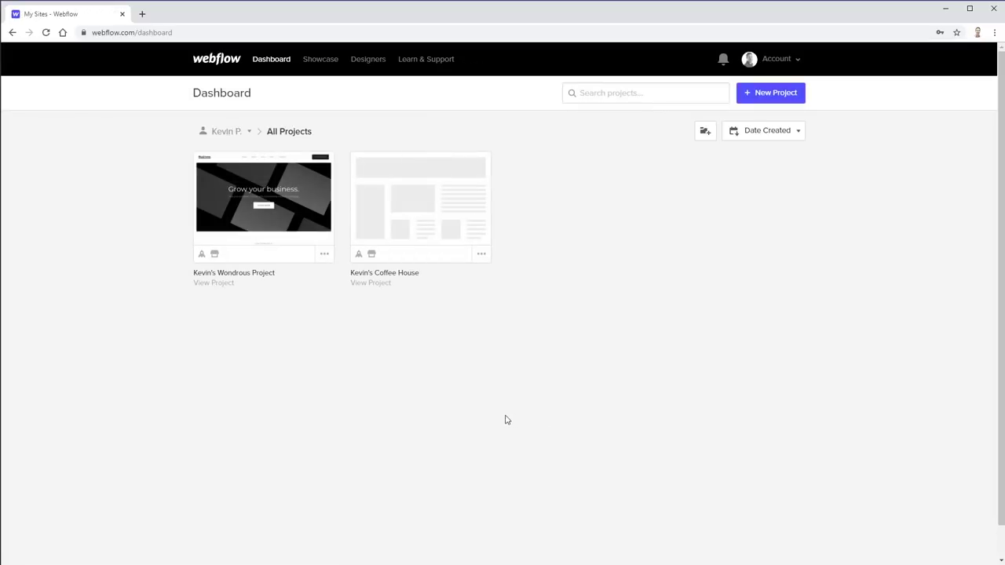
click(267, 201)
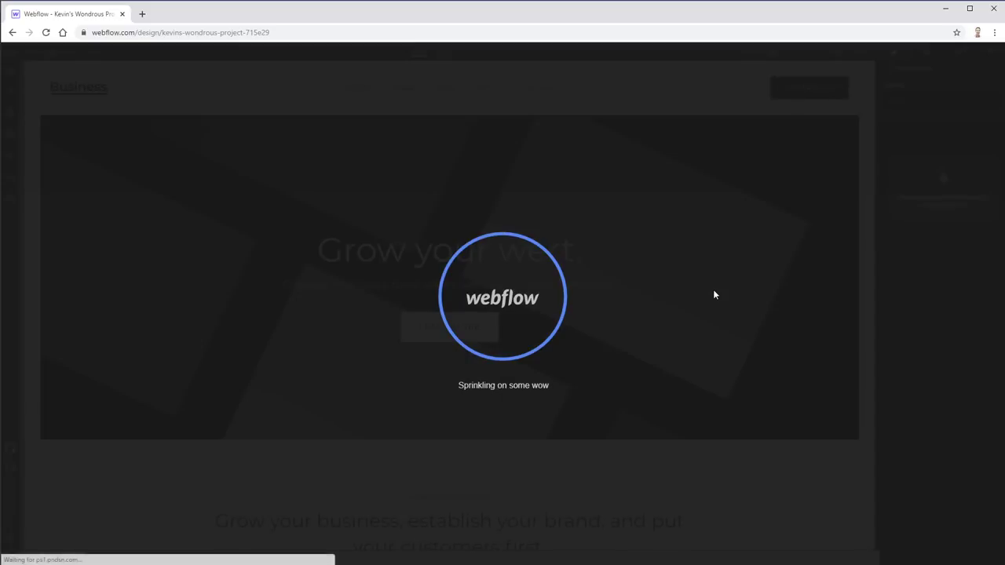
scroll(713, 294, up, 10)
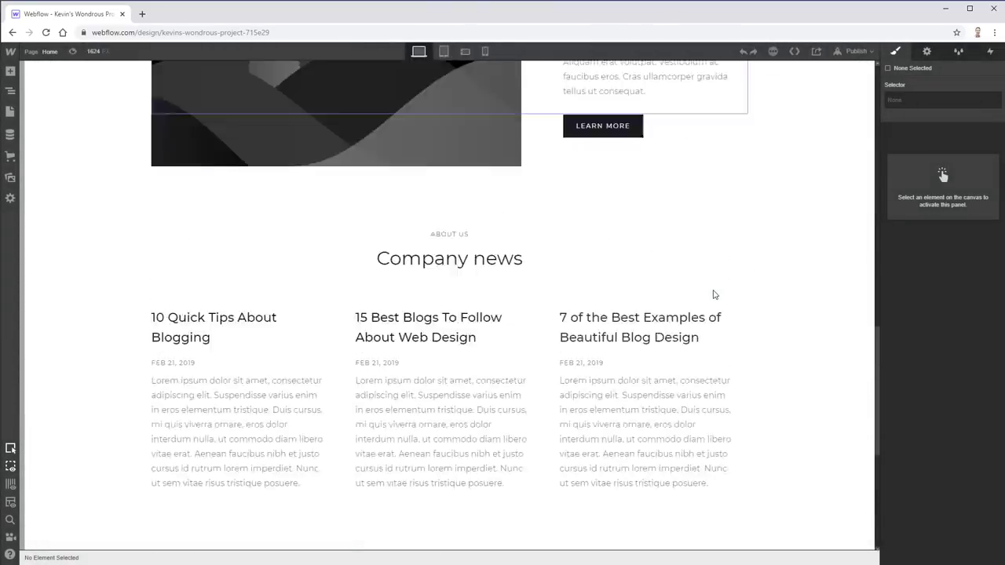
click(721, 217)
scroll(754, 205, up, 4)
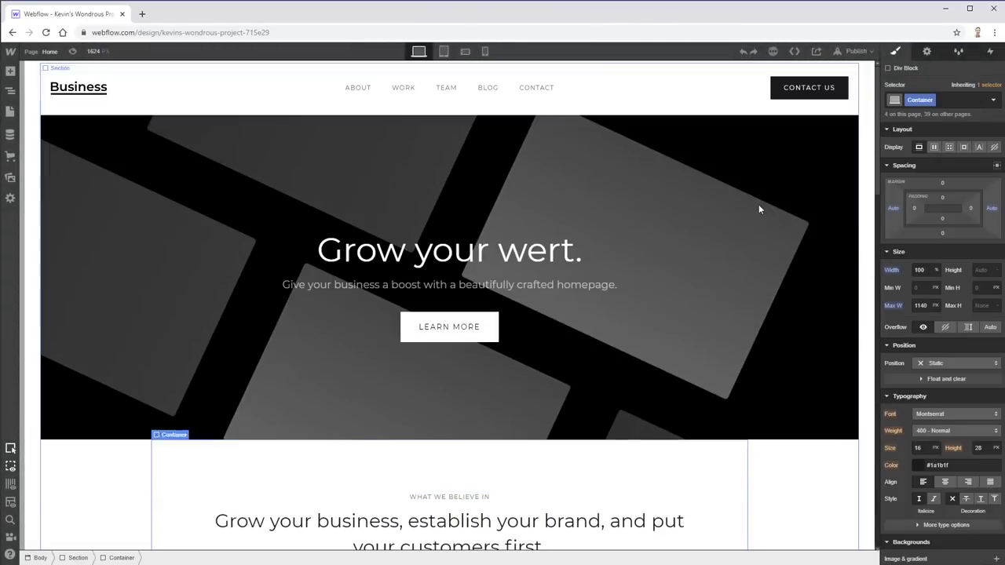
key(F5)
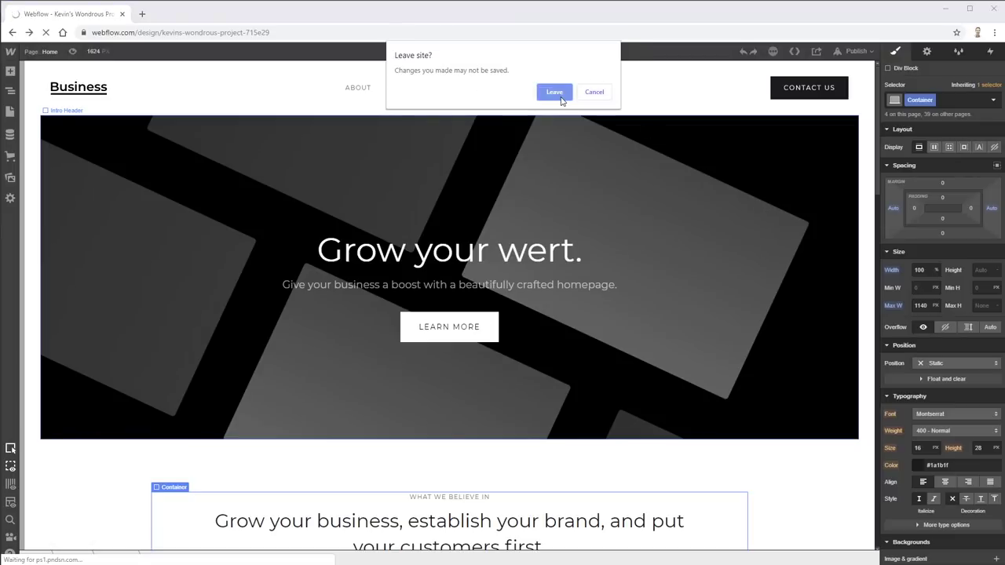
click(557, 93)
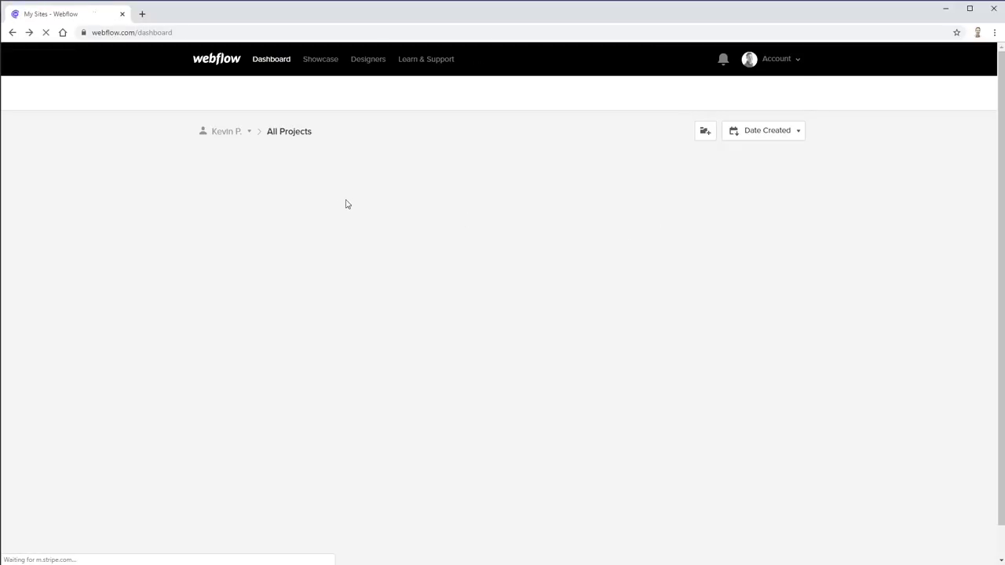
- Open the Kevin's Coffee House project in the Designer and select the page Body
click(407, 203)
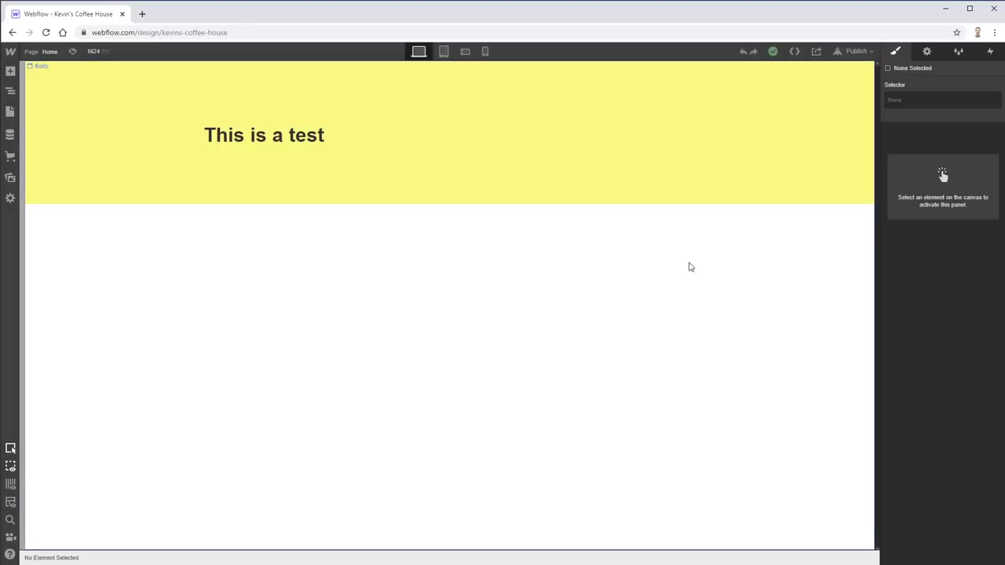
click(689, 265)
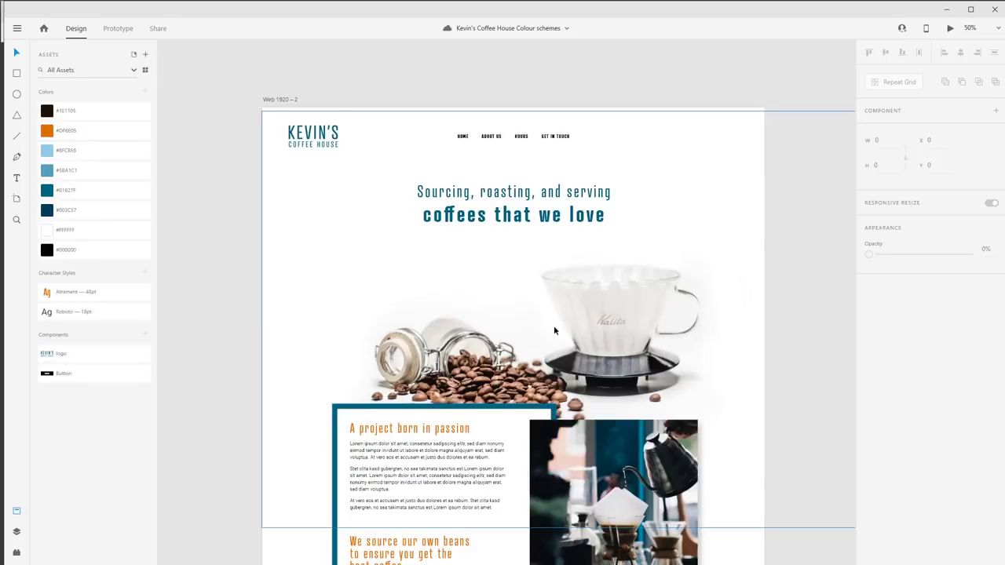
scroll(581, 338, down, 1)
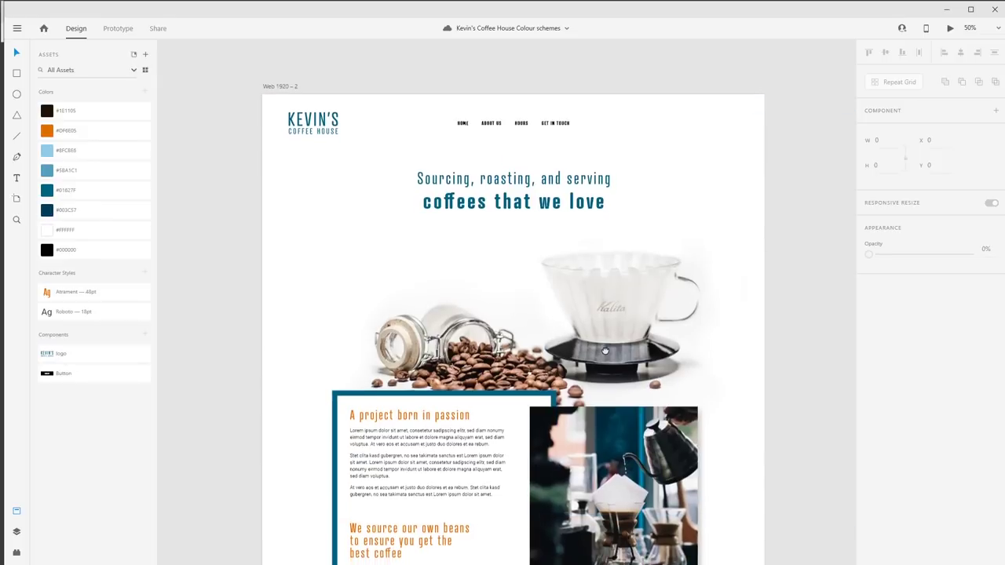
- Review the Kevin's Coffee House artboard in Adobe XD, then return to Webflow
scroll(604, 351, down, 1)
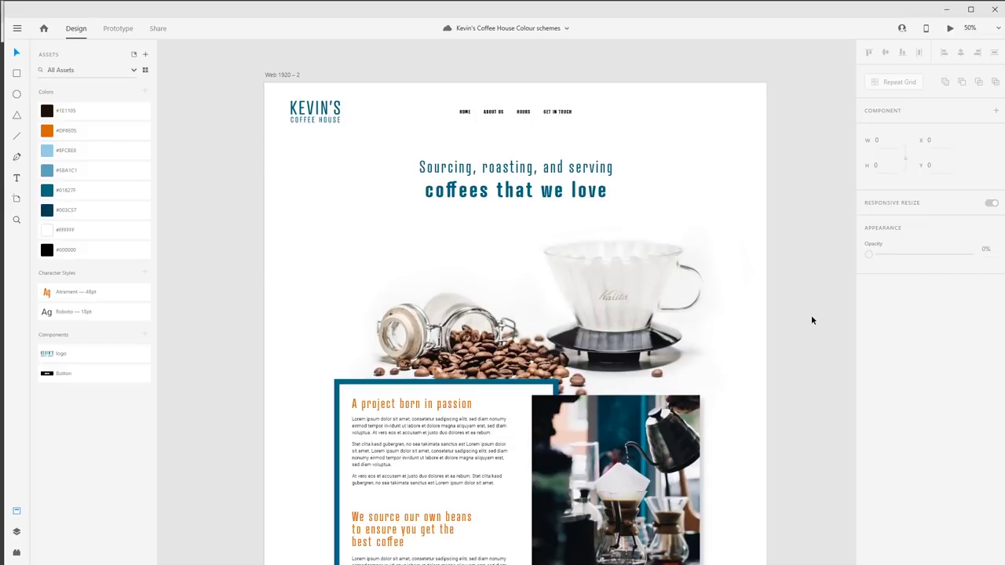
key(alt+Tab)
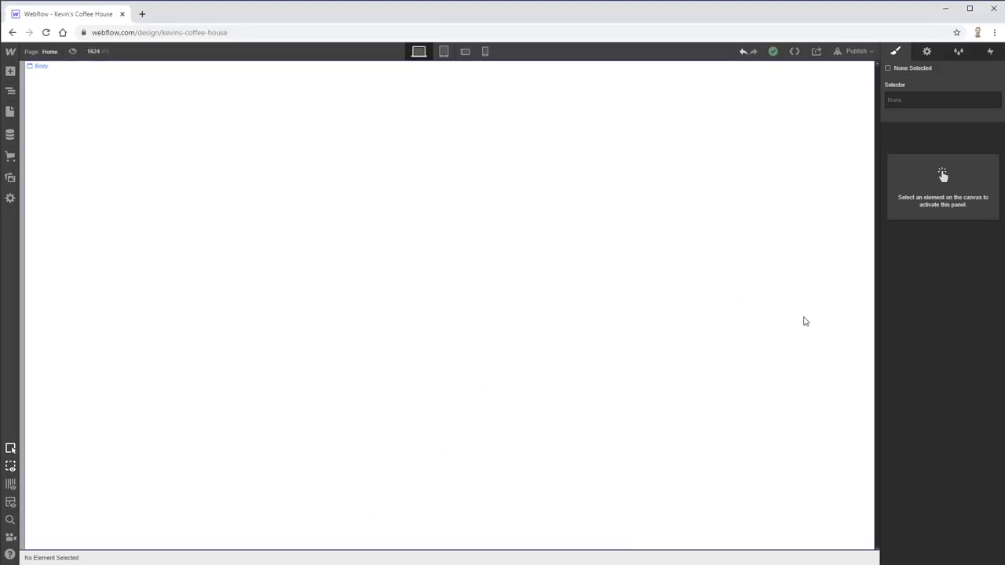
- Show every Add panel category expanded, scrolled down to the Components section
click(805, 321)
click(10, 72)
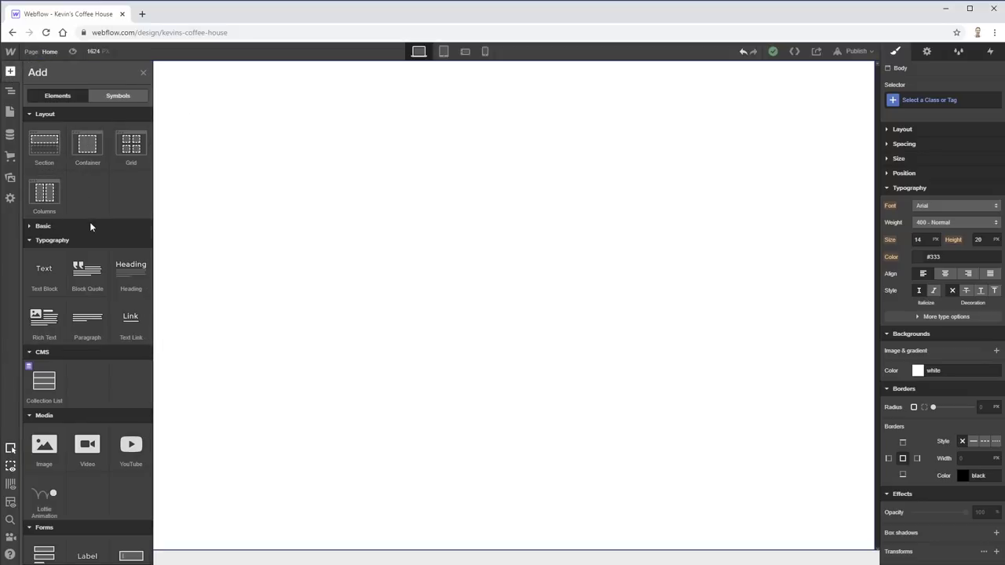
alt+click(28, 226)
alt+click(27, 115)
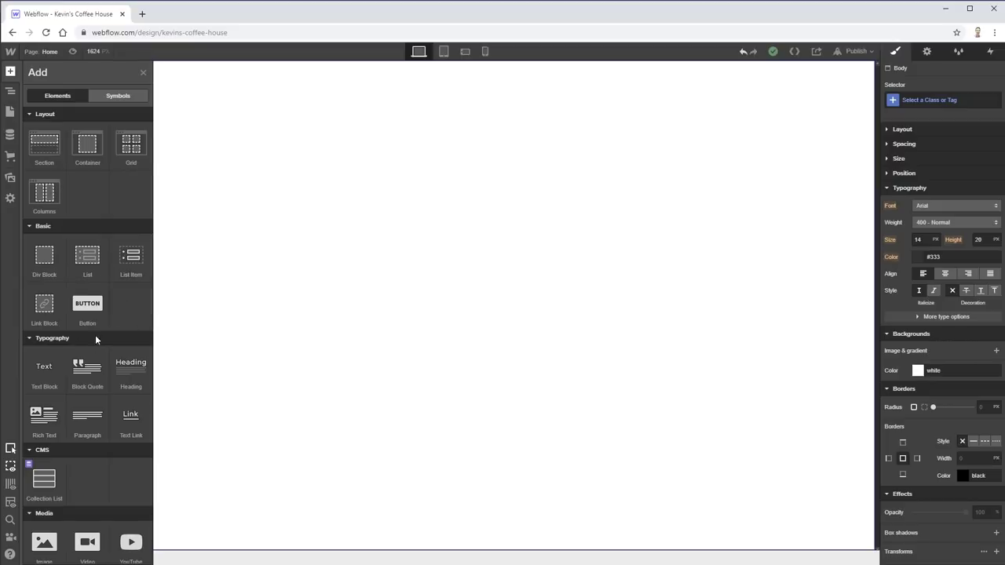
scroll(91, 439, down, 2)
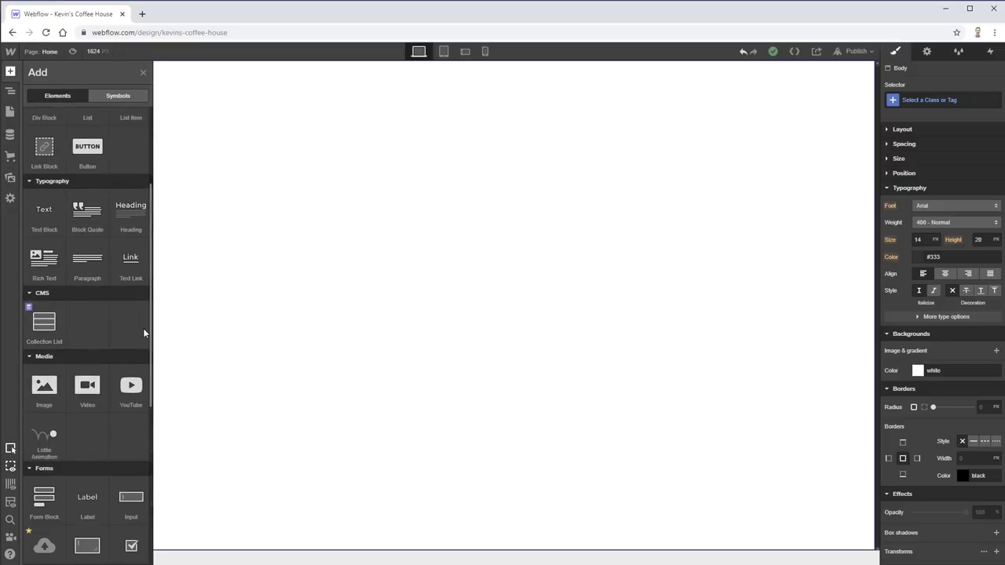
scroll(139, 324, down, 2)
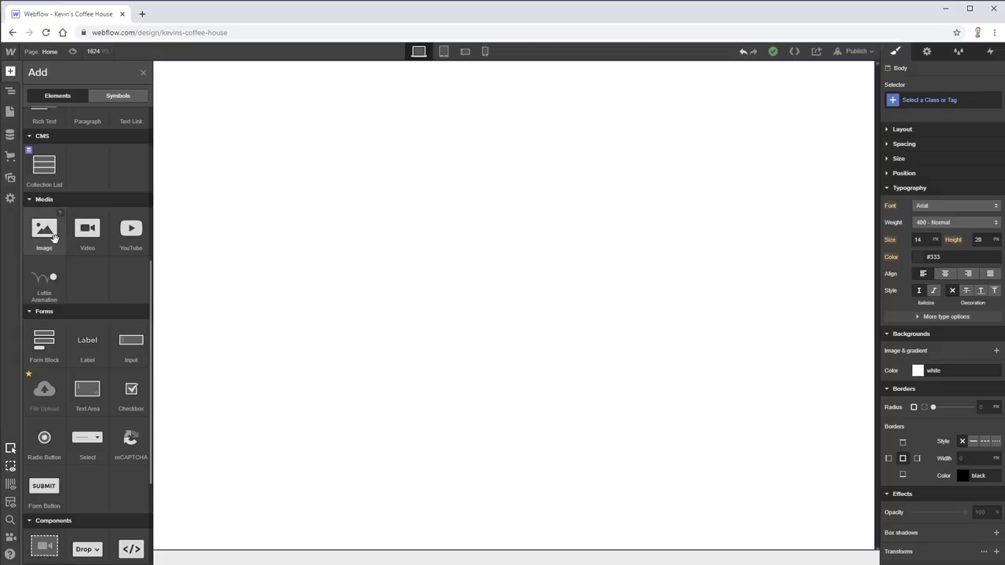
scroll(113, 277, down, 2)
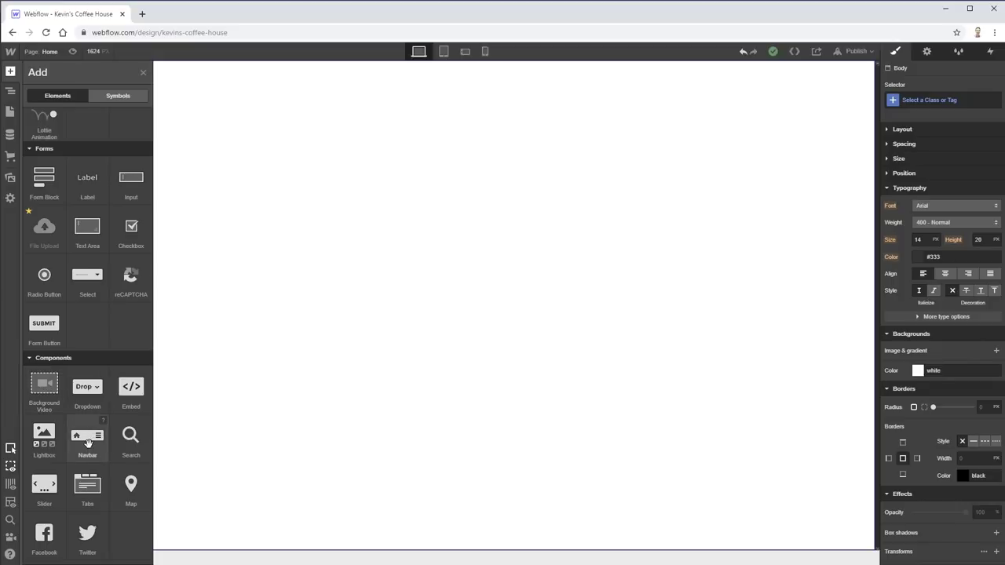
- Place a Navbar component at the top of the page and select its Brand link block
drag(82, 446, 467, 181)
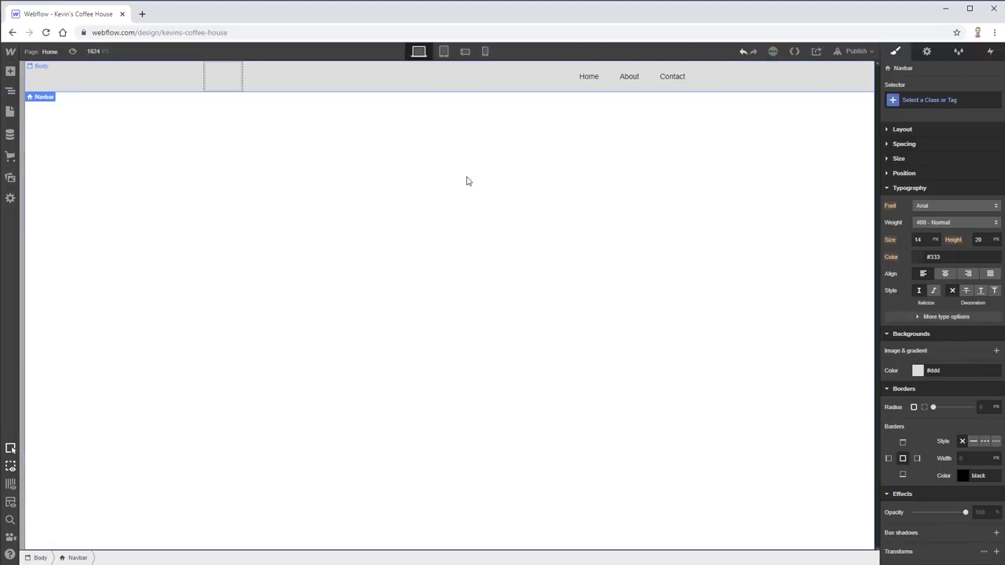
click(222, 77)
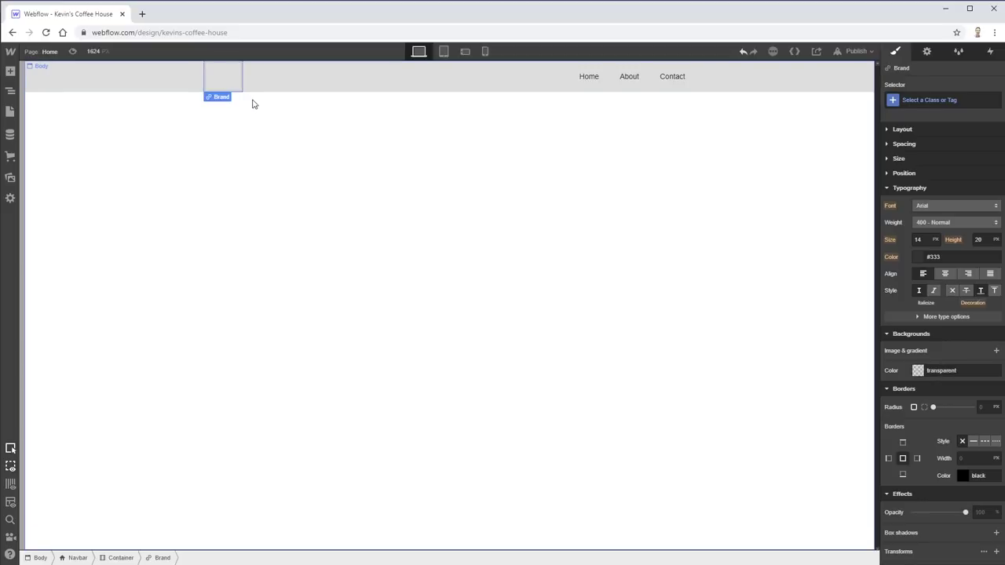
click(209, 98)
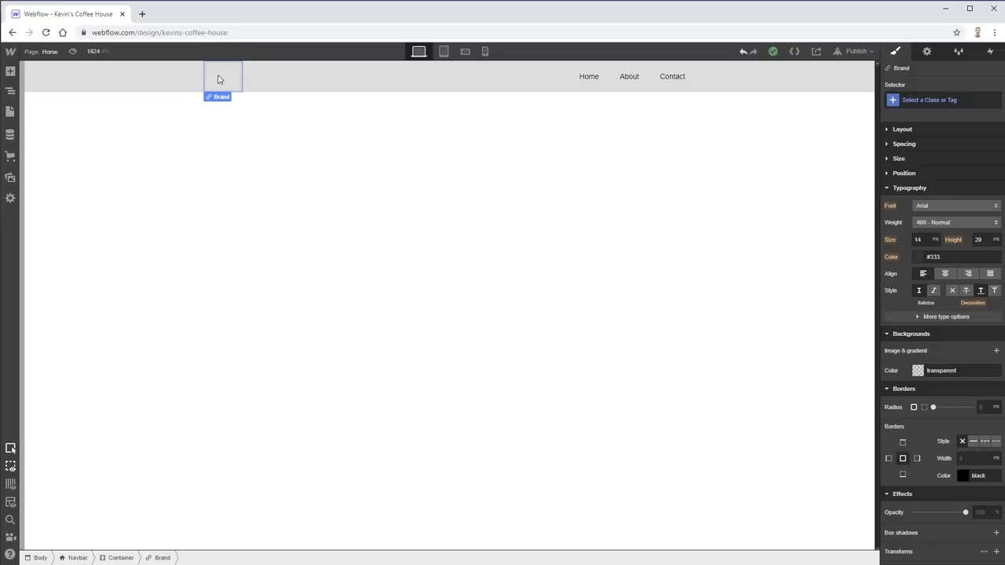
click(10, 71)
scroll(78, 440, down, 3)
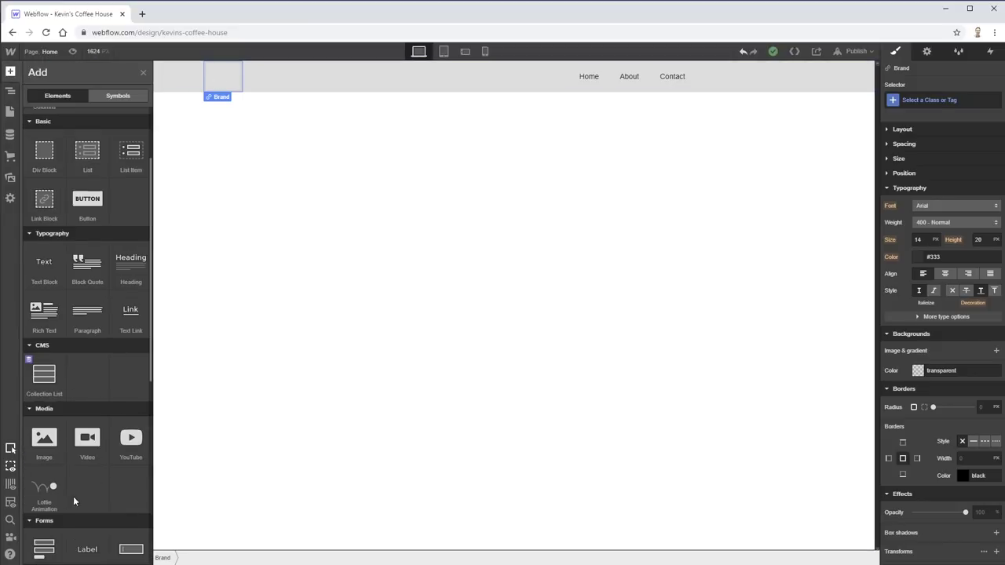
- Insert an Image into the Brand link and upload logo.svg as its picture
click(44, 437)
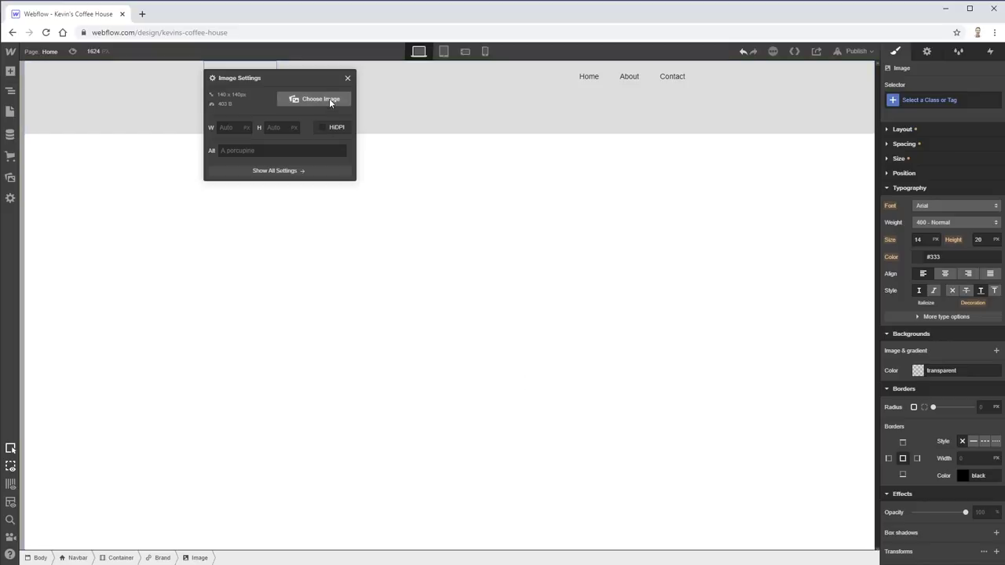
click(330, 98)
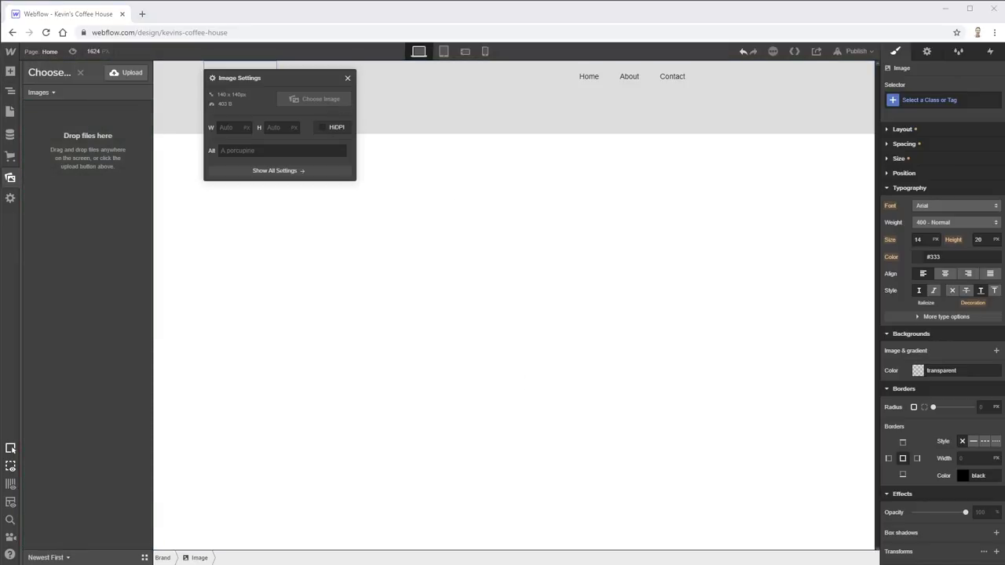
drag(342, 140, 81, 154)
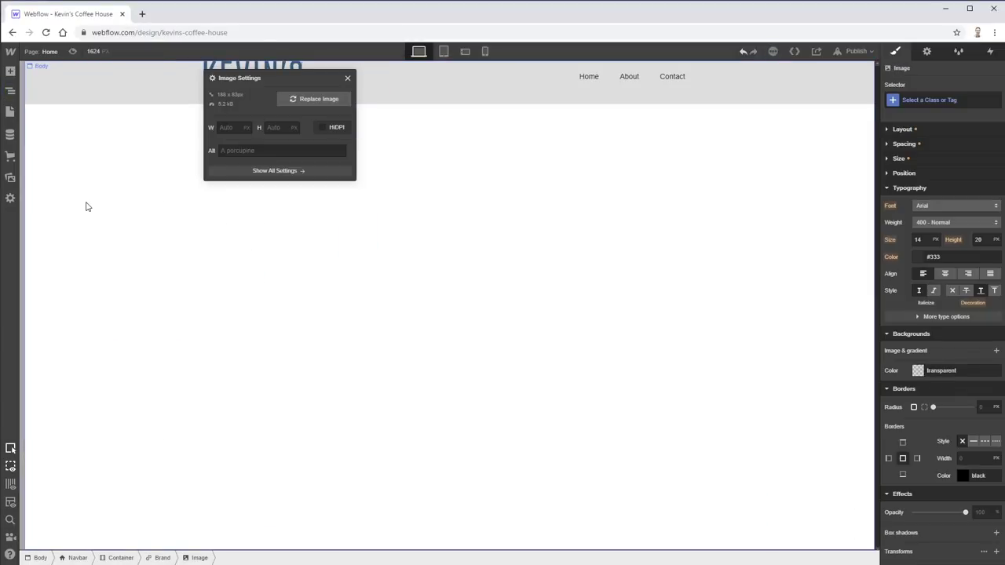
click(124, 186)
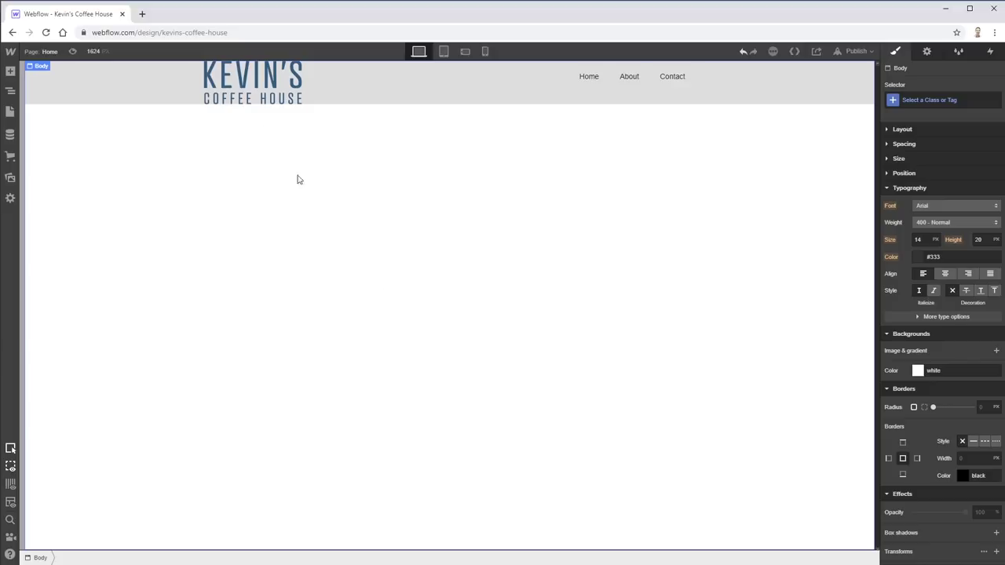
- Select the Navbar and expand its Layout and Spacing style settings
click(439, 94)
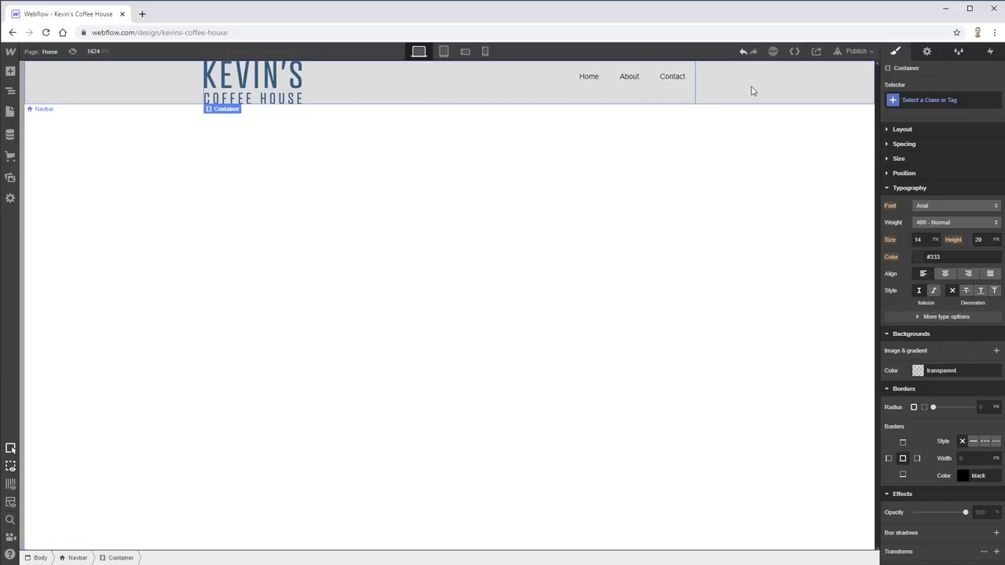
click(707, 91)
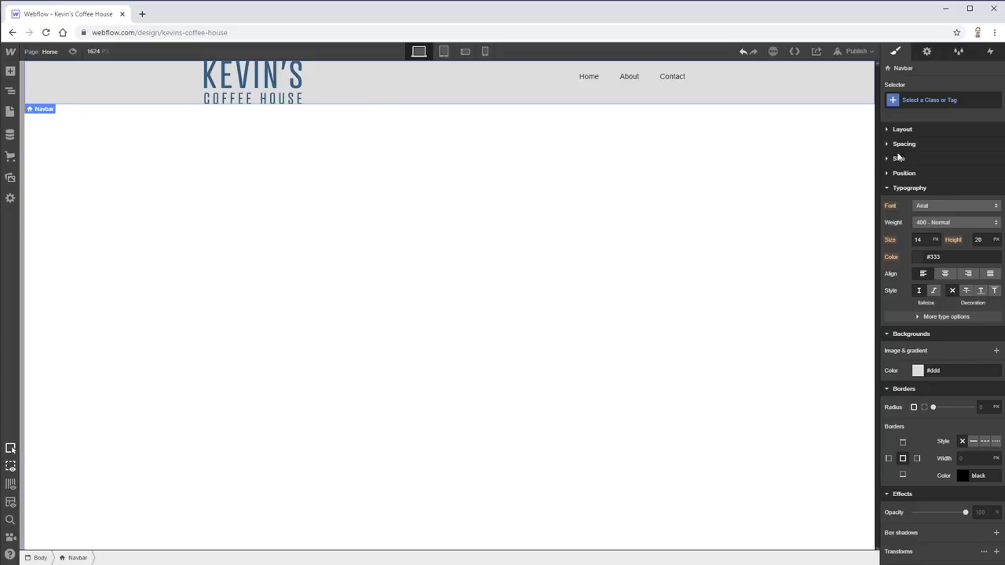
click(887, 129)
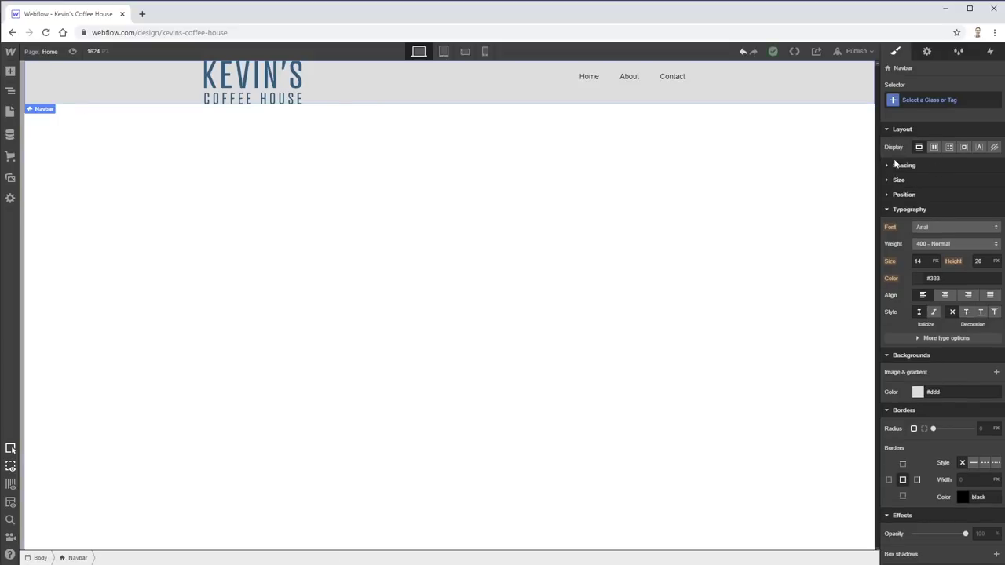
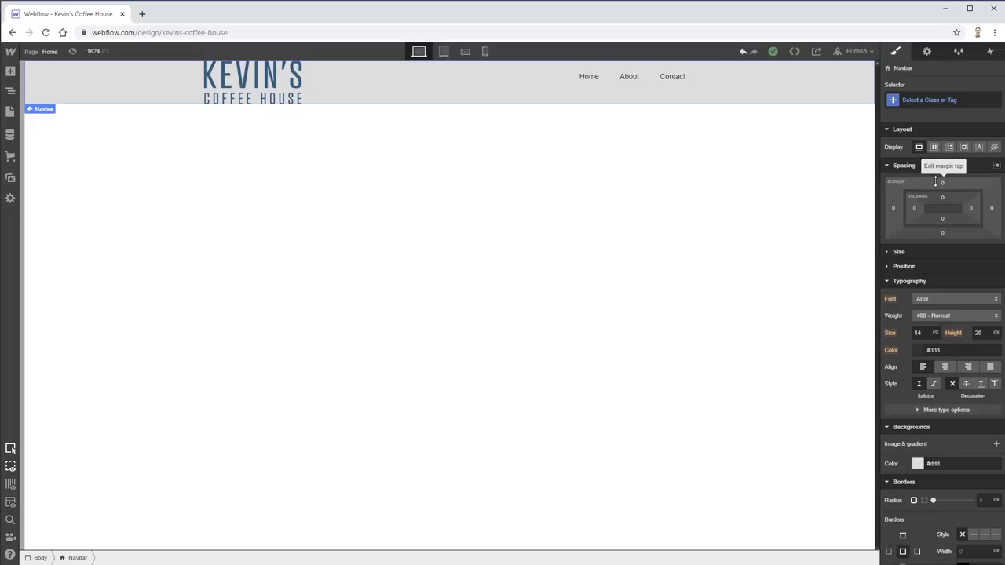
- Set the Navbar's top margin to 44 px and reset its bottom margin to 0
mouse_move(943, 183)
mouse_down()
mouse_move(914, 178)
mouse_move(917, 168)
mouse_move(979, 182)
mouse_move(894, 186)
mouse_move(975, 186)
mouse_move(952, 185)
mouse_move(950, 261)
mouse_move(946, 182)
mouse_up()
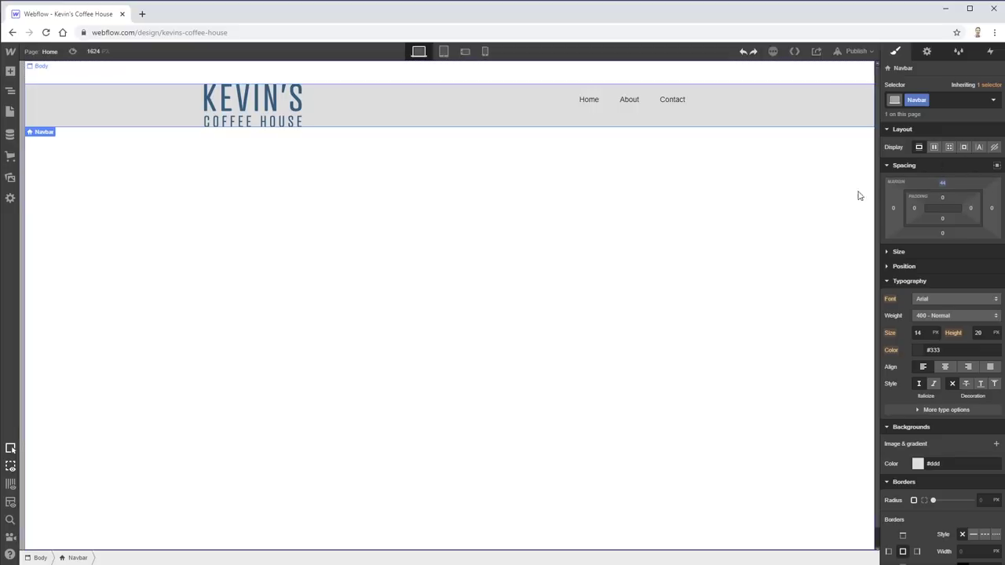
drag(943, 180, 944, 180)
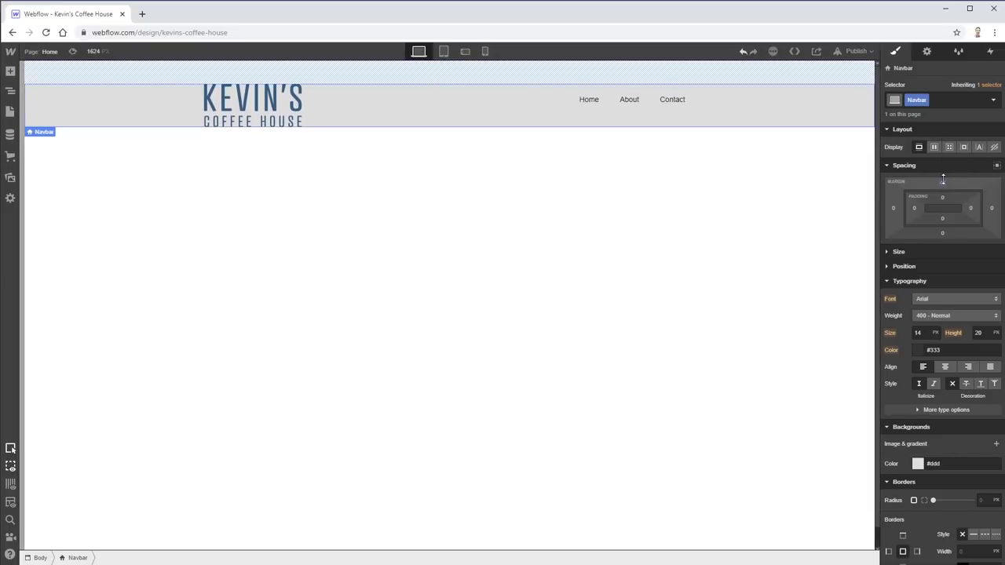
mouse_move(942, 233)
mouse_down()
mouse_move(949, 137)
mouse_move(945, 234)
mouse_up()
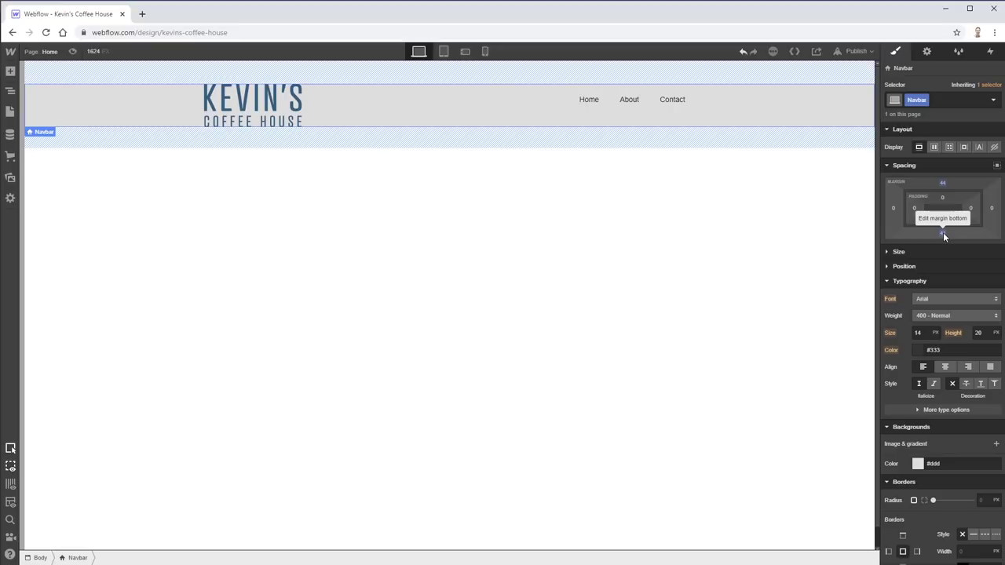
click(943, 232)
click(933, 269)
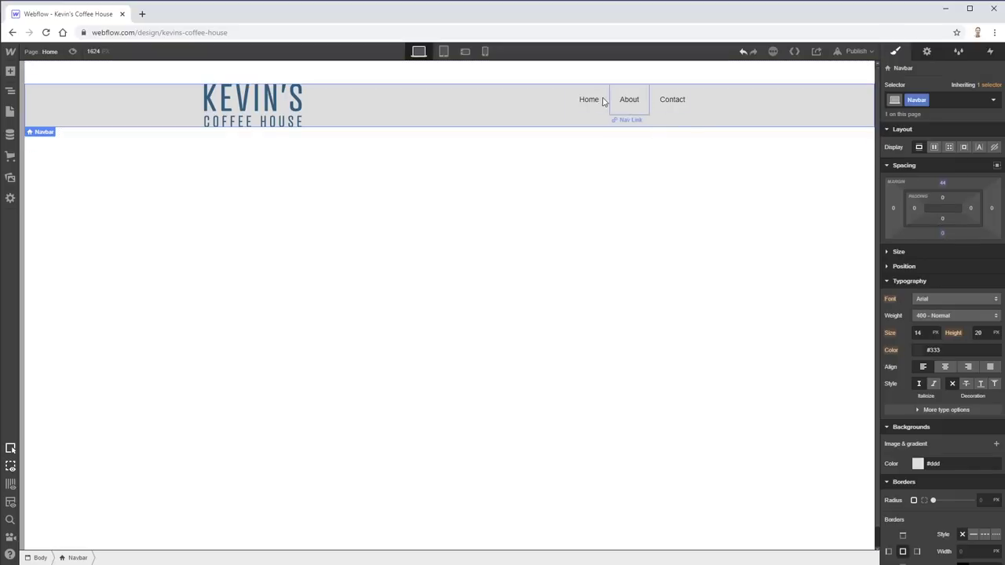
click(597, 102)
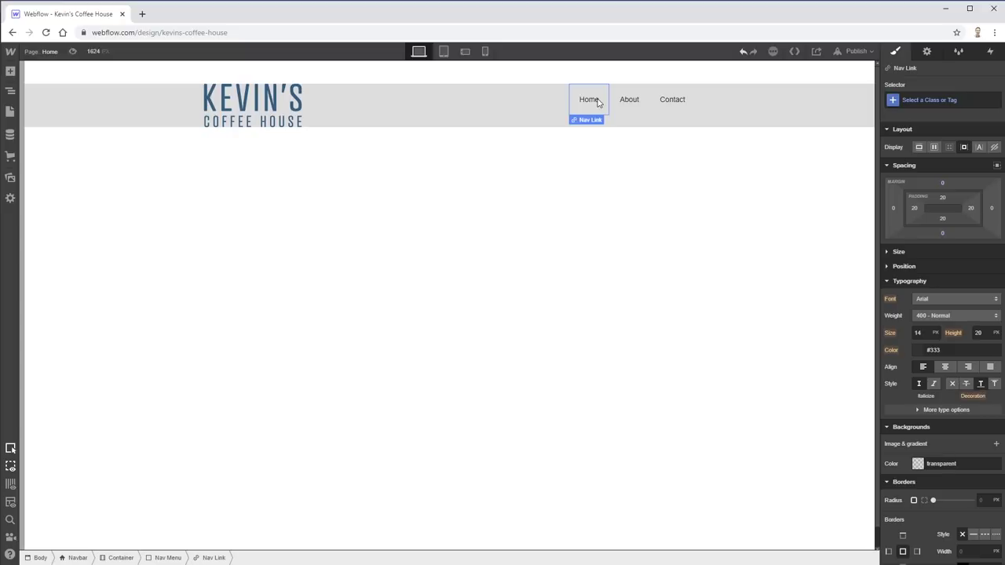
click(839, 105)
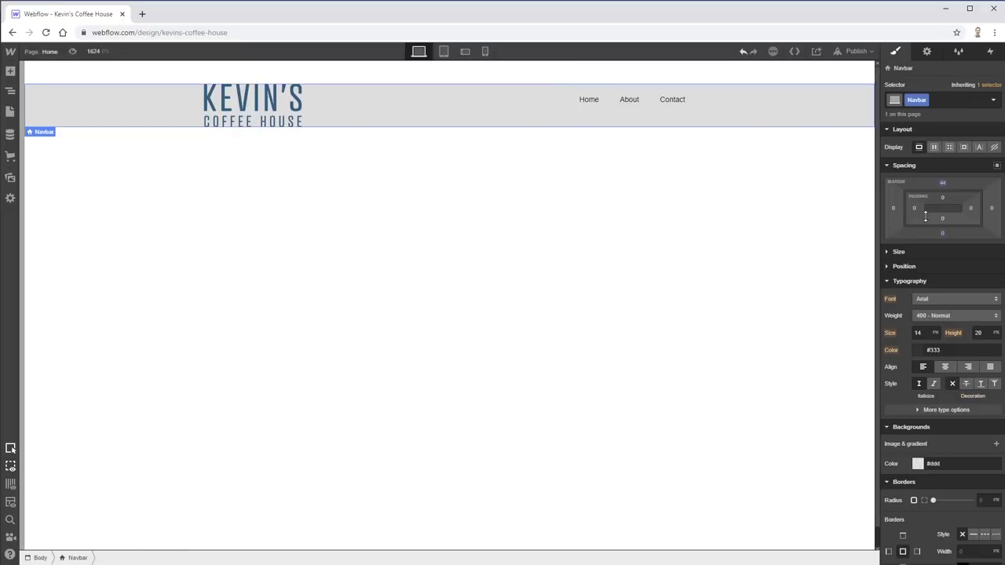
click(888, 167)
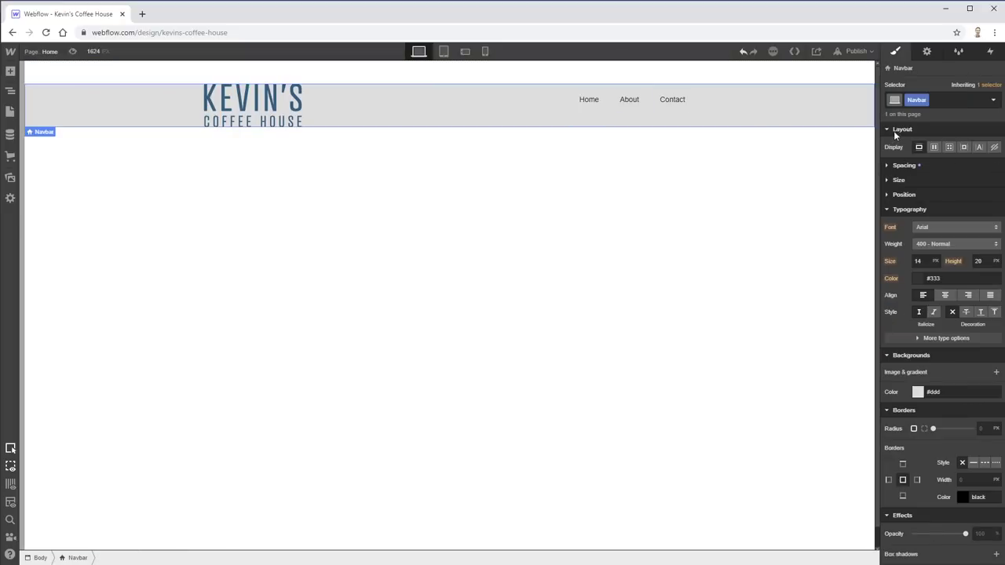
- Set the Navbar's display to horizontal Flex with stretch alignment
click(934, 148)
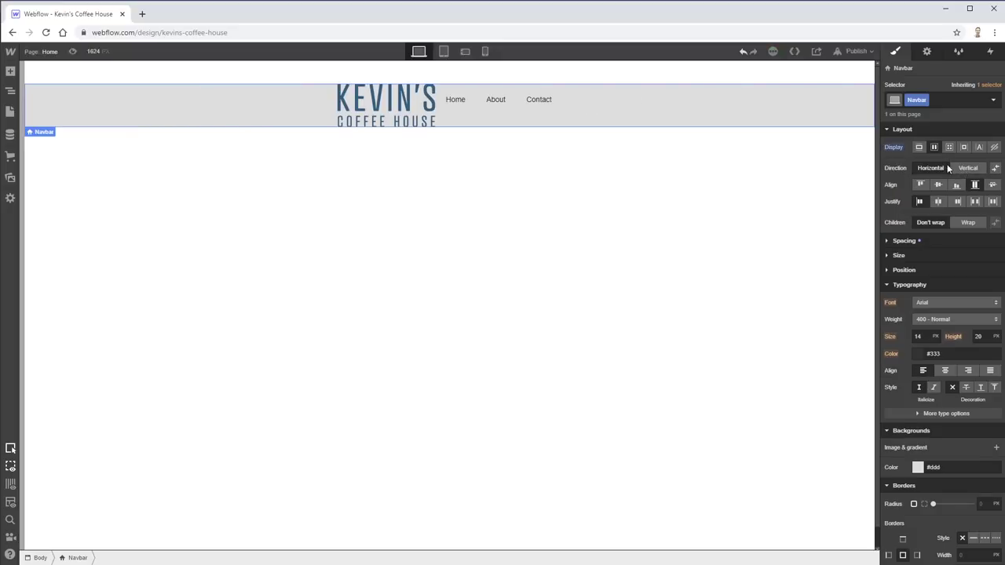
click(966, 168)
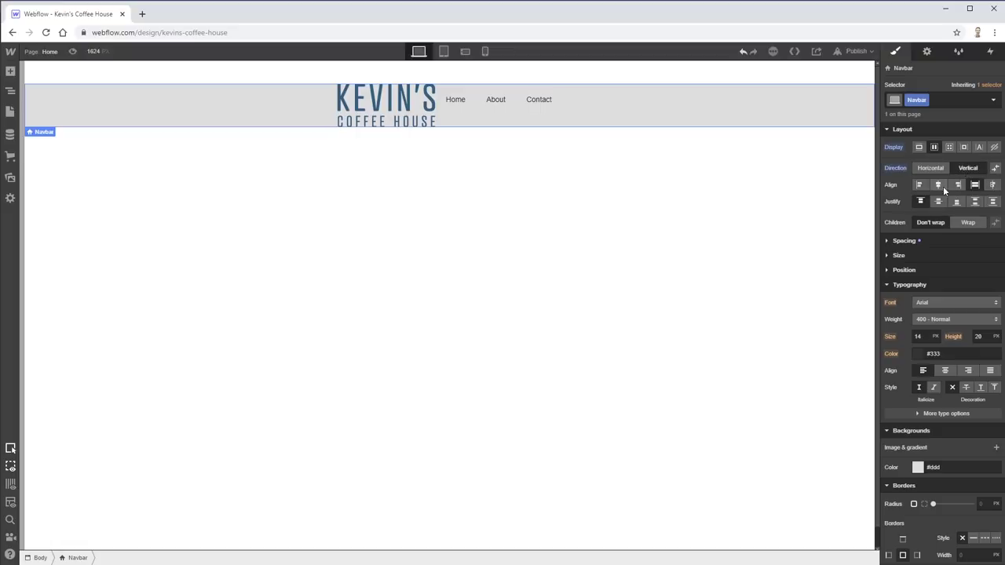
click(965, 166)
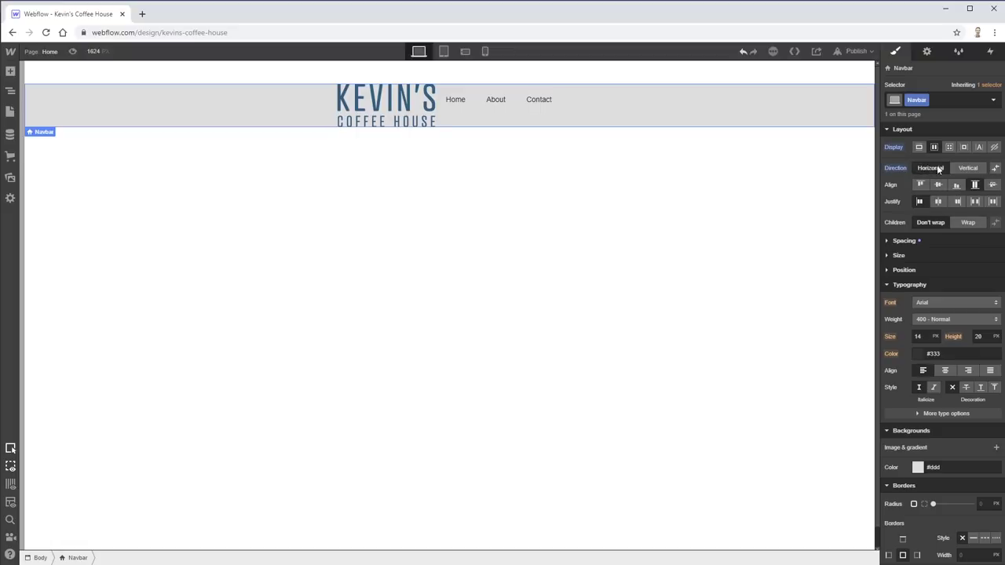
click(923, 167)
click(974, 185)
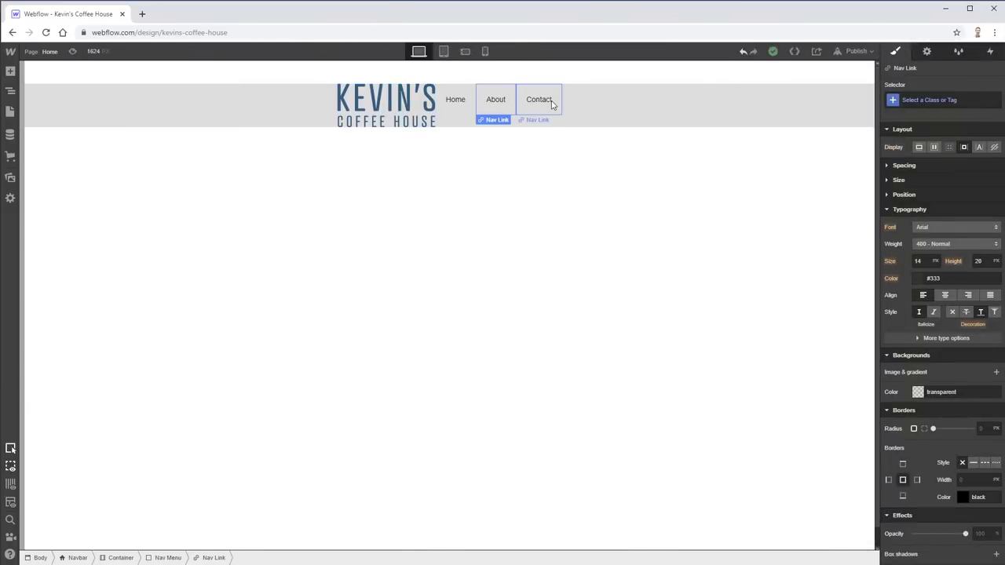
- Select the nav links, body and inner container in turn to check the new layout
click(546, 104)
click(498, 128)
click(471, 113)
click(460, 99)
click(497, 105)
click(539, 104)
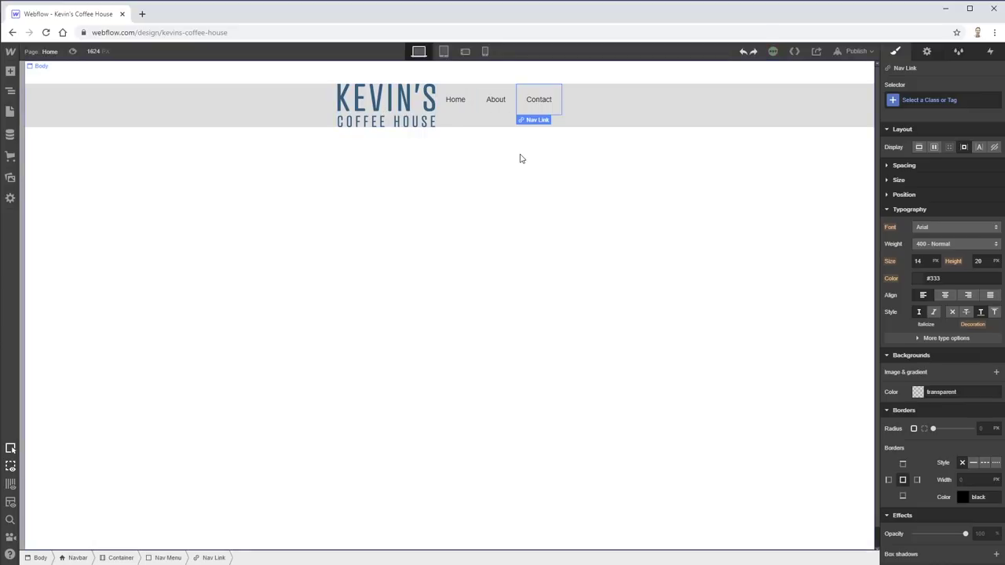
- Undo the flex layout, then inspect the body, container, Navbar and logo image
click(743, 52)
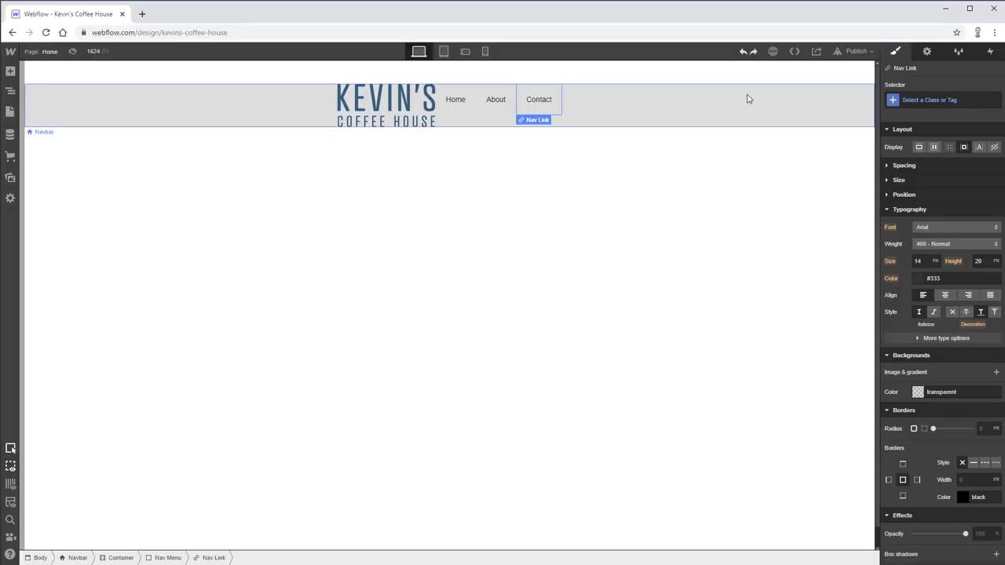
click(594, 187)
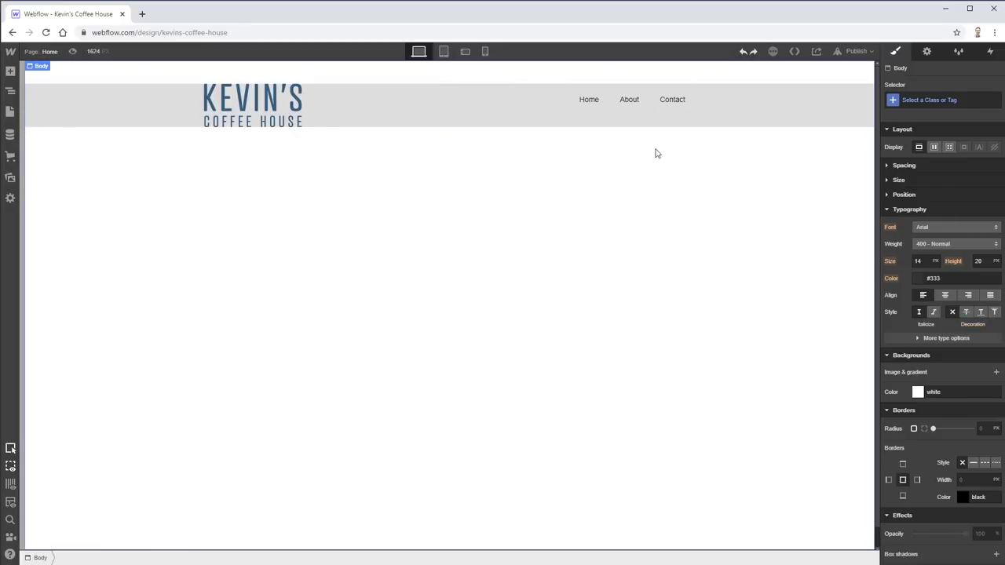
click(465, 113)
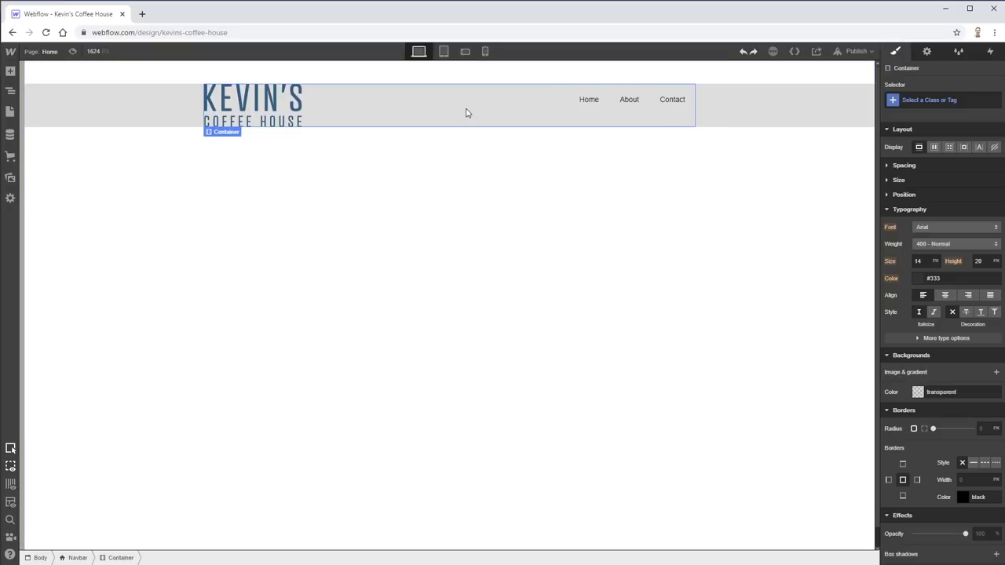
click(787, 100)
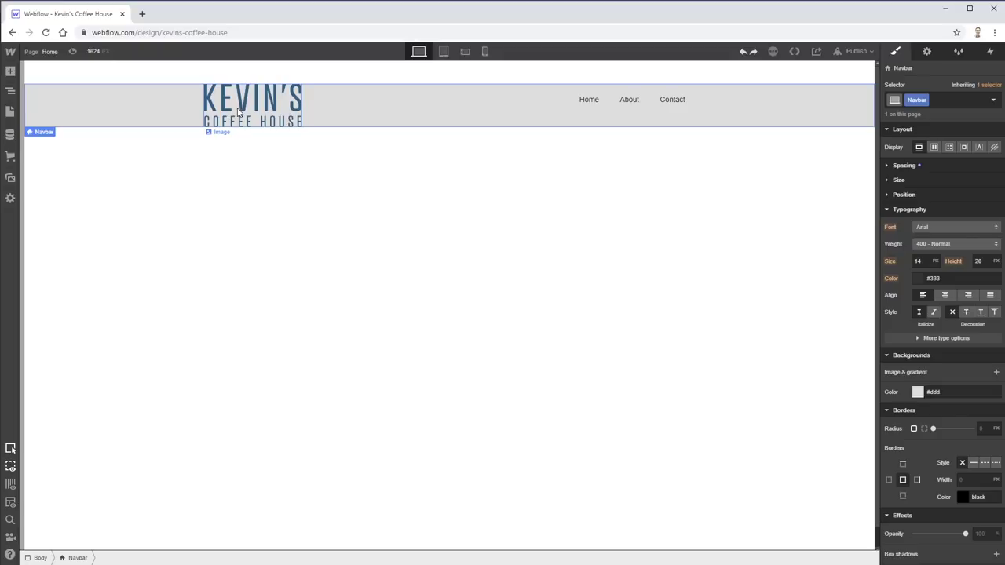
click(261, 116)
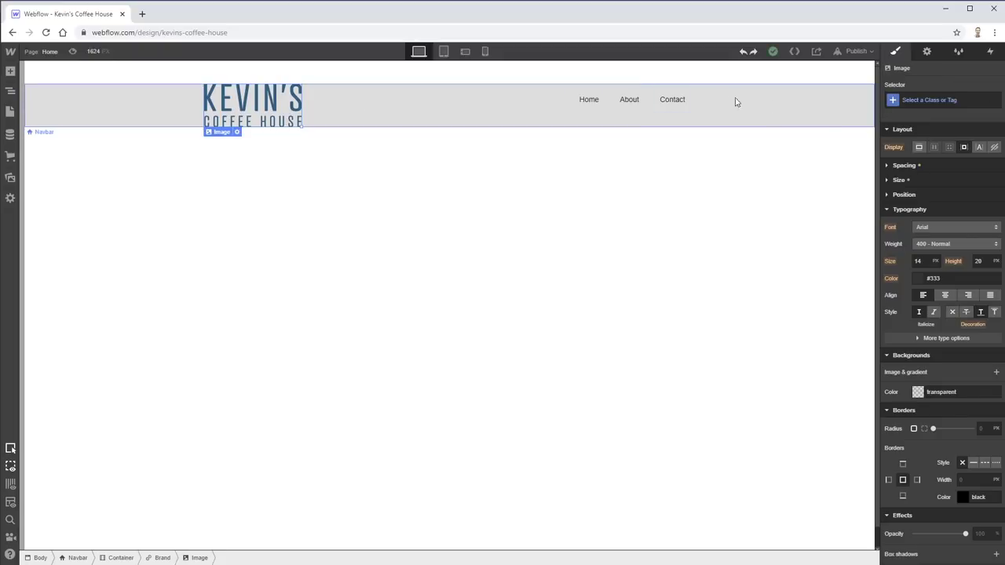
click(365, 124)
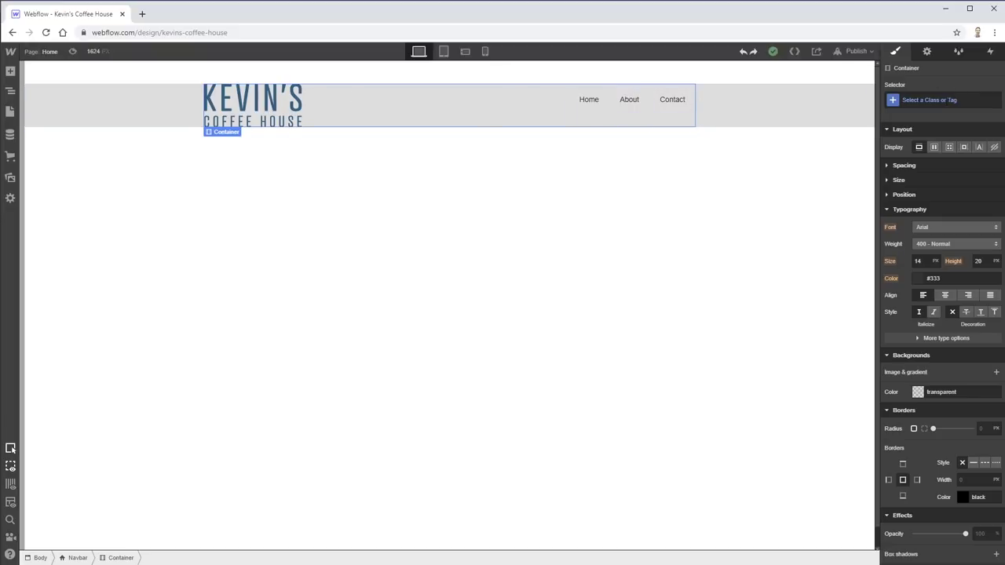
- Collapse the Layout settings and select the Home and Contact links
click(889, 130)
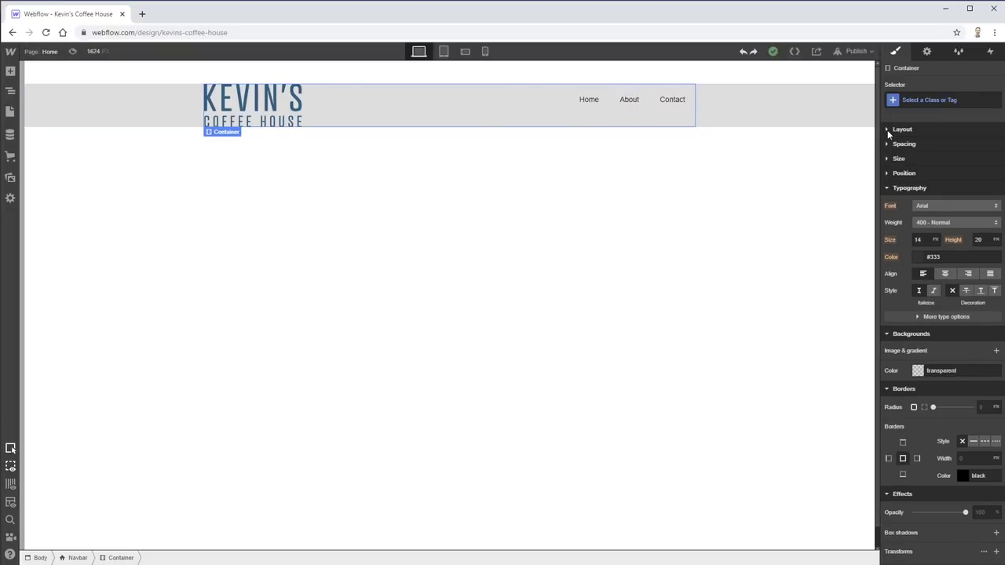
click(593, 103)
click(673, 102)
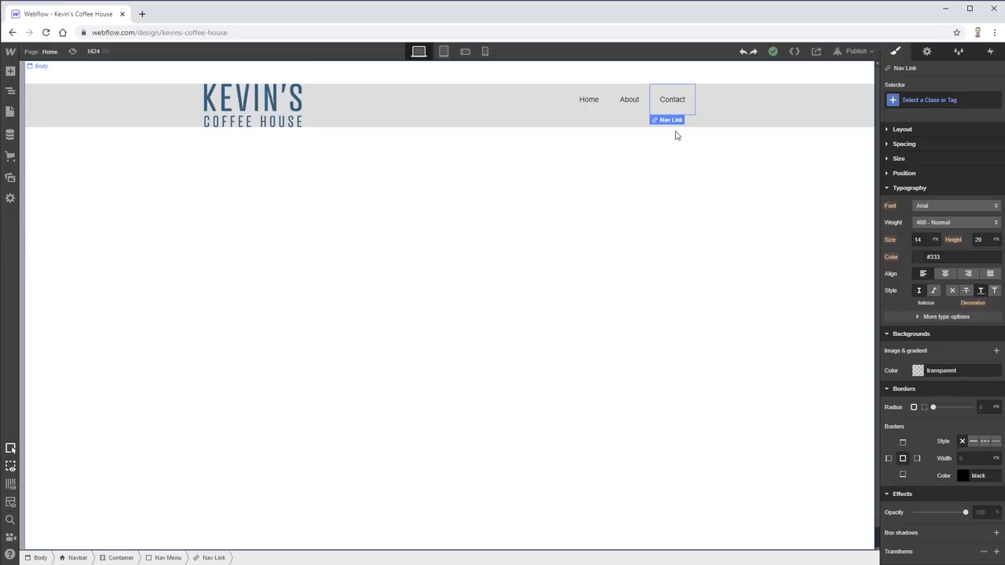
scroll(965, 398, down, 1)
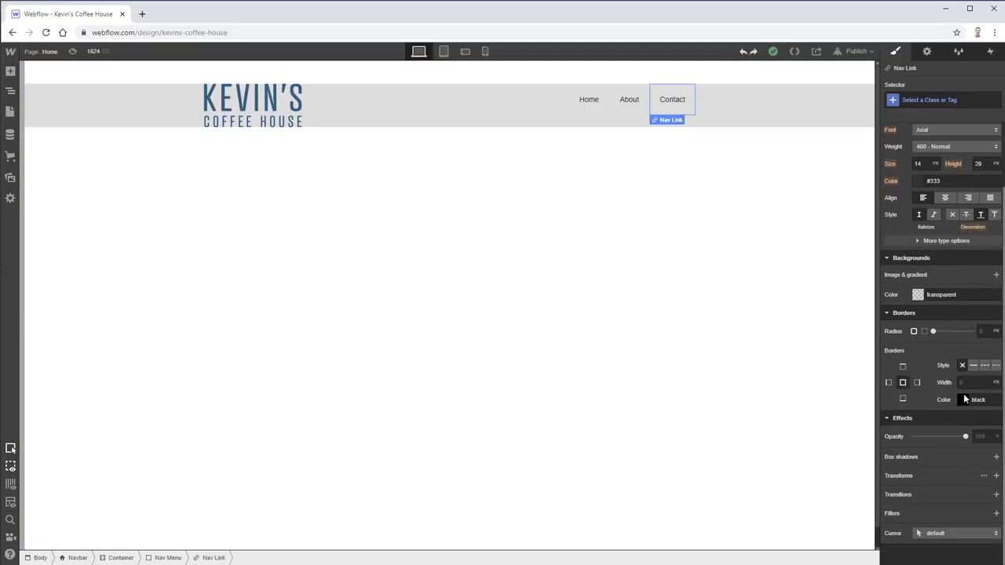
scroll(965, 393, up, 2)
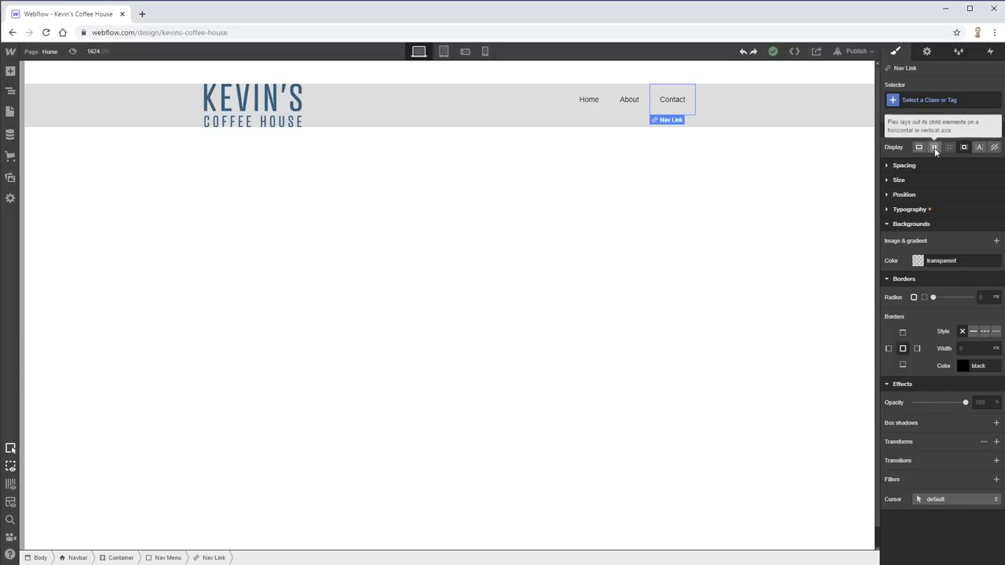
click(934, 151)
click(934, 149)
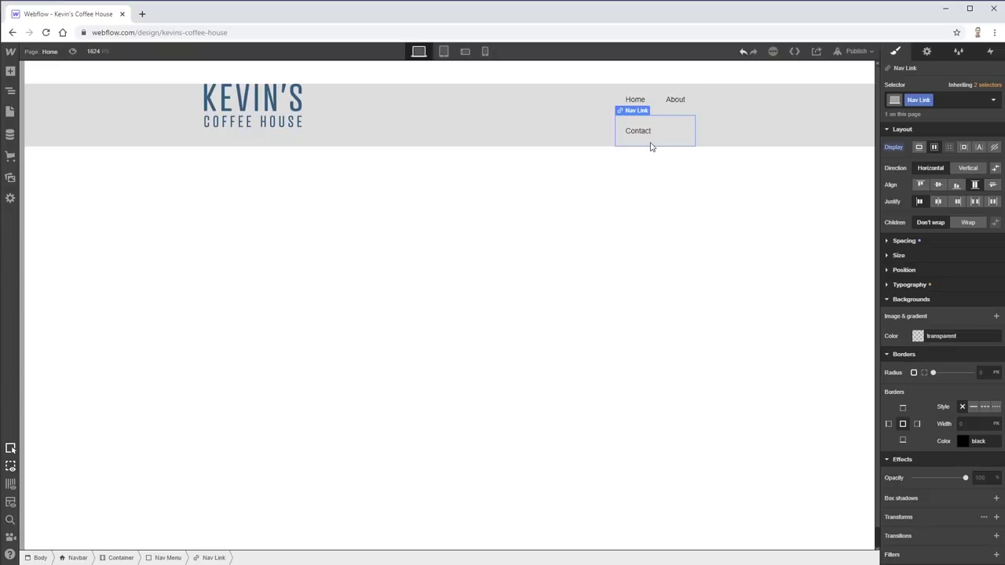
key(ctrl+z)
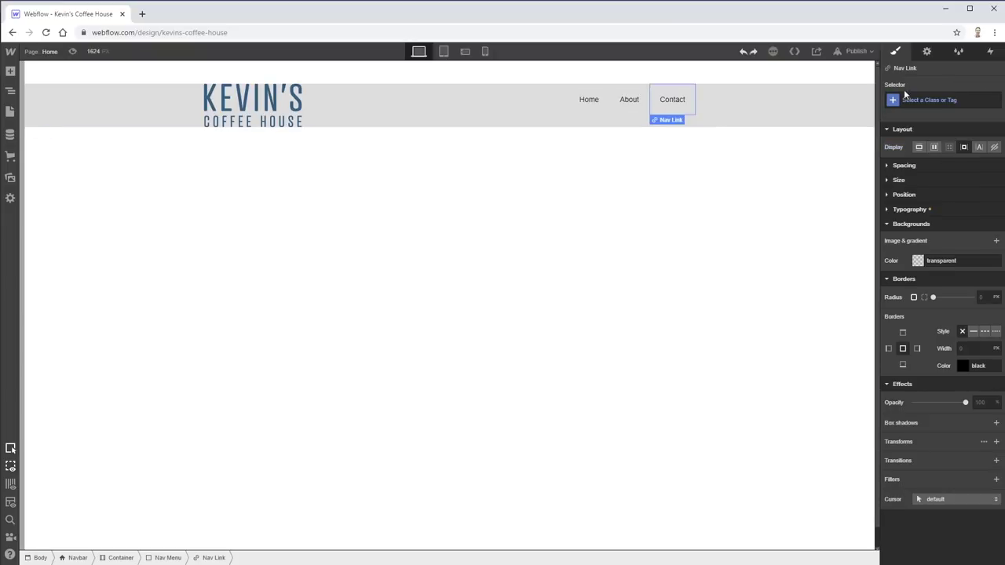
- Create a nav-link class on the Contact link
click(894, 101)
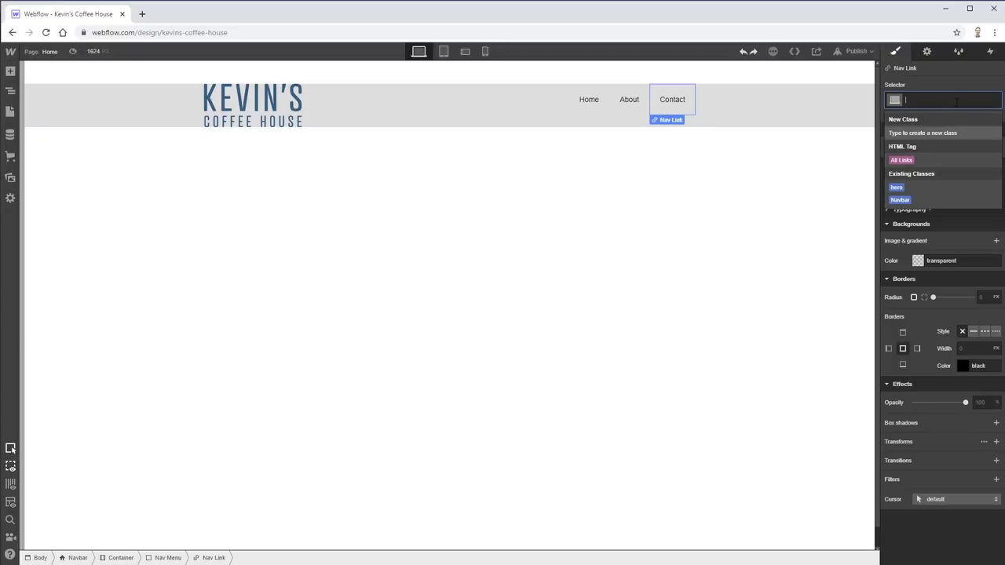
text(nav-li)
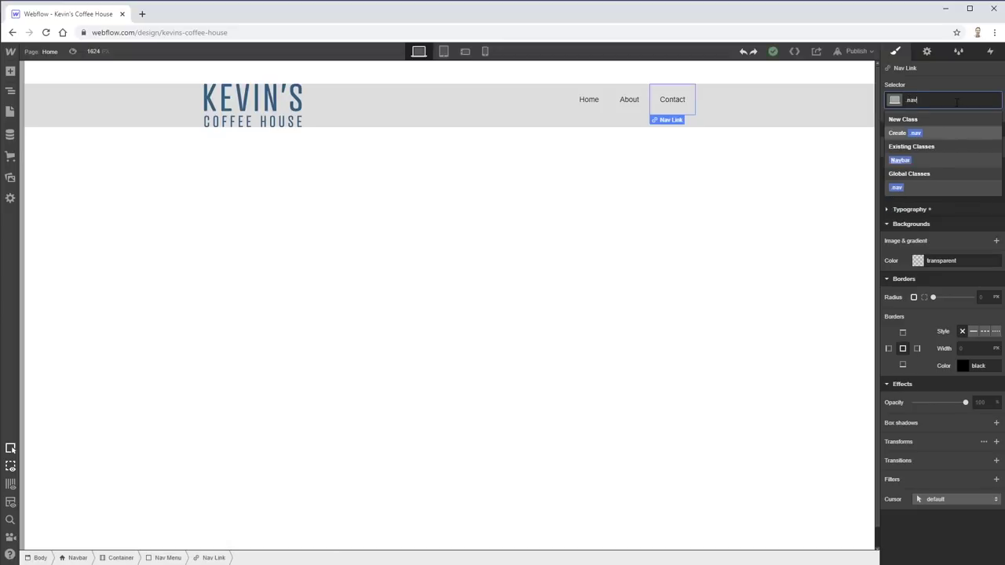
key(Return)
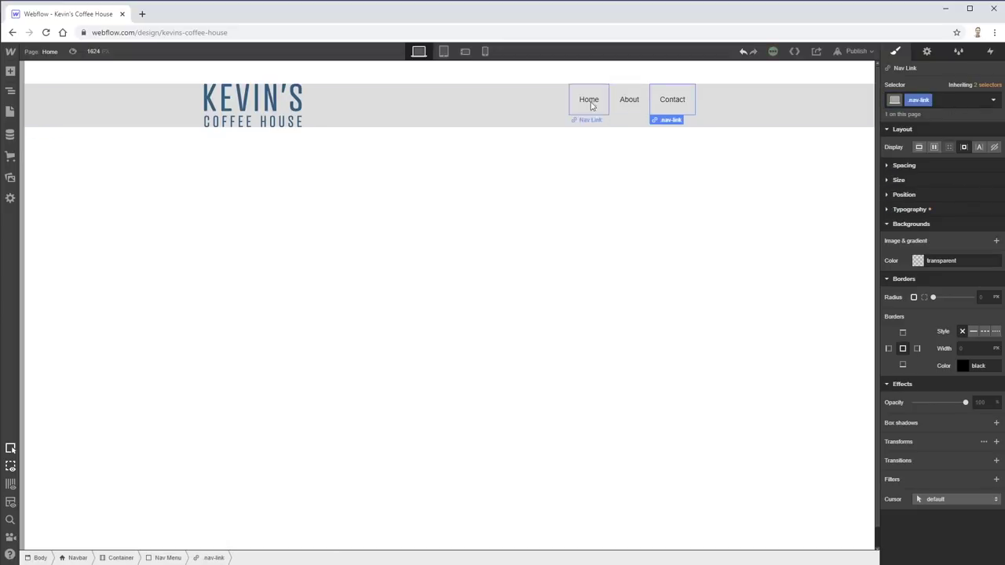
- Apply the nav-link class to the About and Home links, then select the Navbar
click(635, 103)
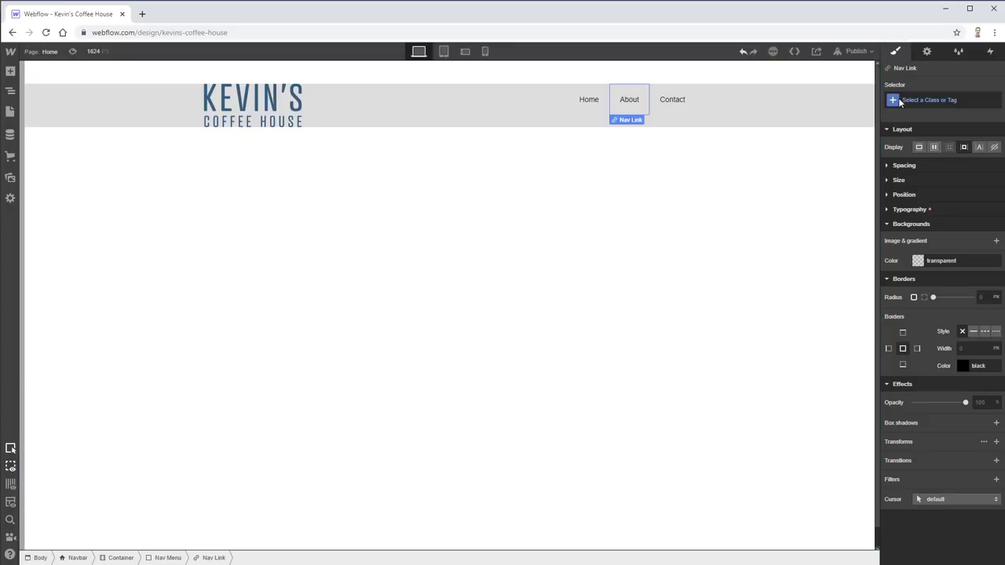
click(897, 101)
click(901, 188)
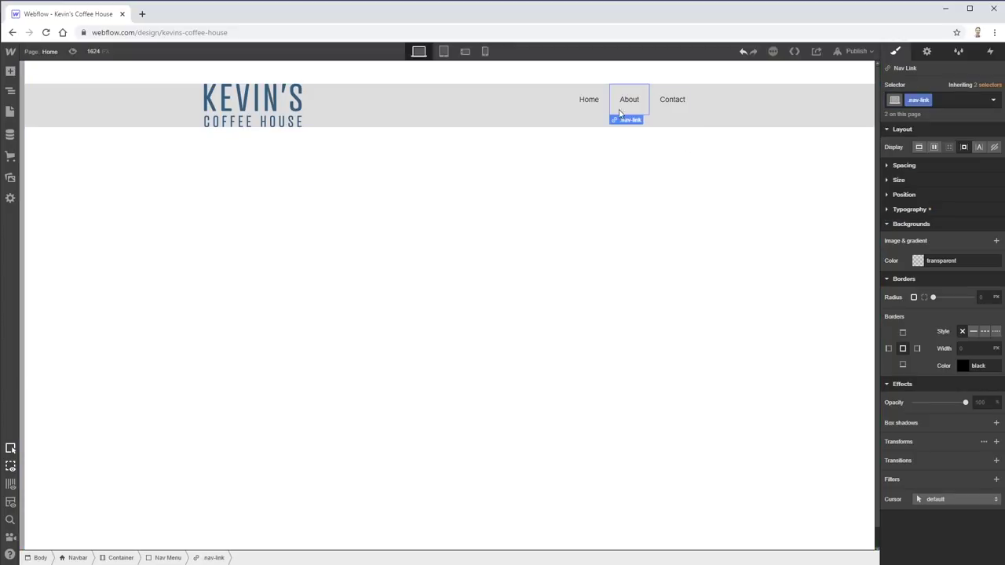
click(589, 100)
click(897, 100)
click(904, 189)
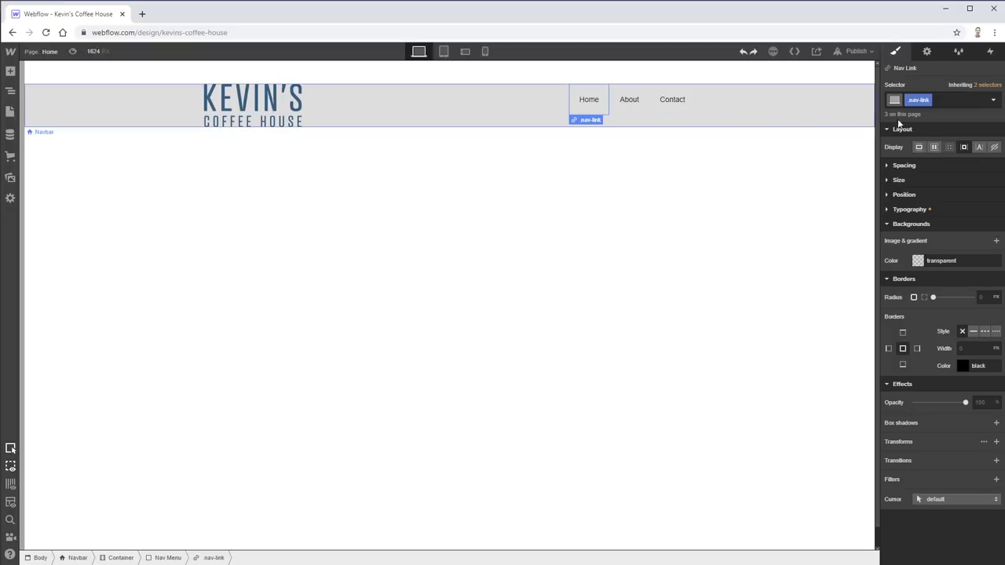
click(783, 115)
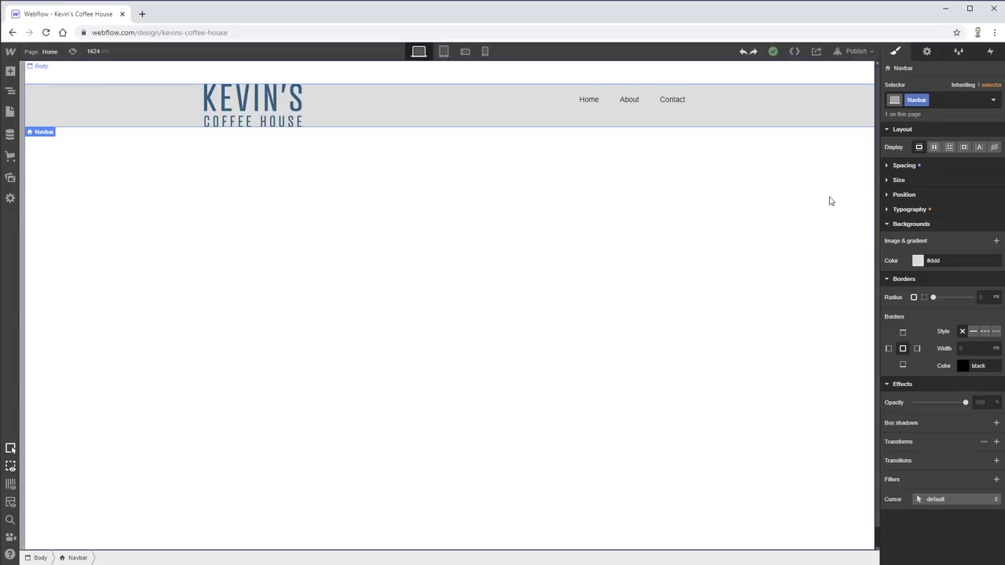
- Set the Navbar background colour's alpha to 0, then select the Body
click(919, 263)
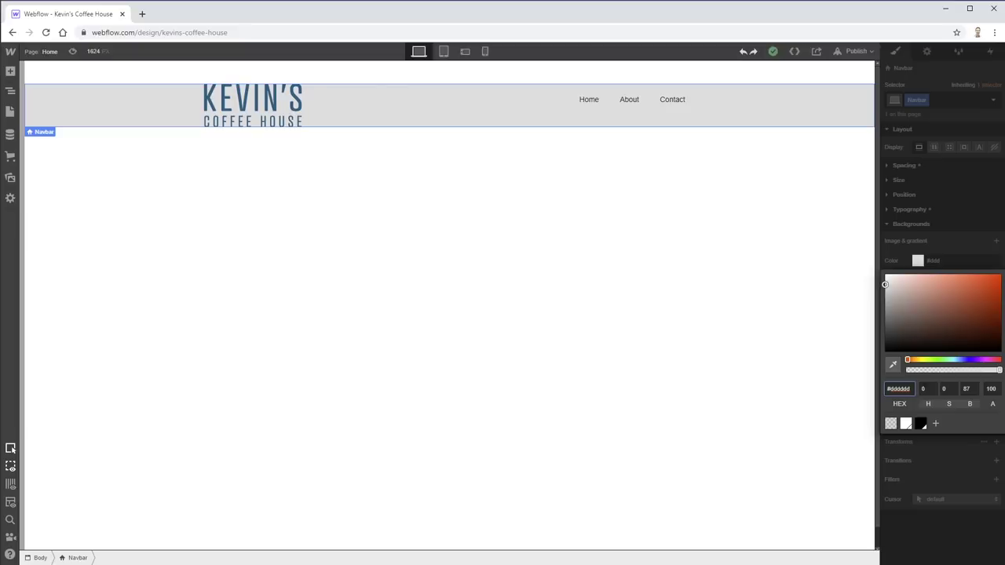
drag(935, 369, 889, 368)
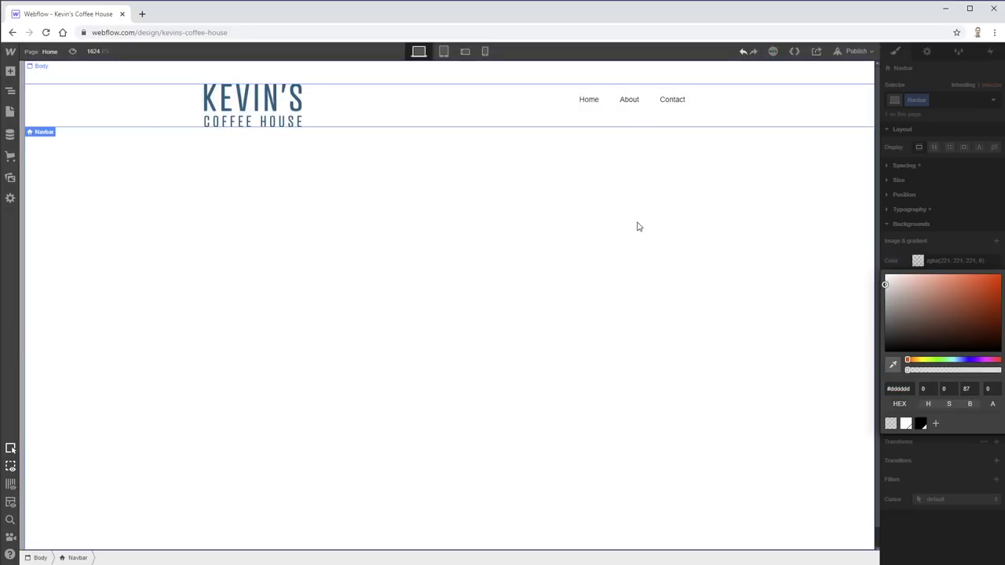
click(638, 227)
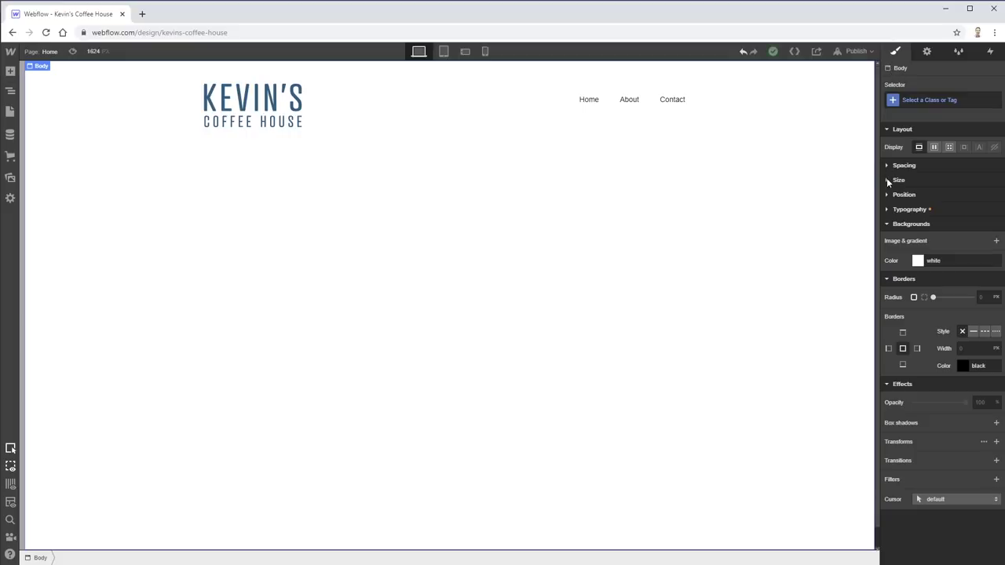
- Set the Body's typography size to 18 px
click(887, 210)
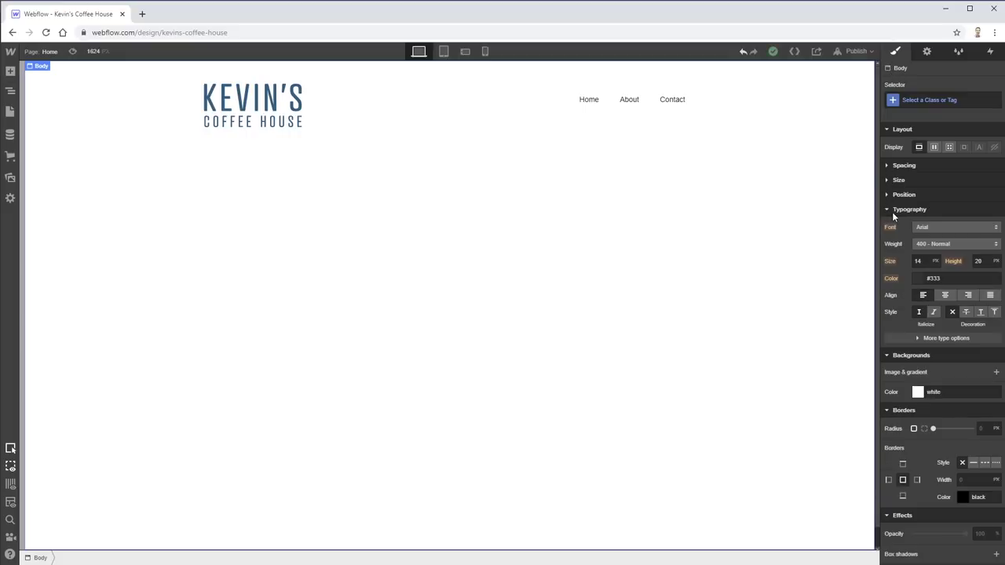
click(918, 260)
text(18)
key(Return)
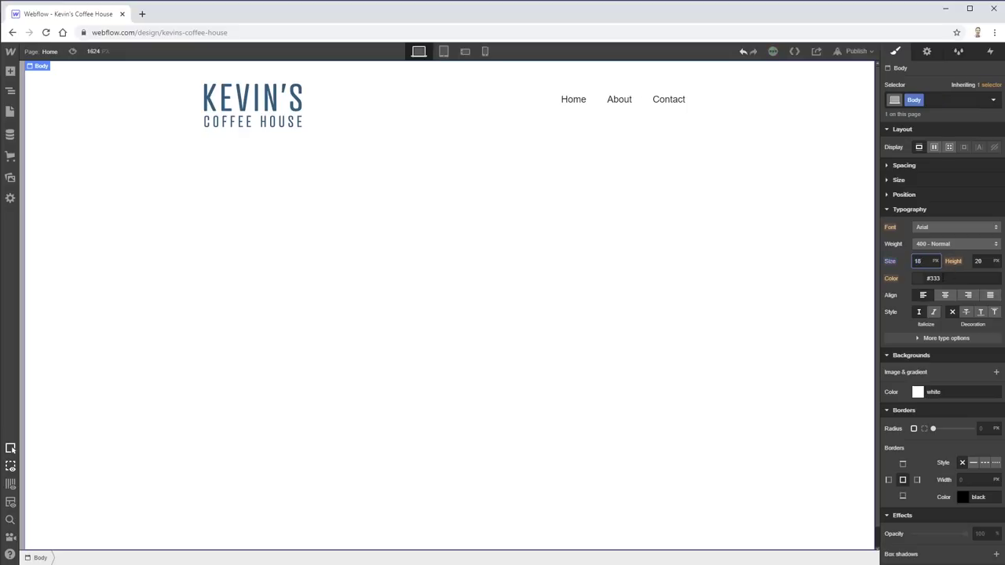
- Add the 'Webflow test' Adobe Fonts project in site settings, keeping Arial as the body font
click(948, 225)
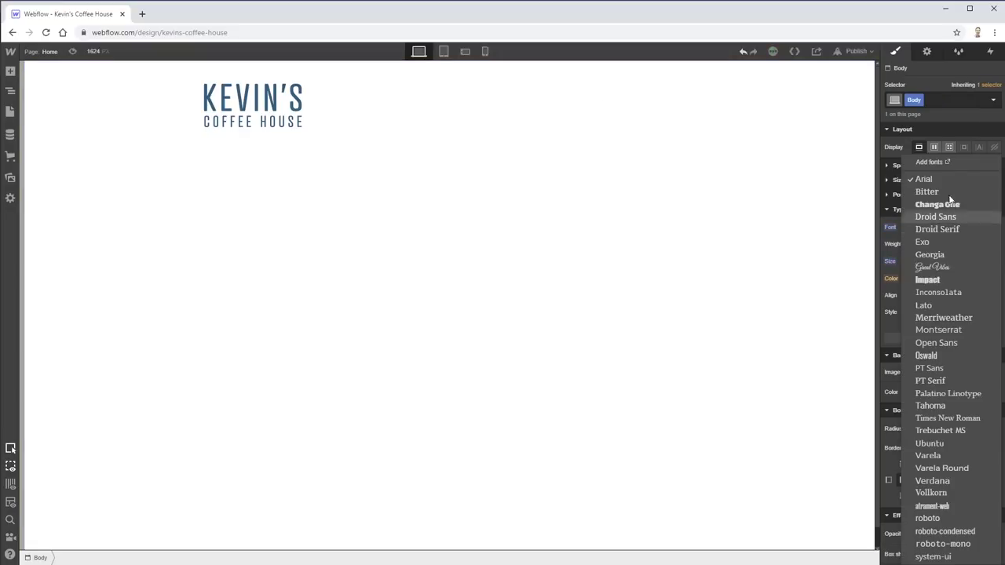
click(940, 172)
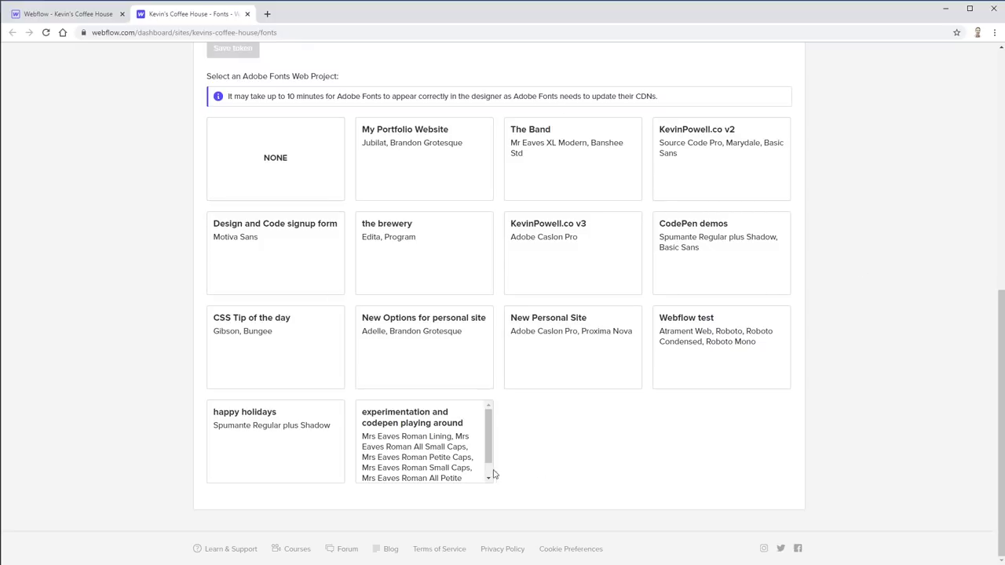
click(728, 333)
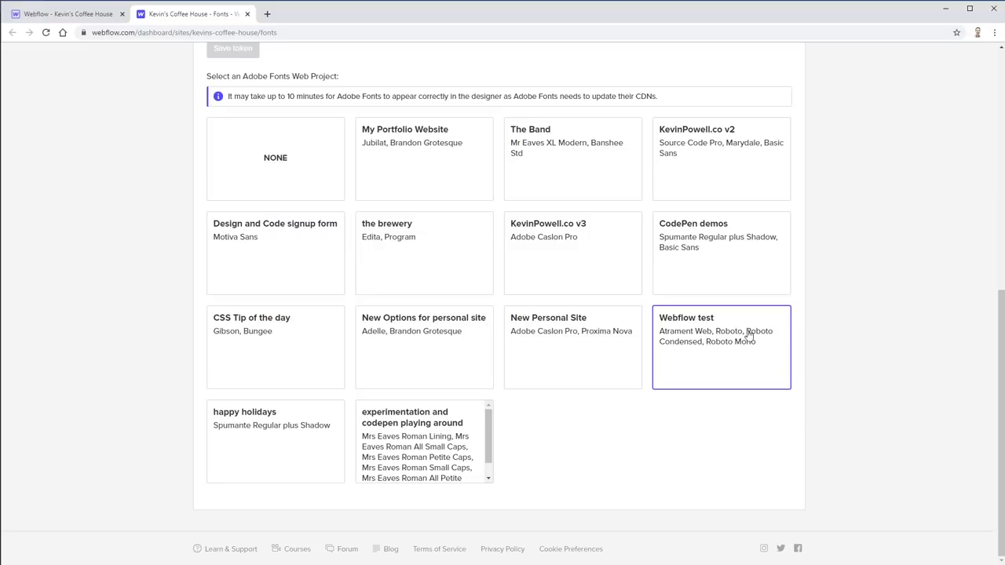
click(247, 14)
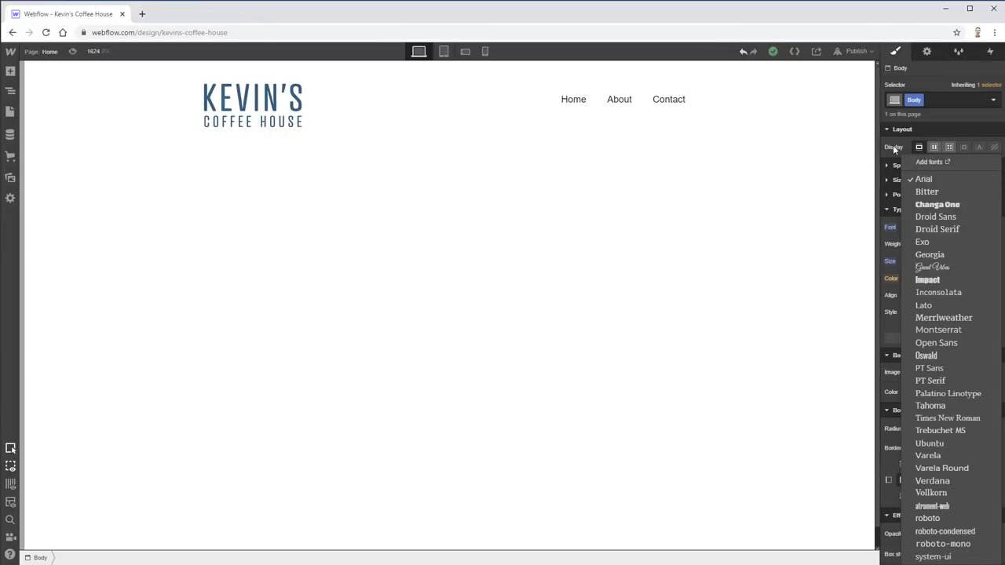
click(893, 146)
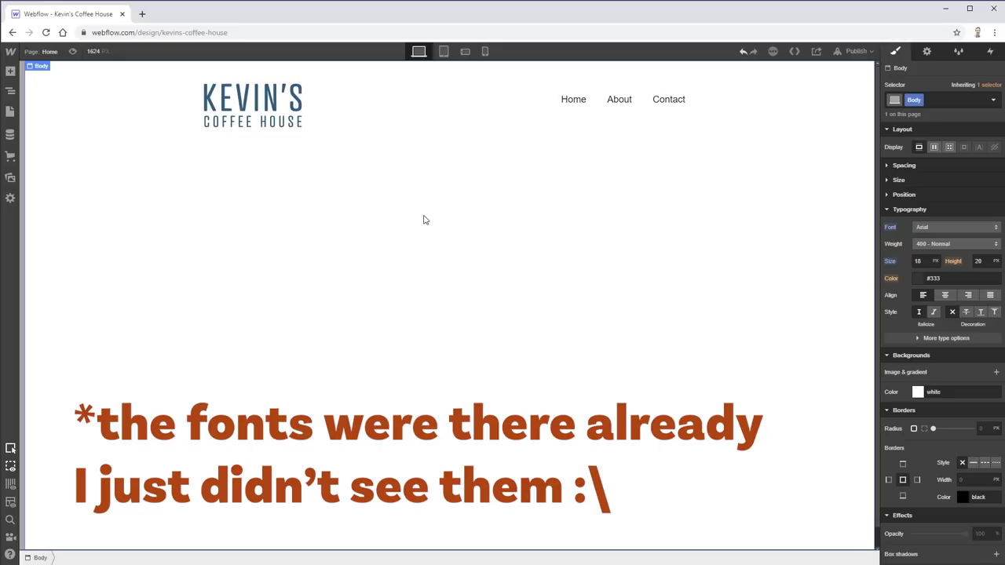
- Drop a Section directly below the Navbar, deleting the first misplaced one
click(10, 71)
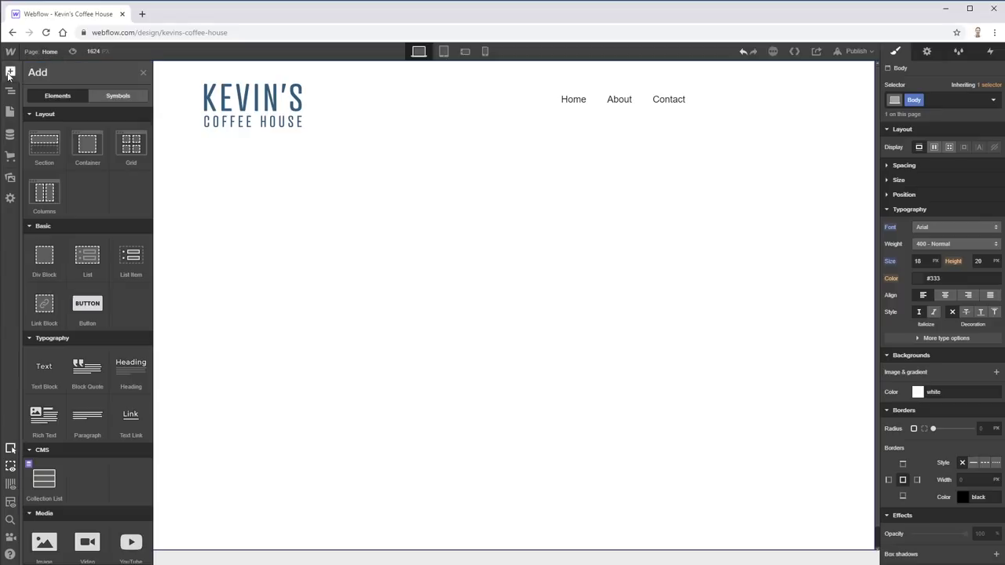
drag(52, 140, 390, 194)
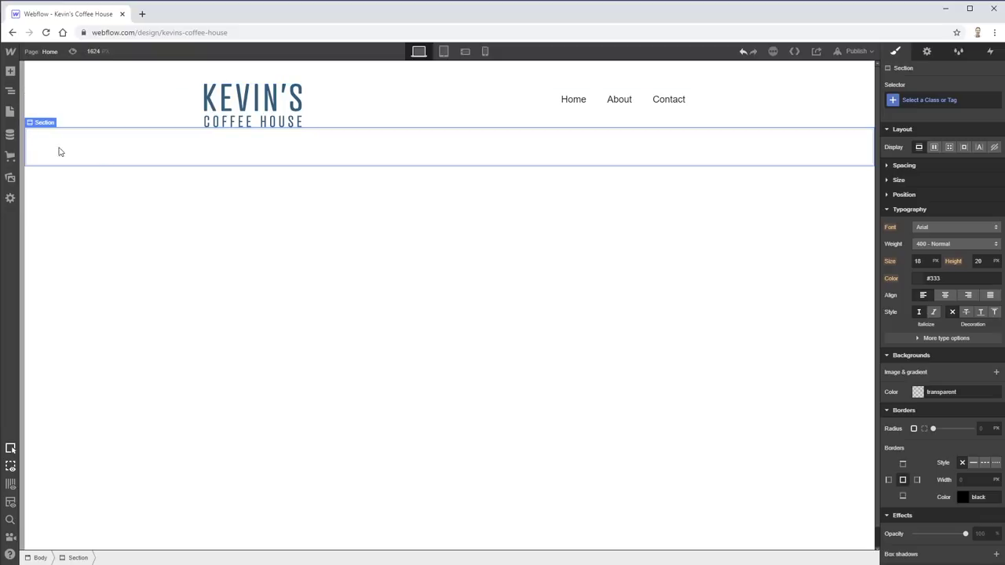
key(Delete)
click(10, 72)
click(10, 74)
click(11, 71)
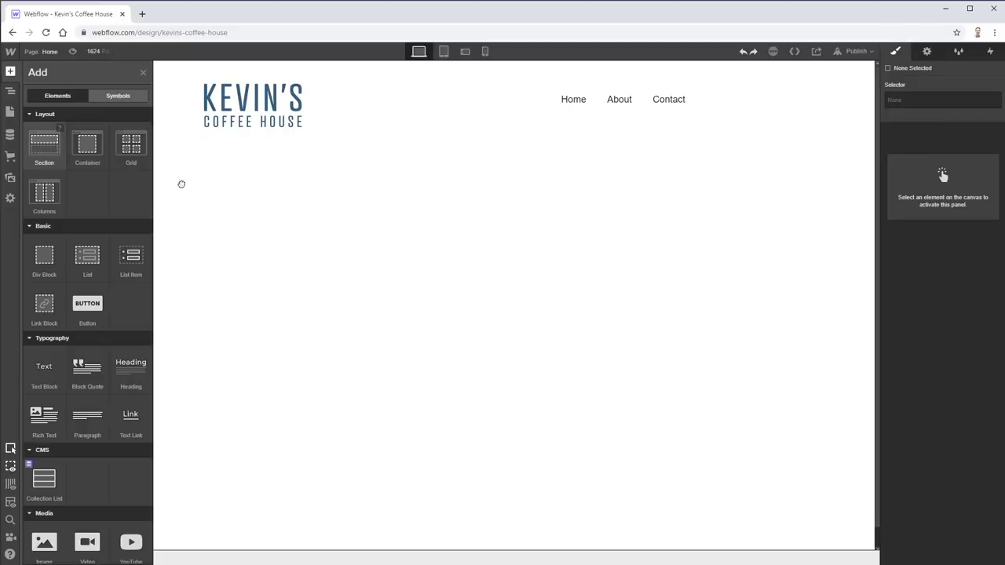
drag(43, 153, 425, 189)
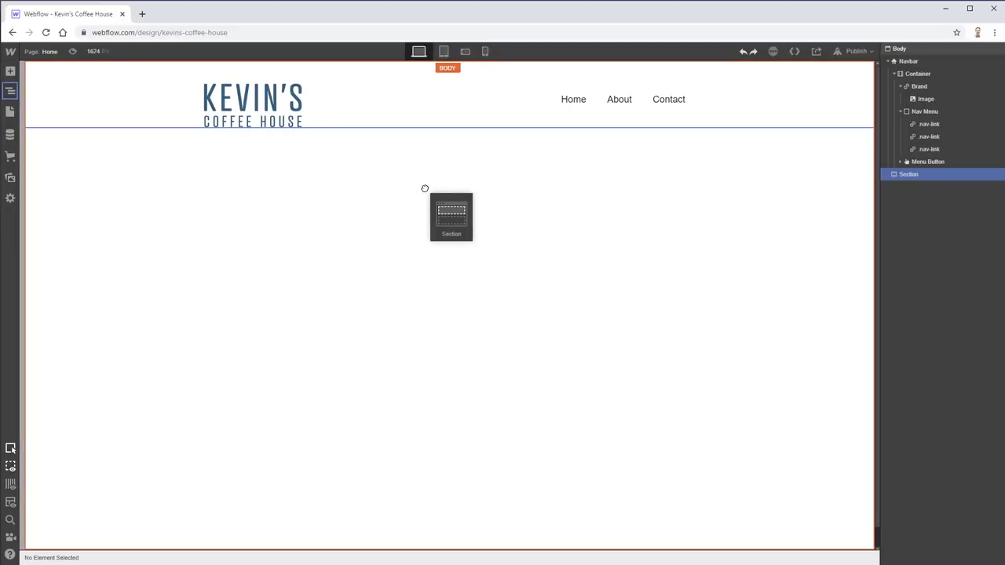
drag(424, 188, 426, 185)
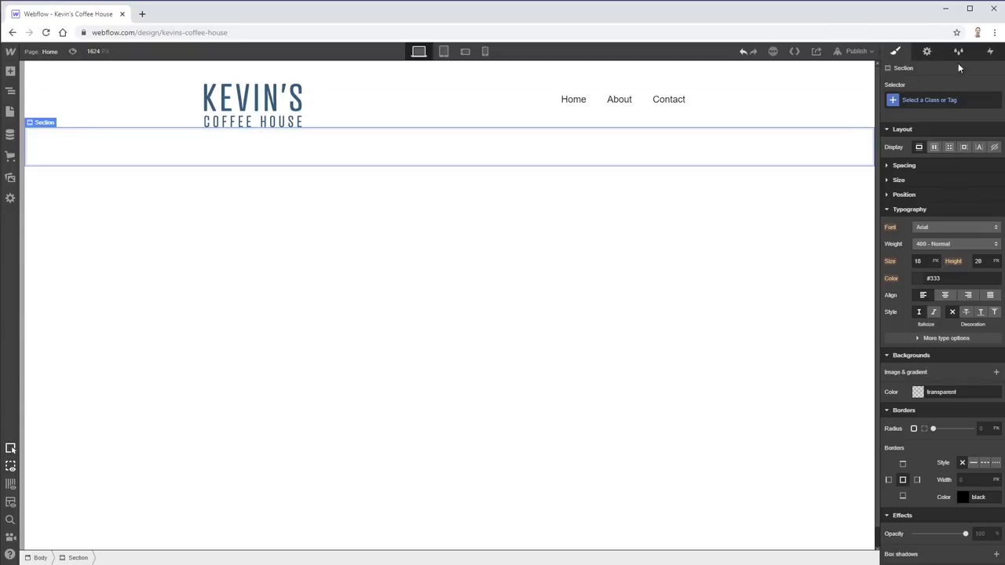
- Review the style classes and interactions panels, then select the new empty section
click(959, 51)
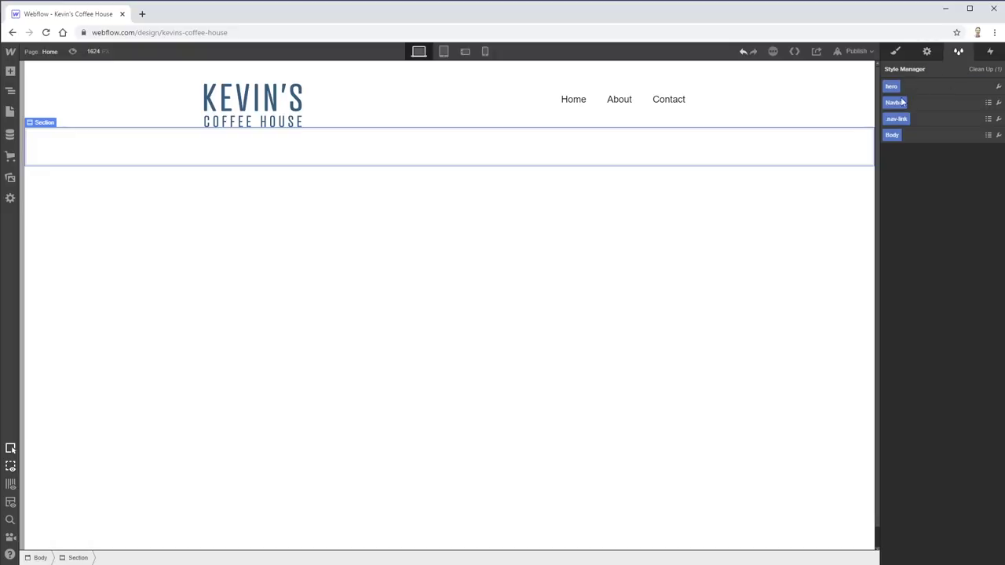
click(990, 51)
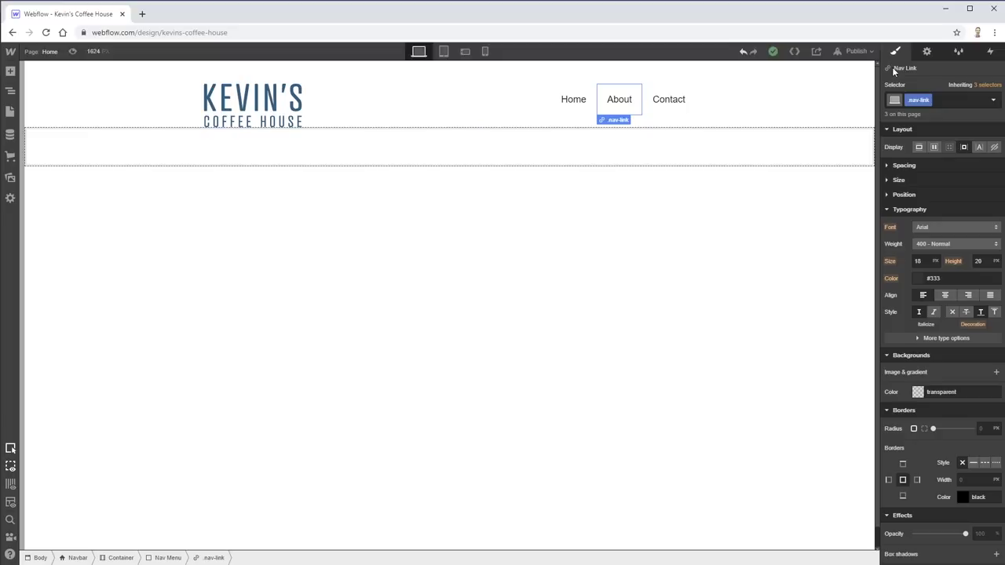
click(658, 125)
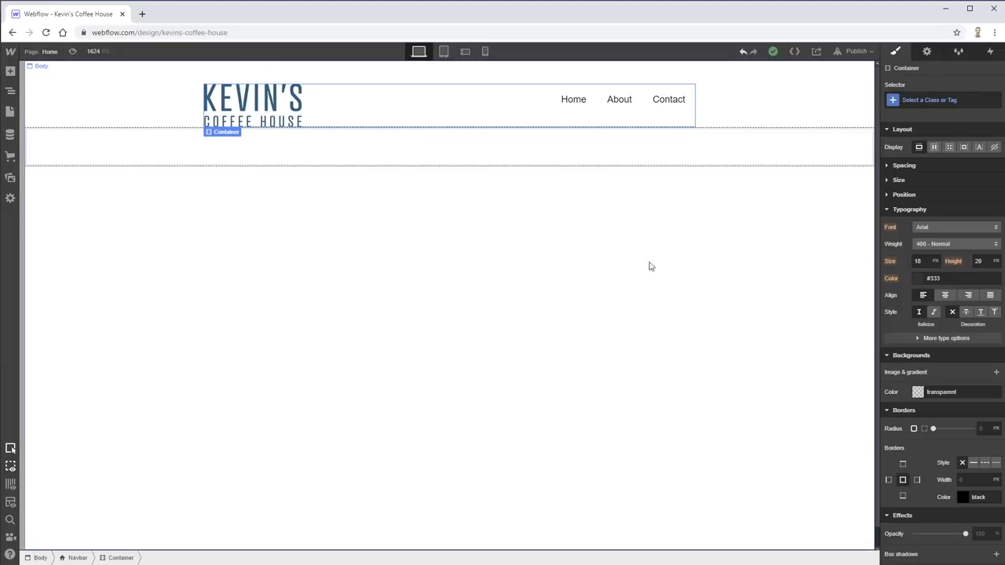
click(408, 161)
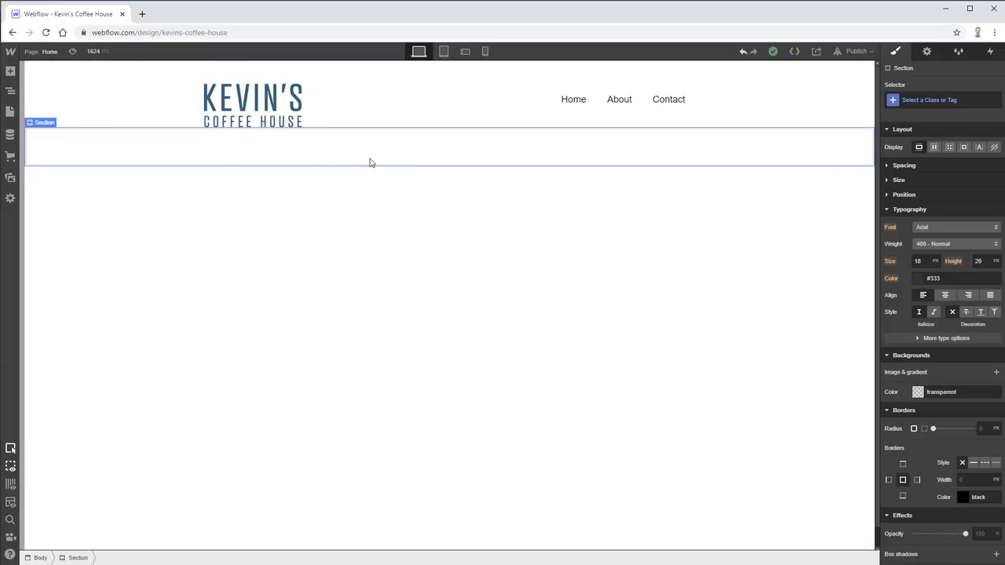
- Copy the tagline heading text from the Adobe XD mockup and return to Webflow
key(alt+Tab)
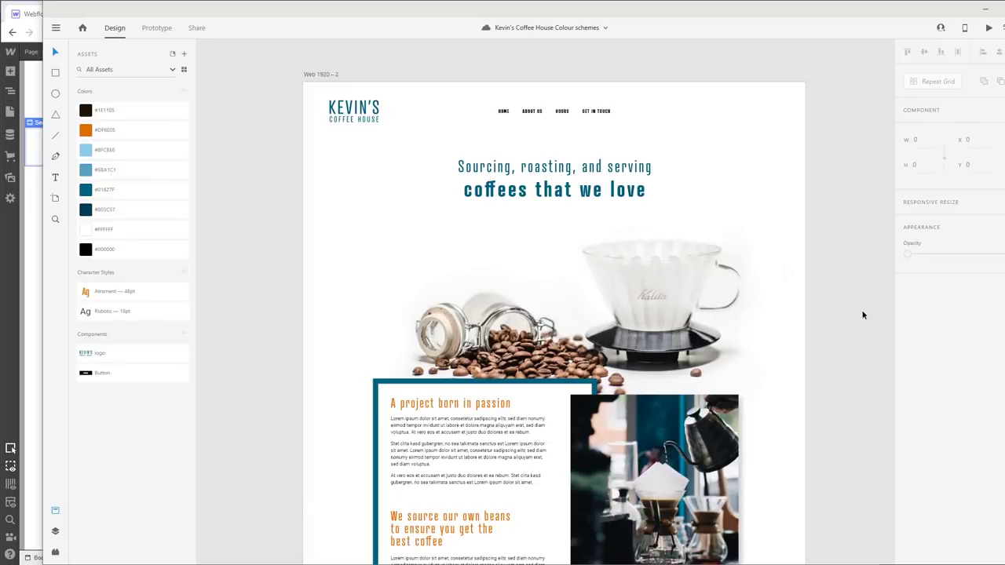
click(574, 193)
double_click(577, 188)
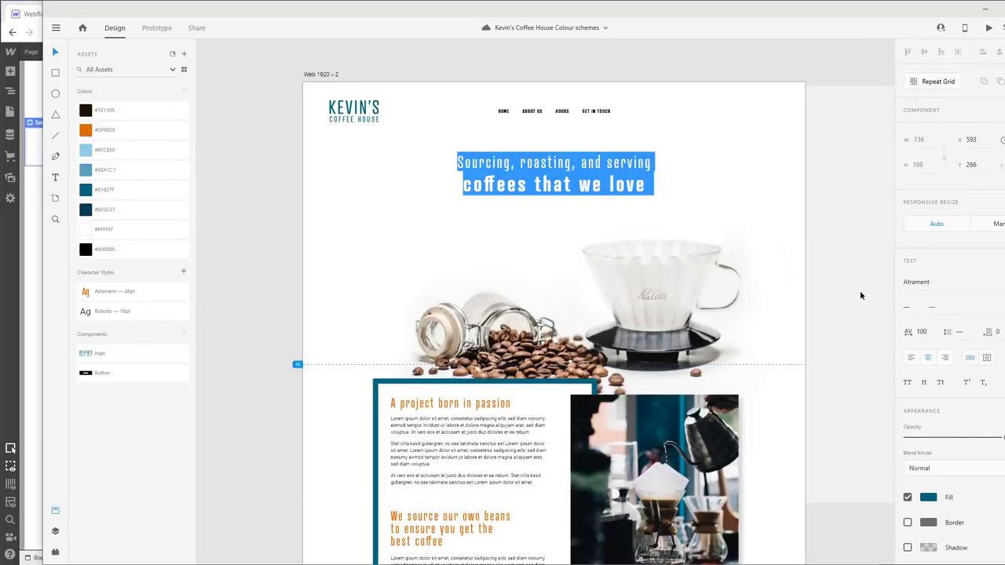
key(Escape)
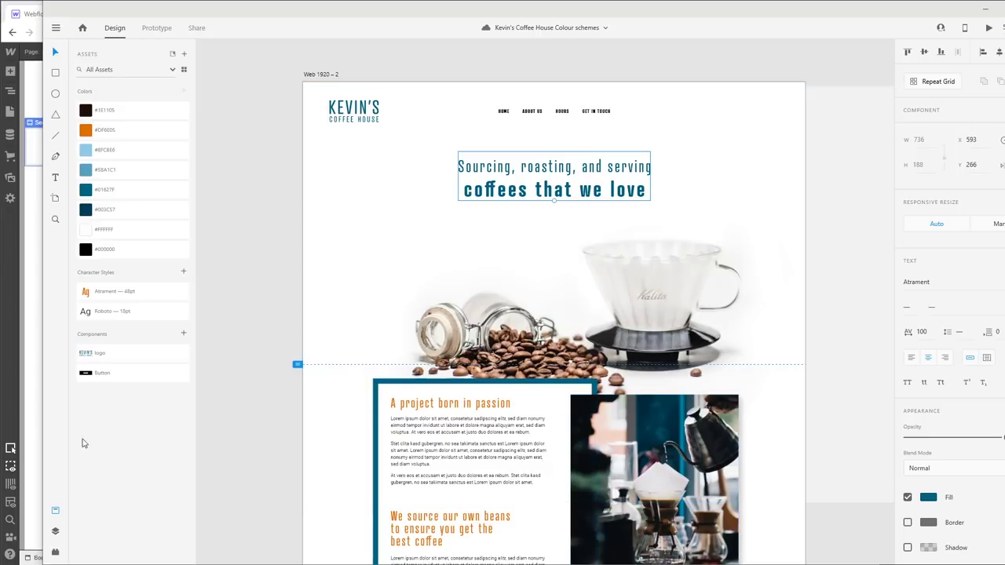
click(31, 437)
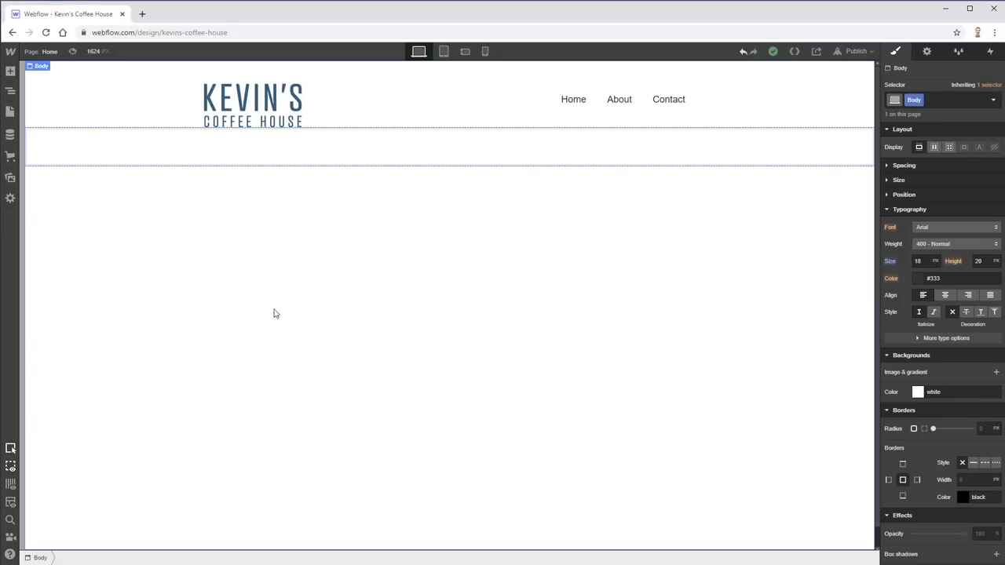
- Add a center-aligned Heading to the new section and paste the copied tagline into it
click(417, 155)
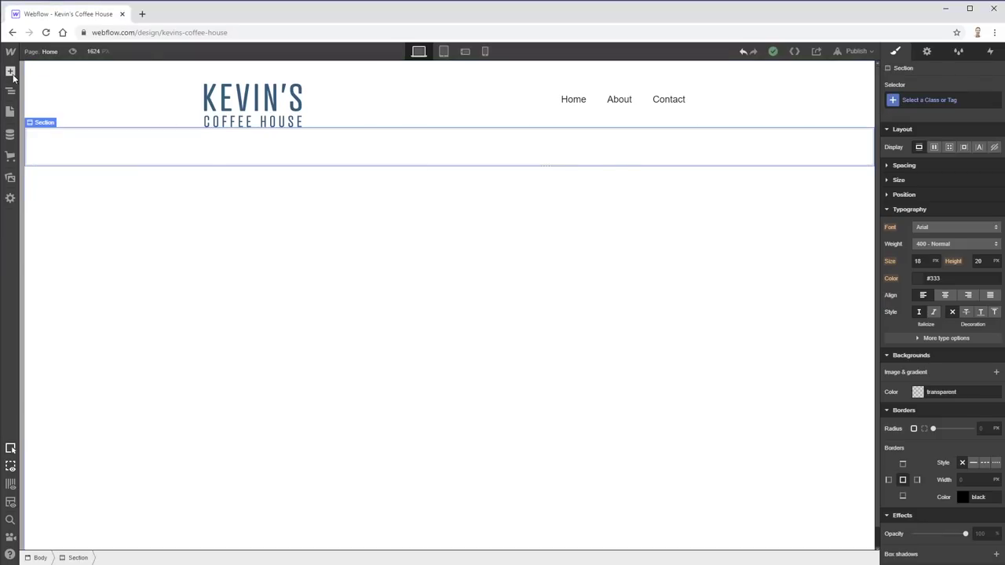
click(11, 71)
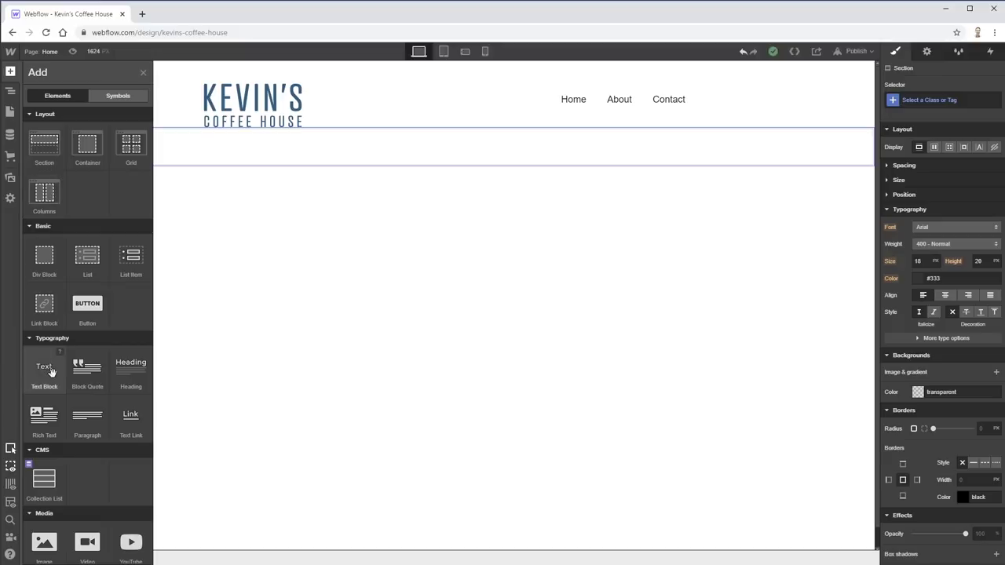
drag(131, 369, 475, 155)
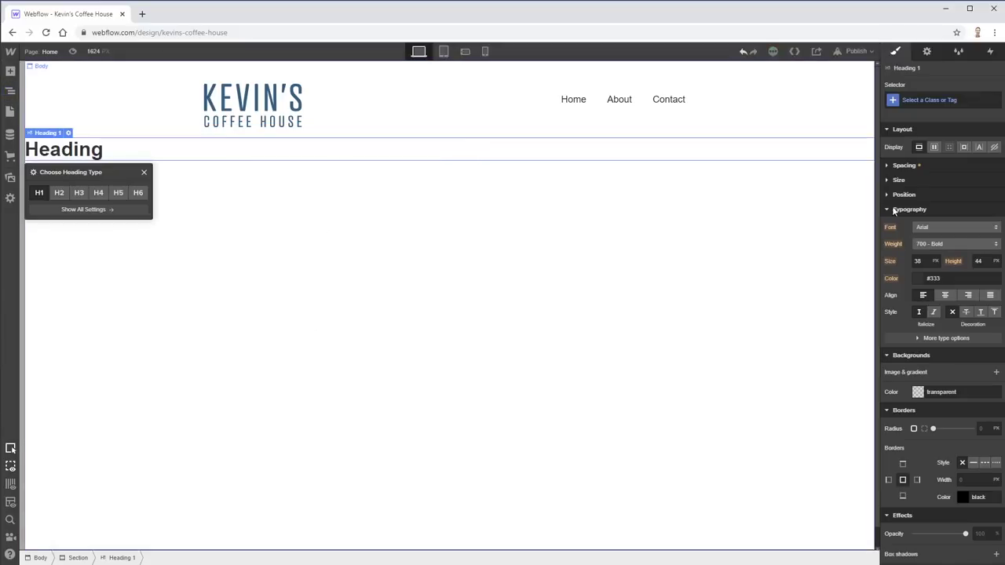
click(945, 297)
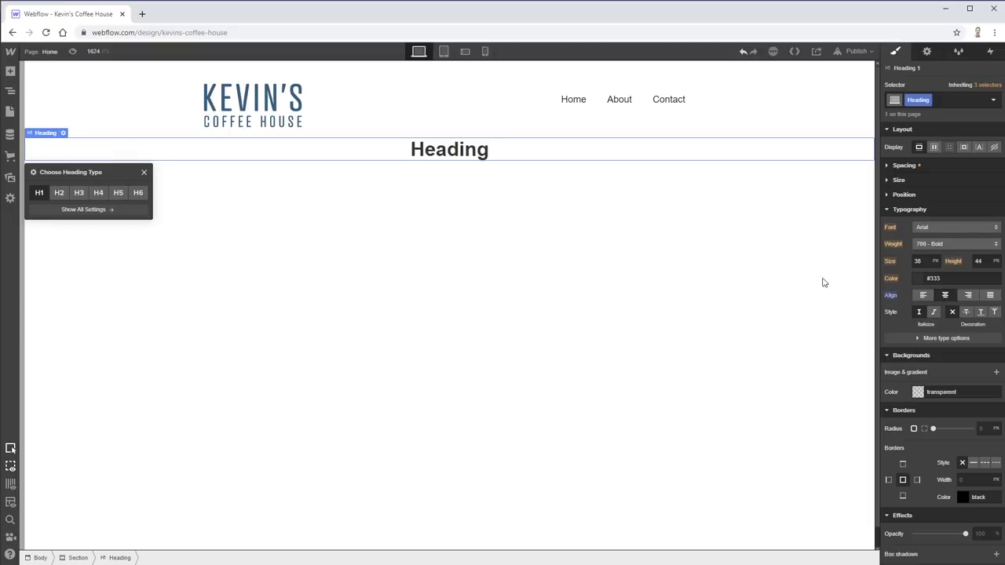
double_click(449, 149)
text(Sourcing, roasting, and servingcoffees that we love)
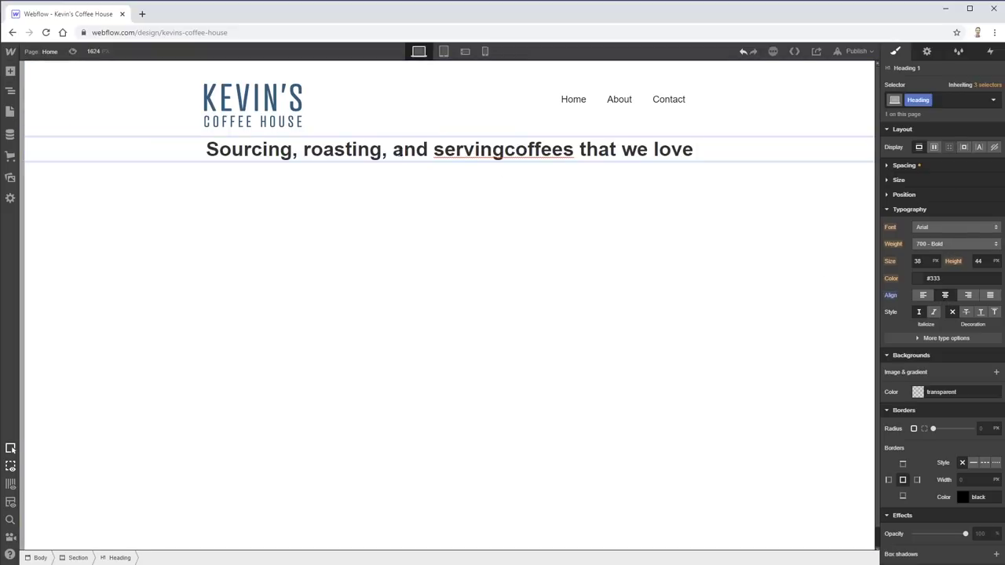
click(504, 149)
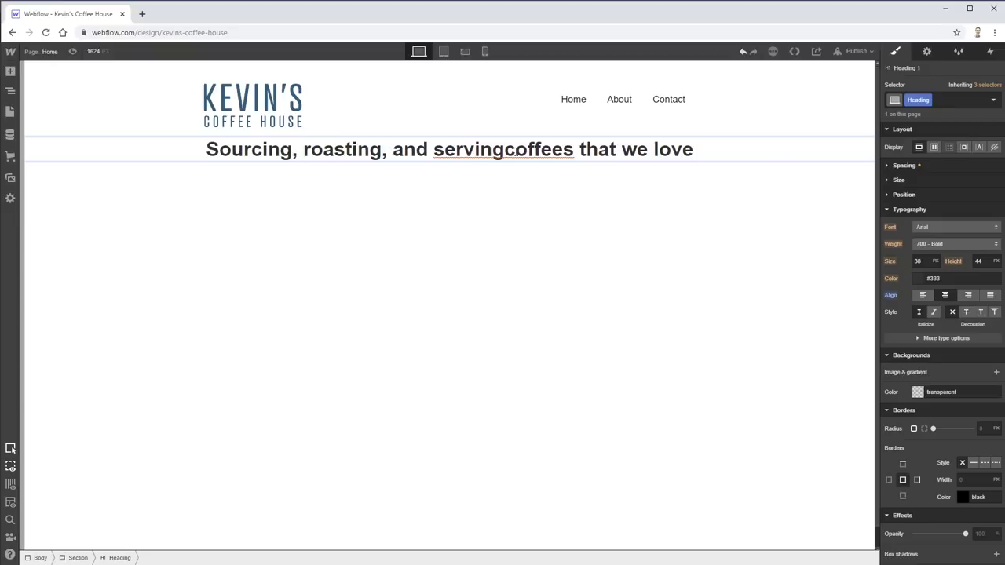
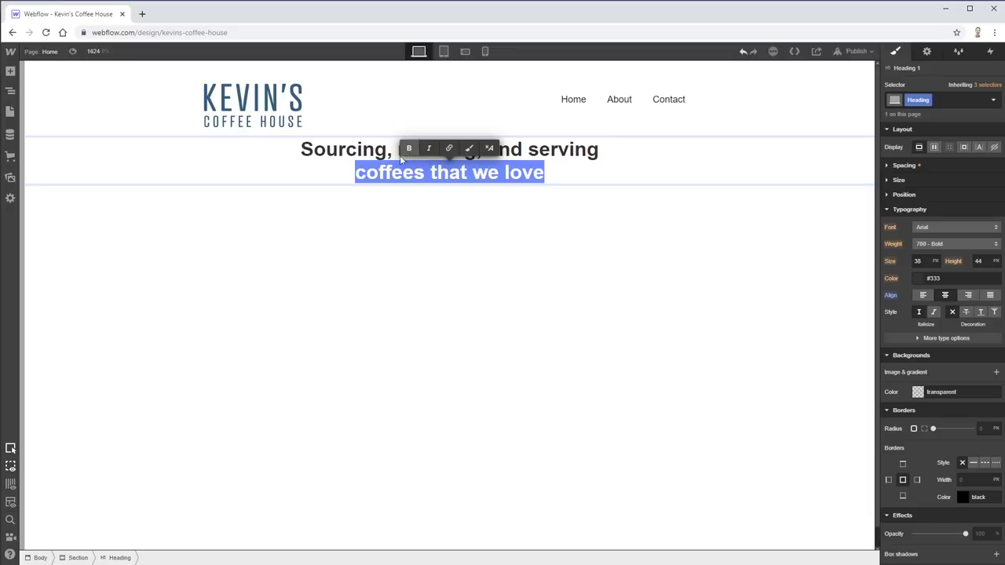
- Break the hero heading onto two lines after 'serving'
triple_click(334, 149)
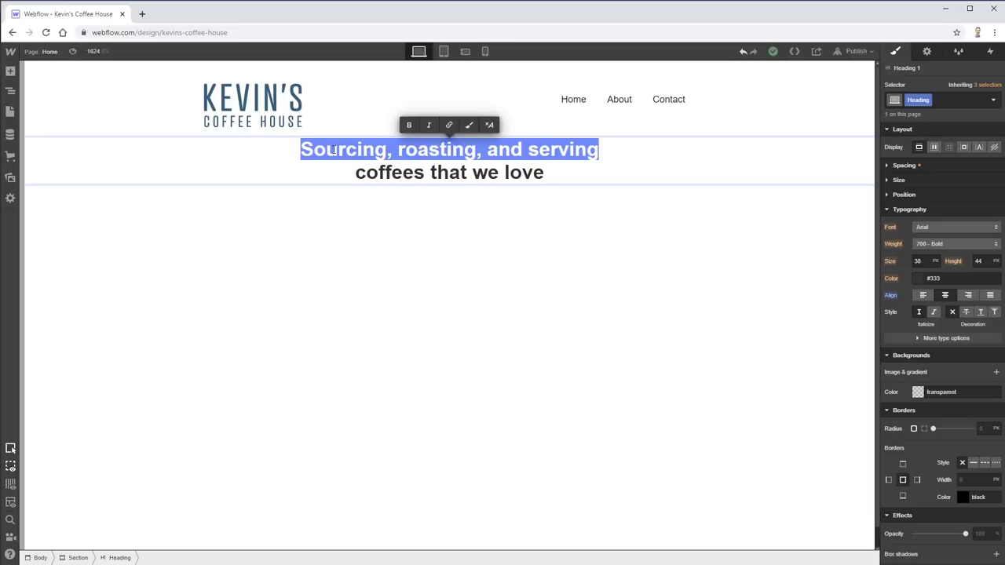
click(410, 125)
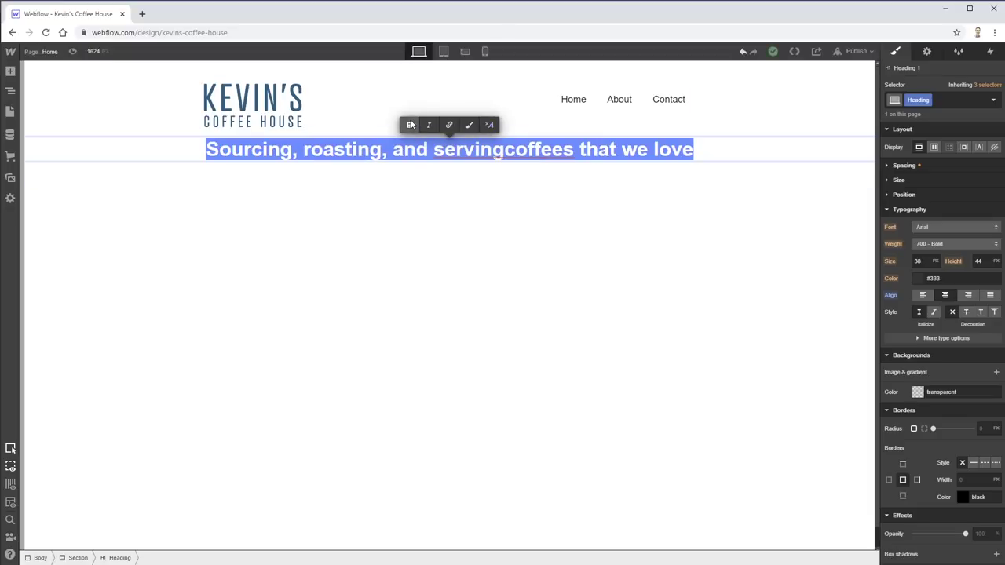
click(505, 149)
key(shift+Return)
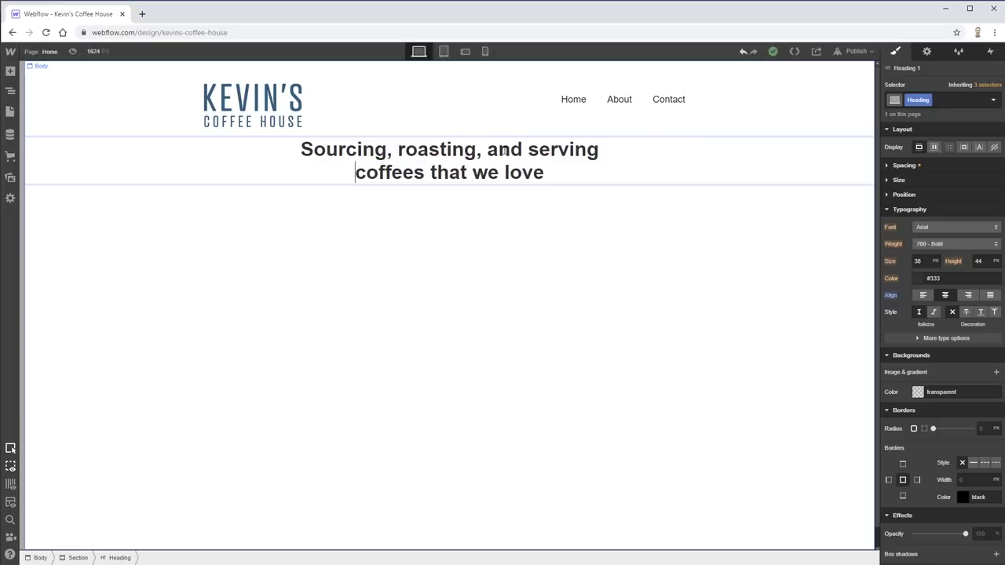
- Switch to the Kevin's Coffee House design in Adobe XD for reference
click(475, 225)
click(494, 158)
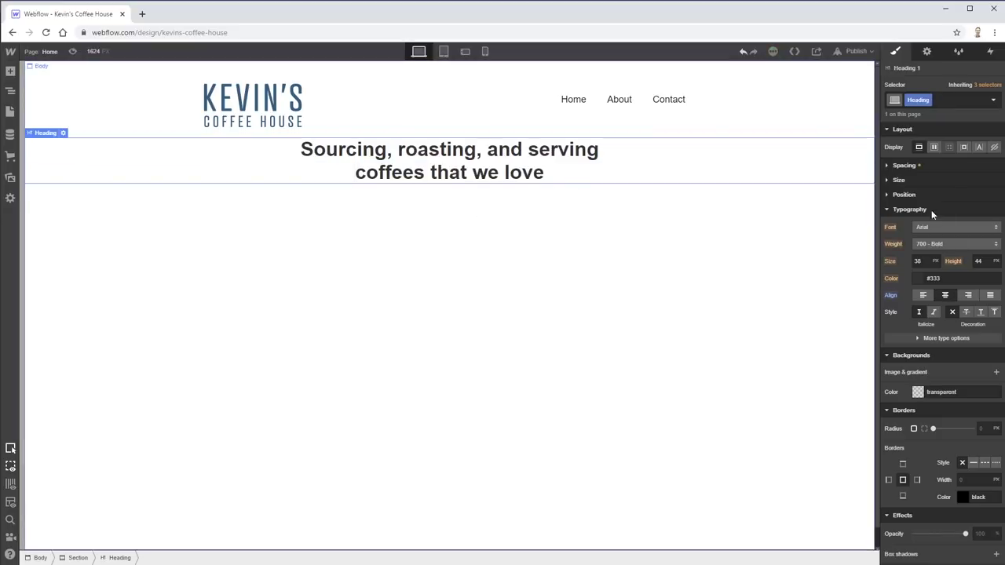
key(alt+Tab)
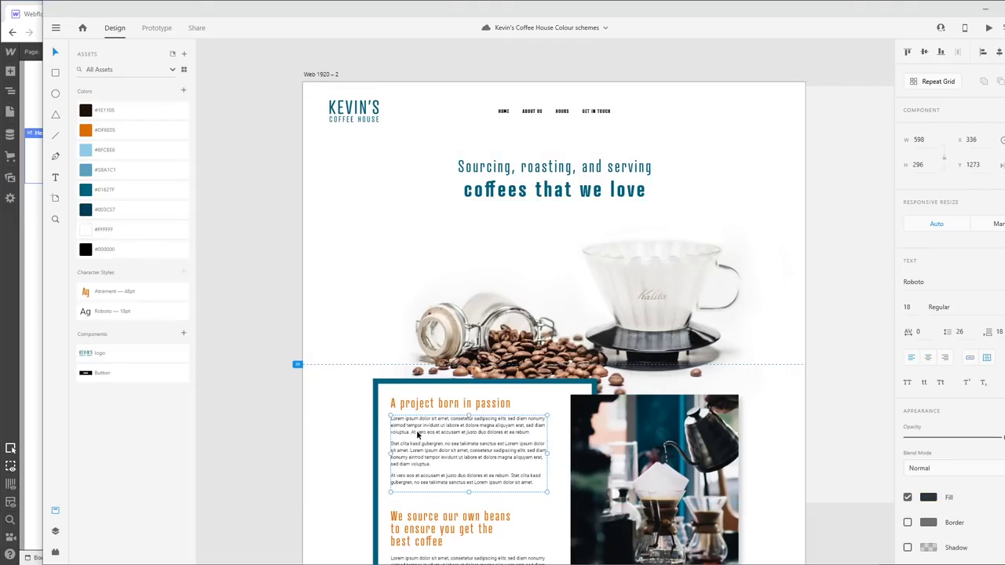
- Read the mockup body paragraph's fill colour, #343434, from the Fill swatch
click(929, 497)
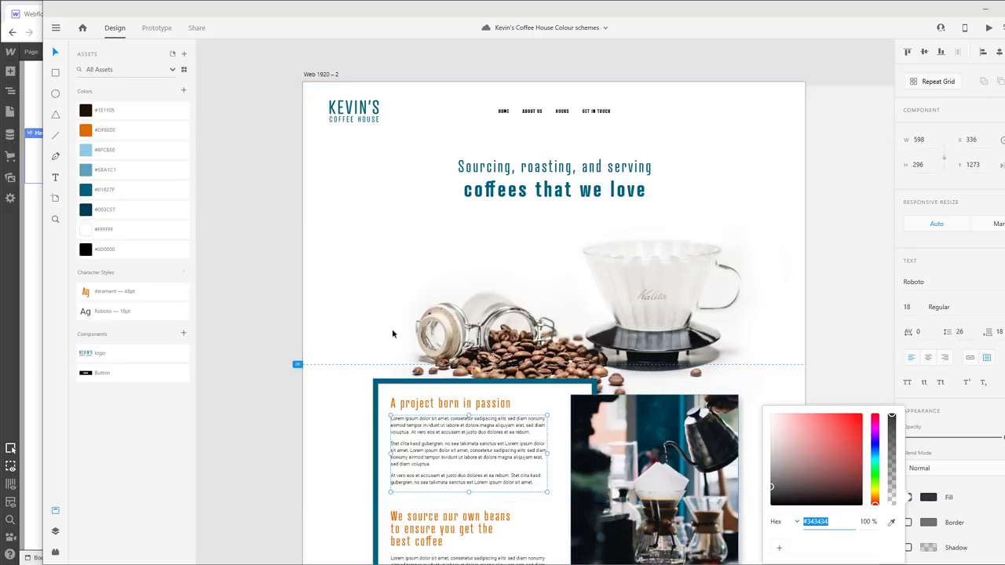
click(839, 349)
- Set the page body's text colour to #343434, then select the heading to add a class
click(22, 363)
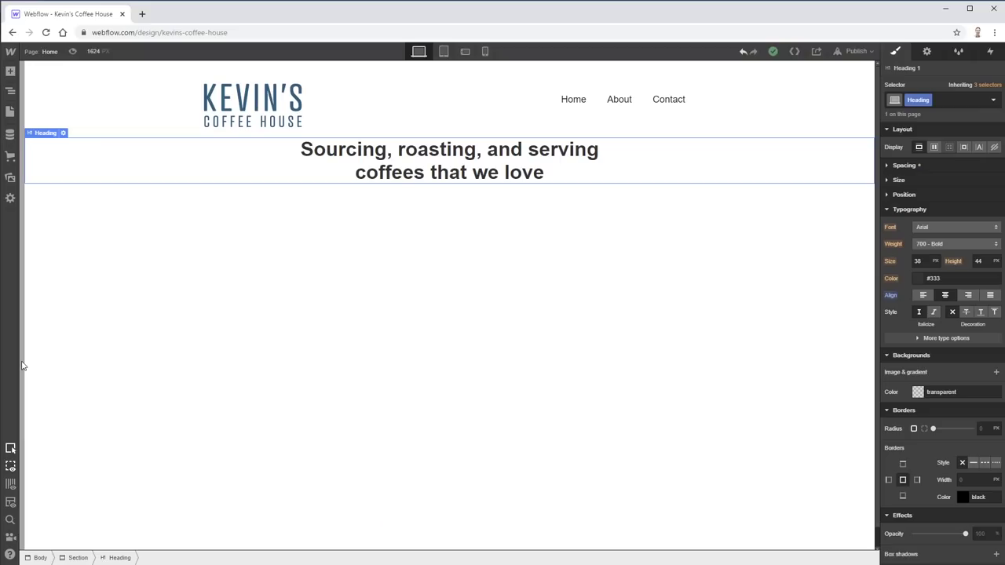
click(363, 259)
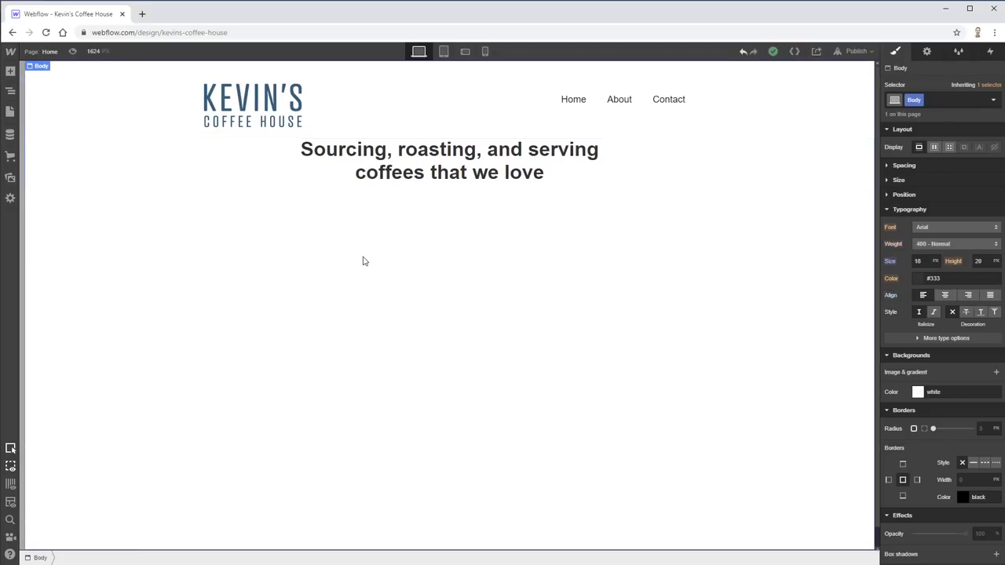
click(929, 51)
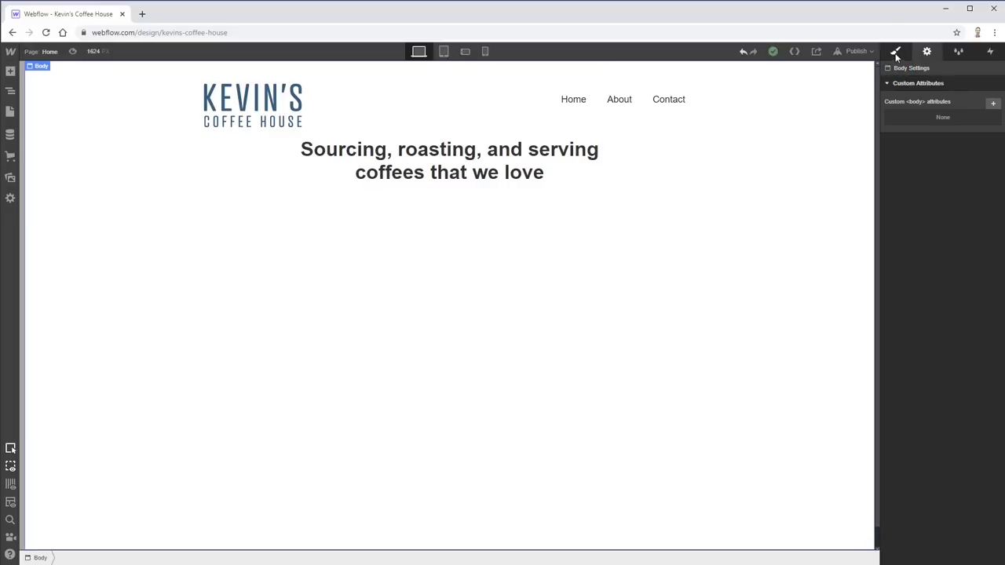
click(897, 52)
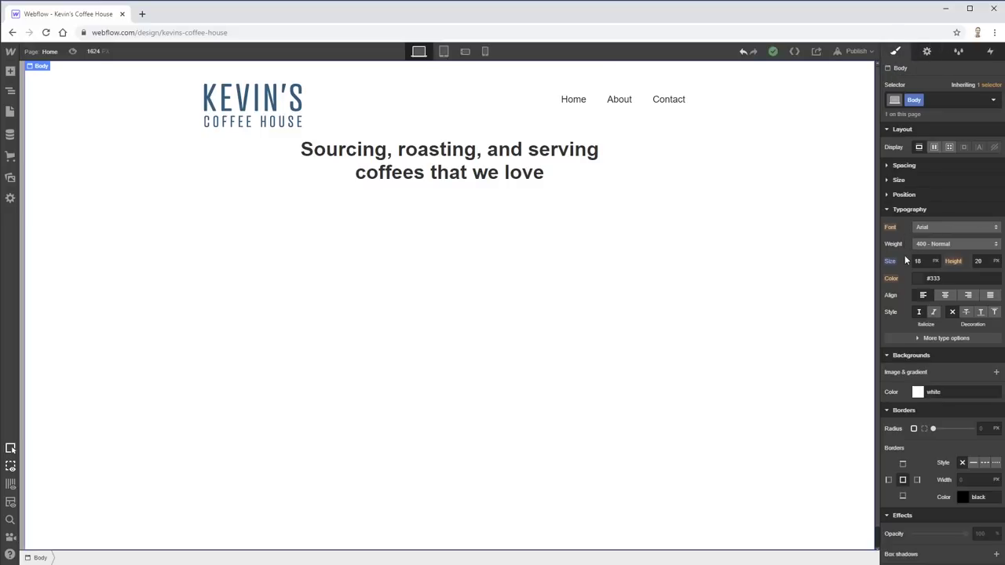
click(929, 280)
text(343434)
key(Return)
click(483, 161)
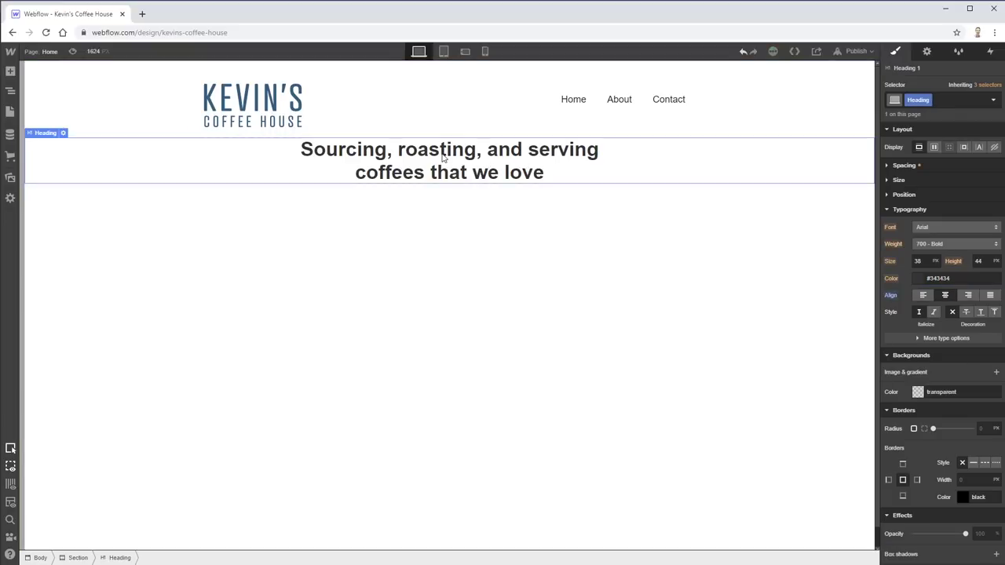
click(943, 100)
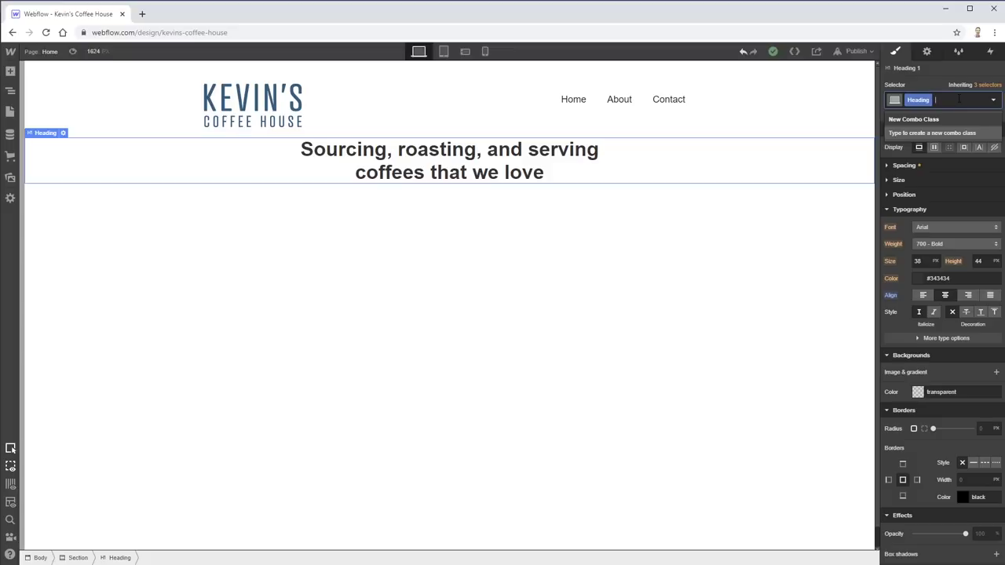
- Add a combo class to the heading and rename it main-title
text(main-heading)
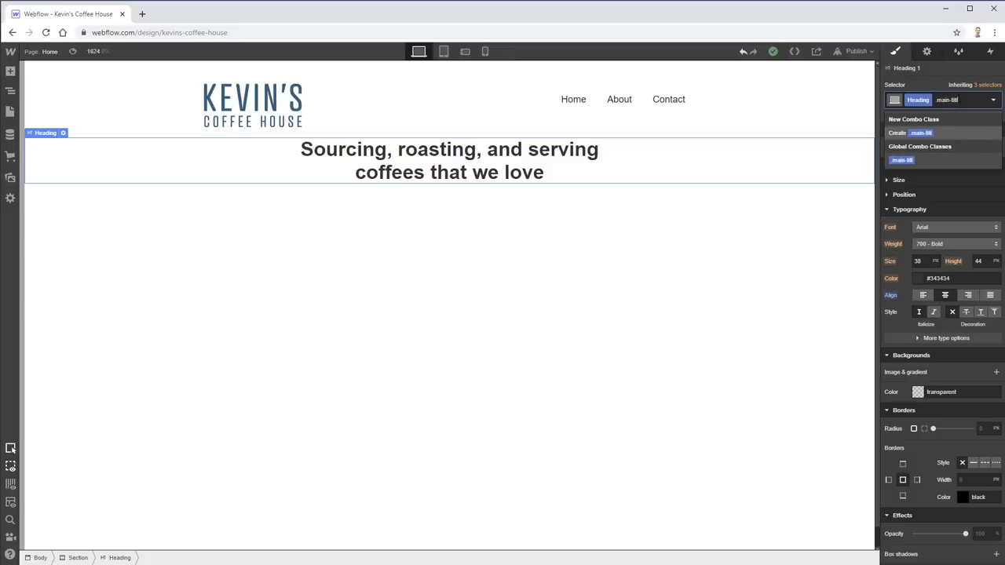
key(Return)
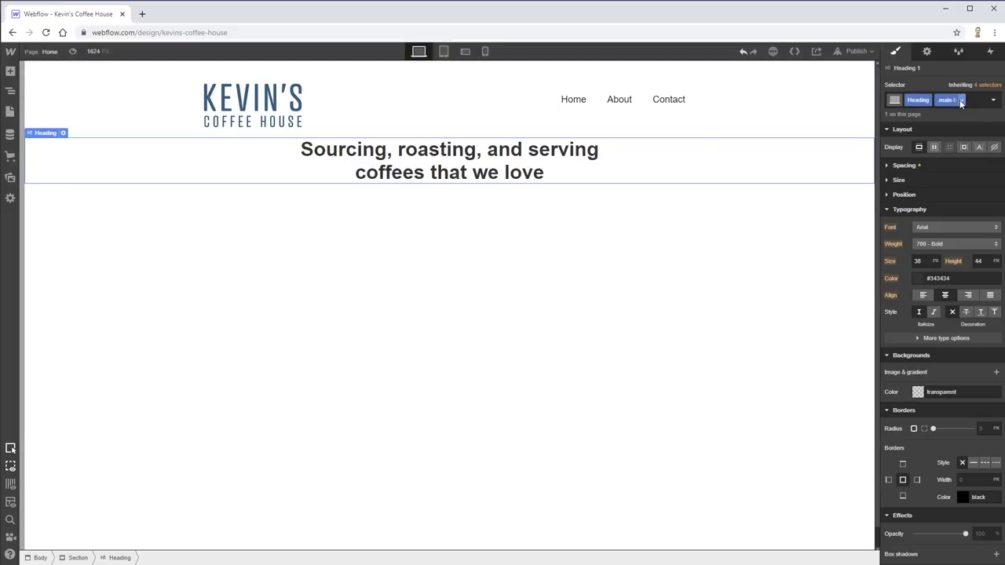
click(961, 100)
click(963, 117)
key(Return)
- Set the heading weight to 400 - Normal, keeping Arial as the font
click(947, 246)
click(947, 206)
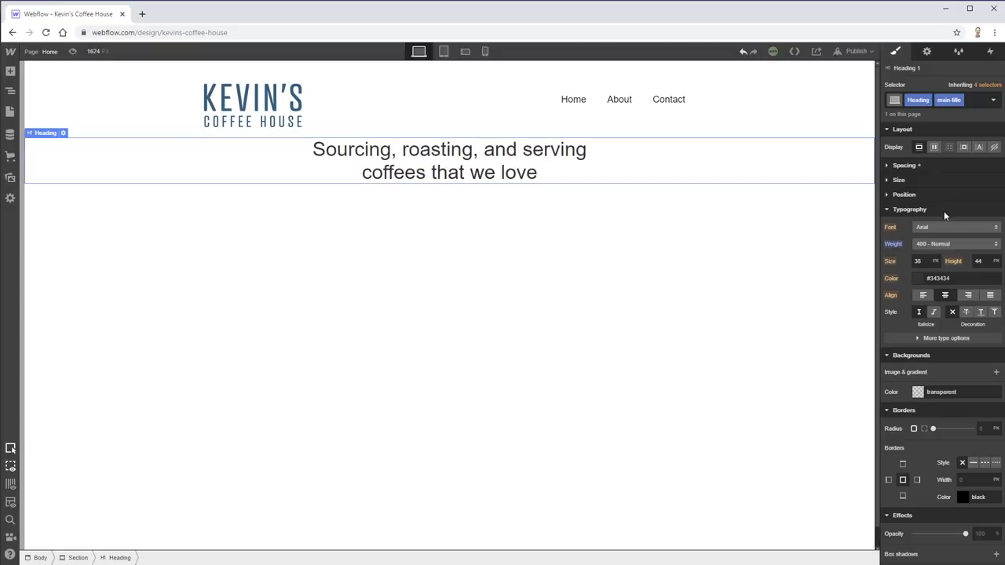
click(937, 226)
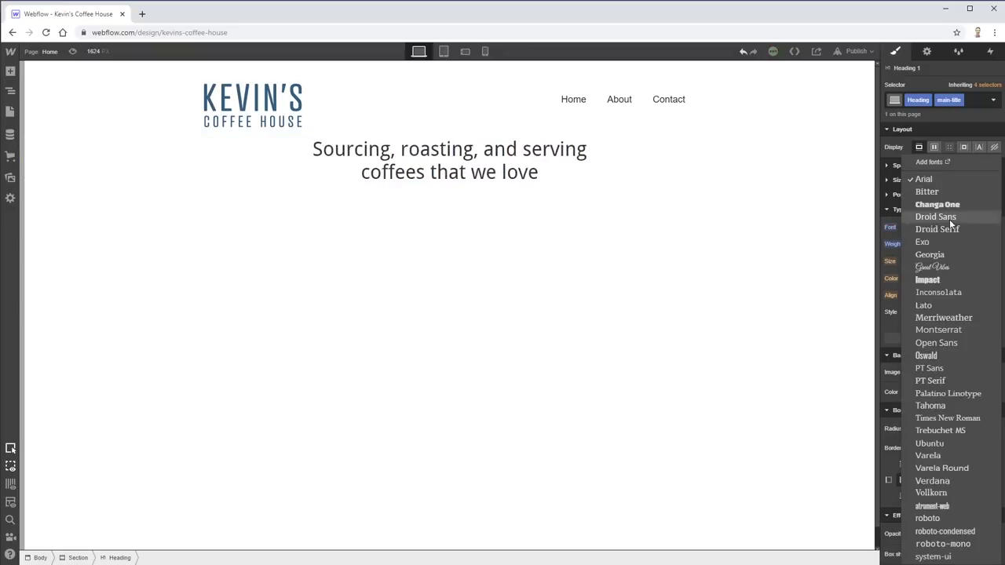
click(745, 217)
click(709, 214)
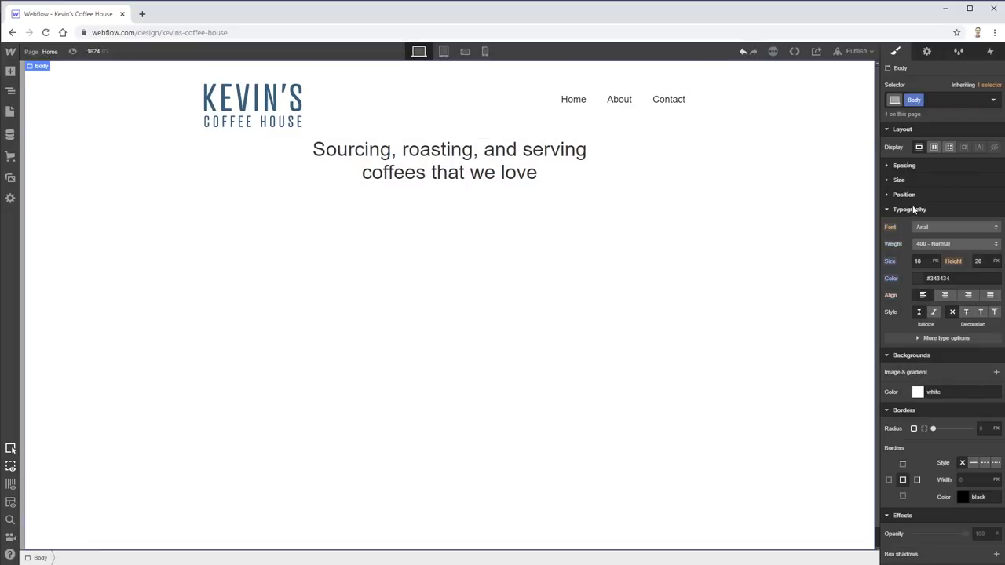
- Reselect the heading and look over its class options and size settings
click(509, 170)
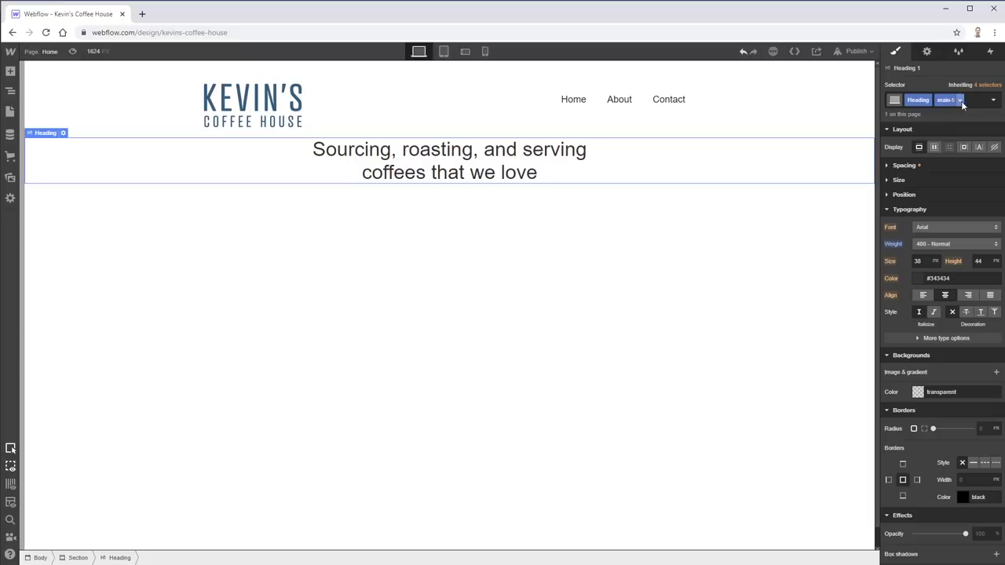
click(929, 100)
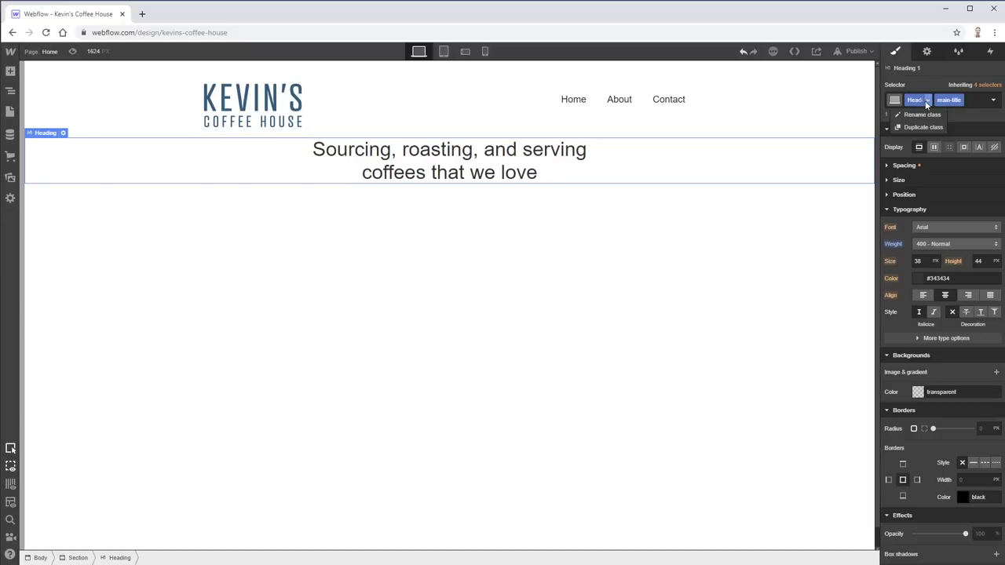
key(Escape)
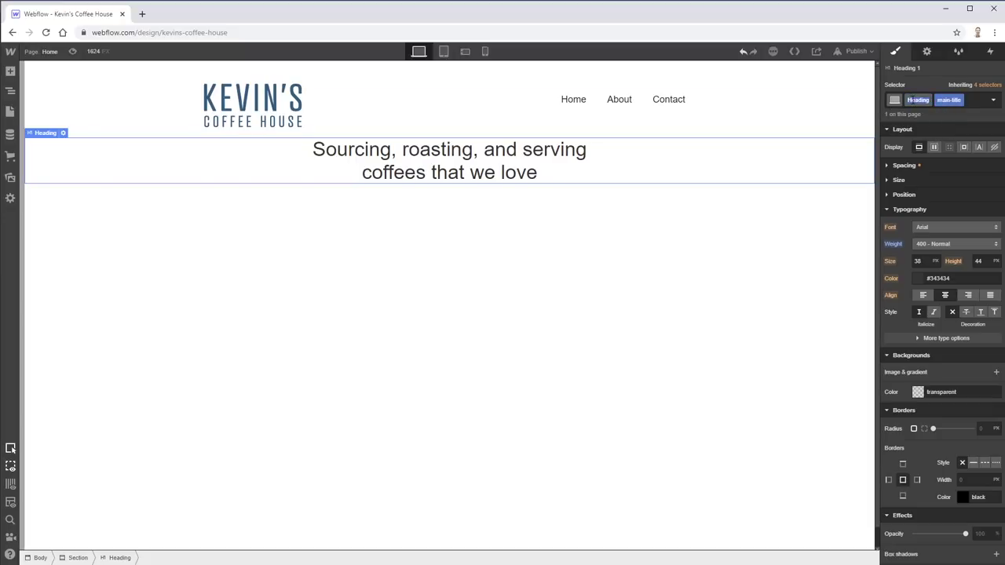
click(538, 159)
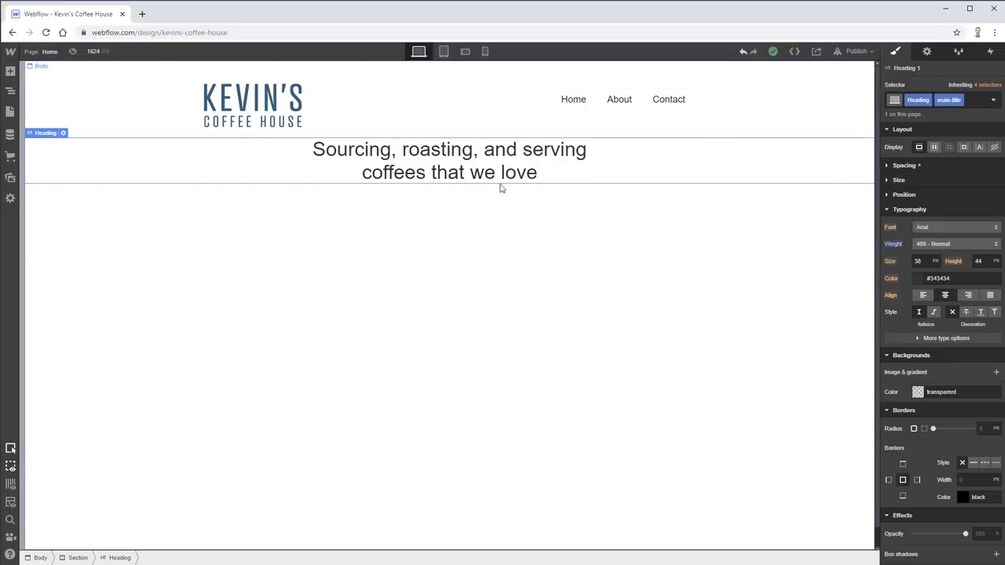
click(886, 177)
click(887, 178)
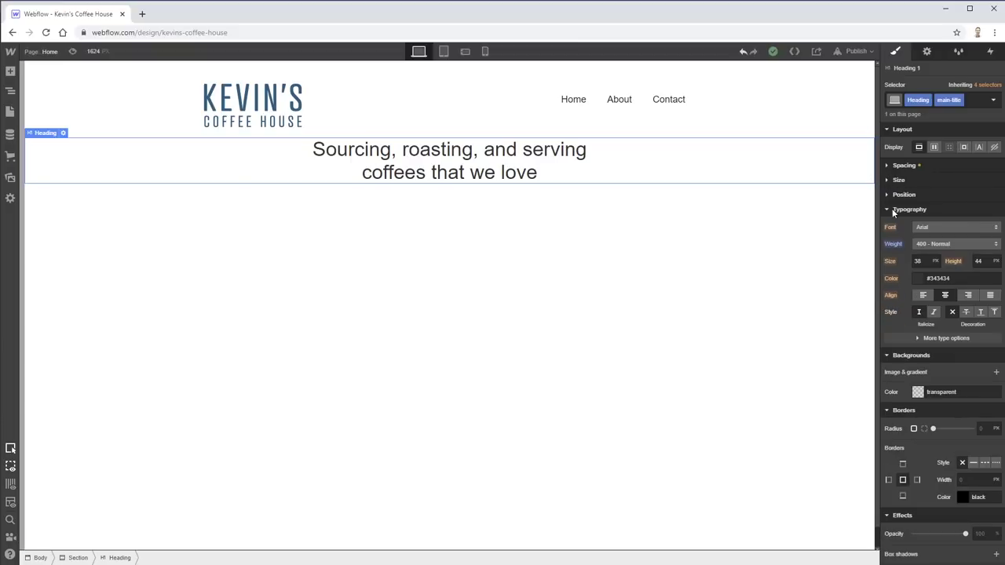
click(937, 262)
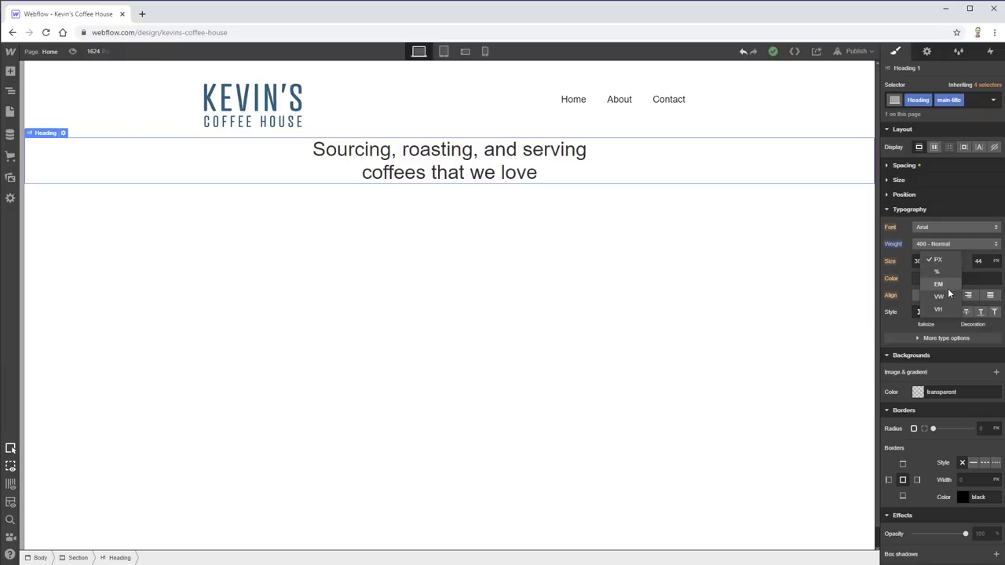
- Give the heading a unitless line height of 1
click(943, 284)
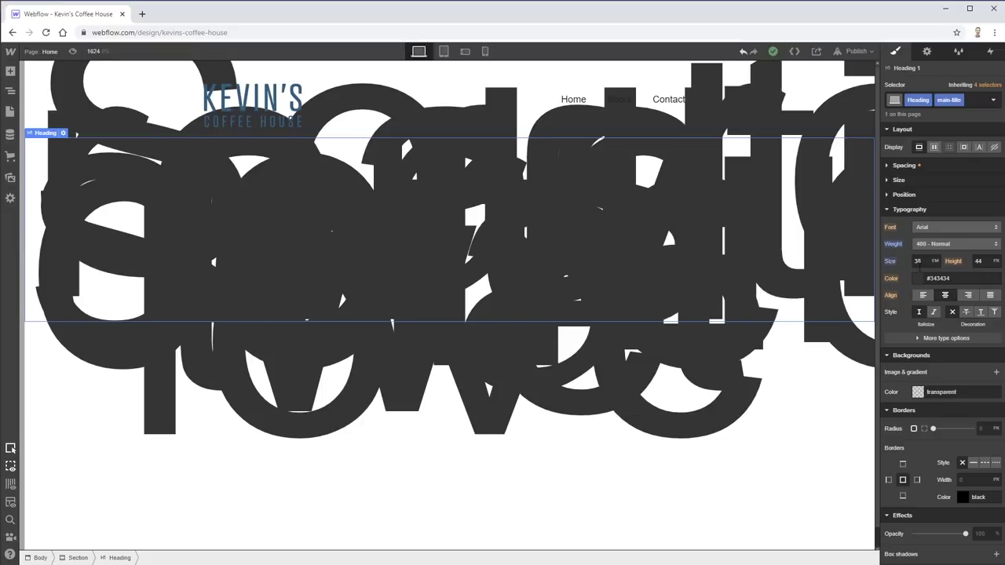
click(997, 262)
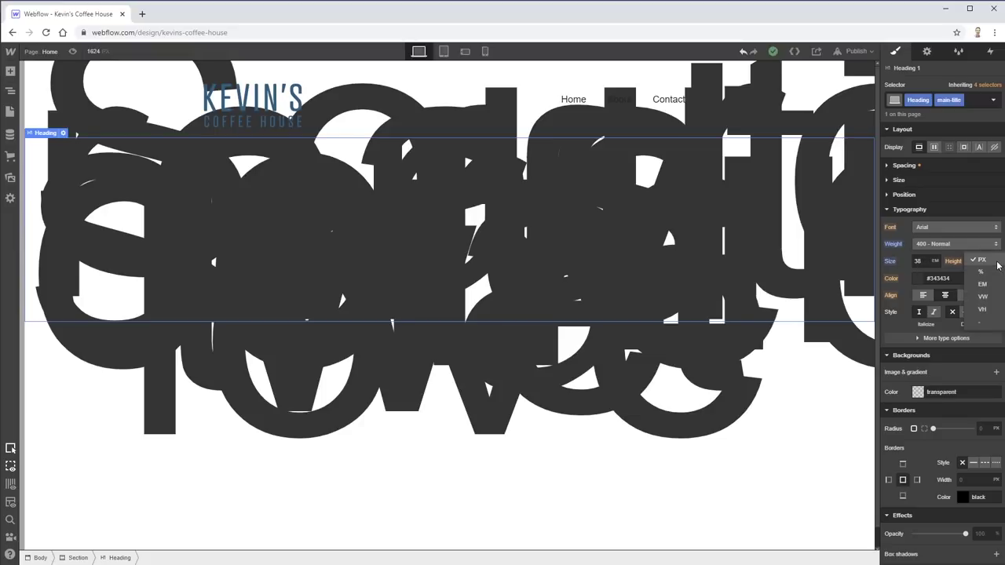
click(988, 322)
key(Tab)
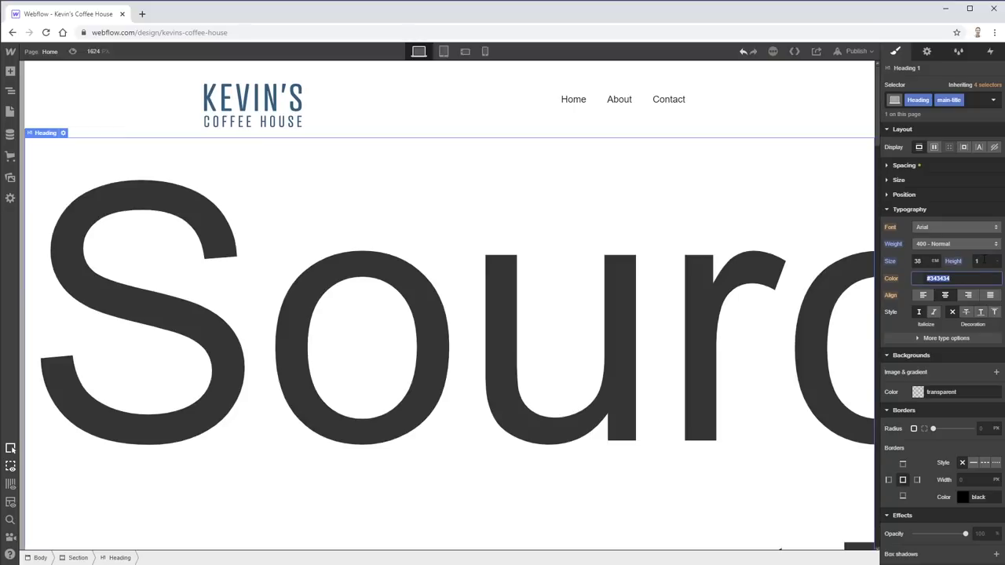
key(shift+Tab)
key(shift+Tab)
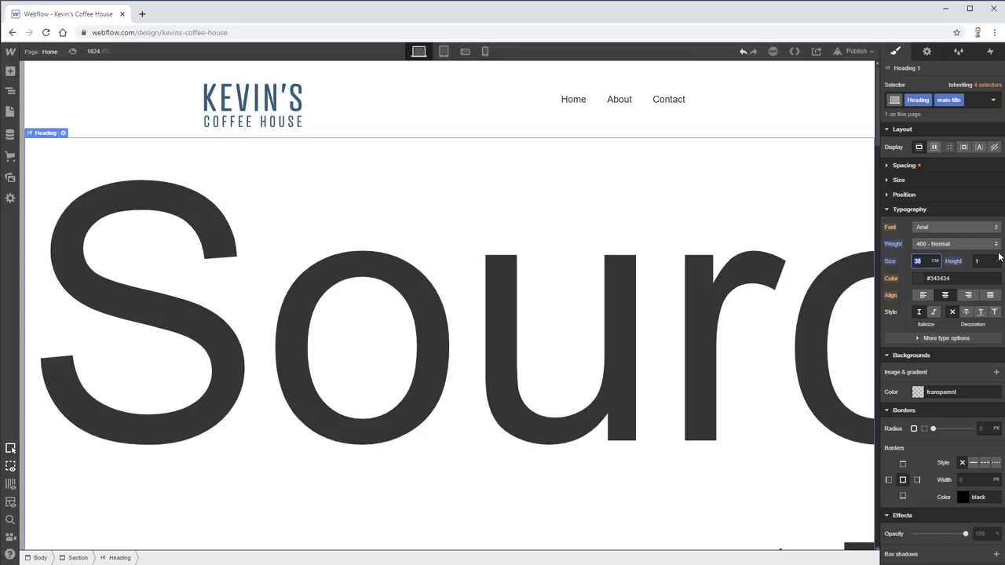
- Set the heading size to 48 px, then select 'coffees that we love'
click(935, 261)
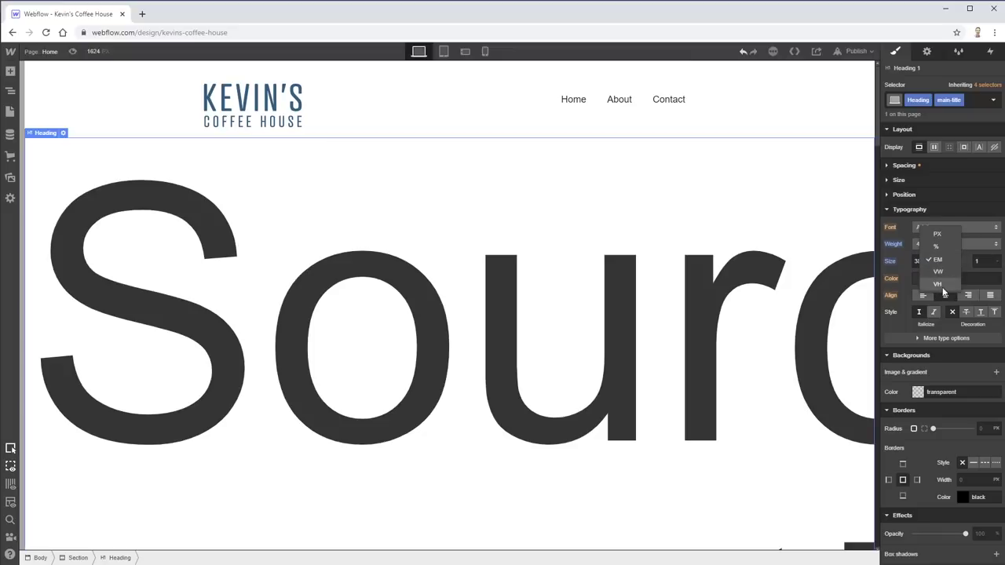
click(942, 235)
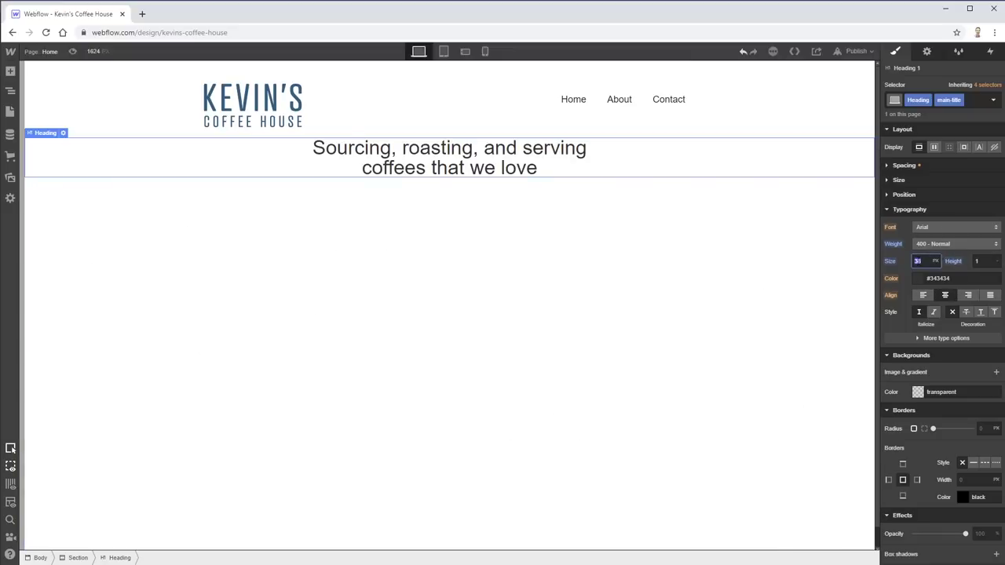
text(48)
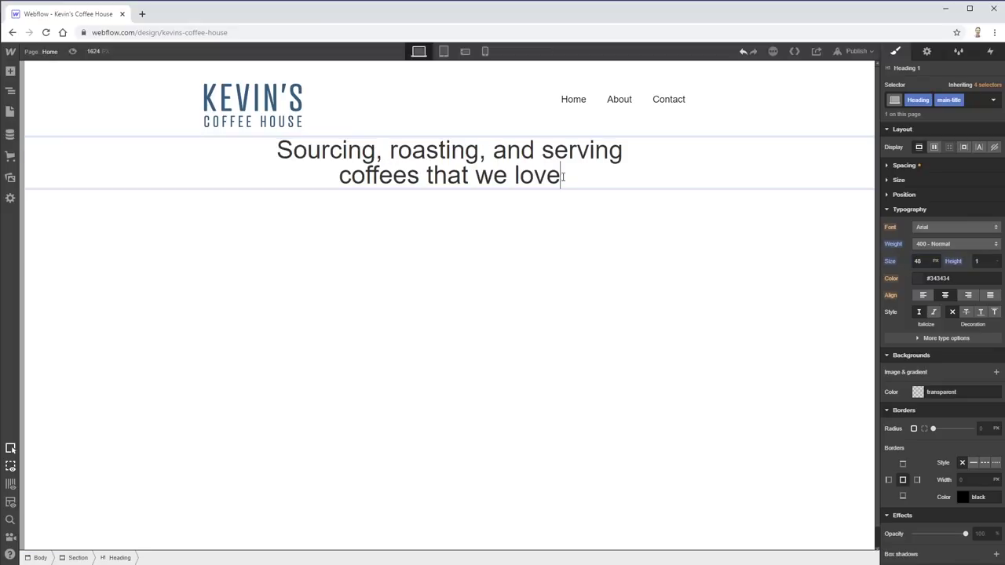
drag(561, 176, 338, 176)
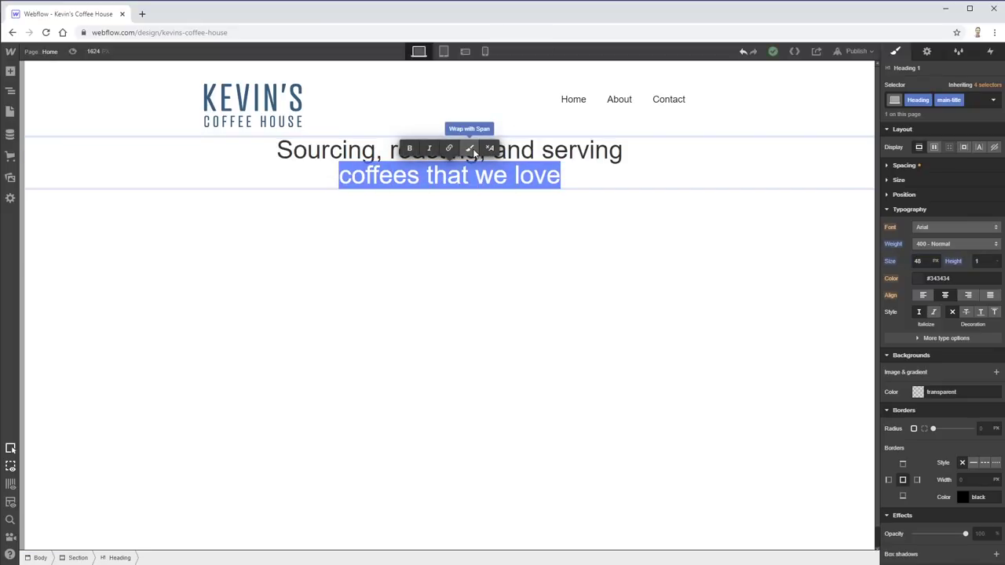
- Wrap 'coffees that we love' in a span, trying bold weight before reverting to normal
click(474, 152)
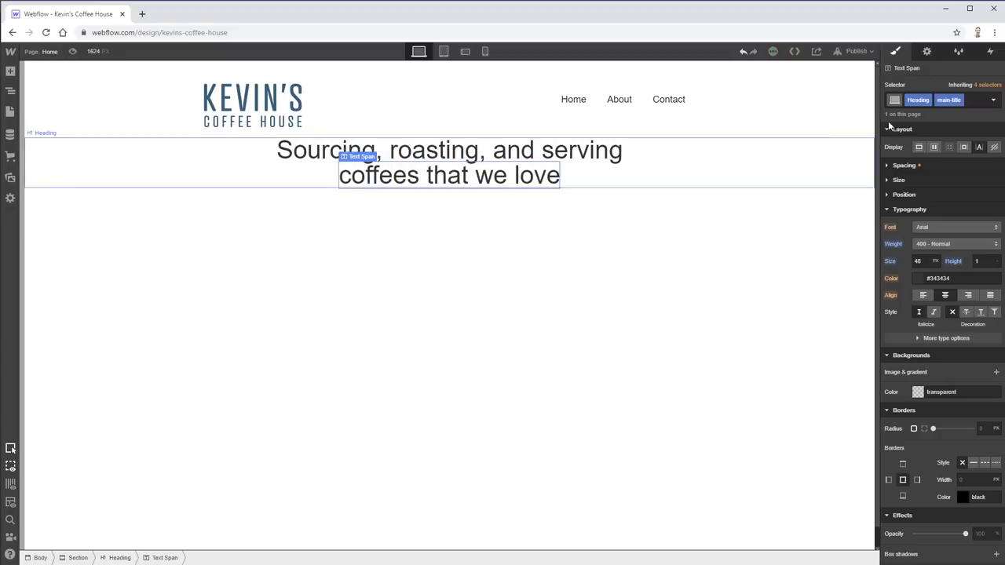
mouse_move(364, 158)
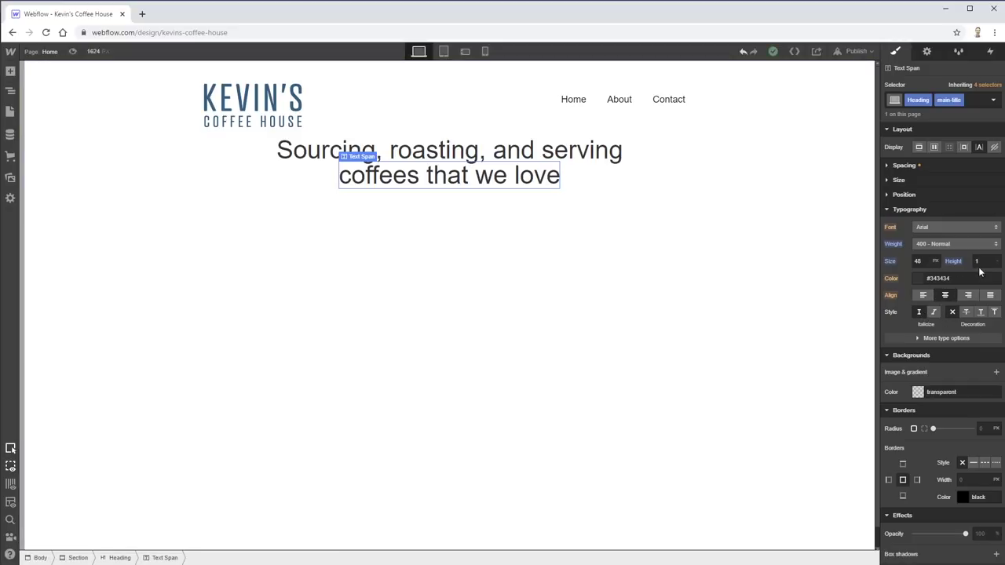
click(995, 244)
click(940, 284)
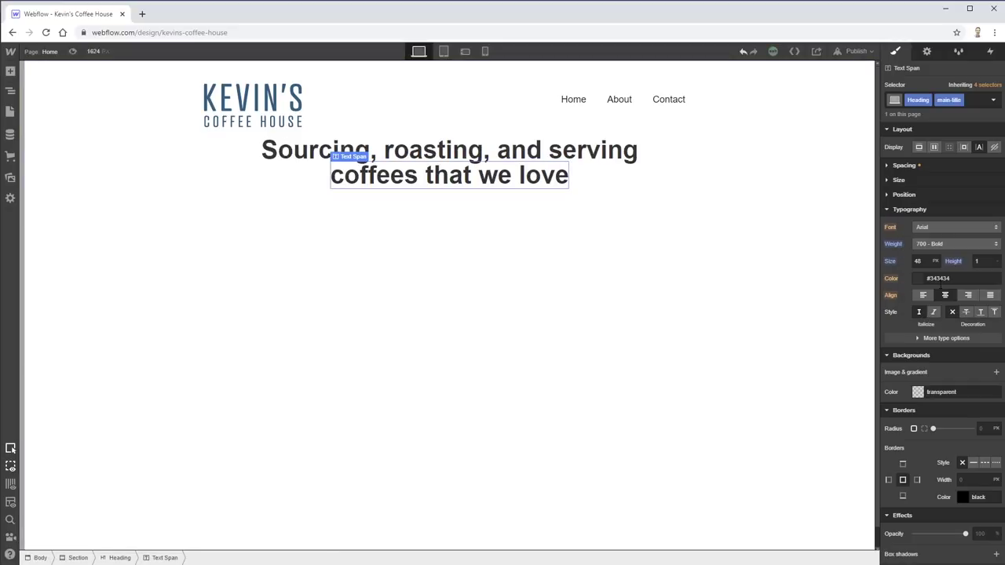
click(973, 243)
click(941, 212)
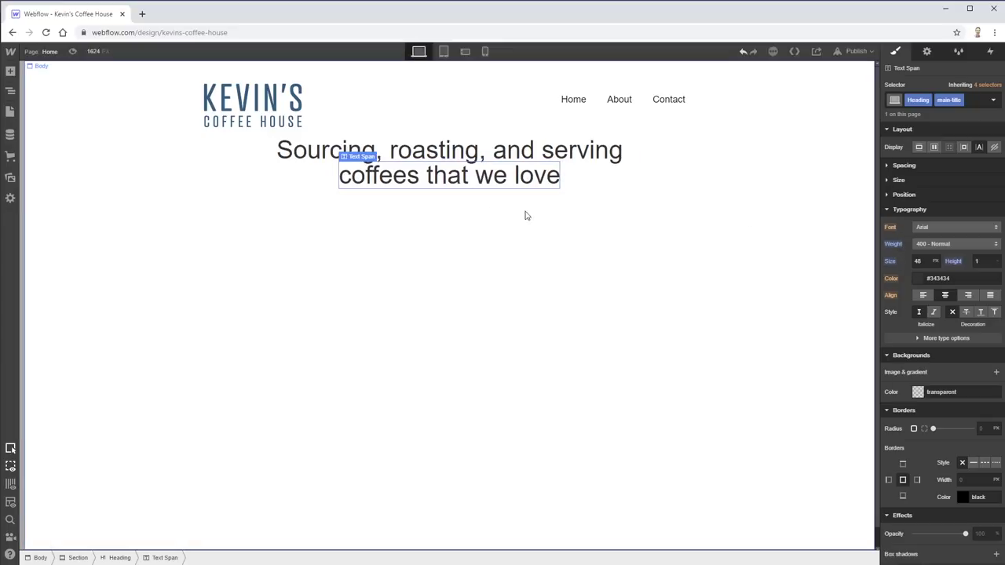
- Clear the inherited classes and give the span a new title-span class
click(377, 180)
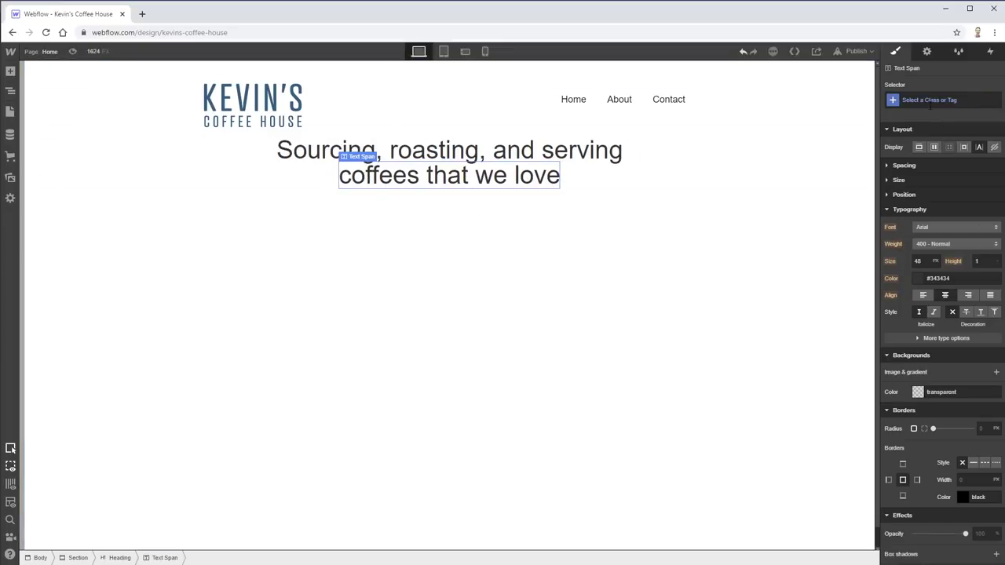
click(892, 101)
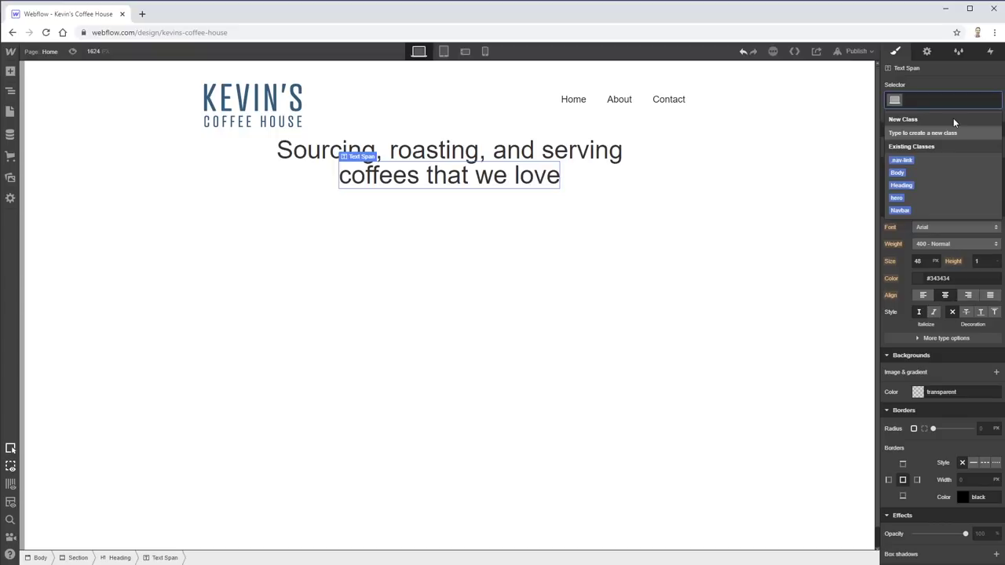
text(title-span)
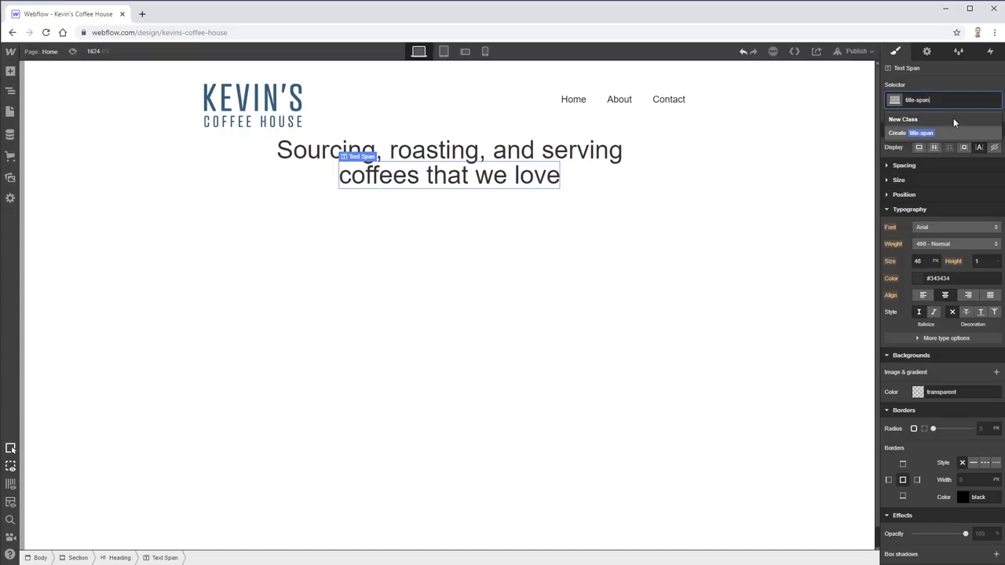
key(Return)
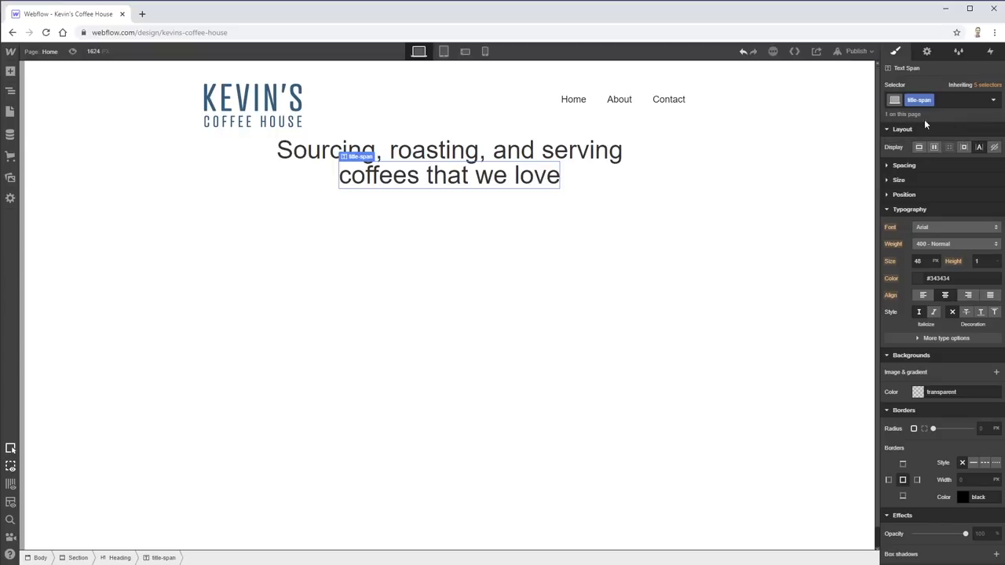
- Make title-span 700 Bold and set the parent heading size to 60 px
click(965, 247)
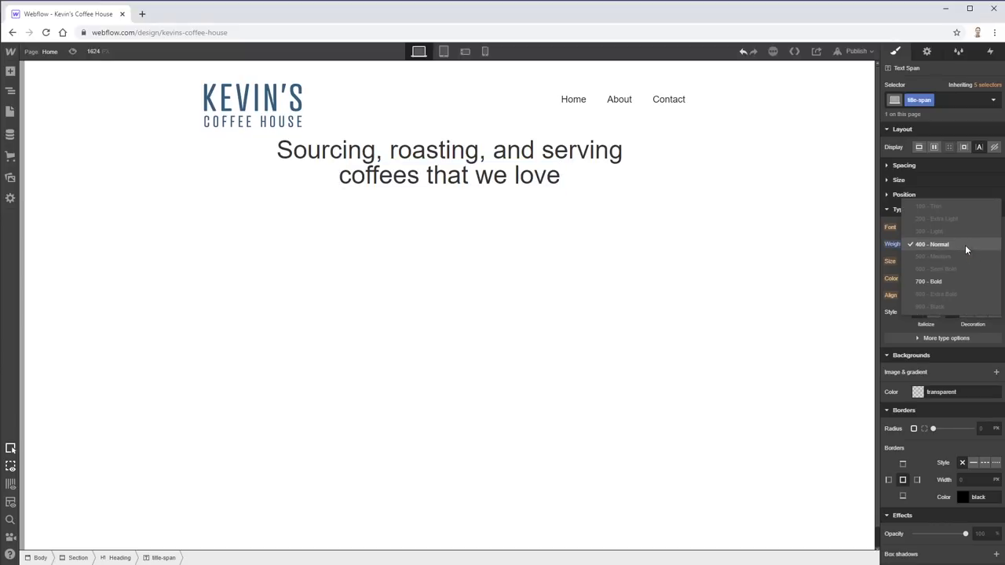
click(941, 278)
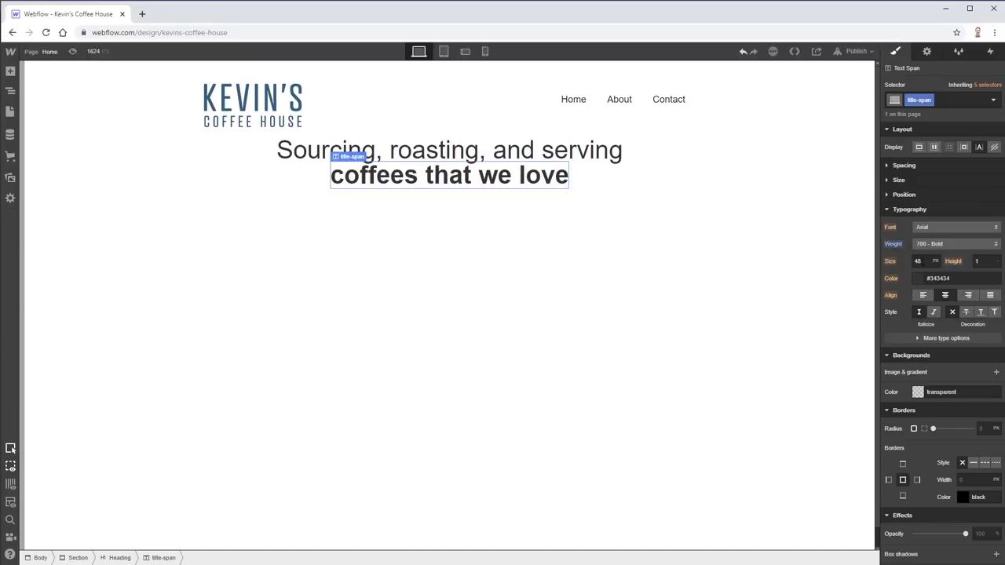
key(Escape)
click(920, 260)
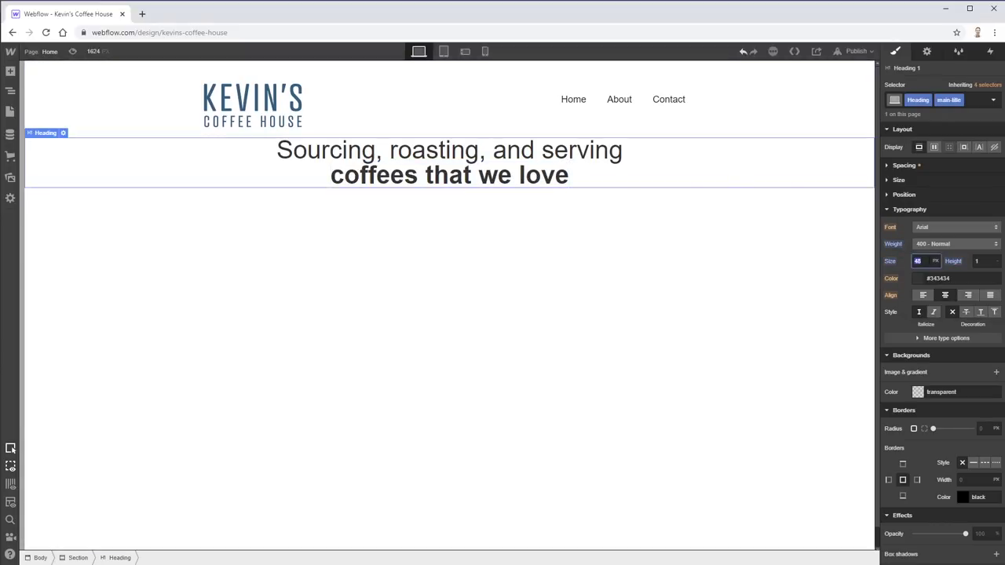
text(60)
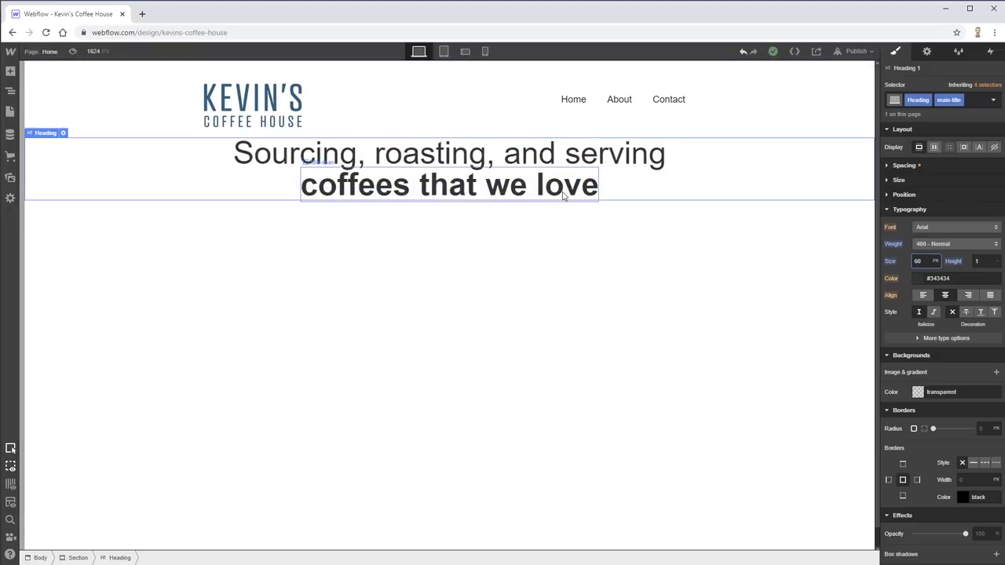
- Set the title-span line's size to 72 px
click(449, 185)
click(923, 260)
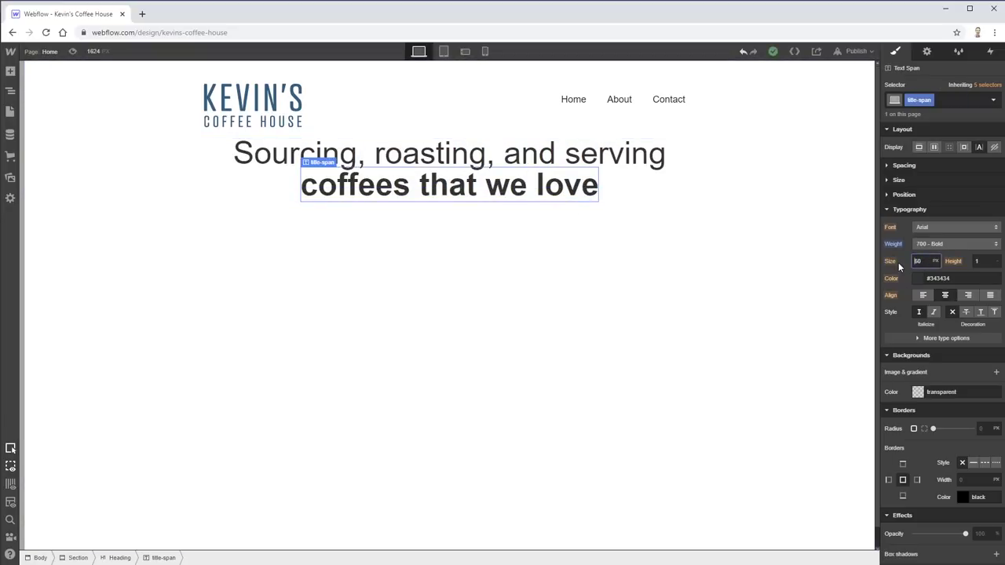
text(72)
click(574, 319)
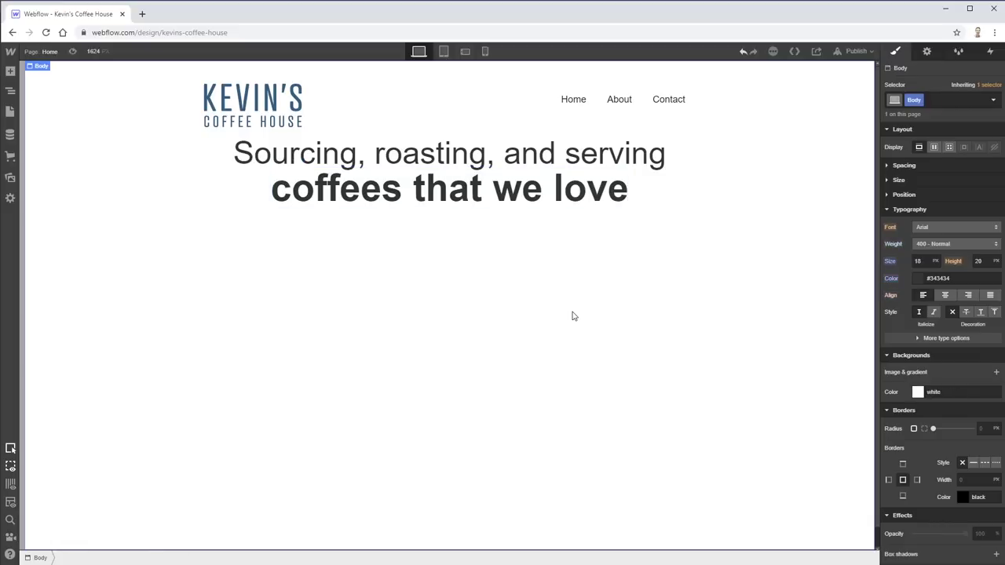
click(628, 145)
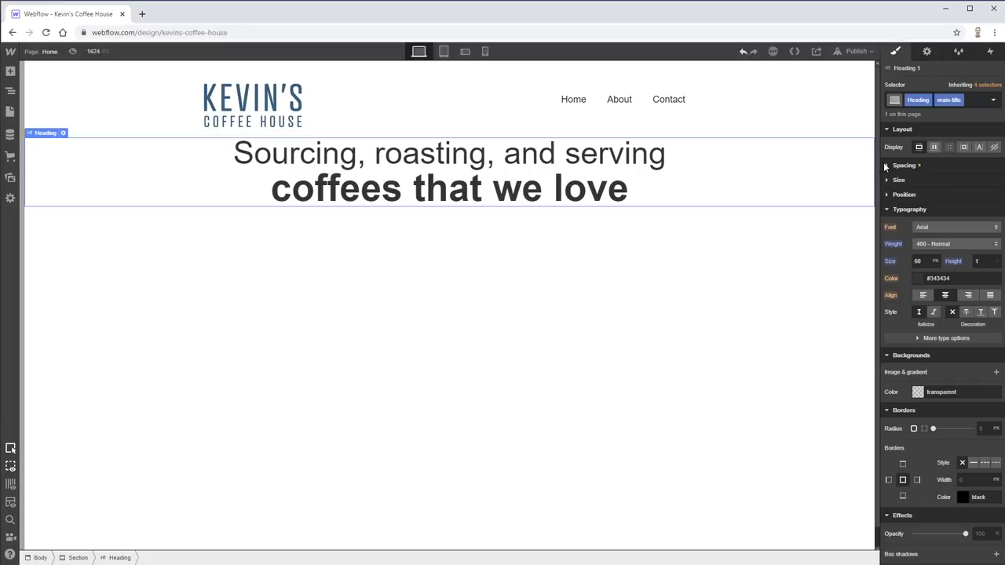
- Centre the main-title heading by setting its left and right margins to Auto
click(888, 167)
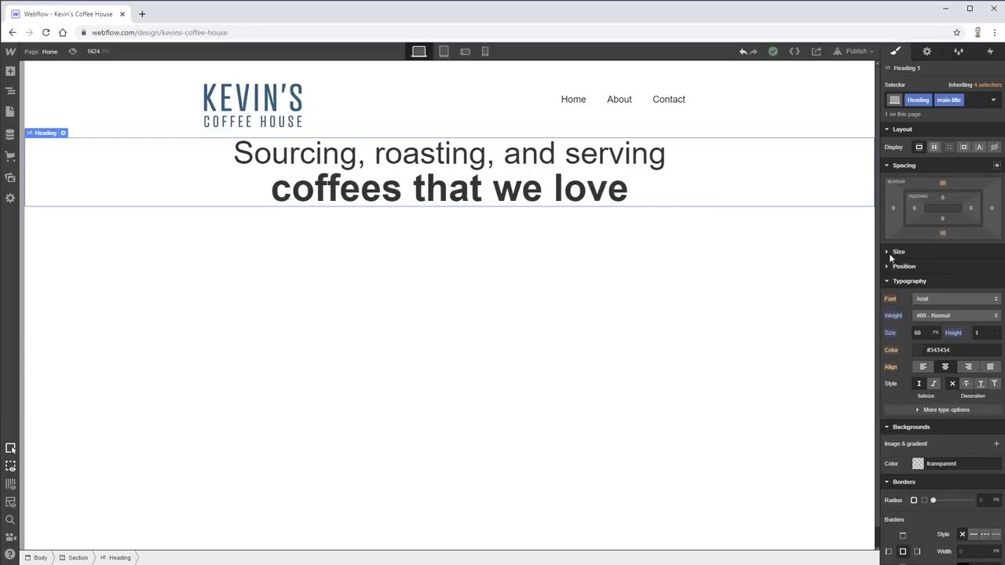
click(890, 253)
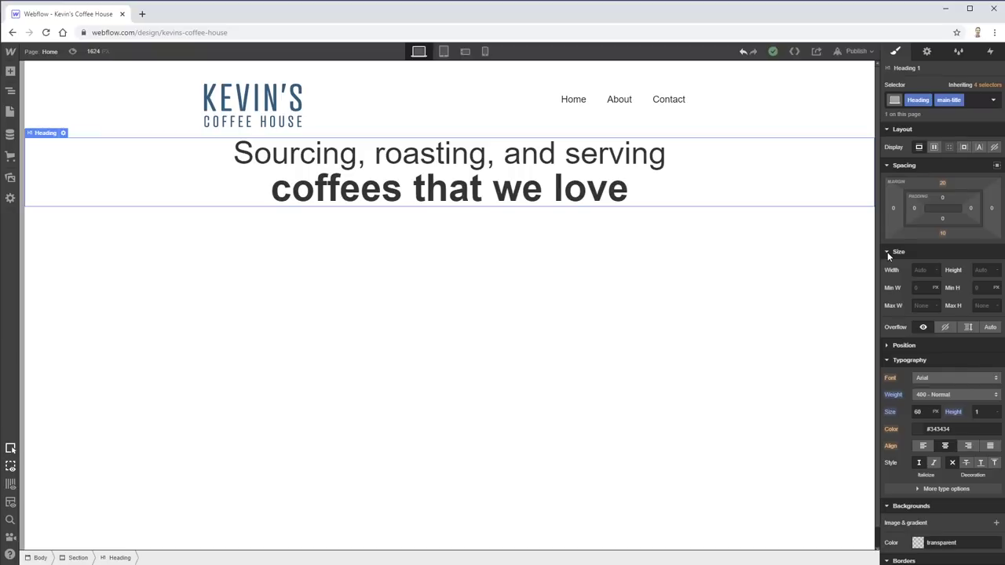
click(888, 253)
click(888, 267)
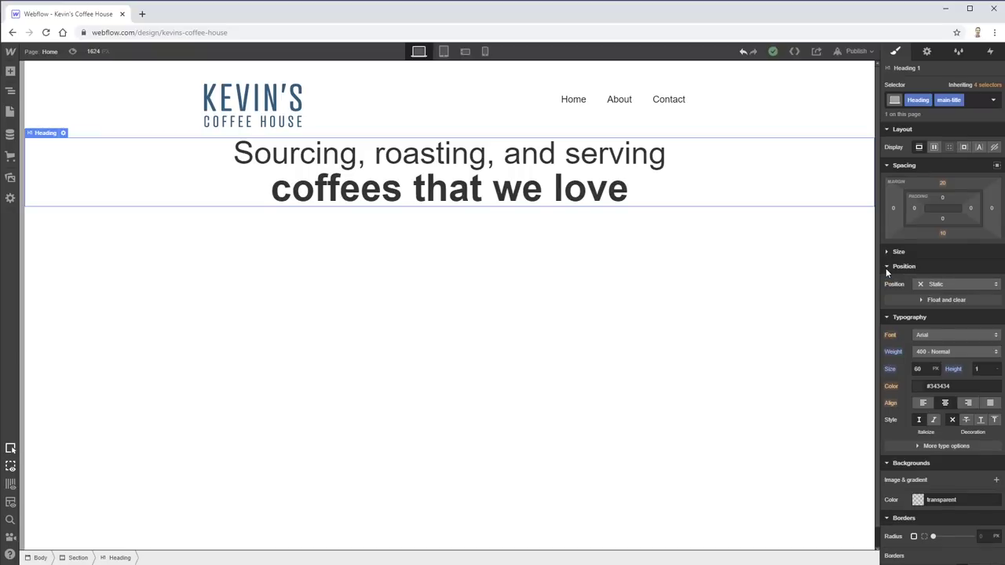
click(887, 267)
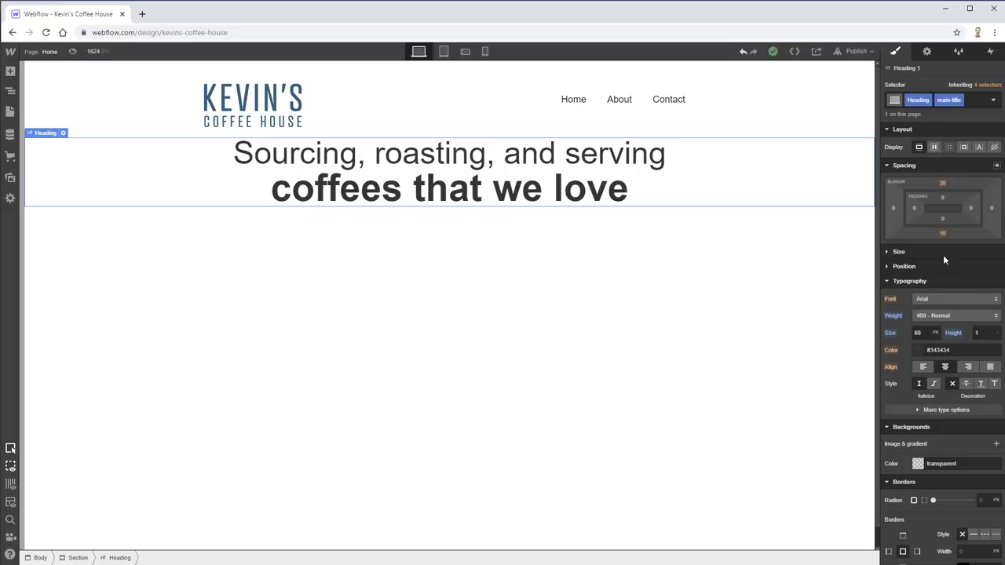
click(998, 166)
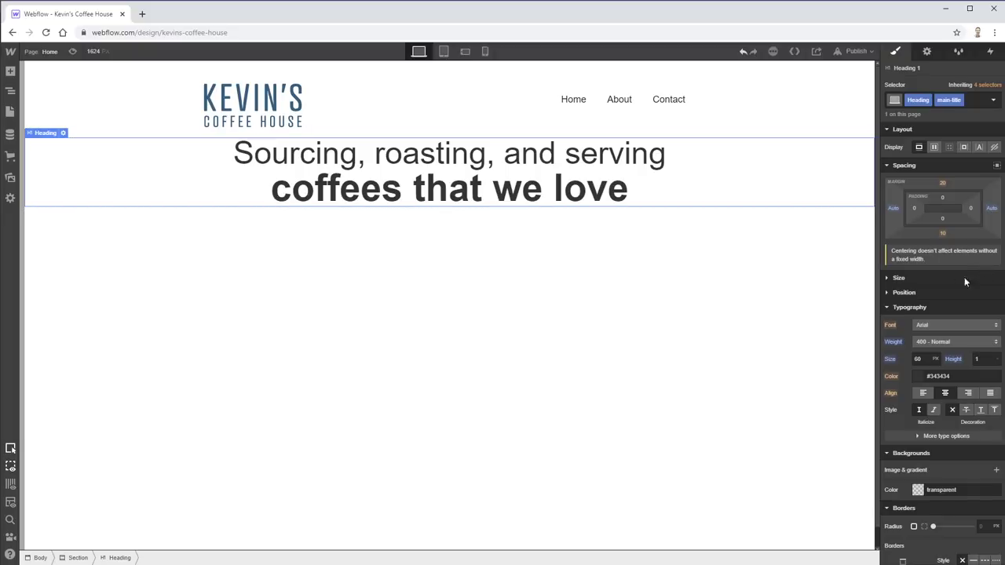
click(894, 208)
click(940, 318)
click(894, 212)
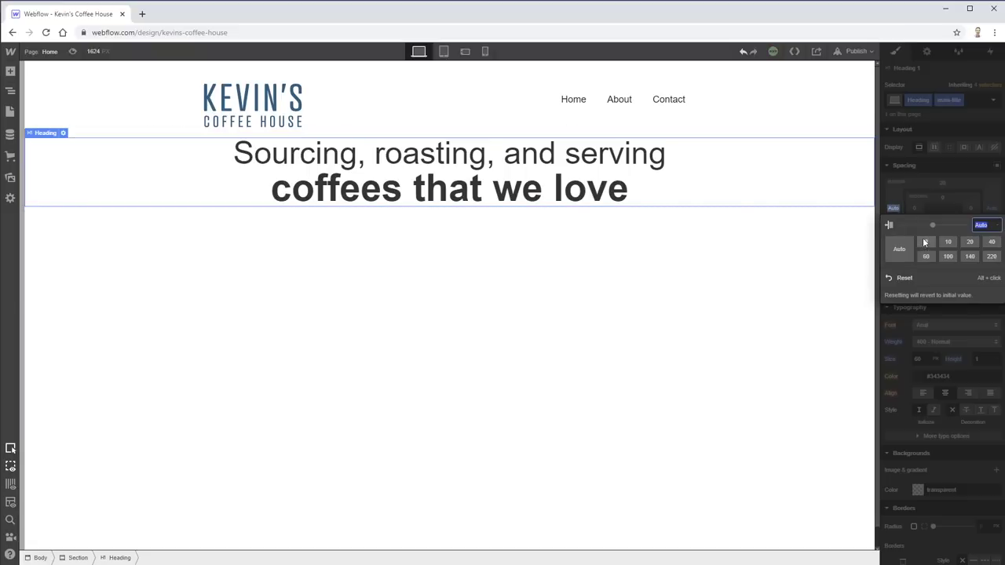
- Reset the side margins to 0 and increase the heading's top padding and margin
click(923, 237)
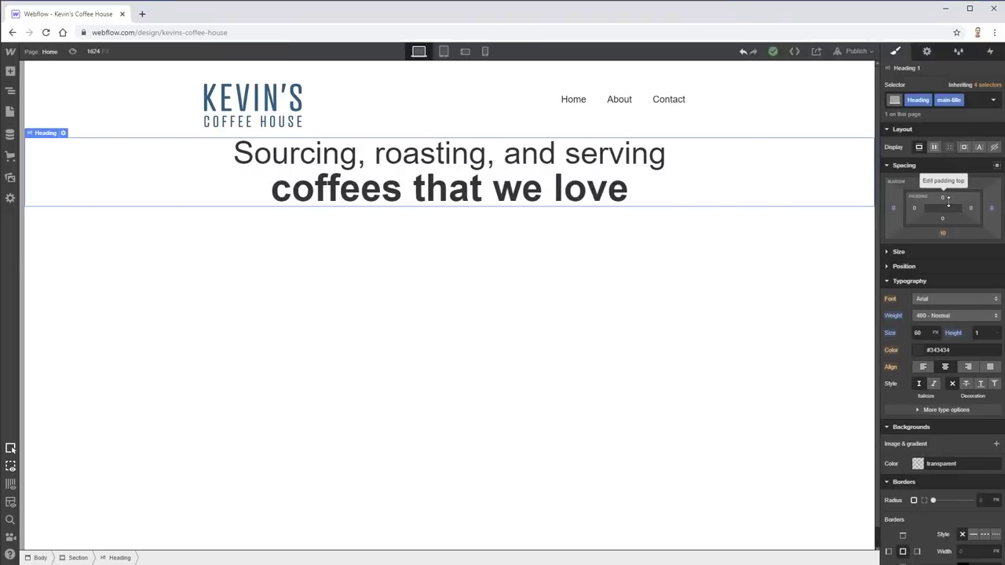
click(948, 200)
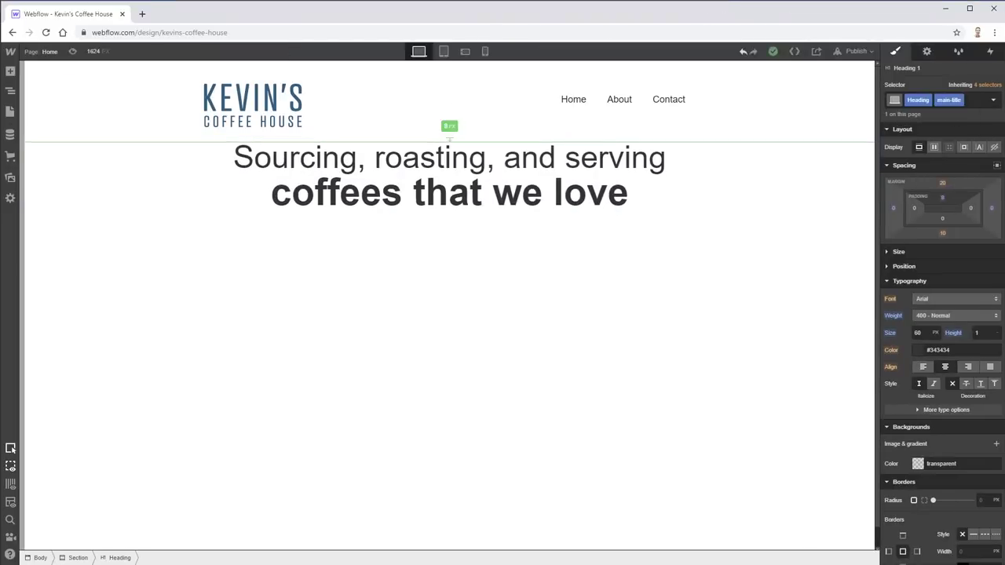
drag(942, 197, 940, 298)
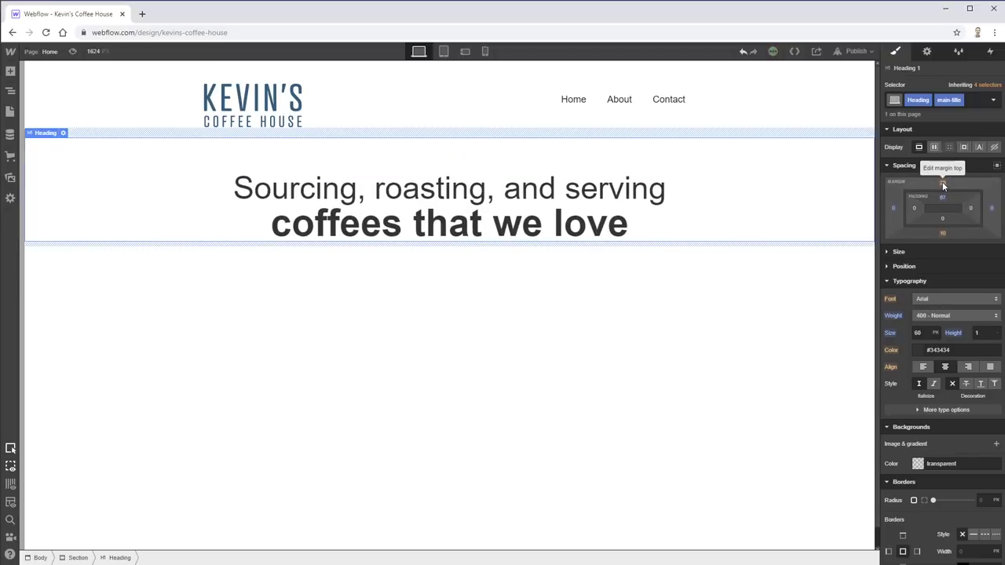
click(943, 184)
key(Escape)
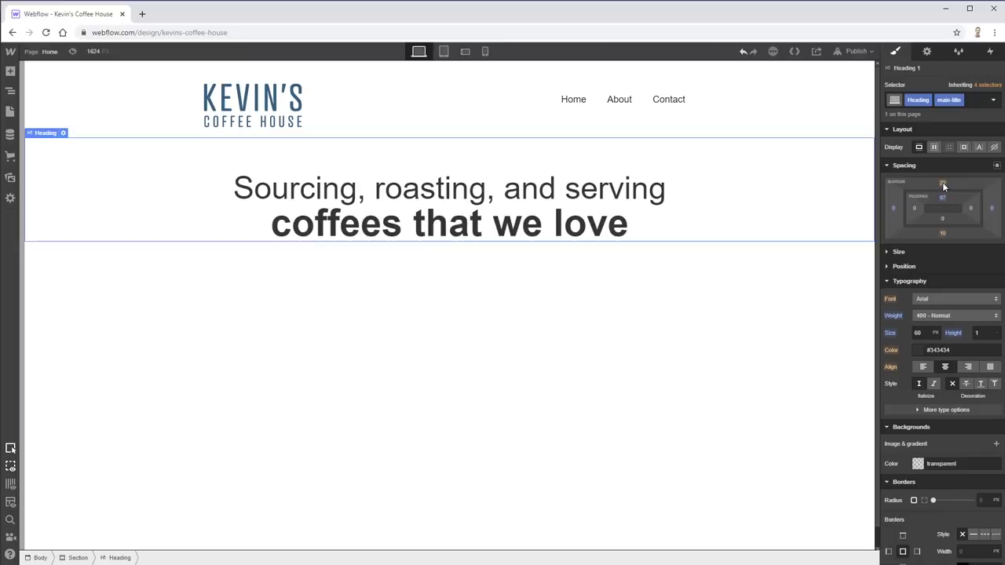
drag(942, 182, 955, 193)
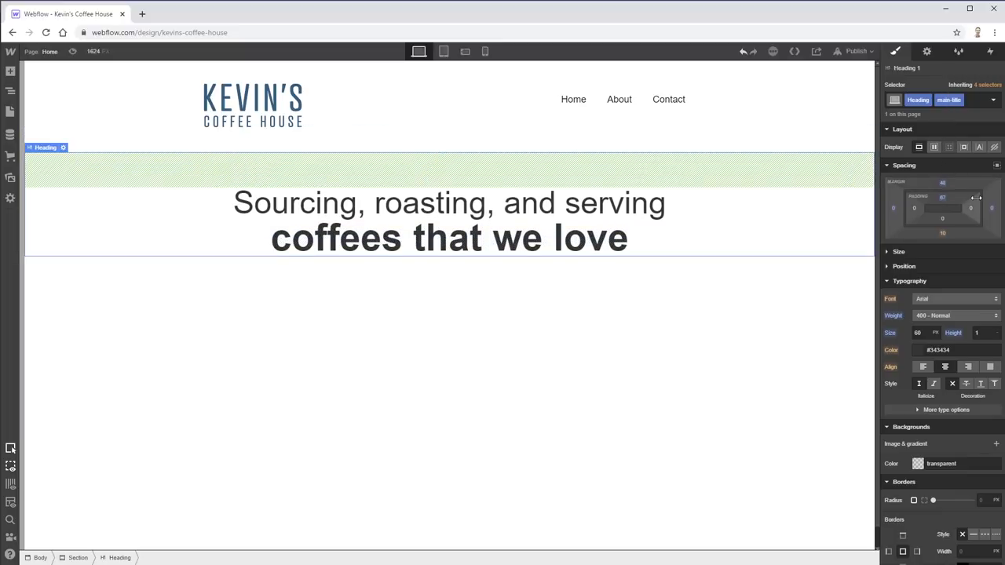
- Undo an oversized top padding and add about 110 px bottom padding below the heading
click(942, 198)
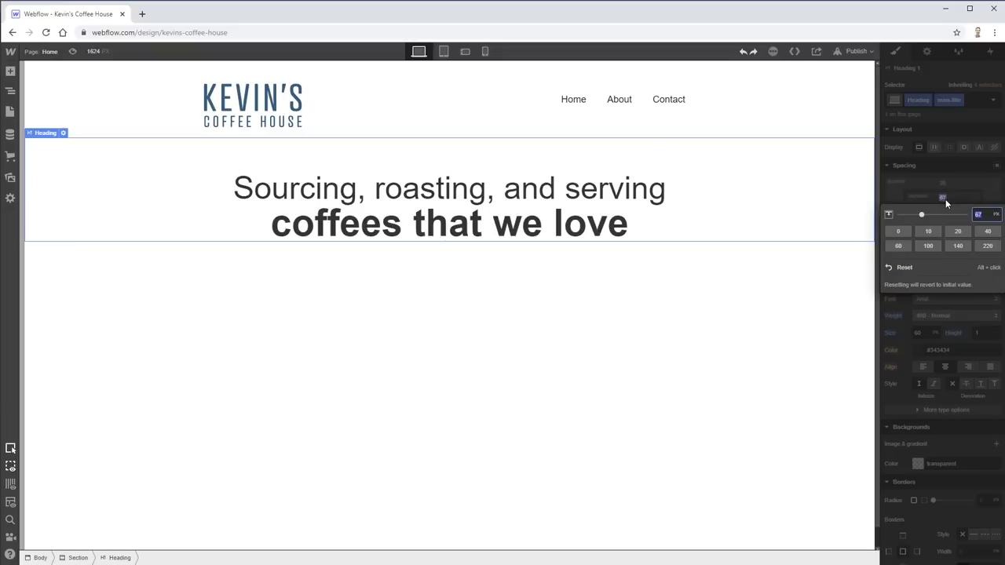
key(Escape)
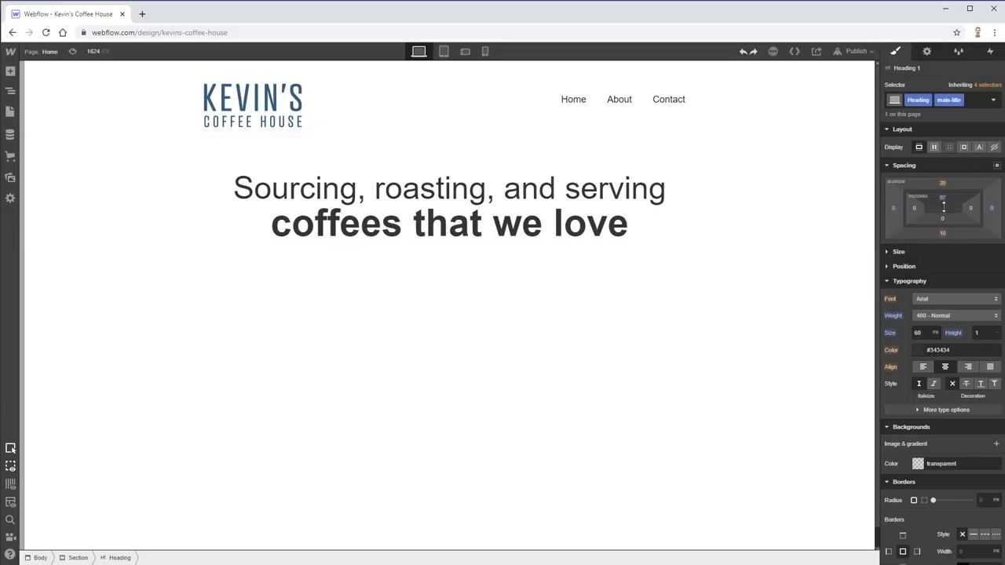
drag(942, 198, 944, 334)
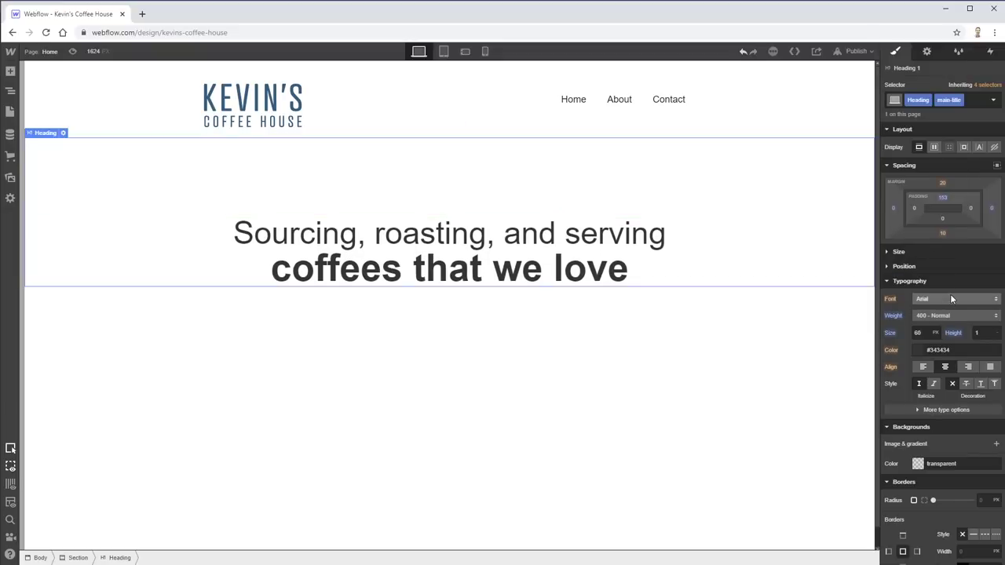
key(ctrl+z)
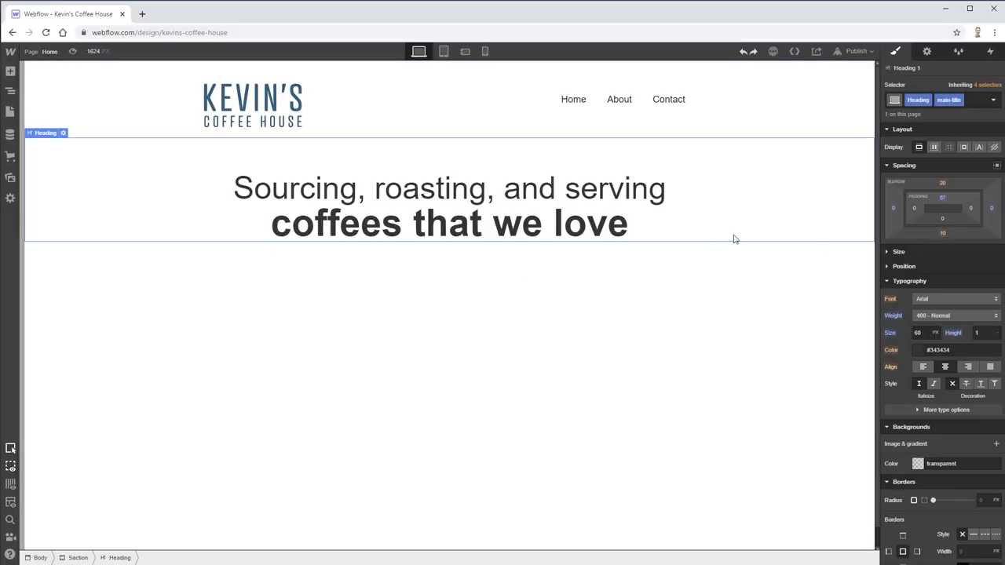
drag(943, 213, 956, 51)
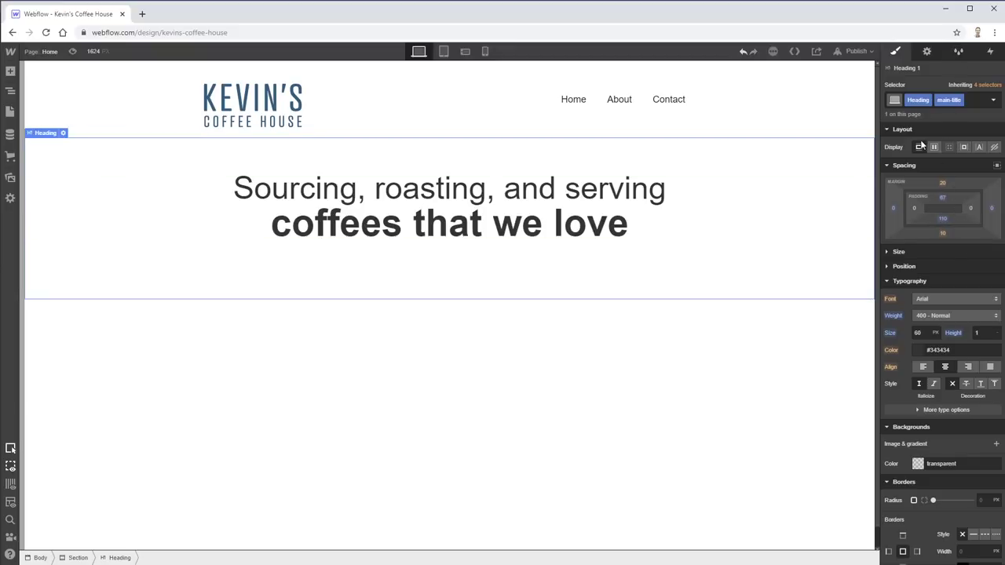
- Add hero.jpg as the heading's background image, with Auto width, Cover size and bottom-centre position
scroll(919, 426, down, 3)
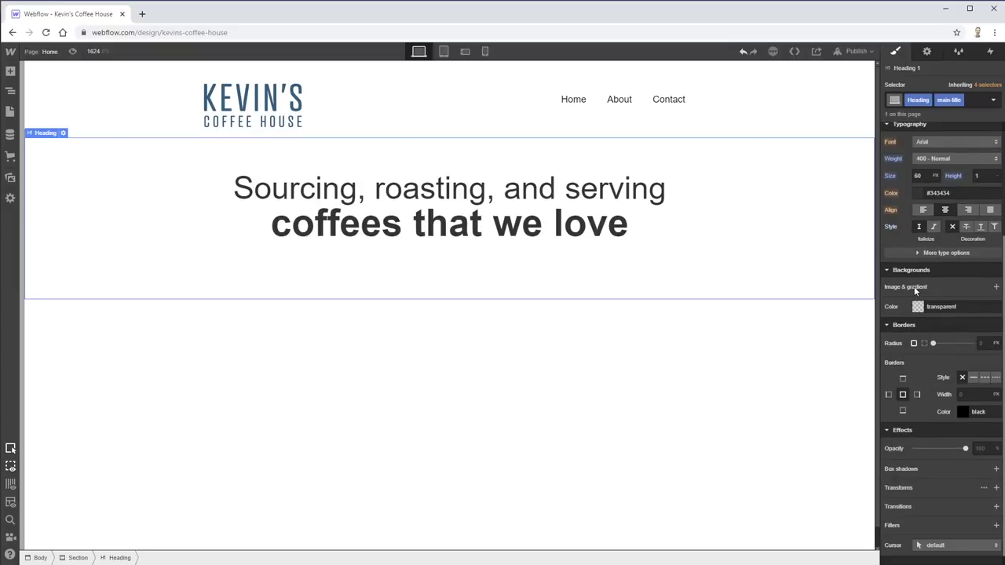
click(996, 288)
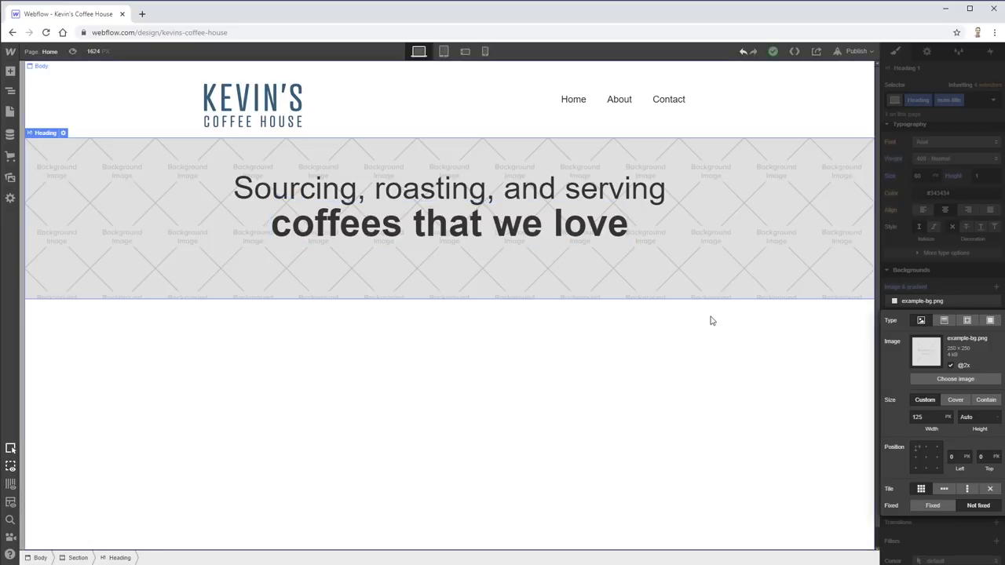
click(955, 378)
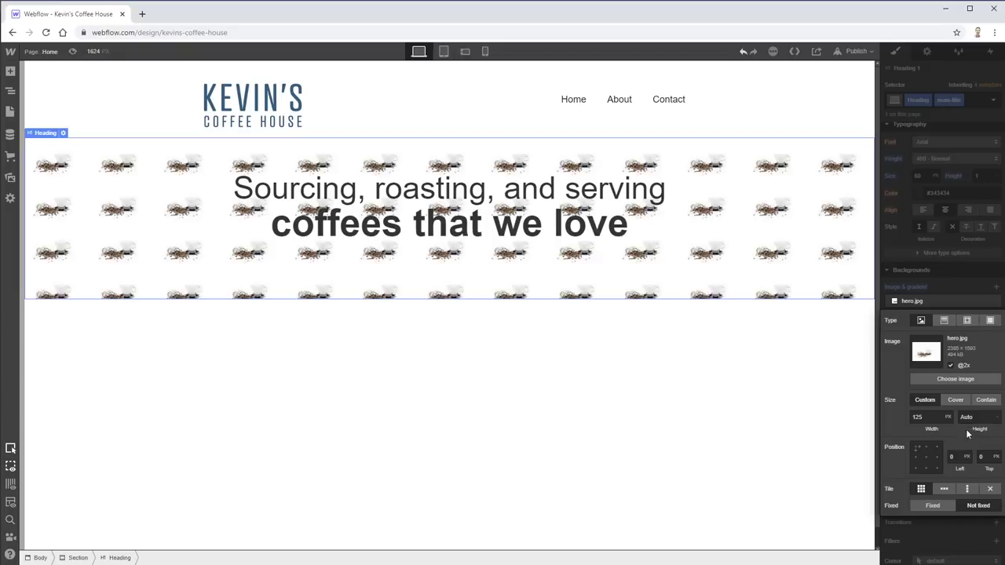
click(949, 417)
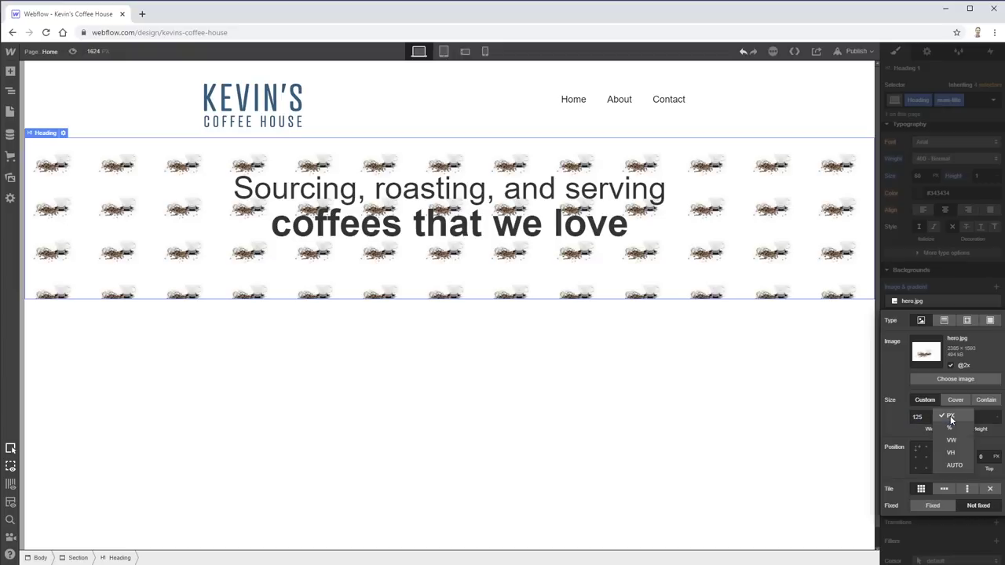
click(954, 465)
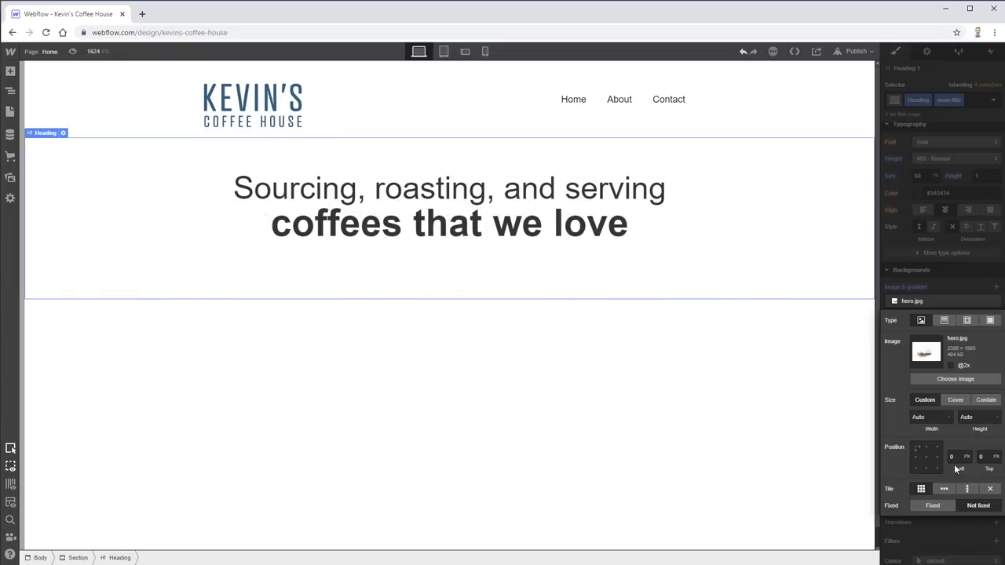
click(958, 401)
click(926, 458)
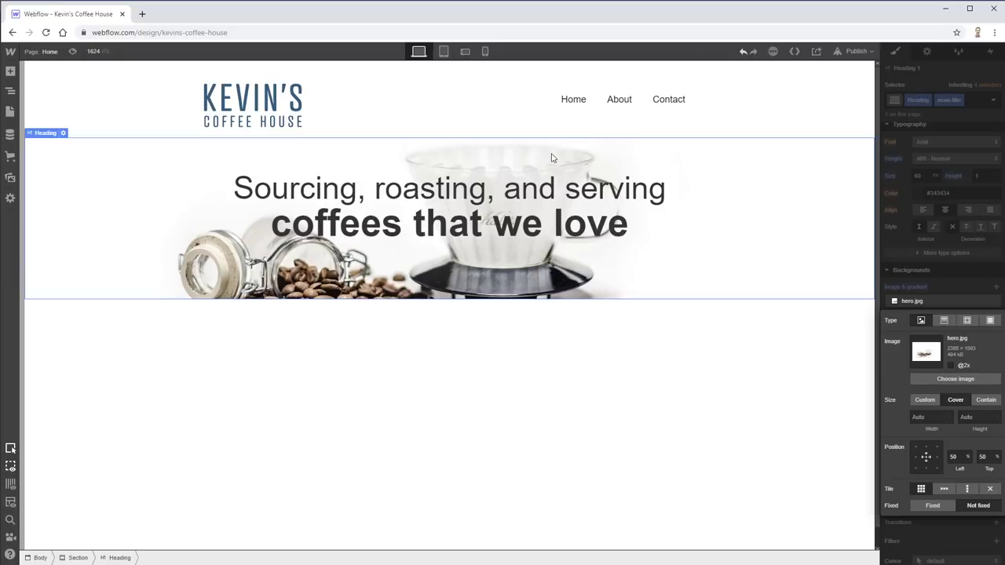
click(927, 469)
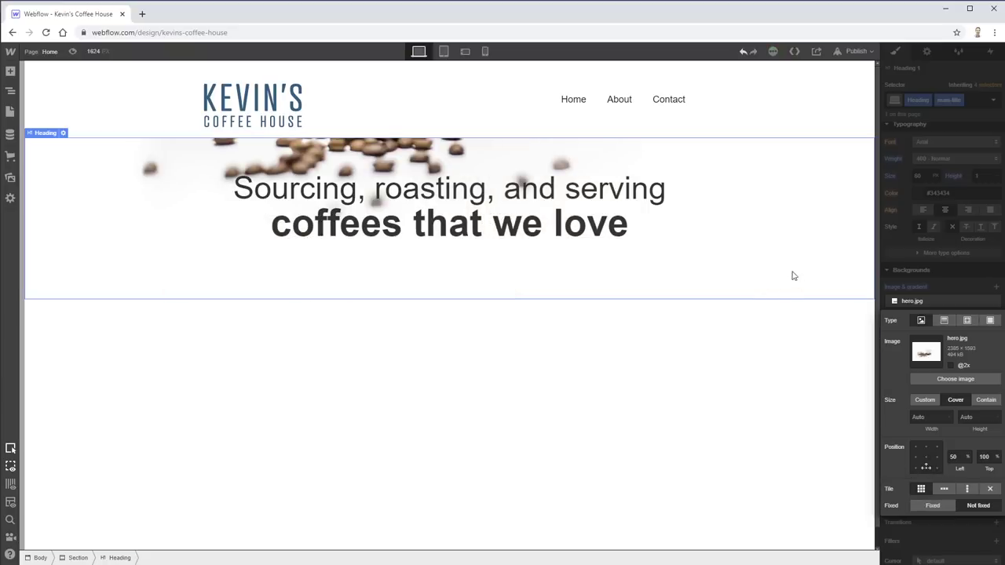
click(900, 130)
scroll(911, 173, up, 3)
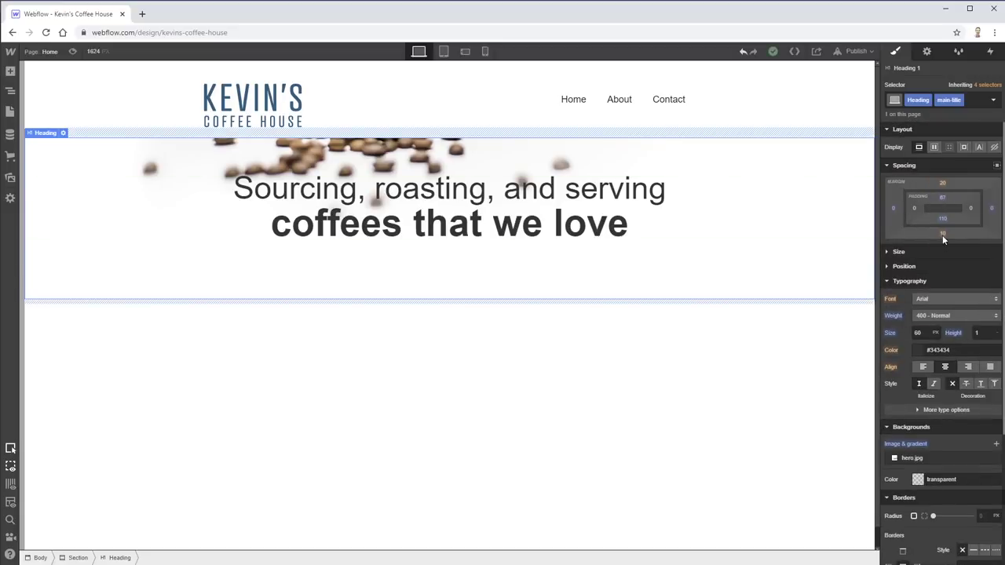
- Raise the hero heading's bottom padding, first setting it to 500 px
drag(941, 219, 996, 67)
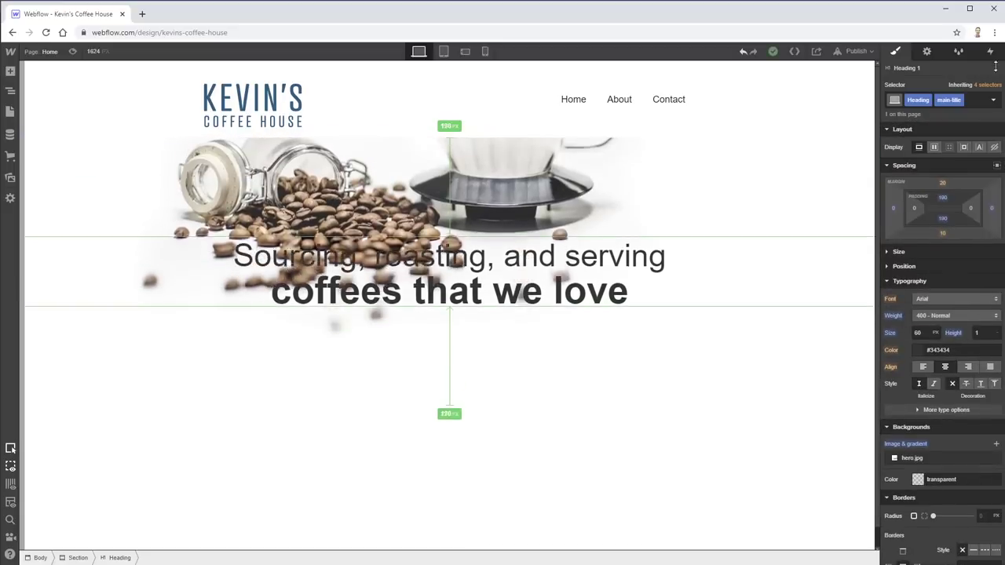
key(ctrl+z)
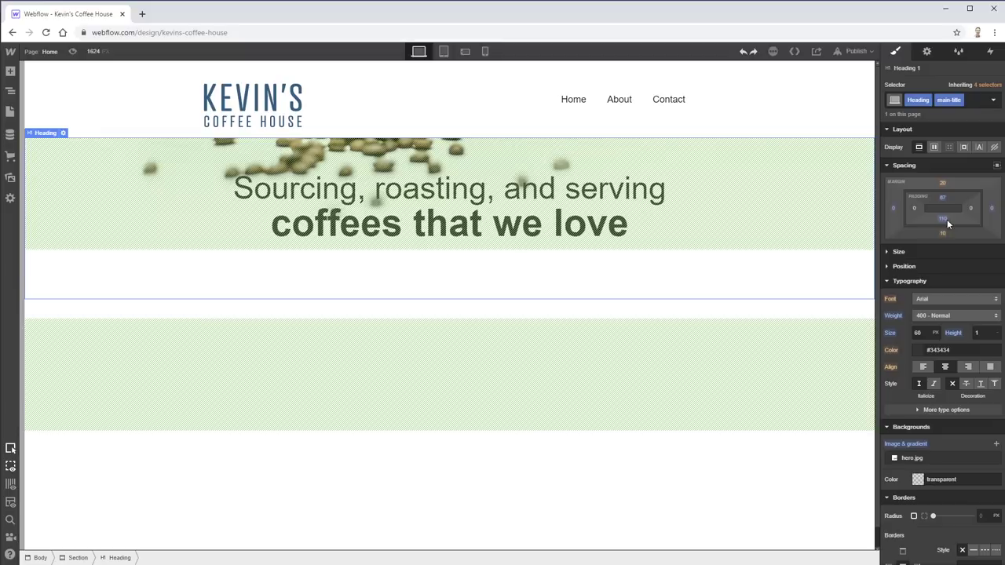
click(946, 220)
drag(937, 235, 966, 236)
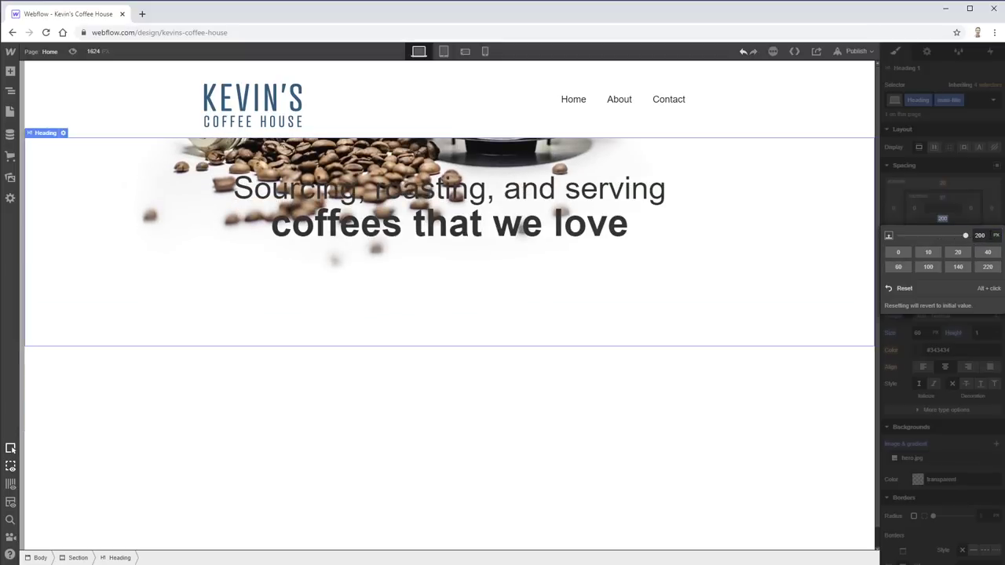
click(980, 235)
text(500)
key(Return)
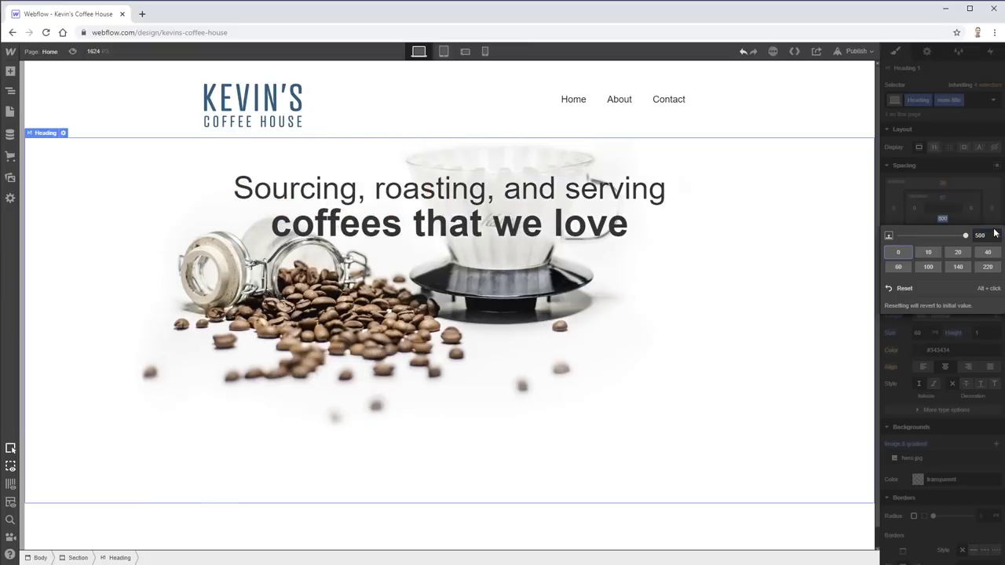
click(581, 532)
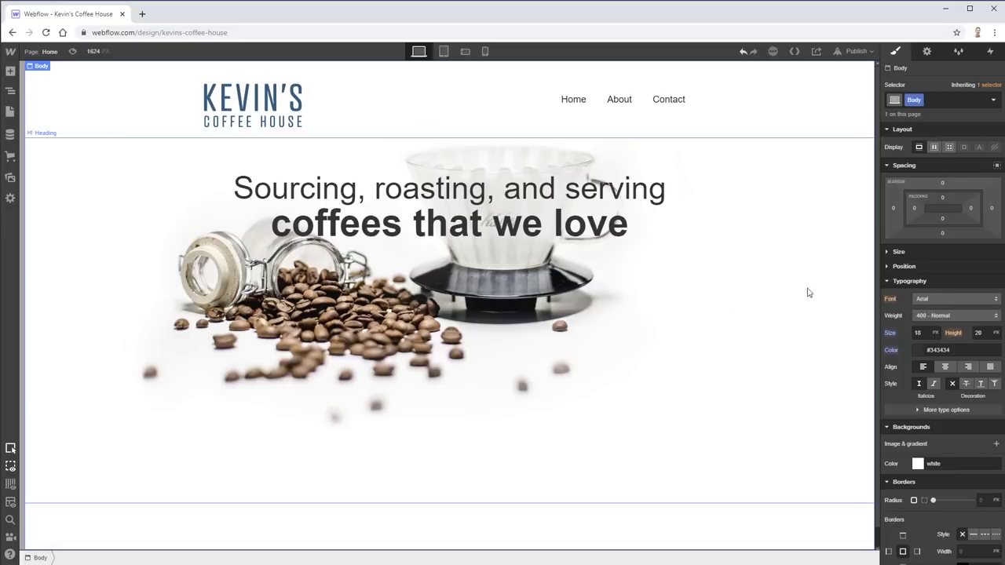
- Enlarge the heading's bottom padding further, to 750 px, revealing the full coffee photo
click(687, 319)
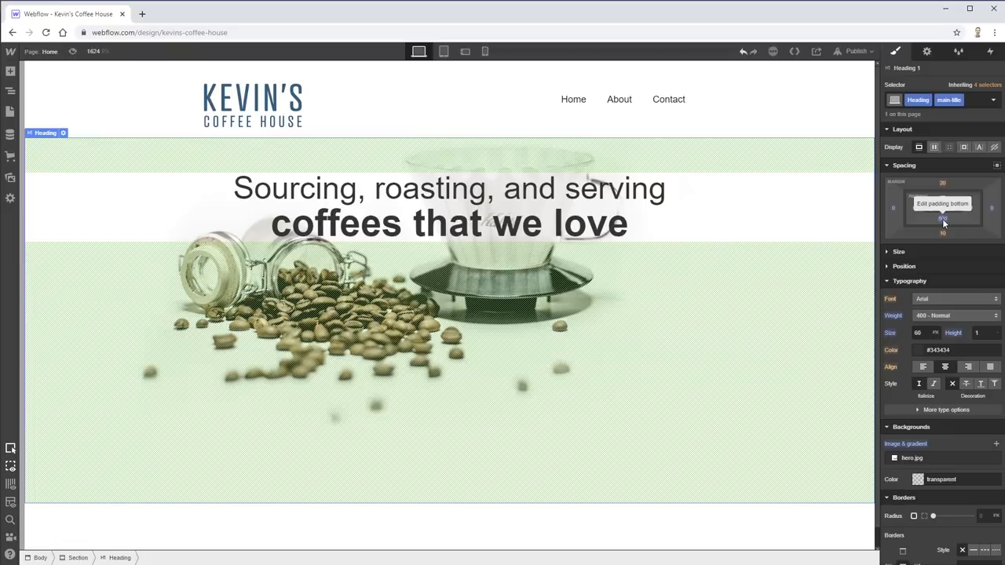
click(942, 218)
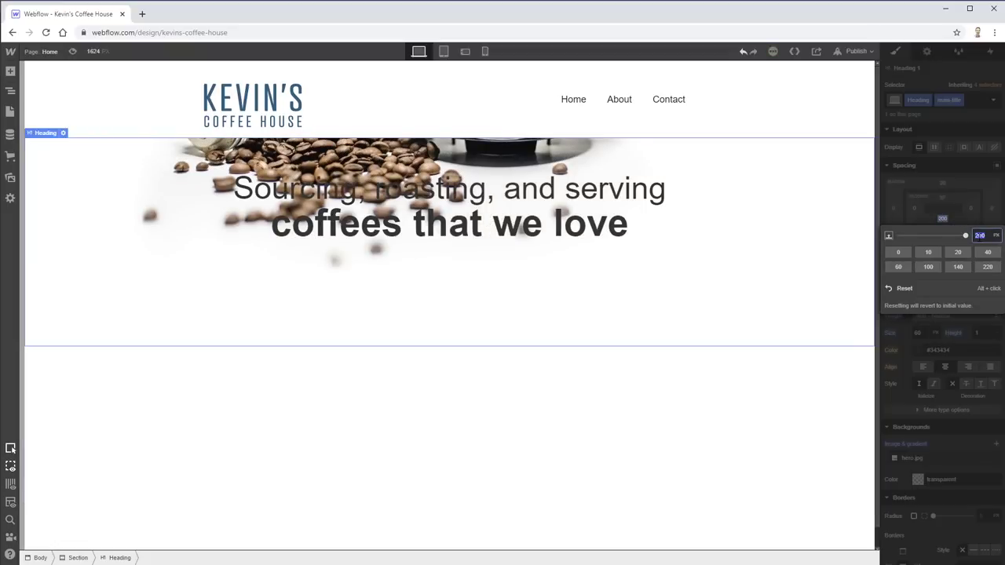
text(1000)
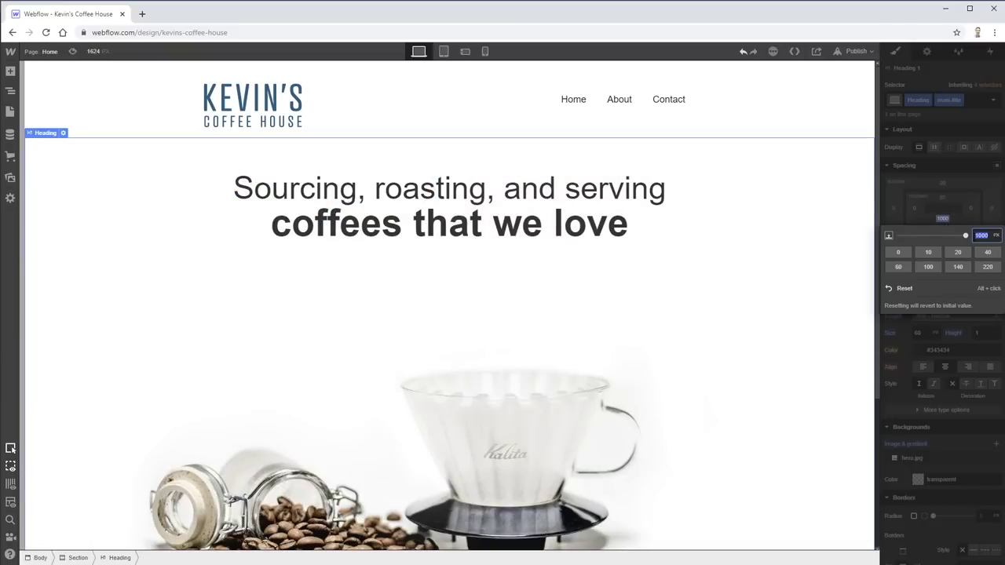
key(Return)
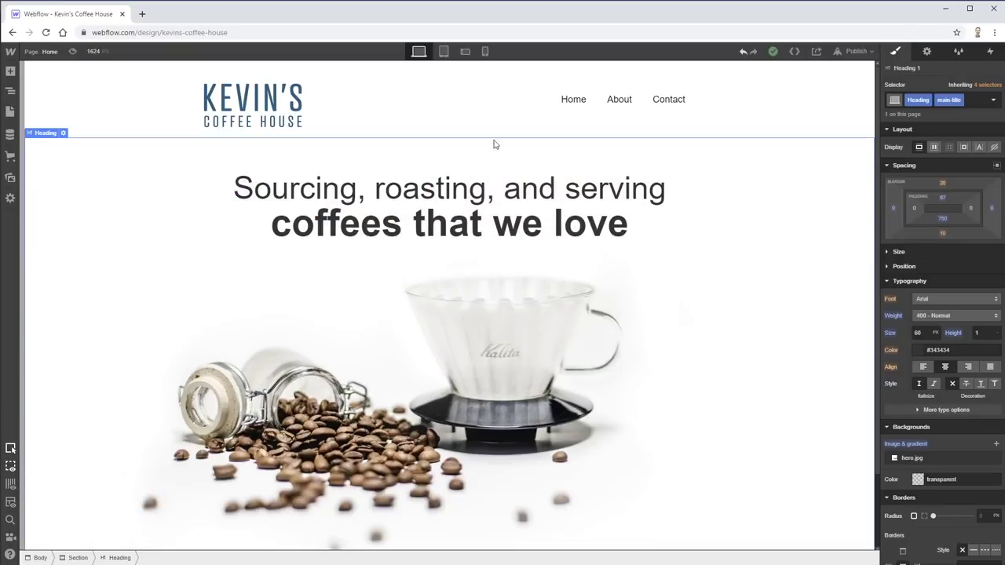
click(476, 118)
click(474, 143)
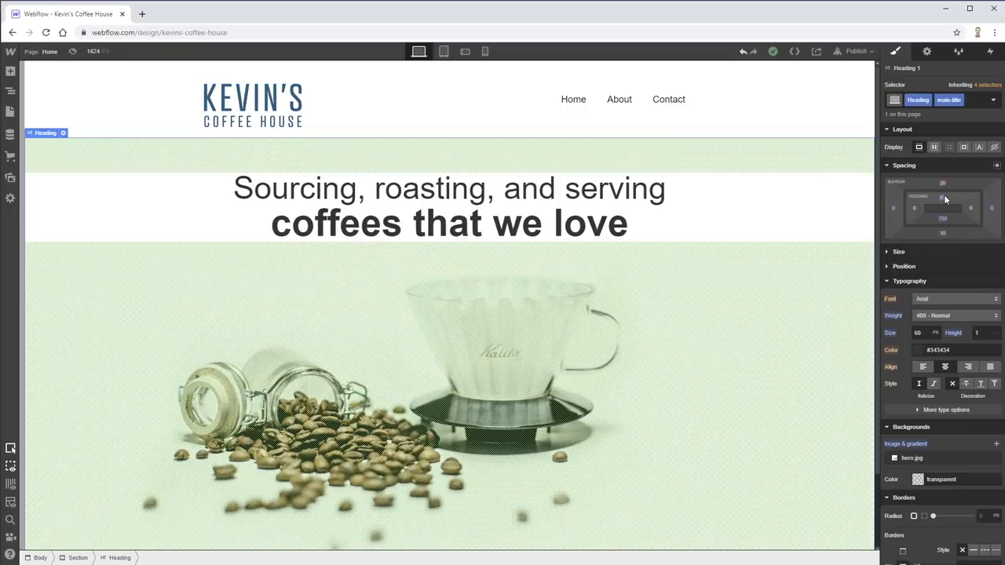
- Drag the heading's top padding down to about 90 px
drag(943, 198, 670, 165)
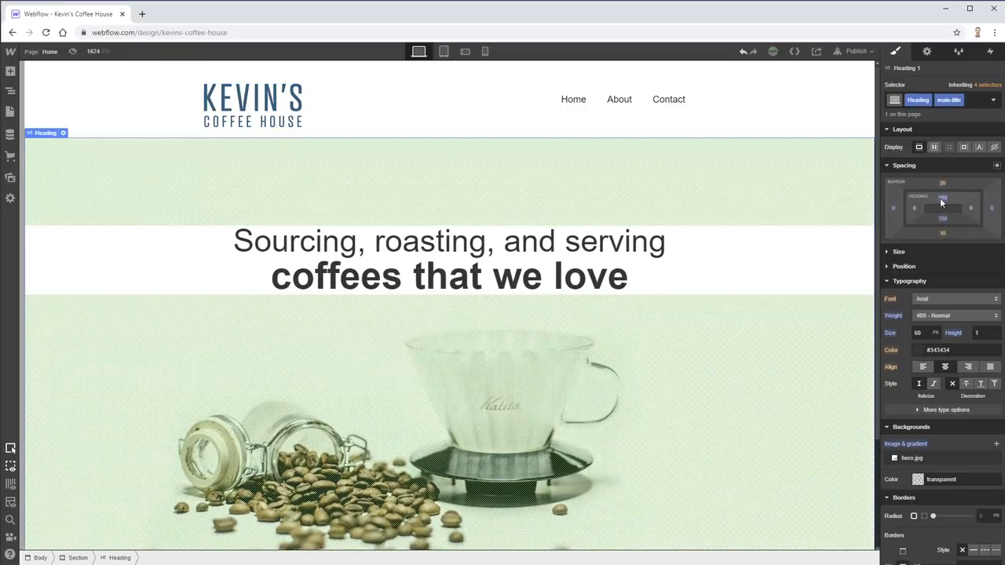
drag(943, 202, 926, 81)
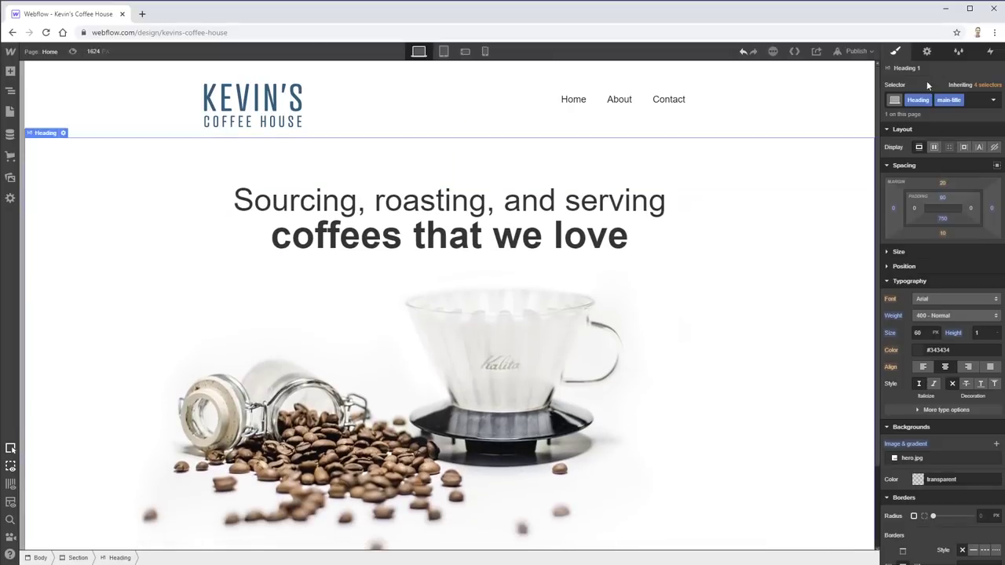
click(790, 139)
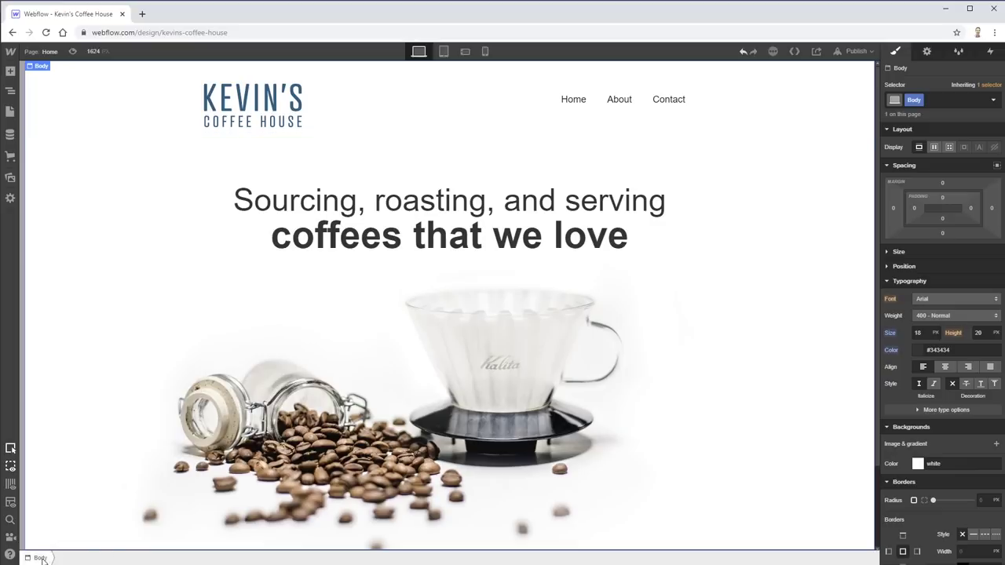
- Make the Nav Menu a flex row with Home, About and Contact vertically centred
click(648, 101)
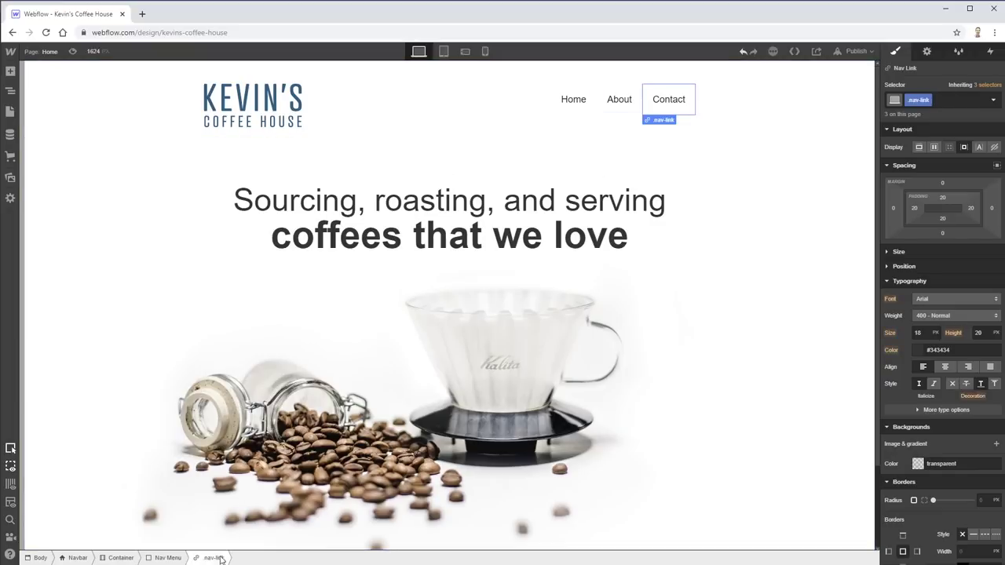
click(165, 558)
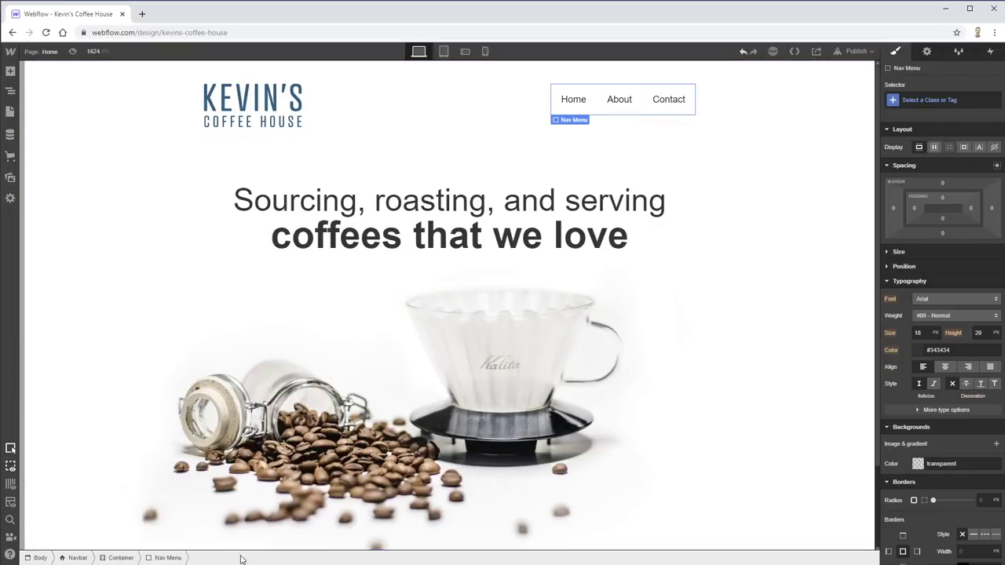
click(119, 559)
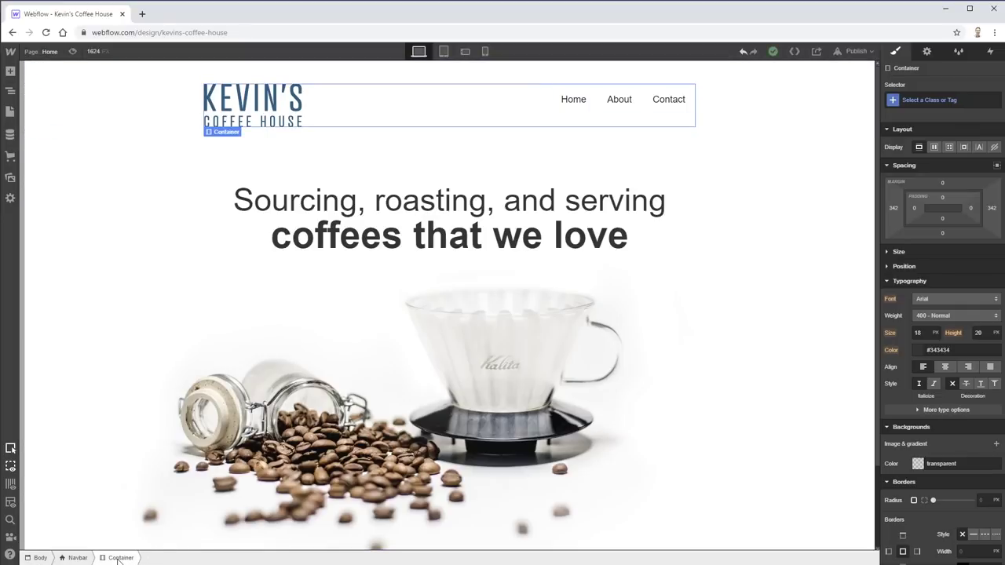
click(571, 100)
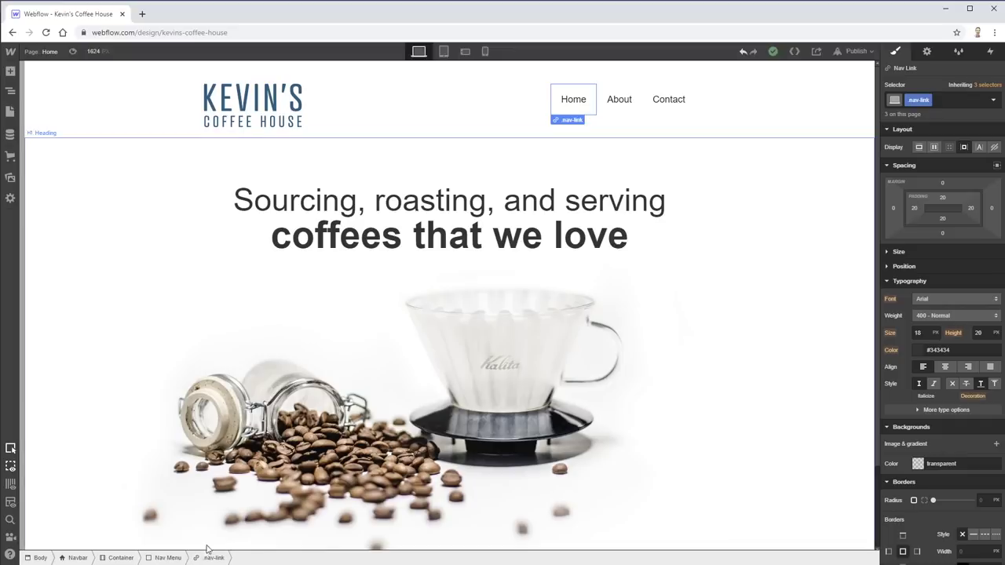
click(161, 558)
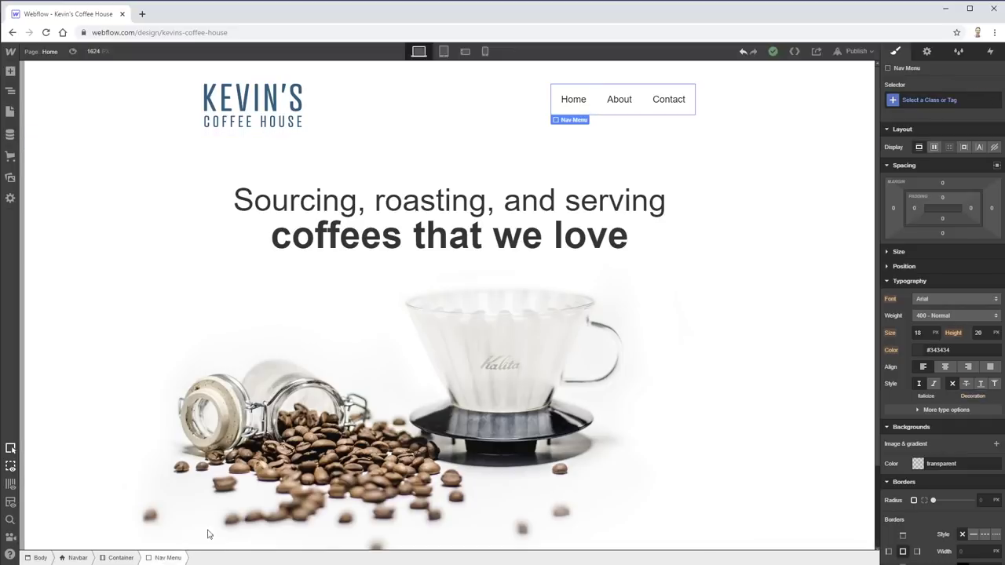
click(934, 148)
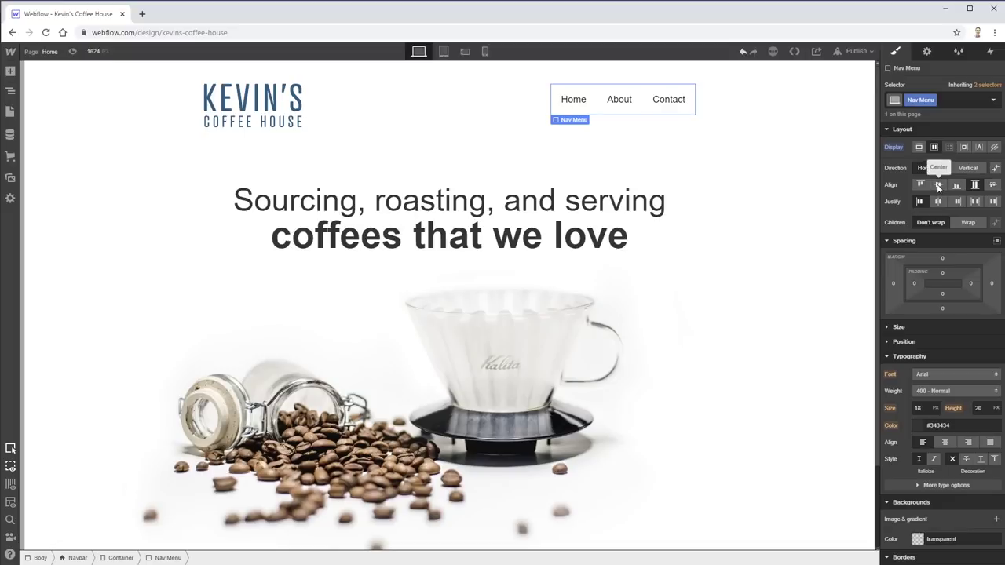
click(940, 187)
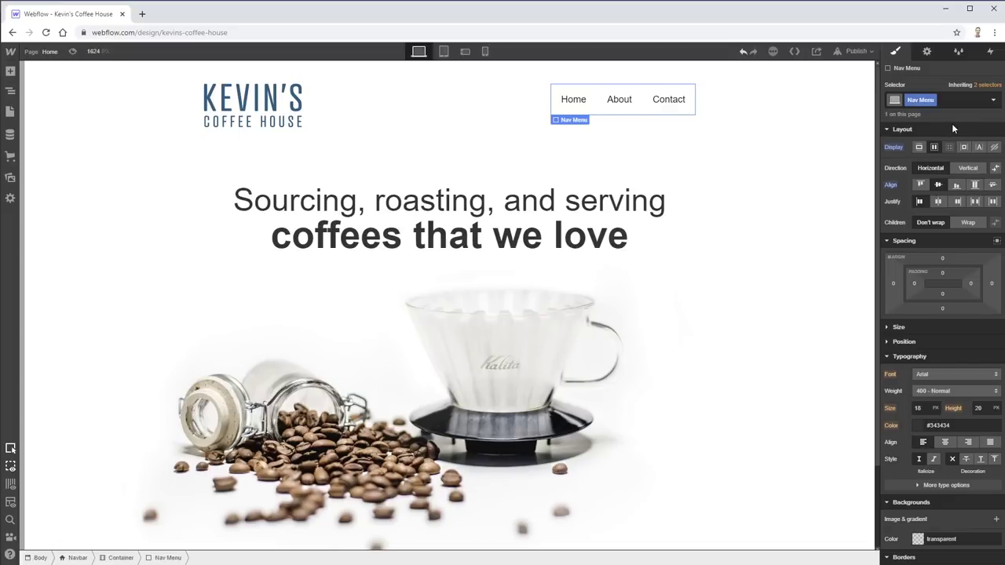
click(395, 101)
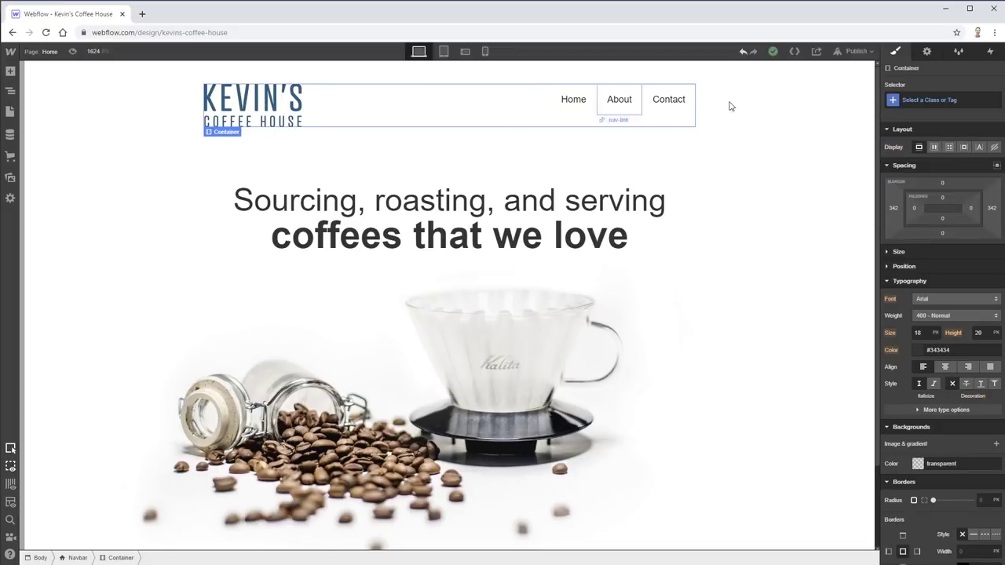
- Create and apply a new 'header-container' class on the navbar's container
click(941, 100)
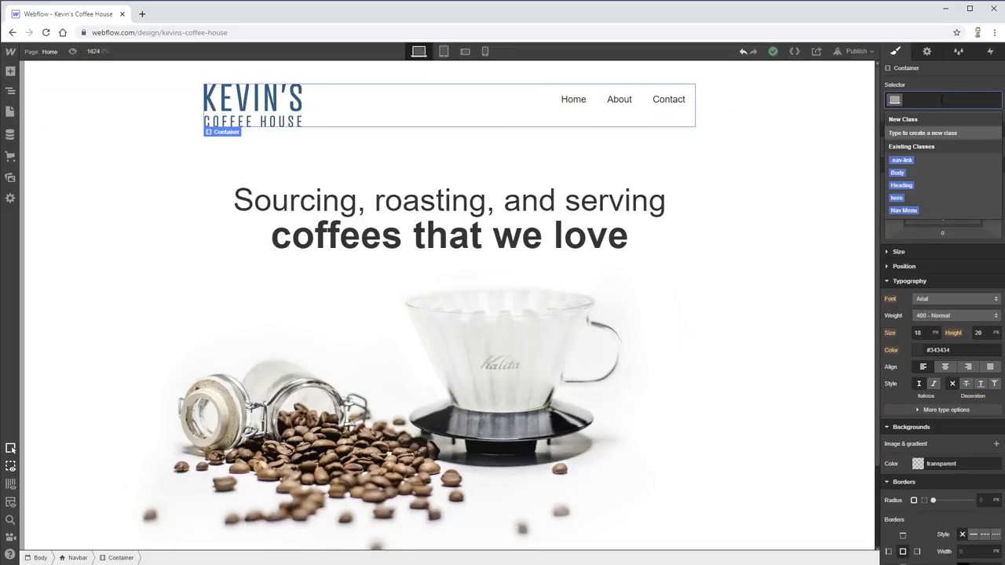
text(h)
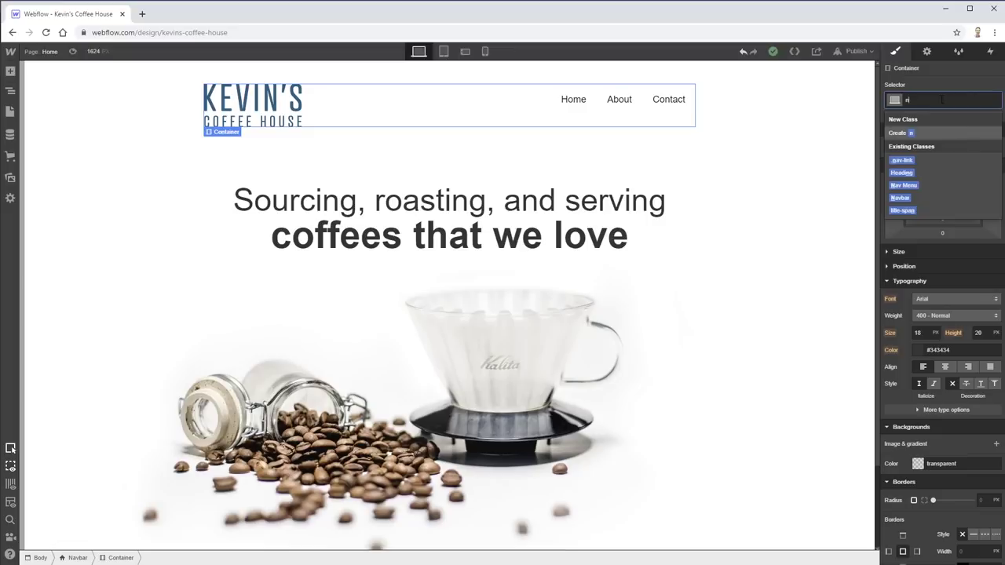
text(eader-co)
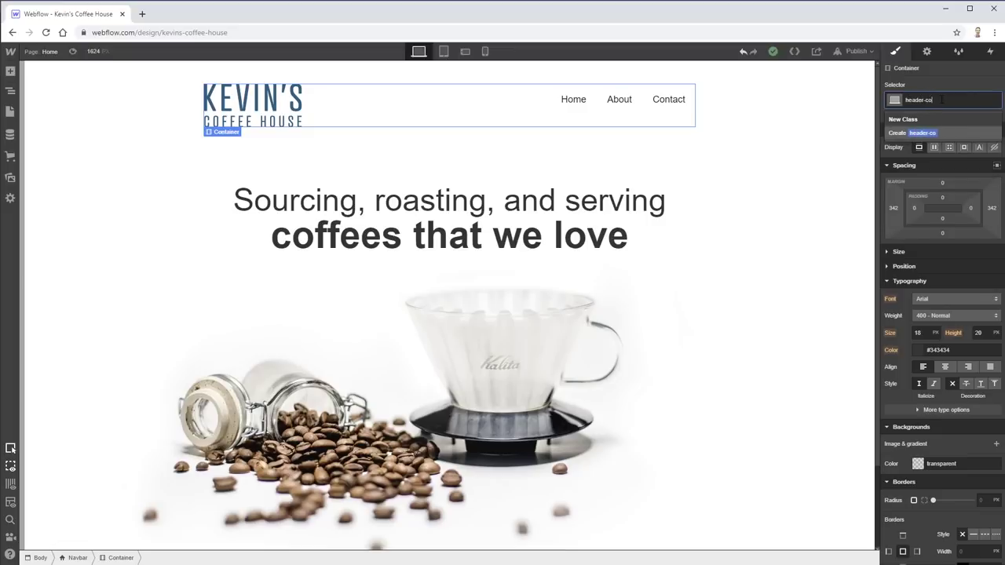
text(ntainer)
key(Return)
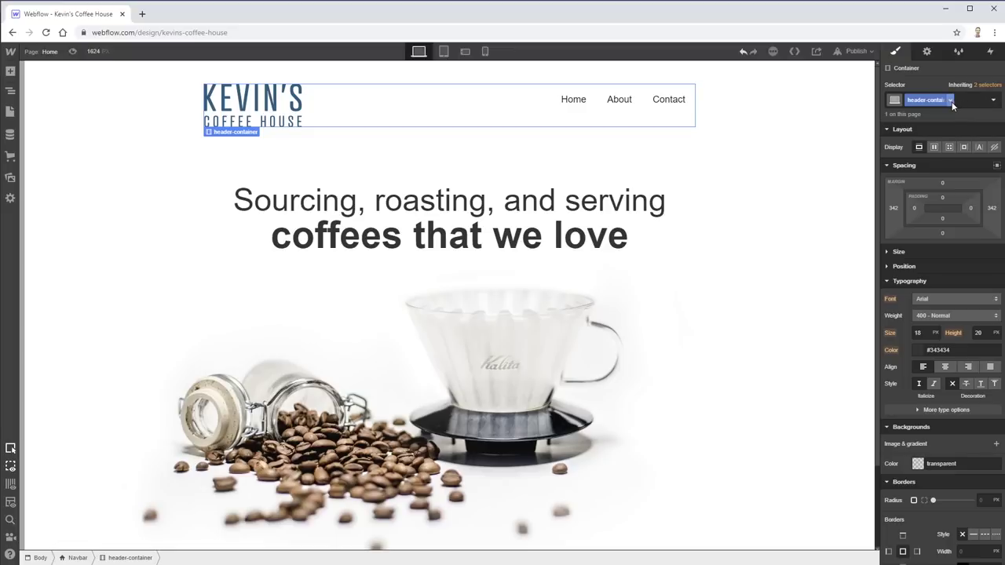
- Set the header container to Flex display and test the horizontal justify options
click(934, 147)
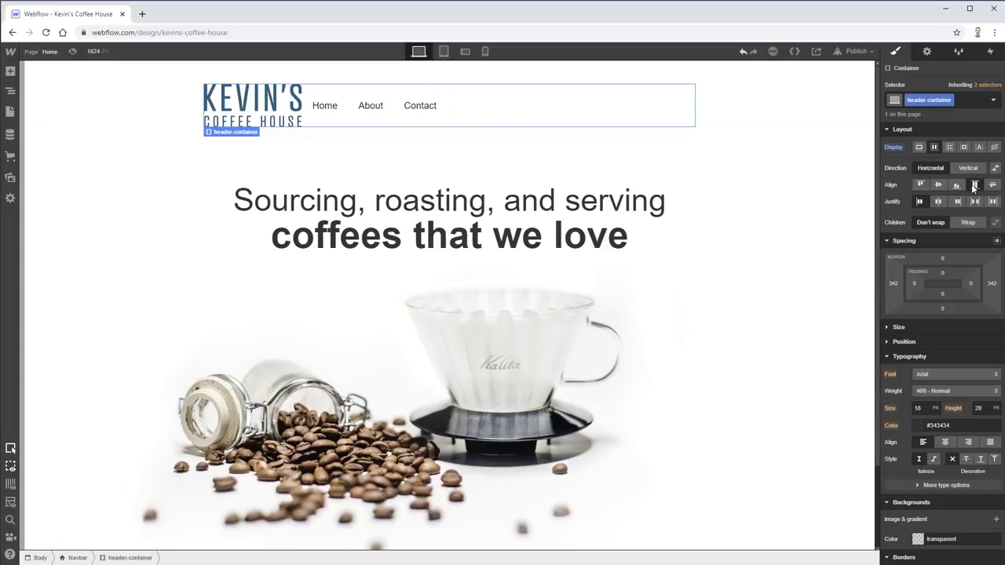
key(ctrl+z)
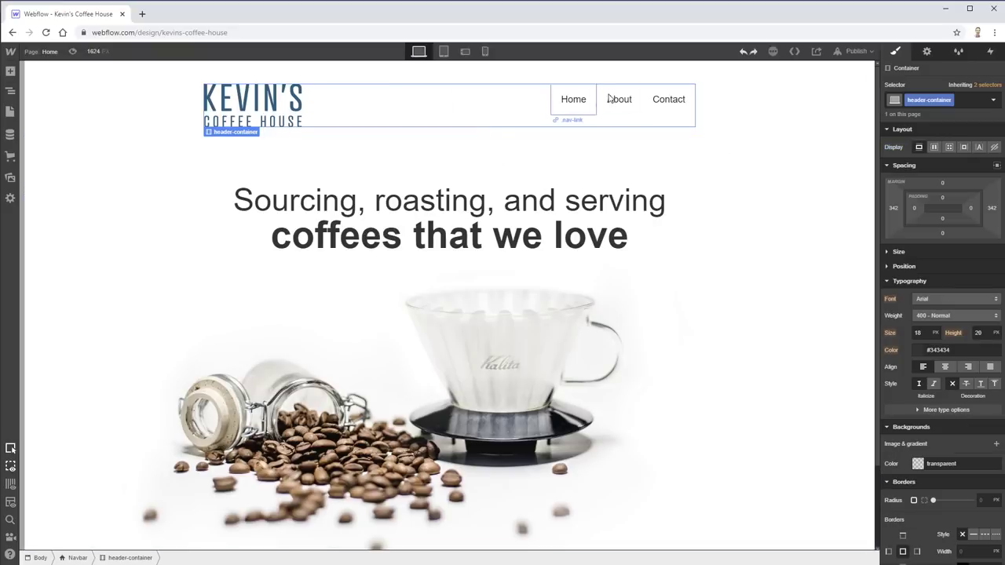
click(934, 146)
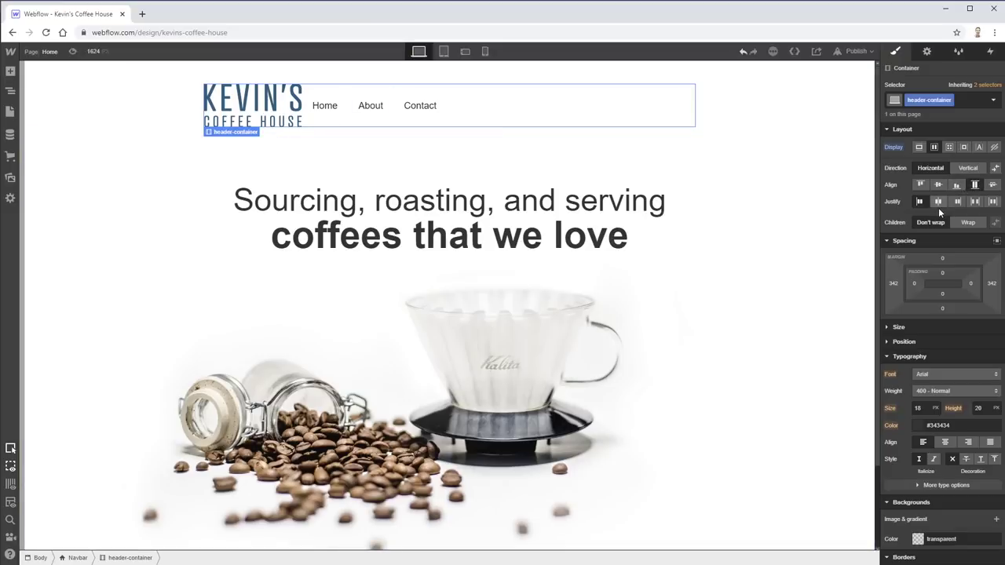
click(975, 202)
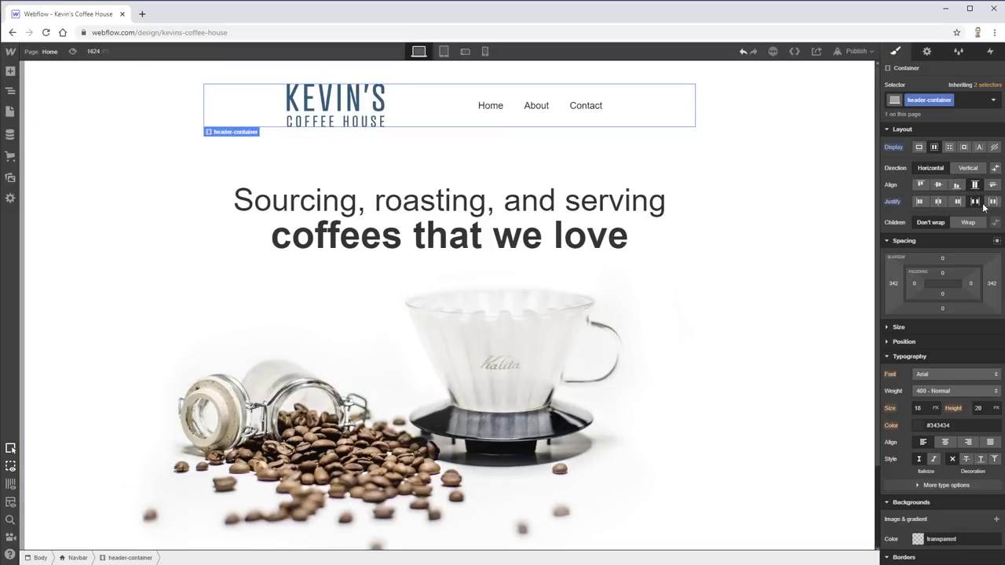
click(991, 202)
click(957, 202)
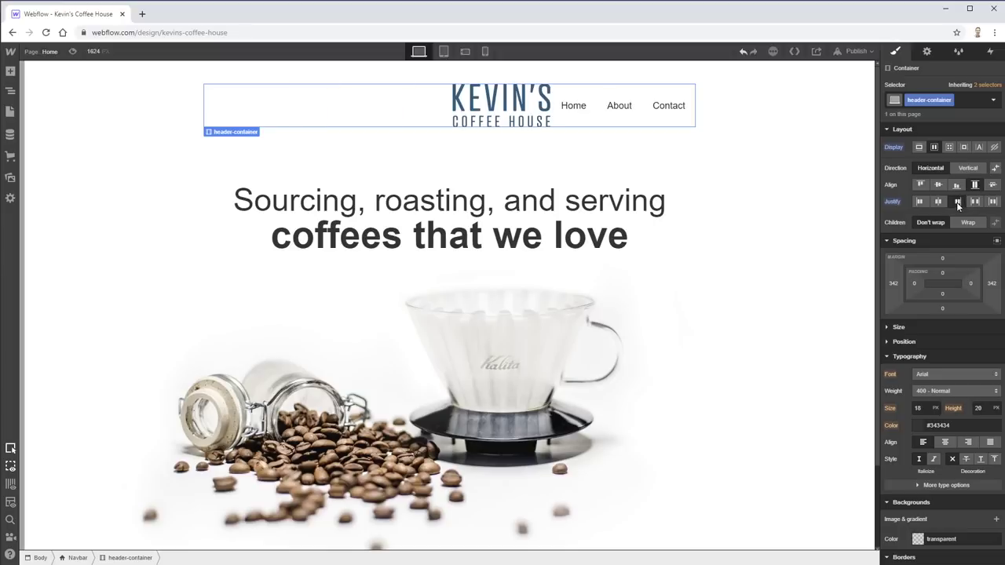
click(938, 202)
click(920, 202)
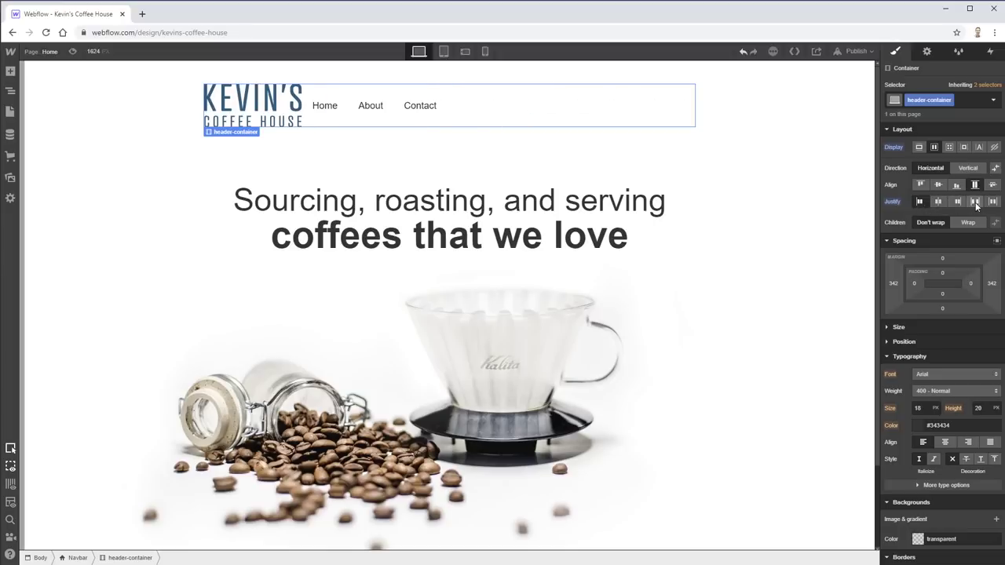
click(976, 202)
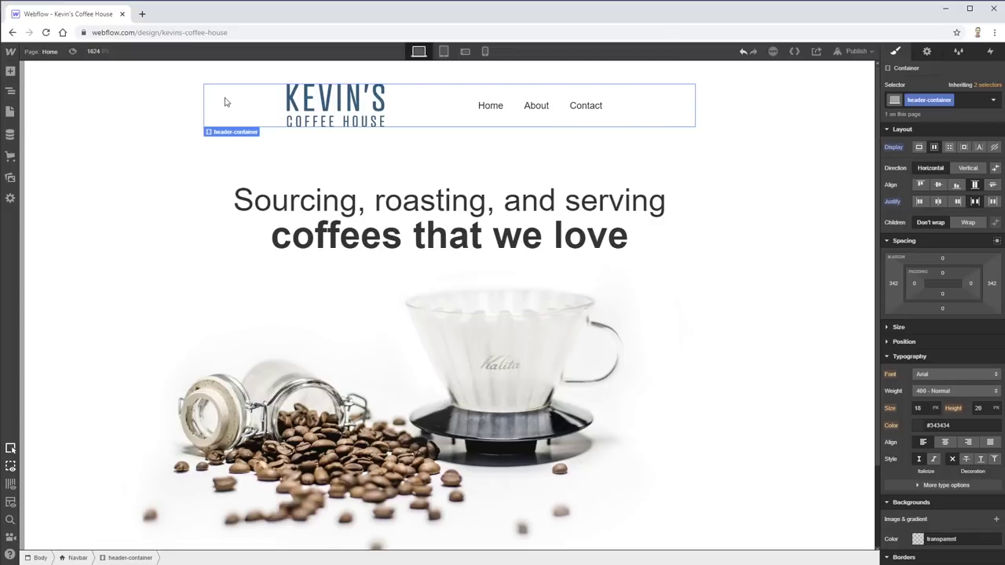
- Settle on space-around justification, spacing the logo apart from the nav links
click(421, 157)
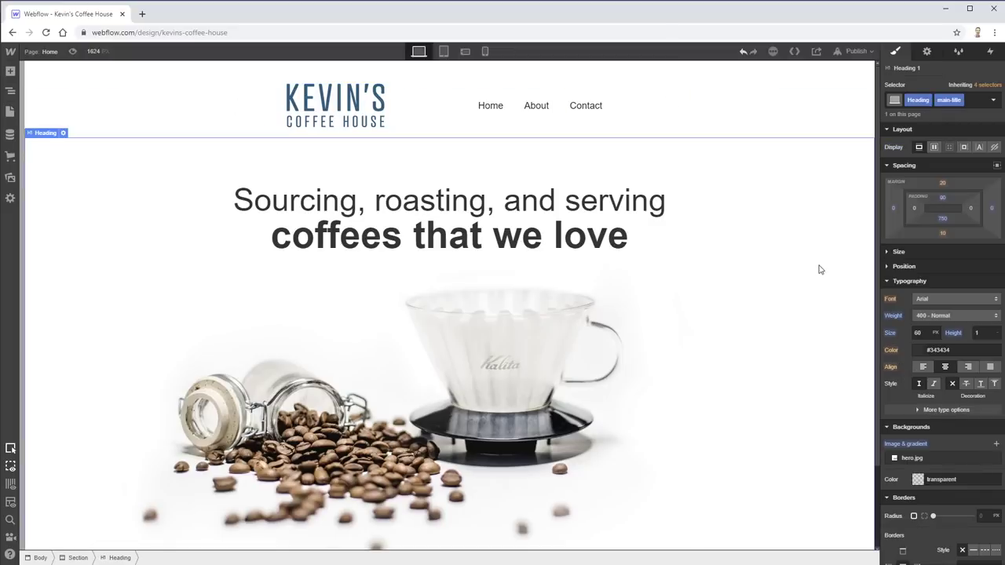
click(637, 97)
click(919, 202)
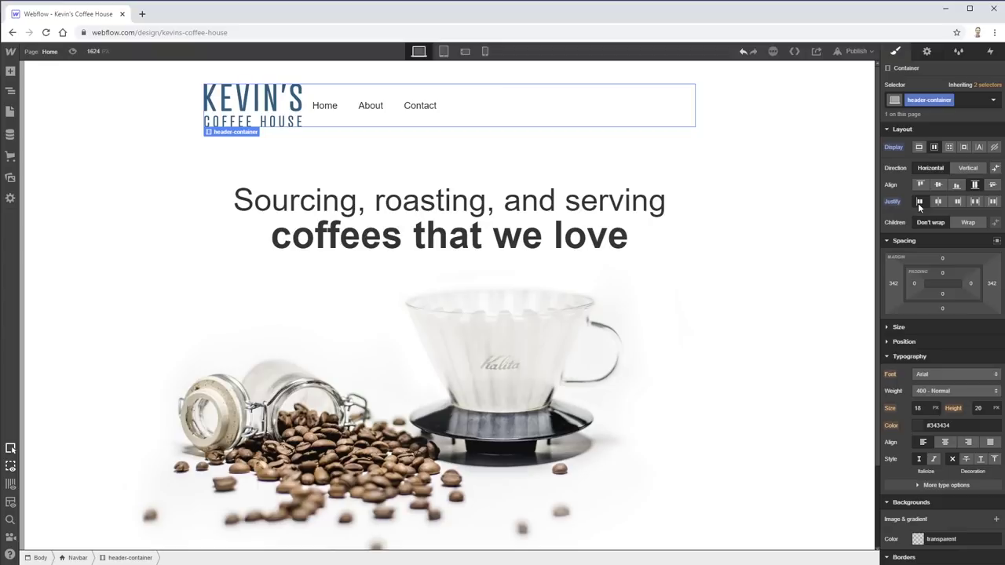
click(958, 202)
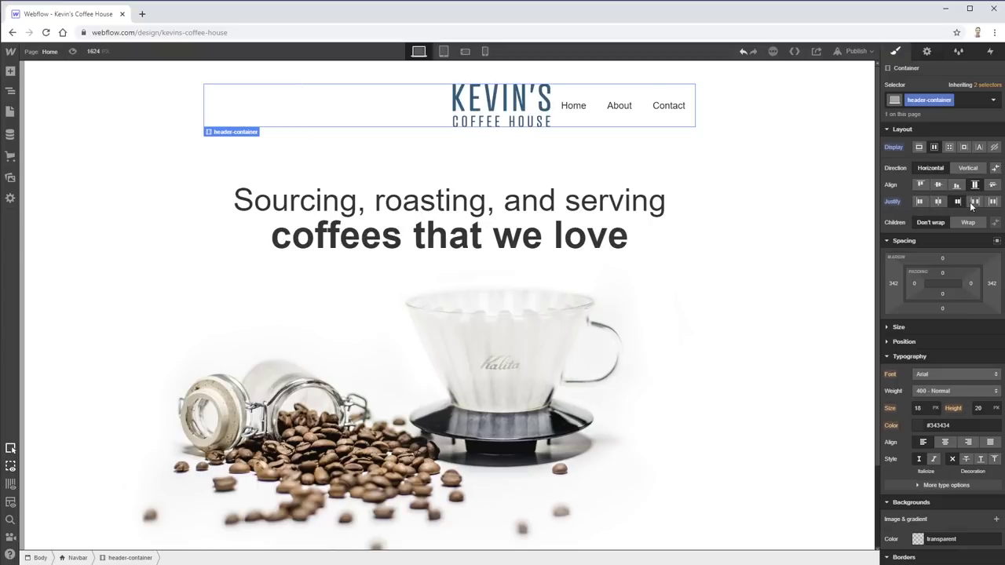
click(974, 201)
click(992, 202)
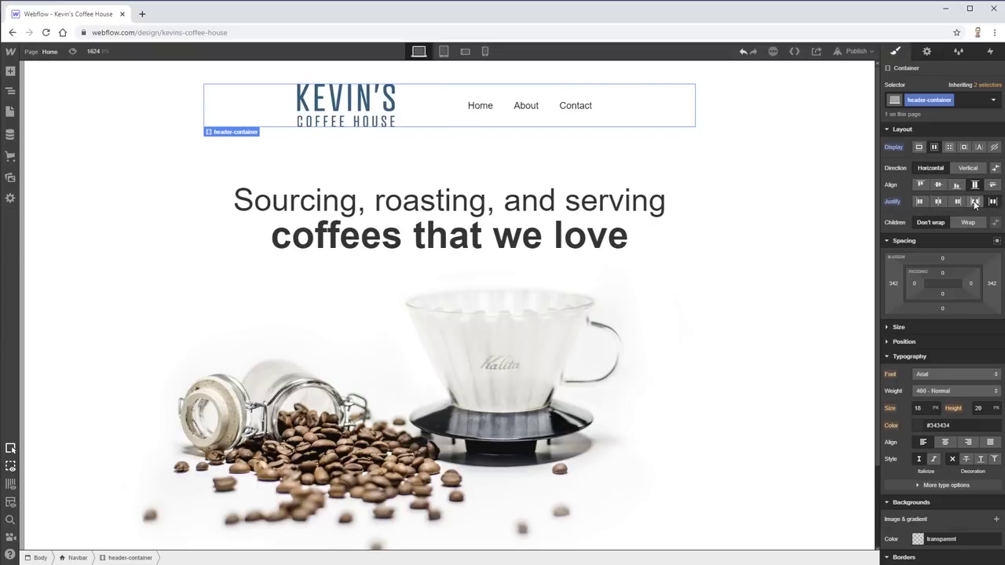
click(974, 202)
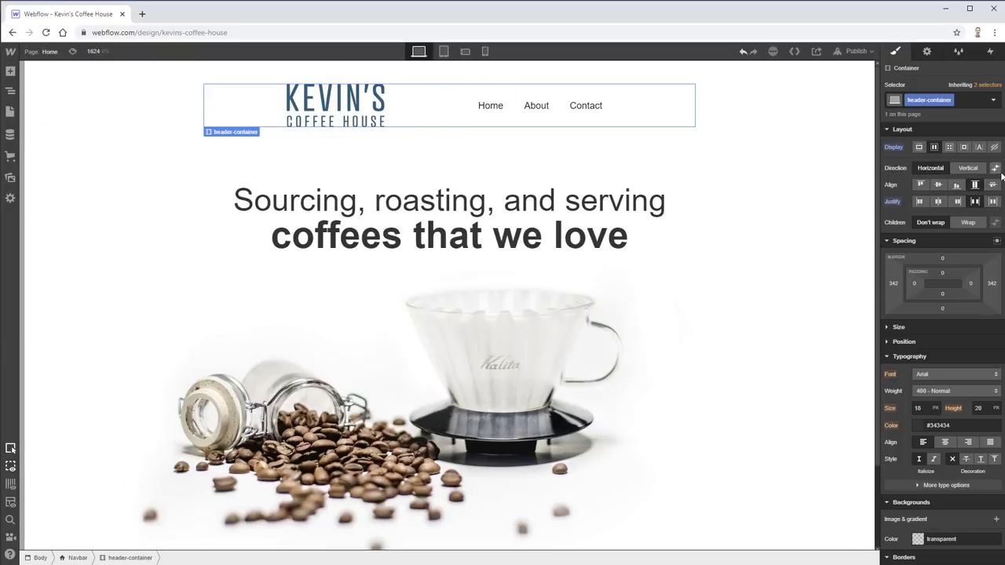
click(579, 126)
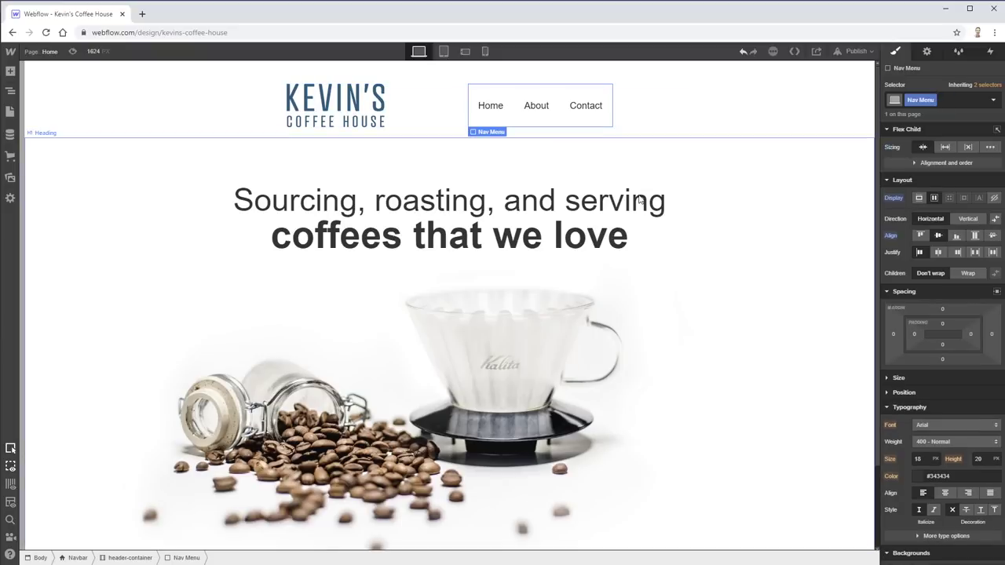
- Append an empty Section to the page body beneath the coffee hero heading
click(758, 197)
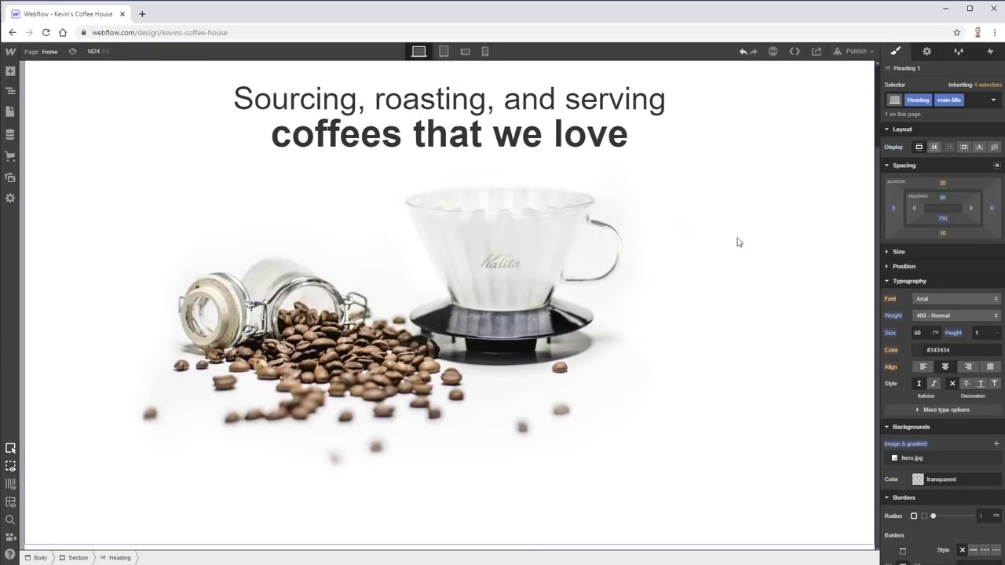
scroll(731, 248, down, 2)
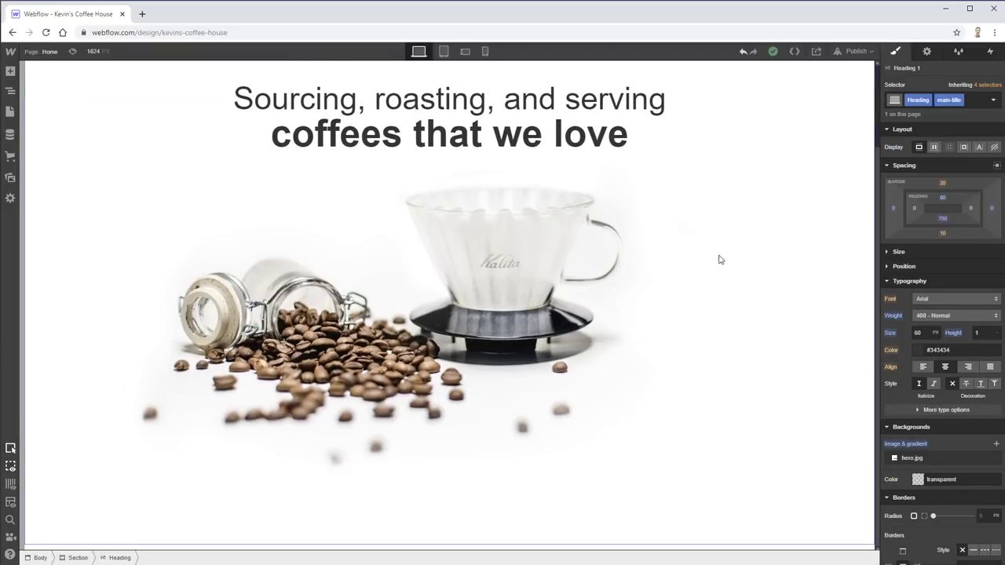
click(10, 73)
drag(44, 144, 913, 222)
drag(900, 249, 901, 250)
scroll(453, 387, down, 1)
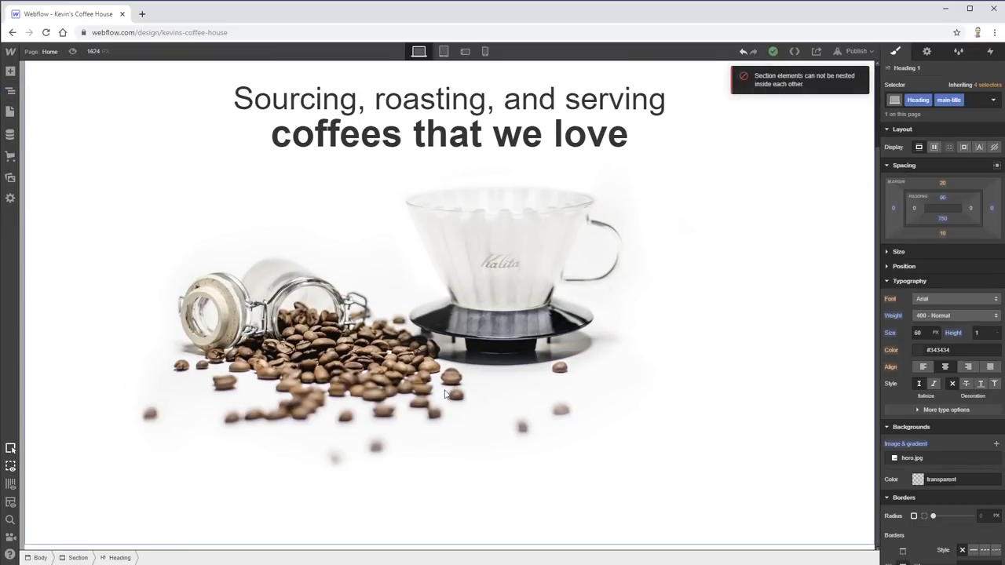
click(10, 71)
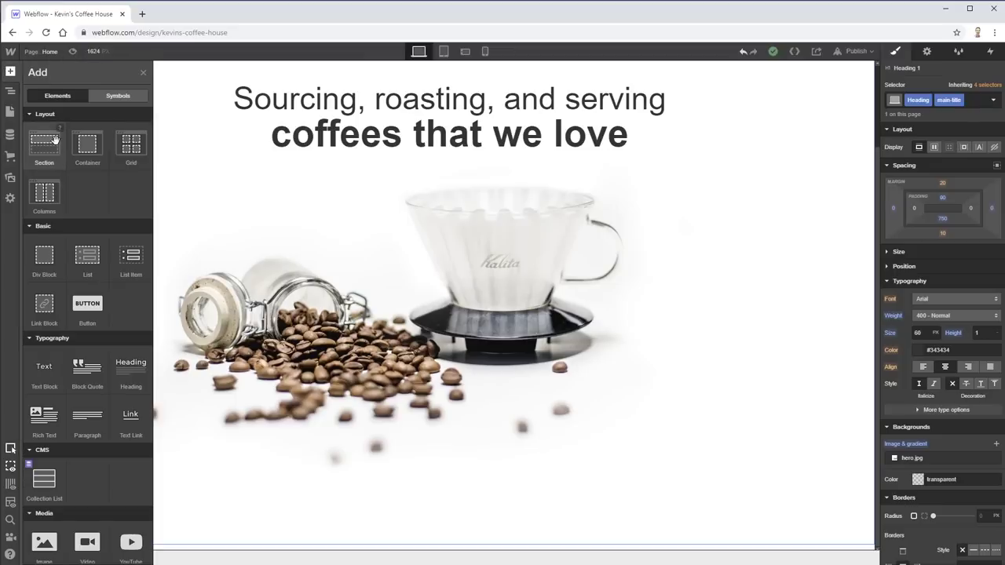
drag(46, 141, 129, 263)
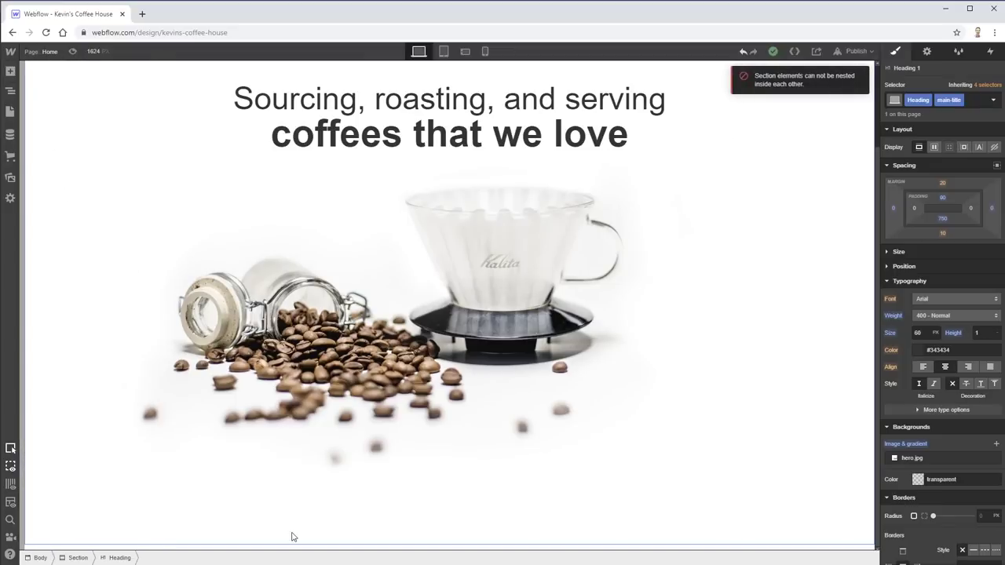
click(36, 558)
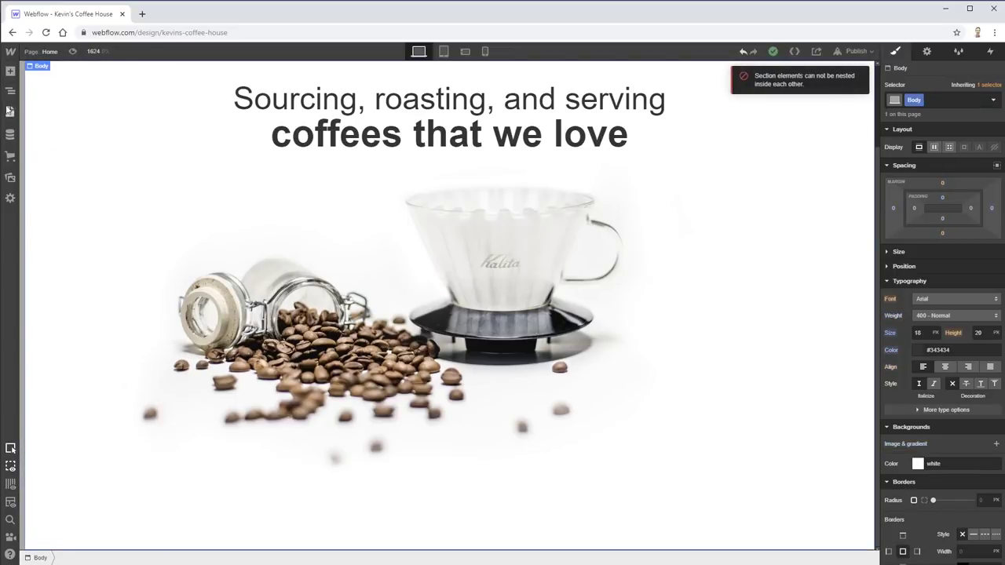
click(10, 71)
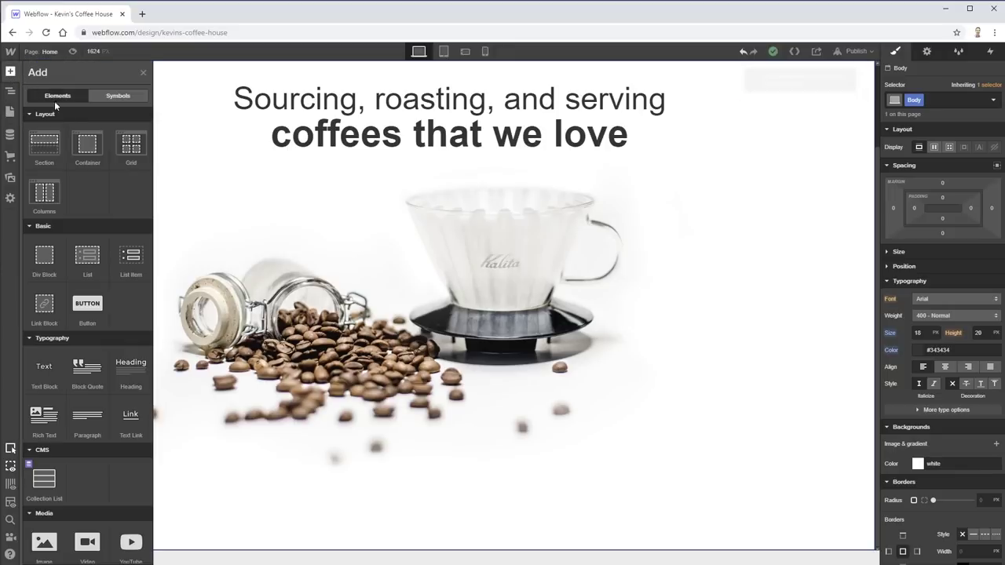
click(47, 144)
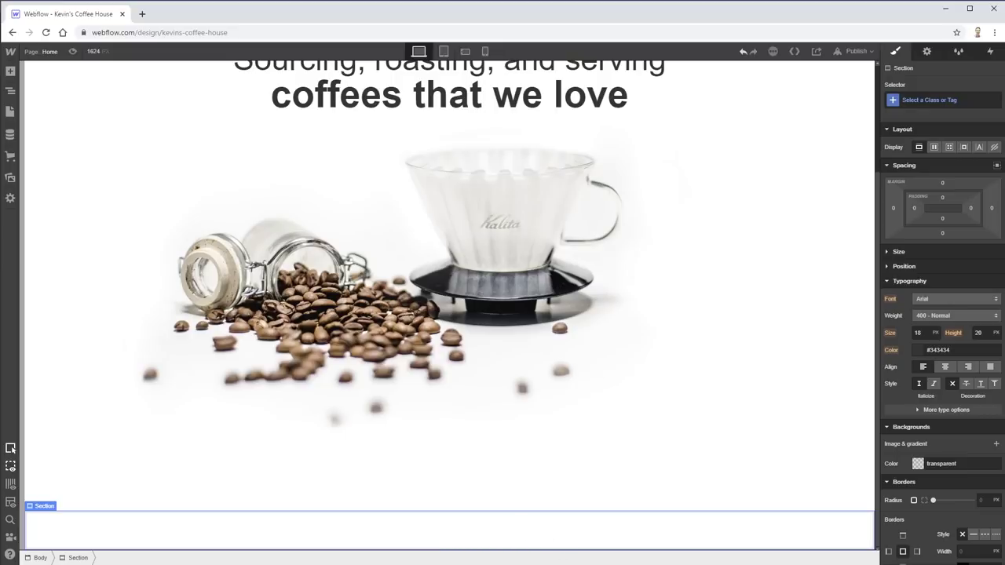
- Check the coffee-brewing photo in the XD design and asset folder, then return to Webflow
key(alt+Tab)
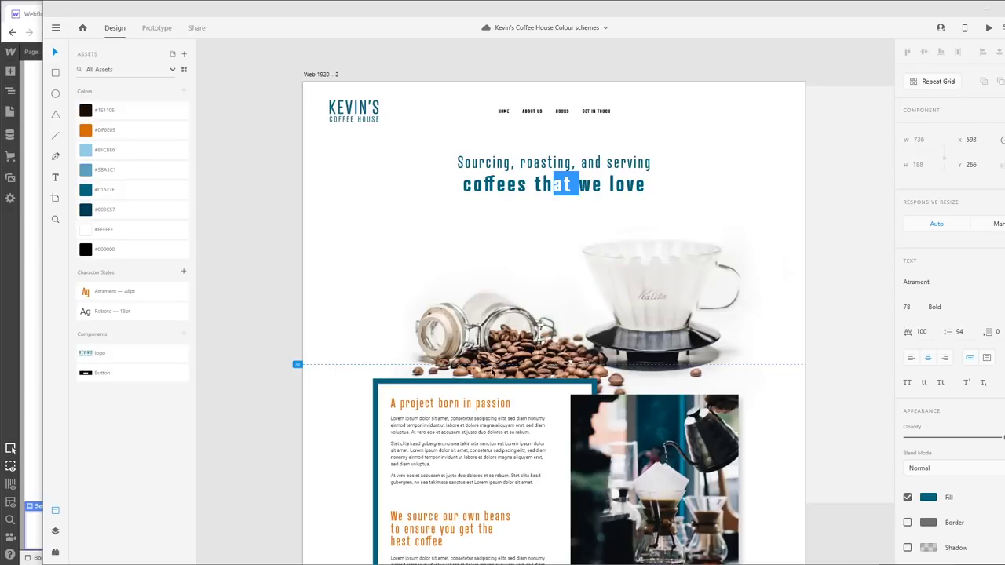
key(Escape)
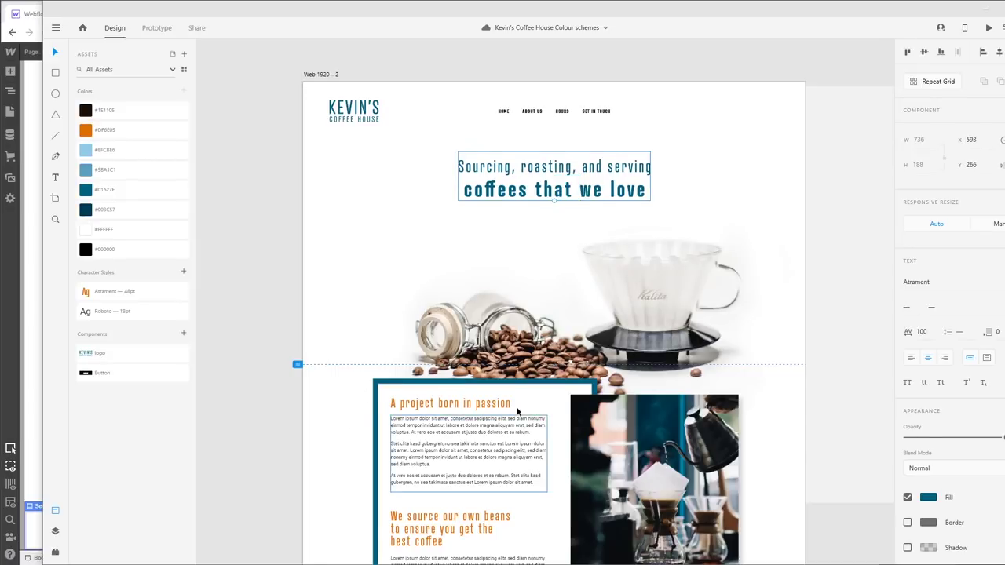
scroll(553, 334, down, 3)
click(689, 309)
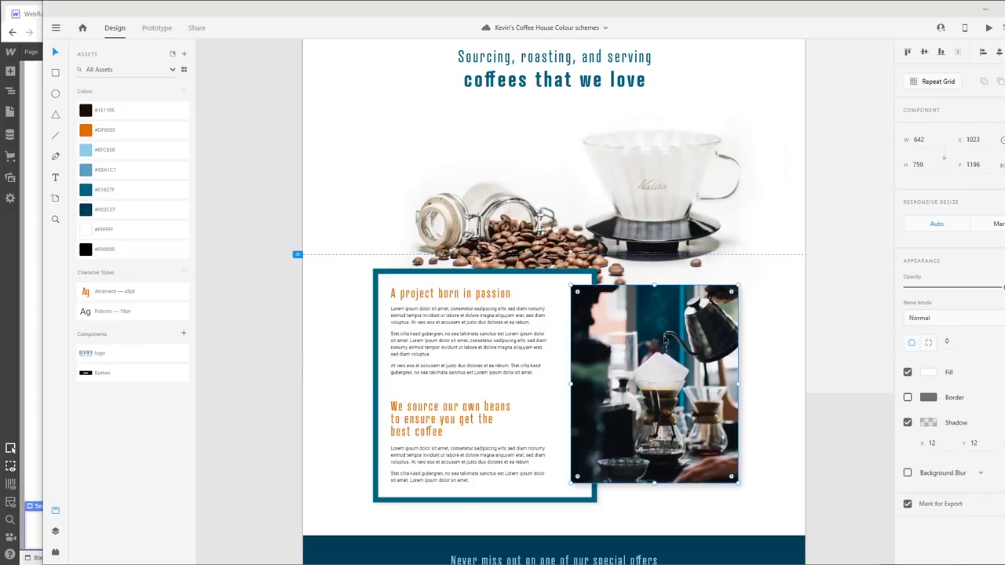
key(alt+Tab)
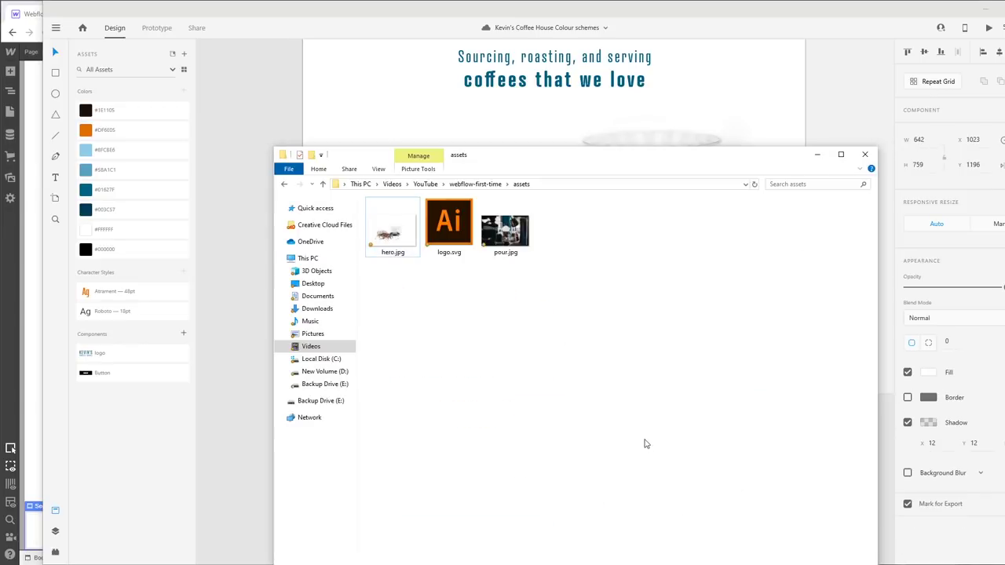
key(alt+Tab)
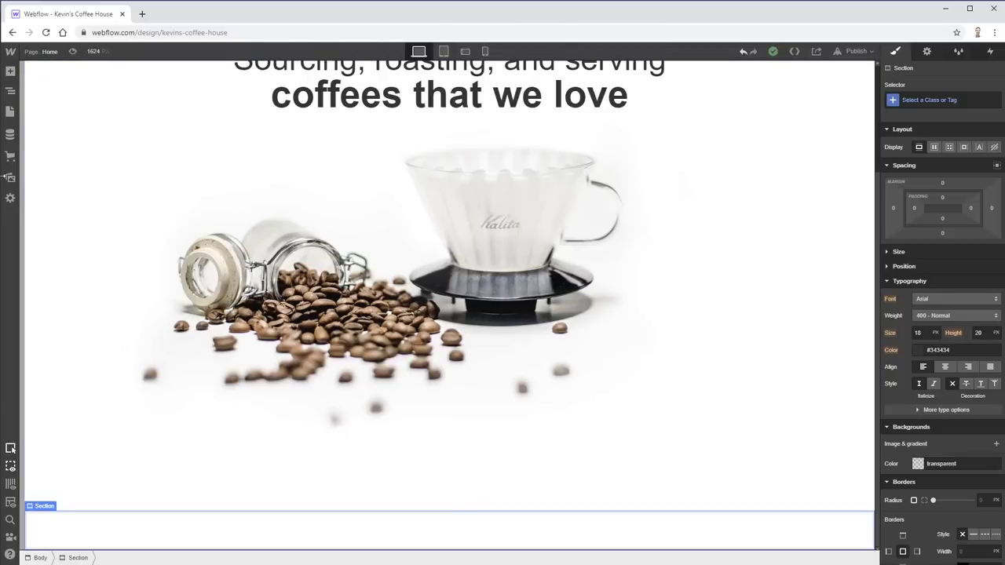
- Attempt to add a Container and Columns, removing the misplaced elements
click(10, 71)
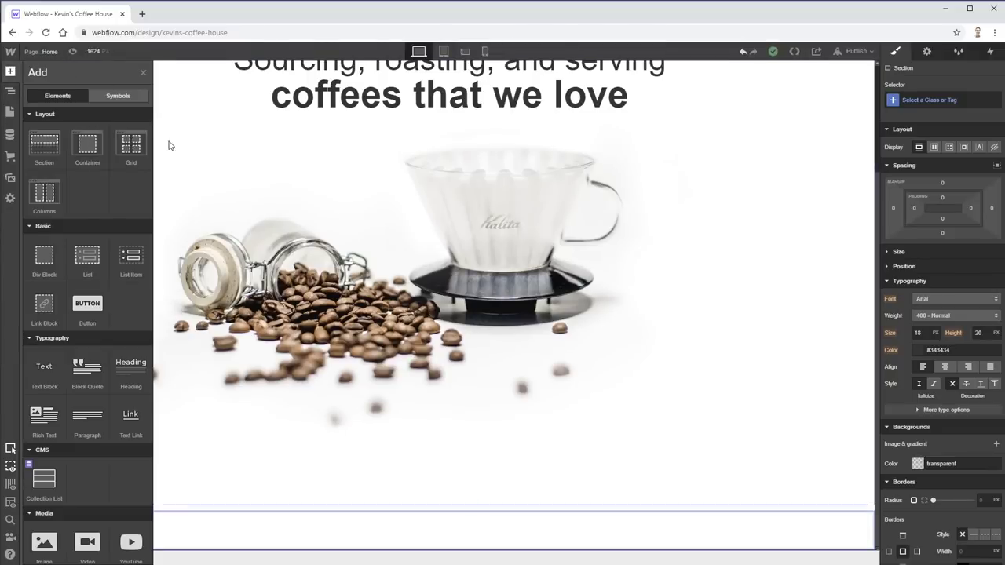
click(83, 148)
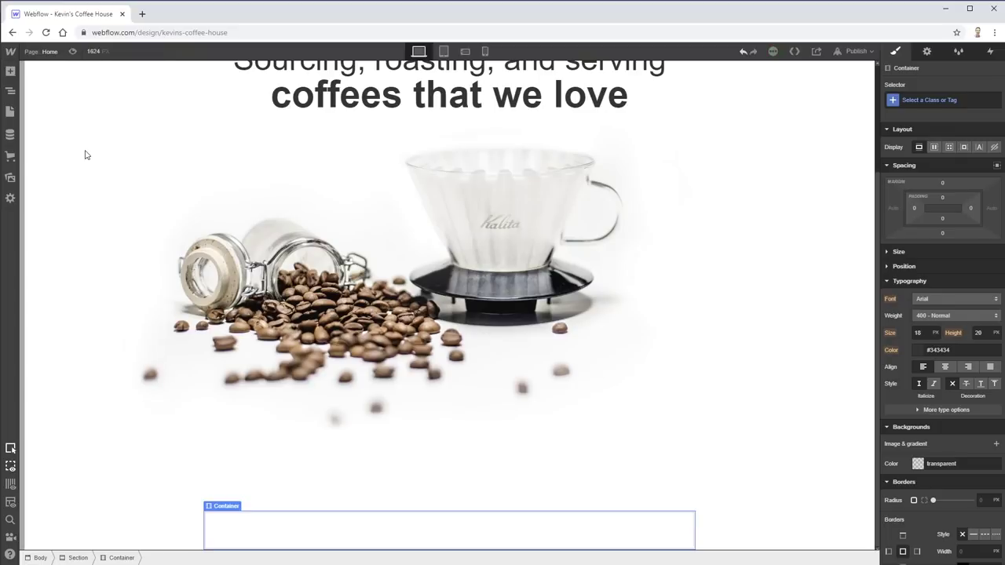
click(10, 75)
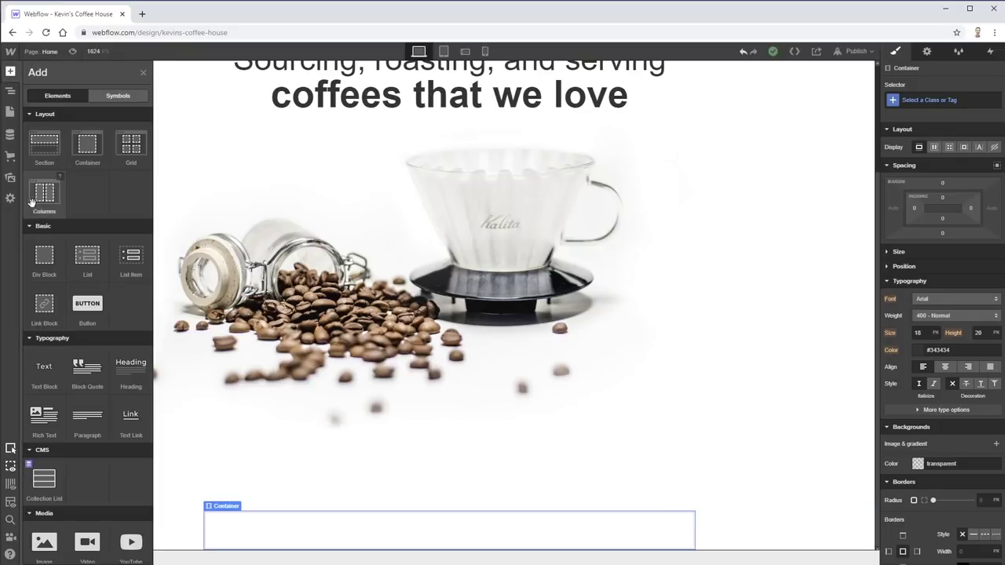
click(354, 534)
key(Escape)
click(9, 71)
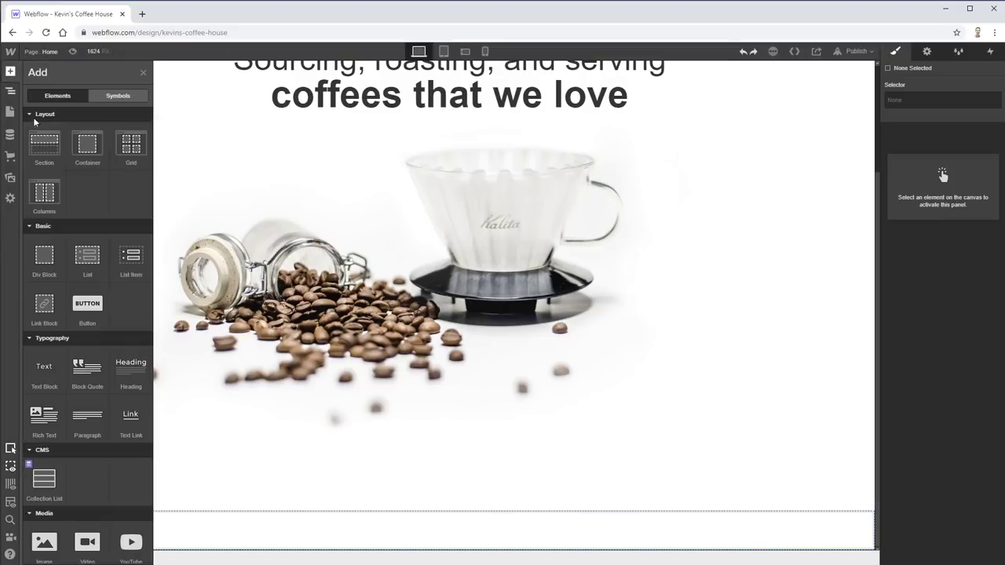
click(50, 191)
key(Delete)
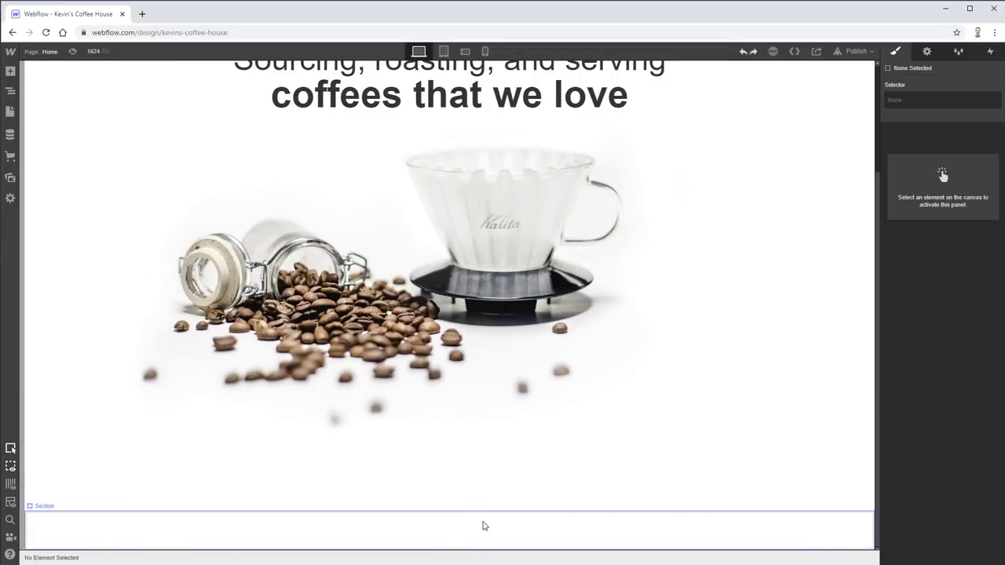
- Add a Container to the bottom Section with a 6/6 Columns layout inside it
click(481, 530)
click(10, 71)
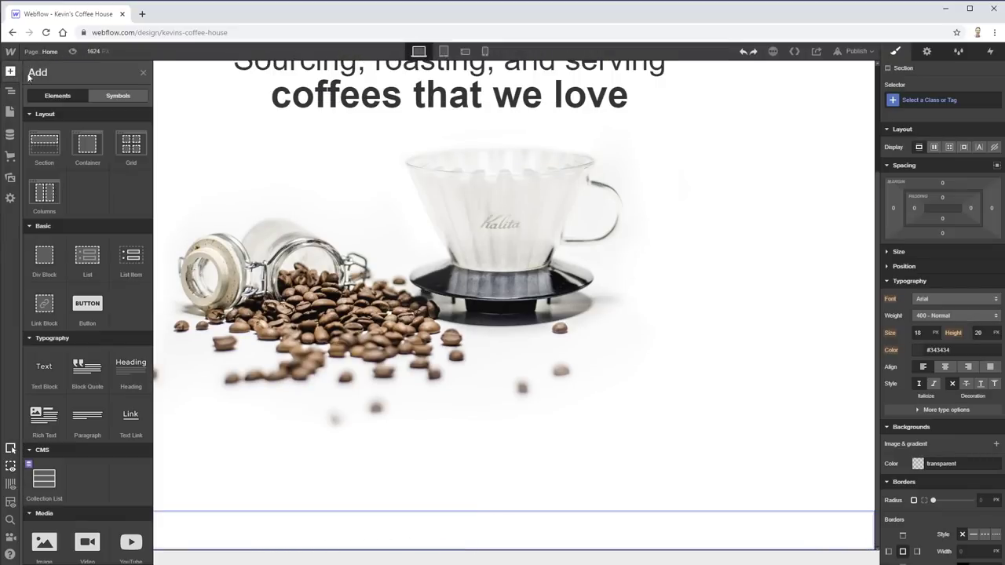
click(89, 141)
click(10, 71)
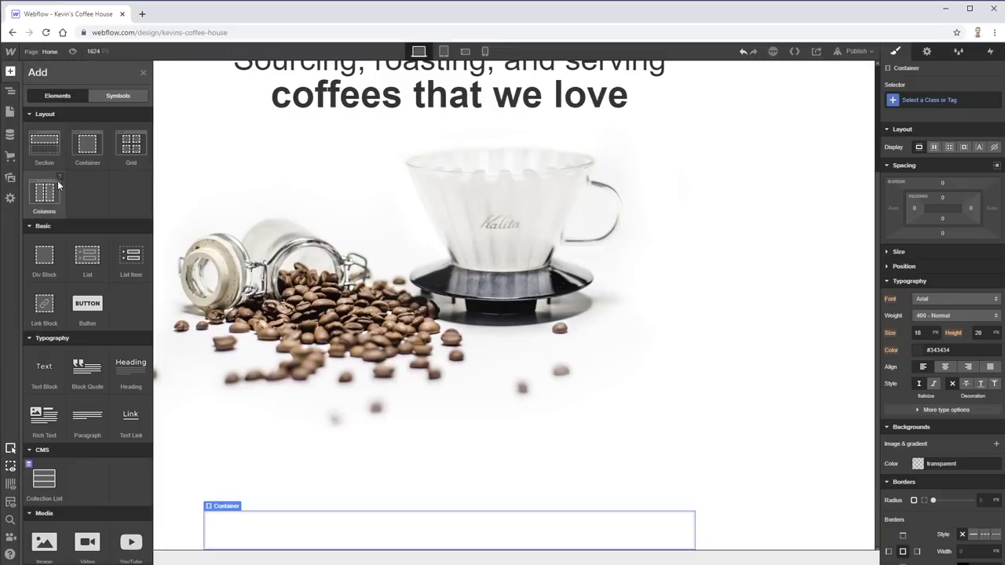
click(47, 192)
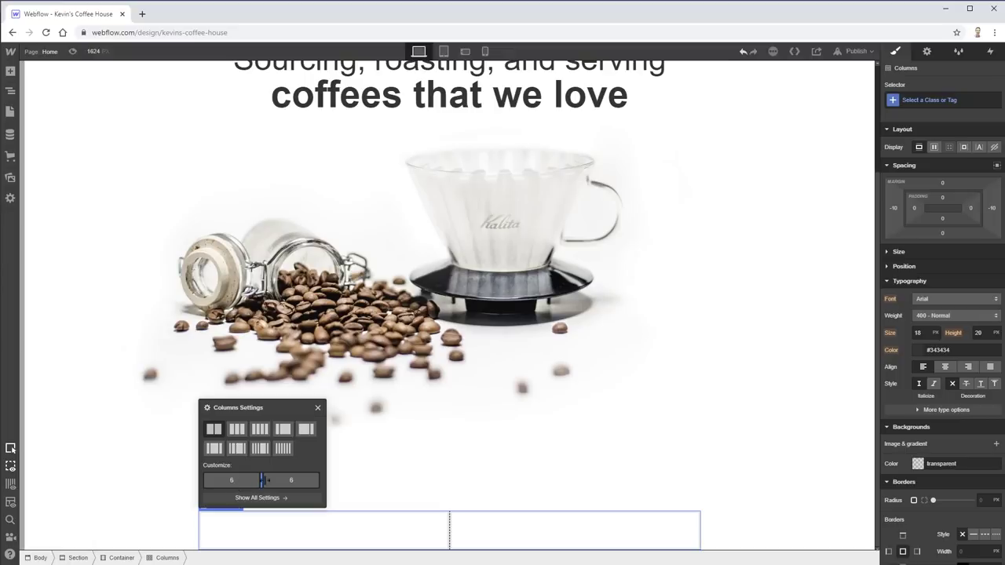
- Compare with the XD mockup and set the columns to a custom 7/5 split
key(alt+Tab)
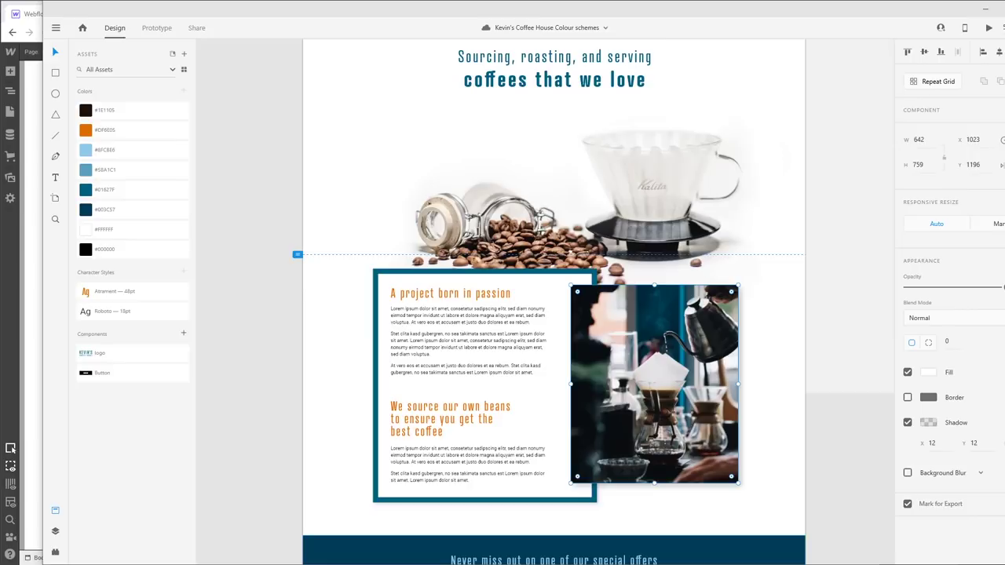
key(alt+Tab)
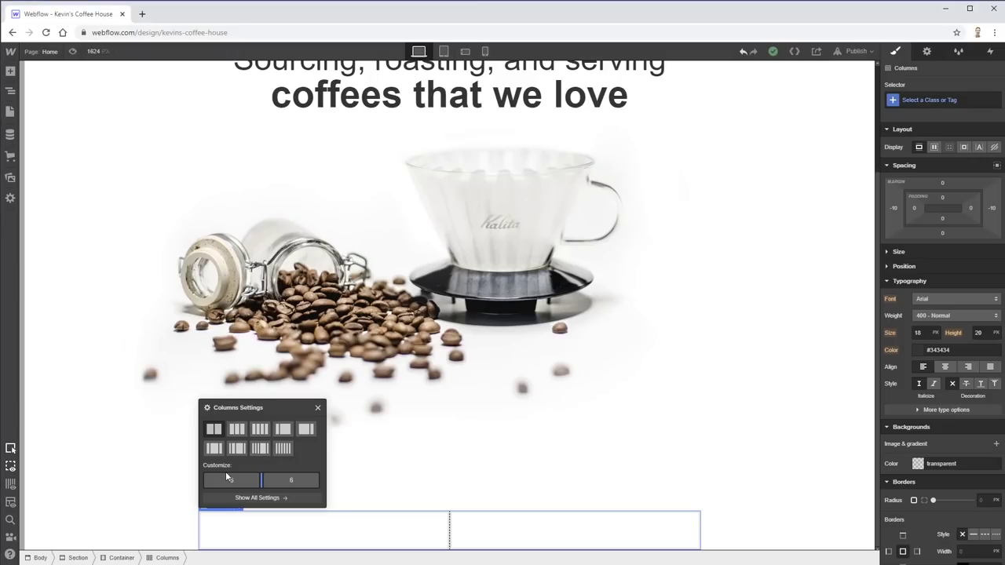
click(283, 429)
click(306, 429)
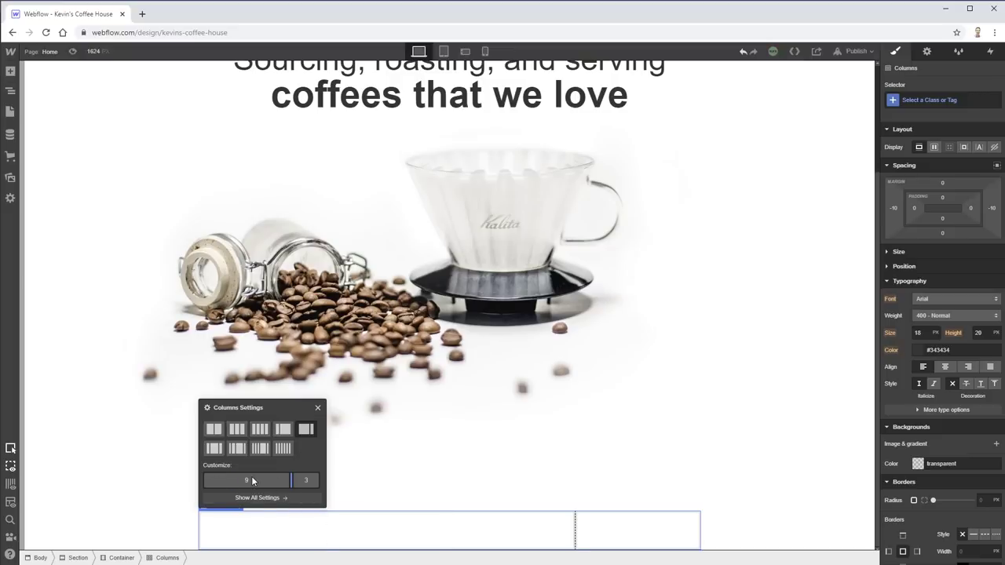
click(261, 498)
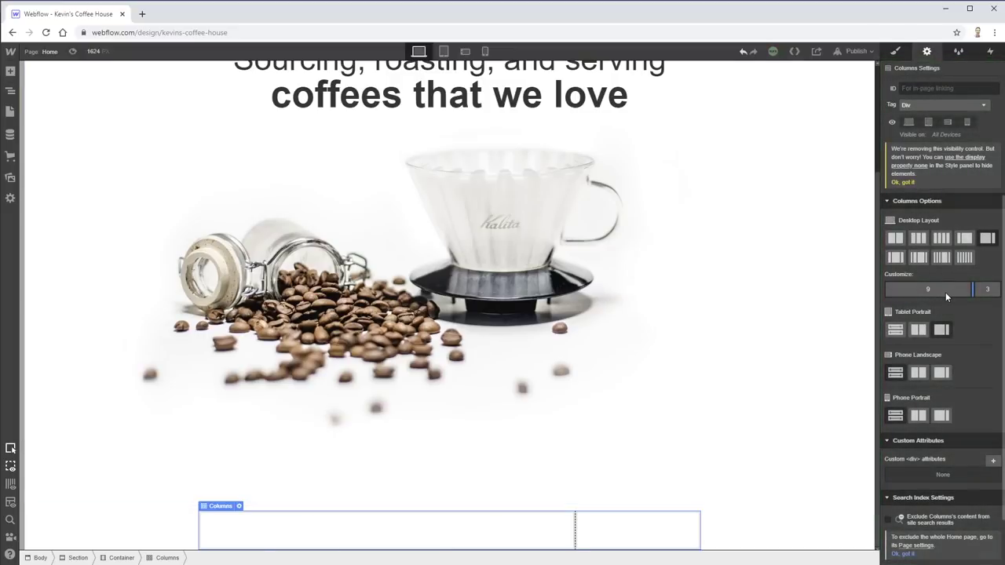
drag(974, 290, 952, 290)
scroll(974, 329, down, 1)
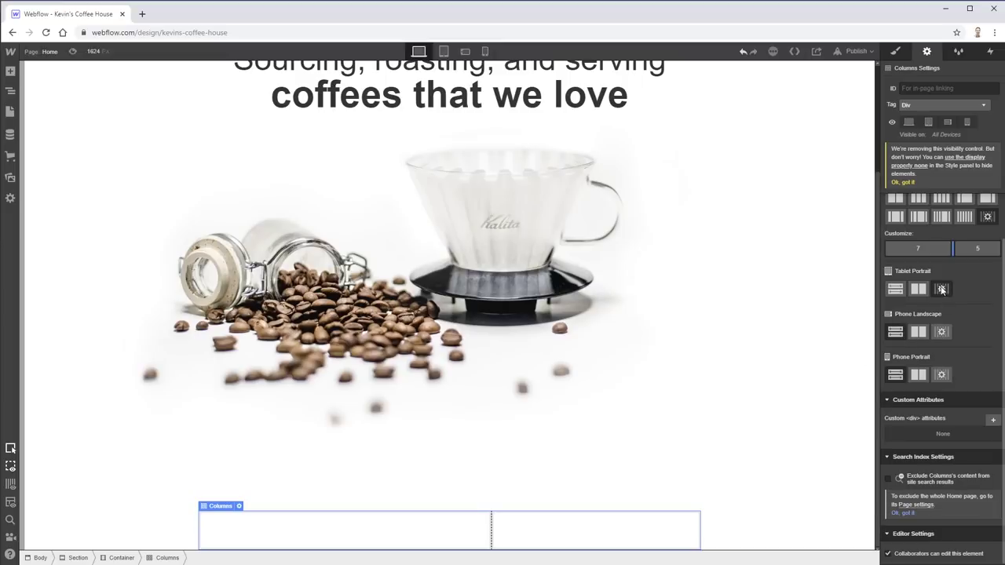
scroll(977, 291, down, 1)
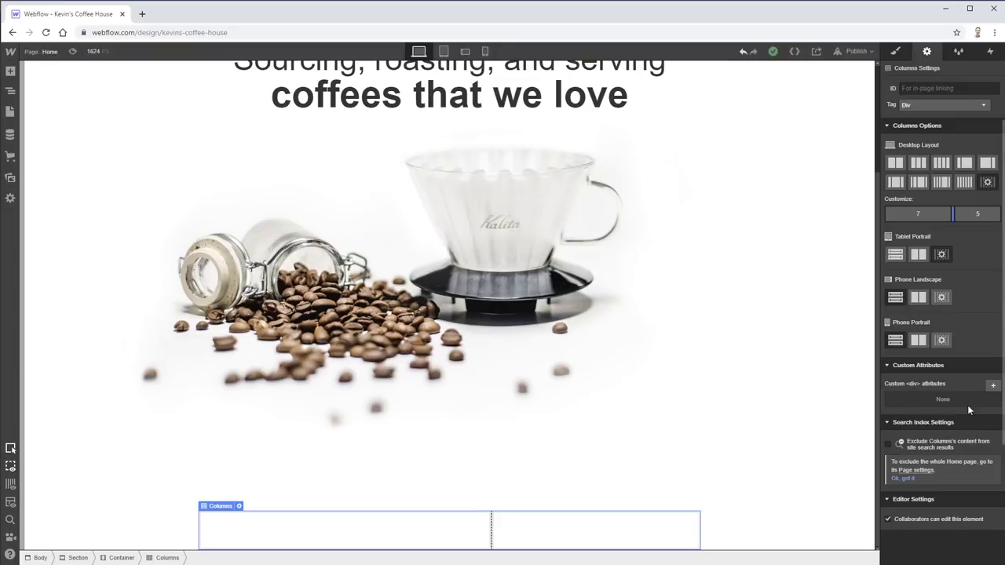
click(942, 256)
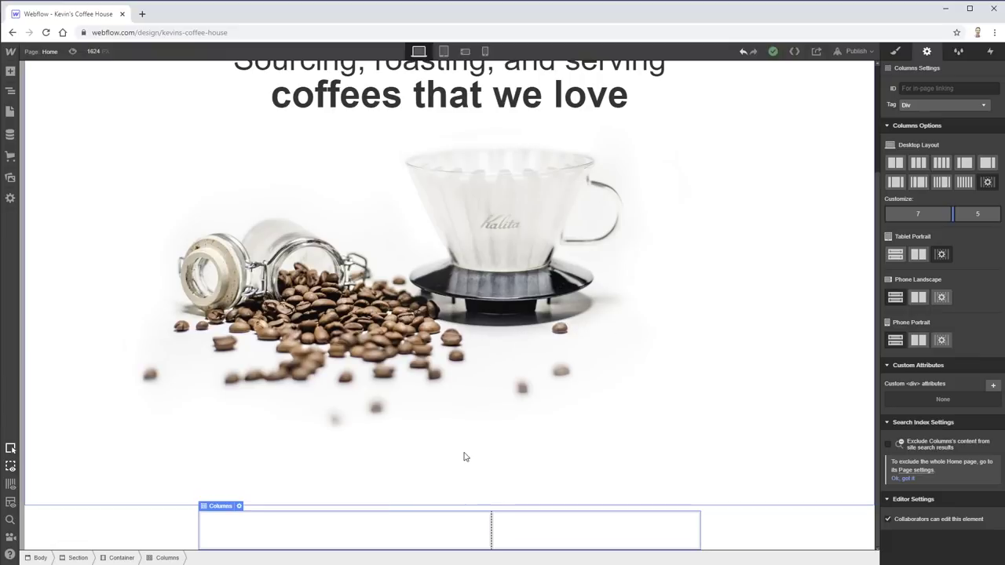
click(292, 543)
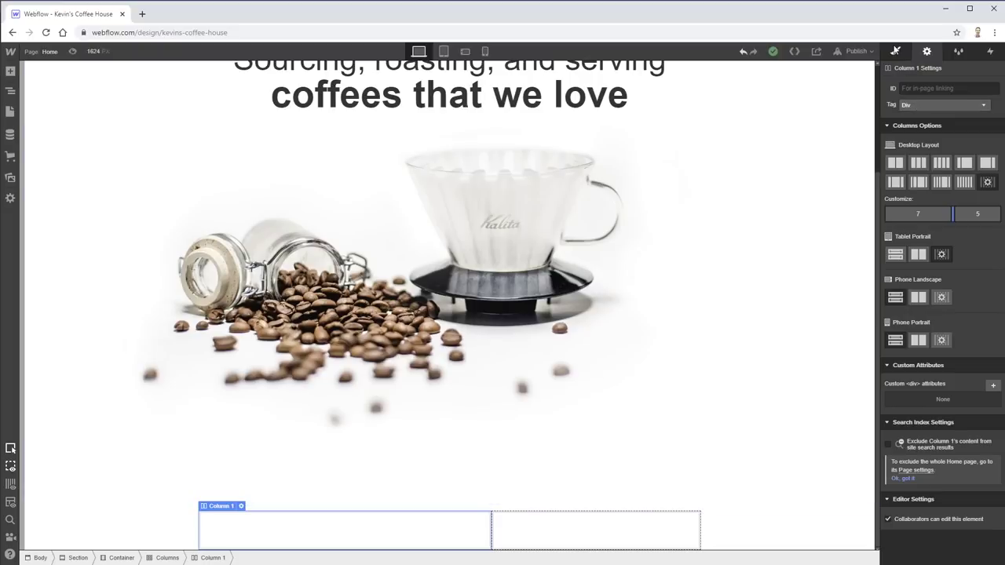
- Style Column 1 with a 10 px solid border, keeping black as its colour
click(896, 51)
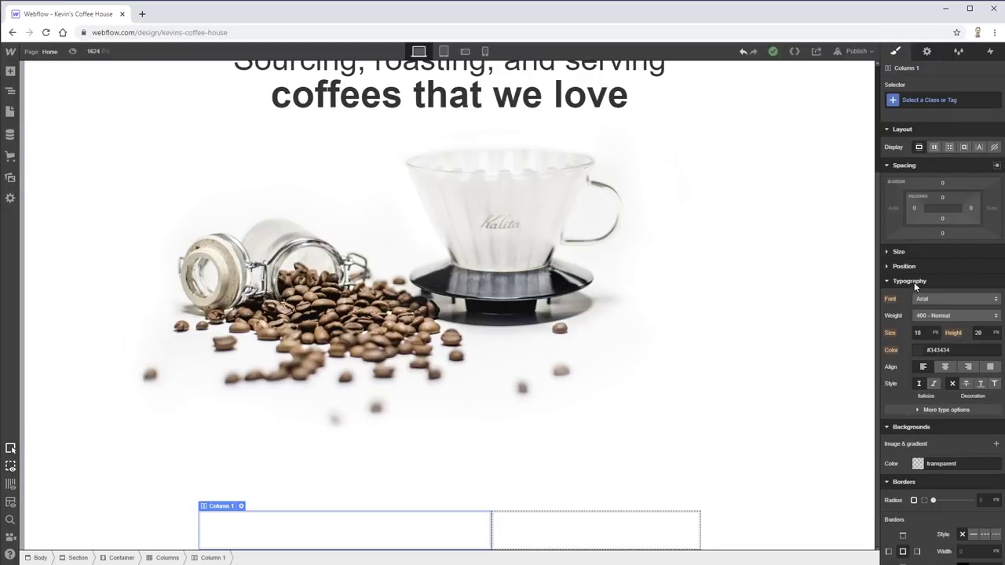
scroll(949, 482, down, 3)
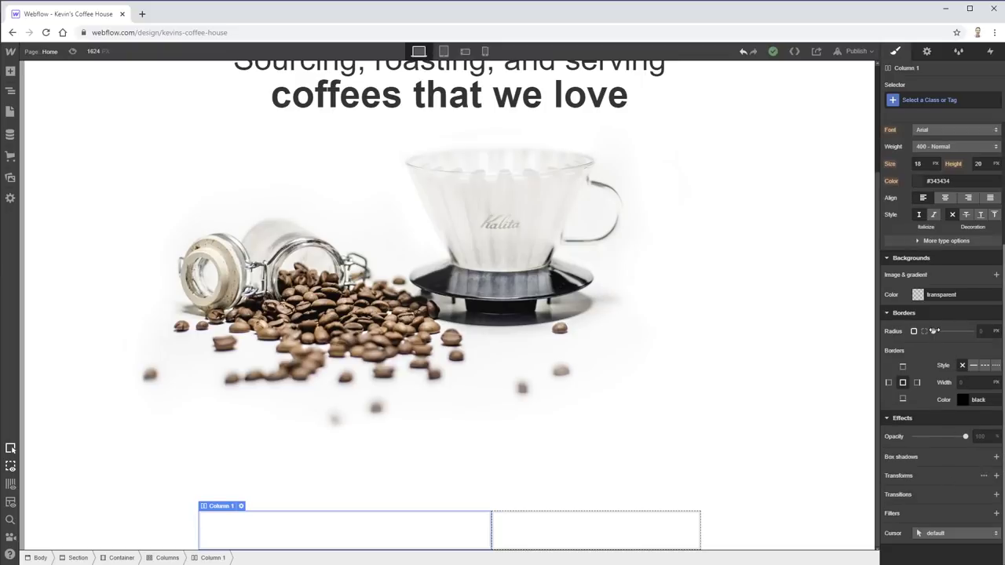
drag(934, 331, 931, 331)
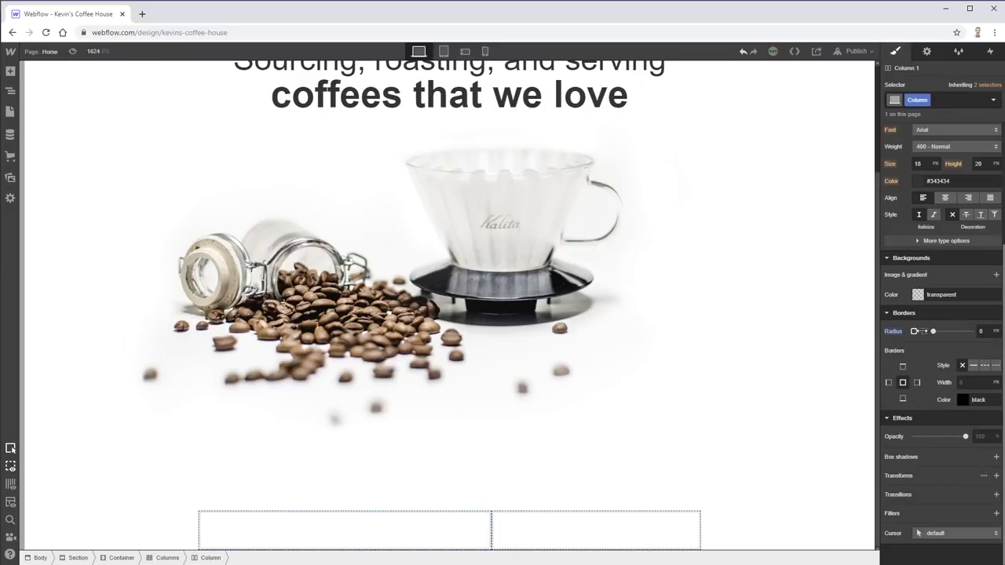
click(974, 366)
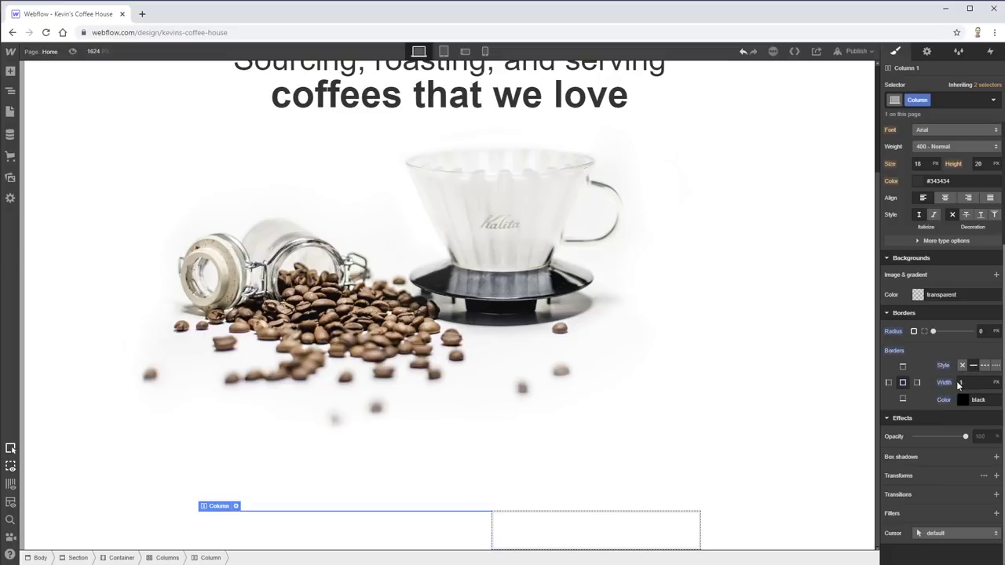
click(958, 382)
text(10)
key(Tab)
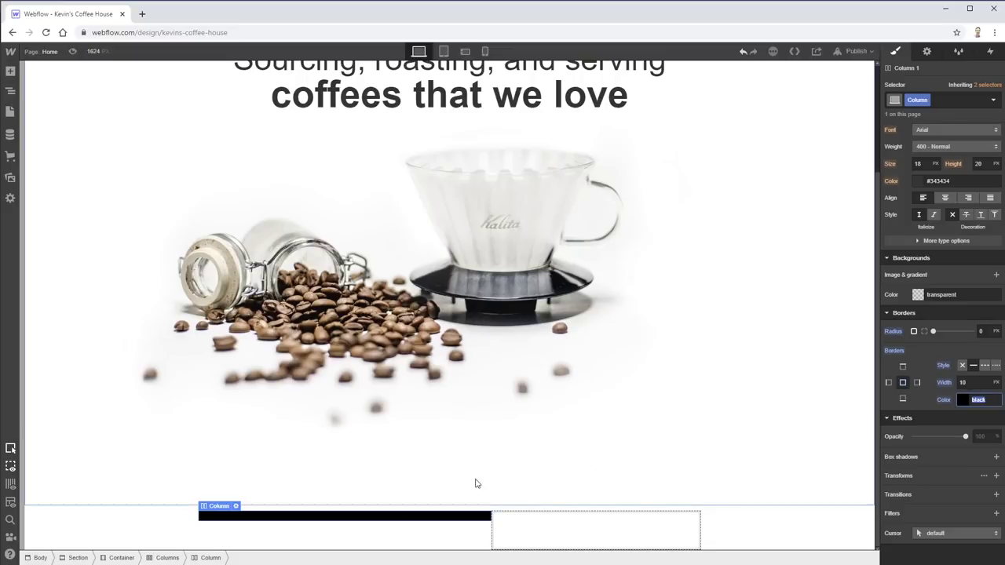
click(317, 519)
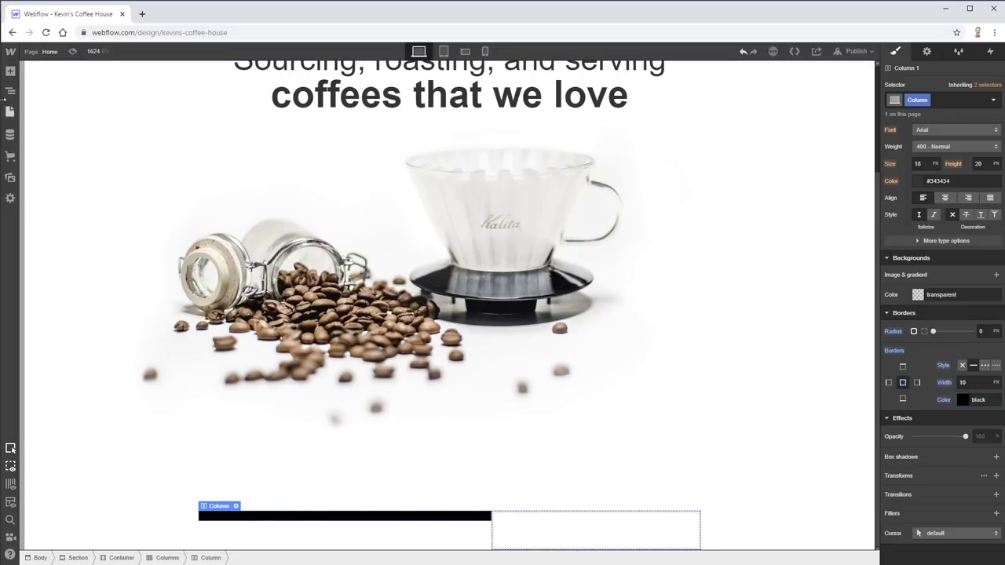
click(10, 71)
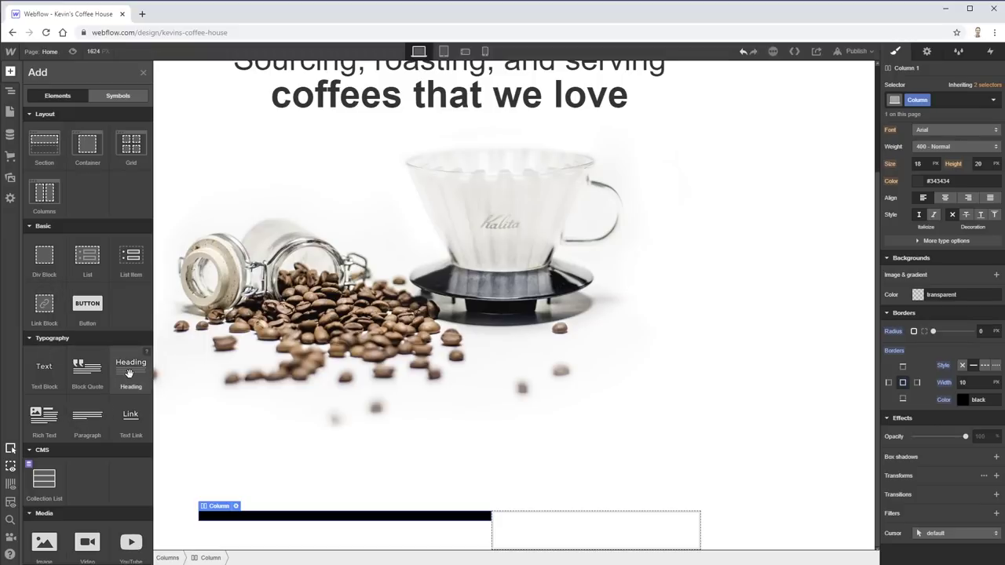
- Place an H2 heading in the left column with a text block below it
drag(129, 372, 314, 527)
click(244, 481)
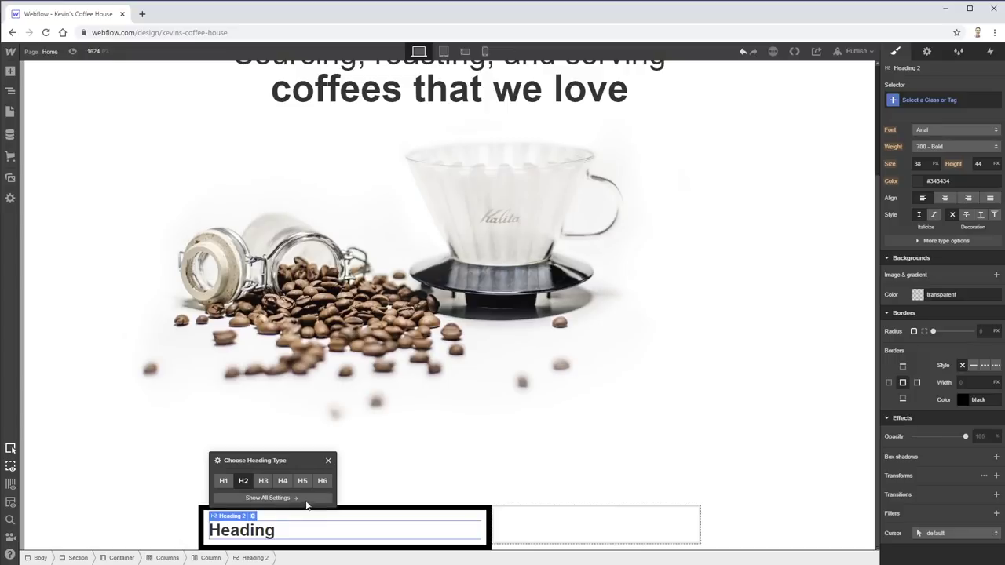
click(329, 461)
click(10, 73)
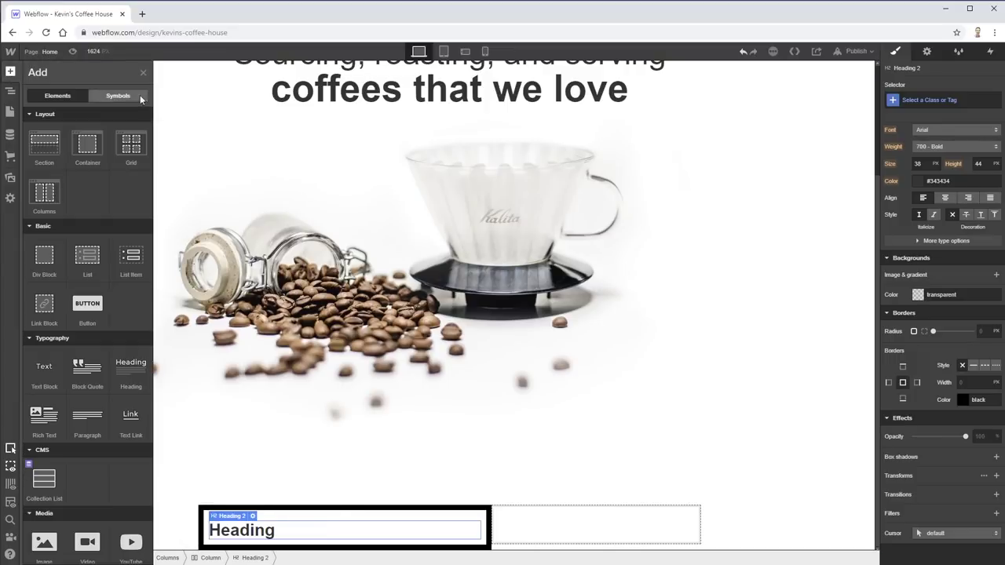
click(45, 376)
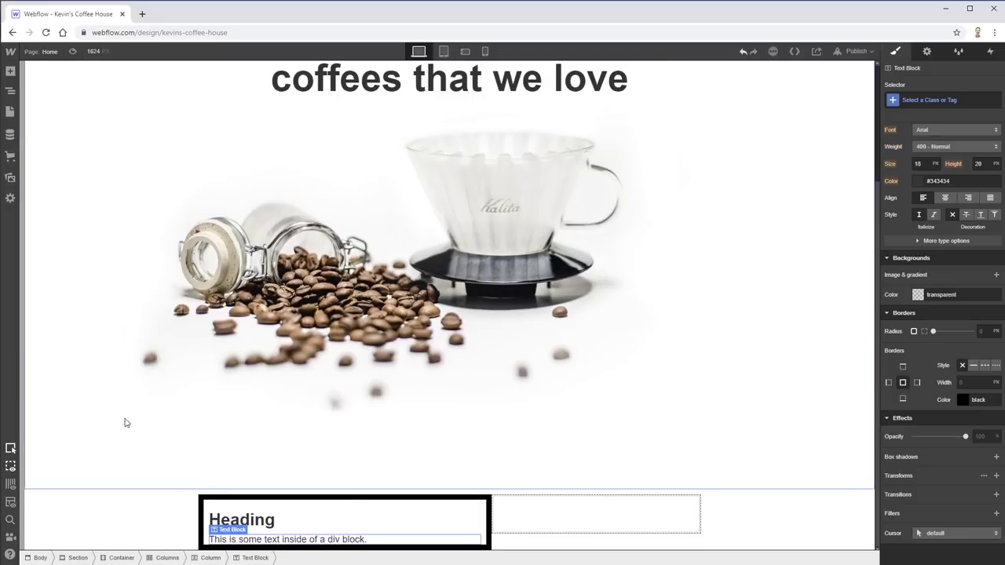
- Select the column's headings and text blocks in turn to edit their copy
click(266, 523)
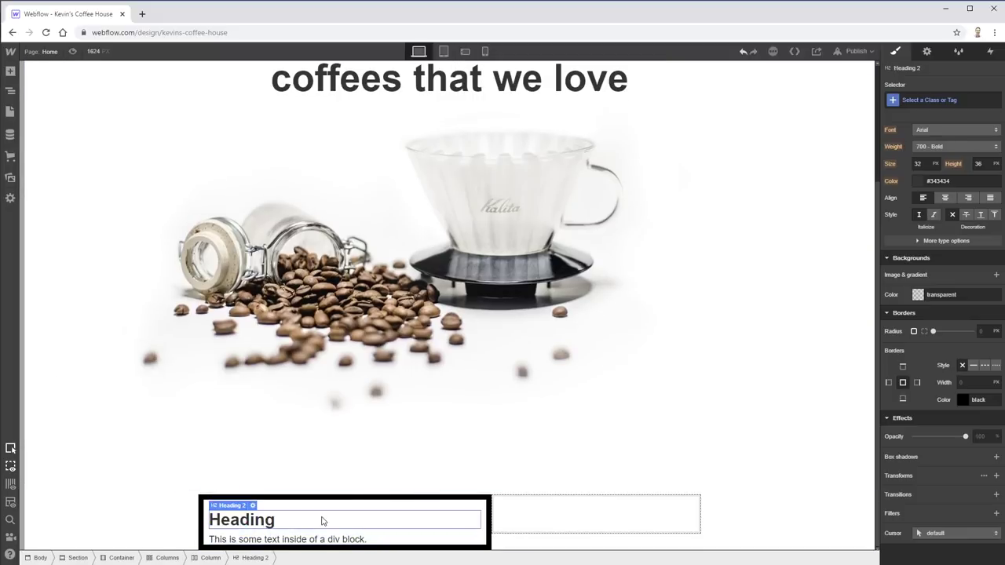
click(287, 534)
click(295, 530)
click(299, 541)
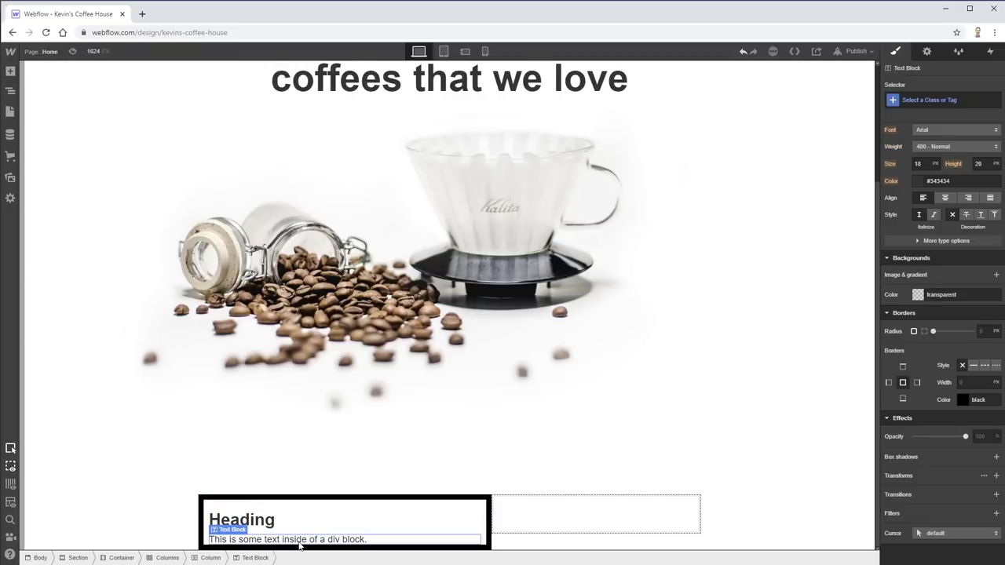
scroll(310, 546, down, 1)
scroll(342, 516, down, 1)
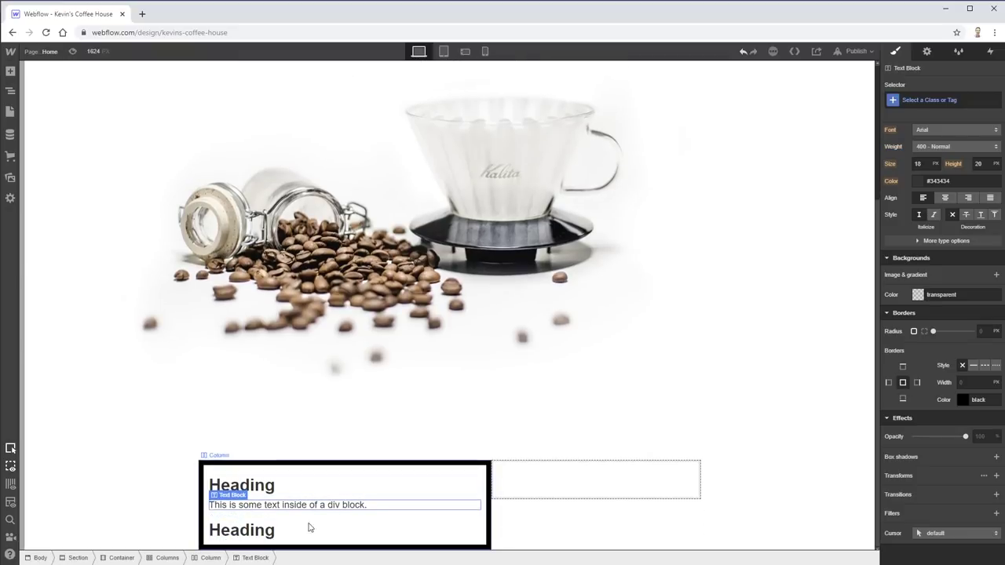
click(310, 527)
scroll(369, 526, down, 1)
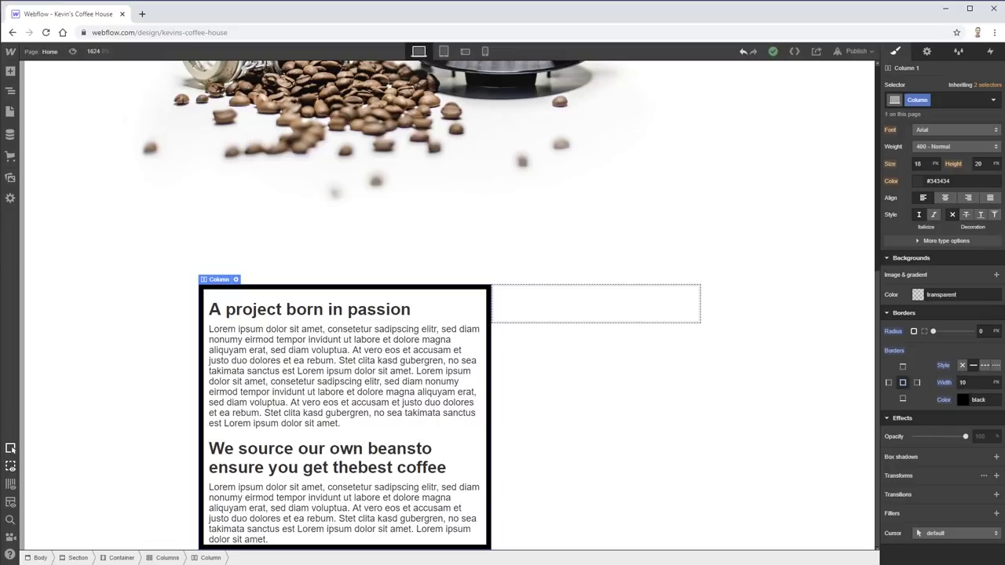
- Open the border colour picker and copy the dark blue #01627F from the Adobe XD design
click(961, 403)
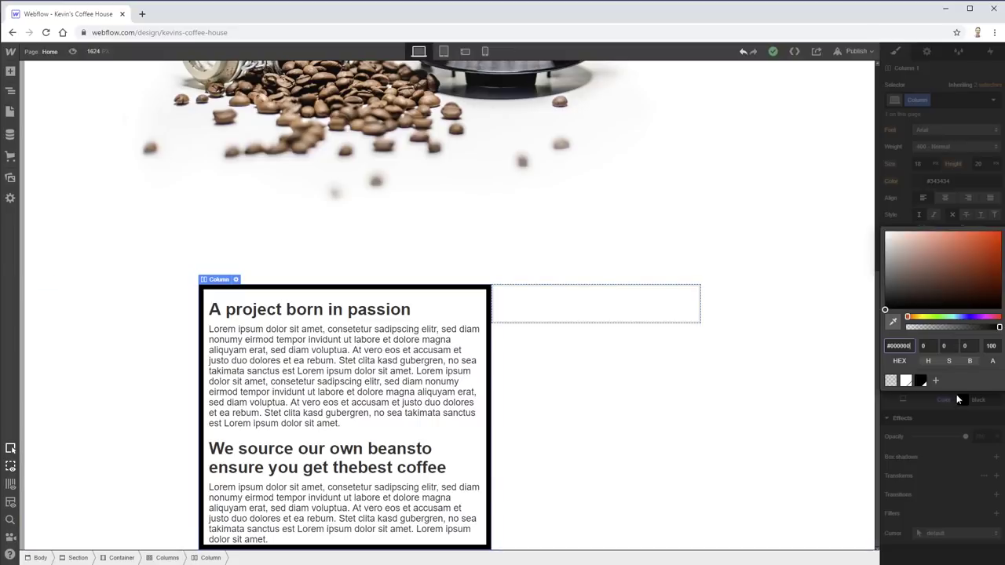
click(936, 381)
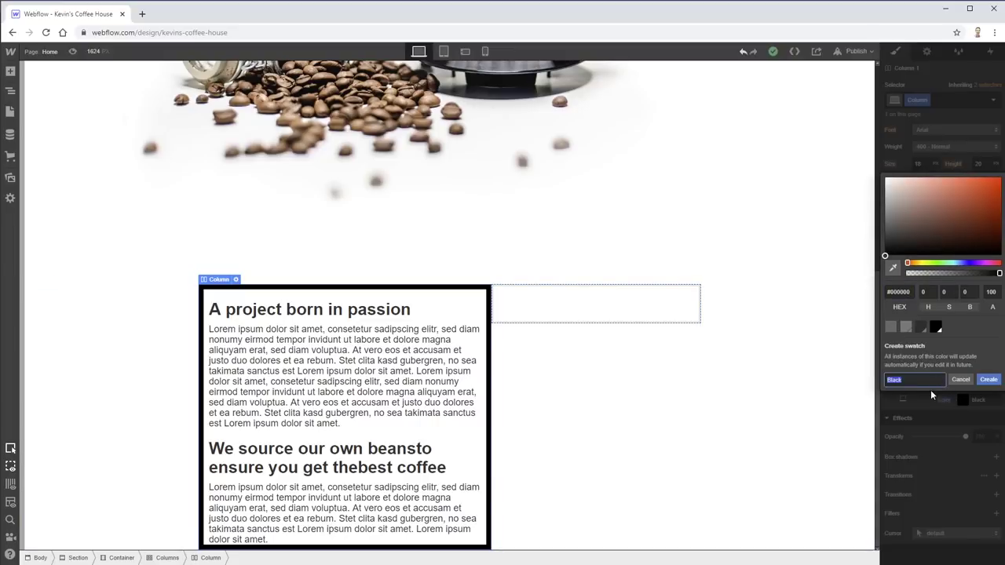
click(961, 381)
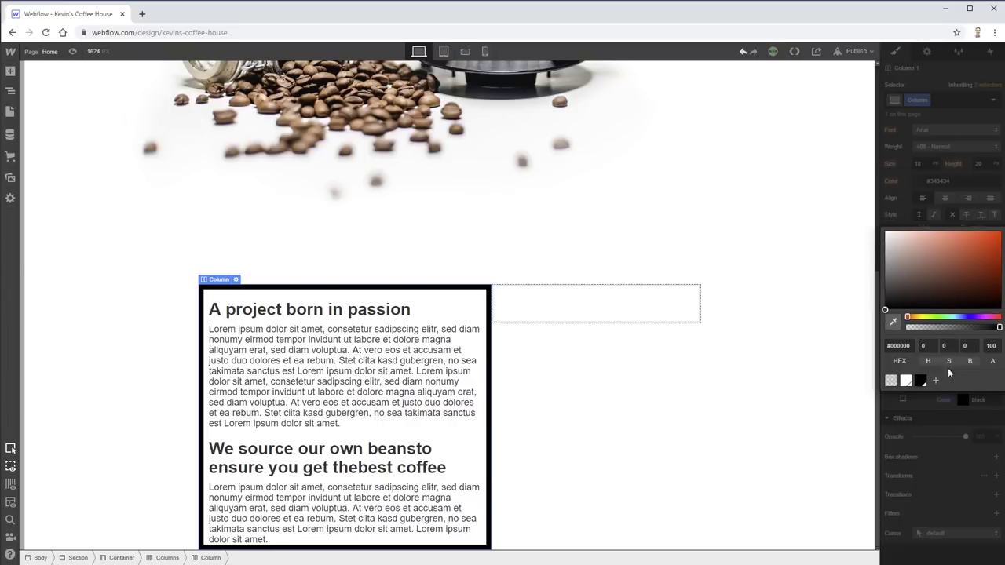
key(alt+Tab)
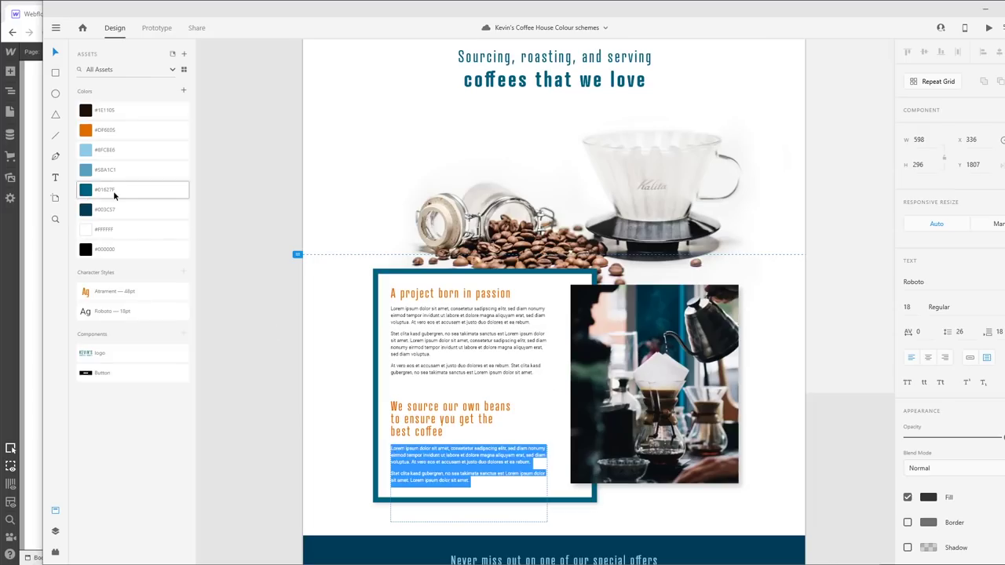
click(110, 194)
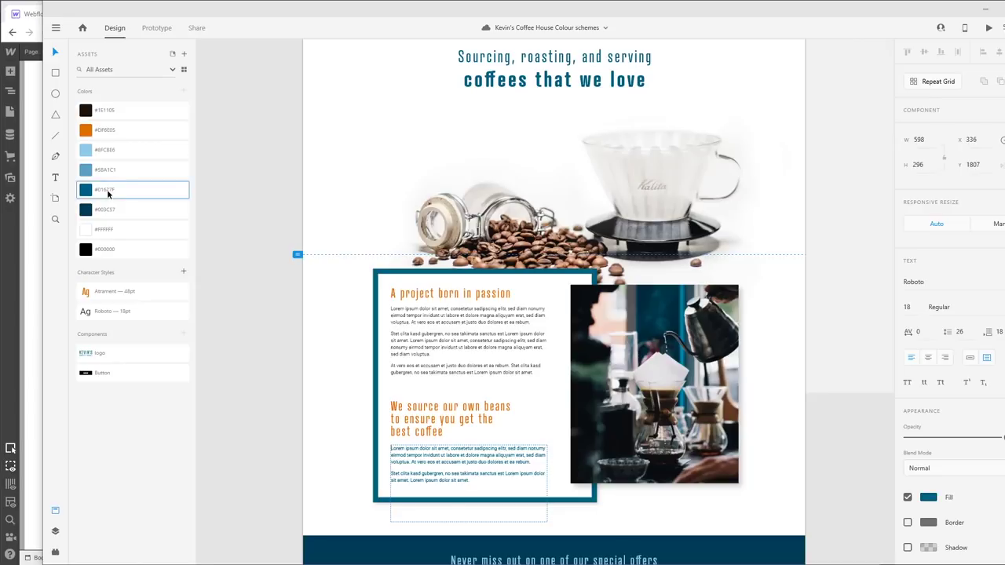
key(alt+Tab)
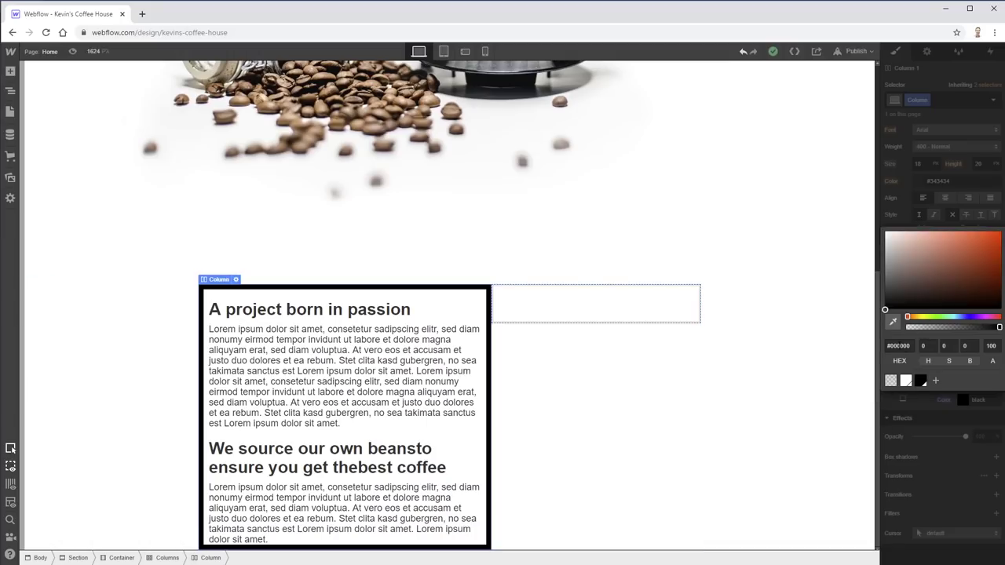
- Paste #01627F as the border colour and save it as the Dark Slate Grey swatch
click(899, 345)
text(#01627F)
click(936, 381)
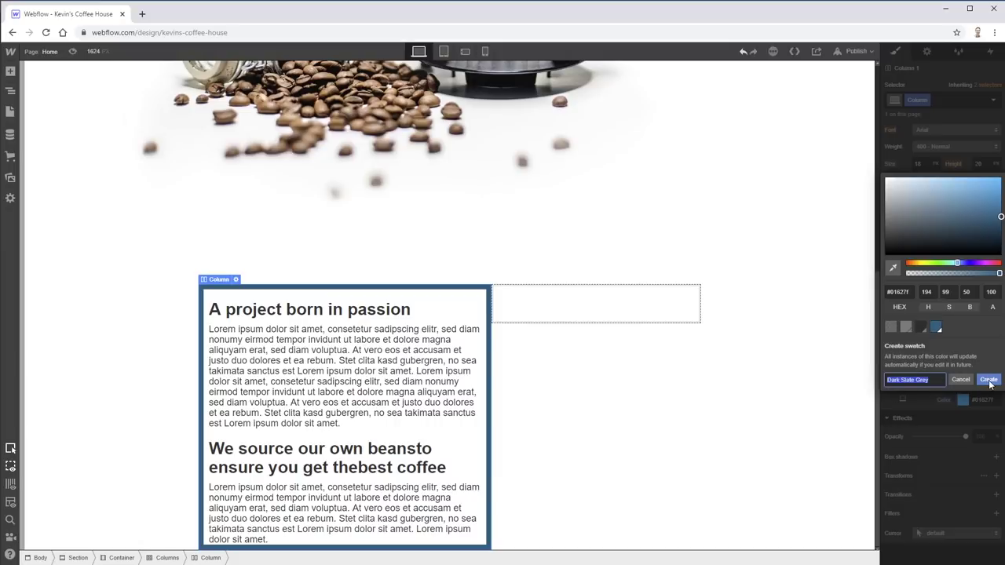
click(989, 380)
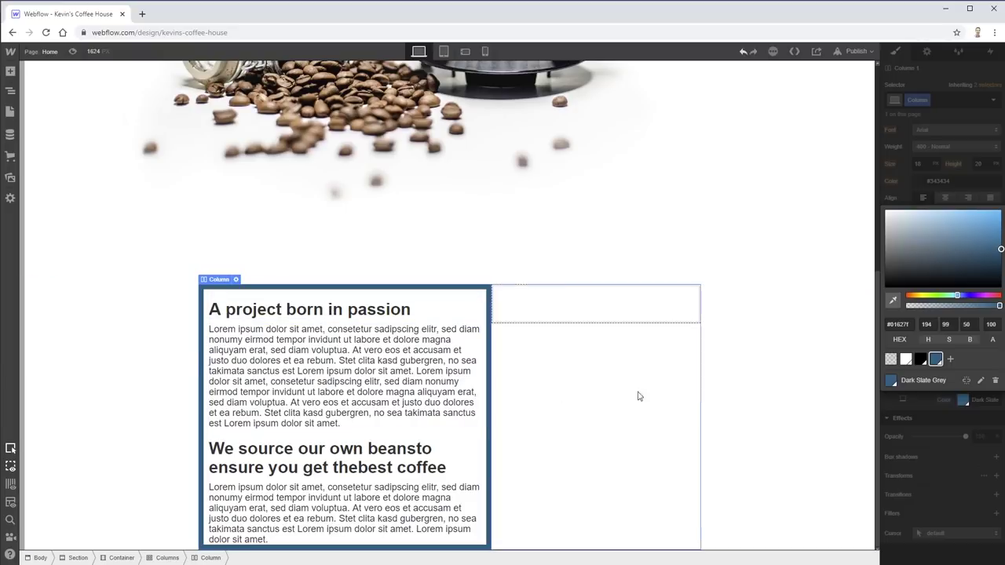
click(786, 252)
scroll(902, 172, up, 3)
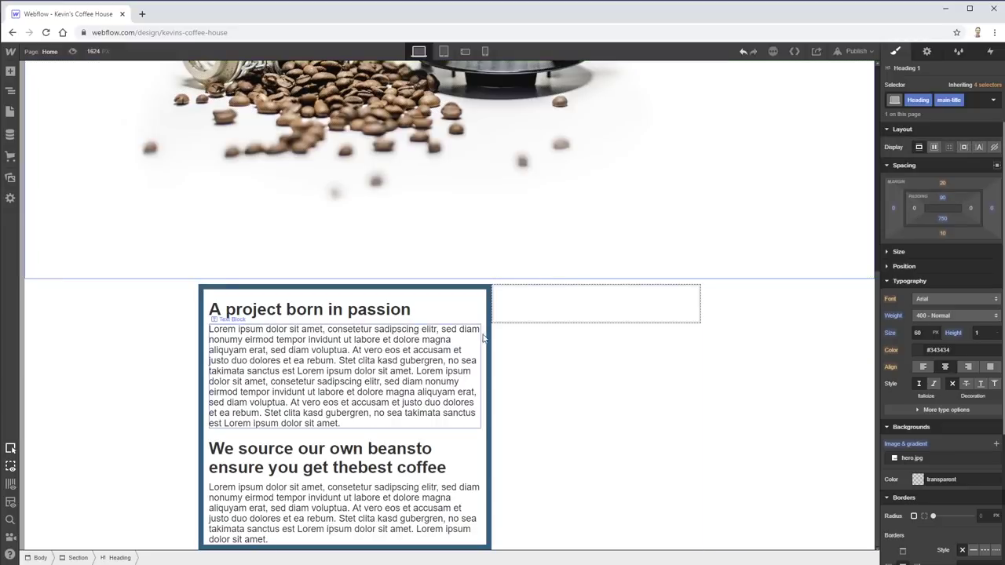
- Set the bordered column's top, bottom, left and right padding to 35 px
click(487, 340)
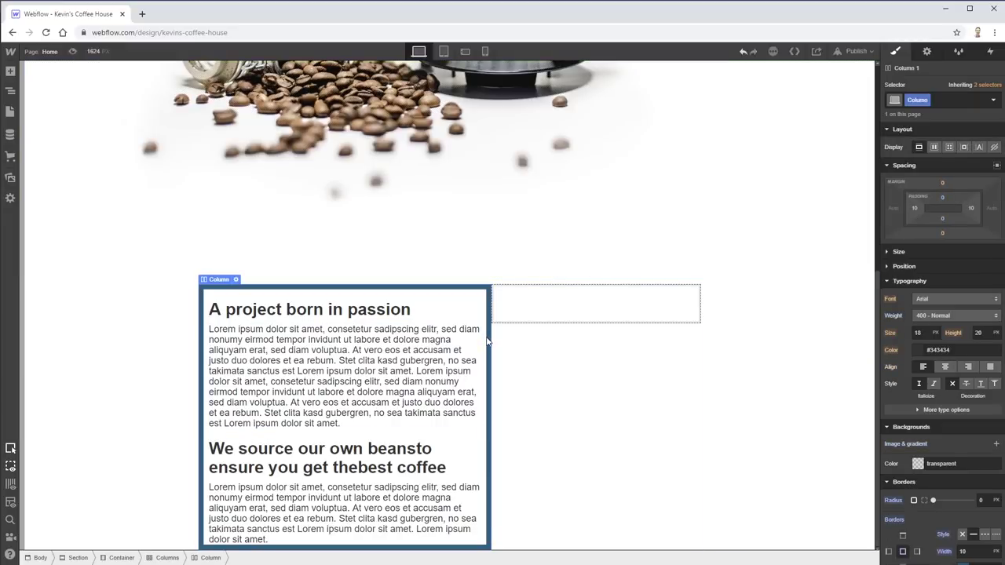
click(943, 197)
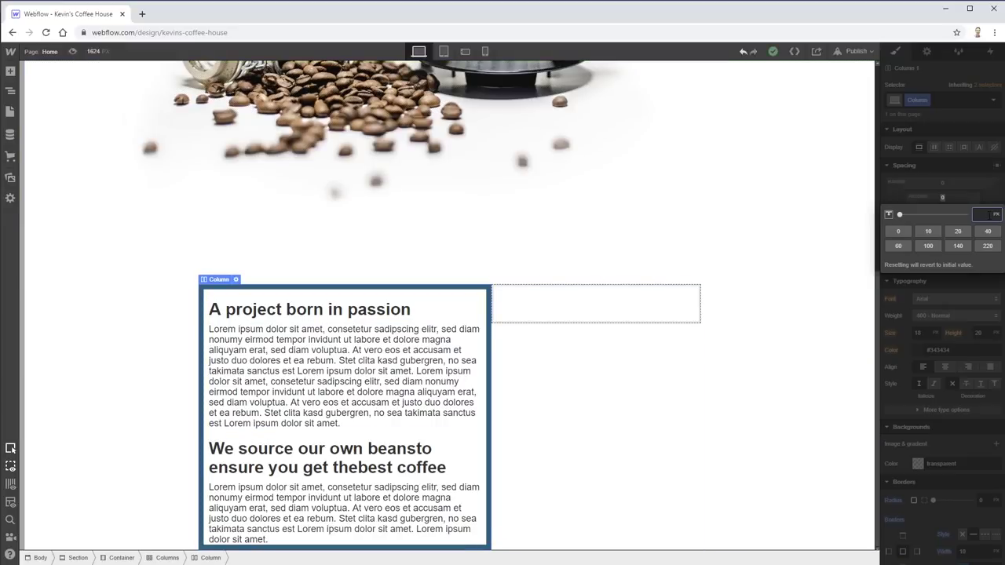
text(35)
key(Return)
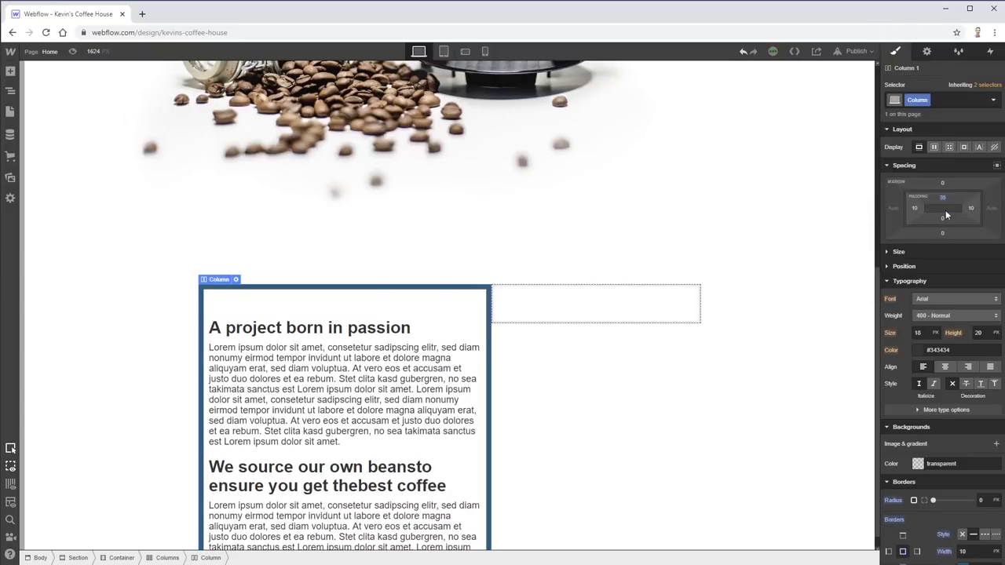
click(942, 218)
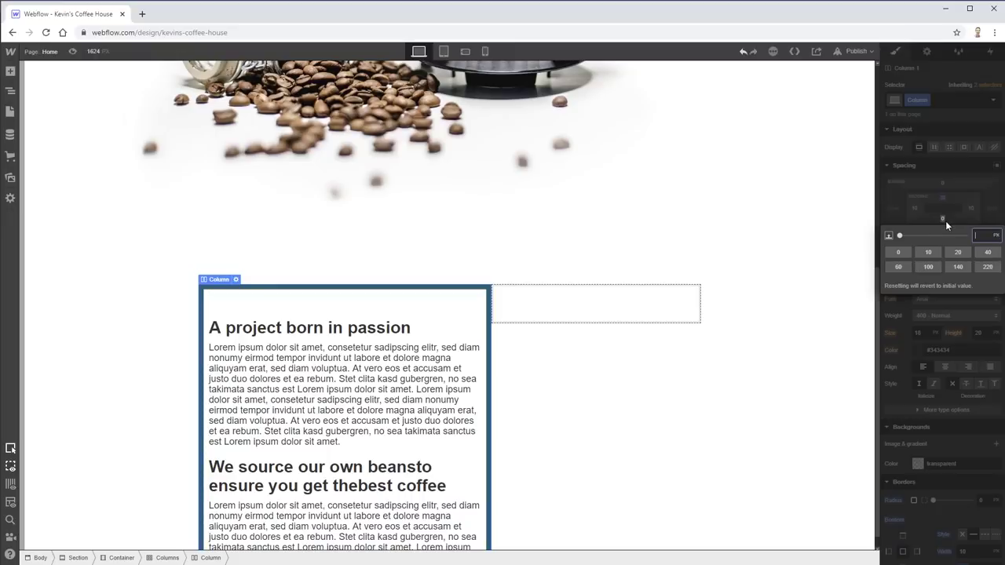
text(35)
key(shift+Return)
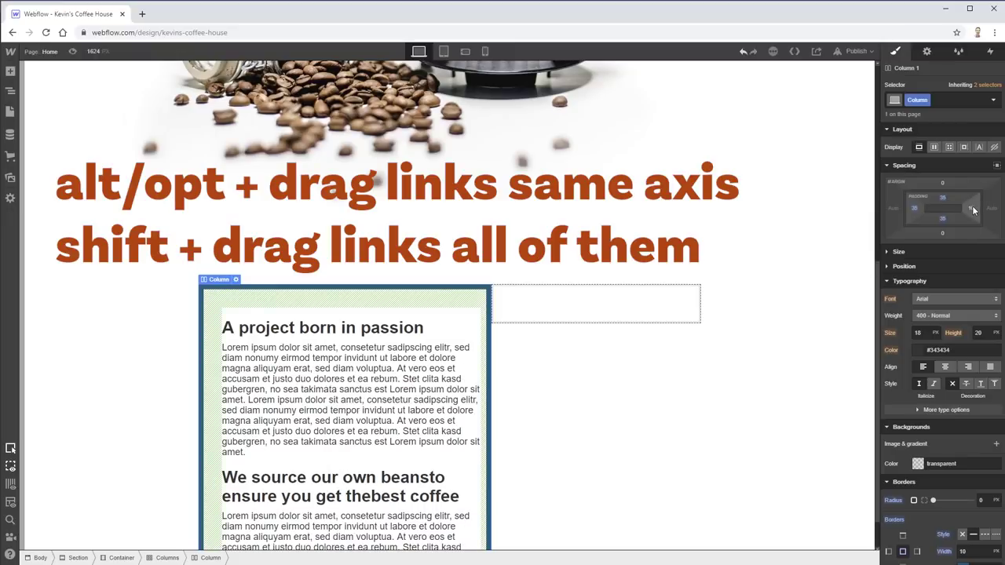
click(973, 209)
key(Escape)
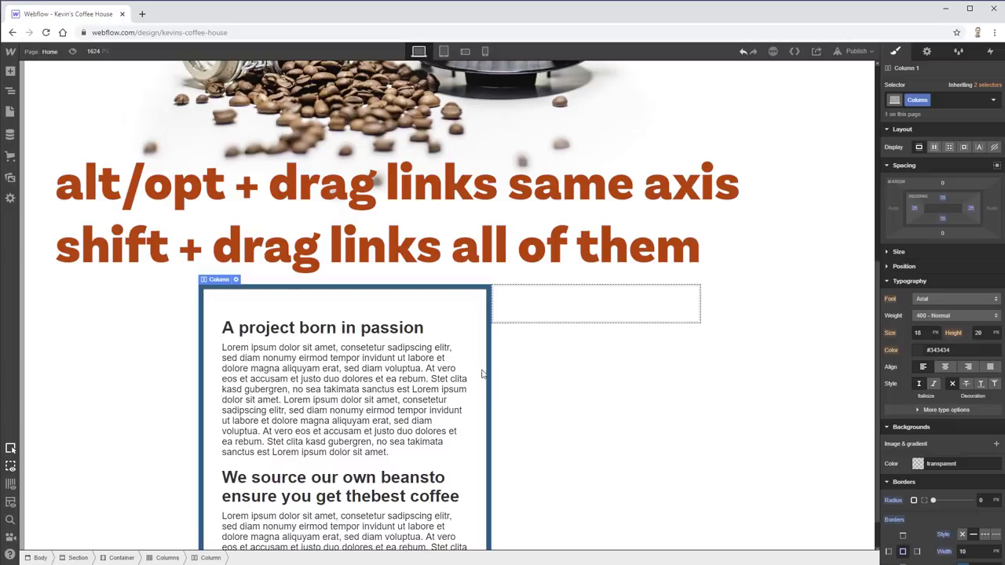
scroll(511, 346, down, 1)
click(568, 266)
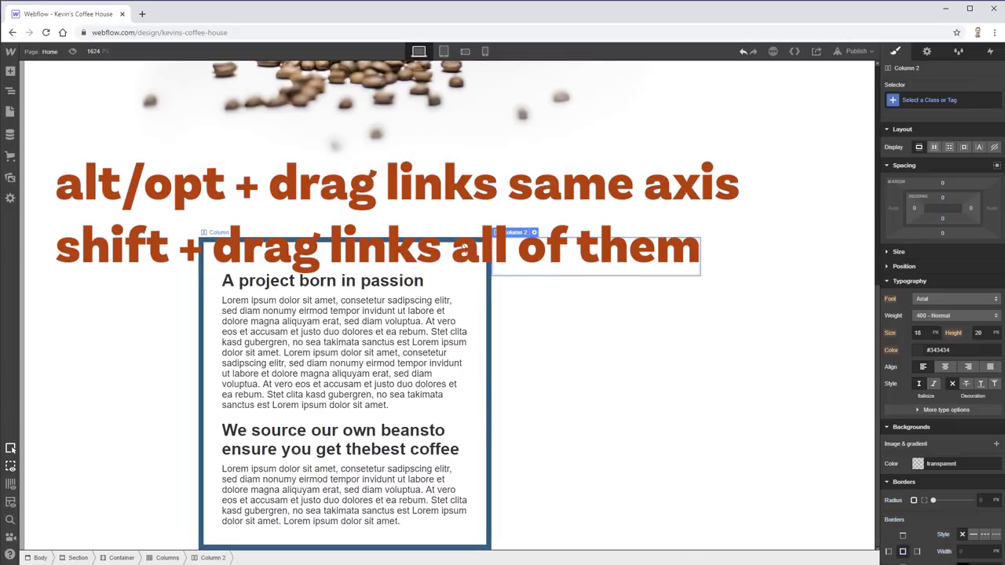
- Set the Columns row to Display Flex with Align center, then select Column 2
click(210, 361)
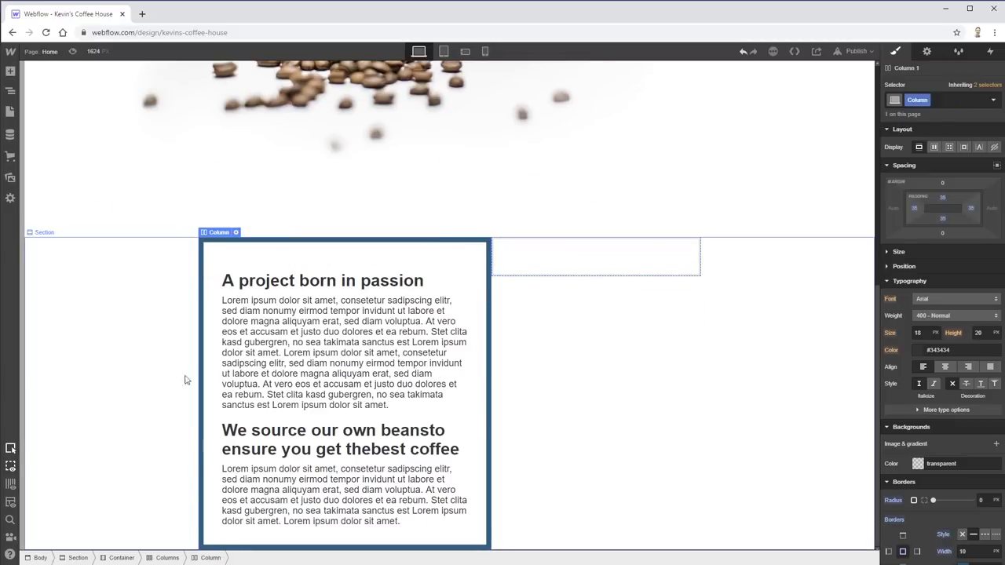
click(168, 559)
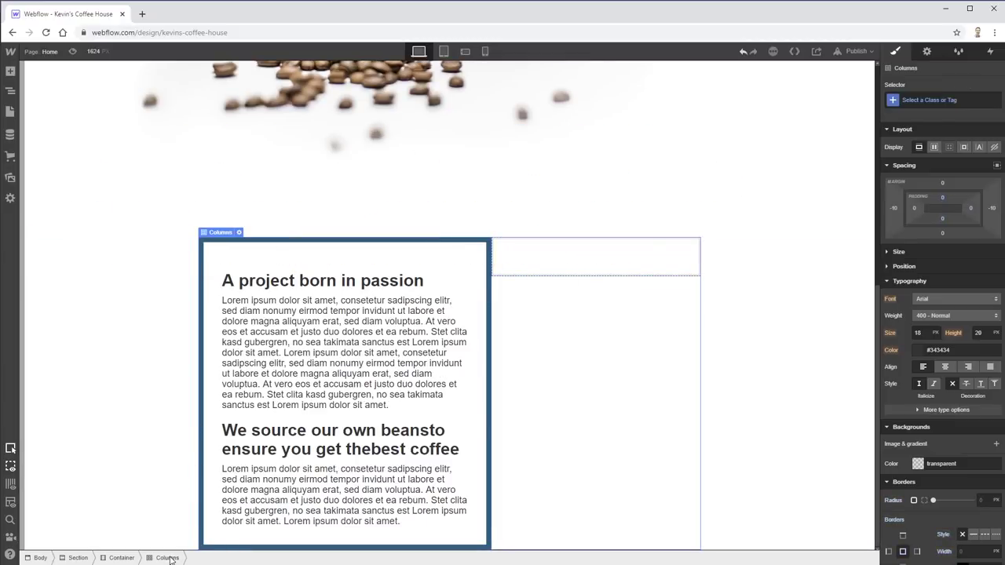
click(930, 147)
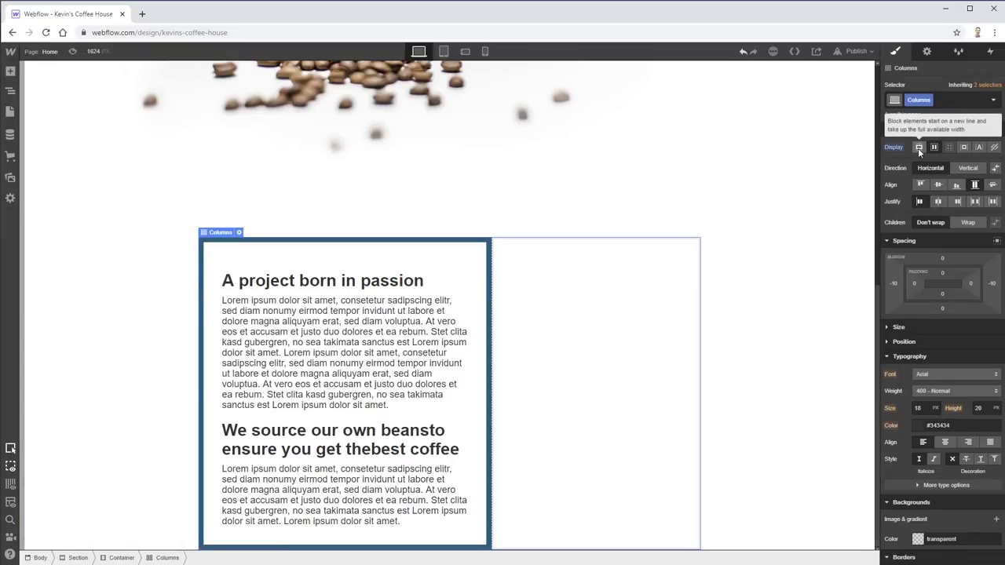
click(937, 185)
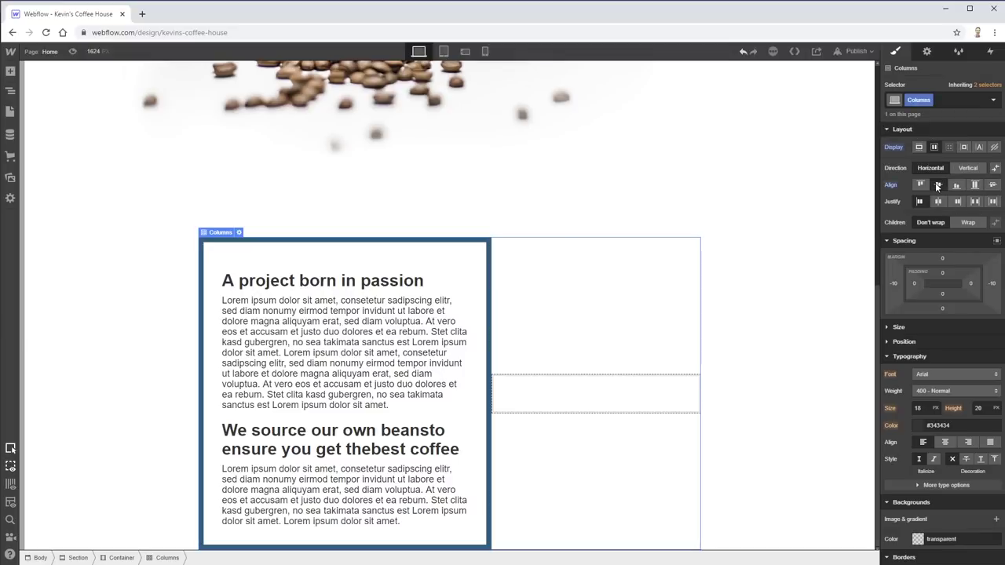
click(564, 395)
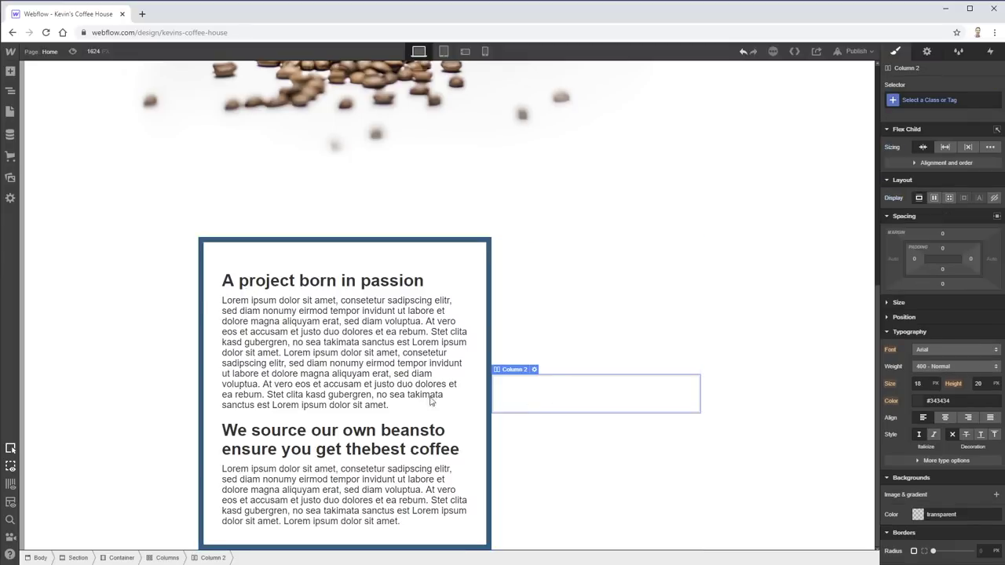
click(11, 70)
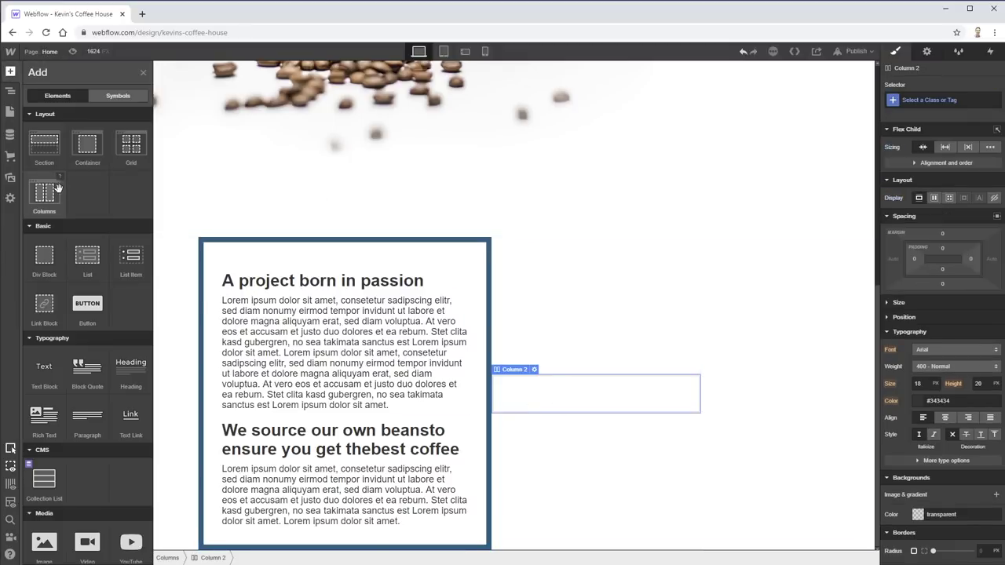
- Insert an image in the second column and upload pour.jpg as its picture
scroll(77, 385, down, 4)
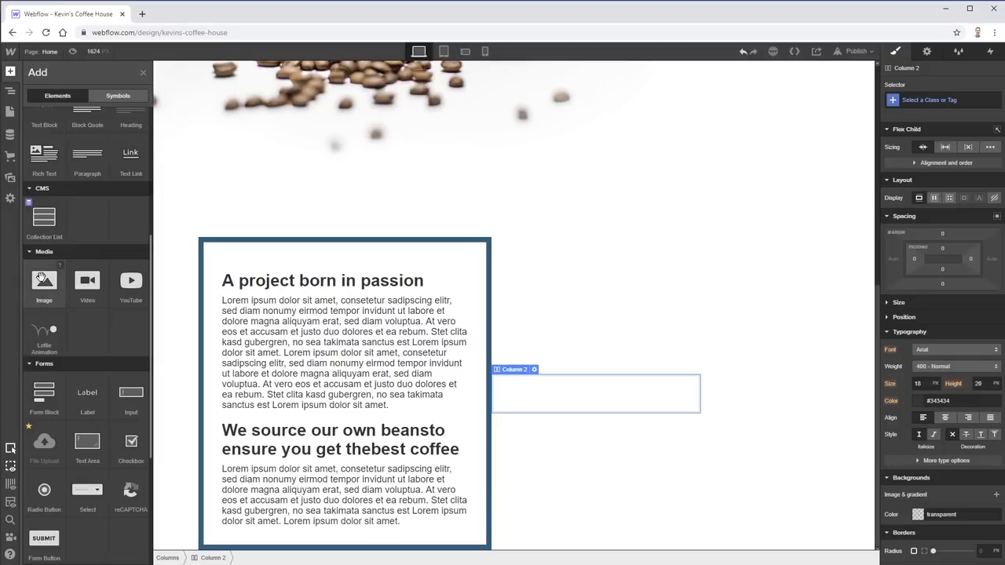
drag(44, 275, 534, 393)
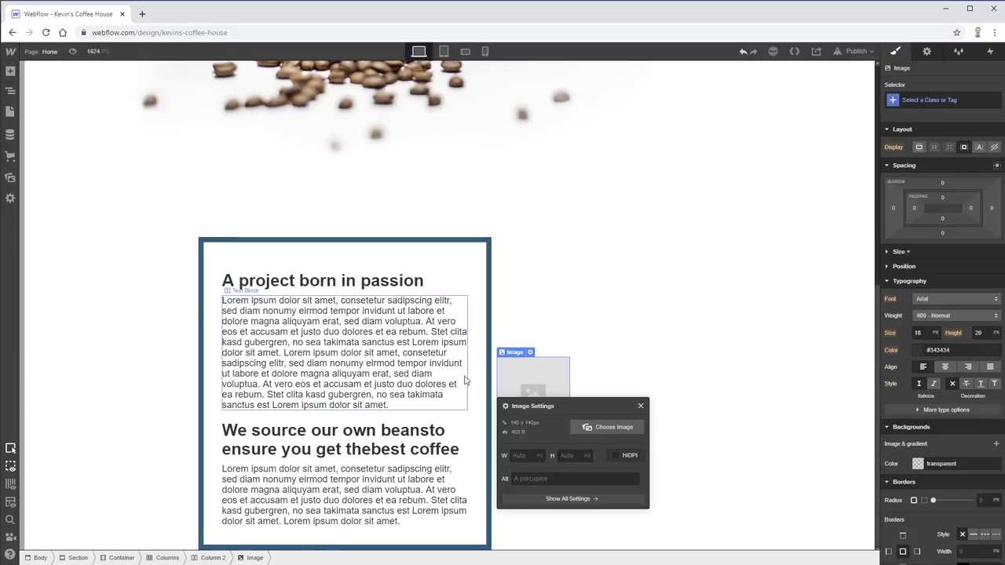
click(606, 428)
click(48, 149)
click(85, 151)
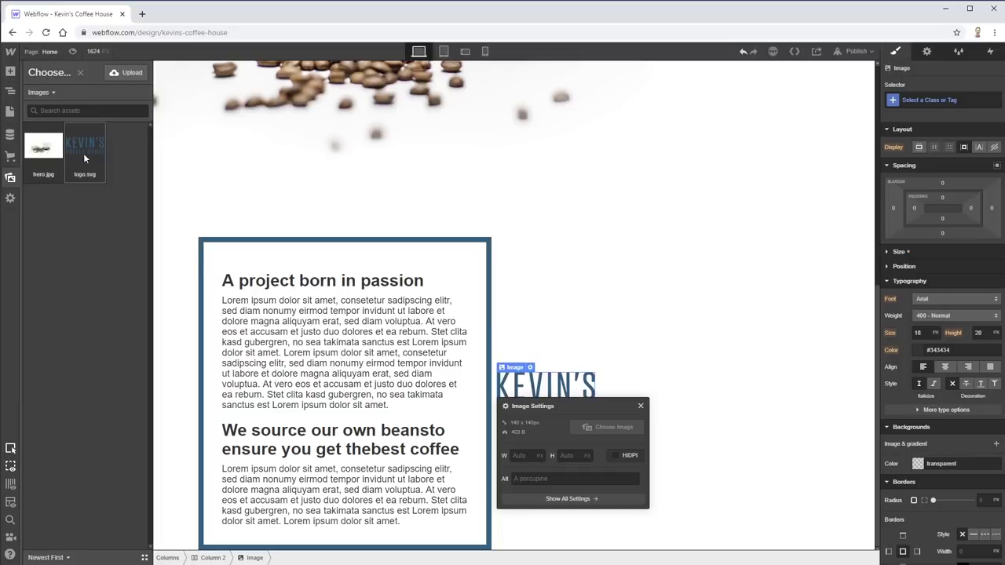
click(116, 74)
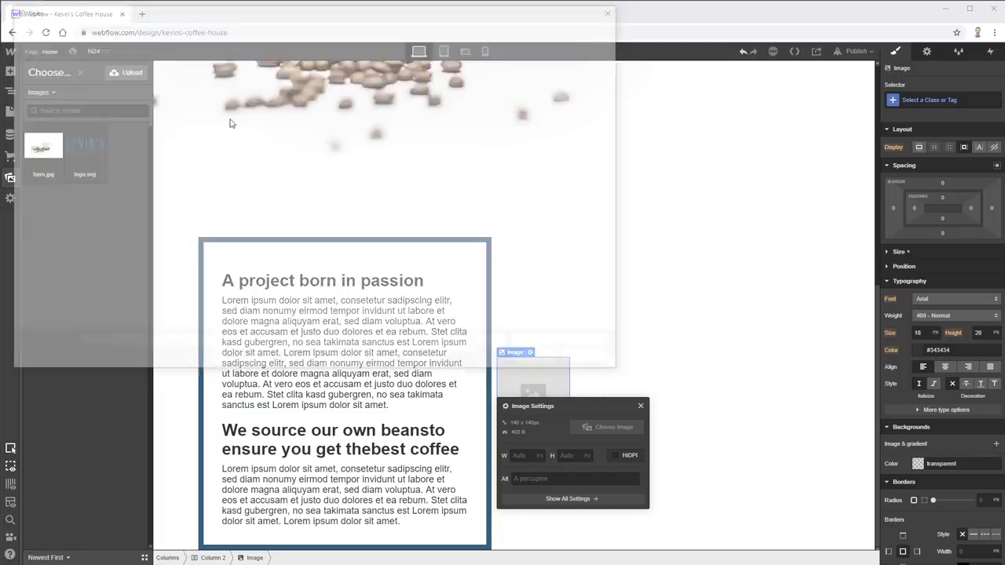
click(236, 85)
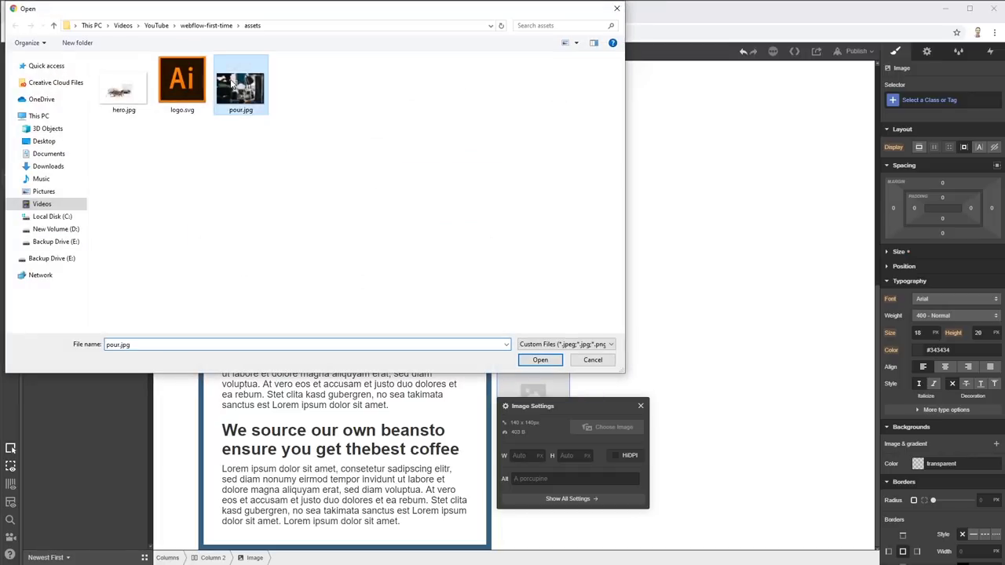
click(541, 359)
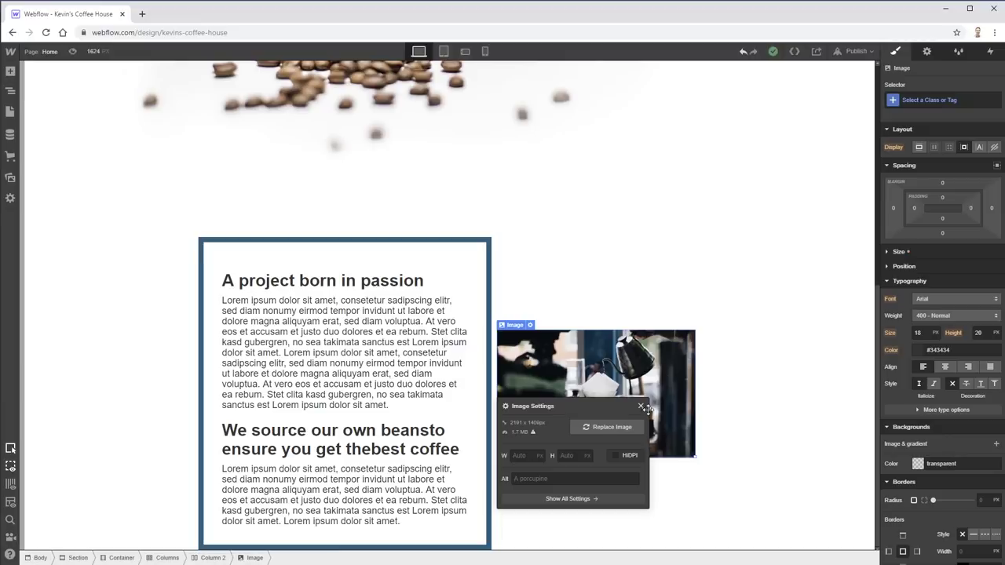
- Give the image the alt text "Pouring a coffee" and show all its settings
click(548, 480)
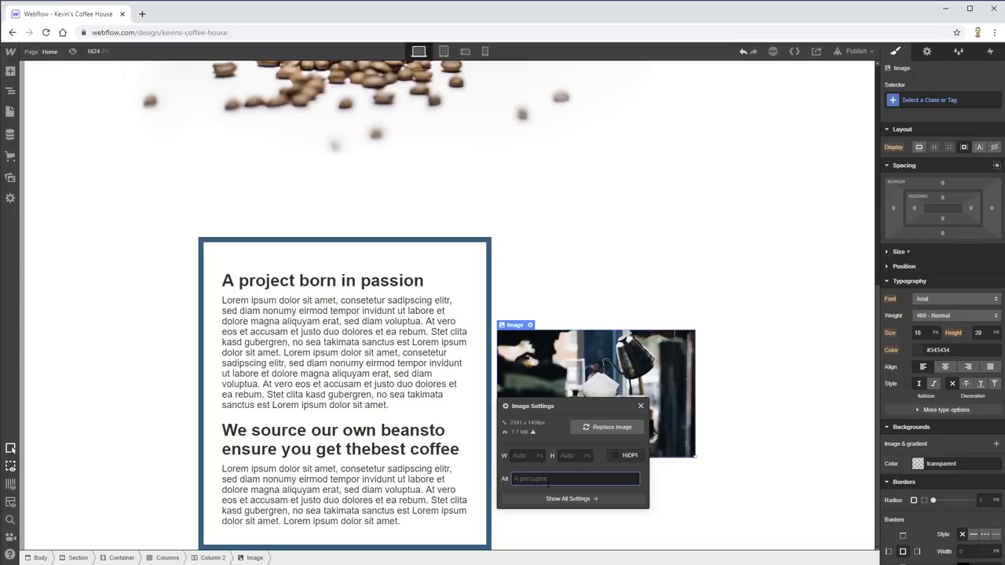
text(Pouring a coffee)
mouse_move(533, 437)
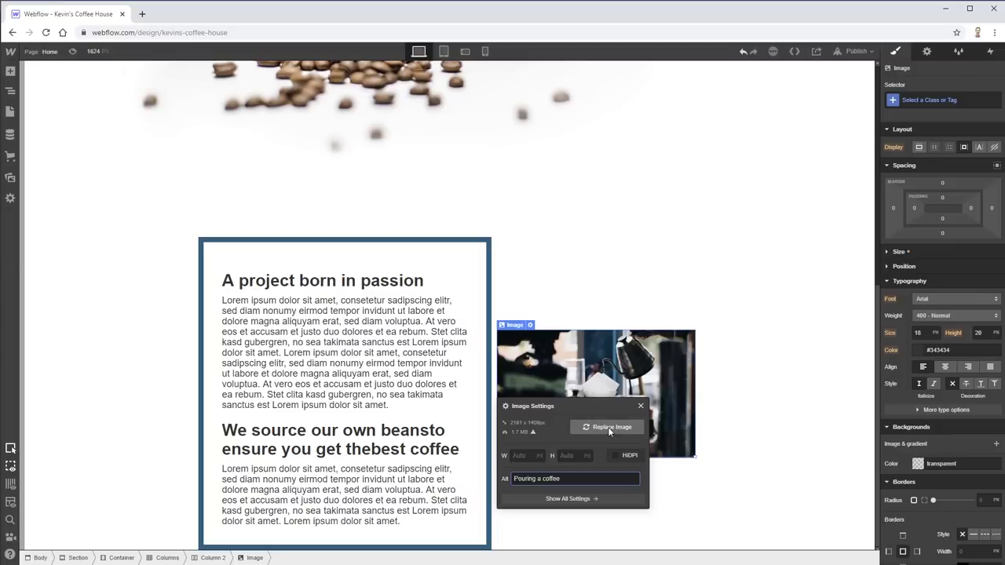
drag(519, 406, 538, 203)
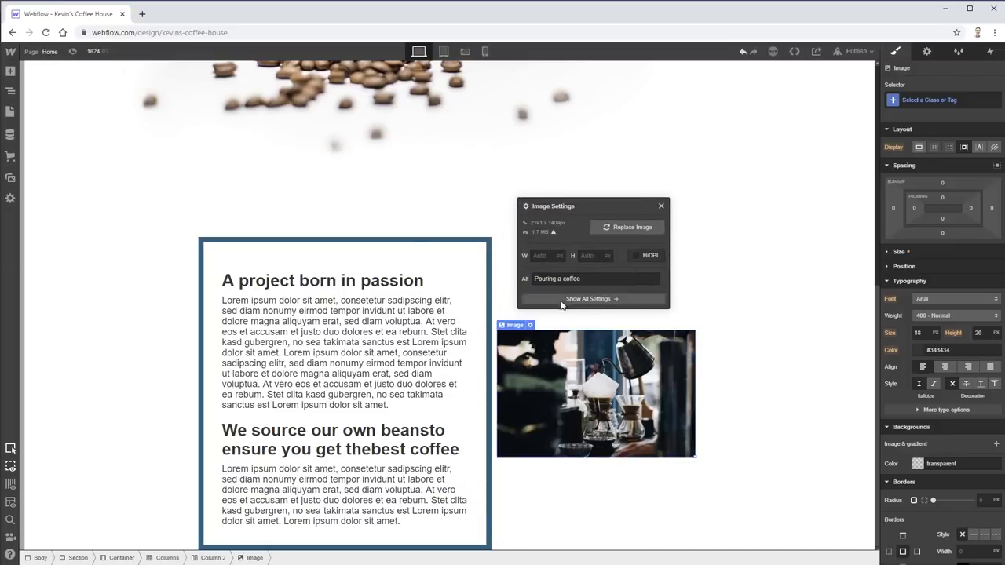
click(566, 299)
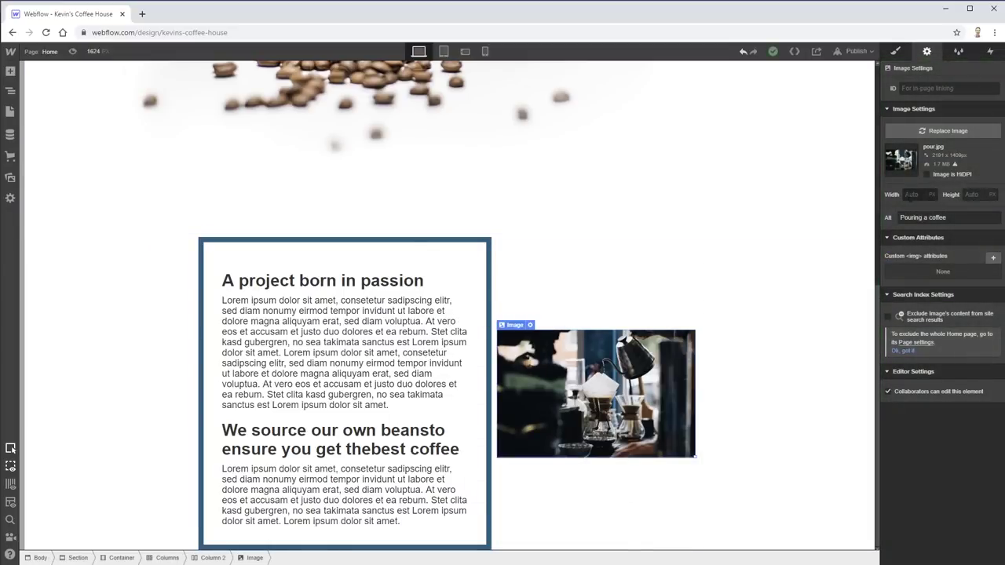
- Try 70% width and 70 px and 500 px heights, then reset the height to Auto
click(915, 195)
text(70%)
key(BackSpace)
key(Tab)
text(70)
scroll(774, 271, down, 5)
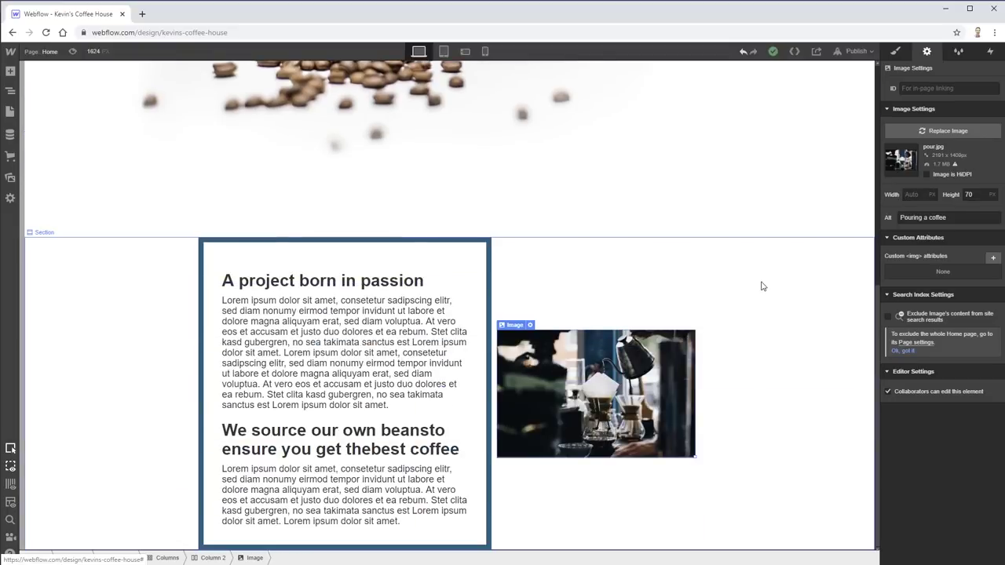
click(992, 194)
click(990, 204)
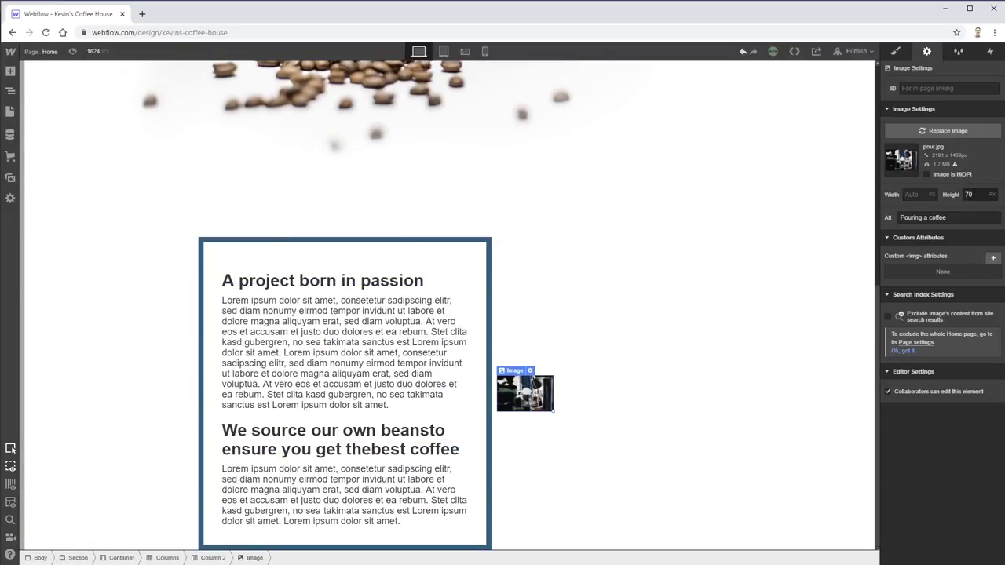
double_click(969, 195)
text(500)
click(915, 195)
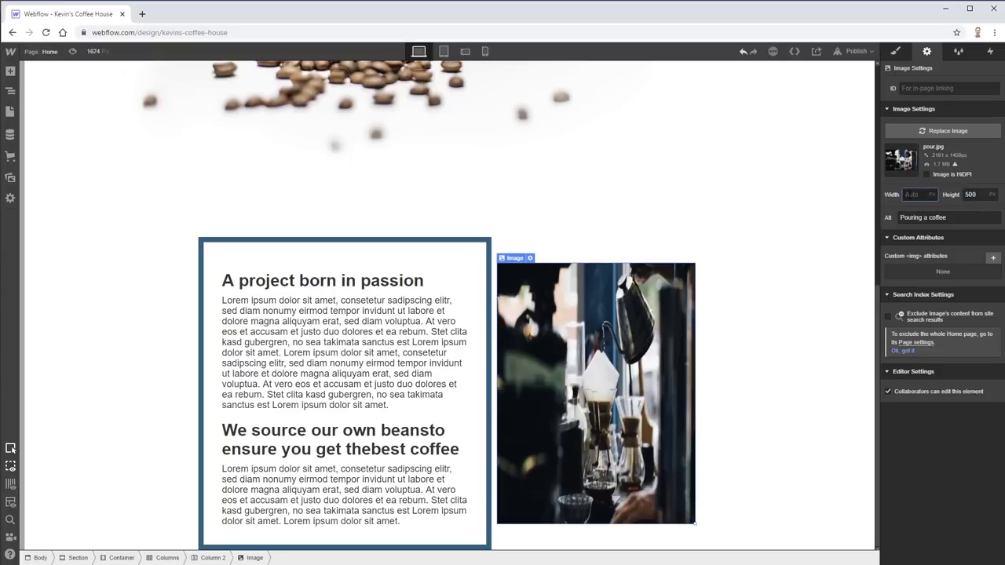
double_click(970, 195)
key(BackSpace)
key(Return)
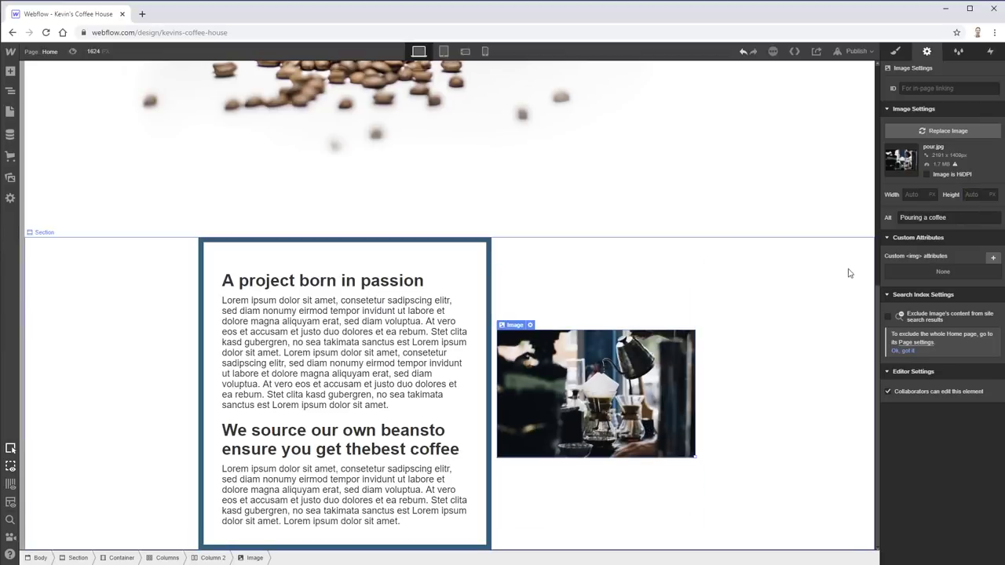
key(s)
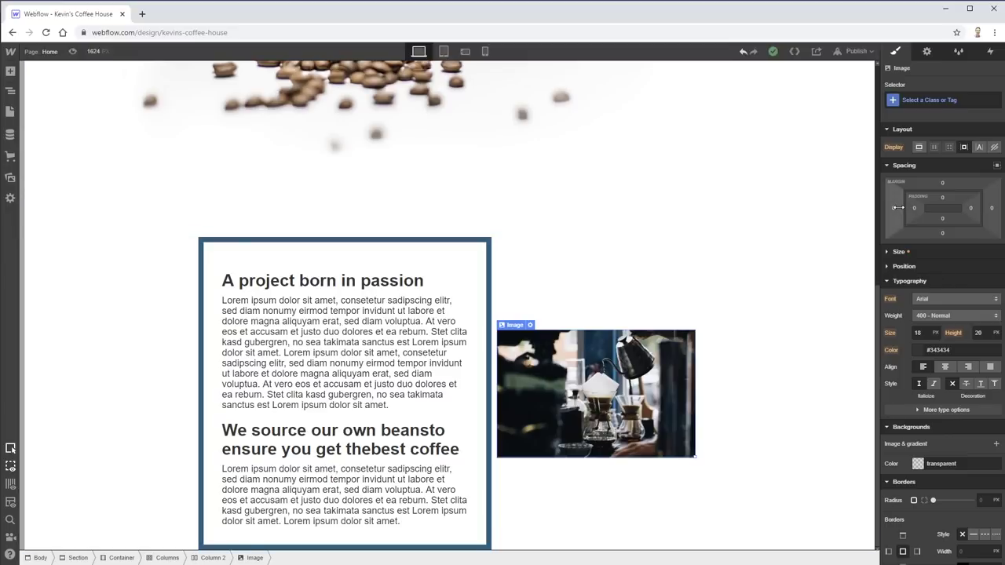
- Select Column 2, the column holding the coffee image, in the breadcrumb bar
click(210, 558)
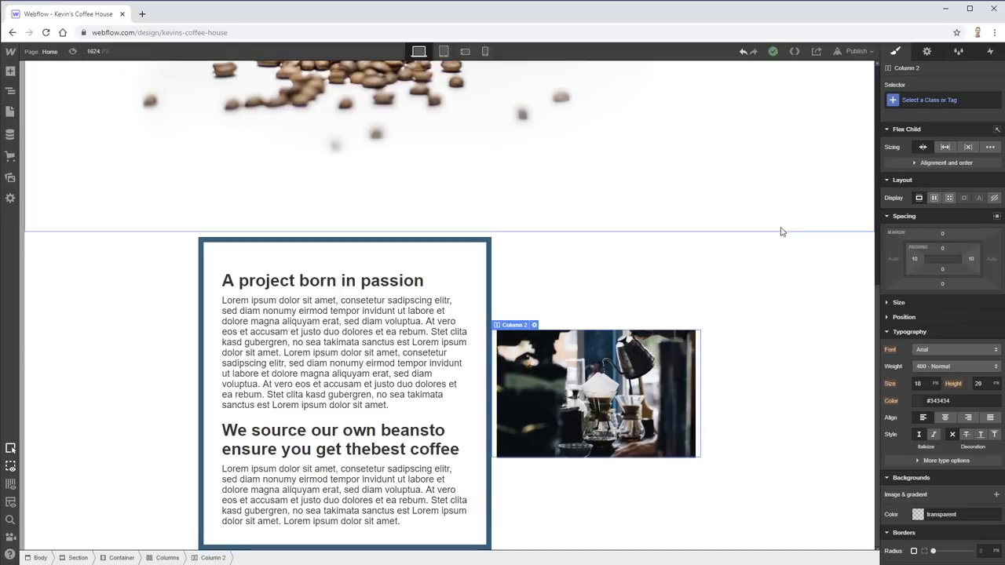
key(alt+Tab)
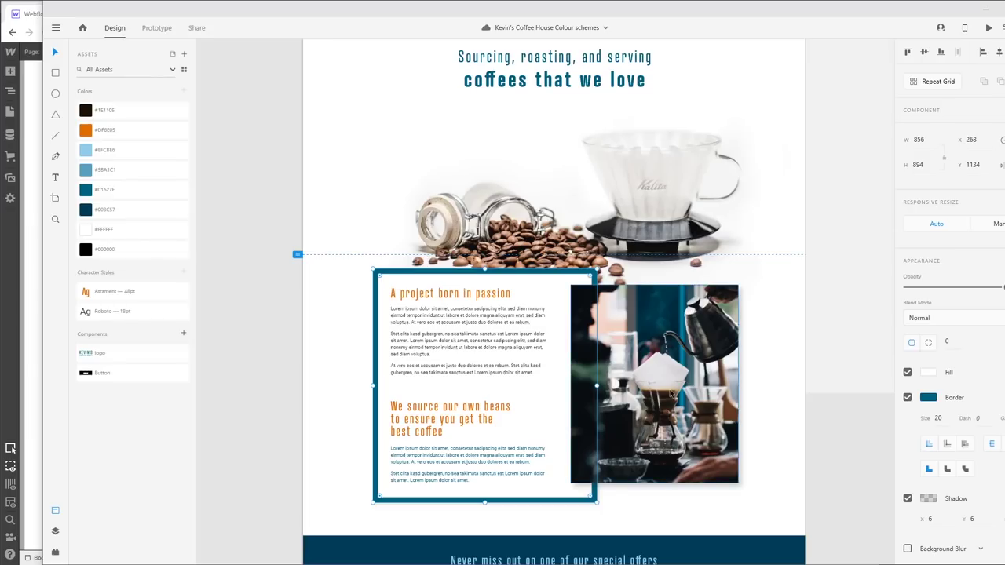
- Check the coffee photo's 12 by 12 drop shadow in Adobe XD and save the mockup
click(685, 382)
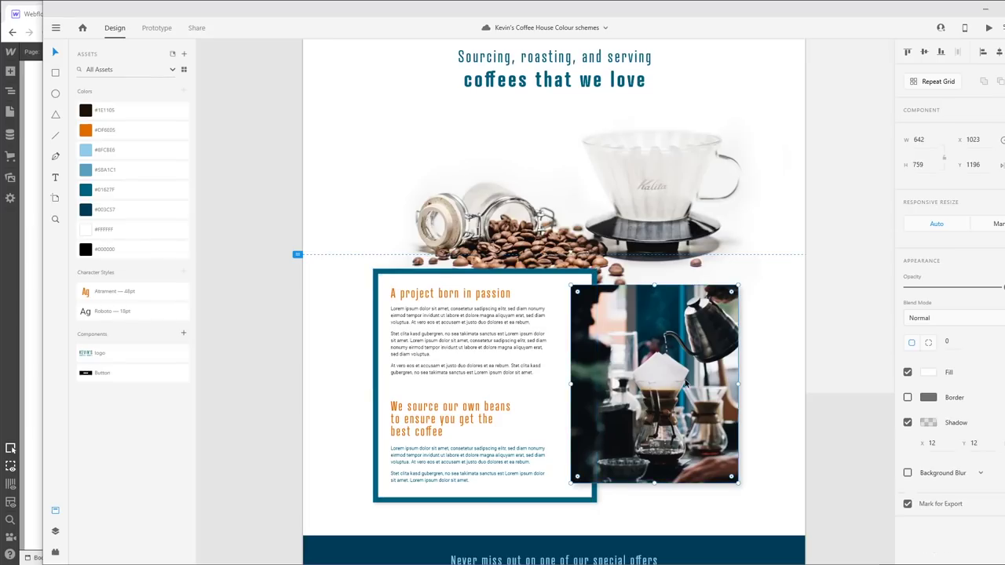
key(ctrl+z)
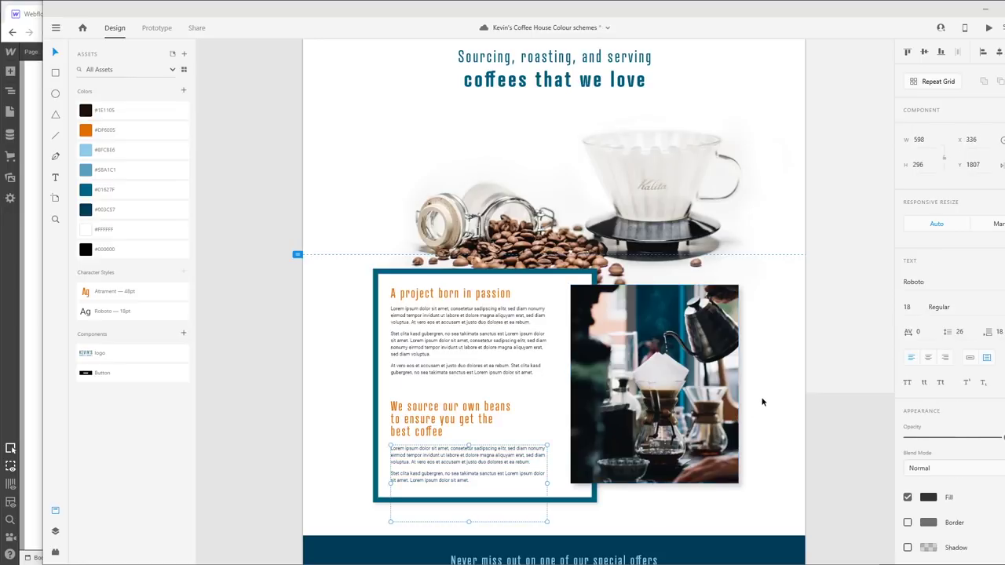
click(705, 407)
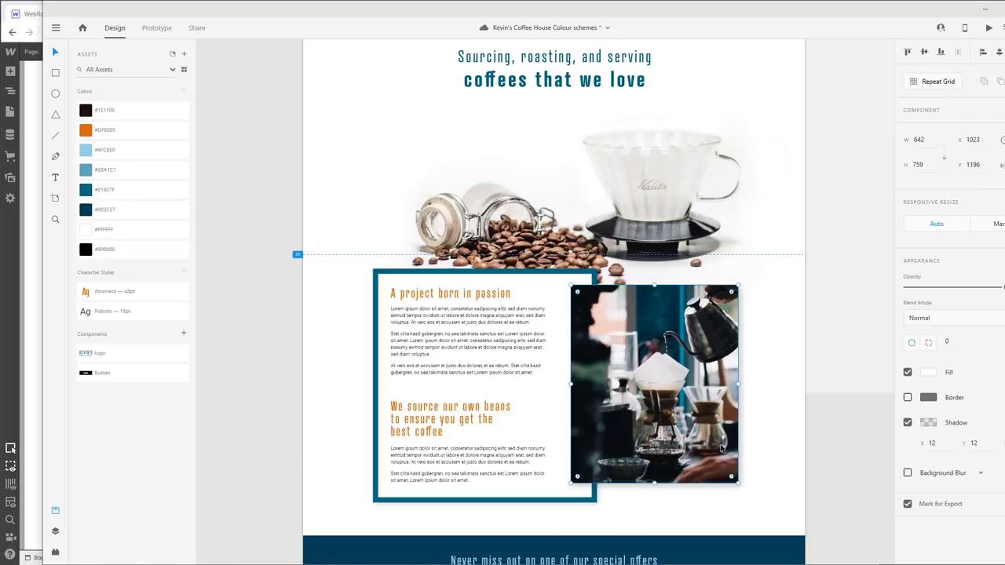
key(ctrl+s)
key(alt+Tab)
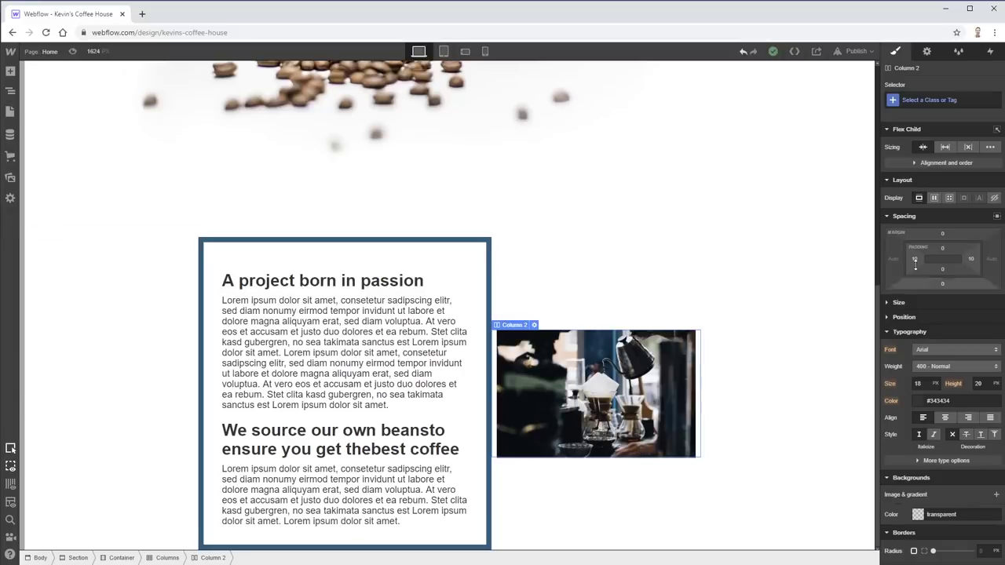
- Offset the image column's position 22 px left so it overlaps the text column
drag(915, 266, 945, 270)
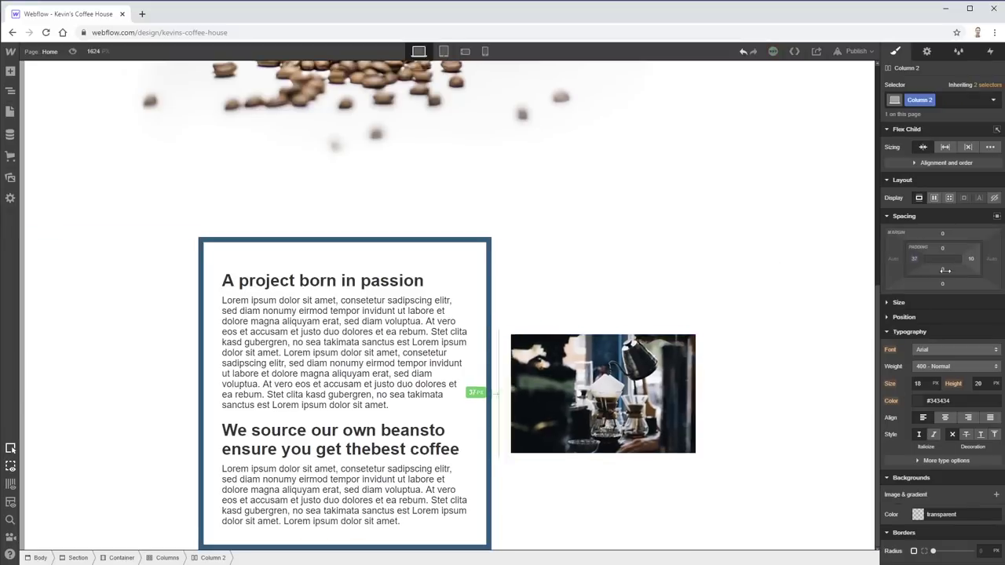
key(ctrl+z)
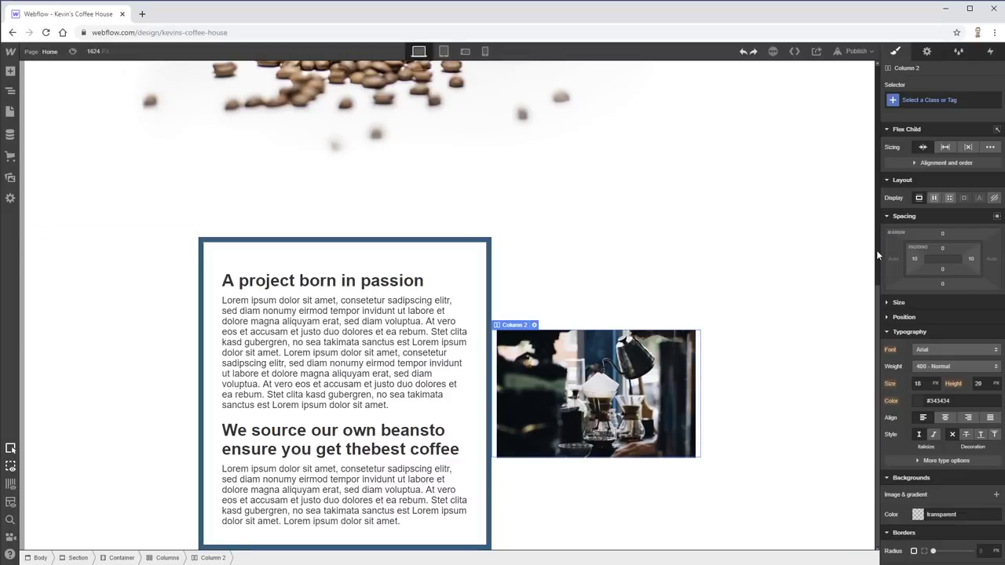
click(886, 317)
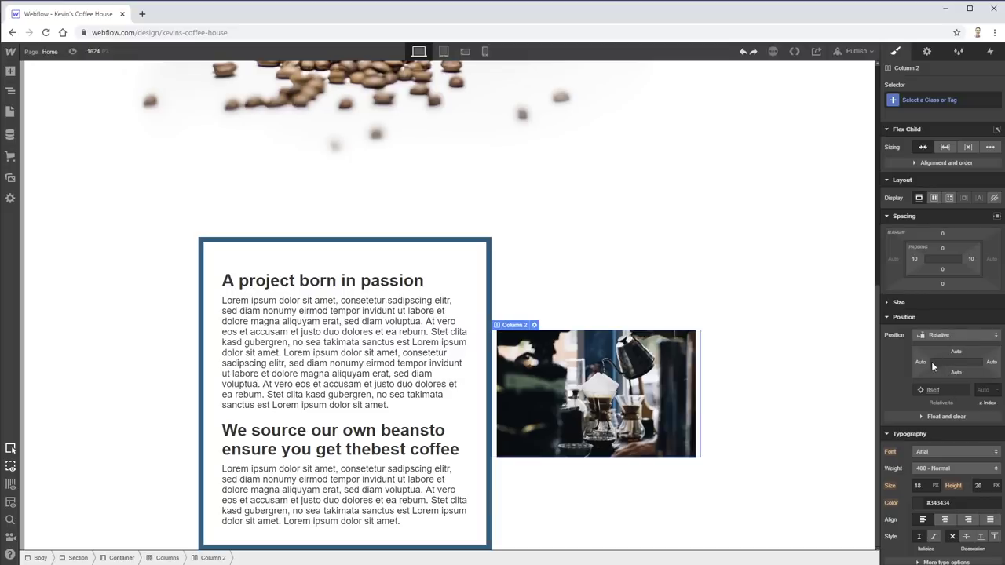
drag(920, 365, 876, 360)
- Give the bordered text column 78 px of right padding
click(341, 306)
click(492, 254)
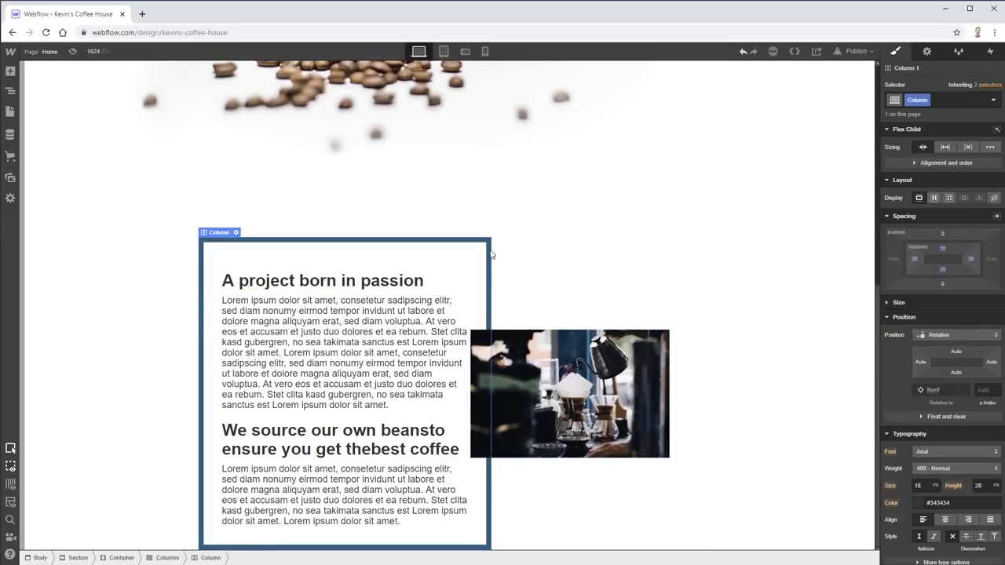
click(969, 263)
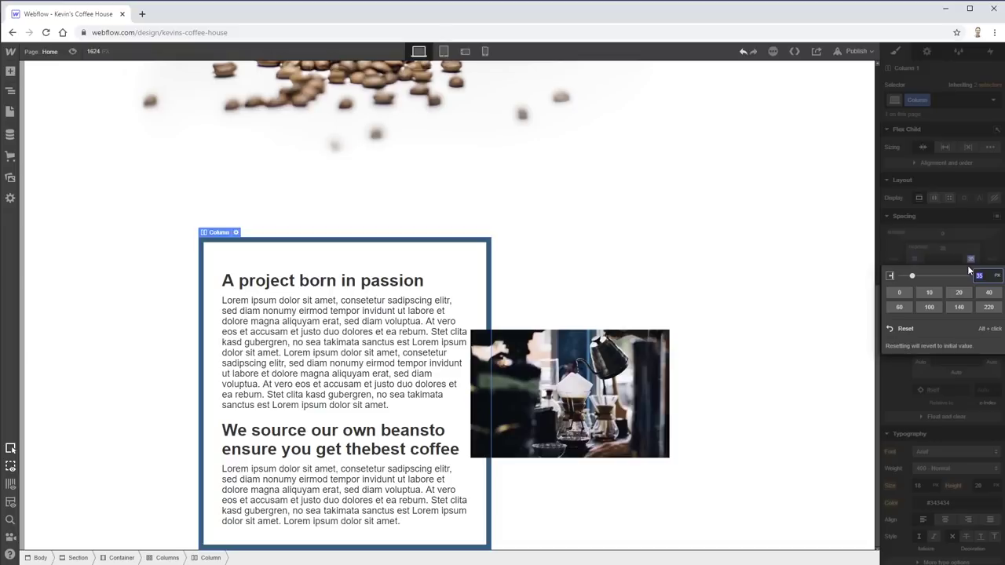
drag(969, 264, 901, 259)
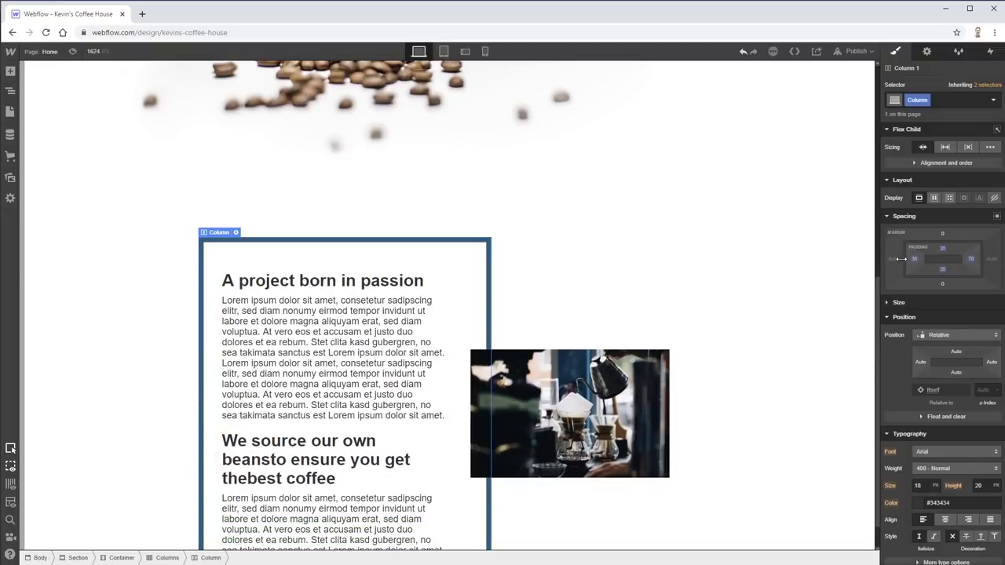
click(628, 429)
scroll(904, 377, down, 3)
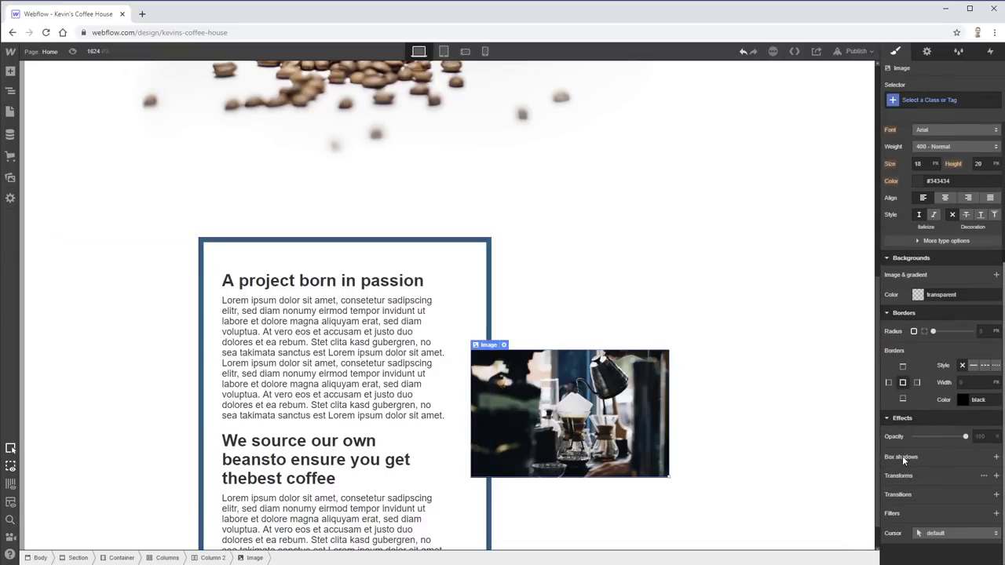
- Add an outer box shadow to the coffee image with a mostly transparent colour and 10 px blur
click(996, 456)
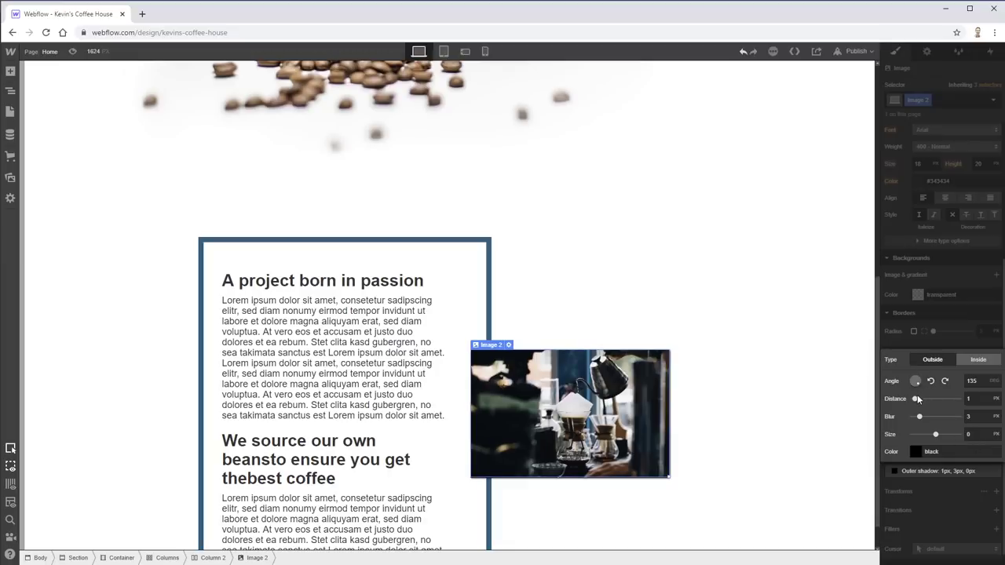
drag(915, 398, 936, 435)
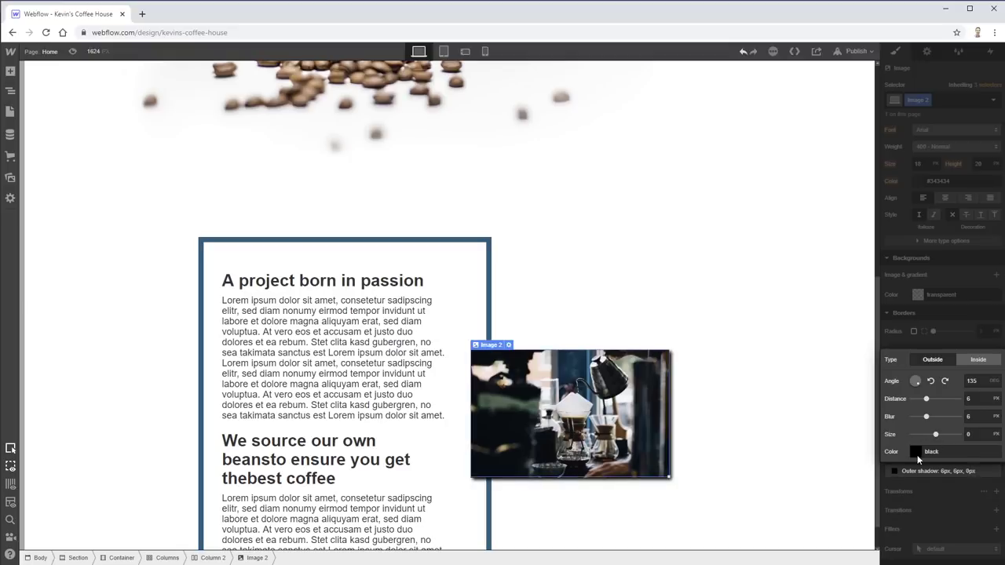
click(917, 452)
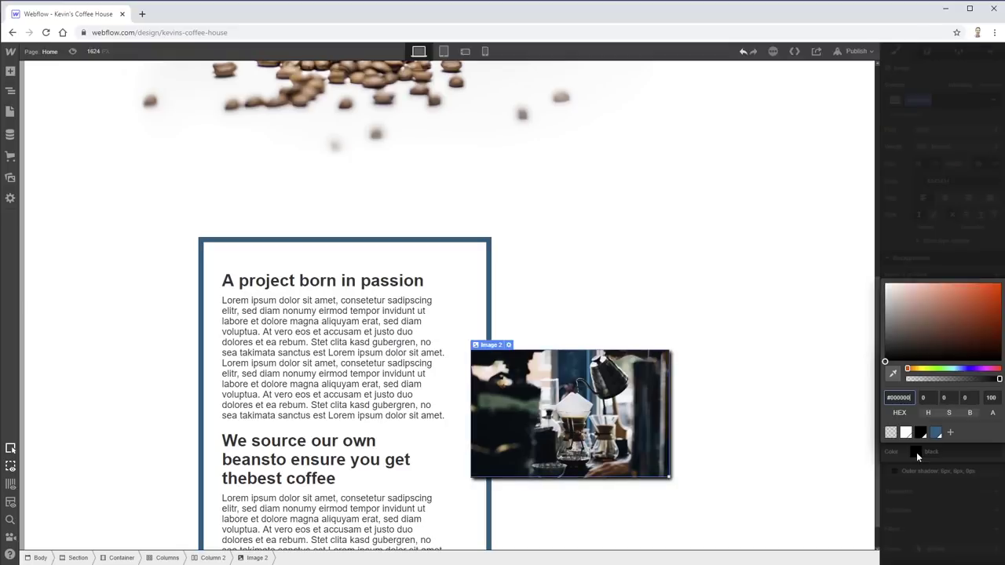
drag(952, 380, 935, 382)
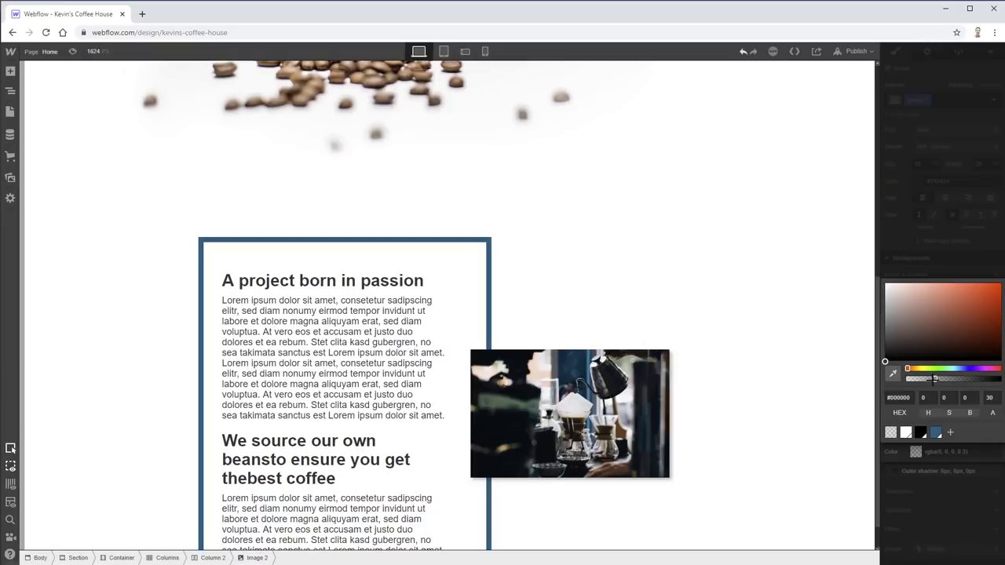
click(903, 452)
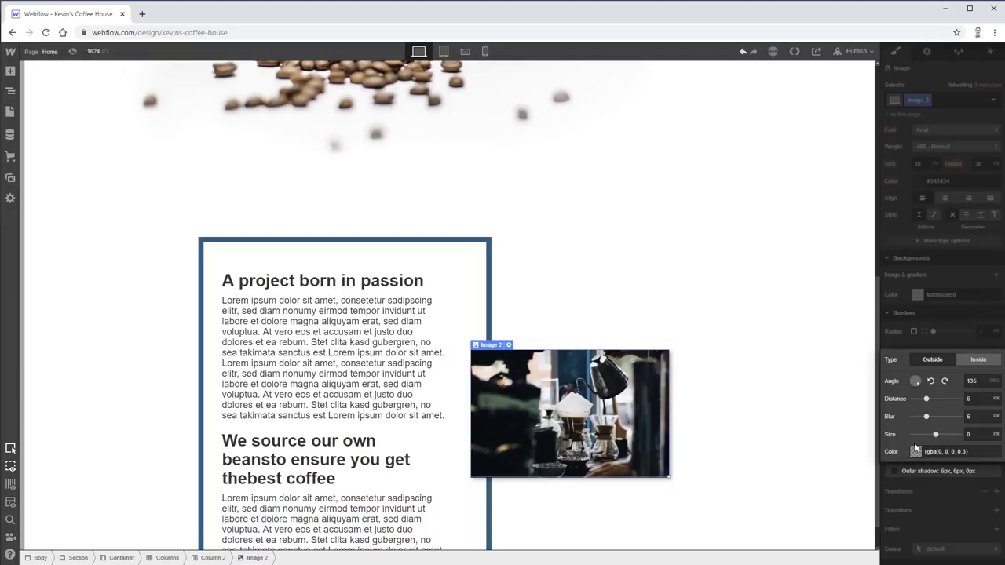
drag(933, 416, 935, 416)
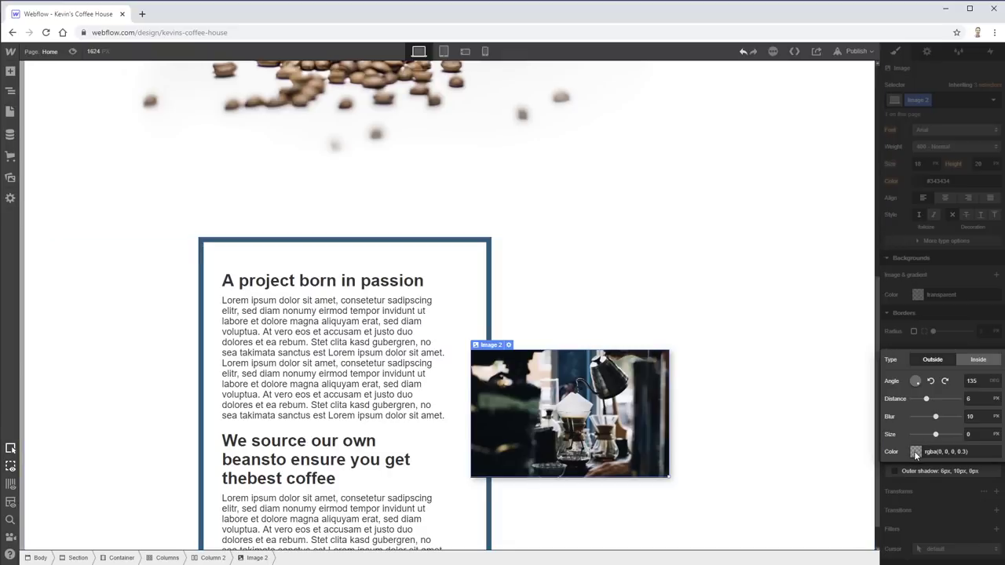
click(900, 348)
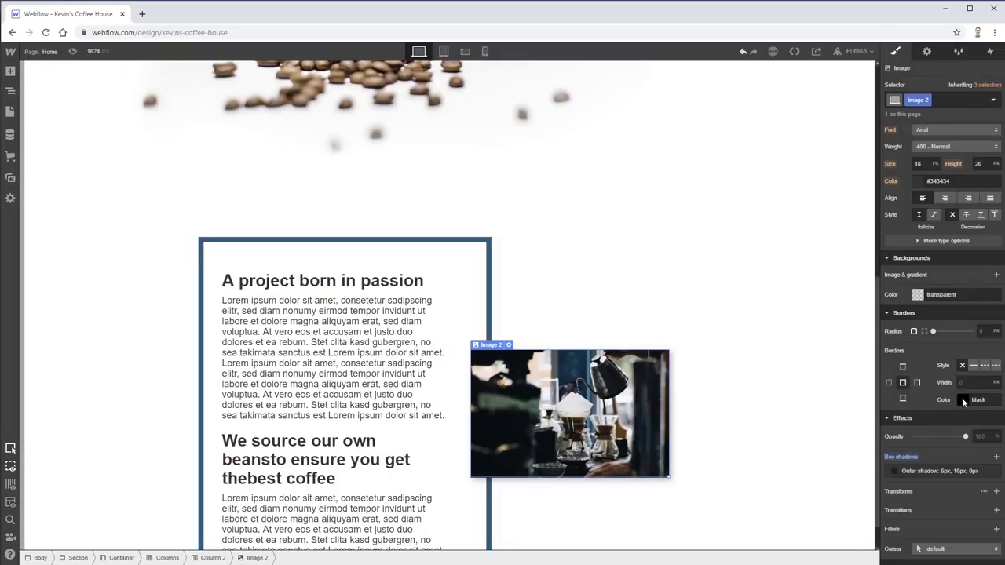
- Add a second tighter shadow with 3 px distance and 7 px blur
click(996, 457)
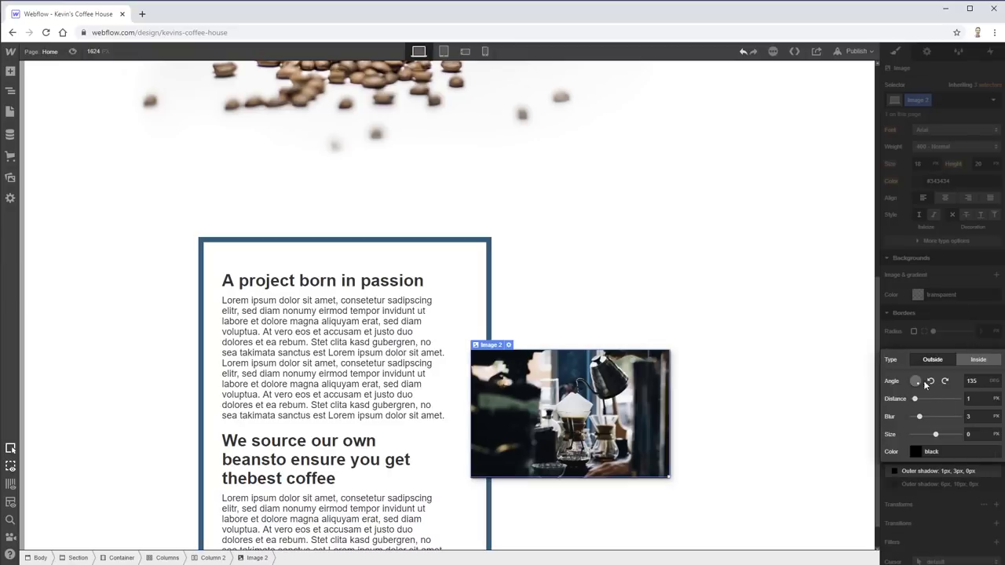
drag(915, 398, 919, 398)
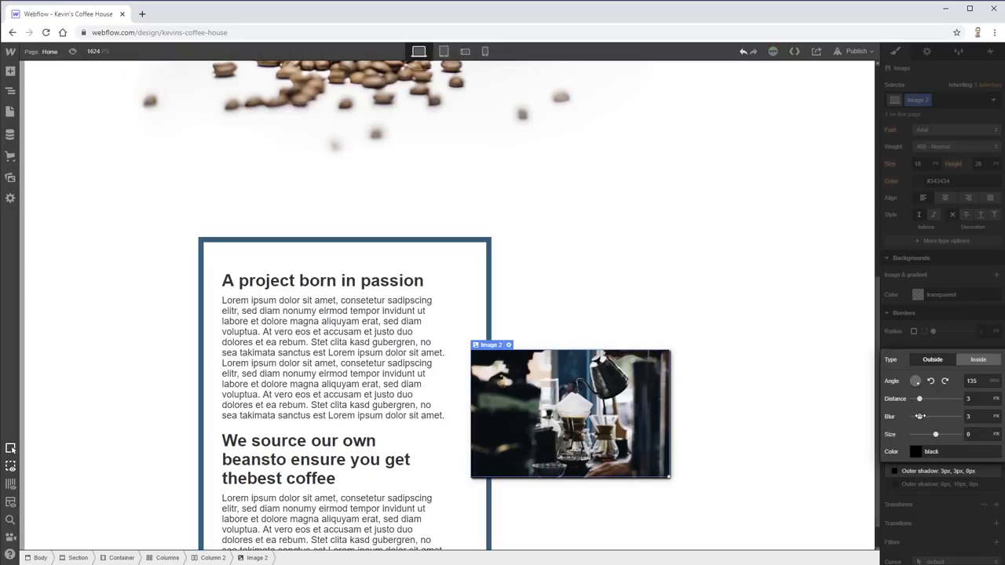
drag(920, 416, 927, 416)
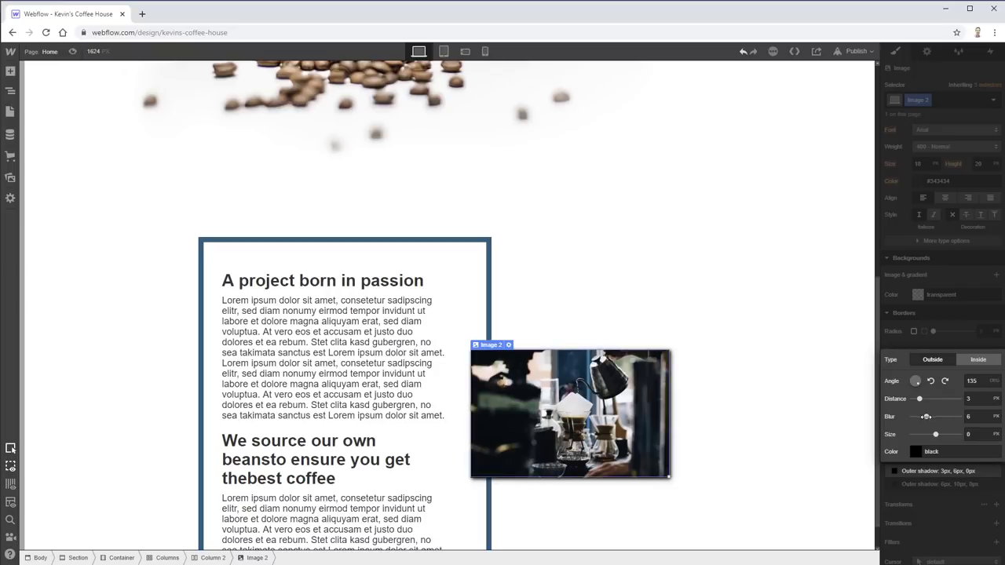
click(992, 352)
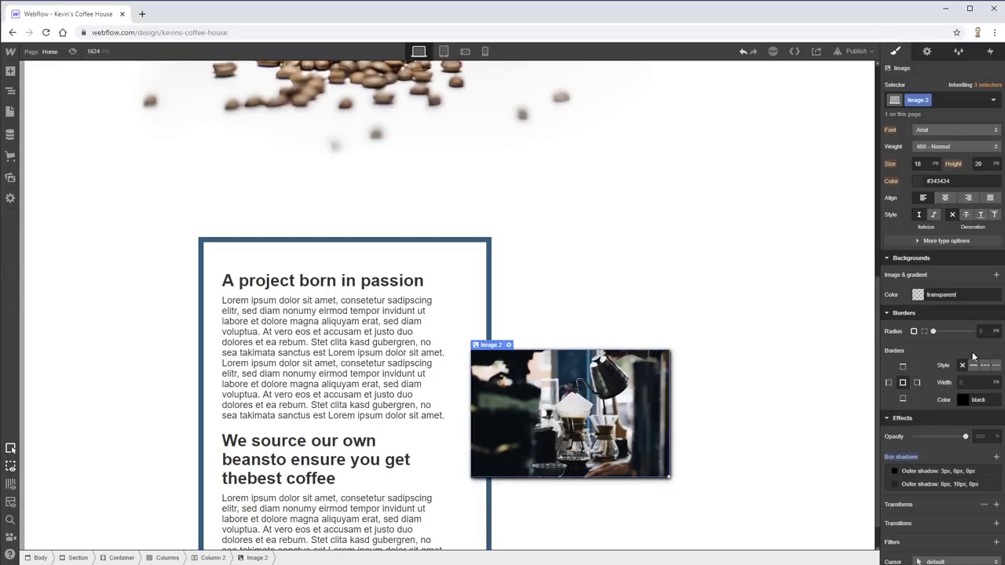
click(824, 407)
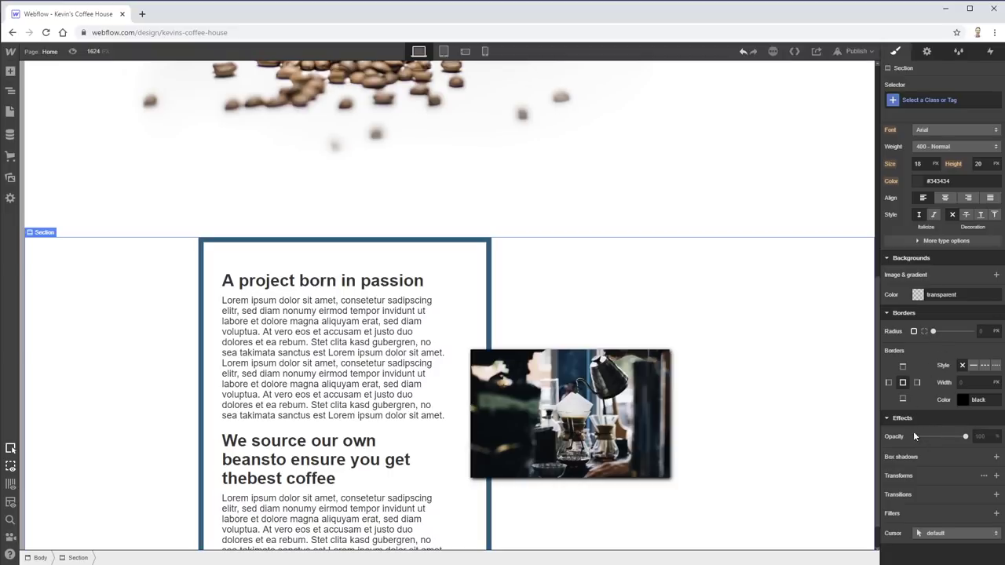
- Select the section containing the text column and coffee image
click(659, 412)
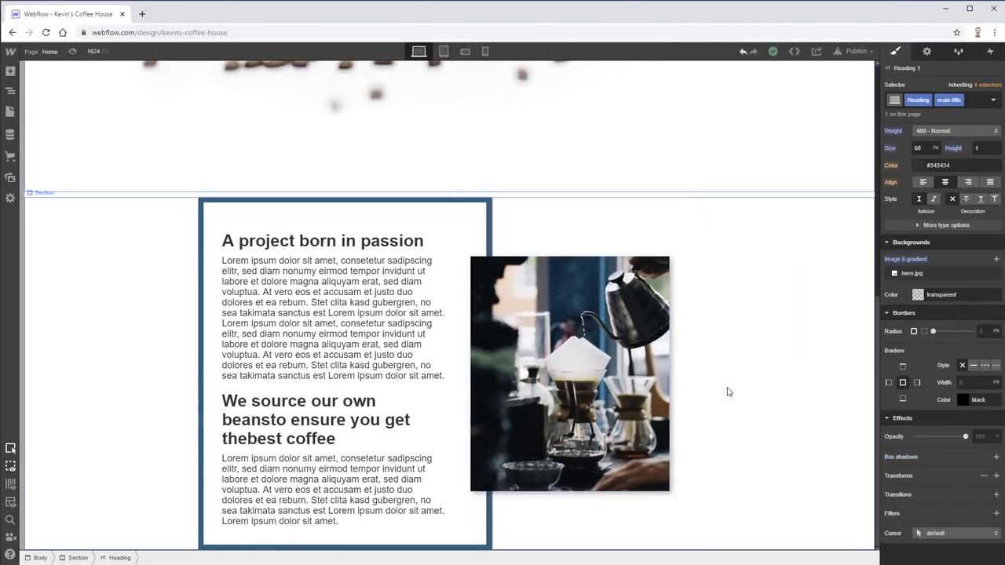
click(656, 369)
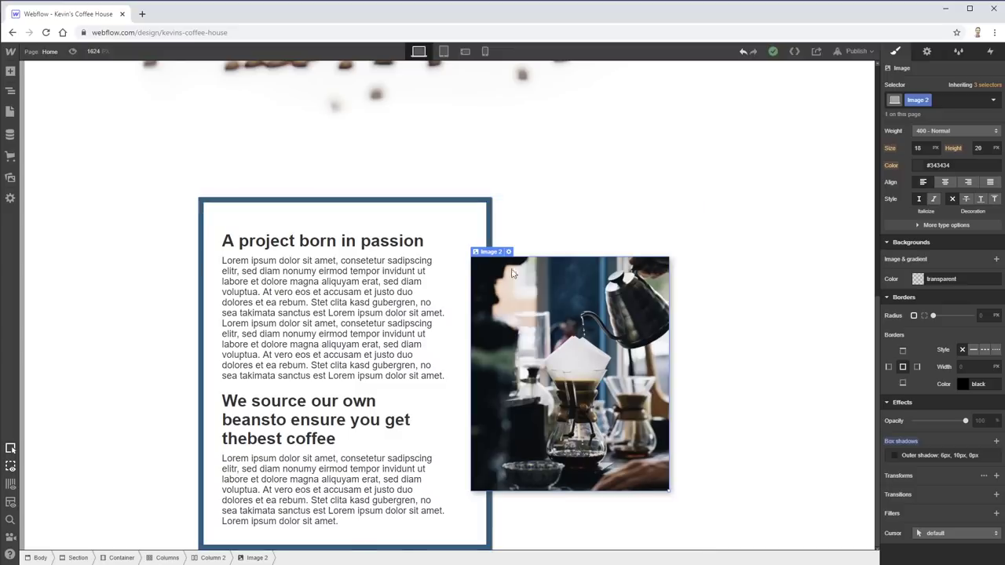
scroll(703, 399, up, 2)
scroll(701, 400, down, 2)
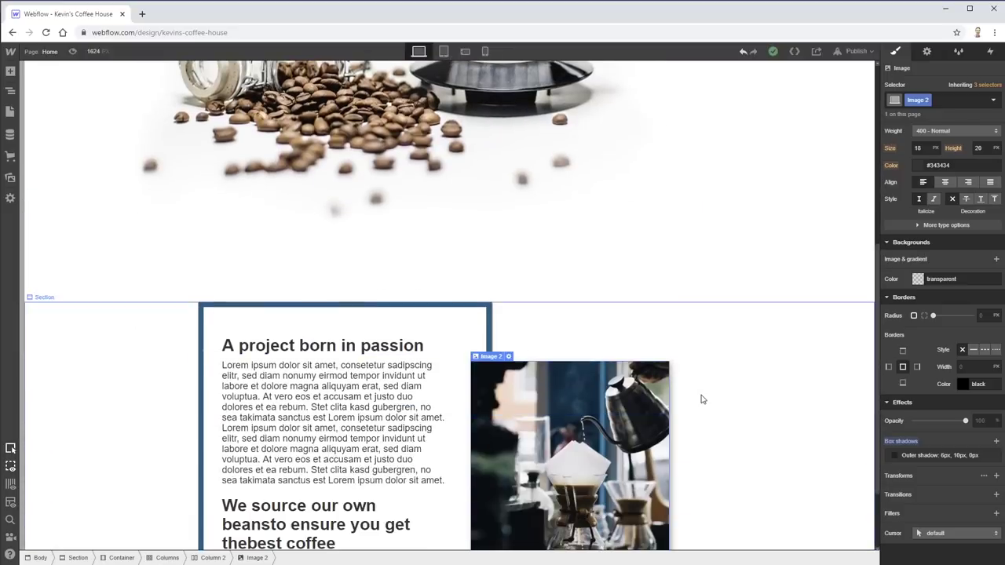
scroll(701, 400, up, 2)
scroll(703, 400, up, 3)
scroll(705, 400, down, 3)
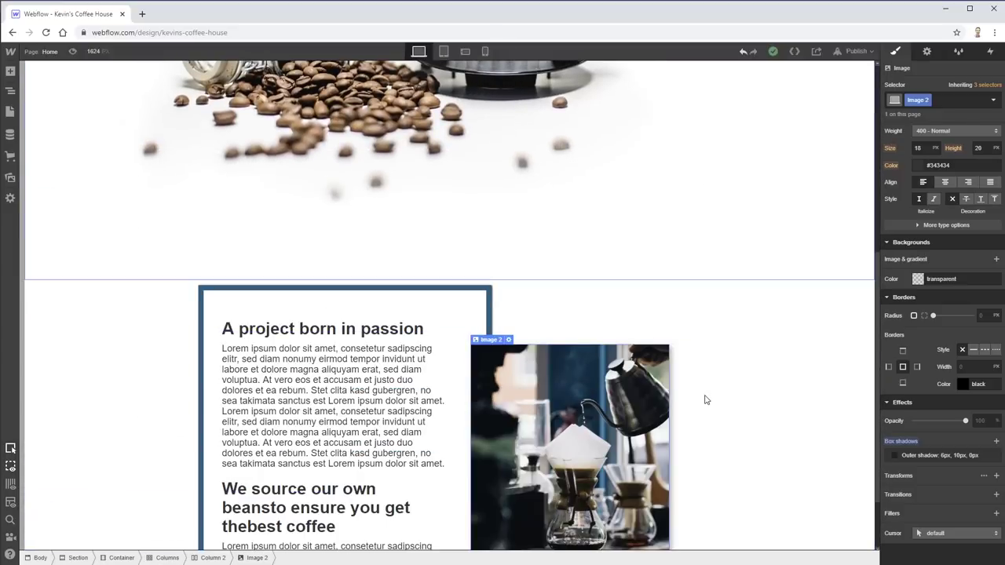
scroll(691, 397, up, 1)
click(761, 394)
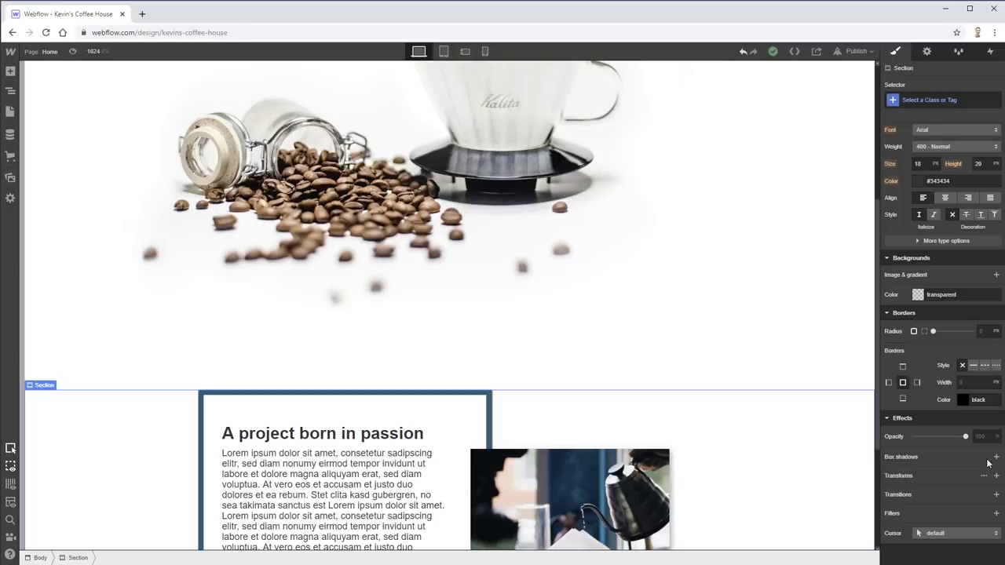
- Set the section's top margin to -200 px so it overlaps the hero photo
scroll(893, 343, up, 4)
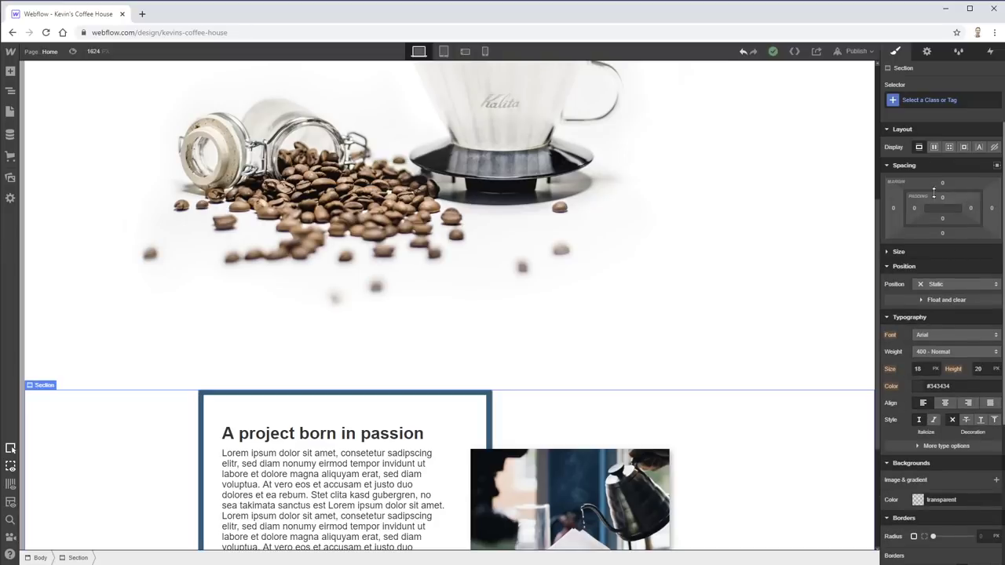
drag(945, 188, 963, 561)
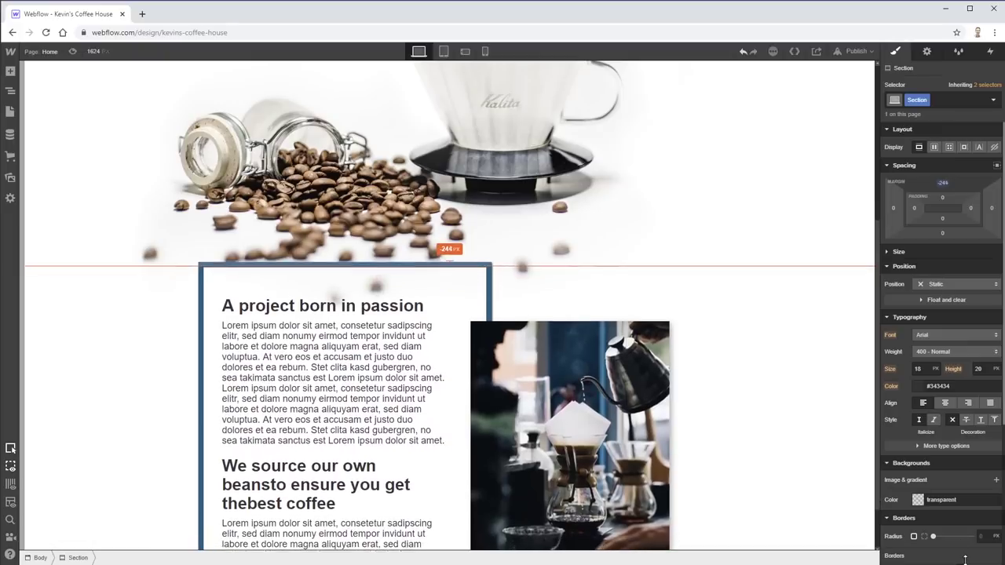
scroll(727, 274, up, 3)
scroll(747, 280, down, 3)
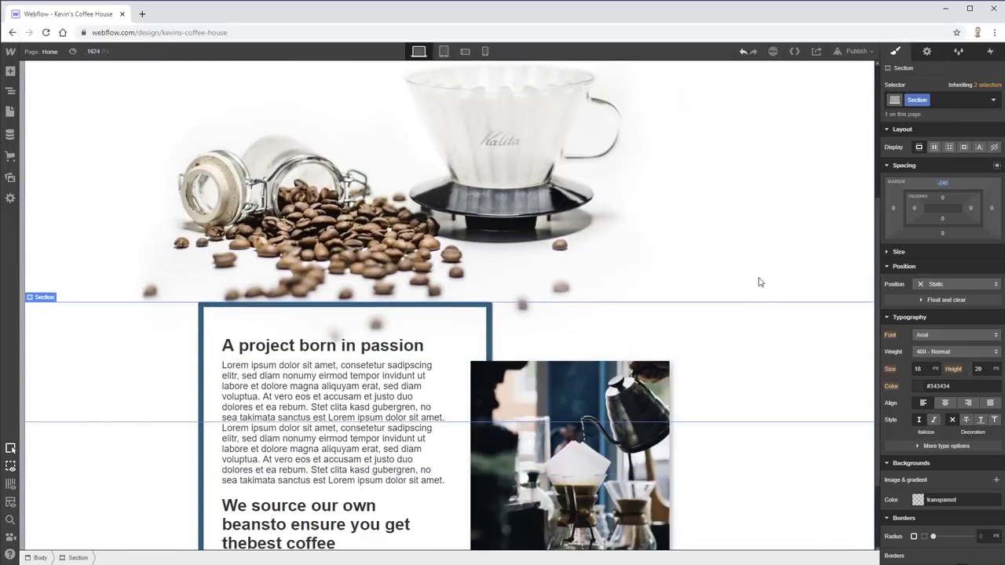
scroll(759, 280, up, 1)
scroll(772, 278, up, 1)
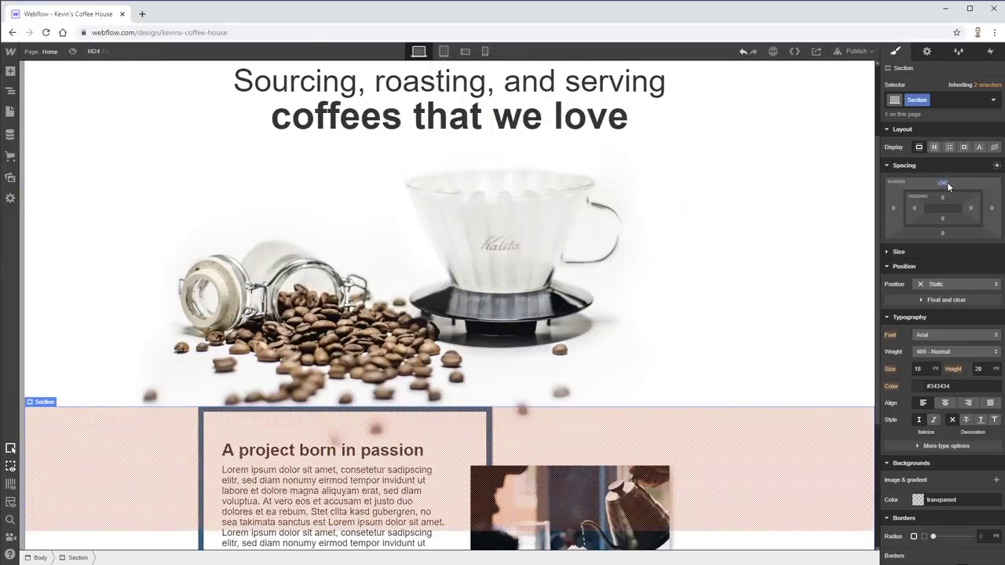
drag(943, 184, 959, 197)
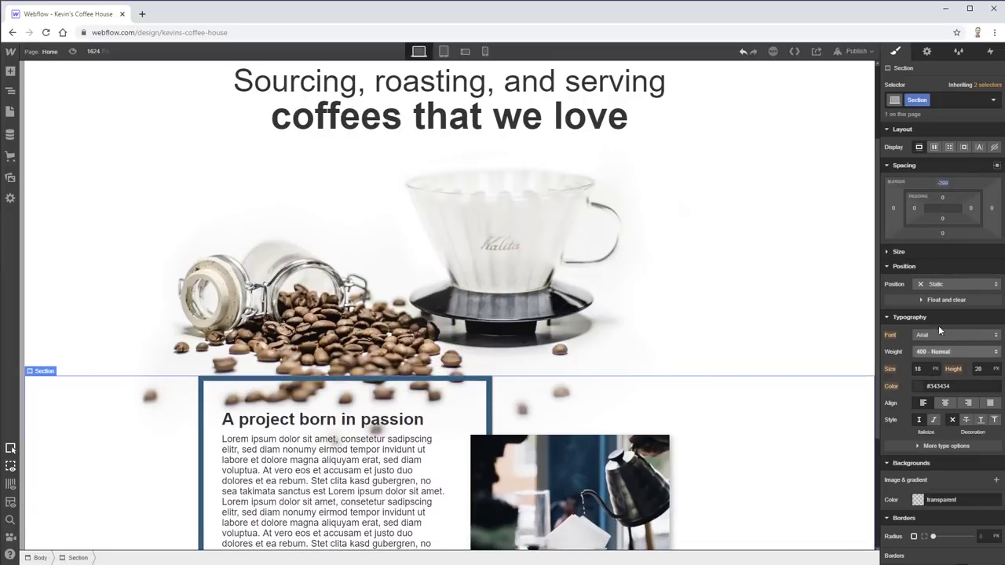
click(887, 164)
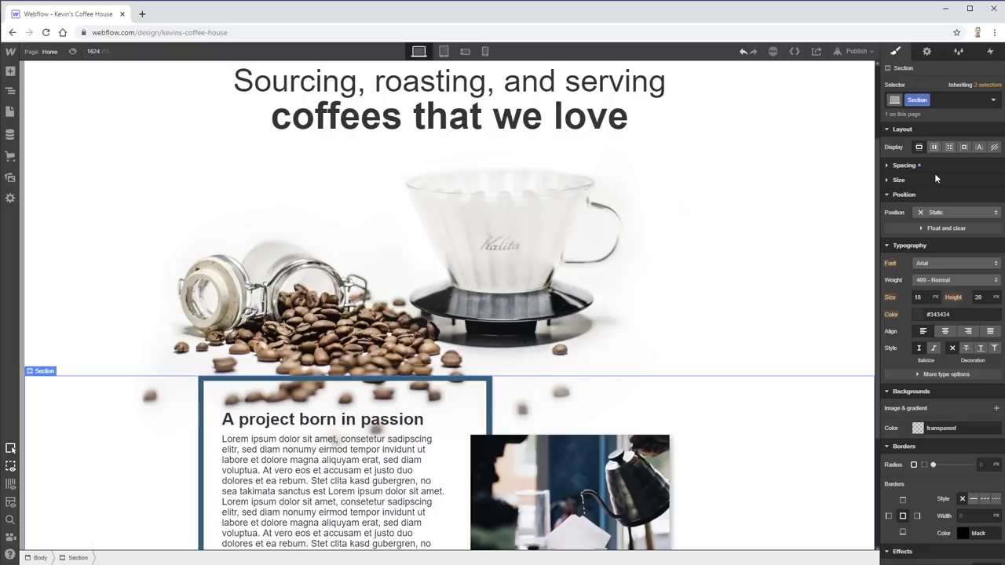
- Set the section's background colour to the White swatch
click(917, 429)
click(905, 409)
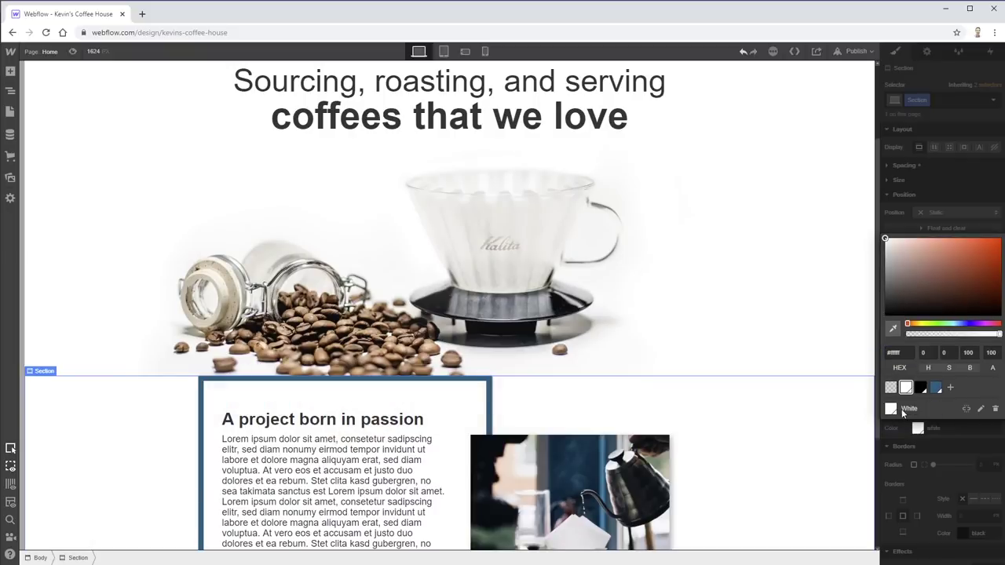
click(746, 258)
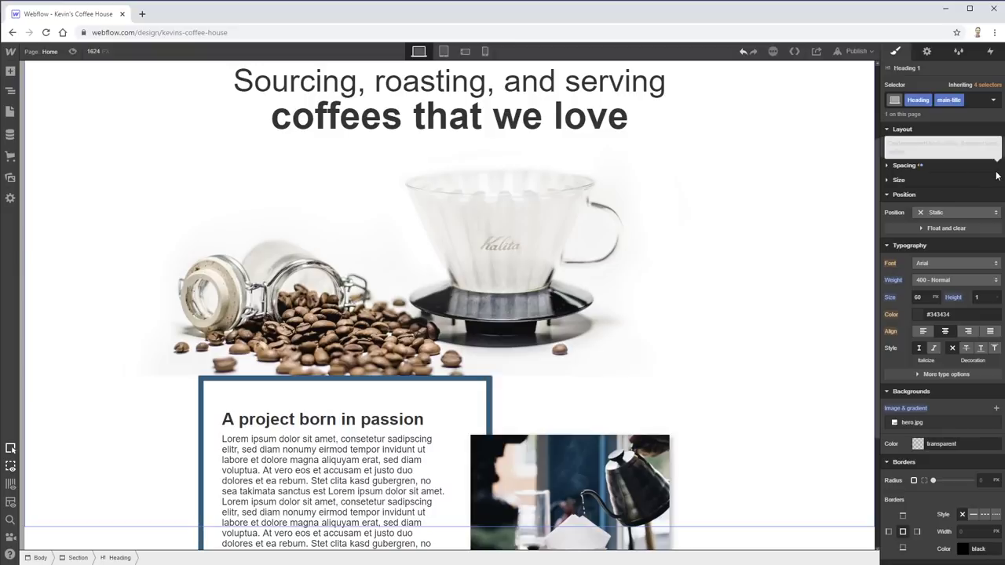
scroll(579, 414, down, 3)
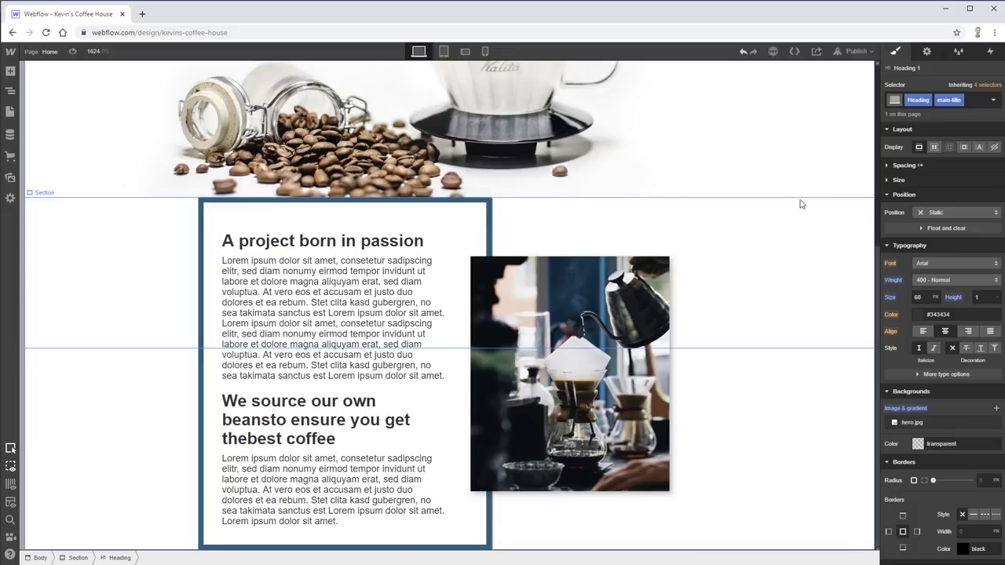
click(444, 51)
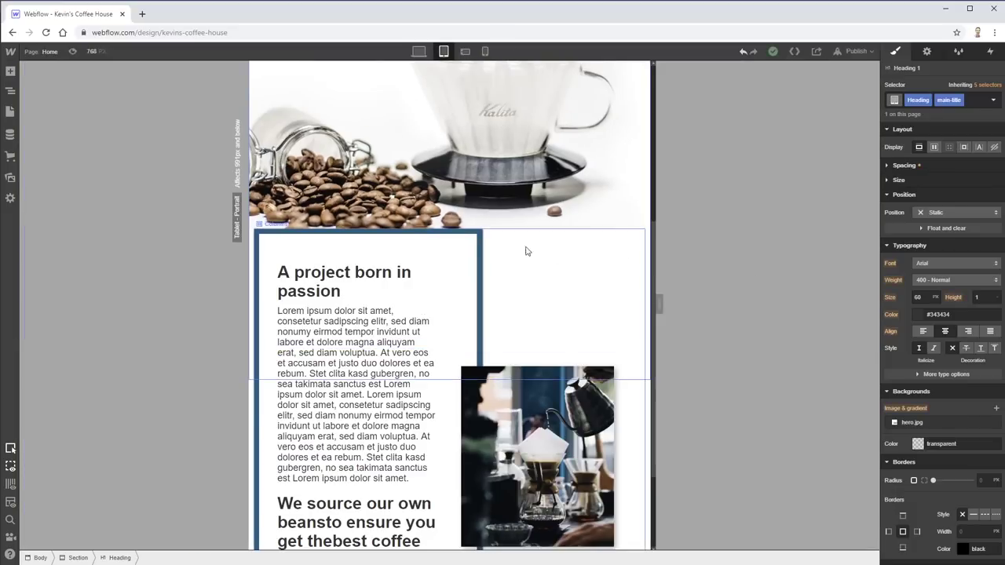
scroll(691, 259, down, 1)
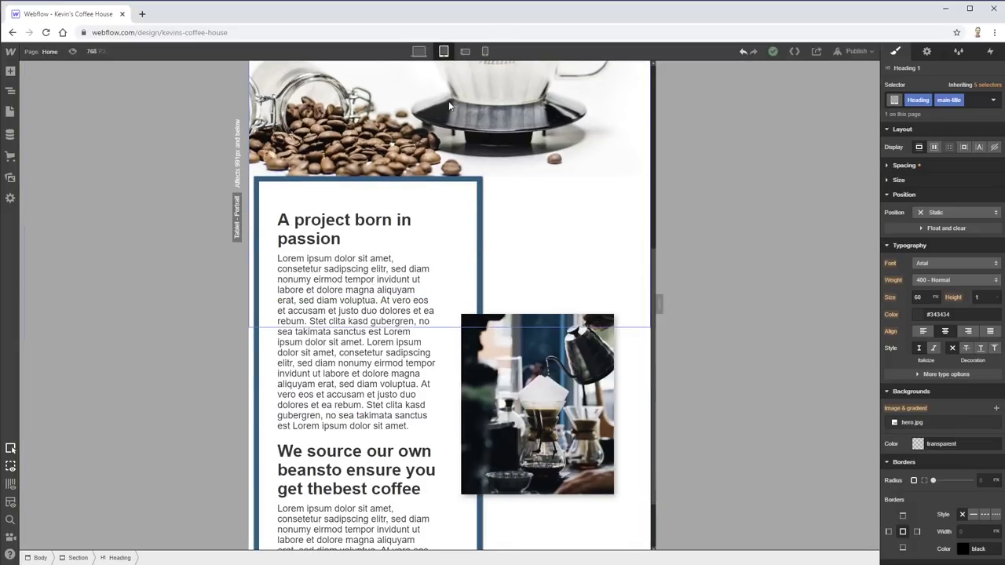
click(465, 51)
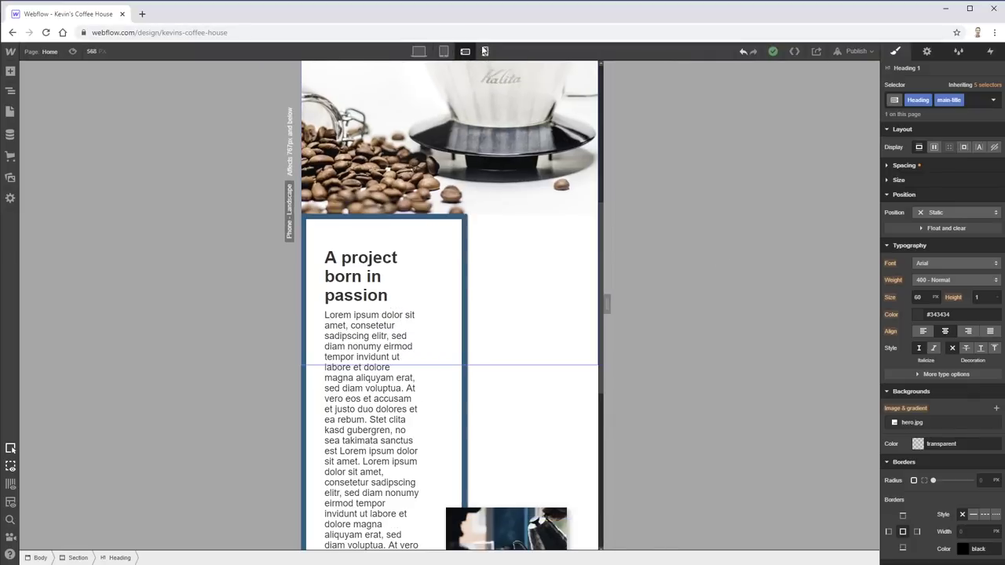
click(487, 51)
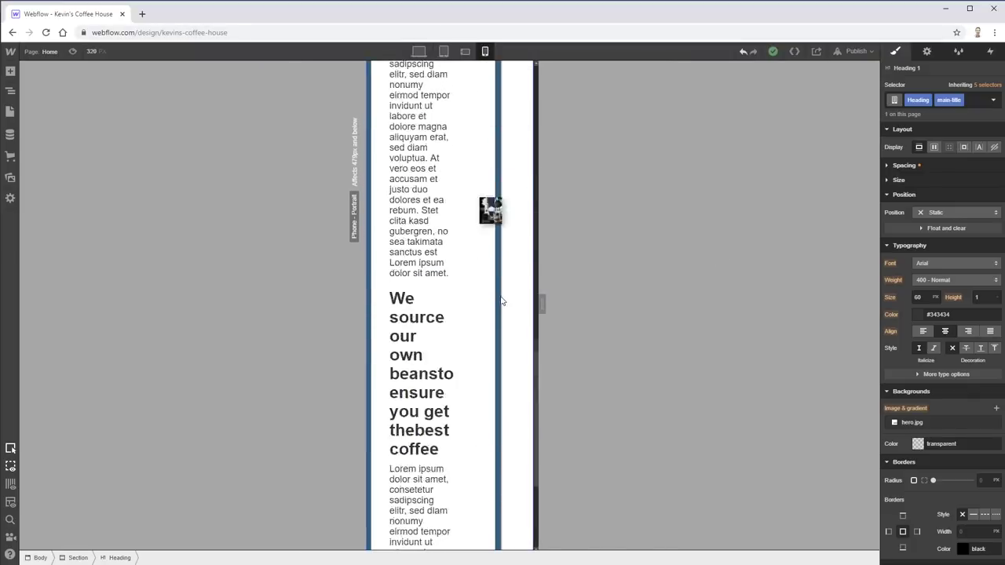
click(418, 51)
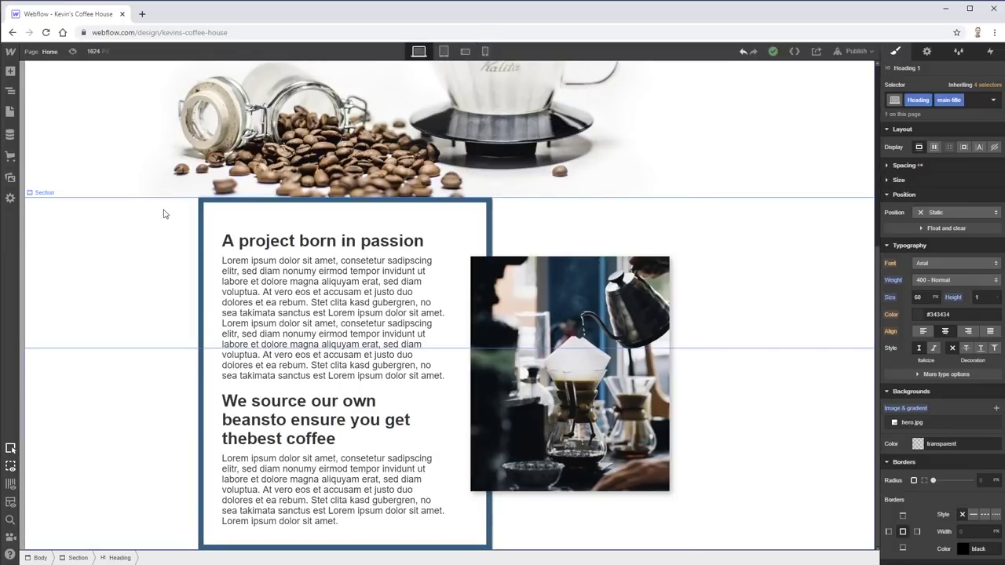
key(alt+Tab)
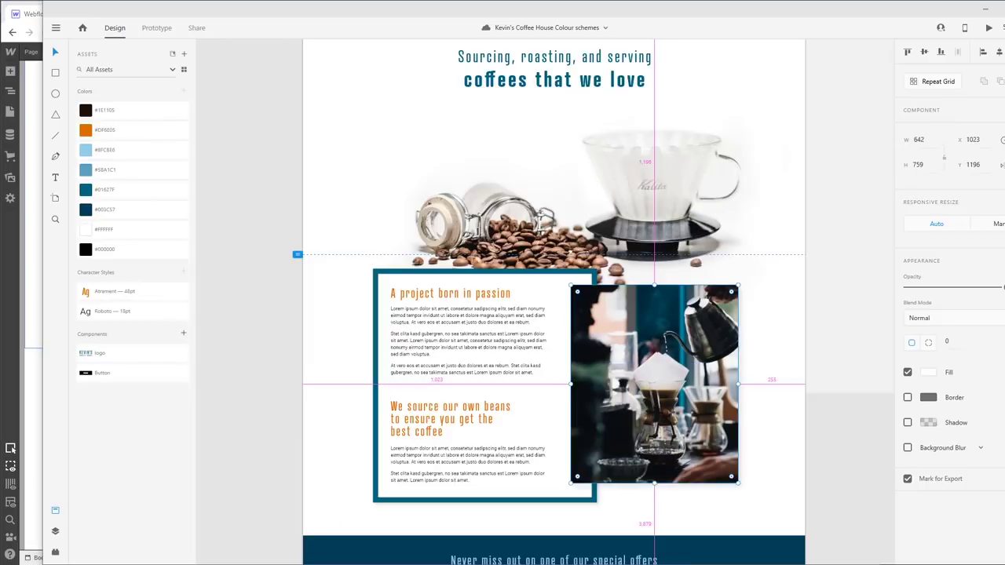
scroll(560, 365, down, 6)
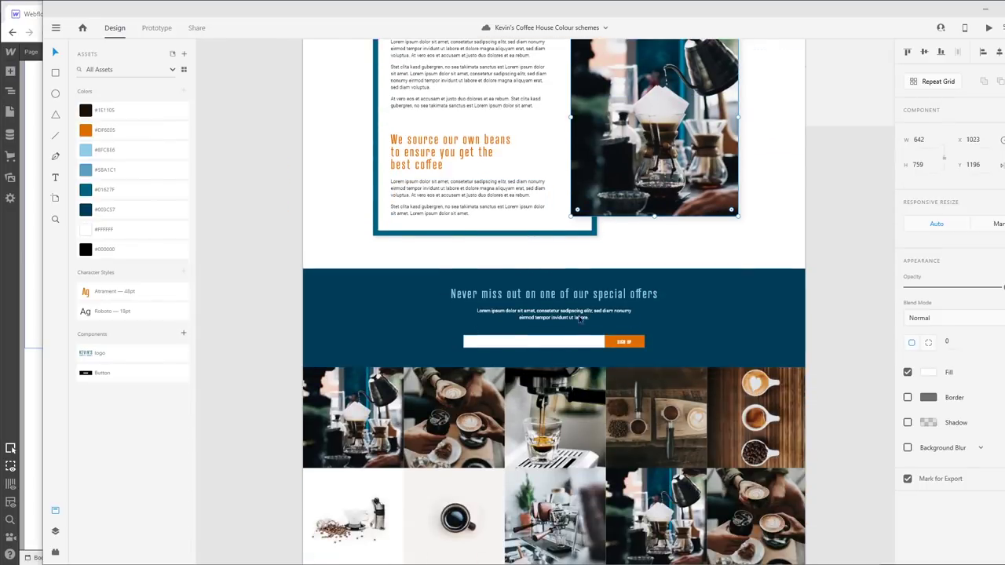
click(512, 296)
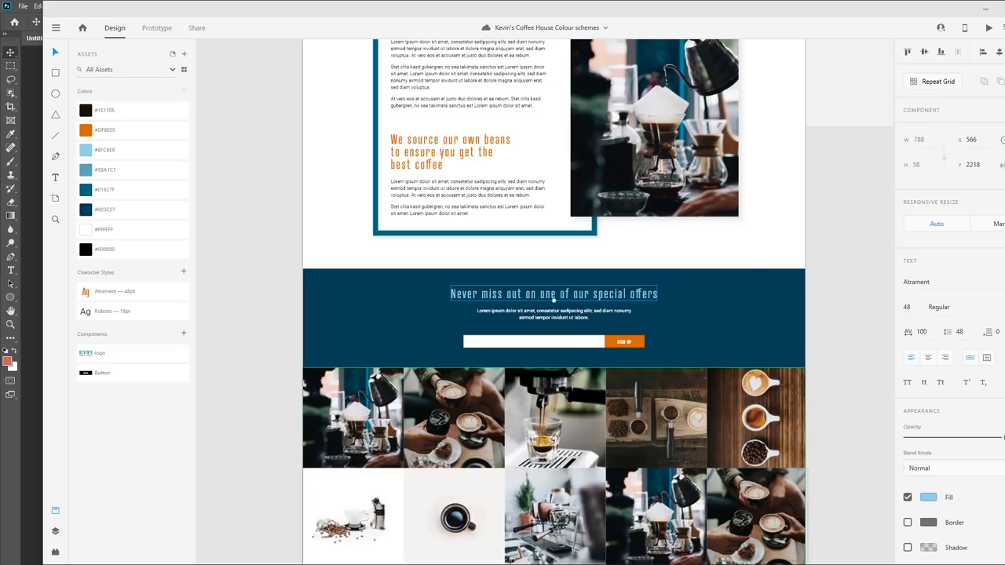
key(alt+Tab)
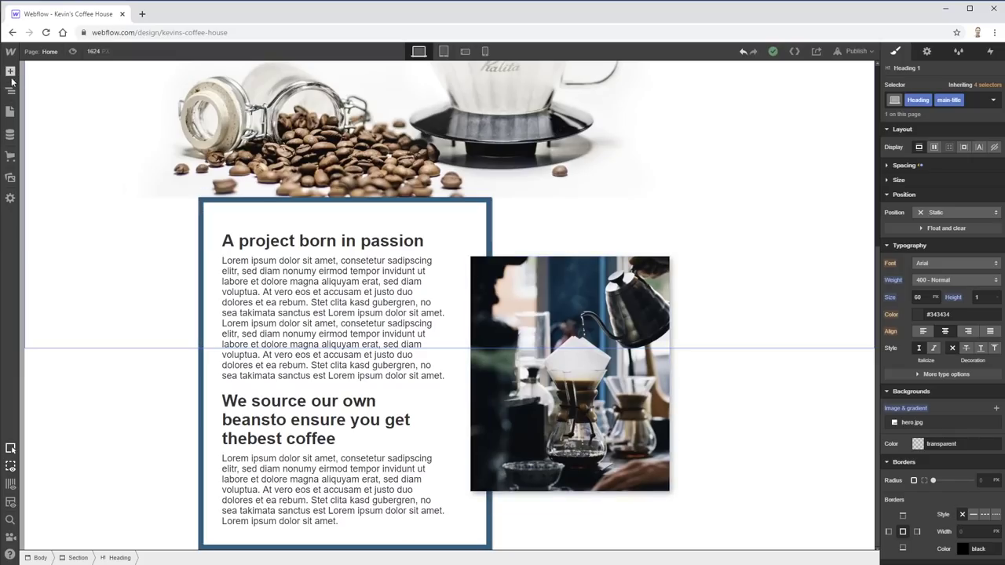
- Add a new empty section at the bottom of the page
click(42, 476)
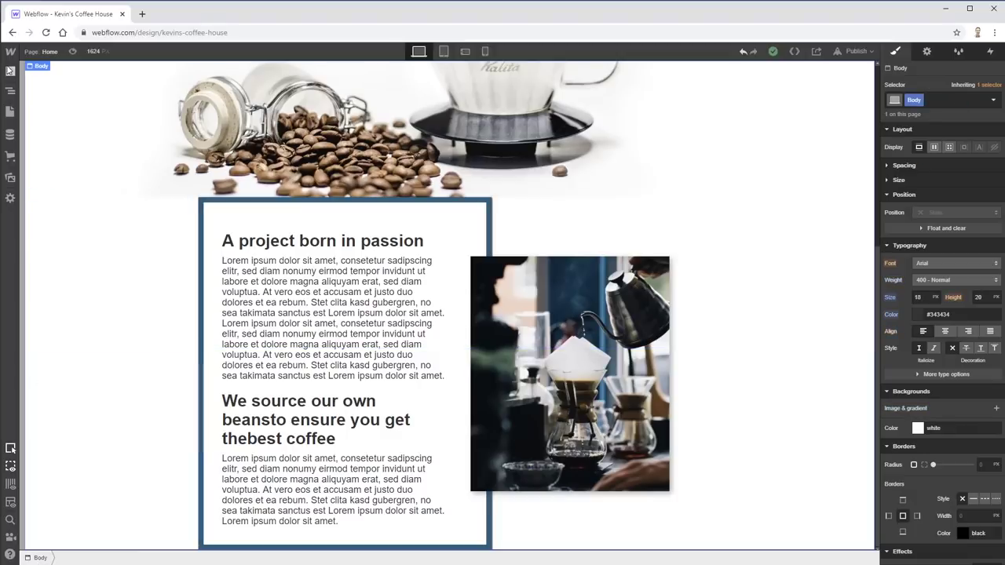
click(10, 71)
click(53, 146)
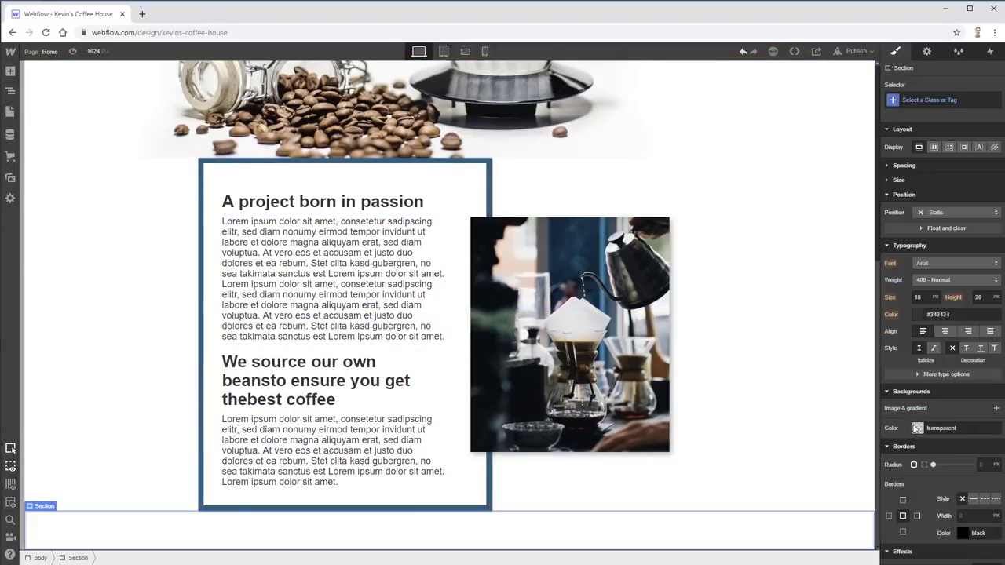
- Set the section background to #003c57 copied from the XD mockup, saved as swatch 'Really dark blue'
click(917, 429)
click(950, 411)
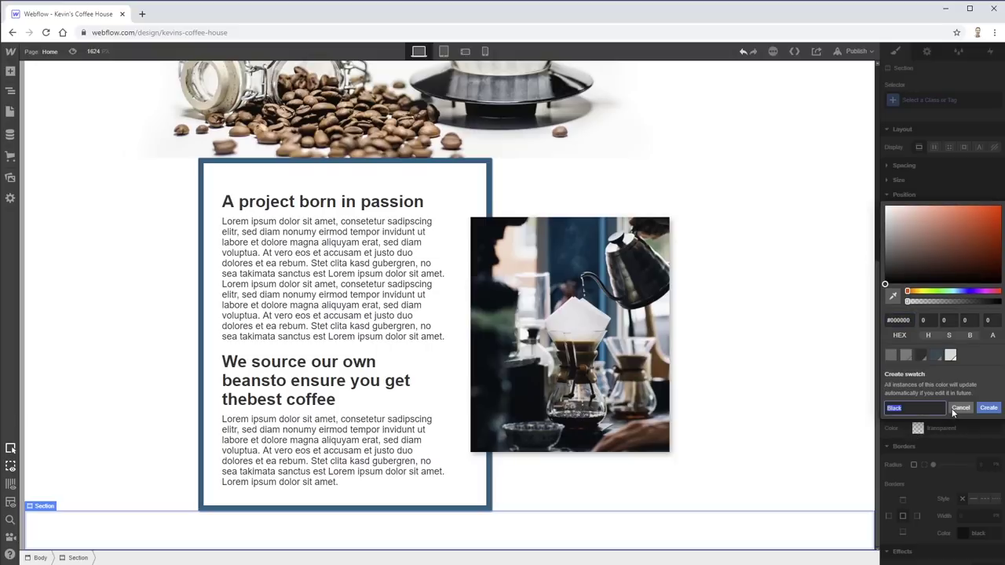
key(alt+Tab)
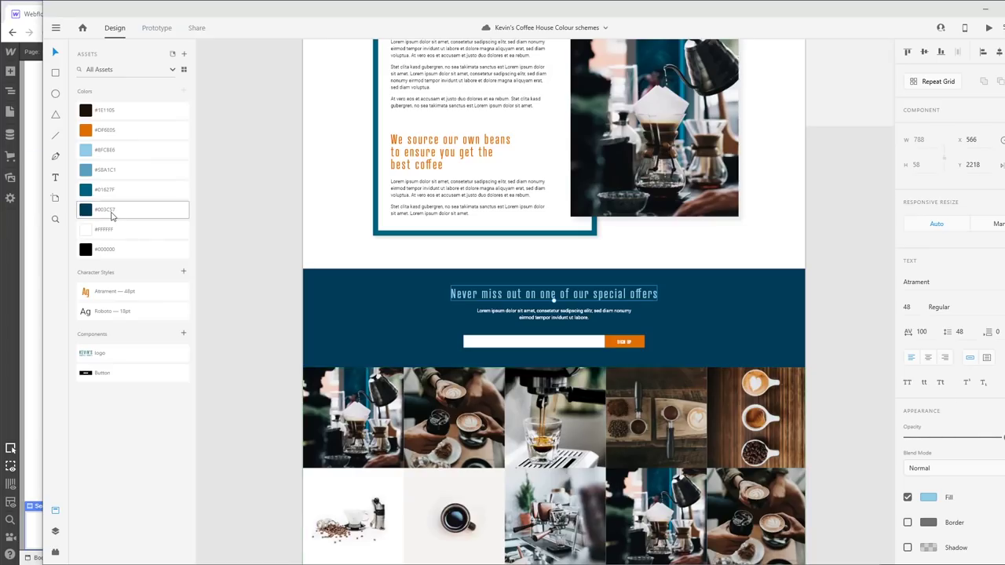
double_click(104, 210)
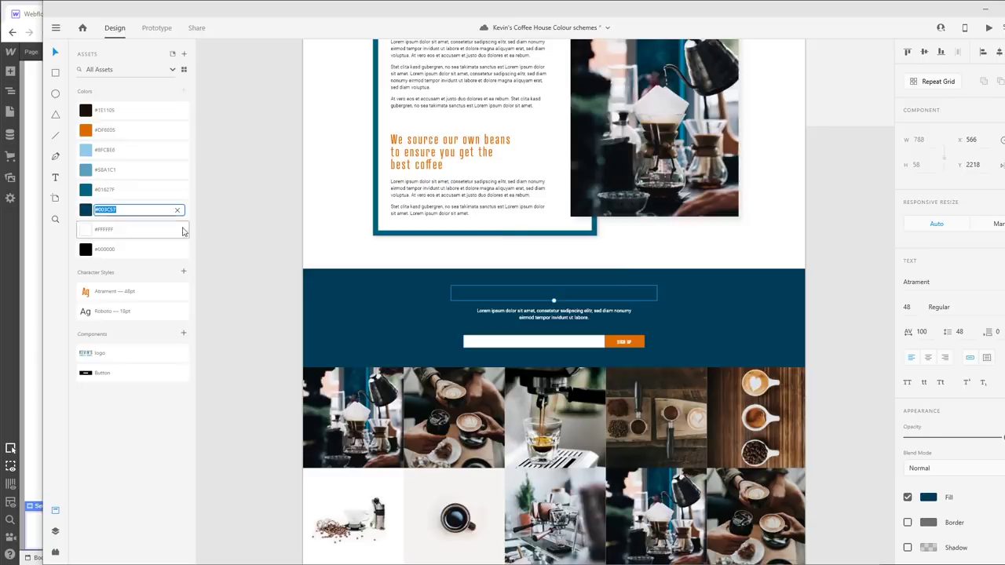
key(alt+Tab)
click(899, 374)
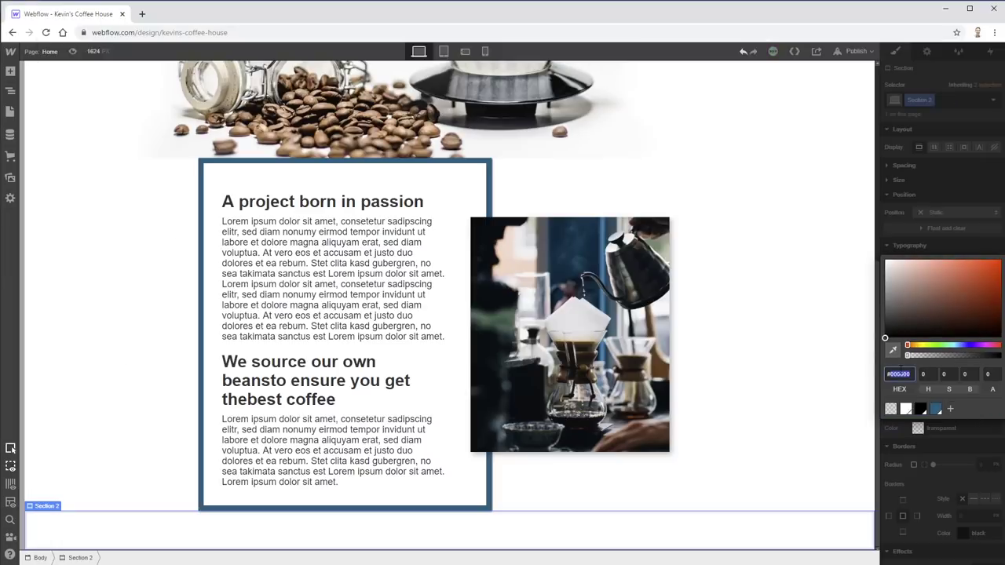
click(952, 409)
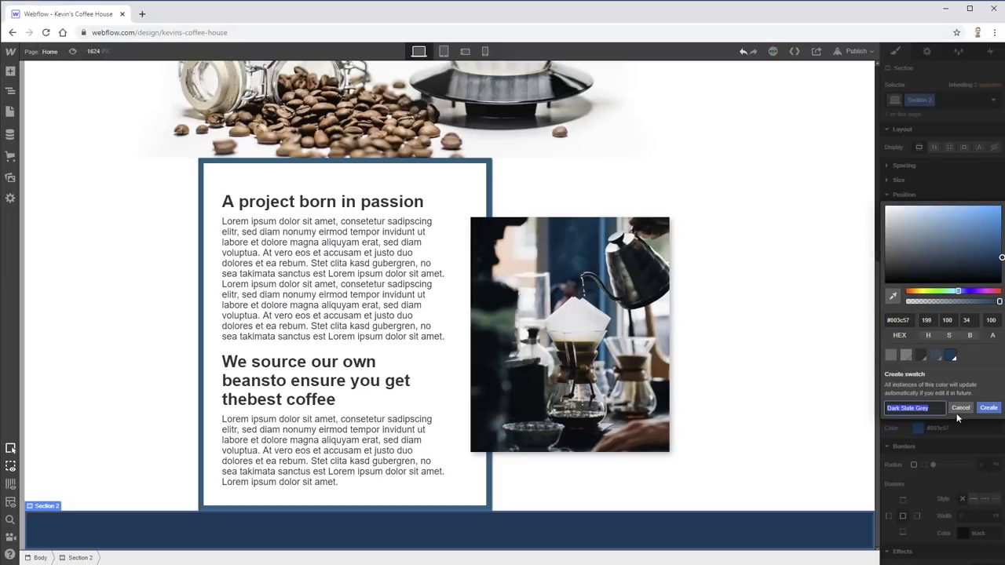
click(929, 409)
drag(930, 408, 857, 408)
text(Really)
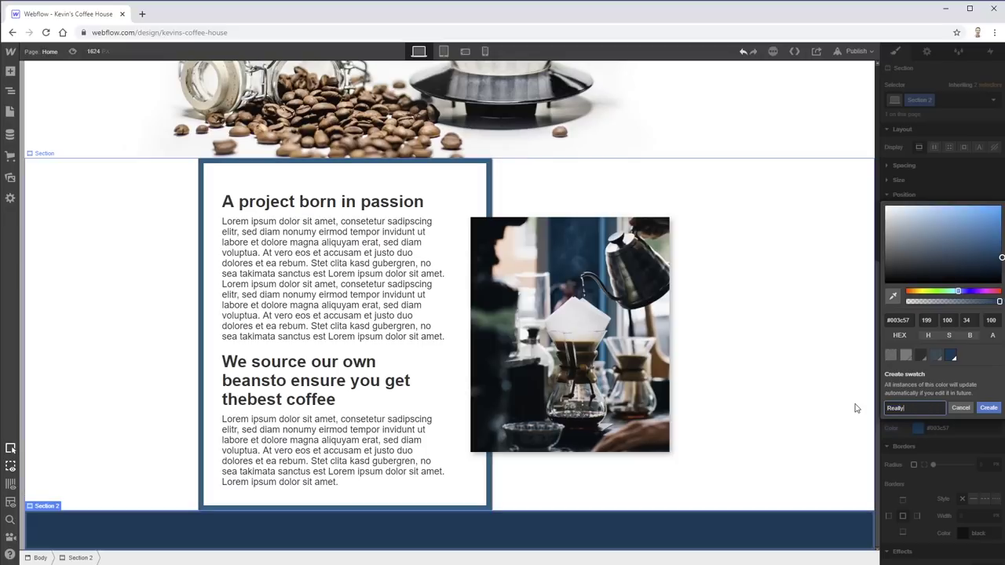
text( dark blue)
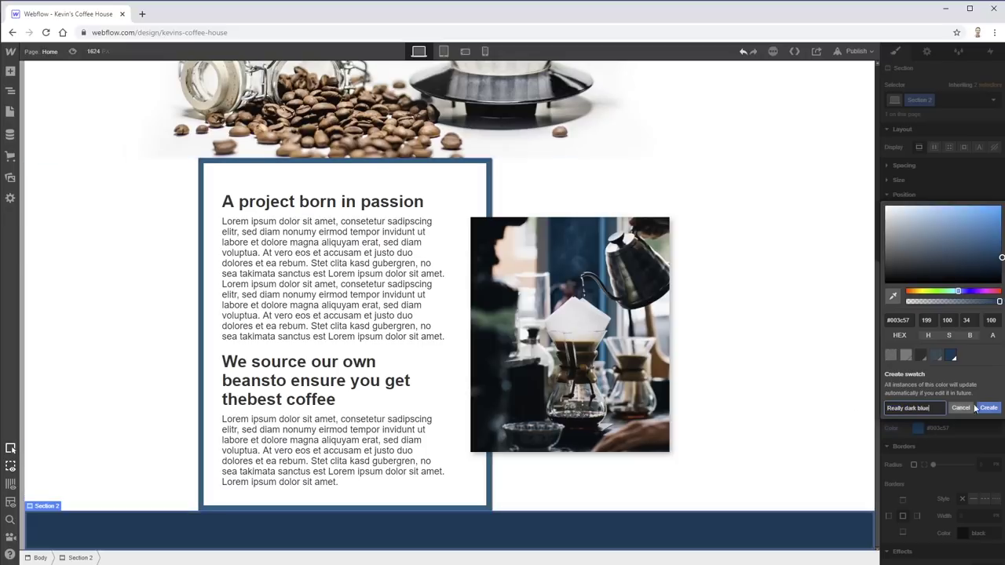
click(989, 407)
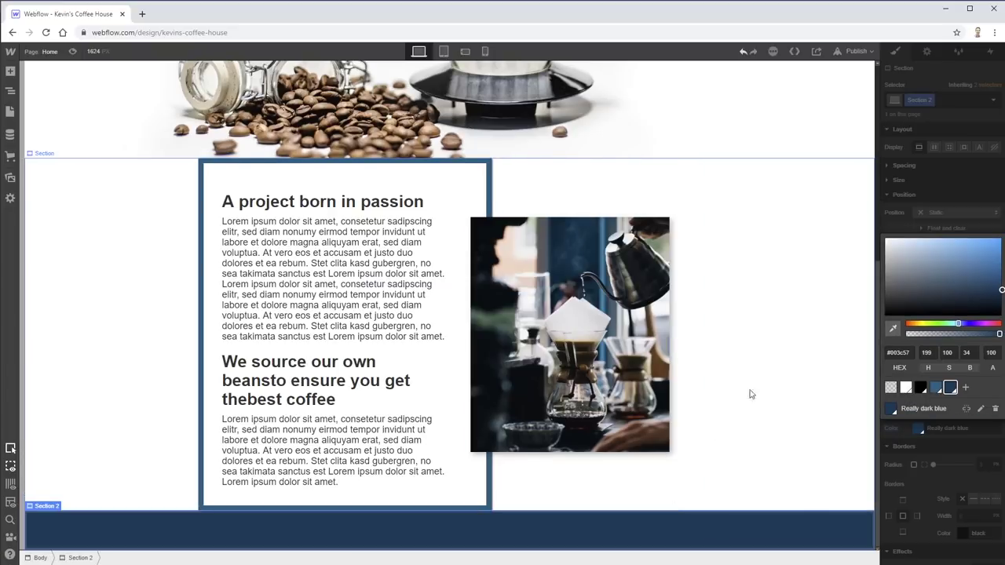
- Insert a Container holding a Heading and a Text Block into the dark blue section
click(11, 71)
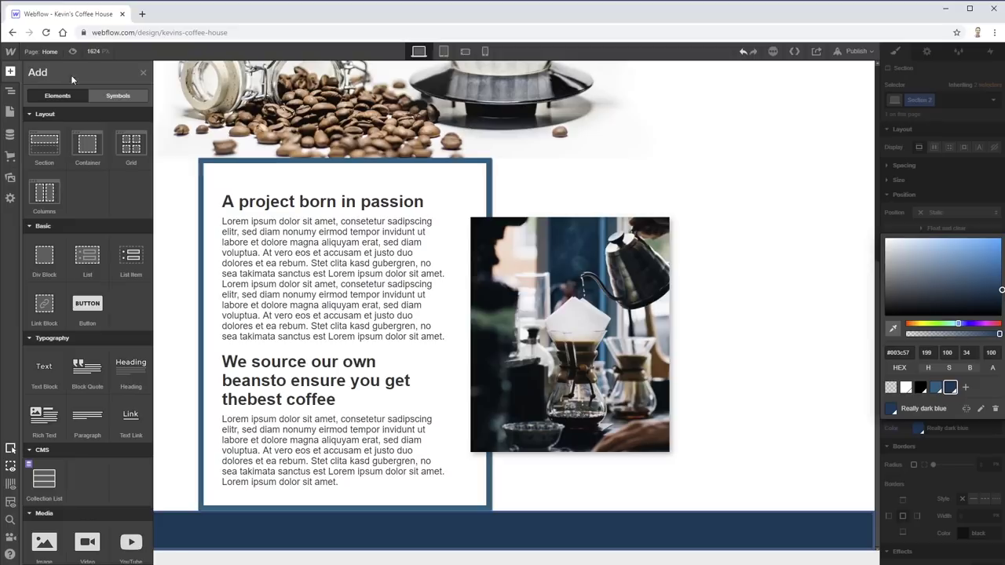
click(87, 144)
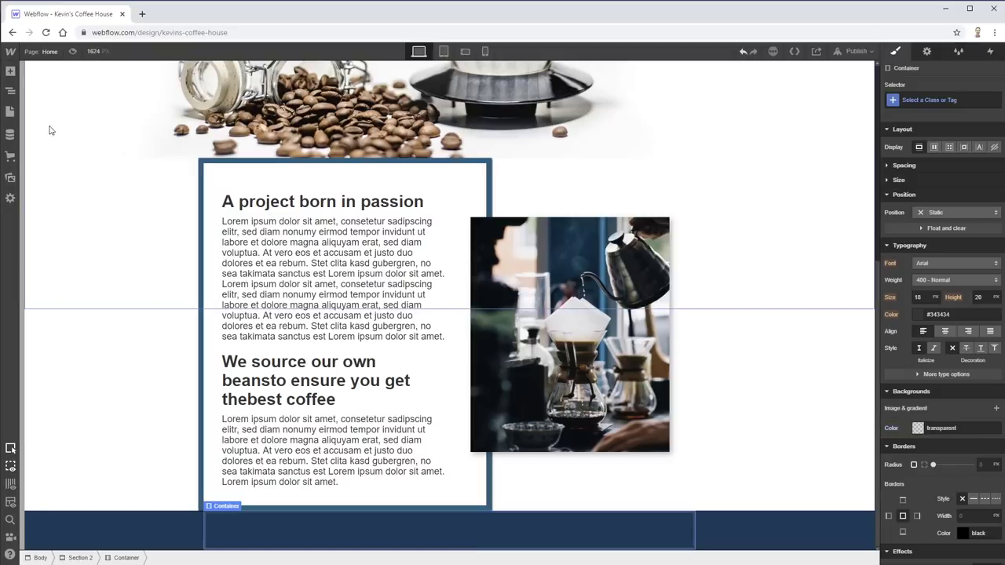
click(10, 72)
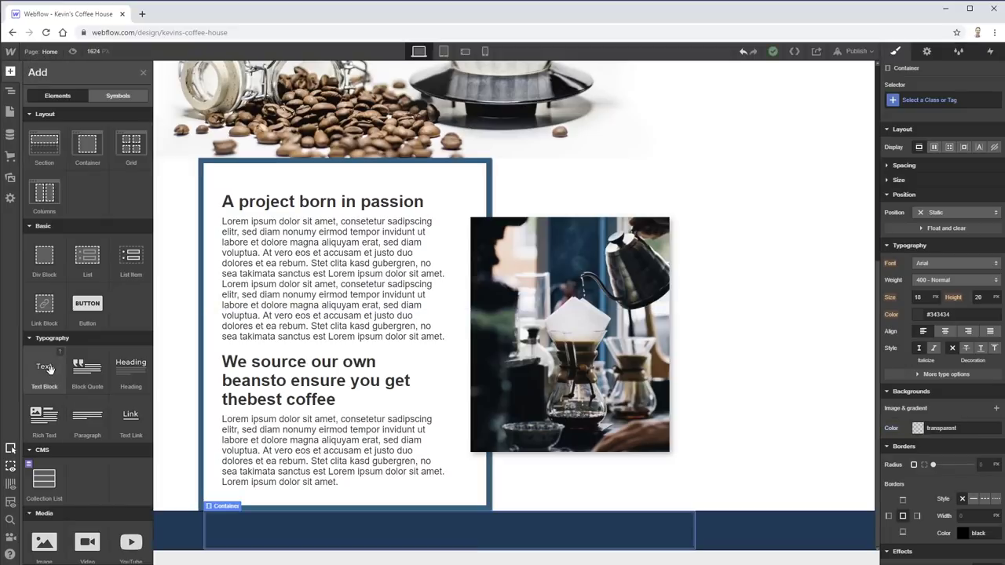
click(133, 372)
click(10, 72)
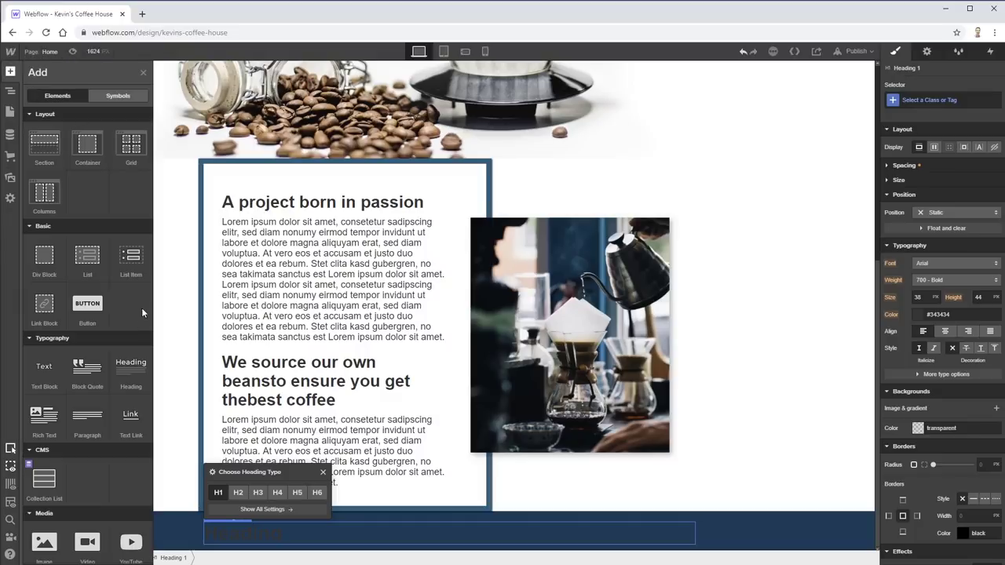
click(46, 366)
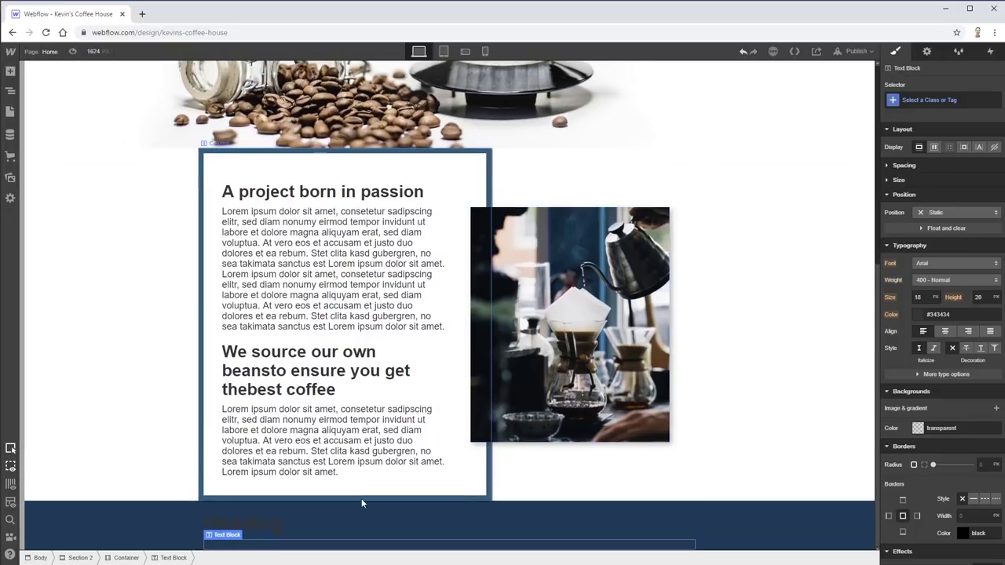
click(274, 524)
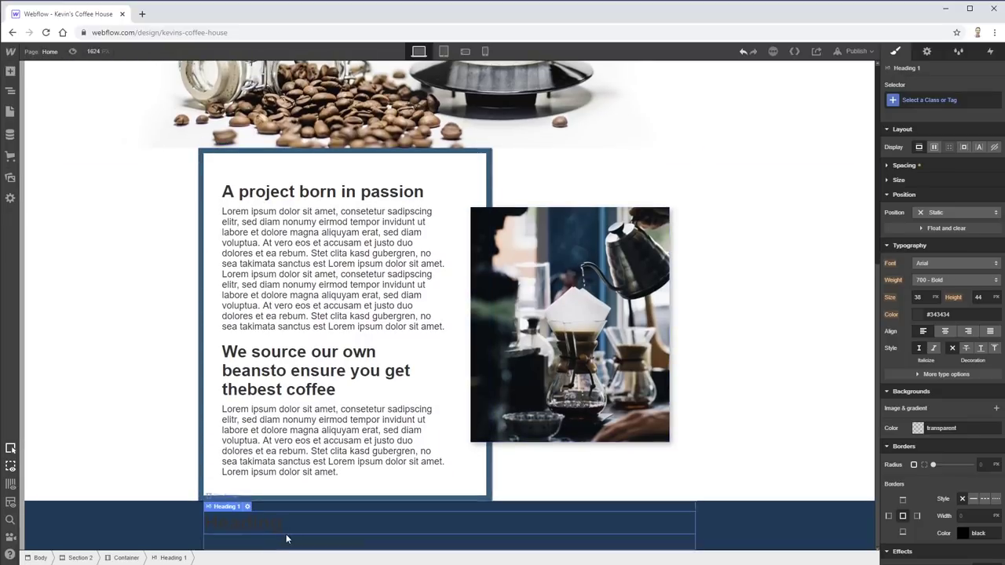
click(285, 545)
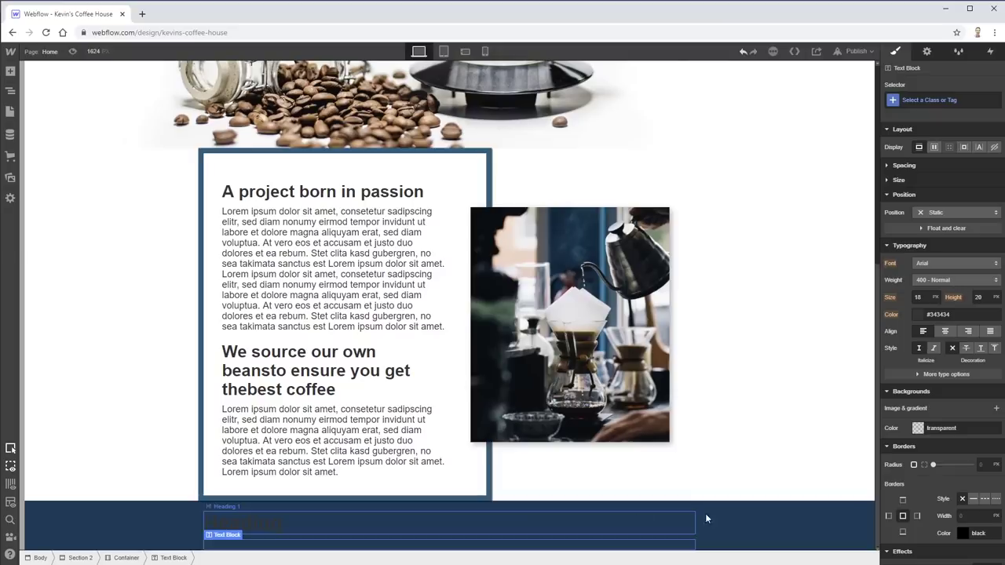
- Set the dark blue section's typography colour to white
click(798, 527)
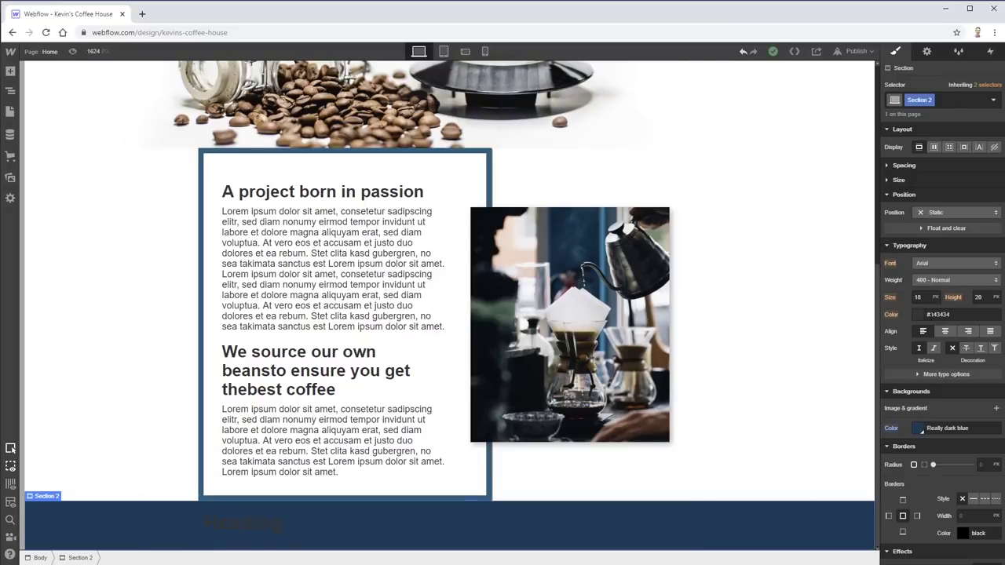
click(917, 315)
drag(910, 369, 850, 301)
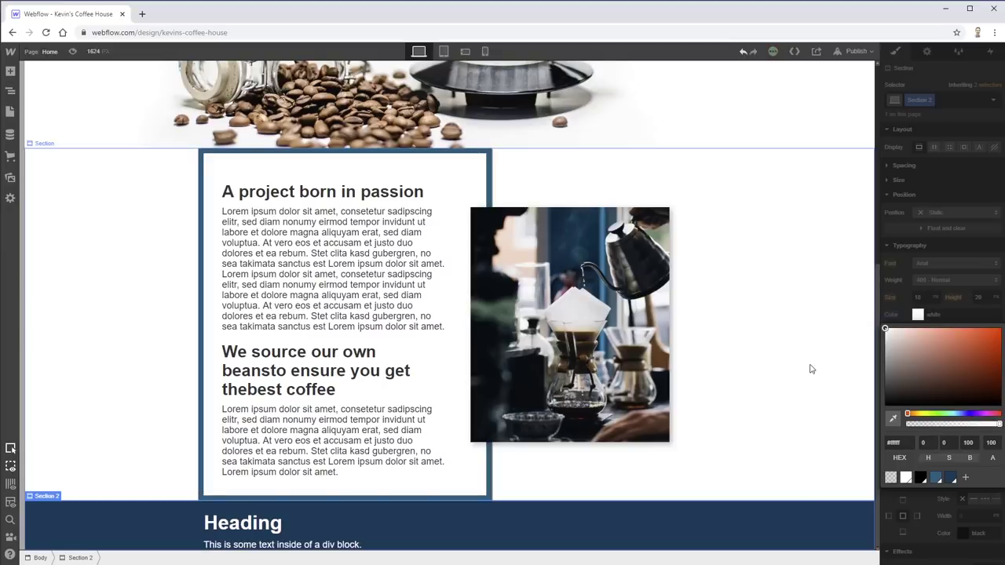
- Centre-align the white heading and text block across the dark blue section
click(700, 443)
click(243, 523)
click(265, 548)
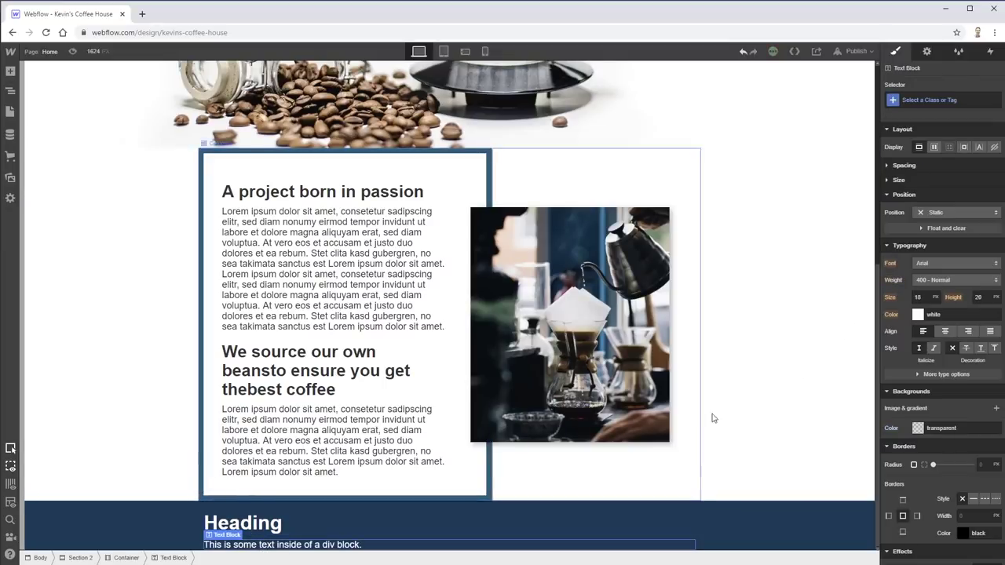
click(850, 514)
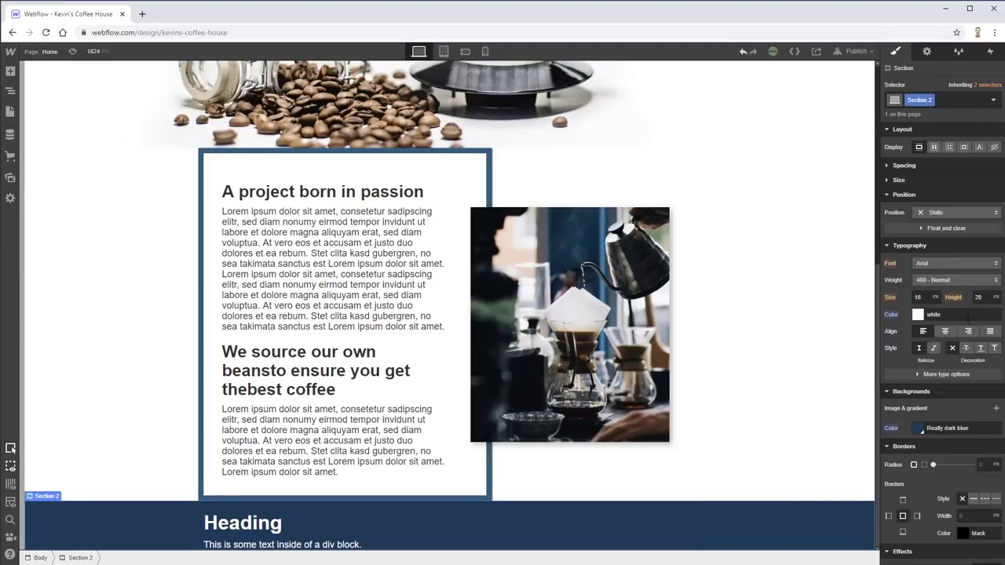
click(945, 332)
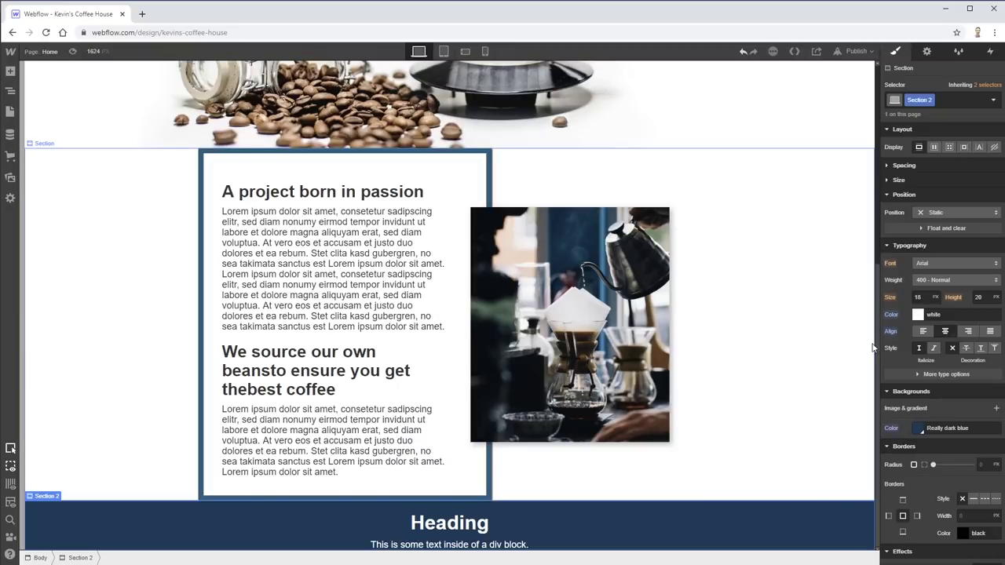
click(894, 166)
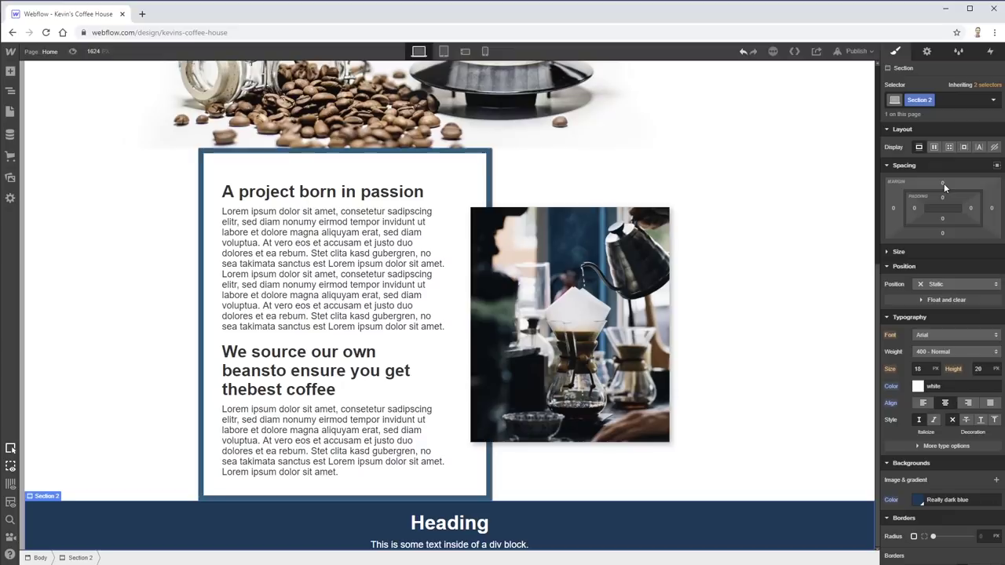
- Give the dark blue section a 45 top margin and adjust its negative bottom margin
drag(945, 187, 931, 167)
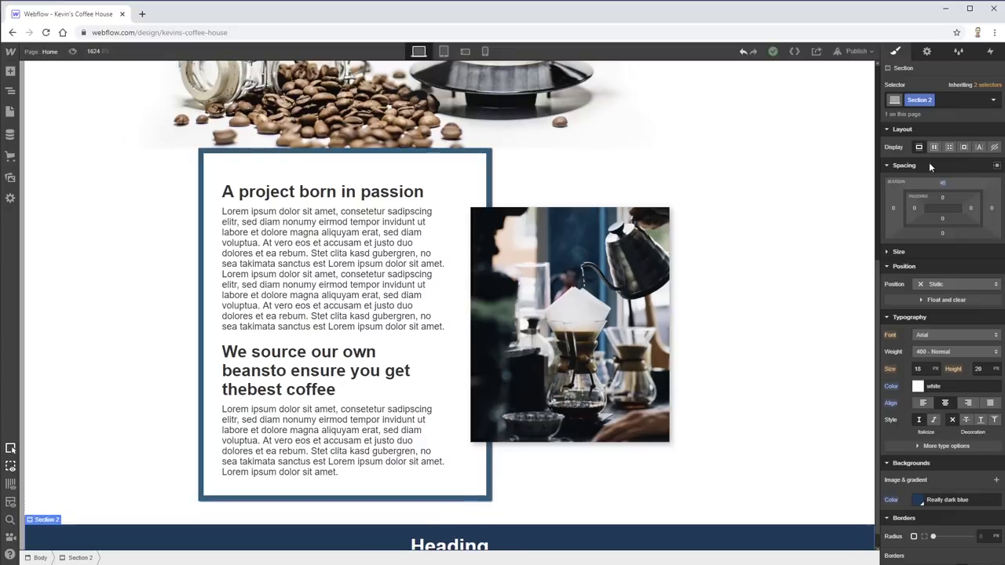
scroll(810, 287, up, 5)
scroll(815, 287, down, 5)
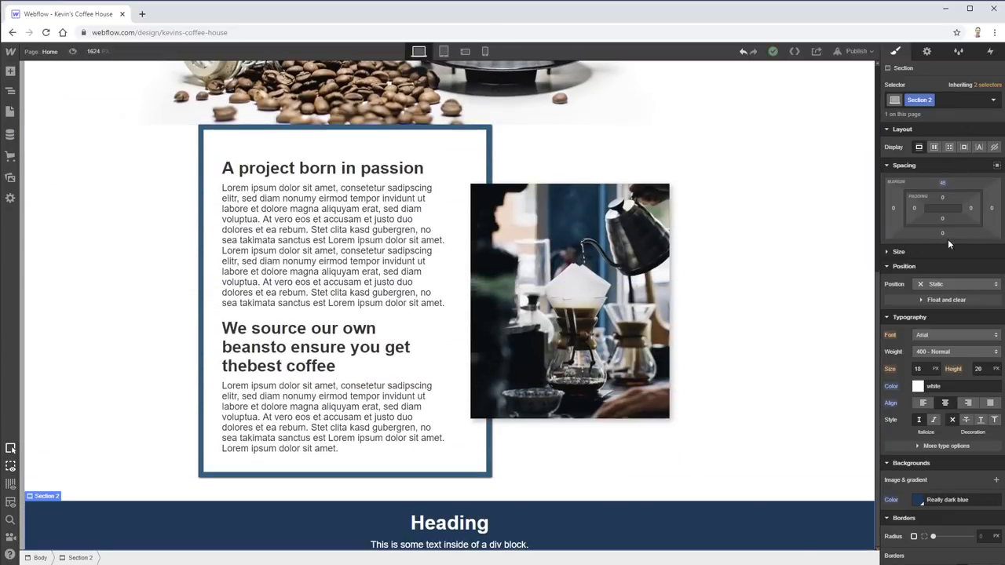
drag(949, 245, 949, 204)
drag(957, 107, 957, 106)
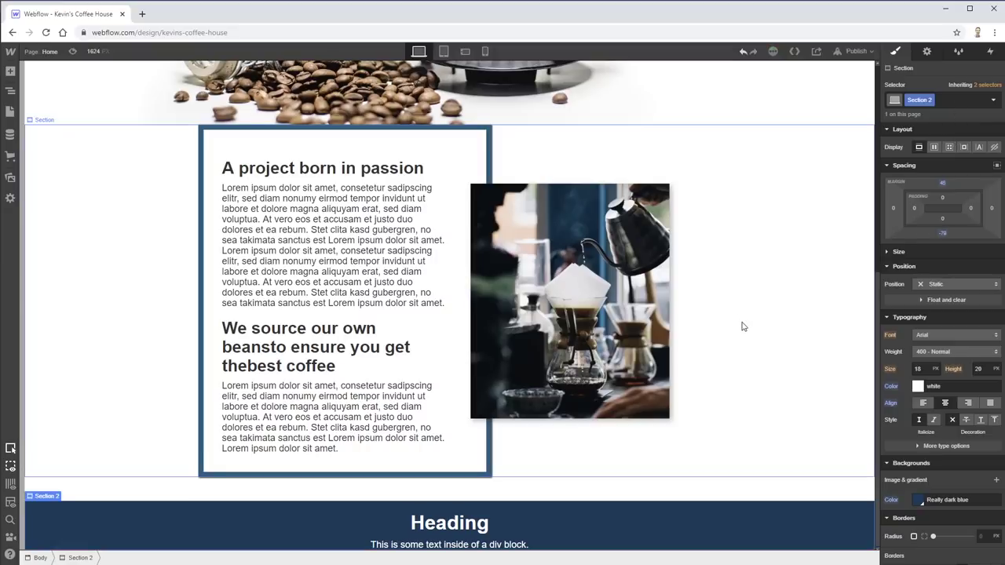
scroll(777, 324, up, 3)
scroll(914, 242, down, 3)
scroll(935, 227, up, 3)
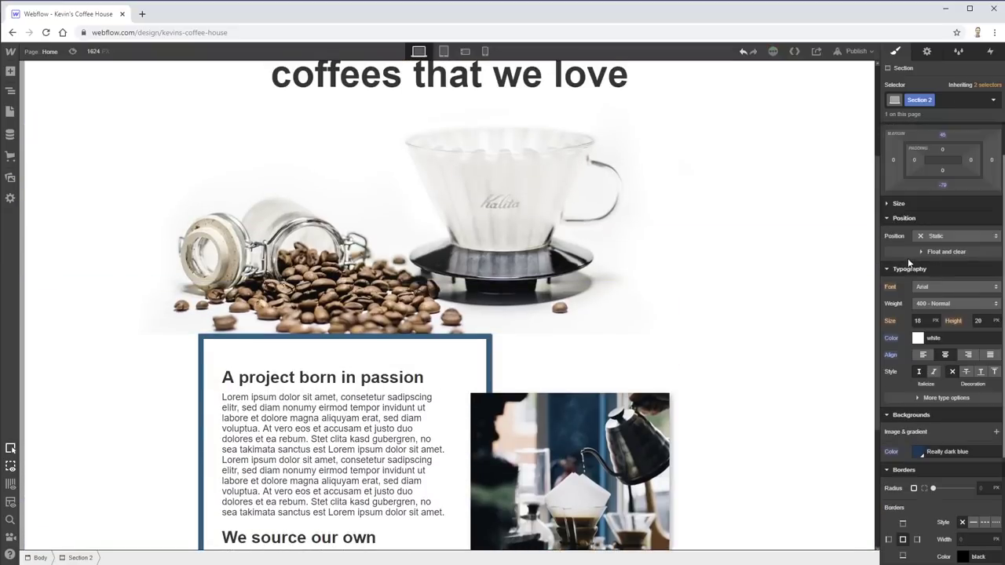
drag(945, 233, 944, 314)
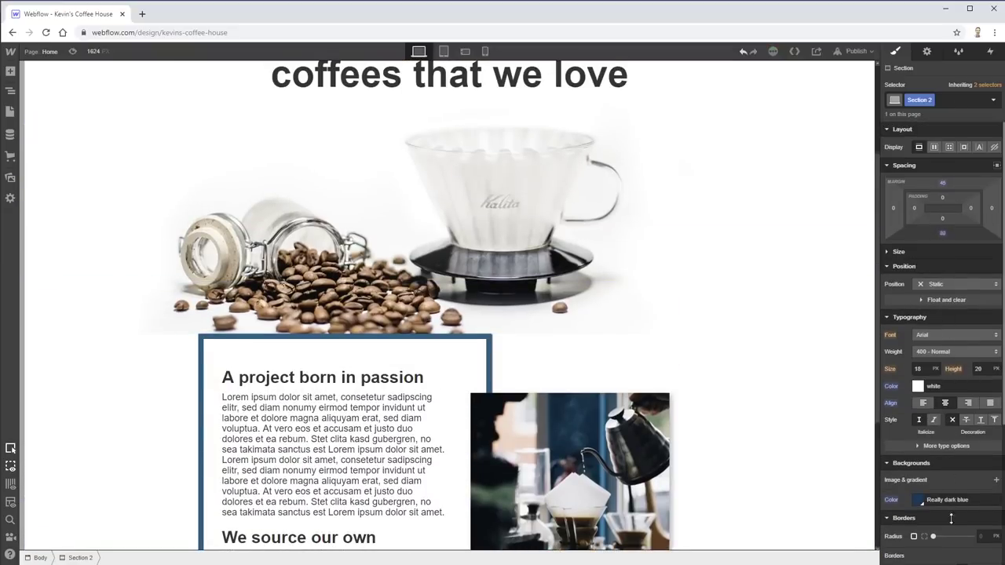
scroll(715, 449, down, 3)
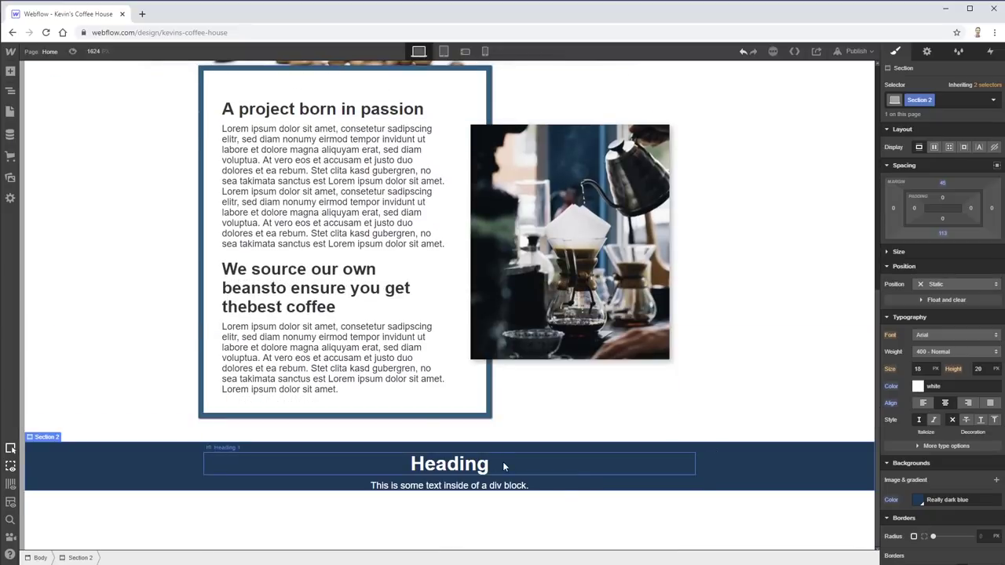
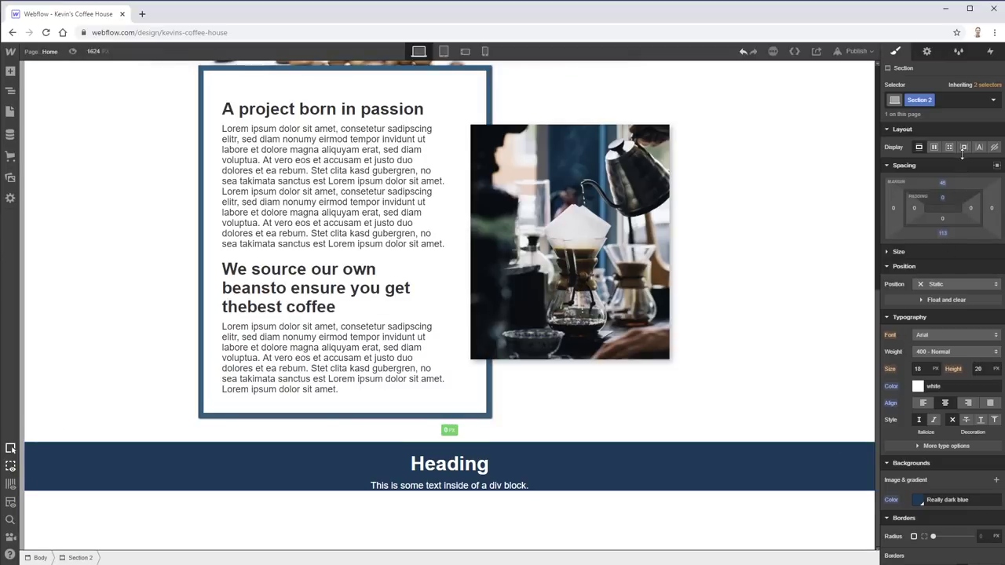
- Drag Section 2's top padding up, then check the Heading and text line styles and reselect the section
mouse_move(963, 155)
mouse_down()
mouse_move(958, 284)
mouse_move(945, 267)
mouse_move(945, 212)
mouse_move(964, 125)
mouse_up()
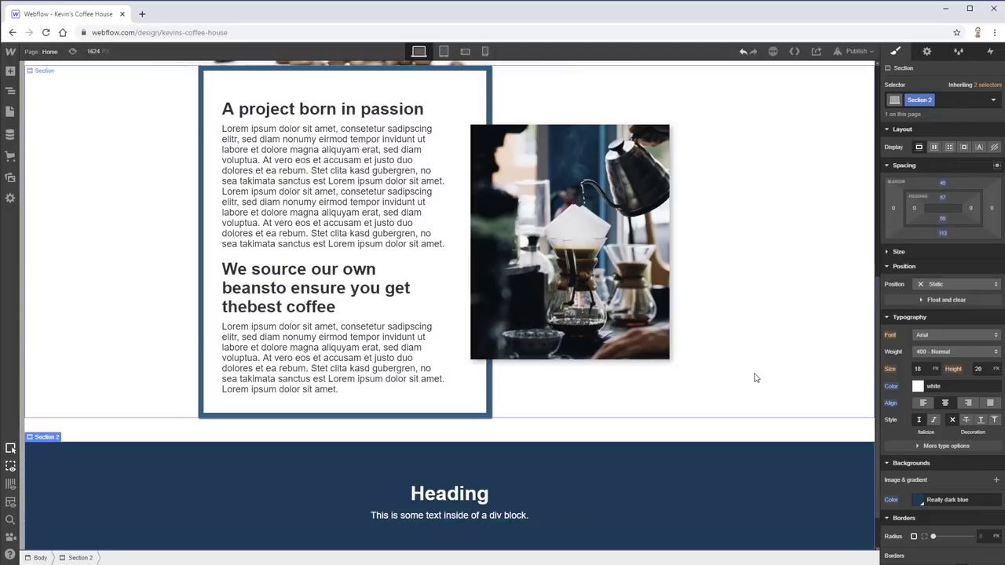
scroll(746, 383, down, 2)
click(451, 432)
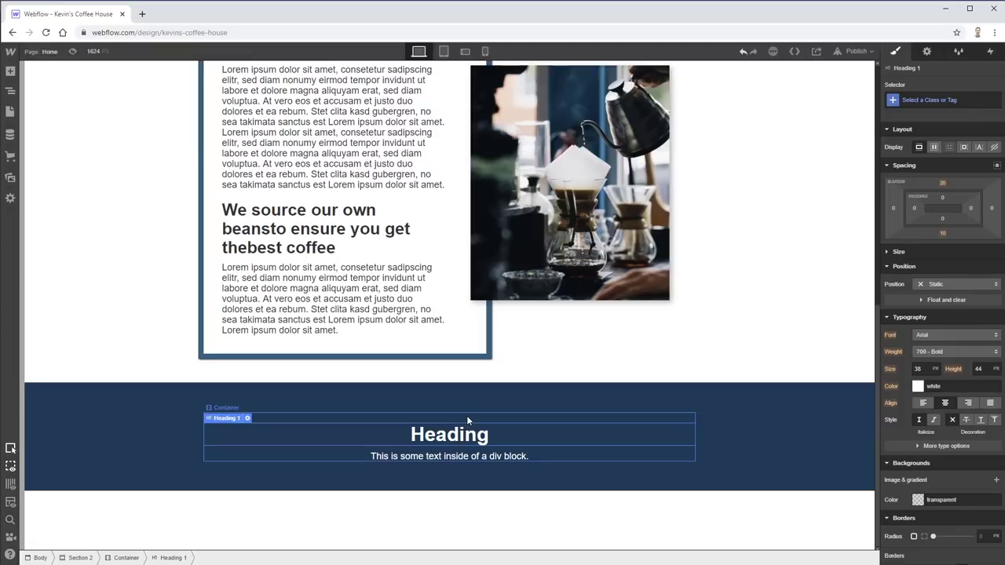
click(467, 457)
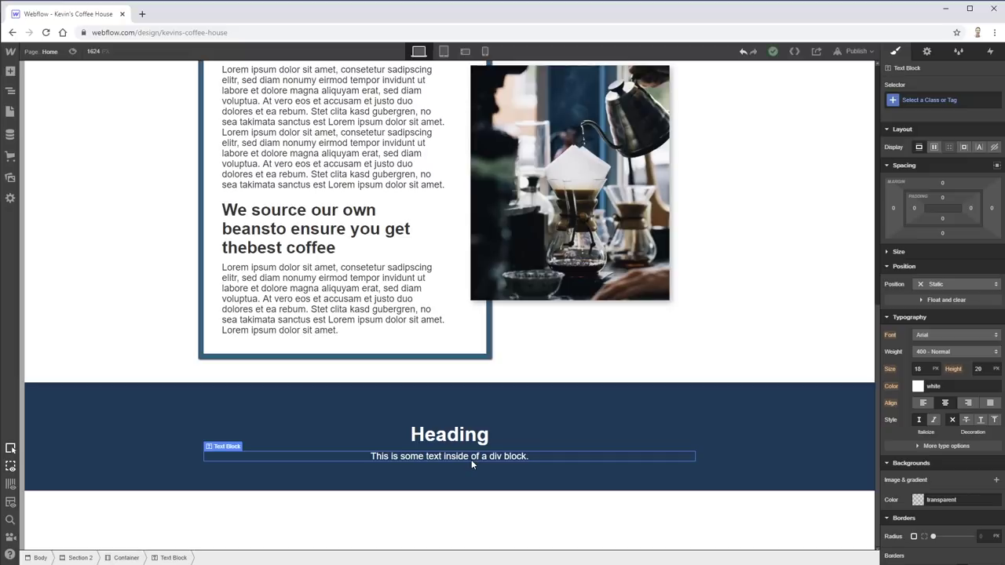
click(471, 437)
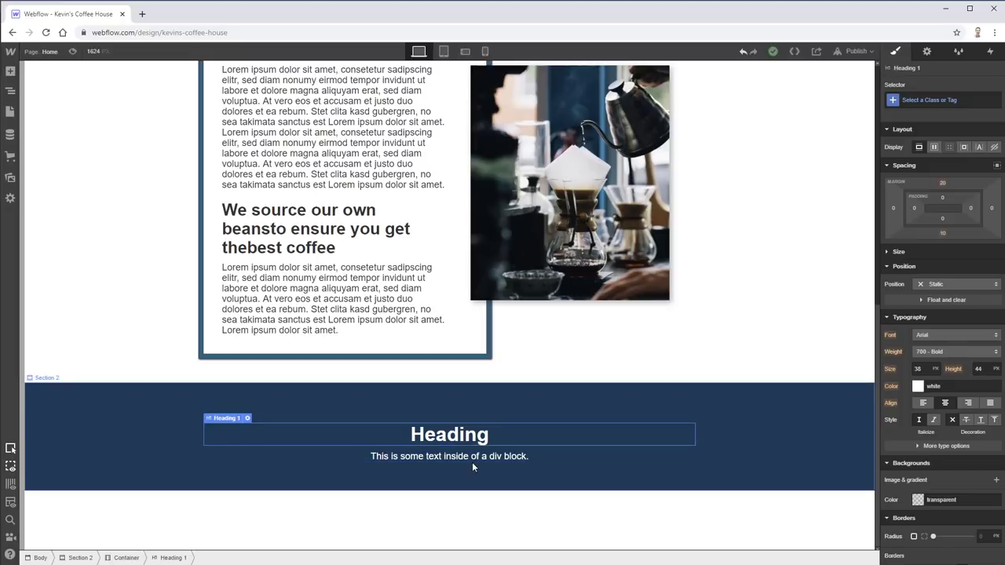
click(473, 459)
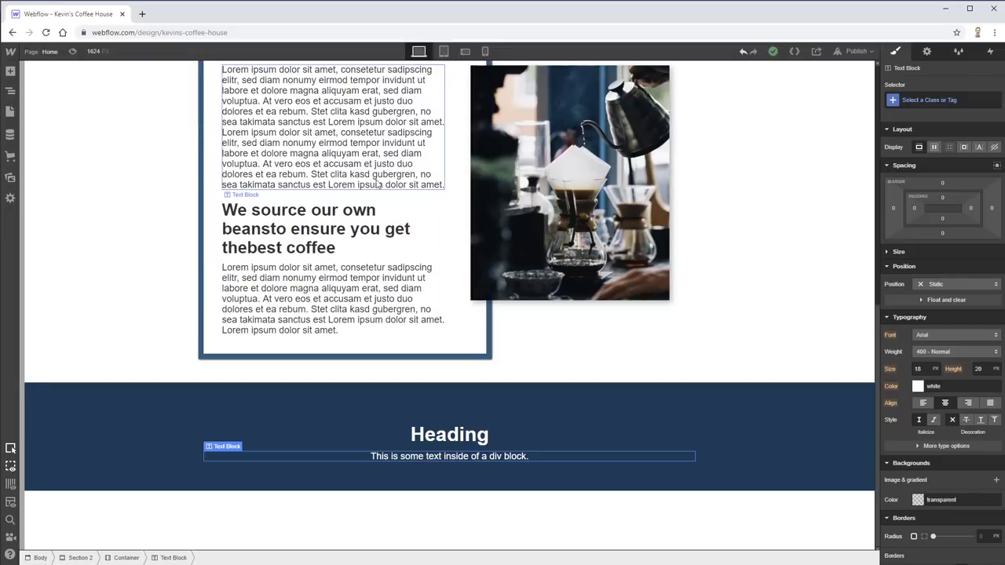
scroll(720, 424, up, 3)
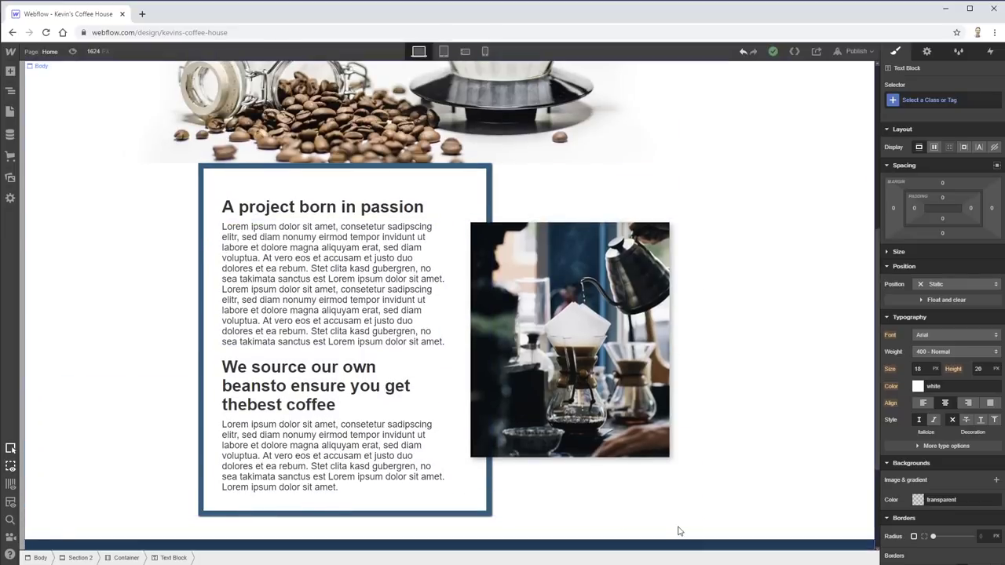
scroll(680, 532, down, 3)
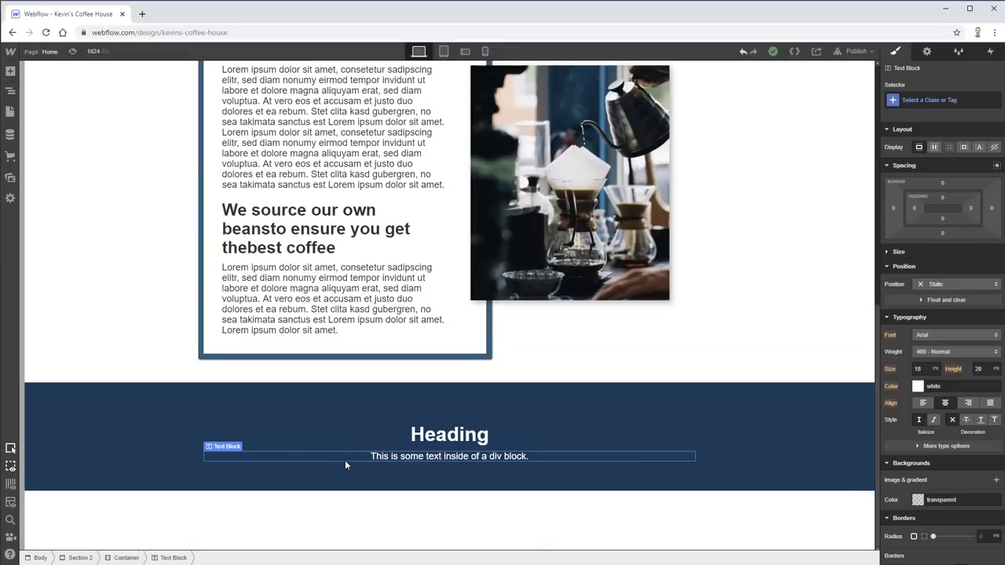
click(179, 417)
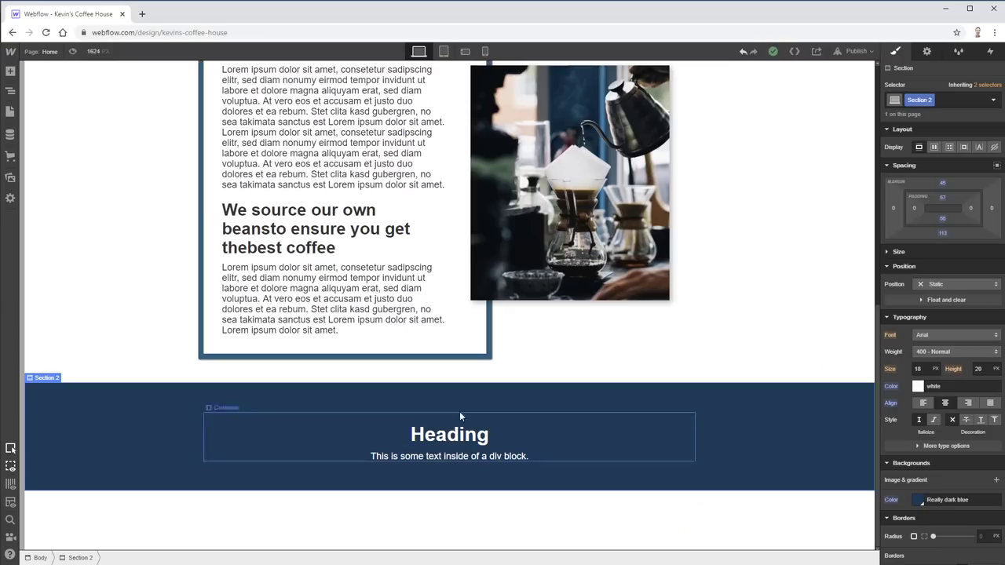
- After trying a text Input, insert a Form Block from the Forms category into Section 2
click(10, 71)
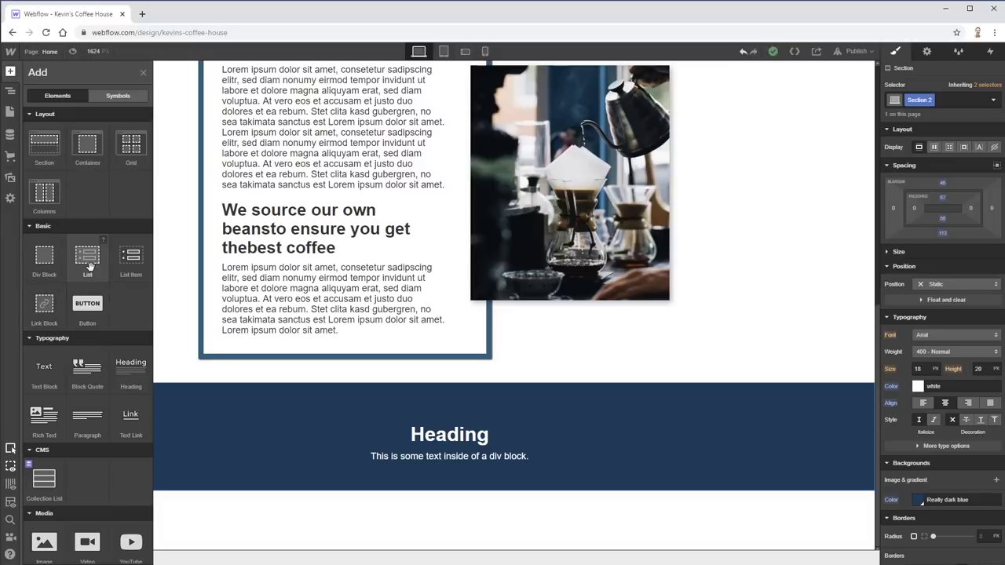
scroll(121, 371, down, 2)
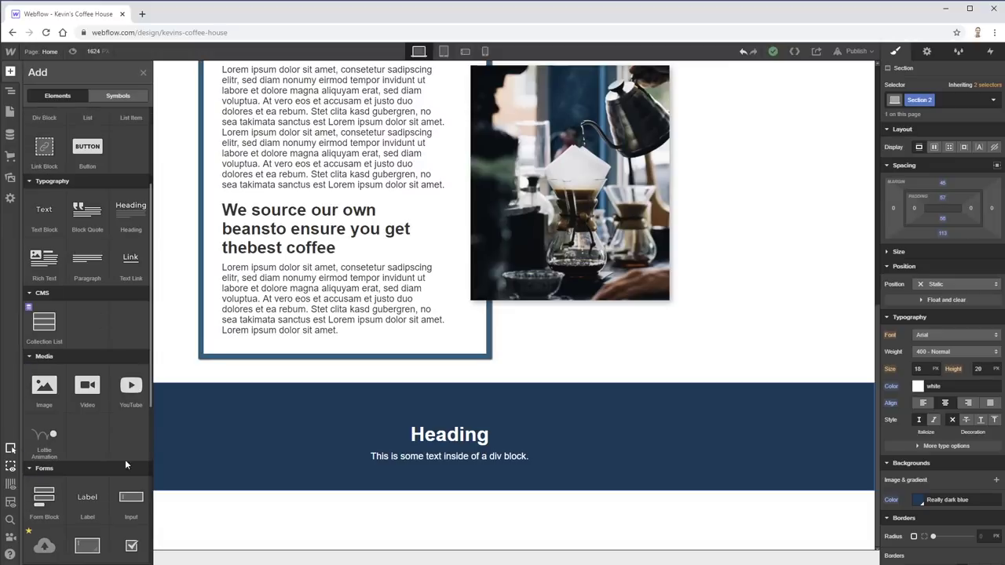
scroll(125, 466, down, 3)
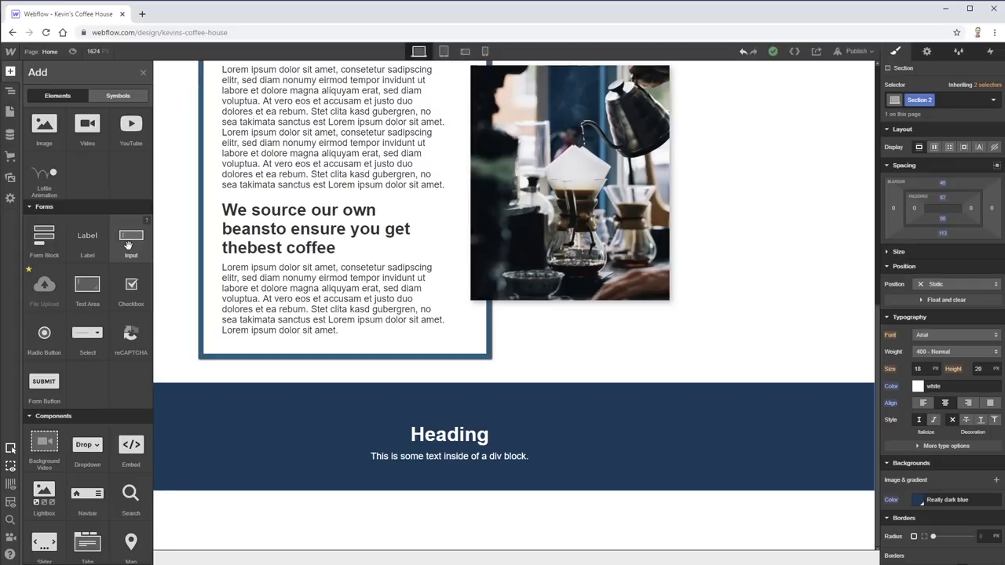
click(128, 246)
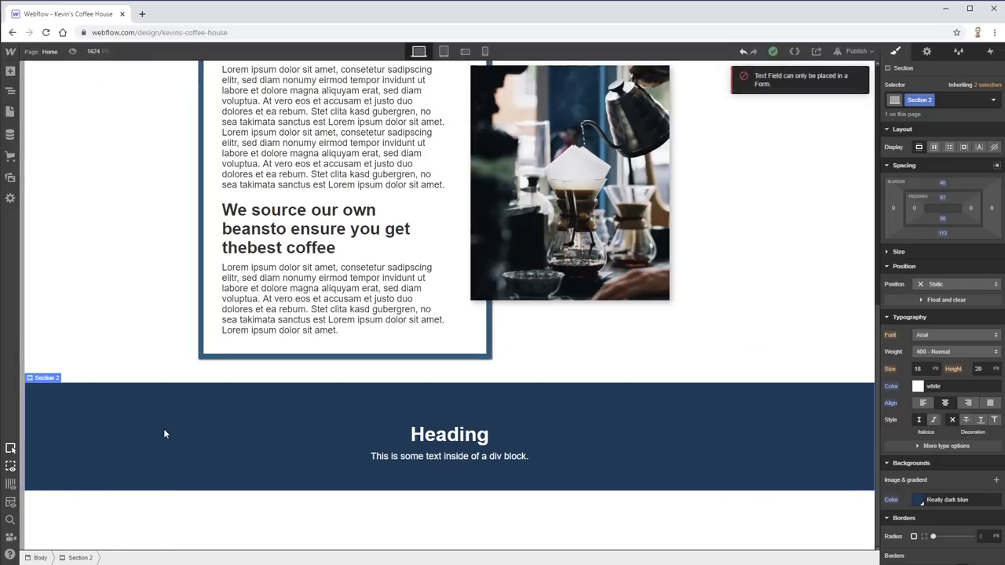
click(10, 71)
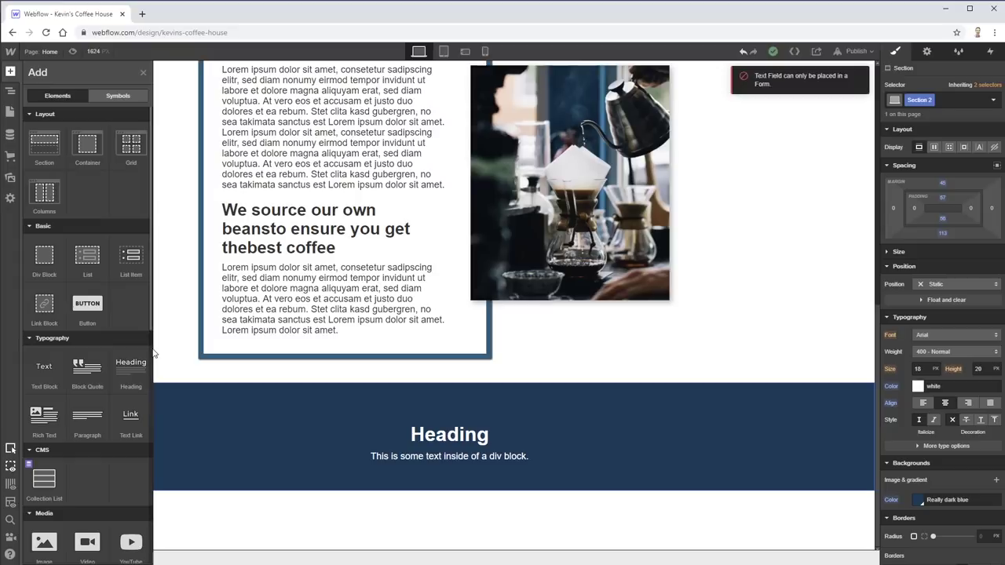
scroll(75, 366, down, 5)
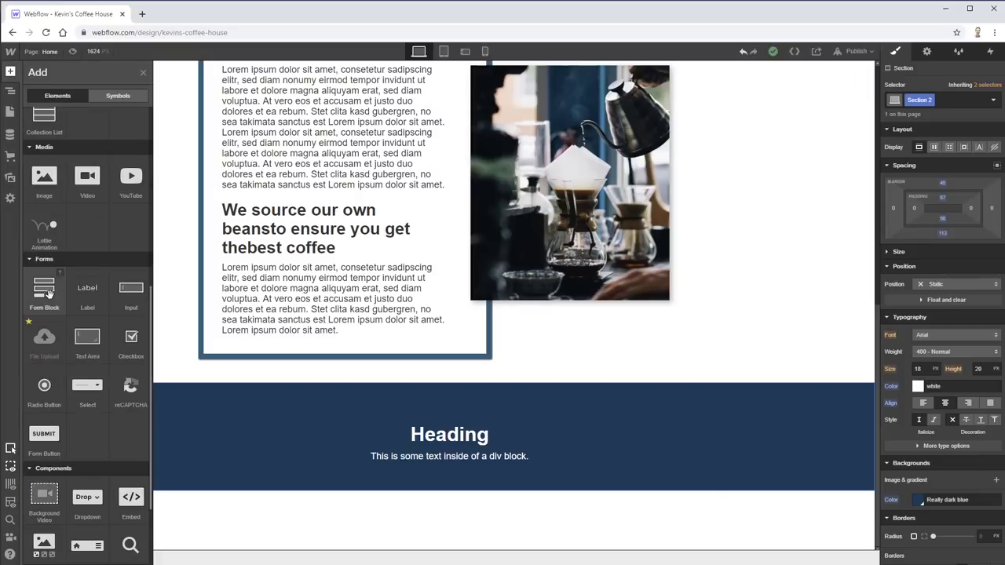
click(44, 288)
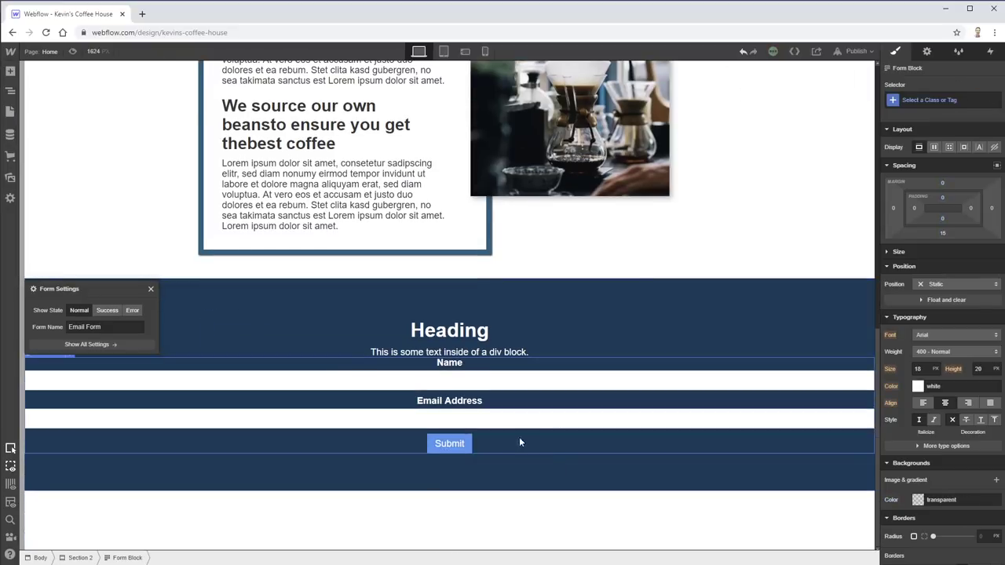
- Delete the form's Name label and name text field
click(453, 365)
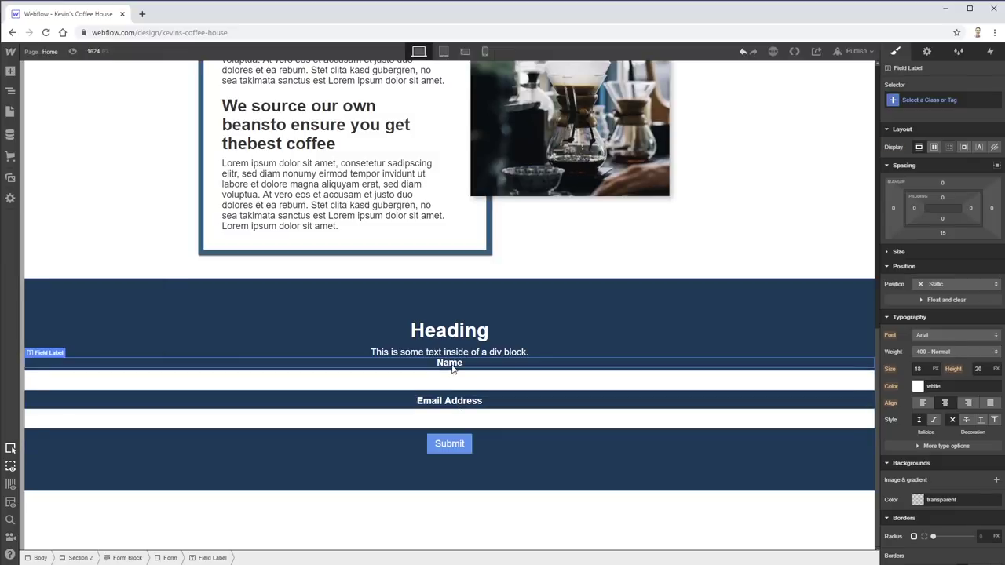
key(Delete)
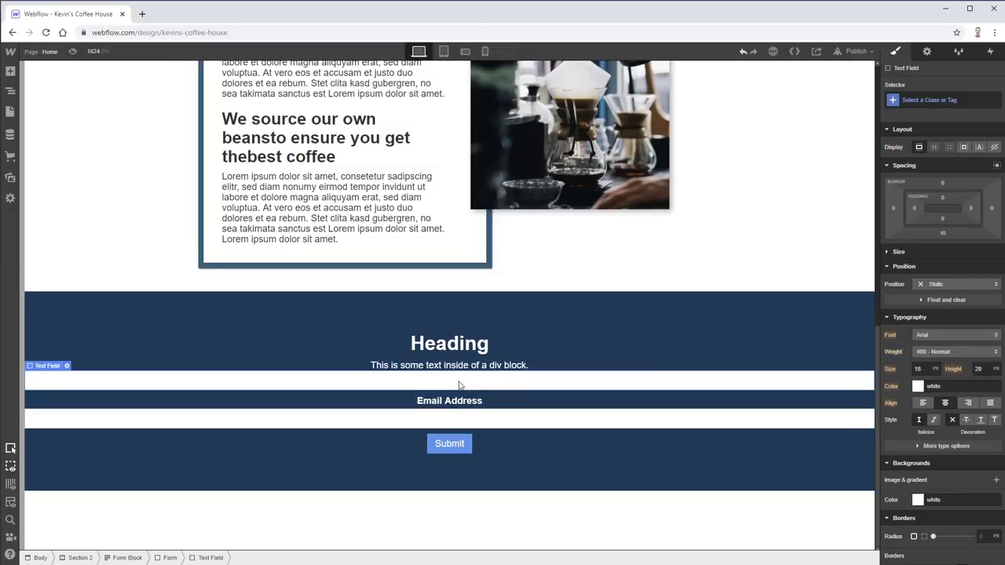
key(Delete)
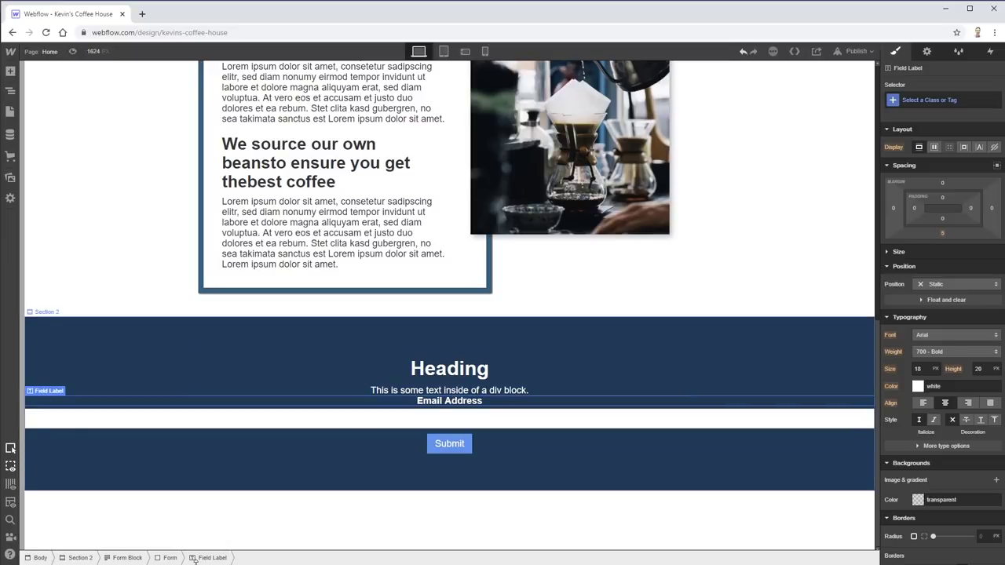
- Set the form's maximum width to 600px
click(166, 558)
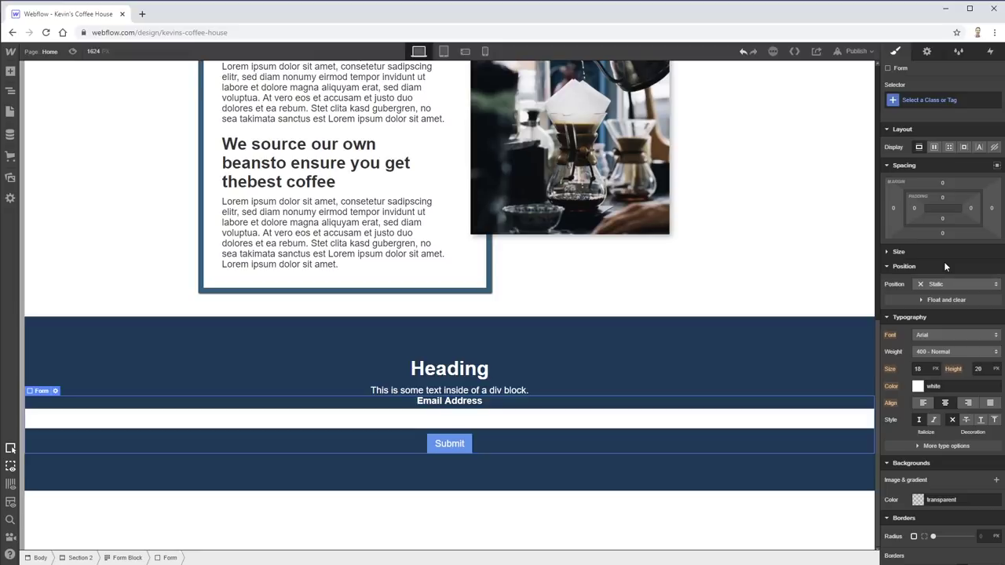
click(888, 166)
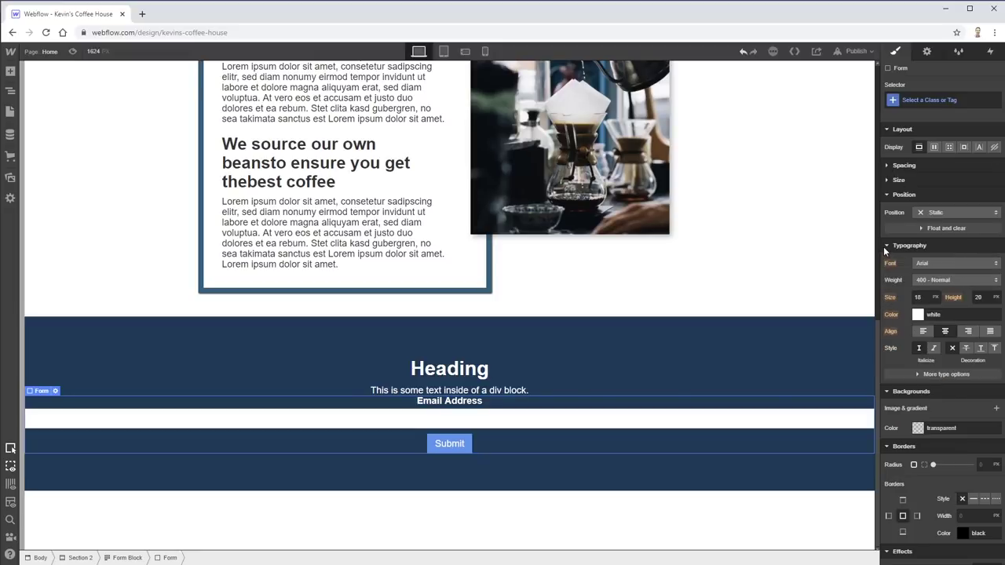
click(886, 246)
click(887, 194)
click(886, 180)
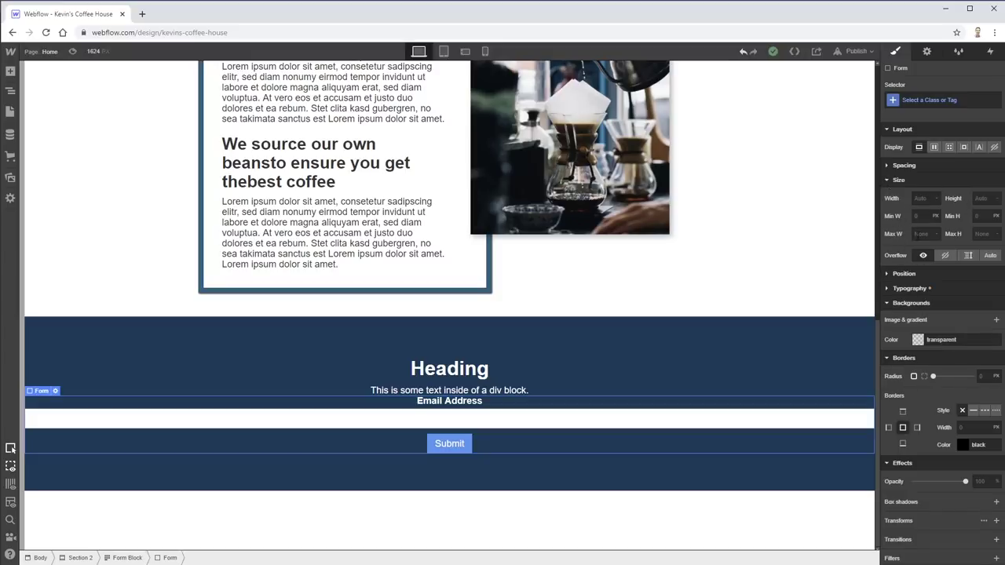
click(942, 234)
text(600px)
key(Tab)
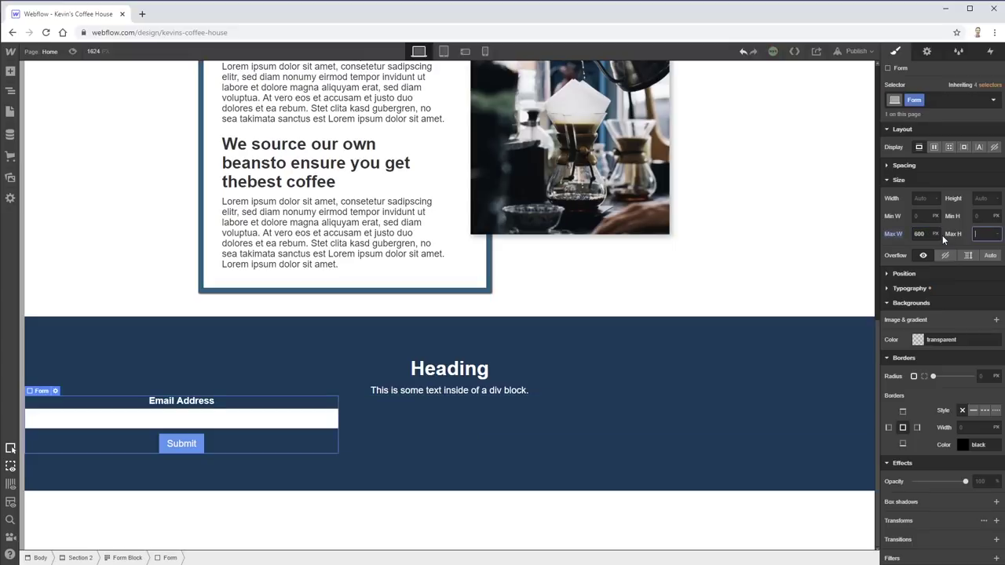
- Centre the form with Auto left and right margins, add a top margin, and view the XD design
click(887, 274)
click(887, 274)
click(889, 166)
click(894, 207)
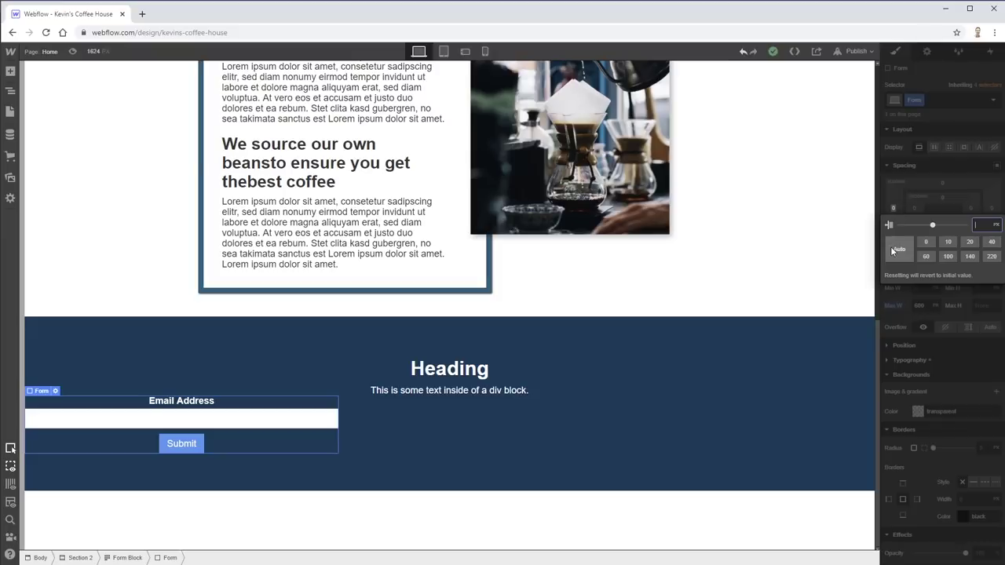
click(897, 249)
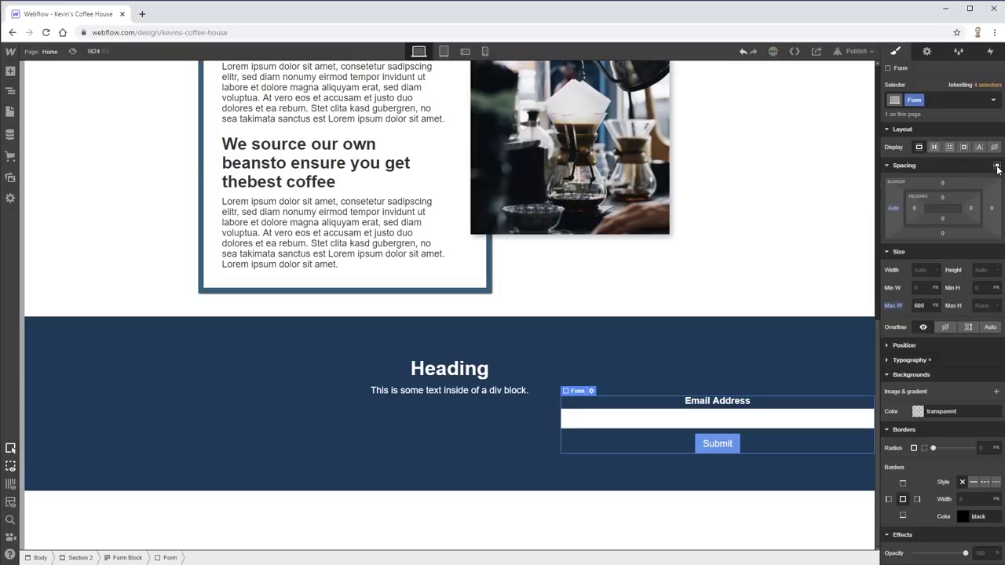
click(997, 166)
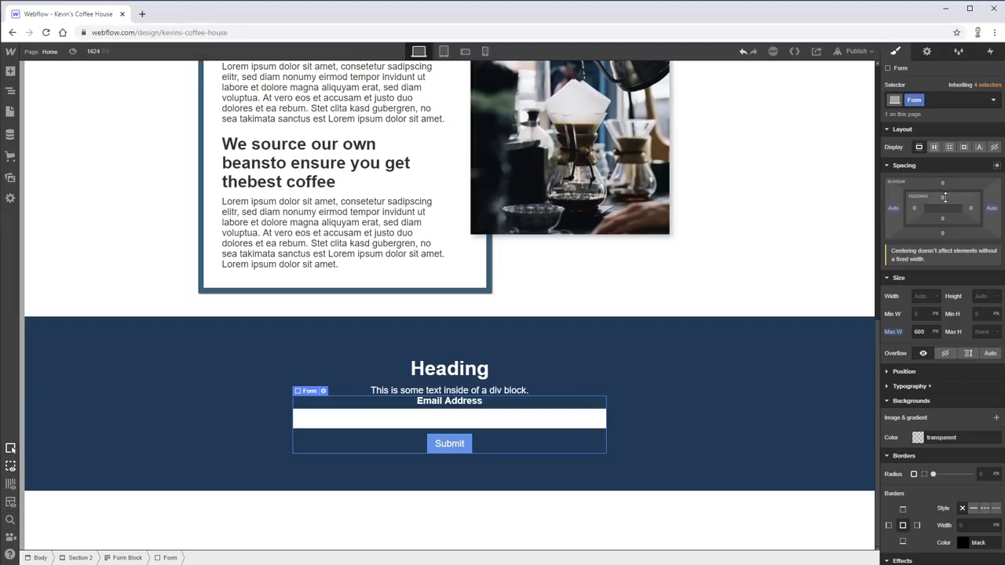
drag(944, 181, 944, 202)
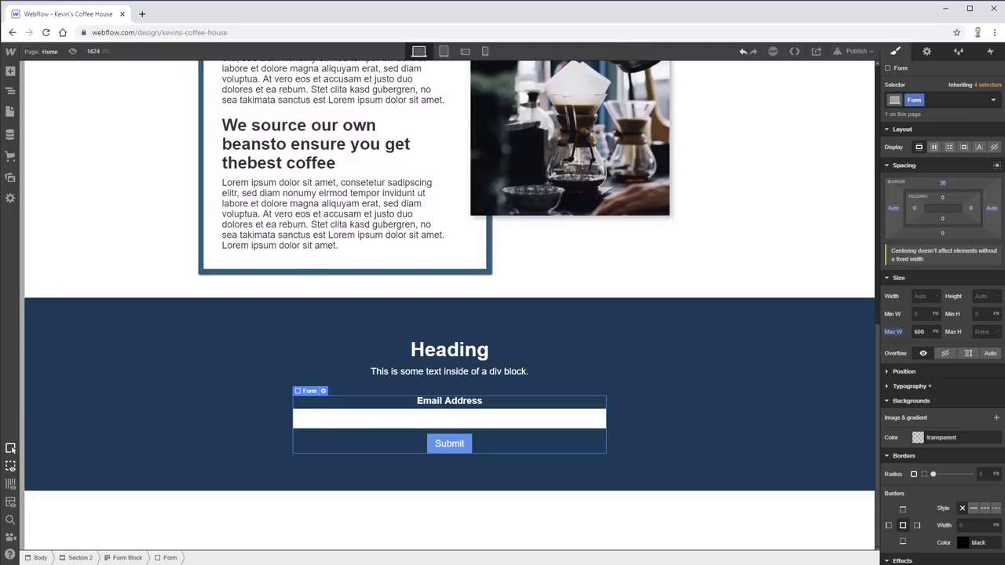
key(alt+Tab)
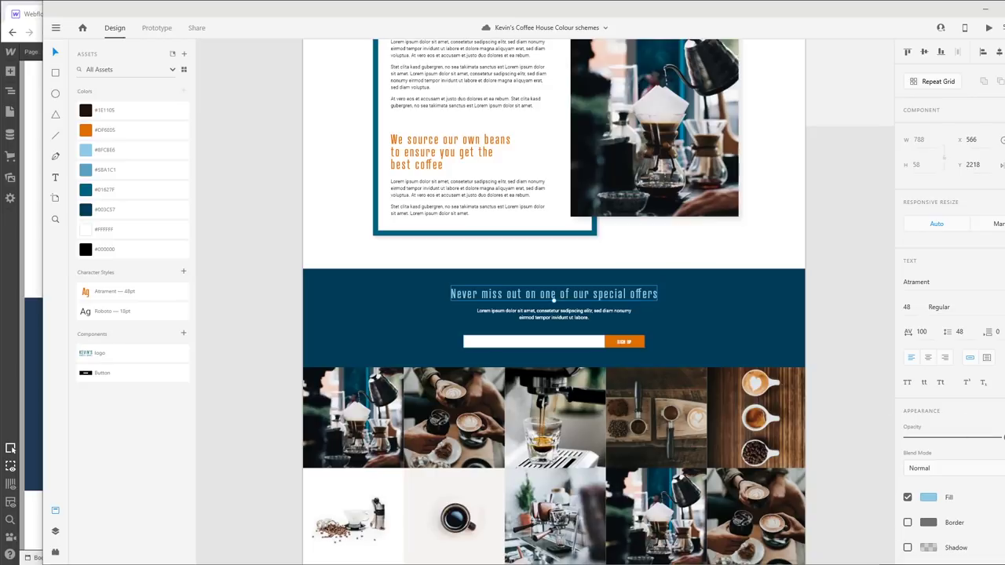
- Give the email text field the placeholder 'Enter your email address'
key(alt+Tab)
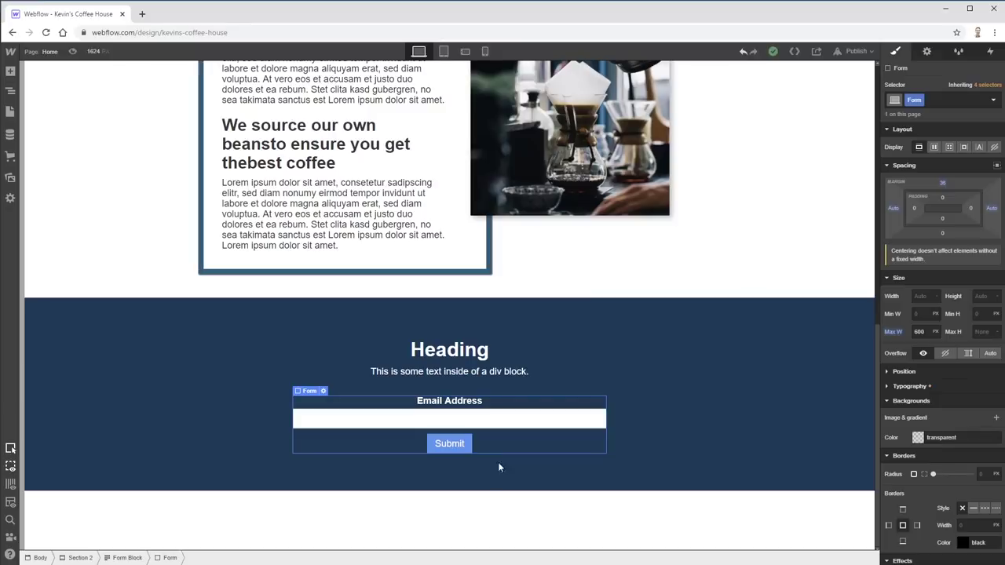
click(514, 417)
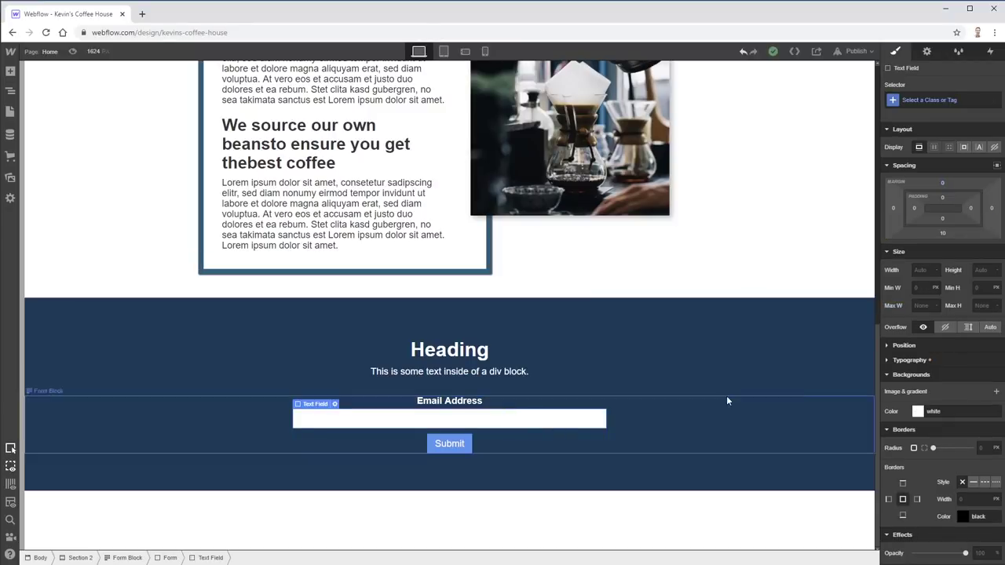
click(925, 54)
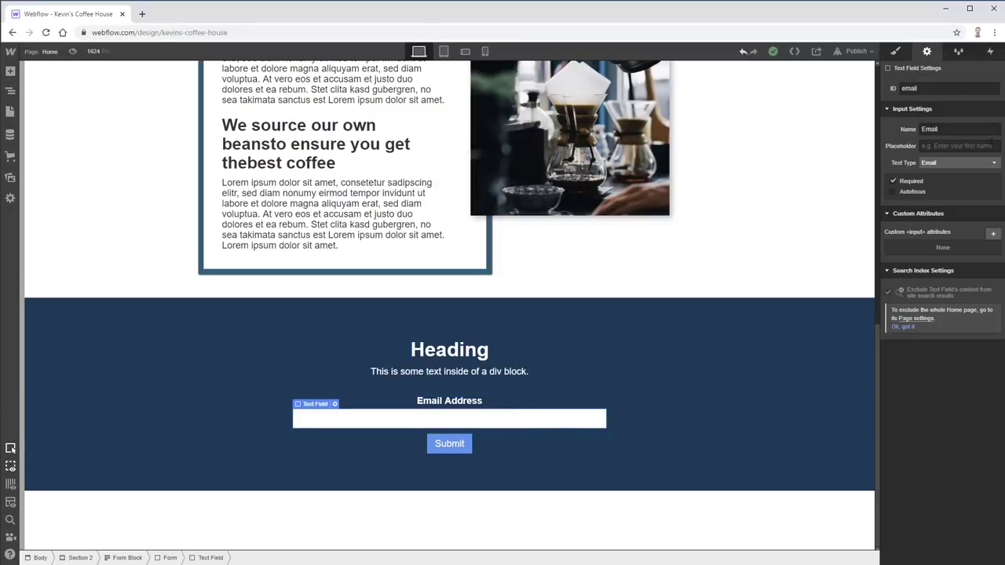
click(939, 148)
text(Ent)
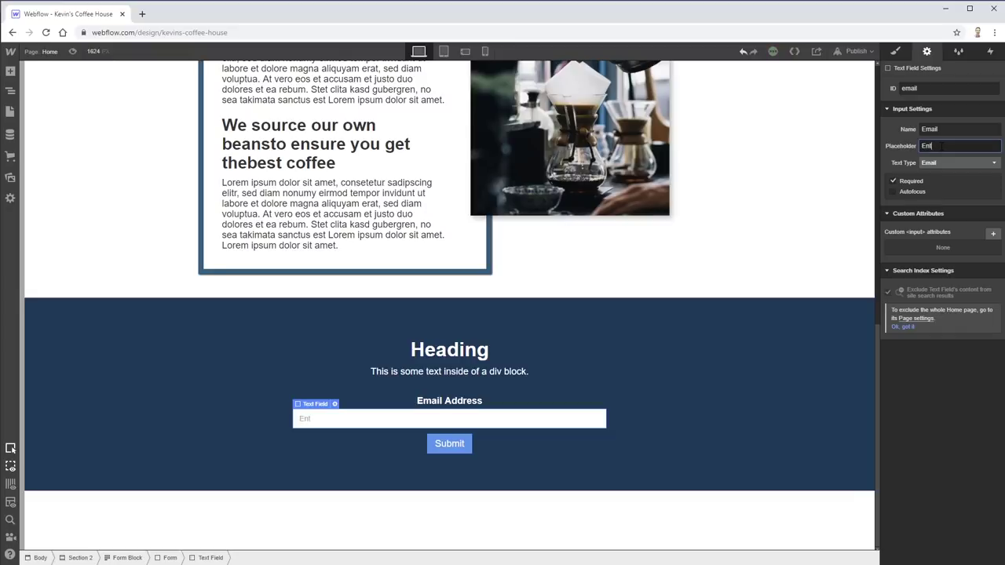
text(er your email address)
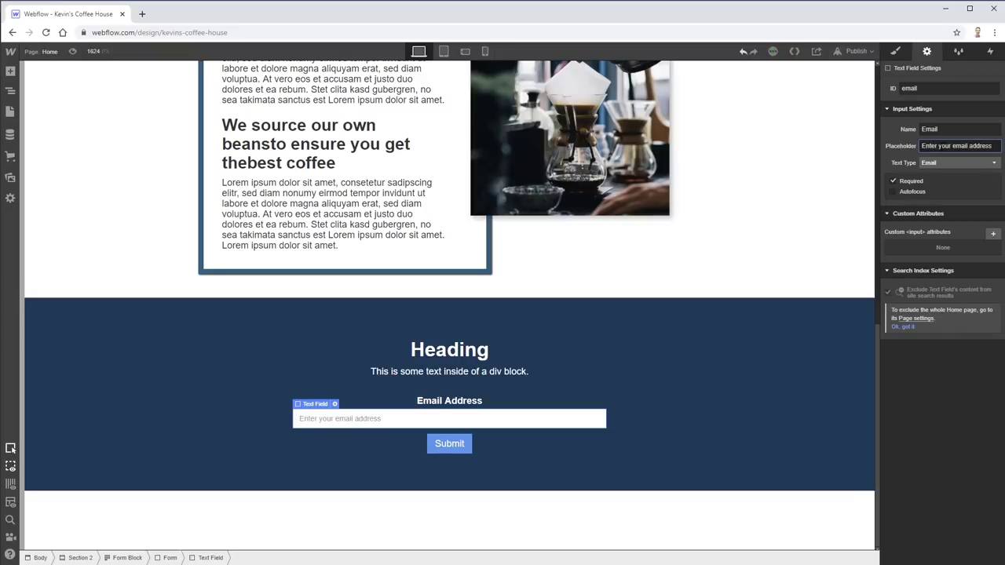
- Select the Email Address label, field, Submit button and form in turn to review them
click(532, 402)
click(540, 427)
click(546, 444)
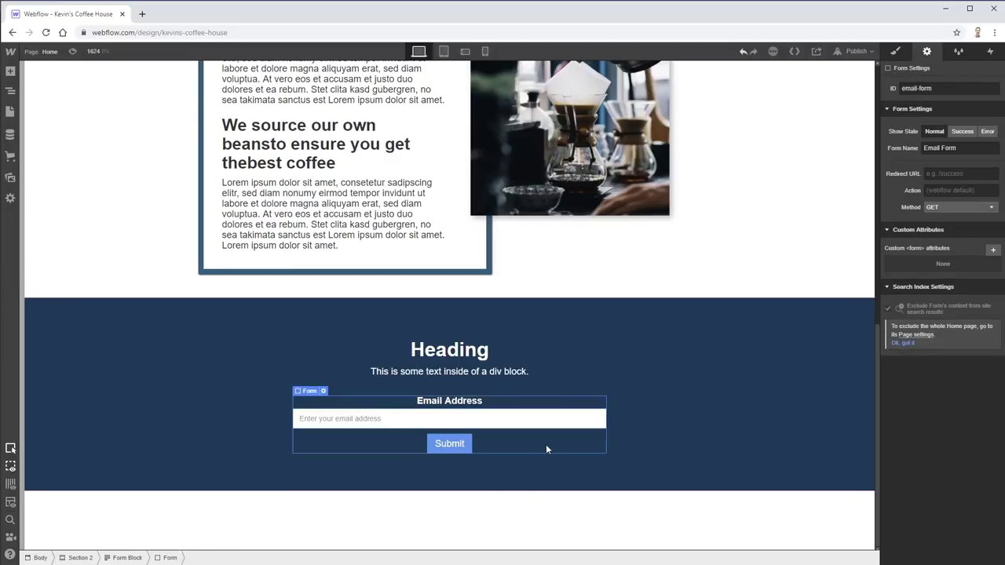
click(482, 419)
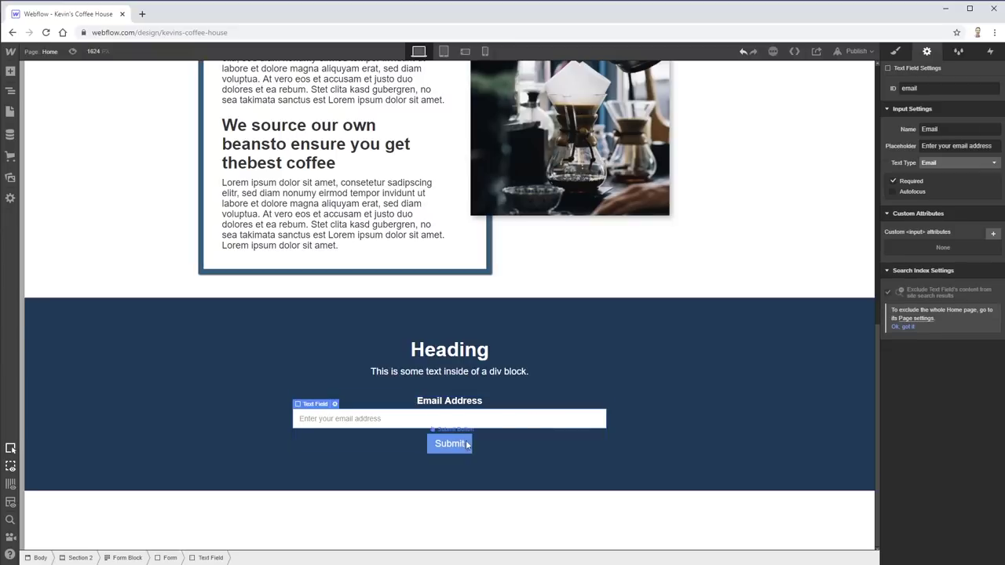
click(452, 448)
click(532, 416)
click(445, 444)
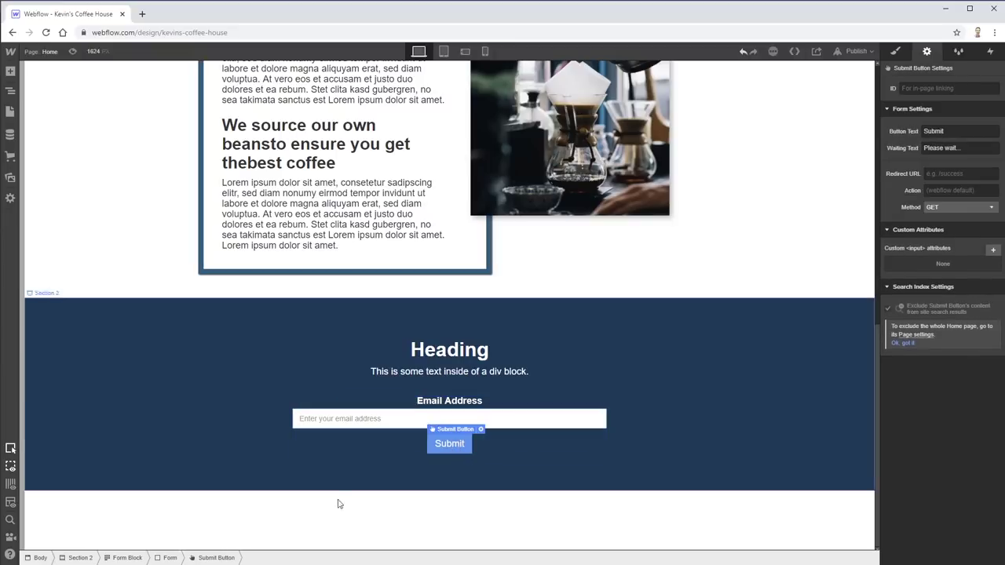
click(168, 558)
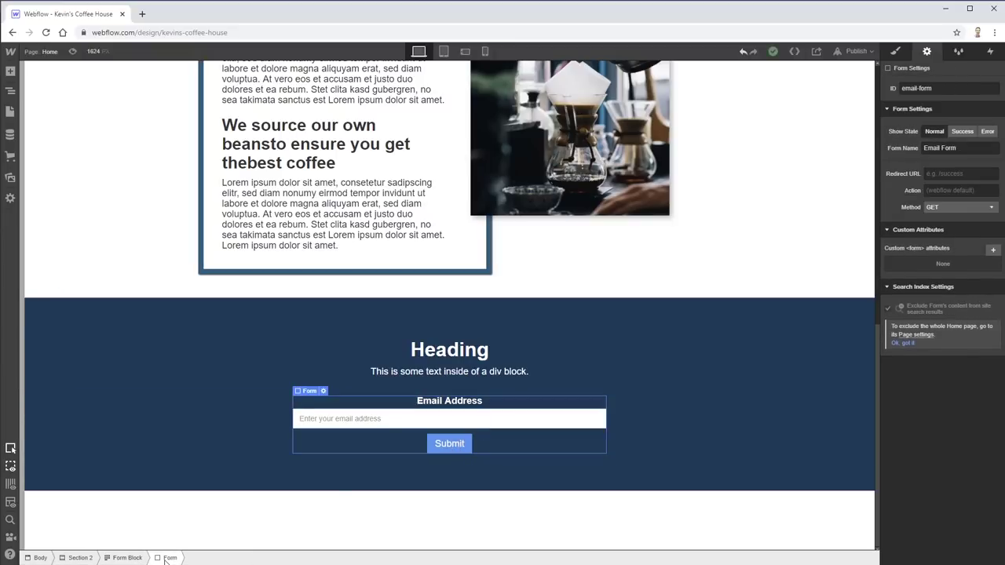
- Add a Div Block below Submit and move the email field into it
click(10, 71)
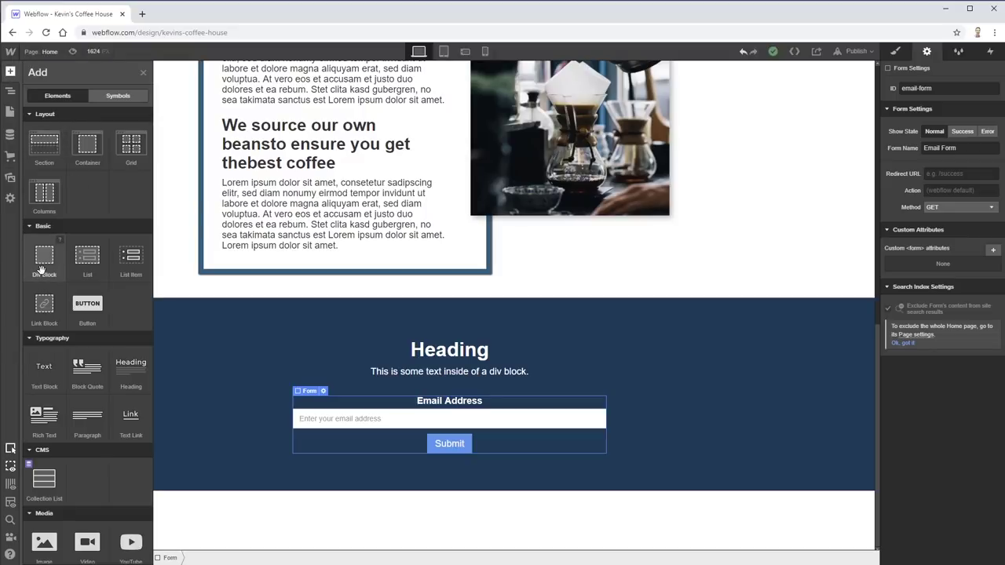
drag(44, 275, 456, 461)
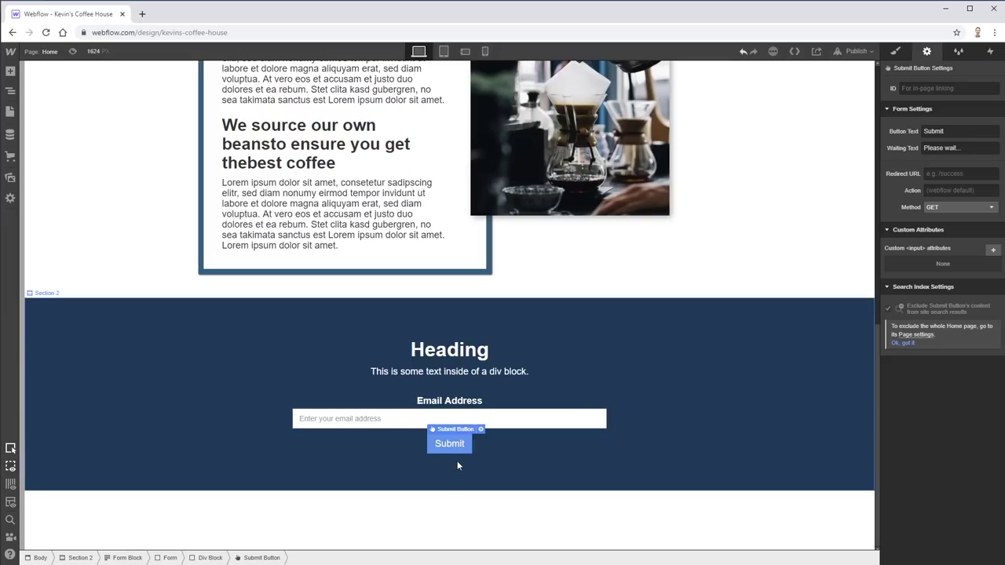
click(393, 420)
drag(326, 420, 415, 448)
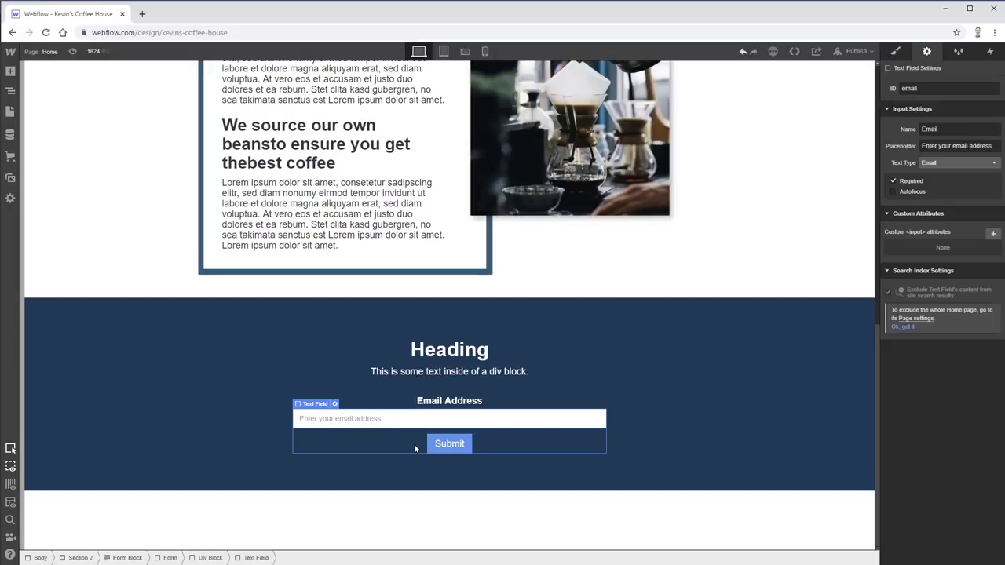
- Create and apply the class cta-columns to the new div block, clearing a mistaken ID entry
click(204, 559)
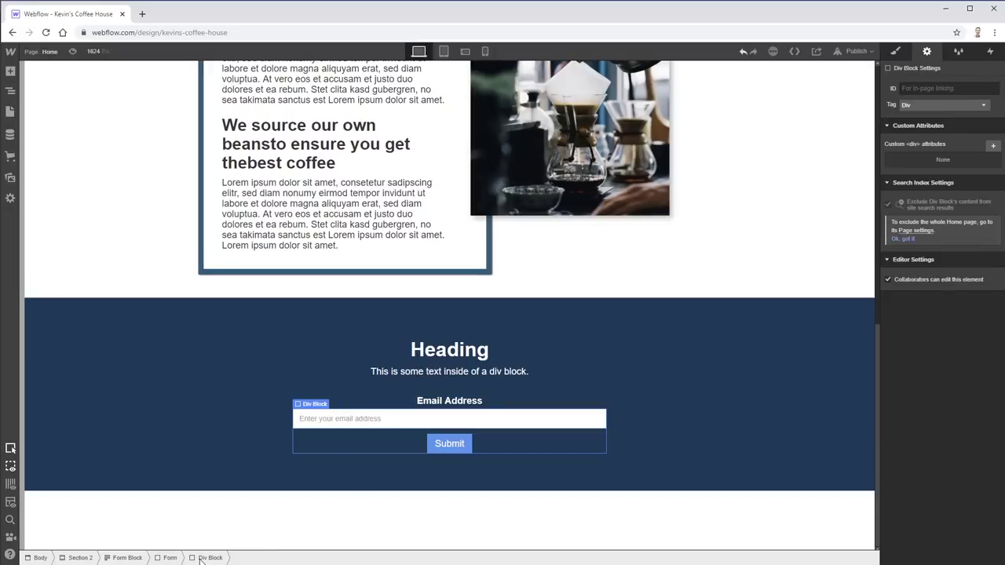
click(927, 90)
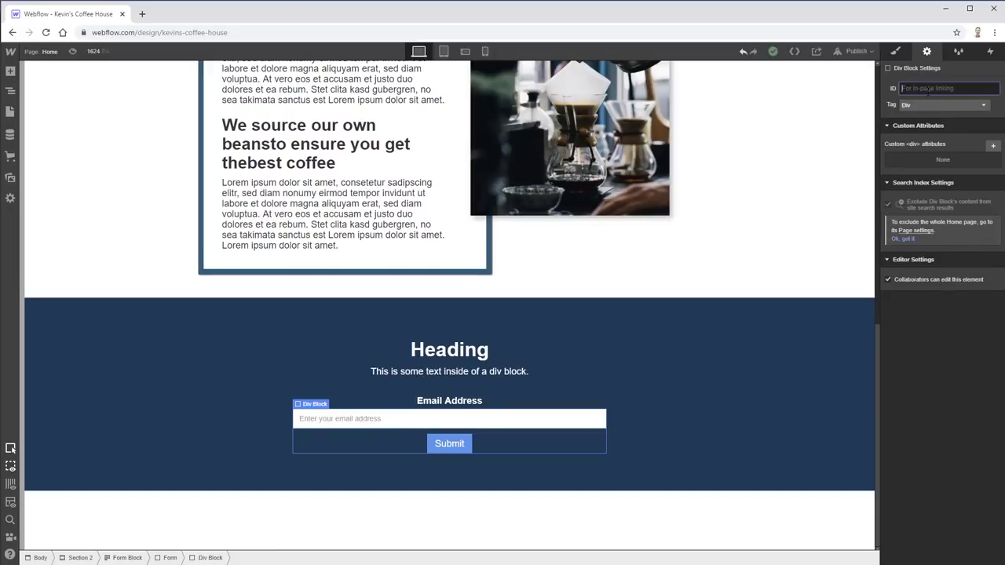
text(cta-)
key(BackSpace)
key(BackSpace)
key(BackSpace)
key(BackSpace)
click(314, 404)
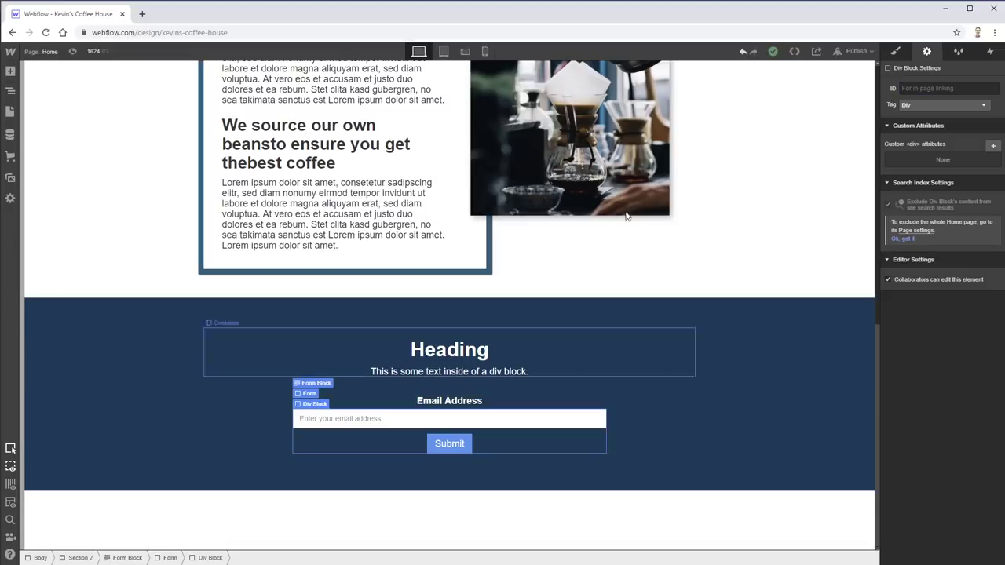
click(901, 51)
click(985, 101)
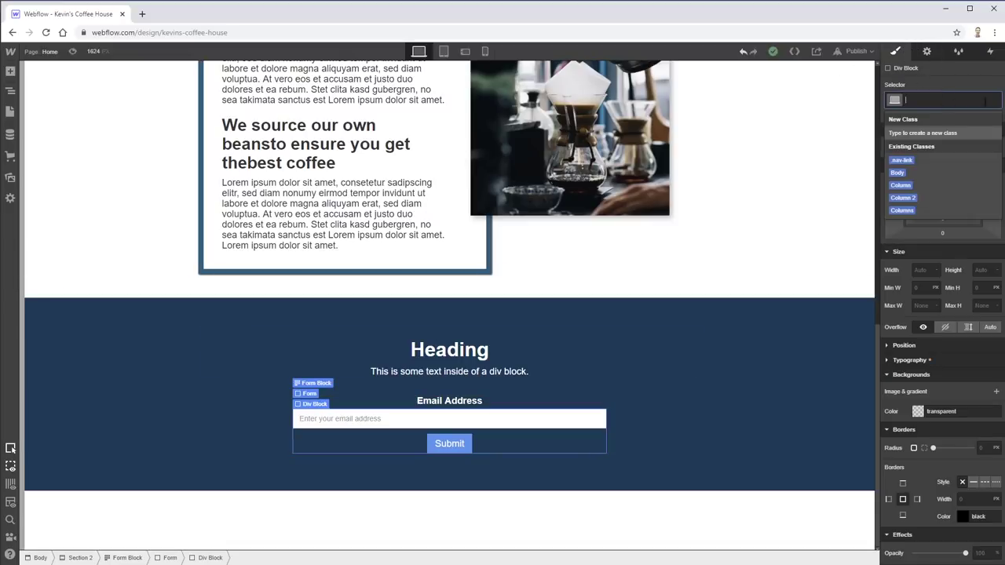
text(na)
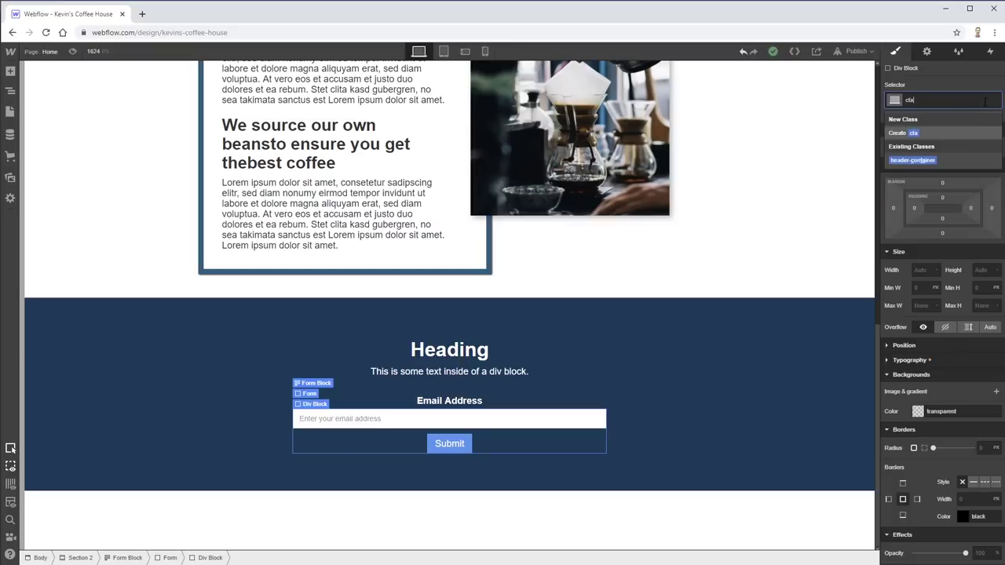
key(BackSpace)
key(BackSpace)
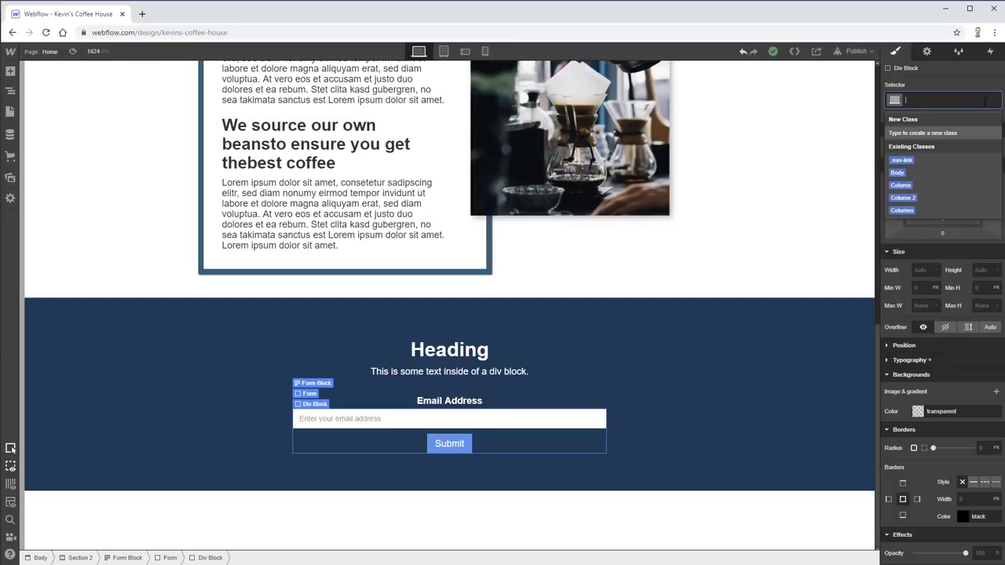
text(cta-)
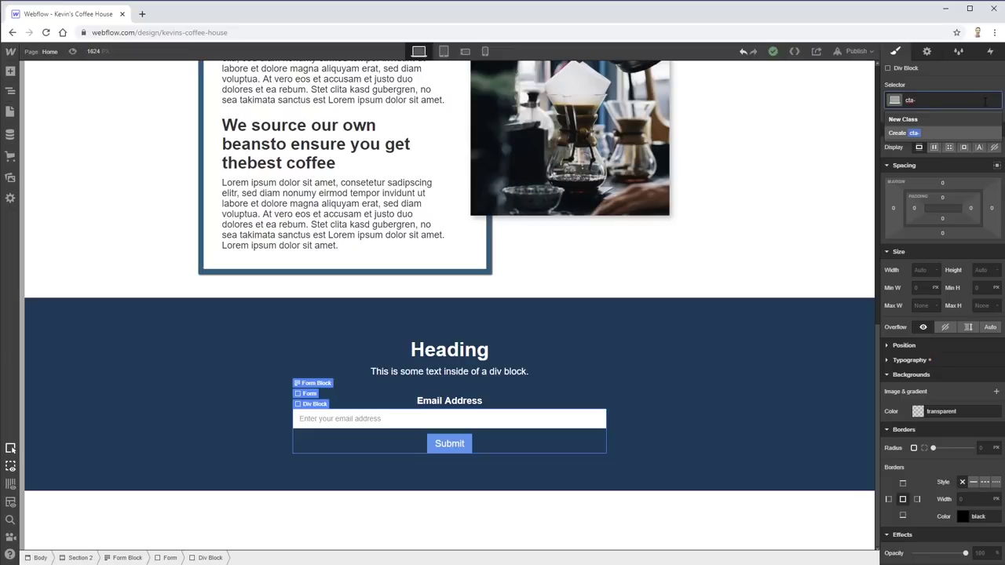
text(columns)
key(Return)
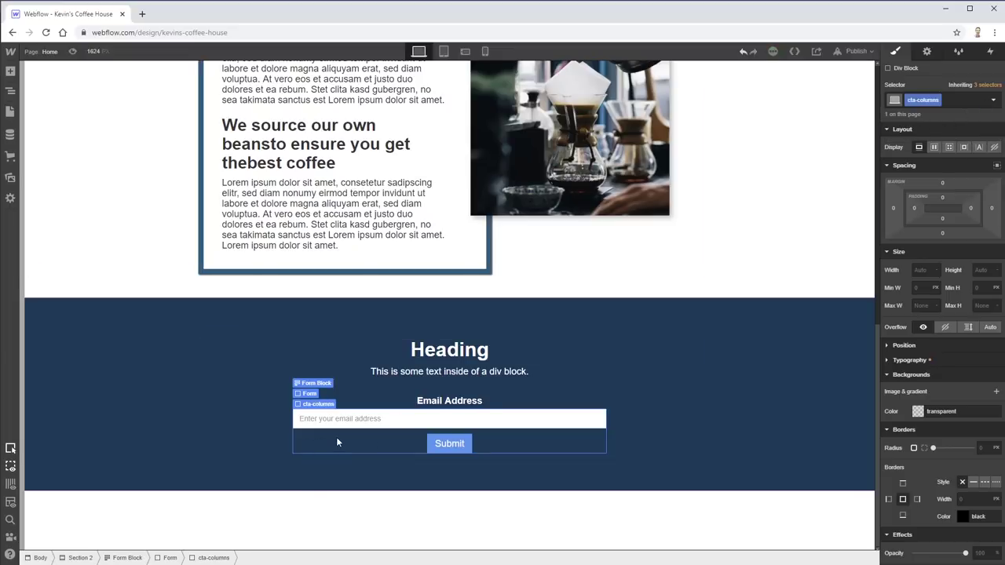
click(286, 450)
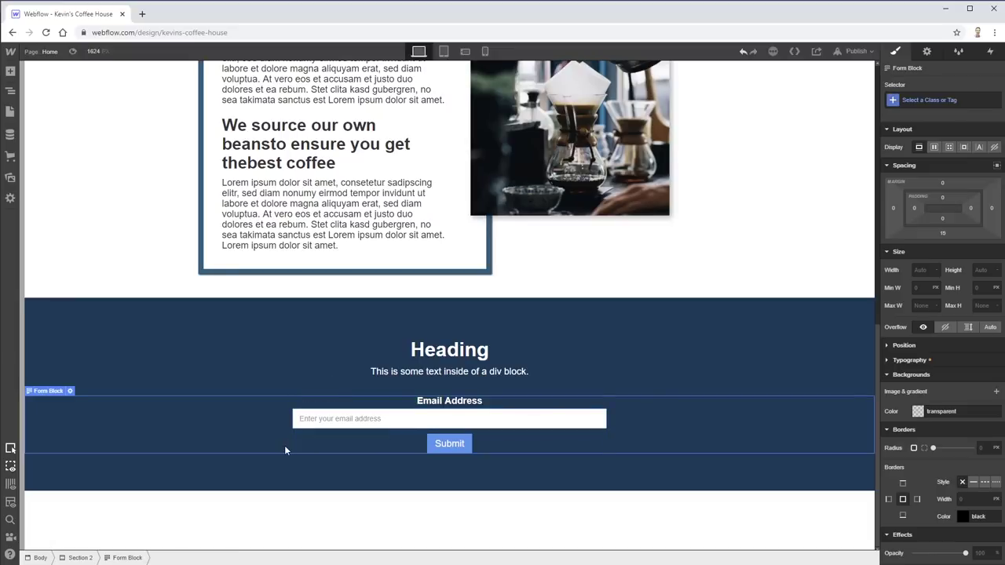
click(318, 442)
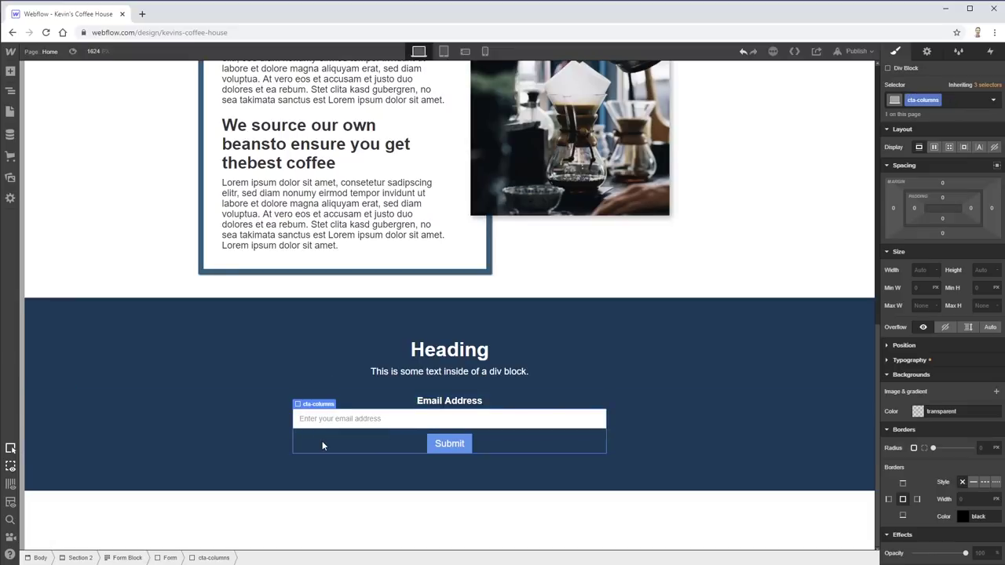
- Set cta-columns to horizontal Flex display with items aligned to Start
click(934, 148)
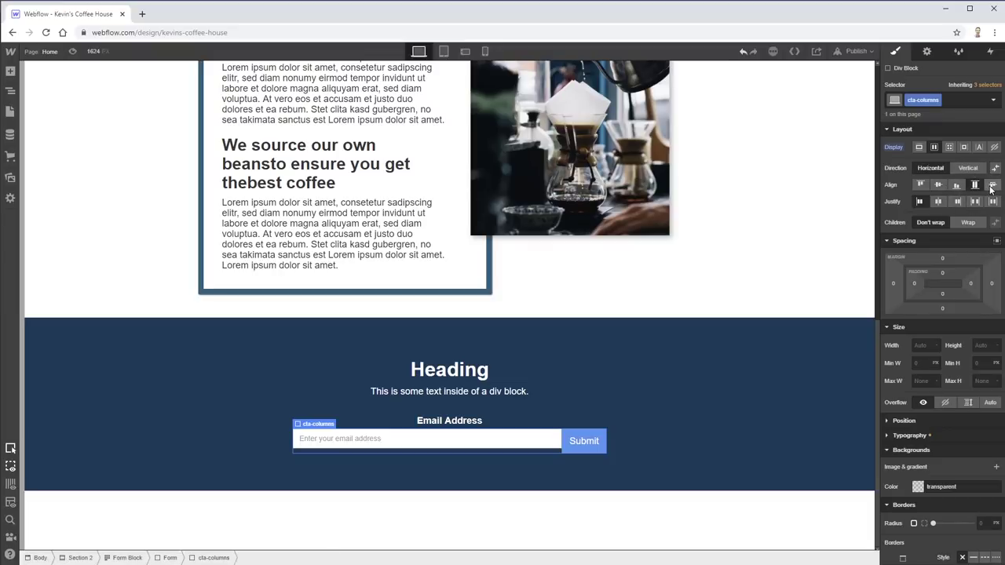
click(932, 184)
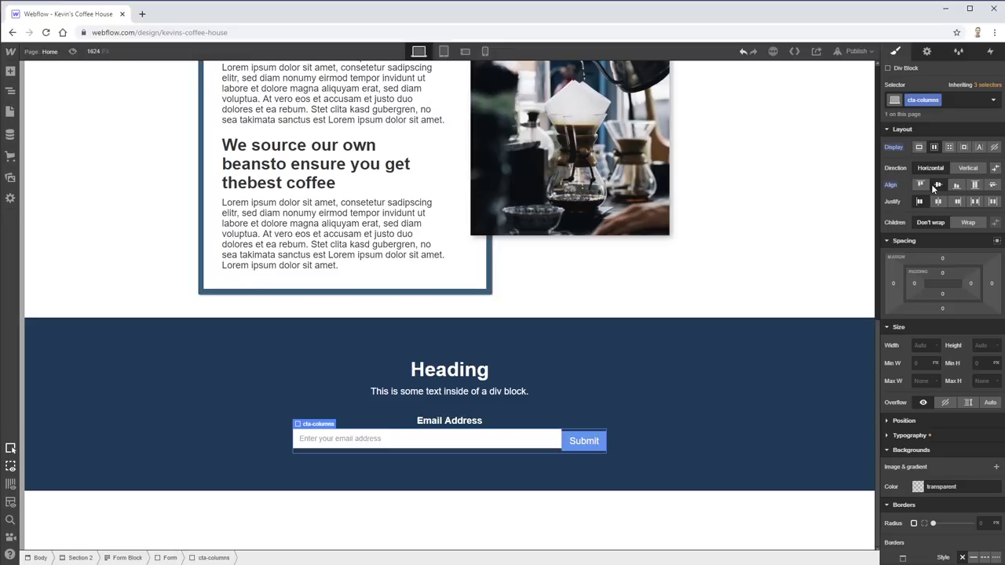
click(568, 439)
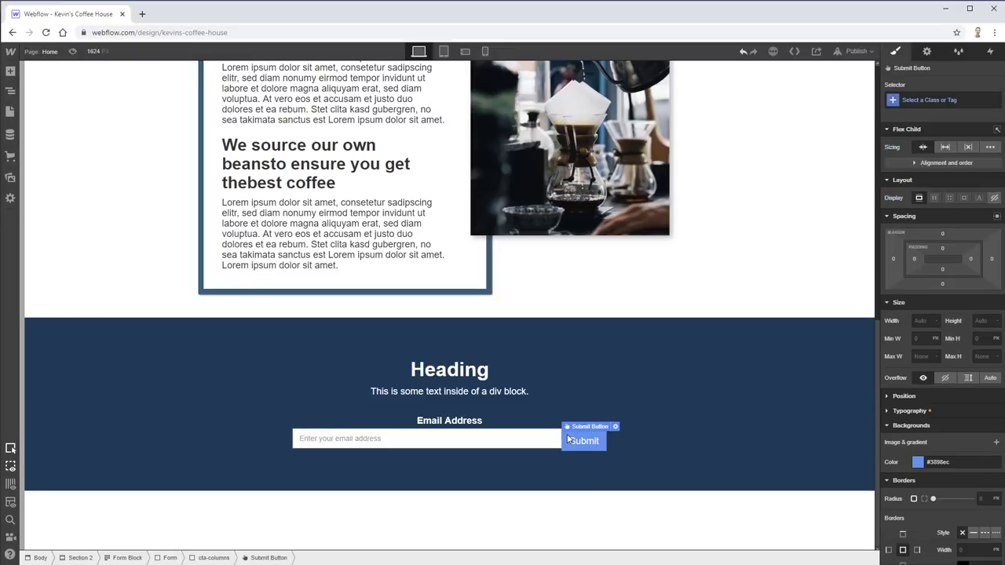
click(526, 438)
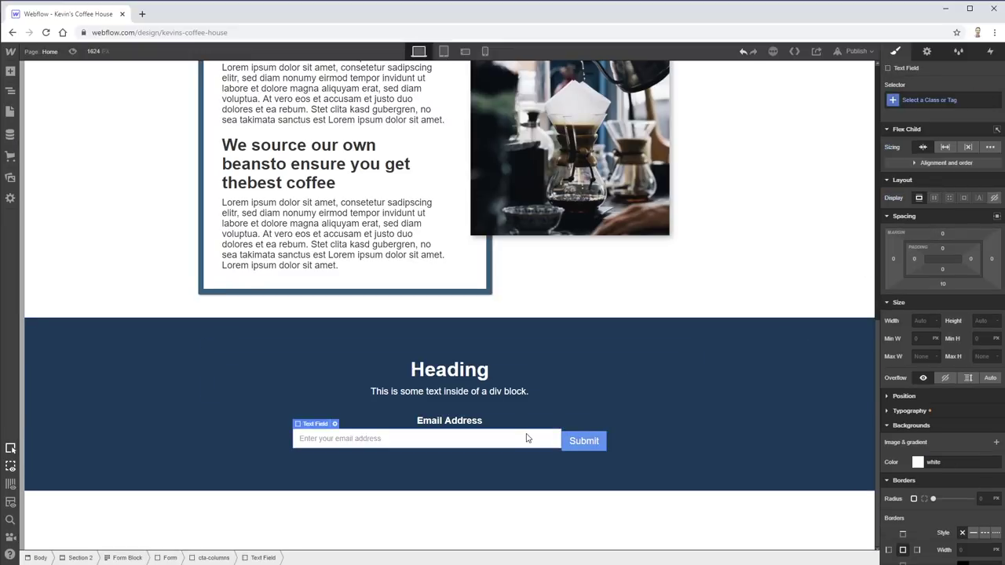
click(592, 440)
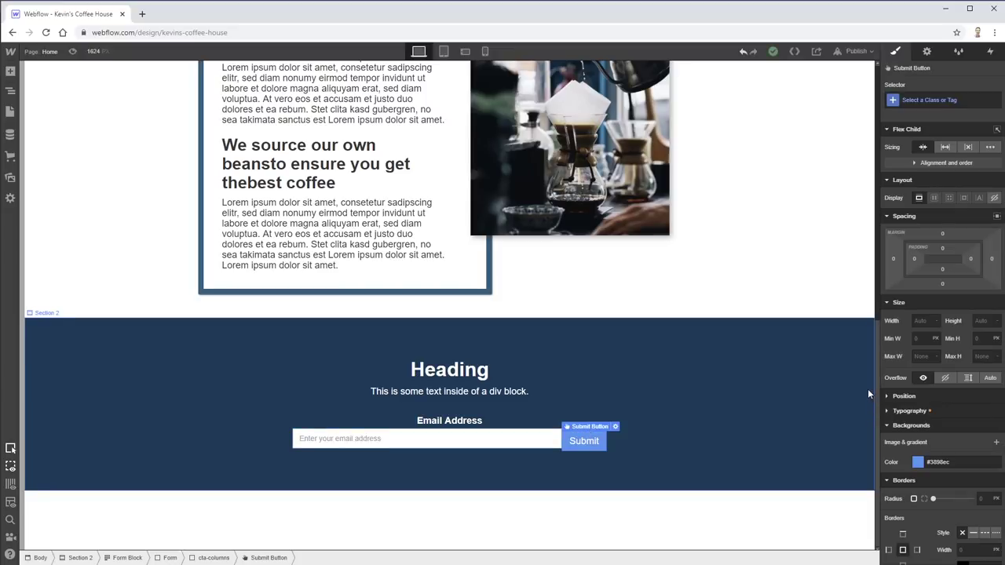
click(539, 456)
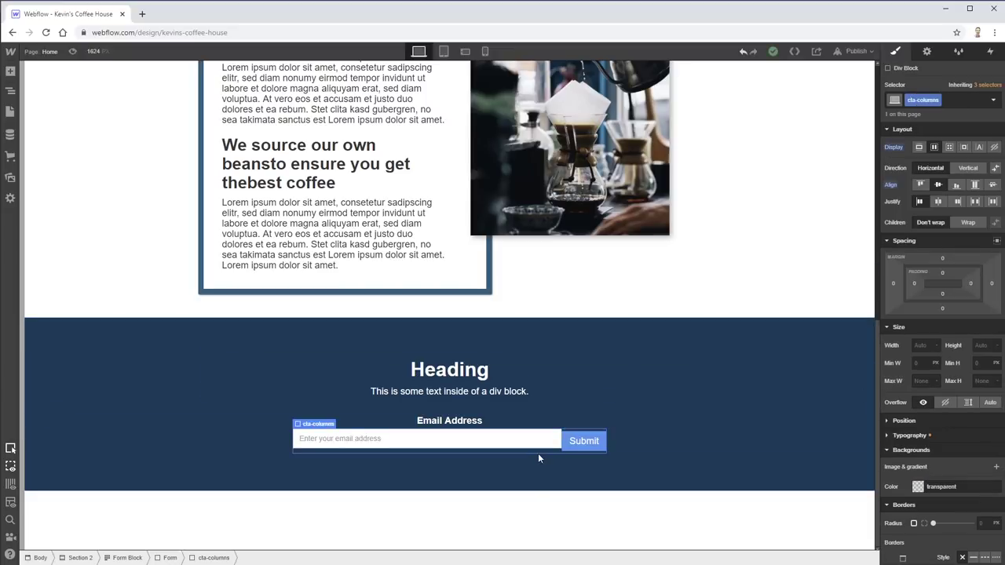
click(921, 184)
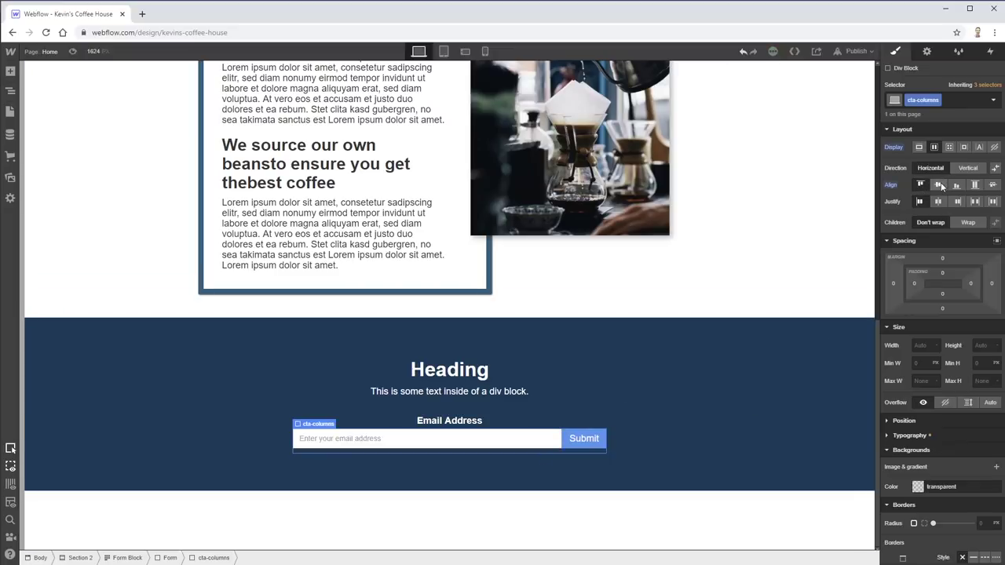
click(942, 185)
click(919, 184)
- Compare with the Adobe XD design, then select the form's Submit button in Webflow
click(686, 407)
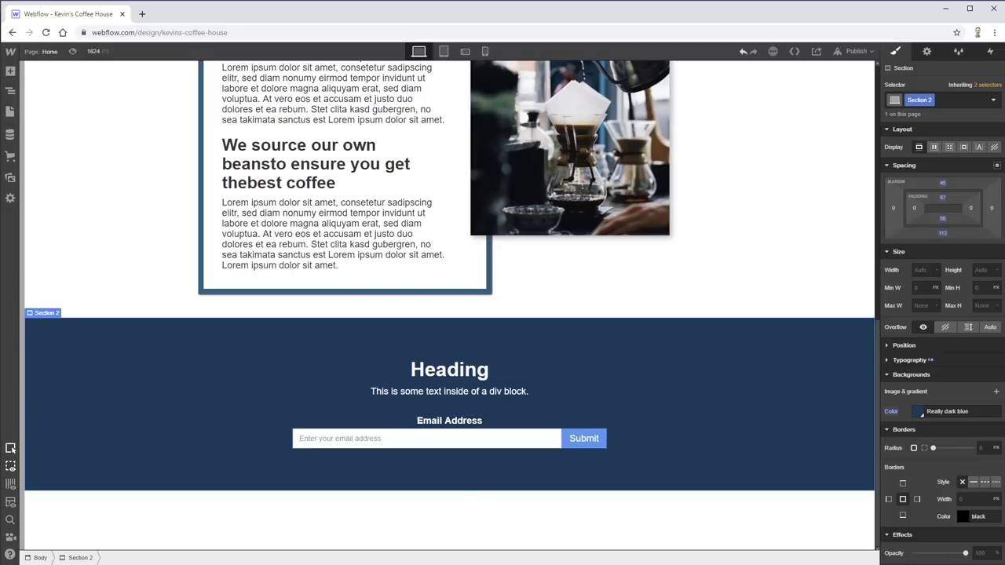
key(alt+Tab)
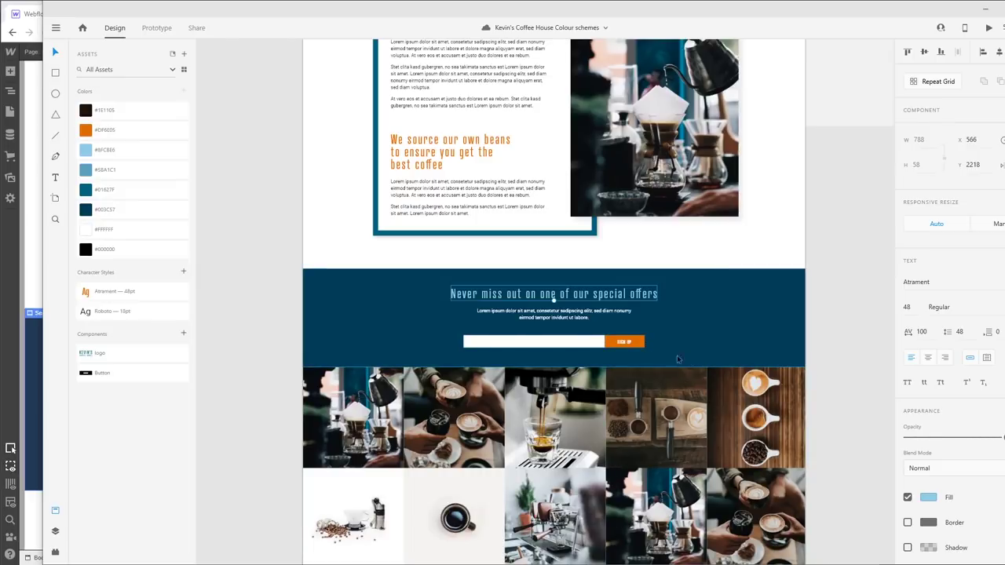
key(alt+Tab)
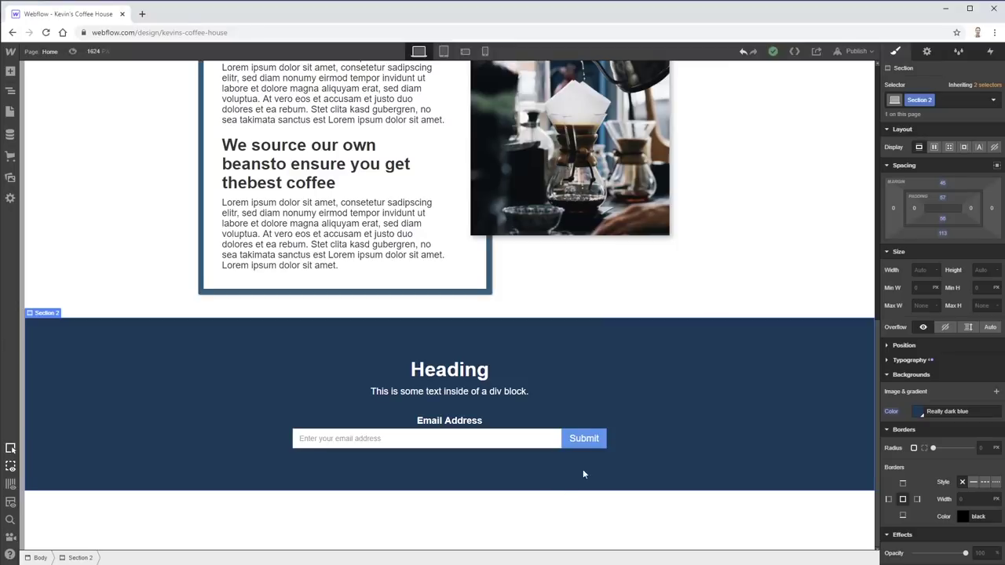
click(589, 438)
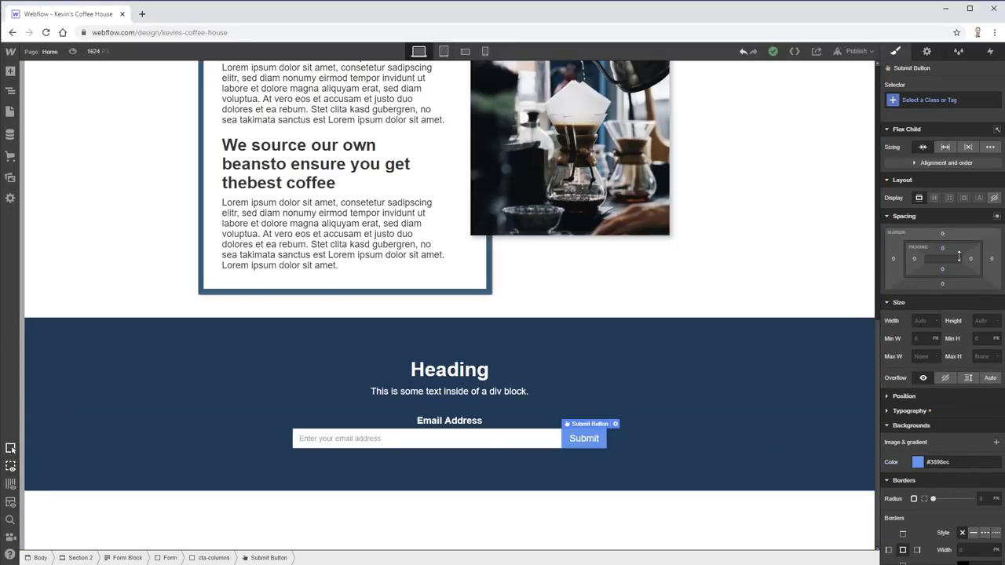
- Set the Submit button's left and right padding to 35px
drag(914, 259, 962, 258)
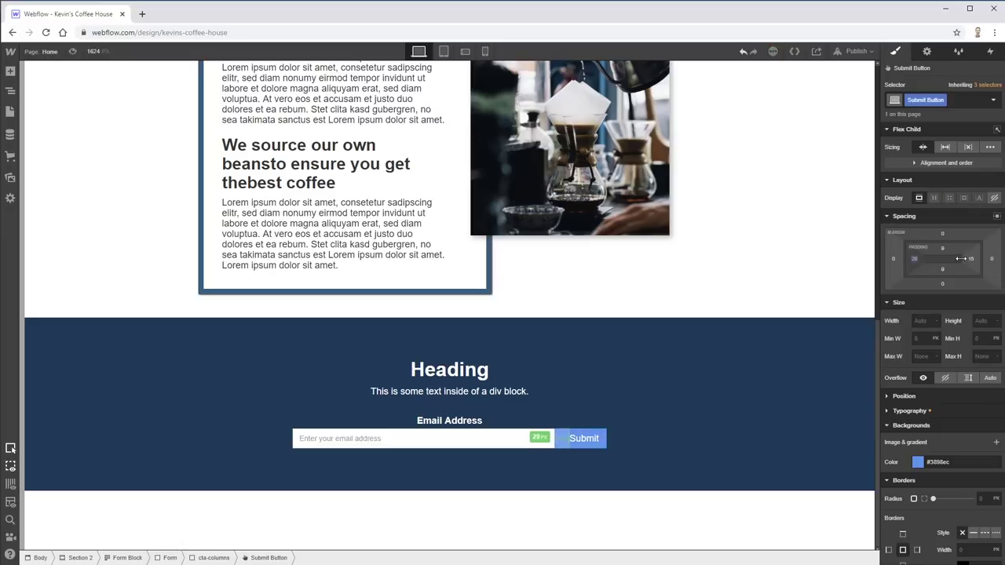
click(916, 259)
text(35)
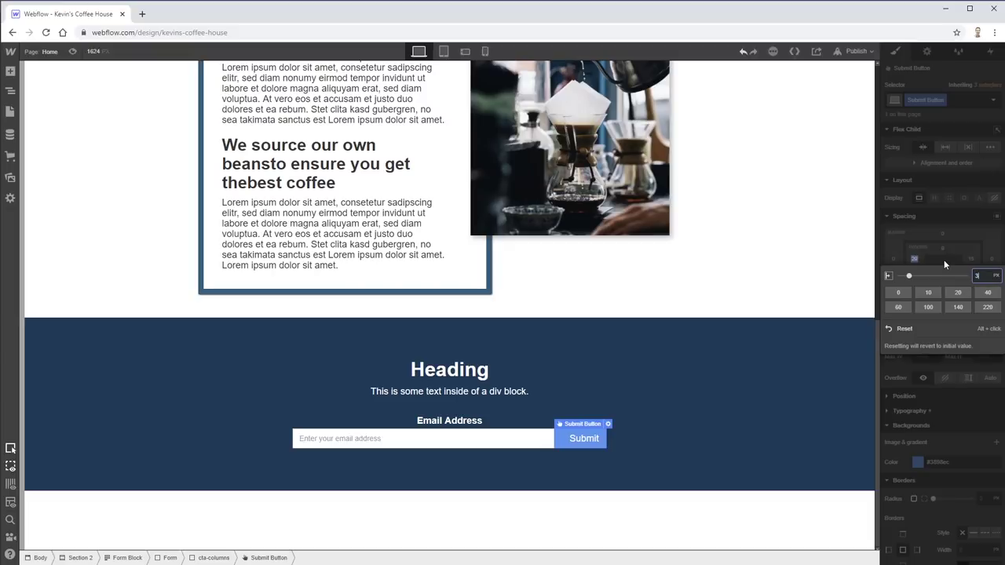
key(Return)
click(972, 259)
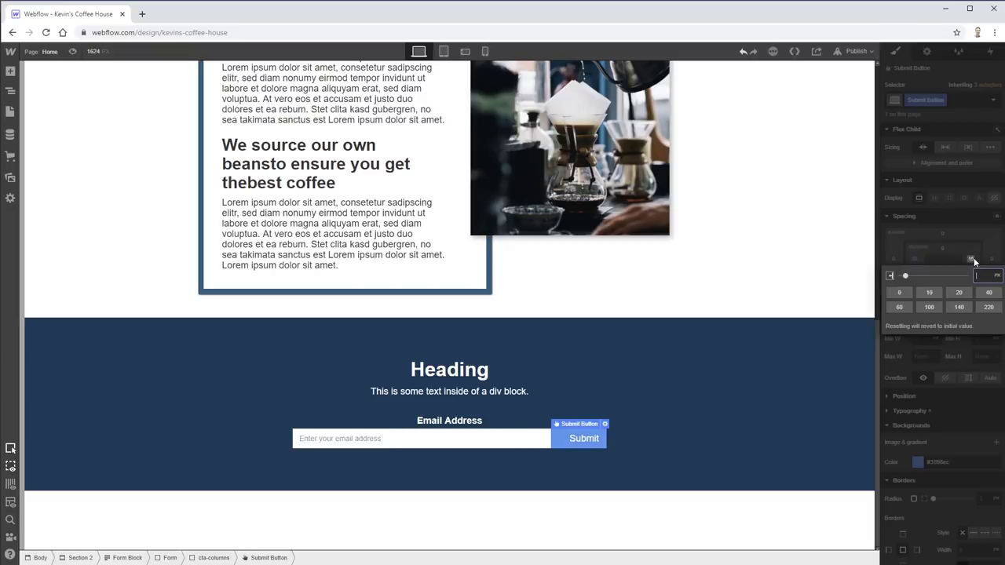
text(35)
key(Return)
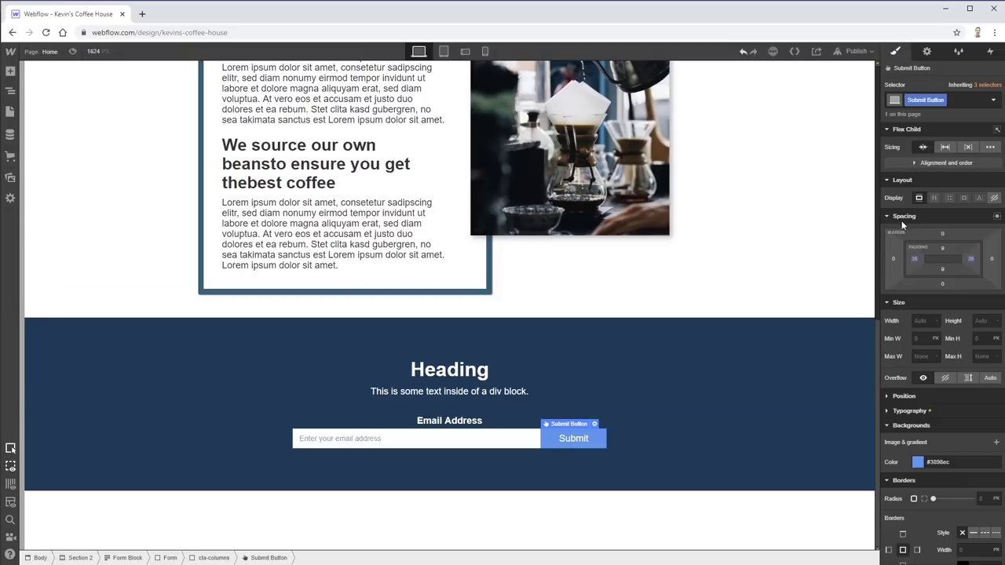
- Review the Submit button's flex child alignment and order settings
click(896, 129)
scroll(940, 263, up, 3)
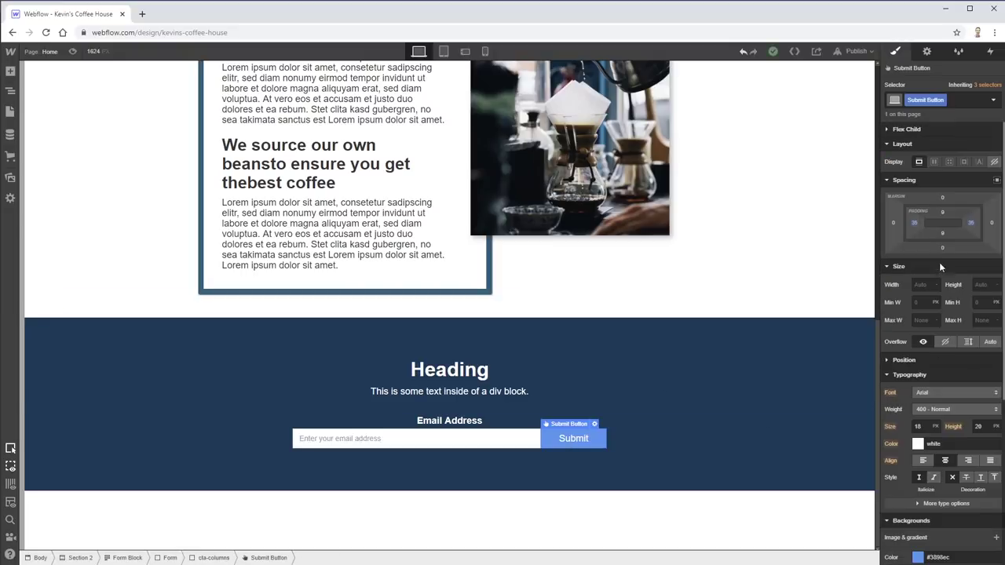
click(899, 129)
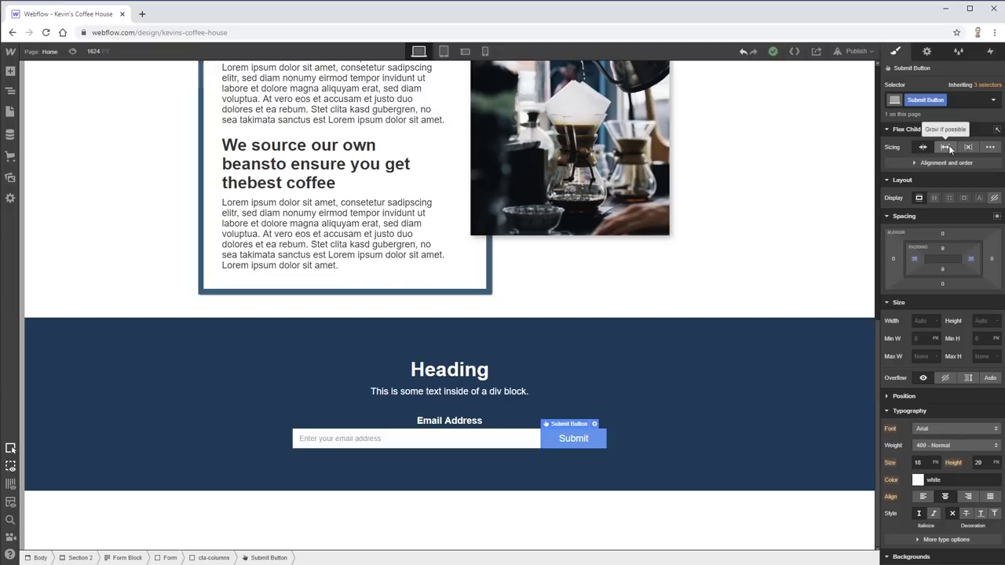
click(914, 164)
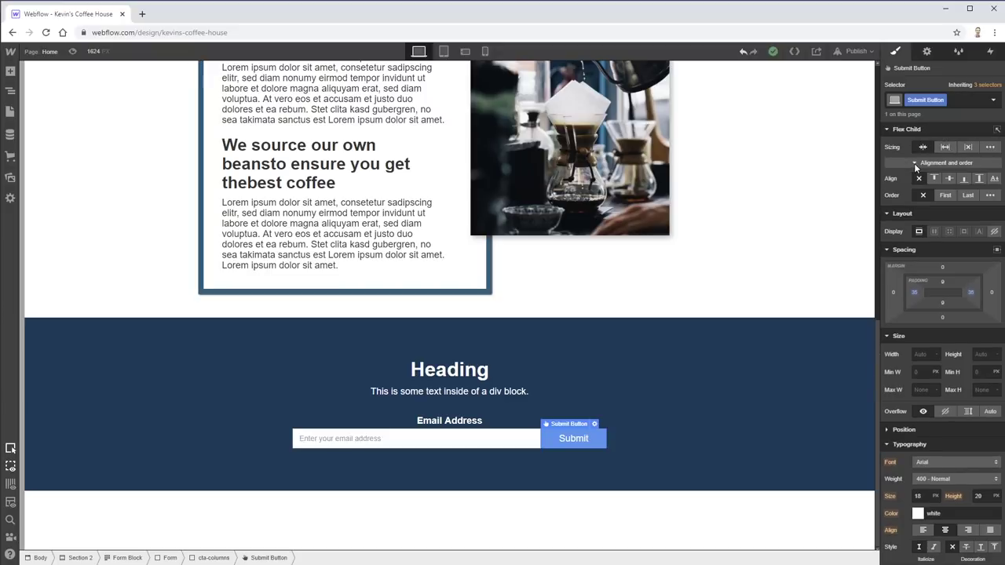
click(914, 163)
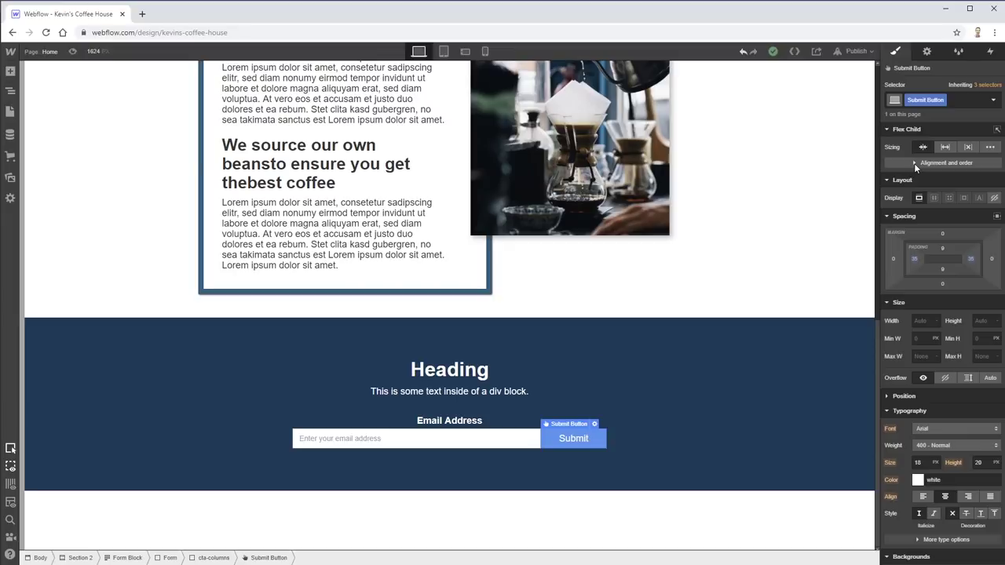
click(888, 129)
scroll(957, 390, down, 2)
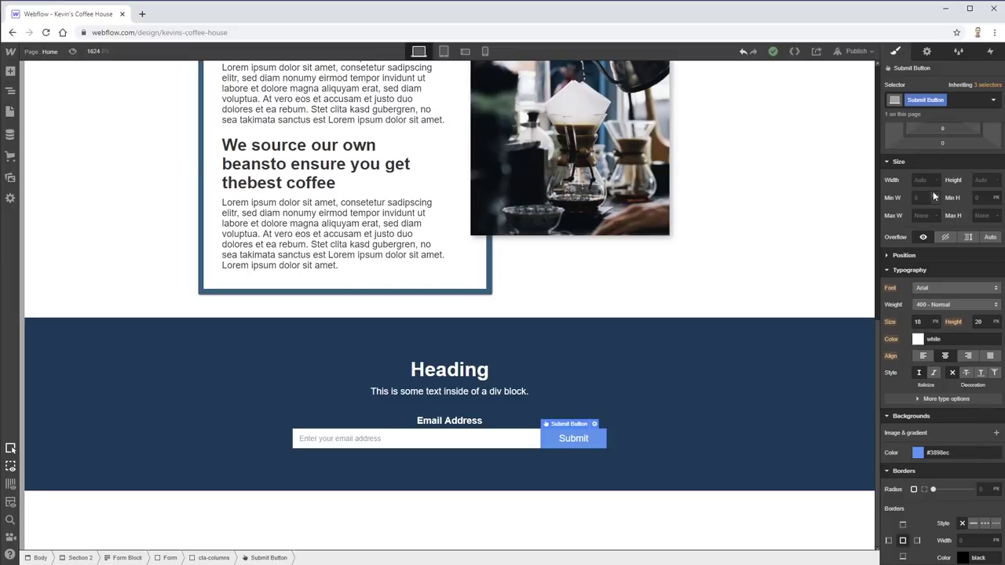
scroll(934, 196, up, 2)
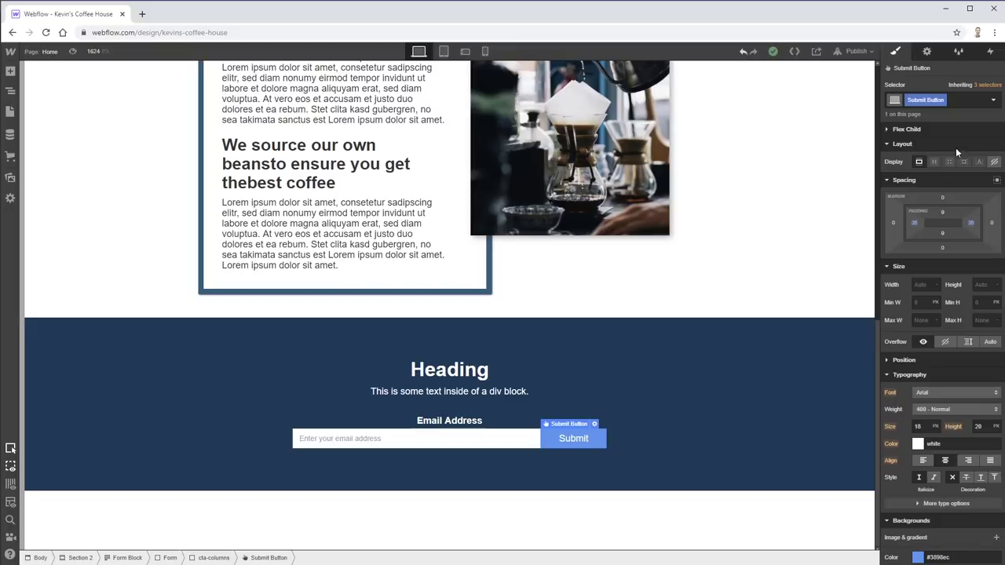
scroll(956, 147, down, 3)
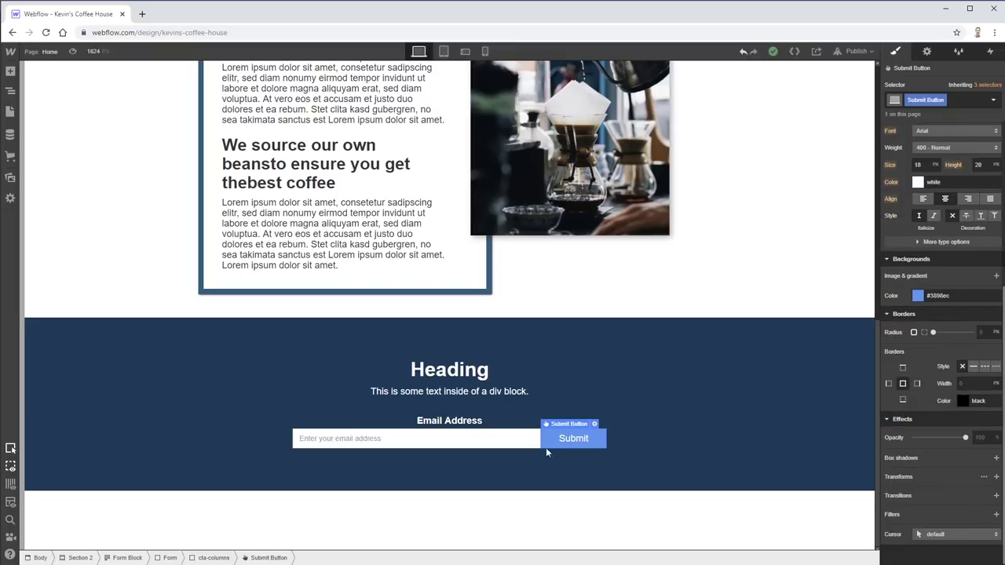
scroll(950, 346, up, 1)
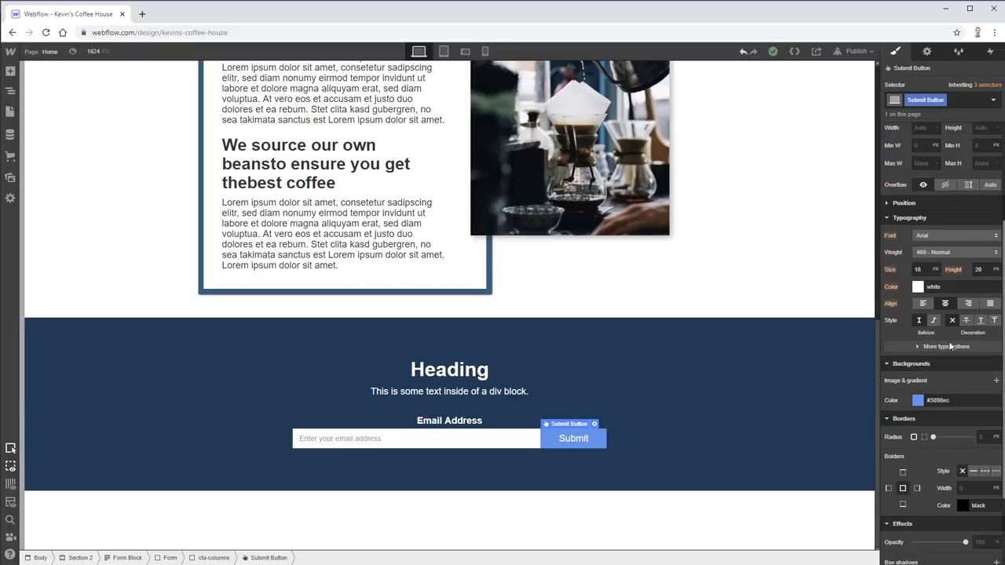
scroll(909, 397, up, 1)
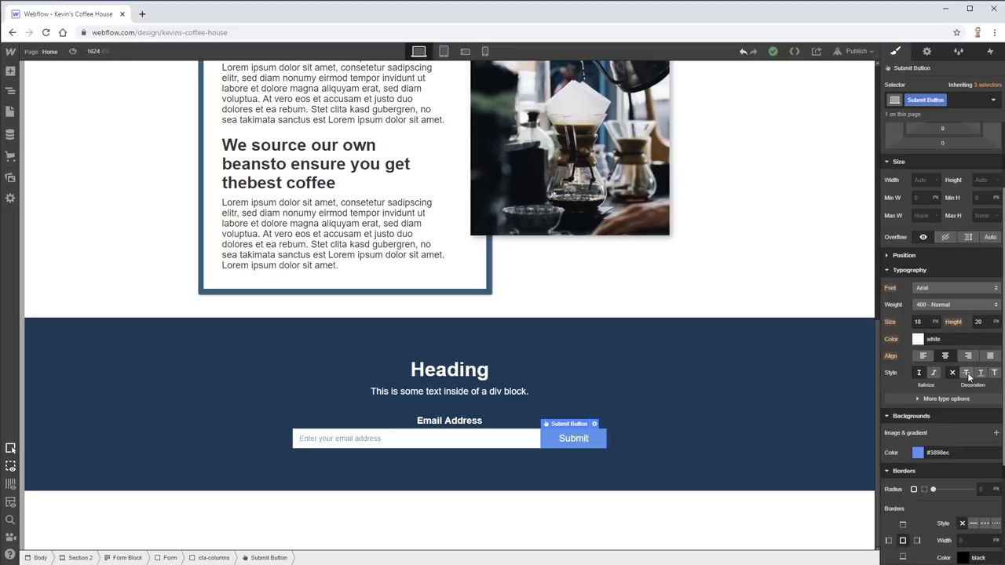
- Make the button label all uppercase with 1px letter spacing, keeping normal line breaking
click(917, 399)
scroll(918, 402, down, 1)
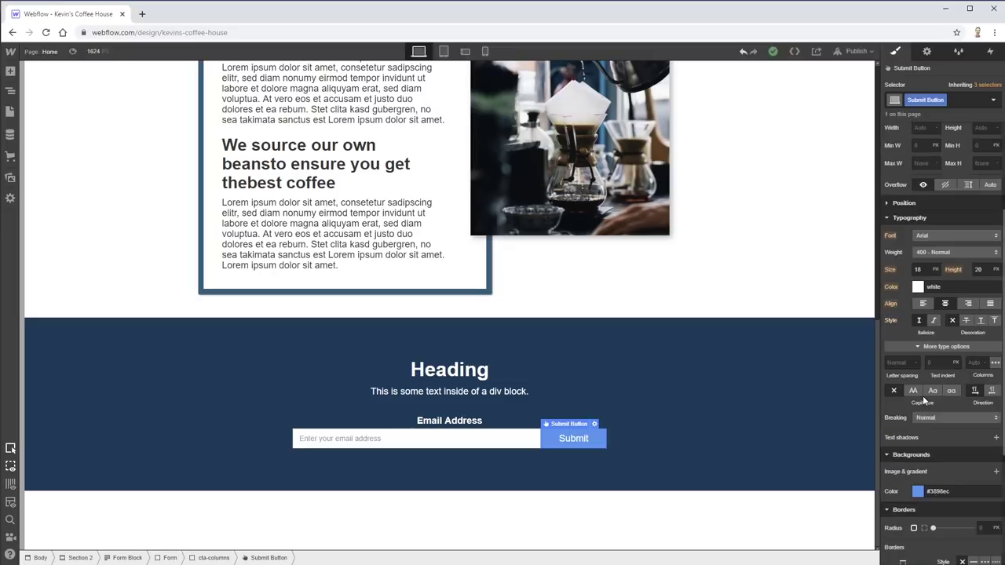
click(914, 391)
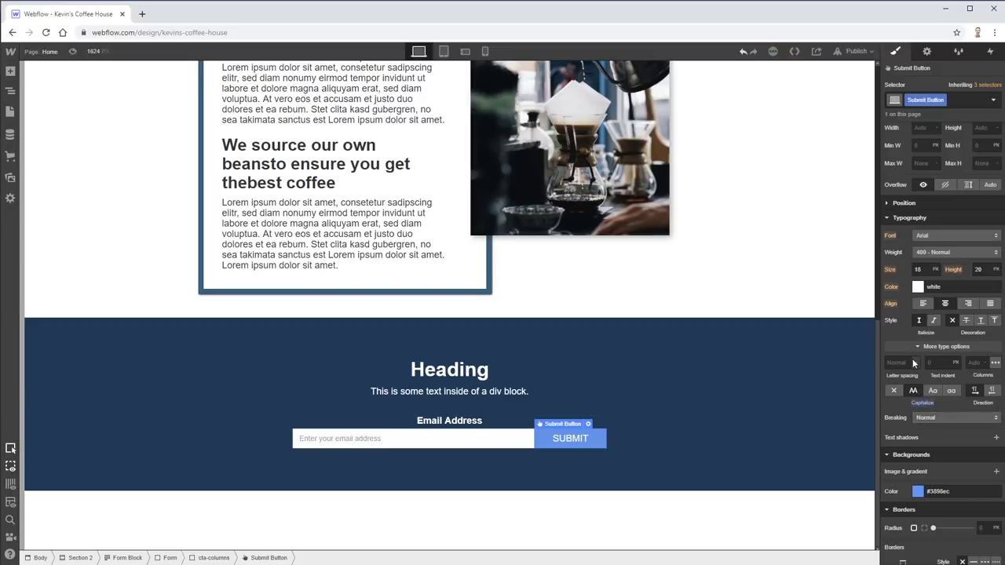
click(915, 363)
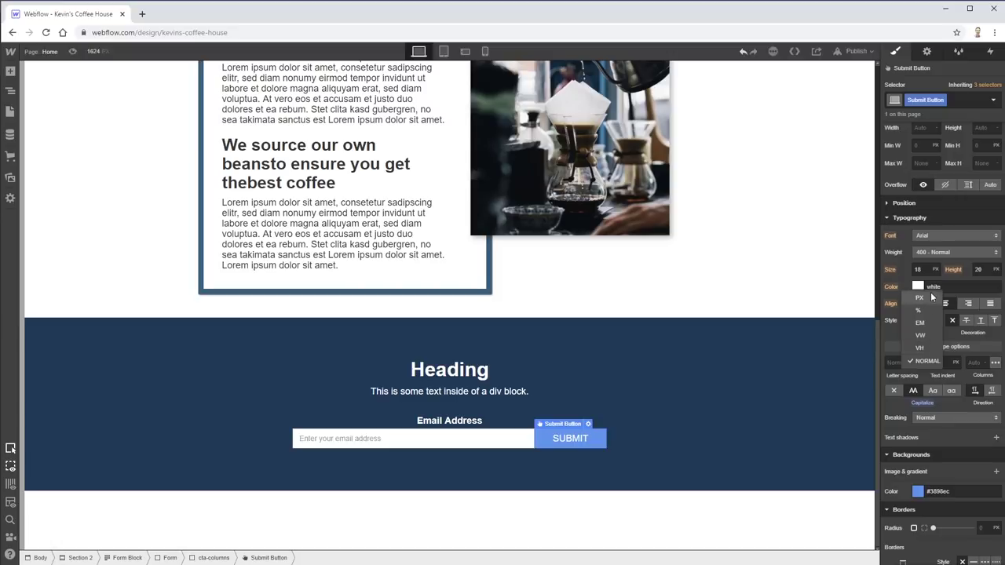
click(930, 302)
text(1)
key(Tab)
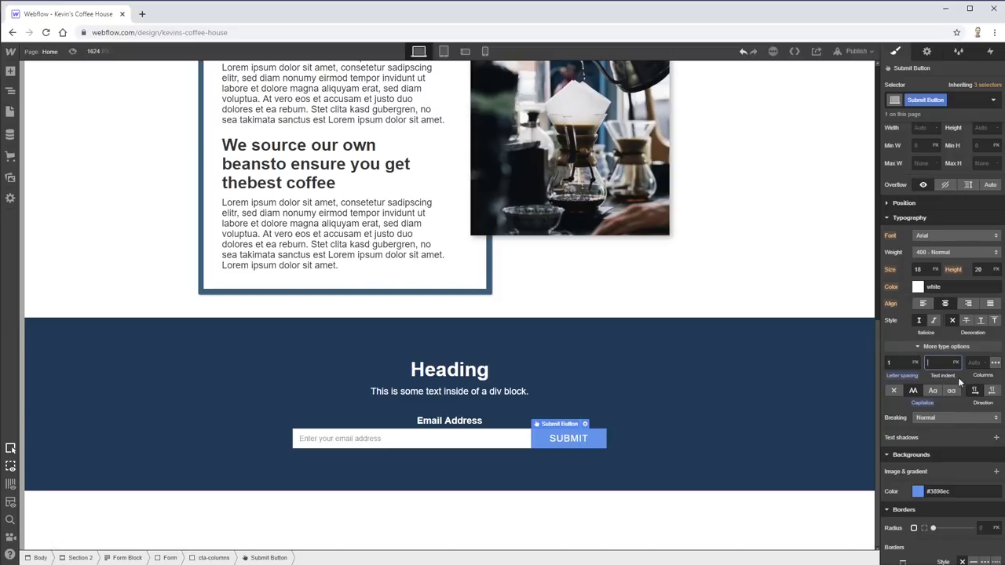
click(996, 363)
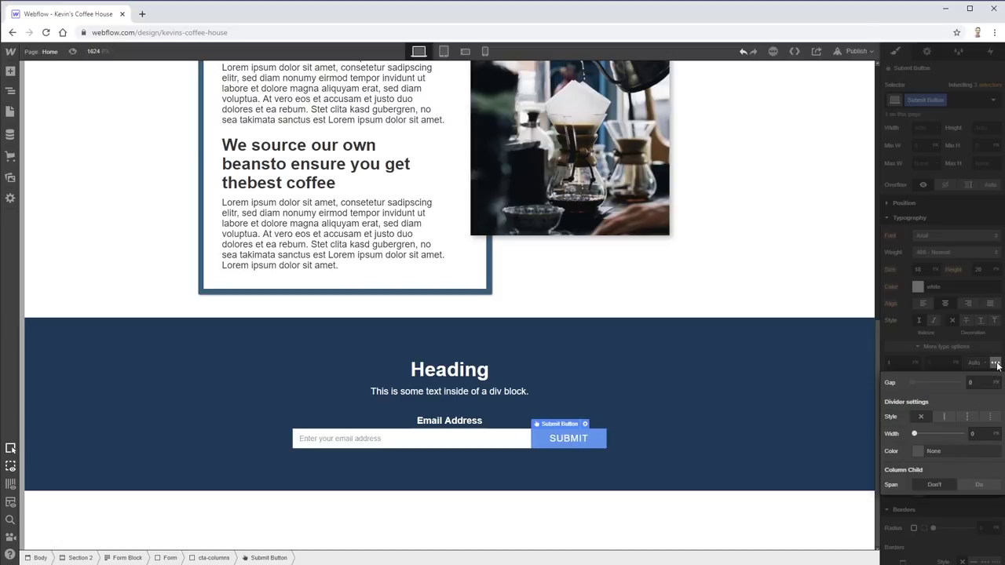
click(996, 364)
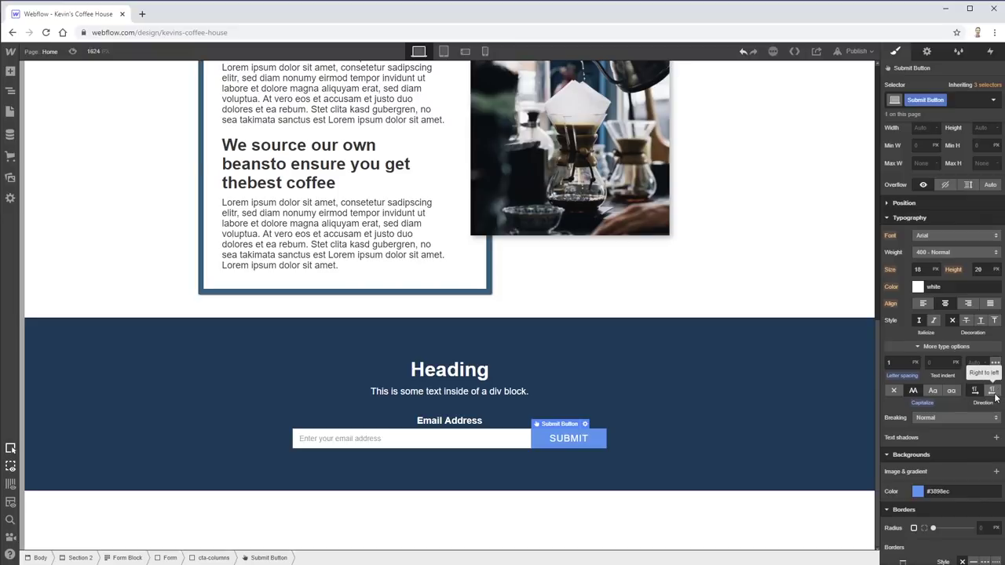
click(975, 419)
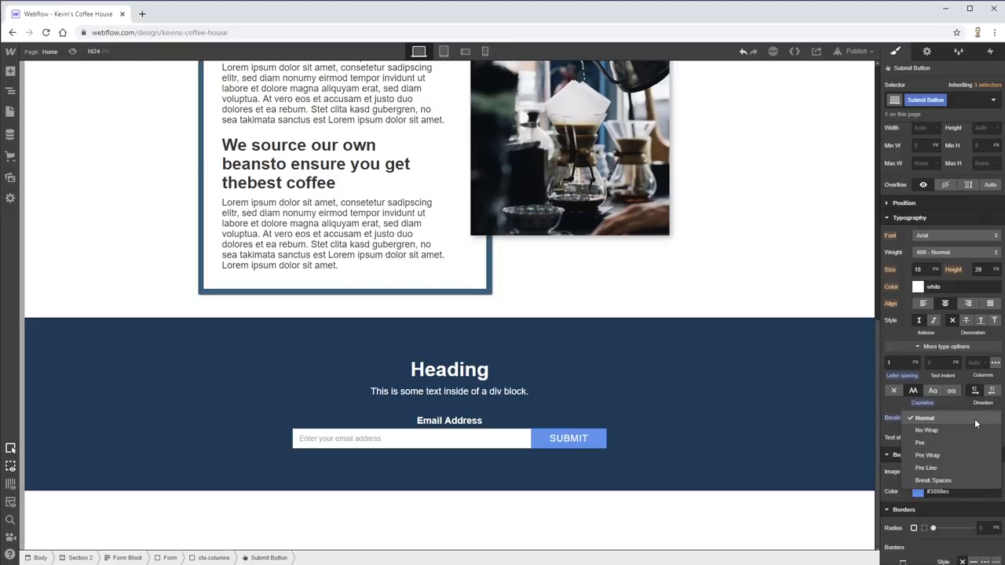
click(898, 416)
scroll(940, 414, down, 1)
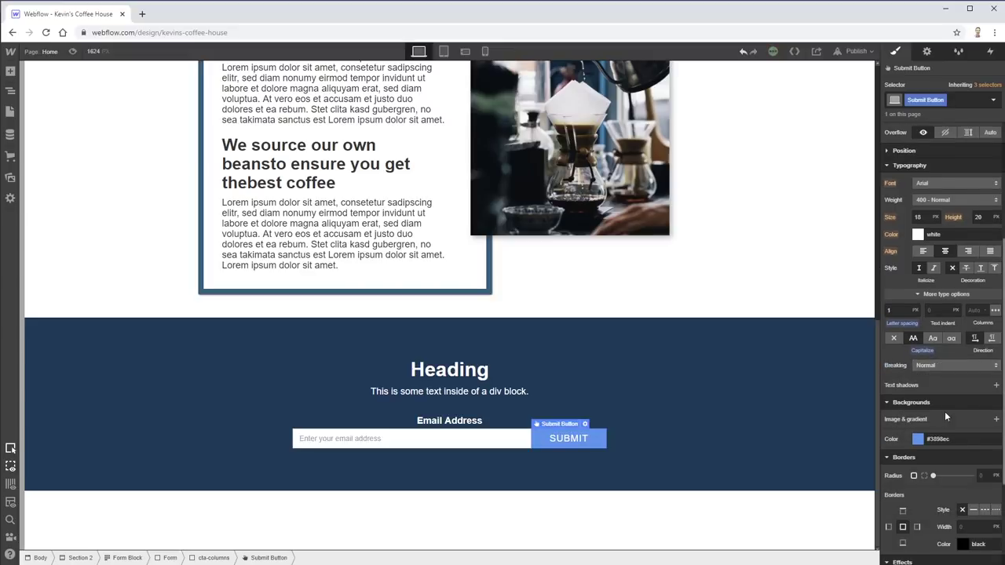
scroll(982, 399, up, 4)
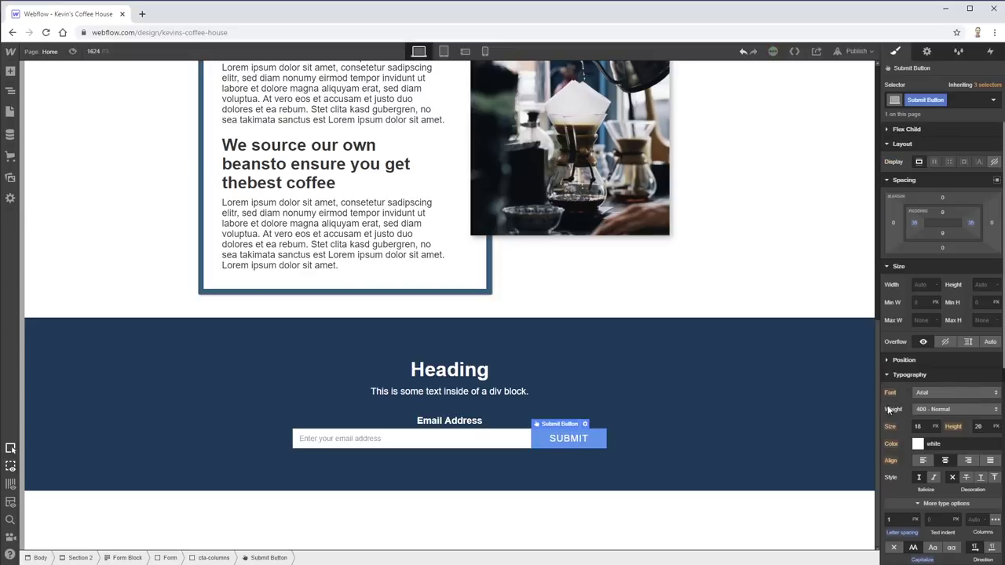
- Select the Body element and choose roboto from its Typography Font list
click(356, 437)
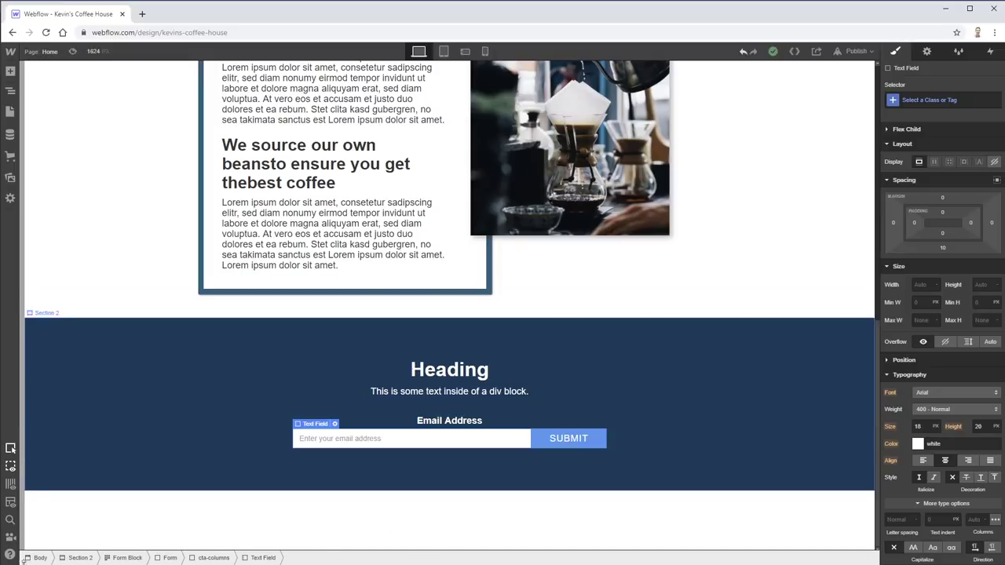
click(37, 558)
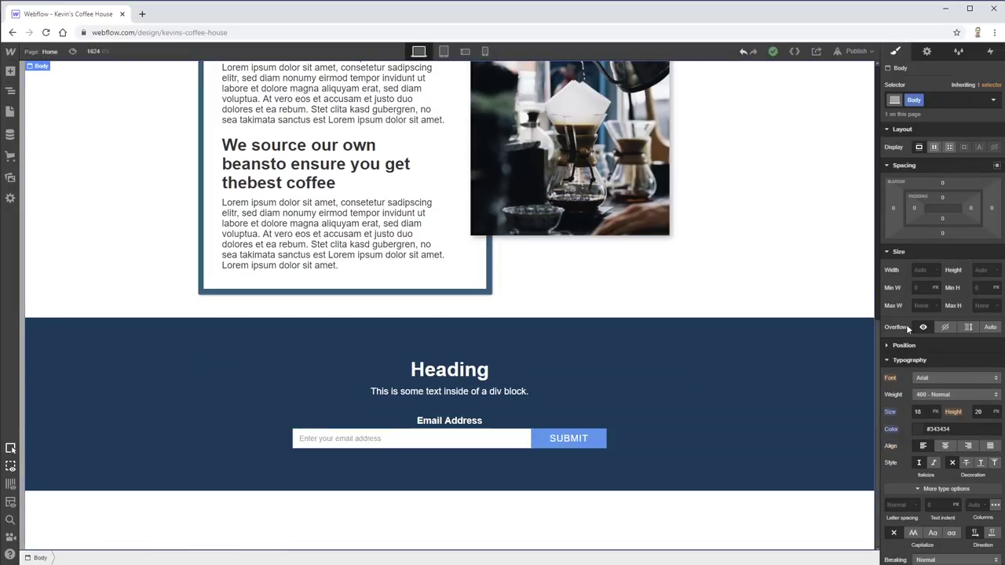
click(978, 380)
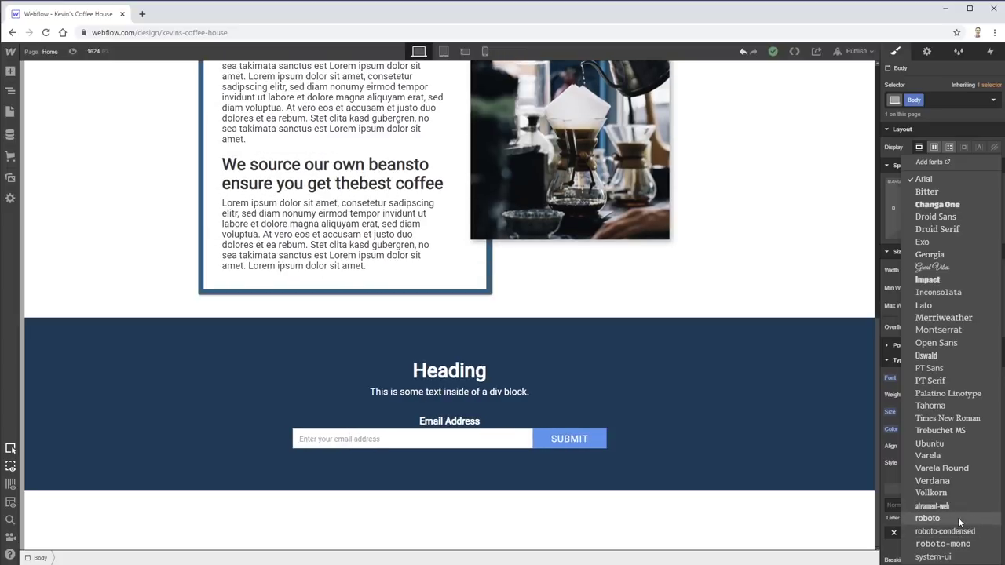
click(958, 518)
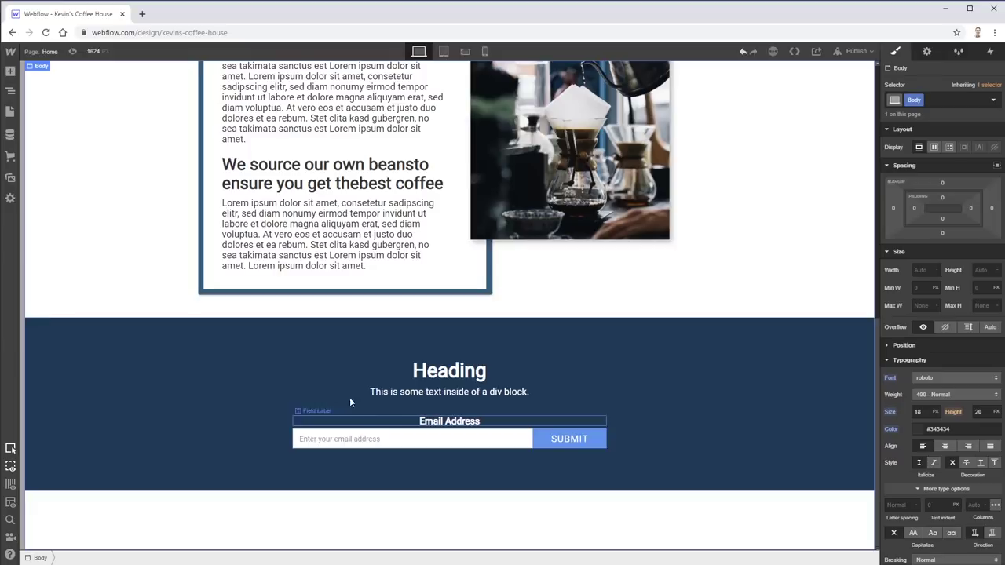
click(449, 379)
scroll(754, 225, up, 10)
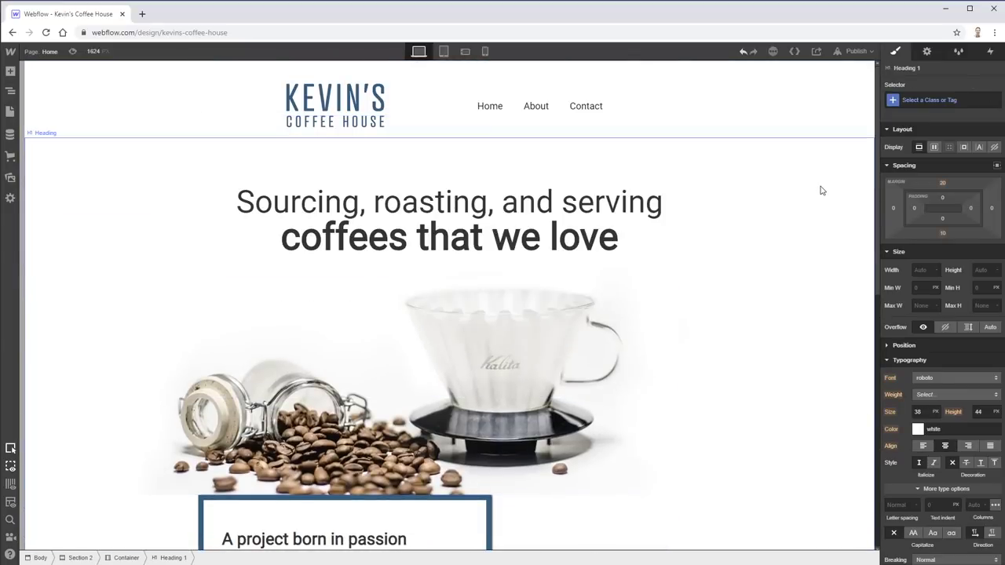
- Select the whole hero heading rather than its 'coffees that we love' span
click(927, 51)
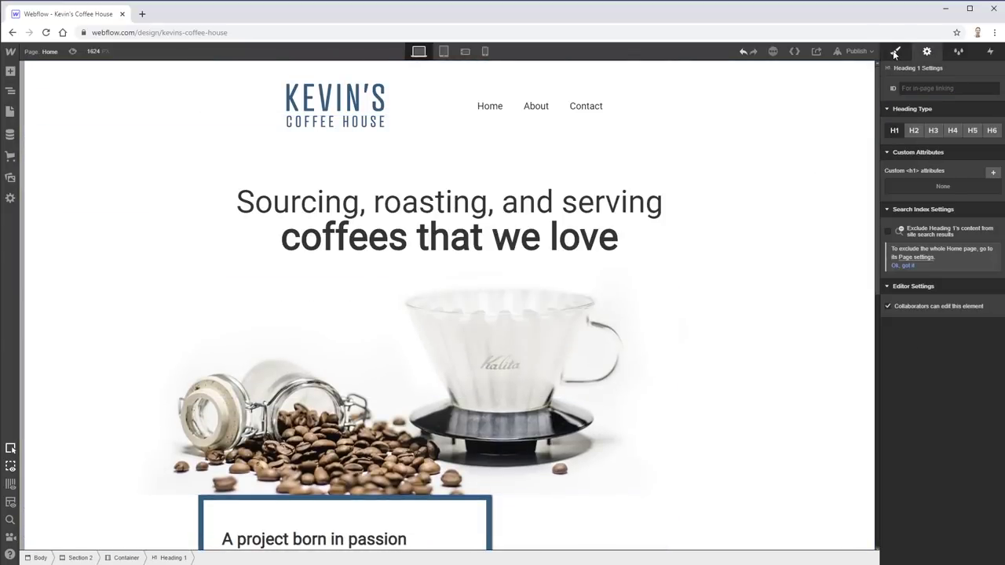
click(895, 51)
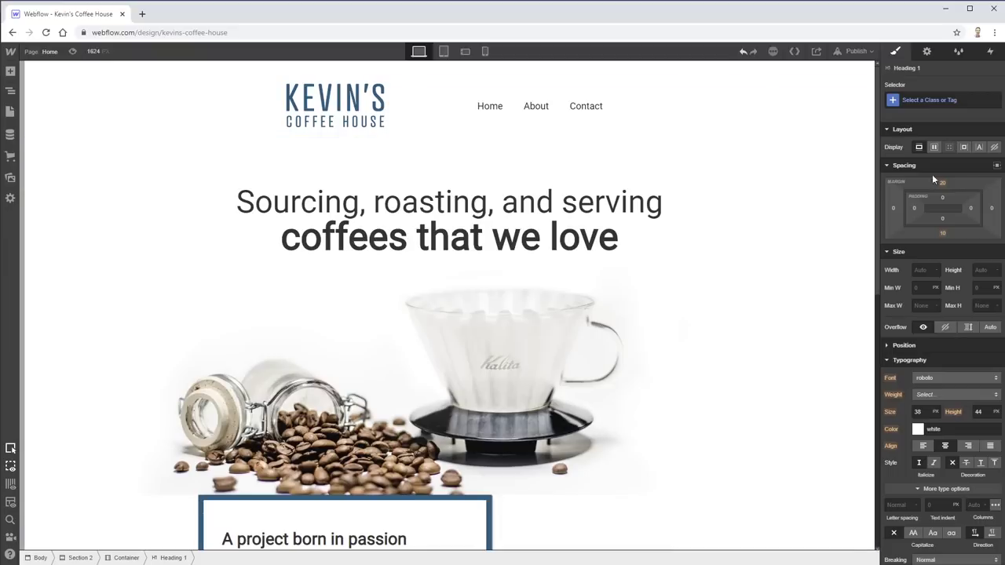
click(454, 228)
click(437, 203)
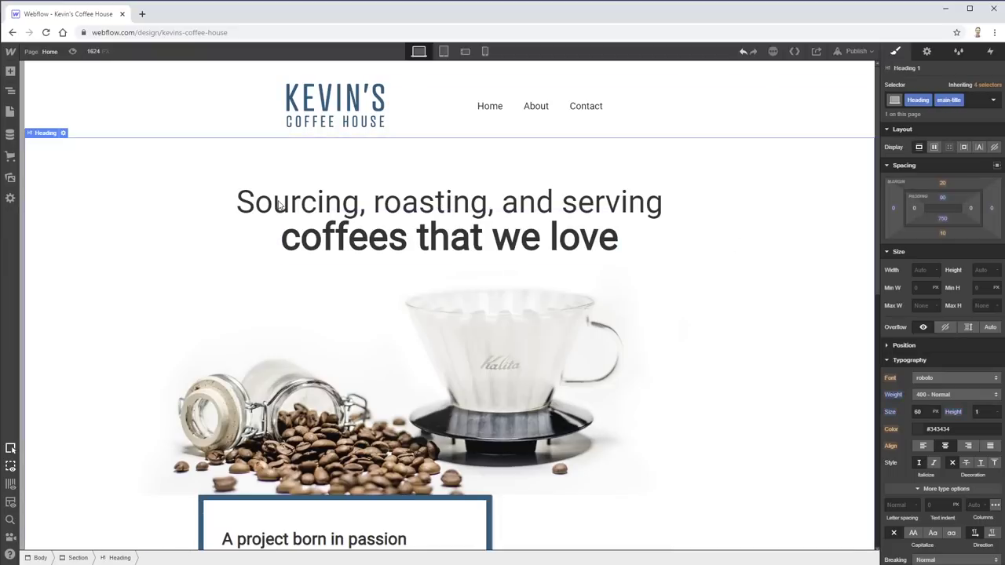
scroll(266, 224, down, 4)
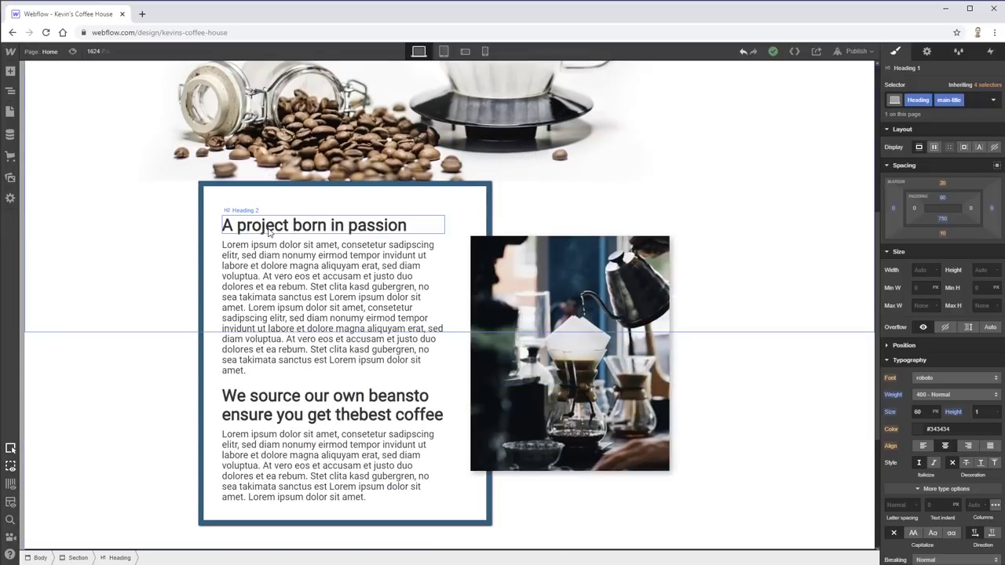
scroll(268, 234, up, 4)
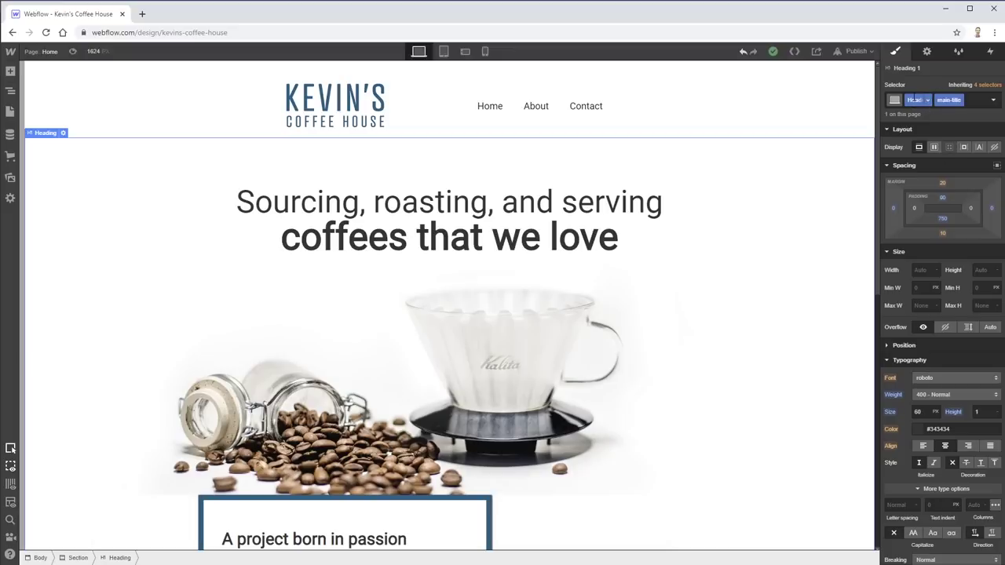
scroll(326, 299, down, 6)
click(314, 247)
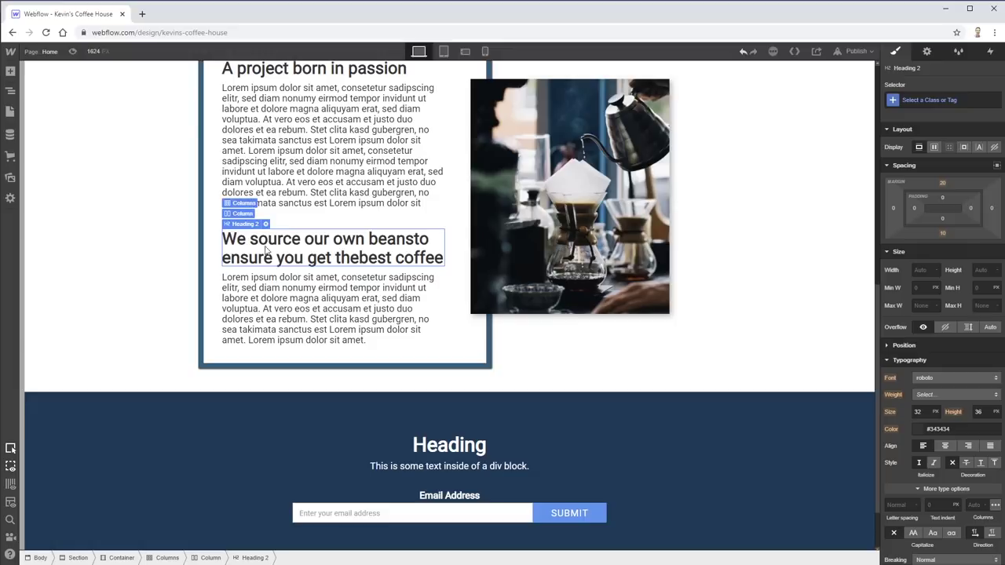
scroll(245, 229, up, 6)
click(284, 188)
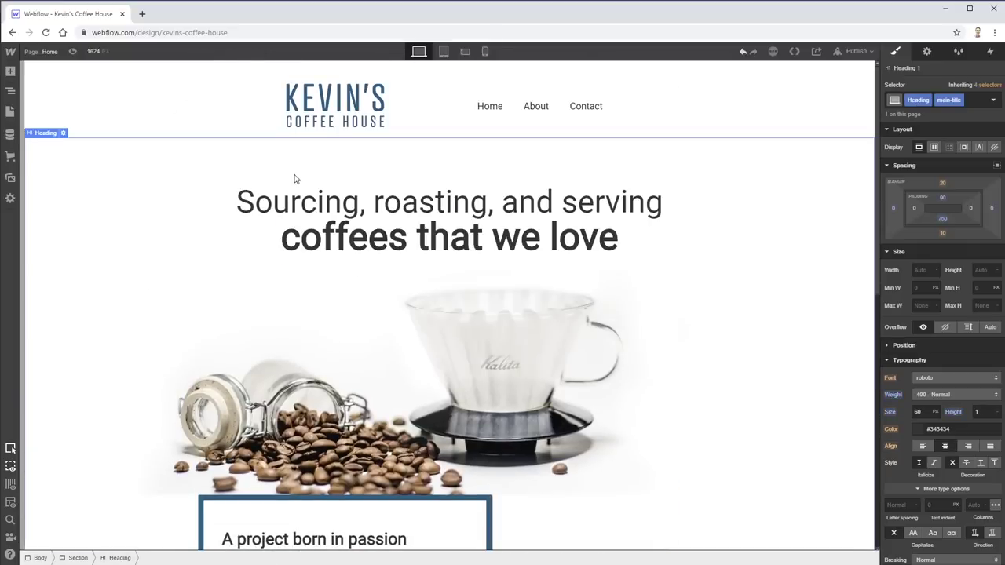
- Inspect the hero heading's selector and style states, cancelling a new combo class
click(63, 133)
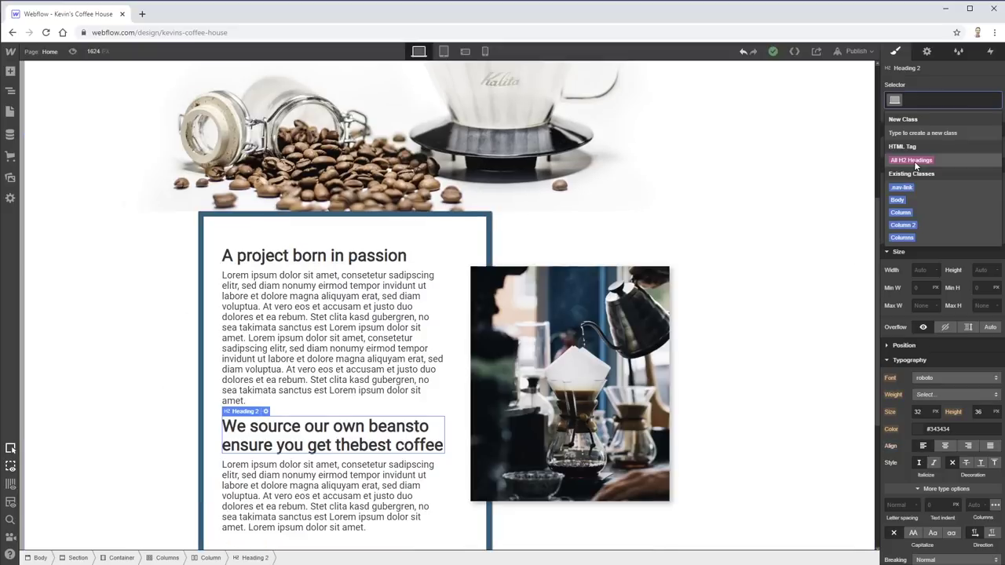
click(922, 160)
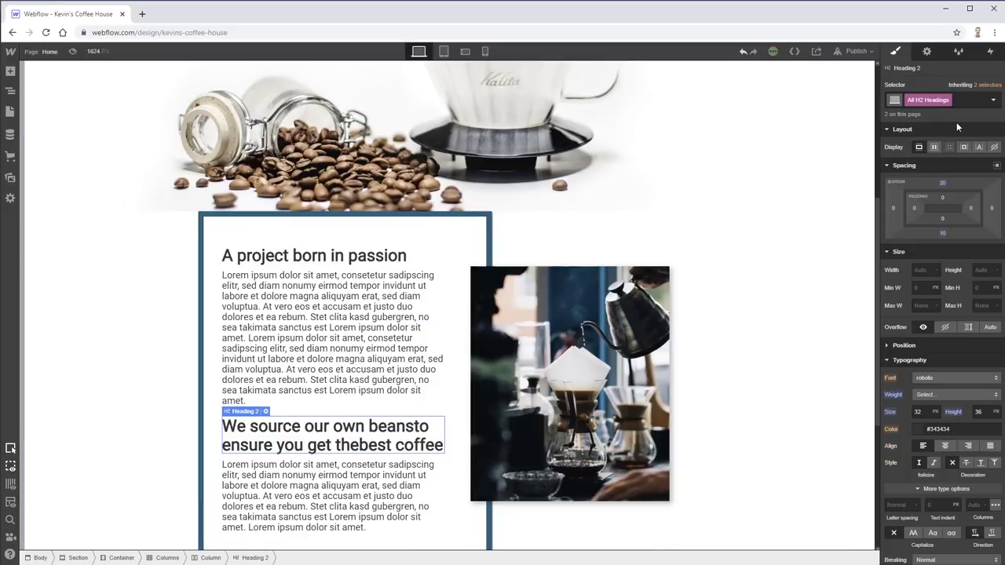
click(994, 101)
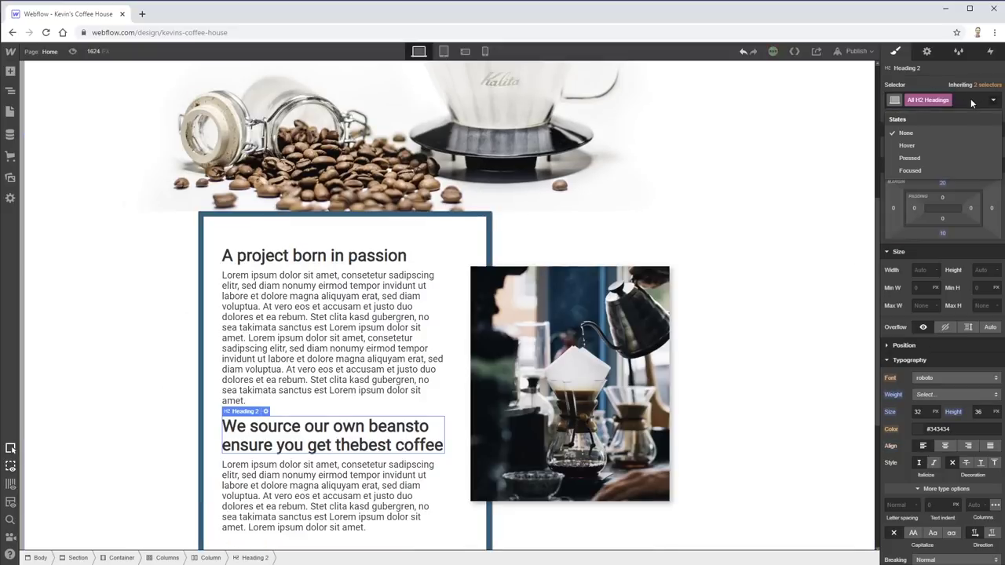
click(956, 101)
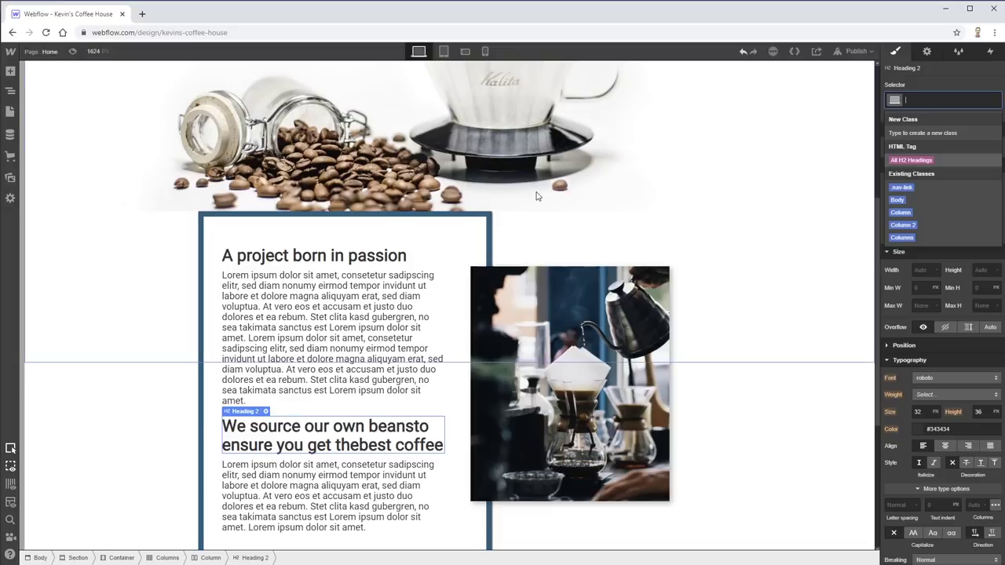
scroll(540, 196, up, 5)
click(589, 232)
click(626, 194)
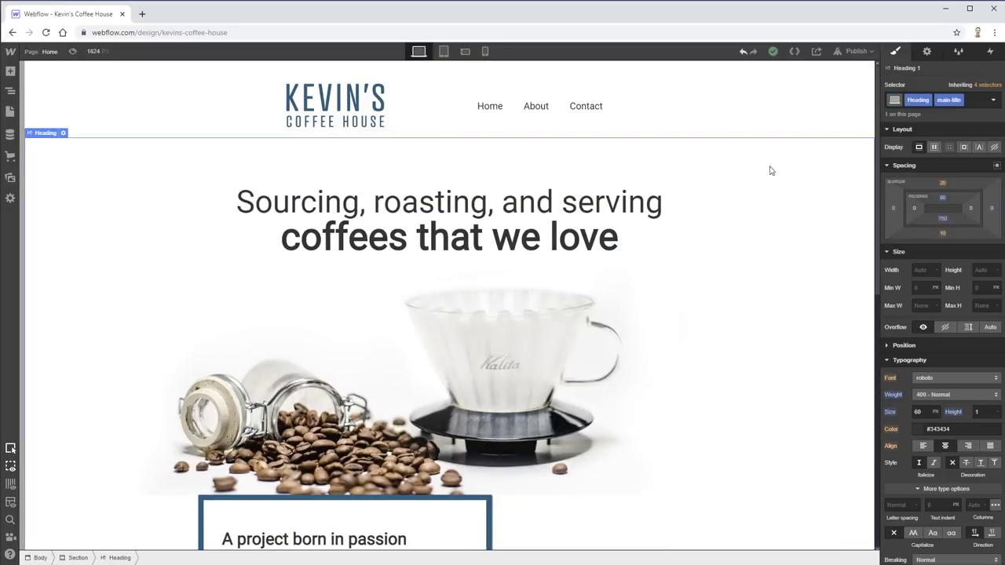
click(994, 99)
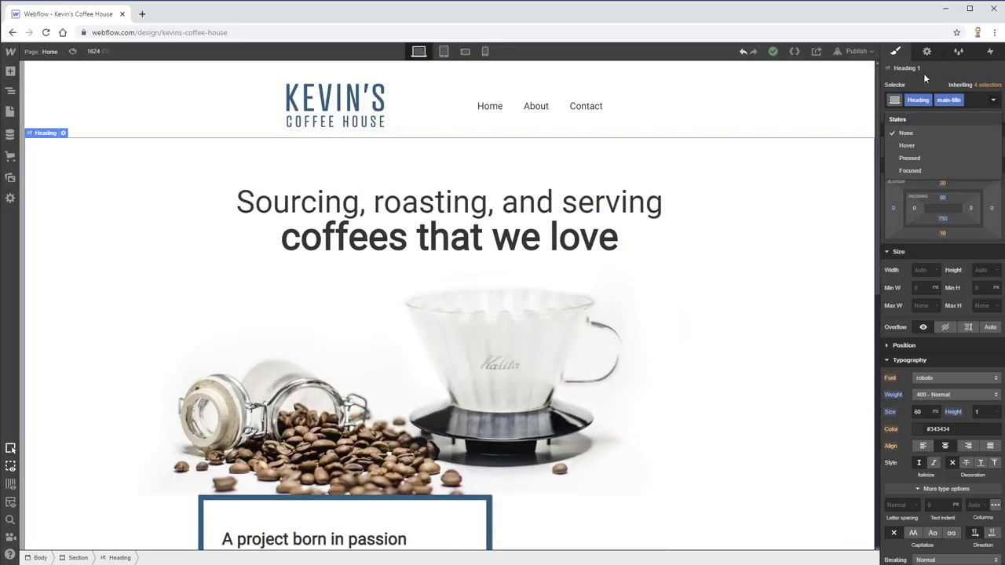
click(894, 99)
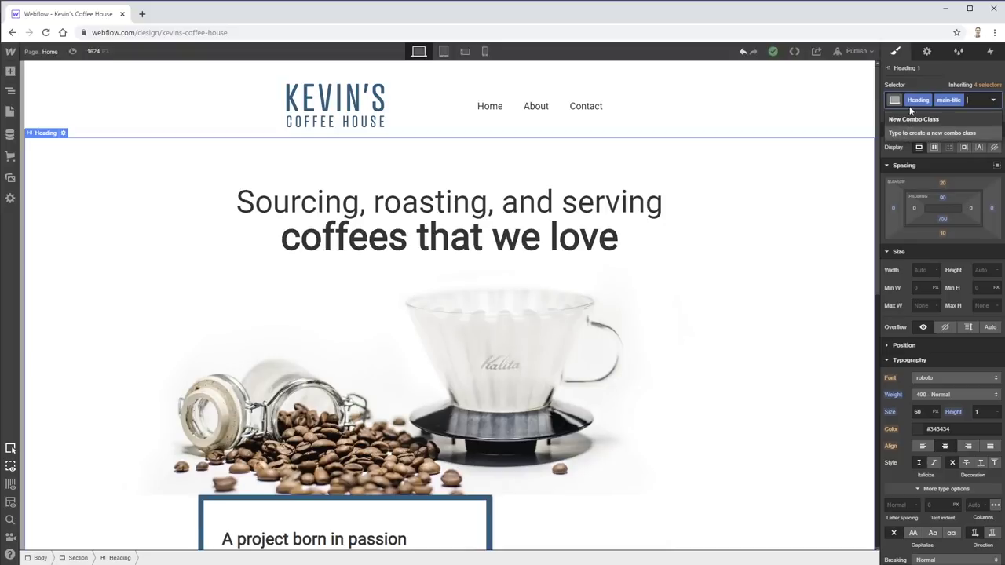
key(Escape)
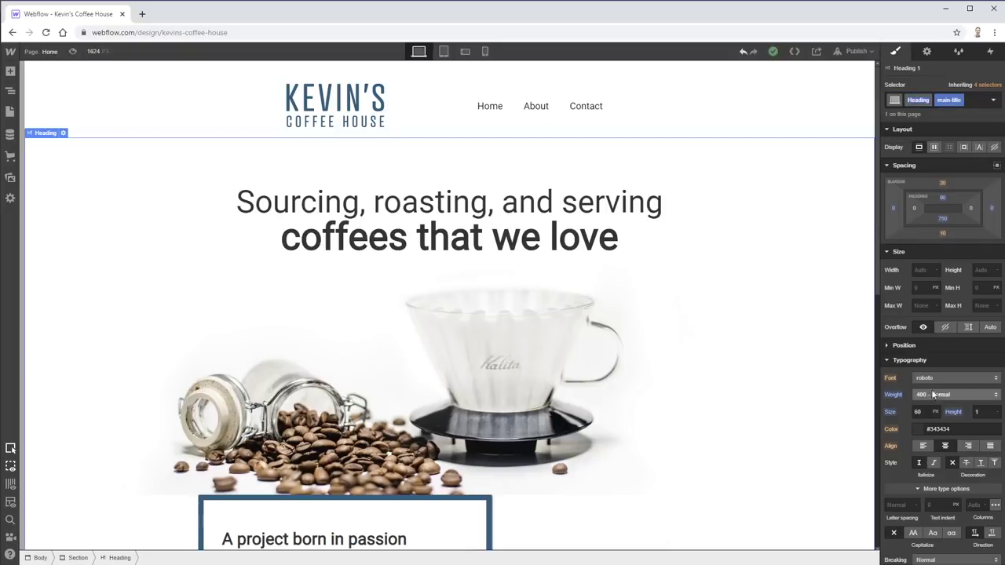
- Set the hero heading's font to atrament-web
click(934, 380)
click(948, 394)
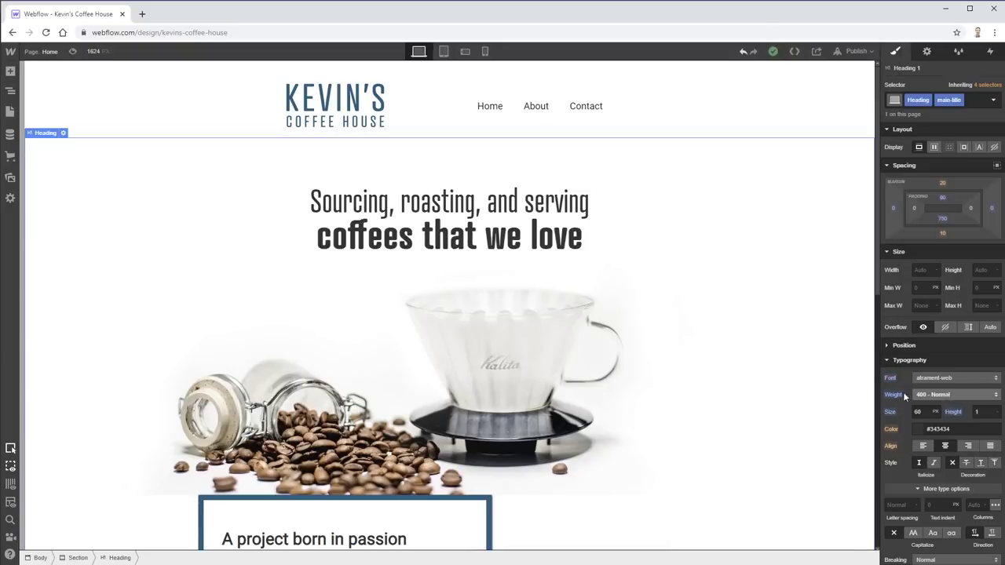
scroll(499, 408, down, 3)
scroll(500, 409, up, 3)
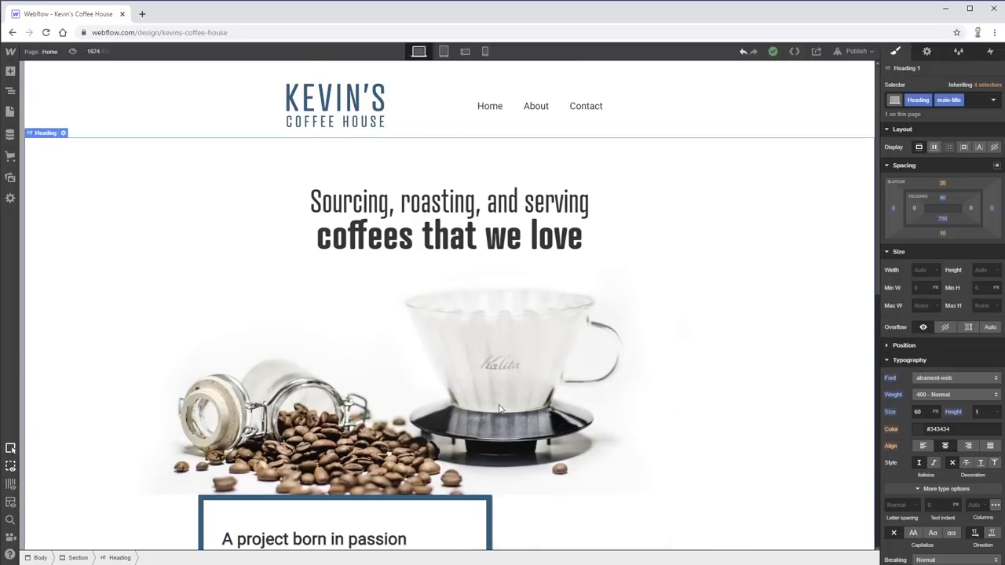
scroll(499, 408, down, 4)
- Style All H2 Headings with font size 48 and the atrament-web font
click(345, 226)
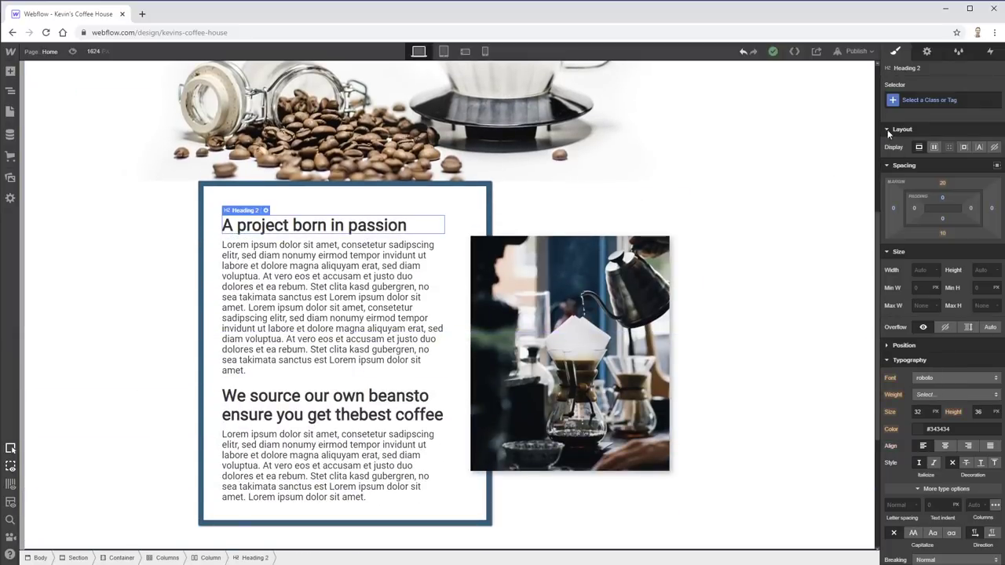
click(894, 100)
click(910, 161)
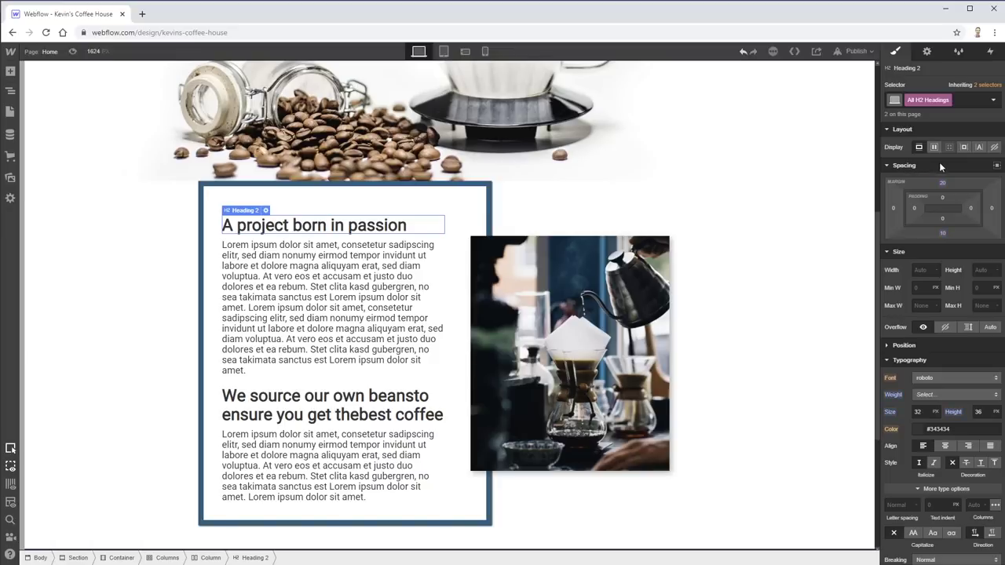
click(921, 413)
text(48)
click(964, 375)
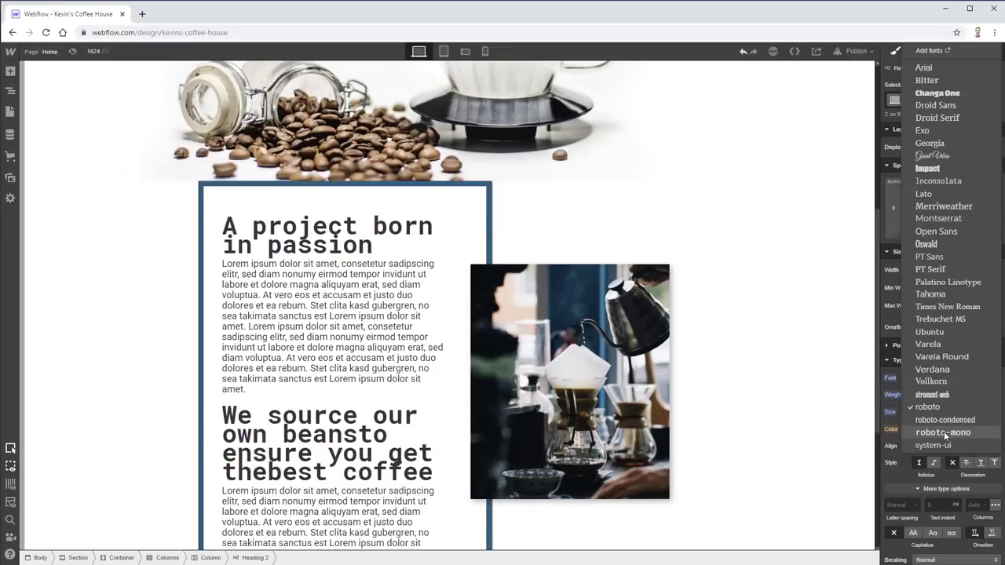
click(946, 396)
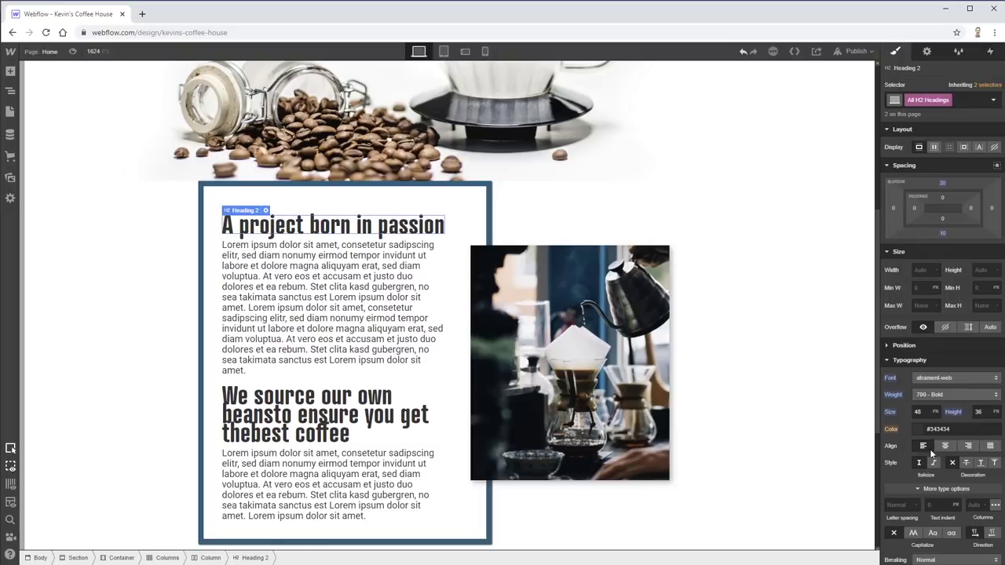
- In the Adobe XD mockup, copy the orange #DF6E05 hex code and scroll through the design
key(alt+Tab)
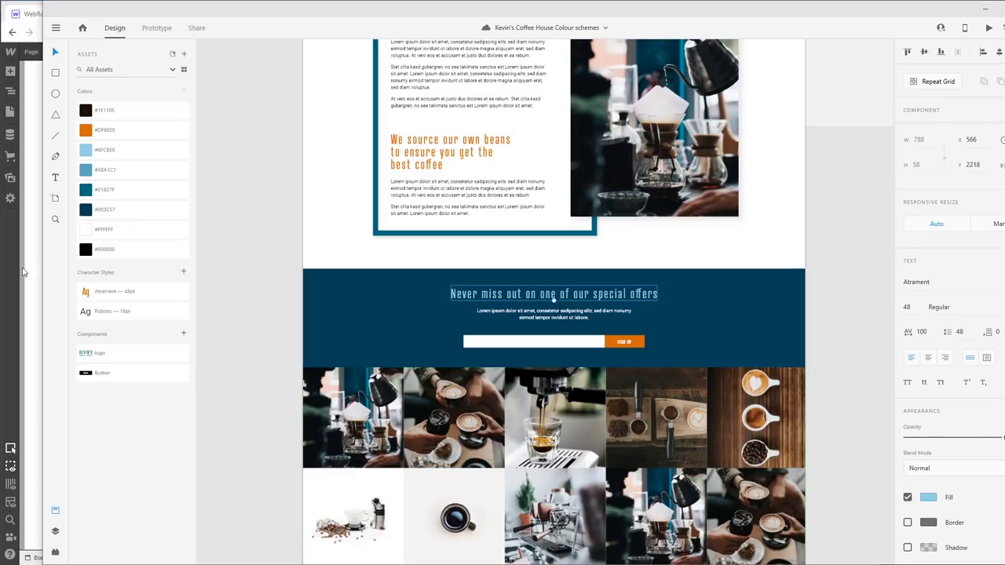
double_click(105, 130)
key(ctrl+a)
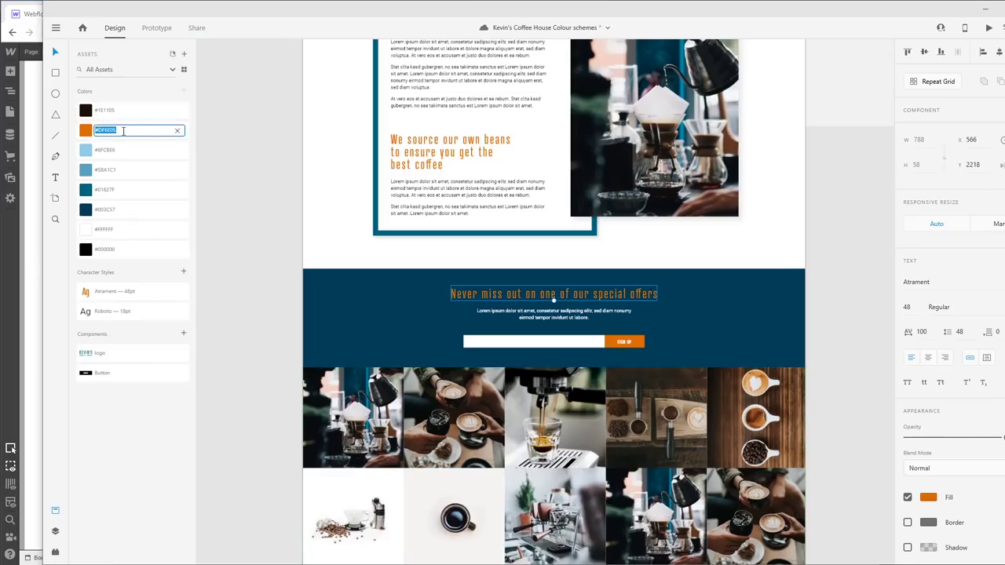
key(Escape)
scroll(310, 262, up, 3)
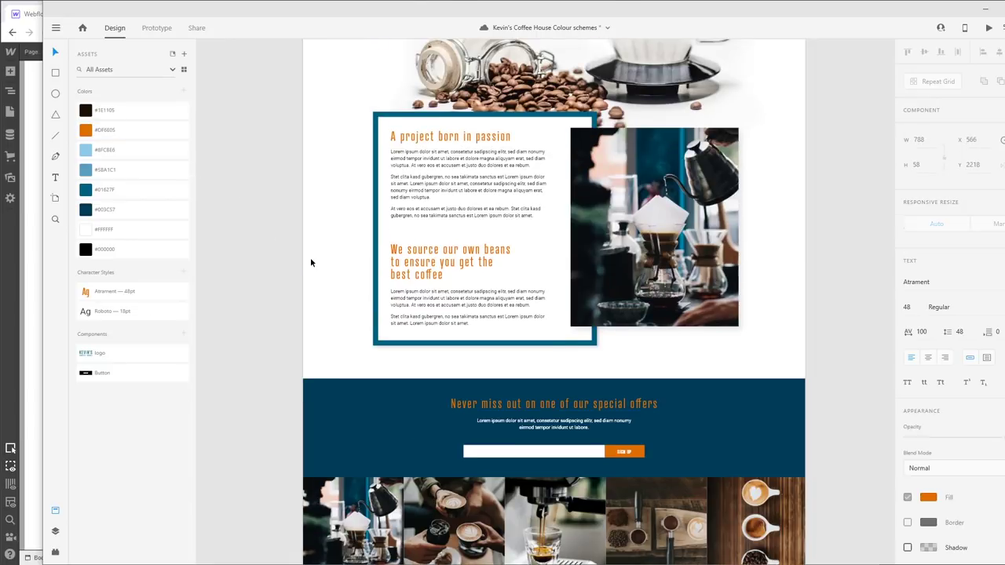
scroll(311, 264, up, 1)
scroll(310, 264, up, 1)
key(ctrl+z)
scroll(314, 270, down, 8)
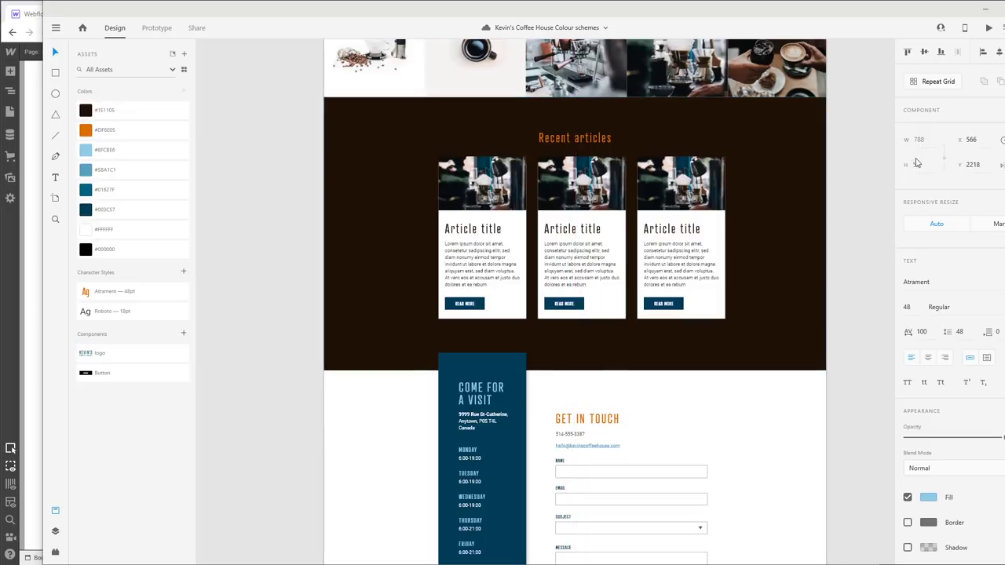
- Set All H2 Headings to 400 - Normal font weight
click(36, 471)
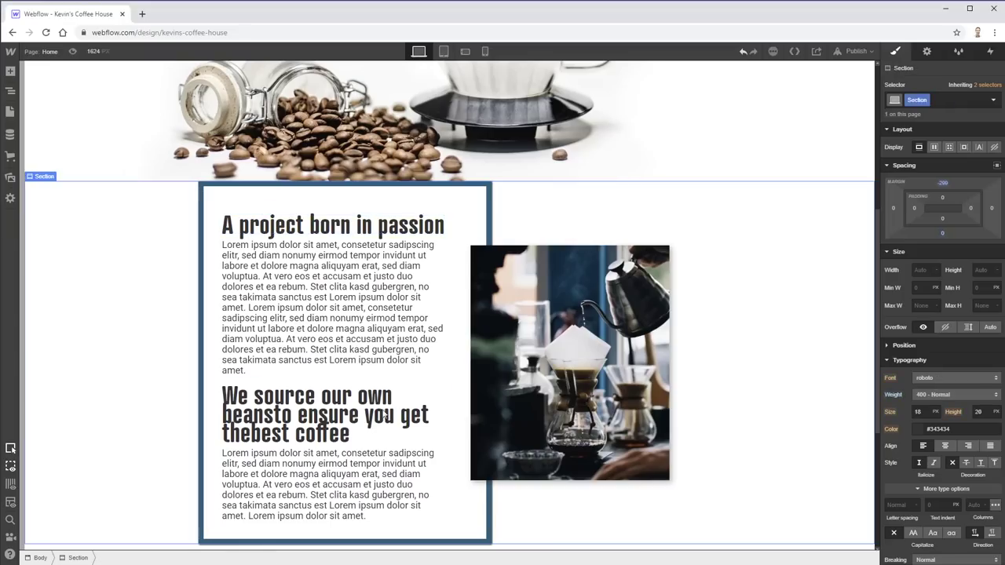
click(351, 227)
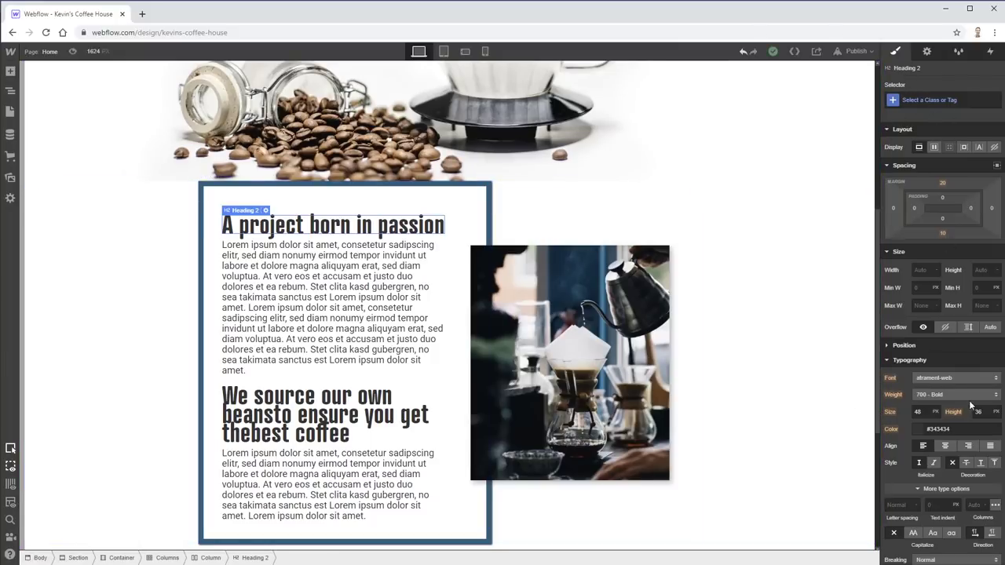
click(994, 396)
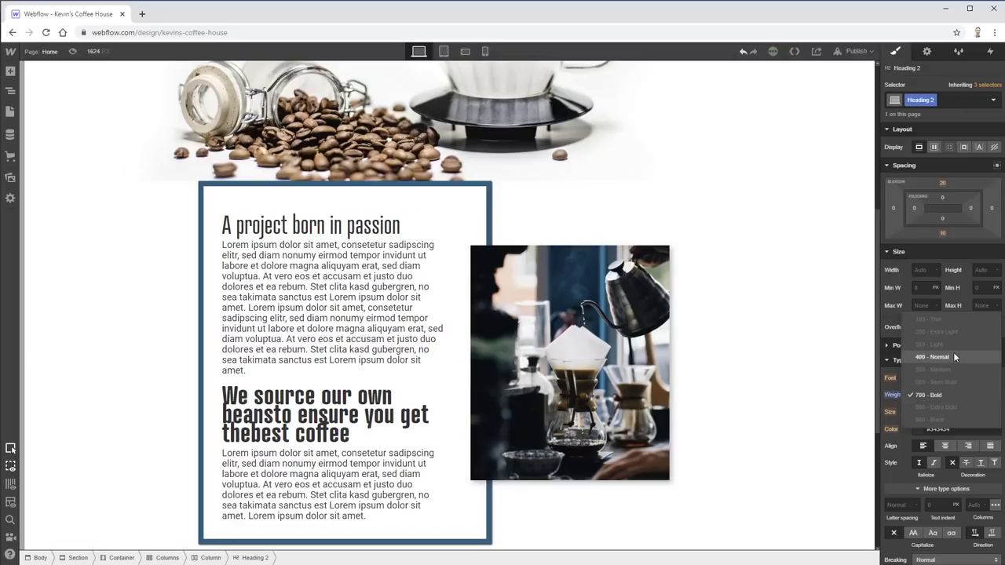
click(440, 239)
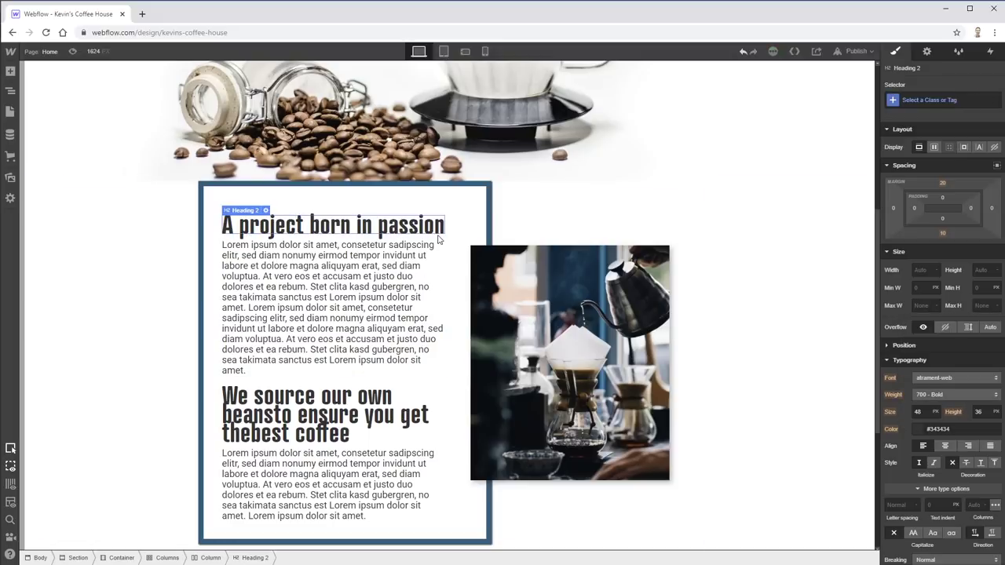
click(947, 98)
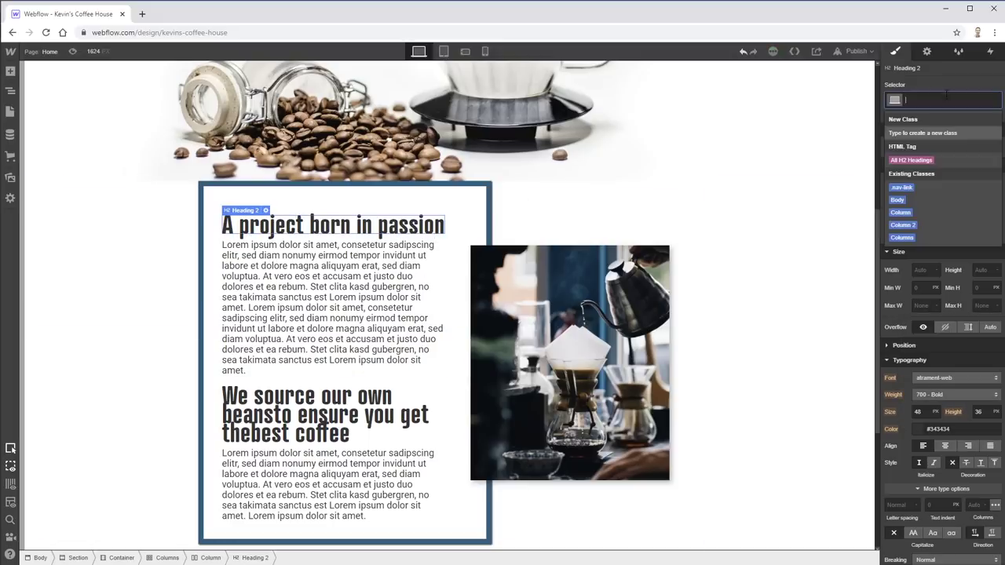
click(911, 159)
click(955, 394)
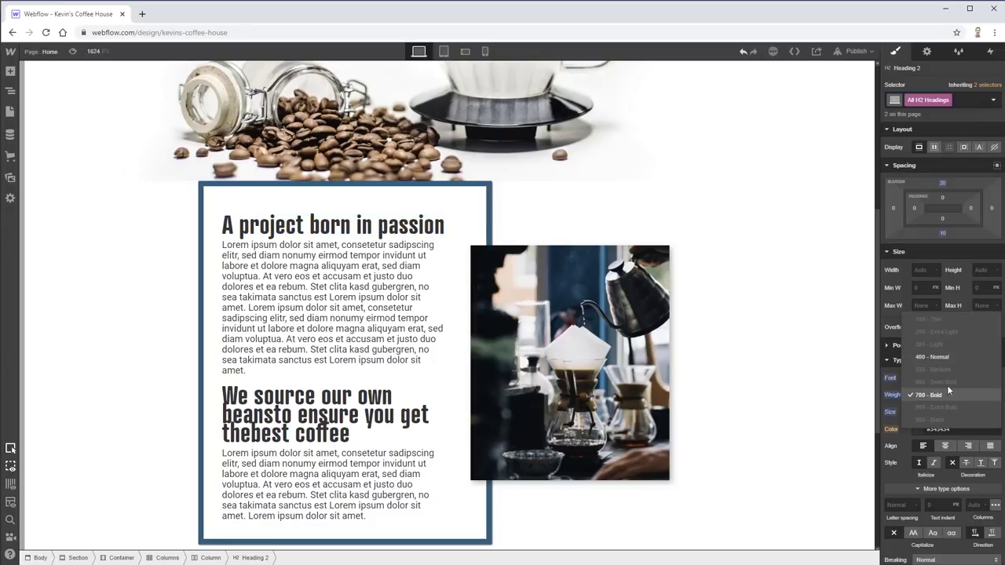
click(947, 355)
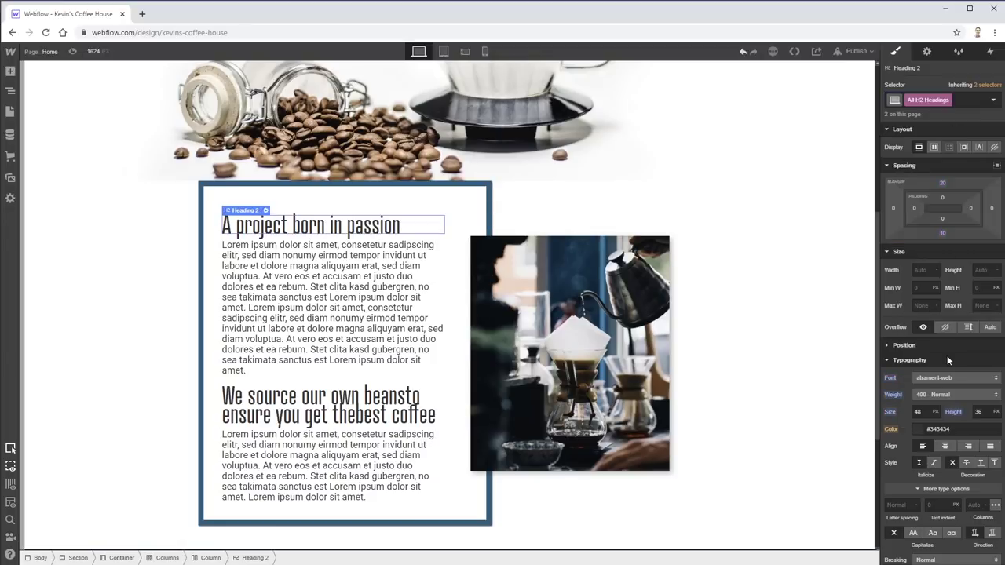
- Colour the H2 headings #DF6E05 and save it as a swatch named 'orange'
click(919, 430)
click(900, 376)
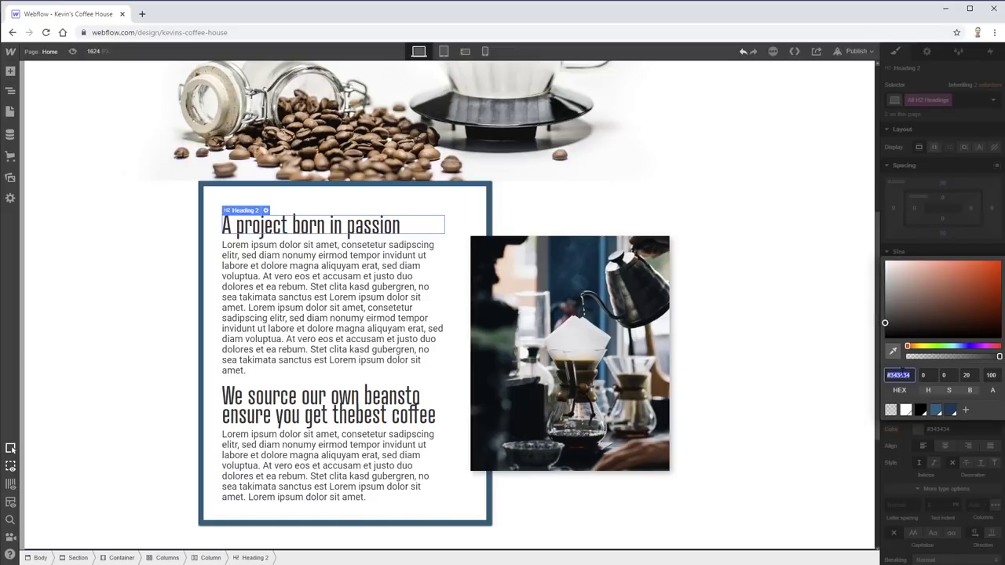
text(#DF6E05)
click(968, 410)
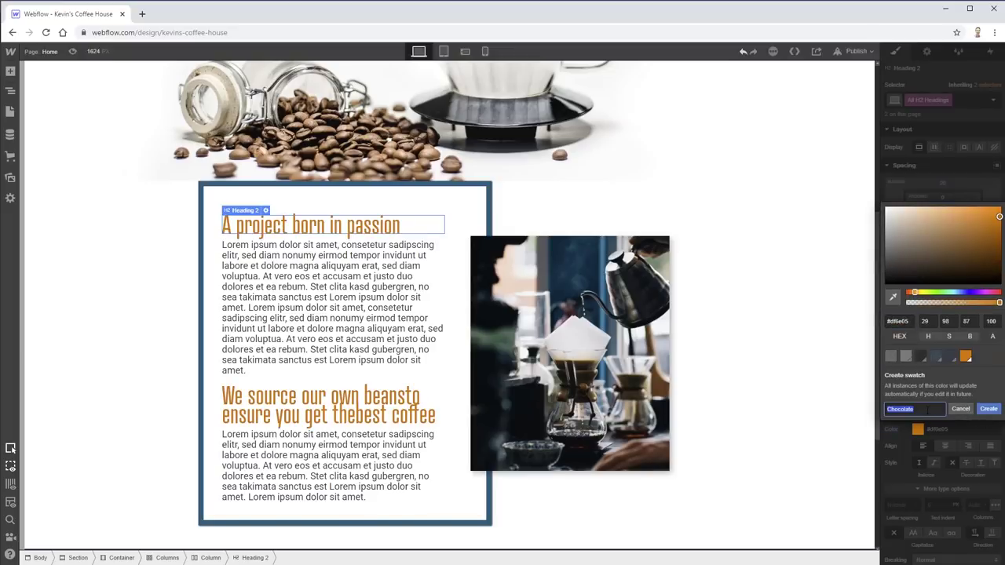
text(orange)
click(988, 409)
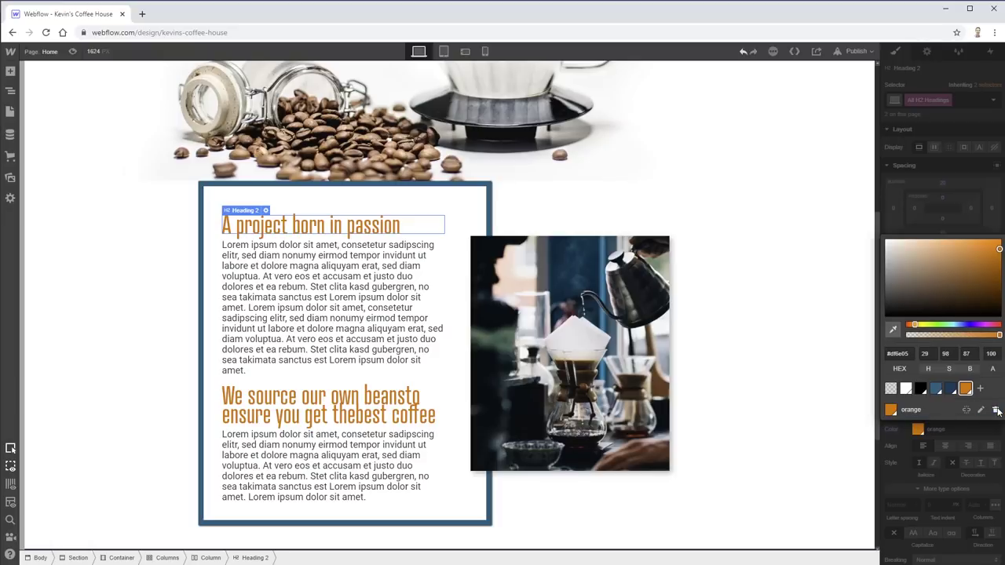
- Set the line height of 'We source our own beans' to 1.1
click(384, 423)
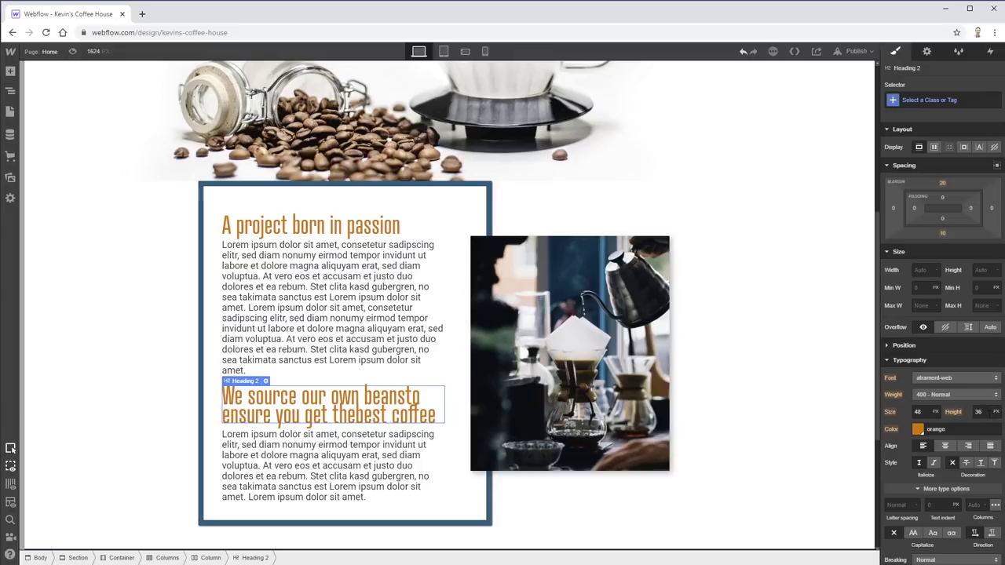
key(Return)
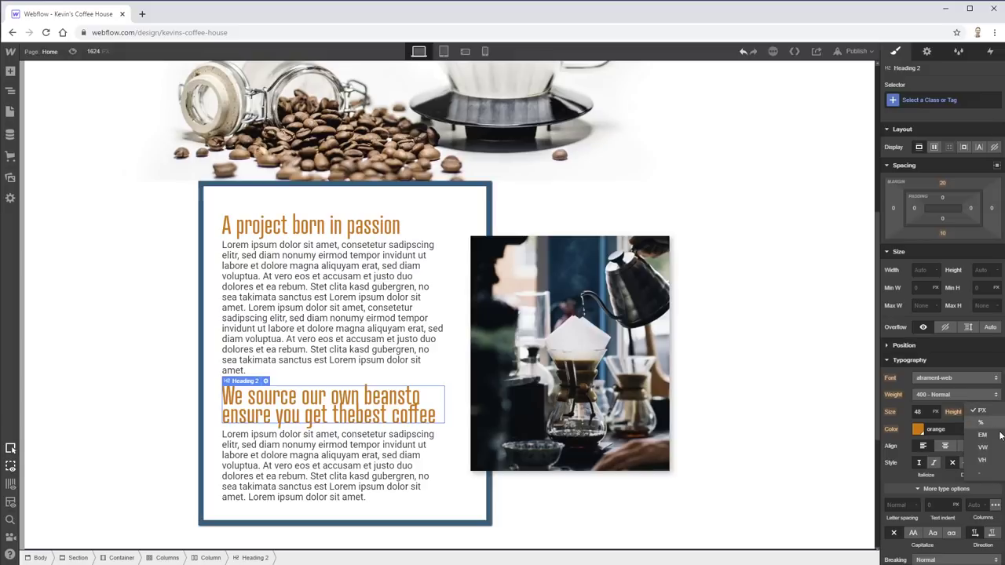
click(982, 412)
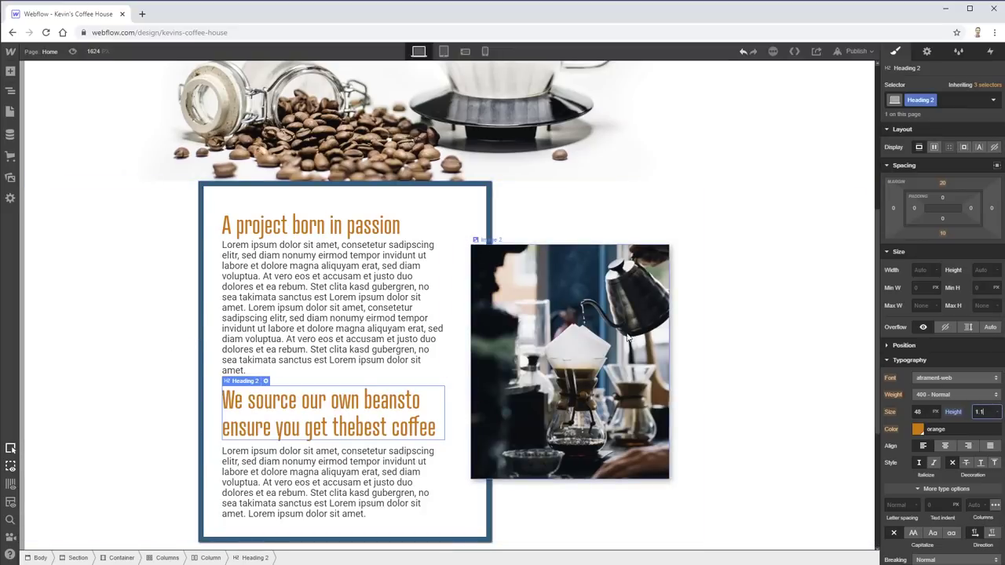
- Apply the Dark Slate Grey swatch to the 'Sourcing, roasting, and serving coffees that we love' heading
click(171, 384)
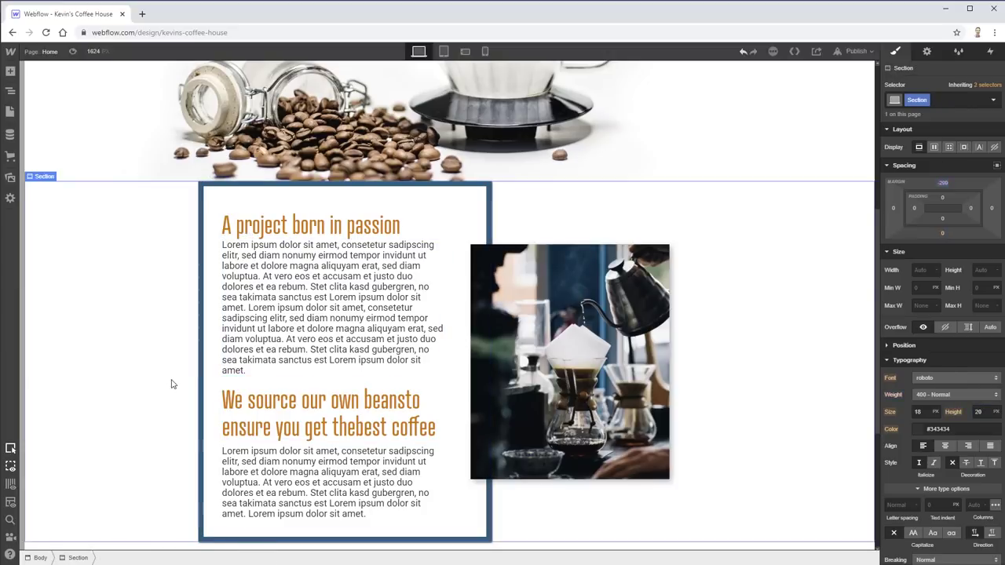
scroll(189, 393, up, 5)
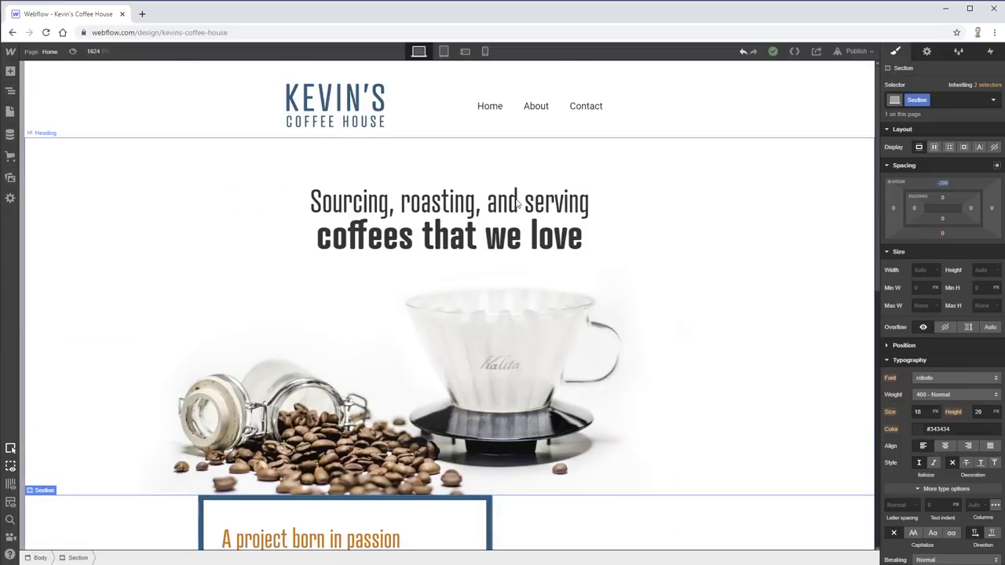
click(542, 235)
click(577, 204)
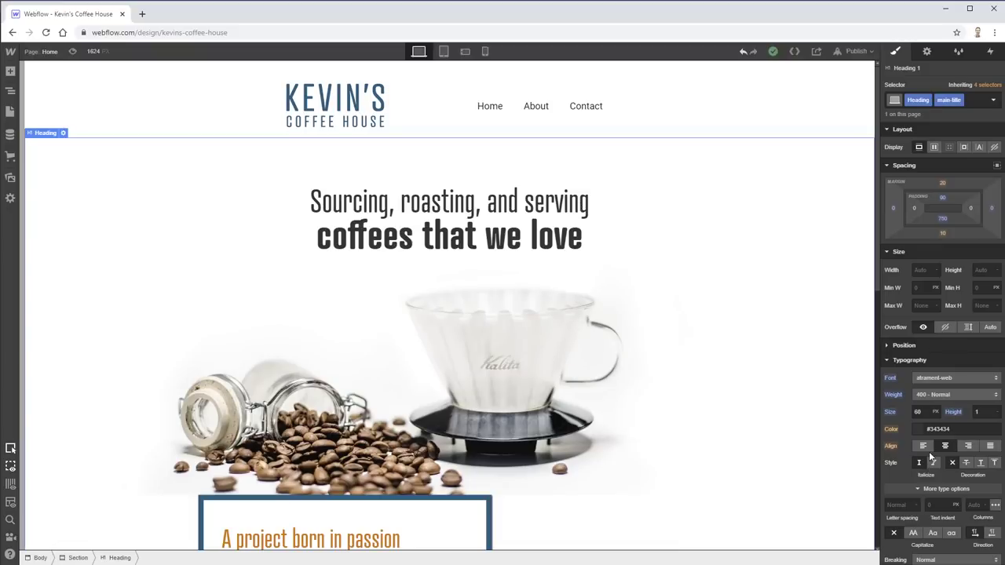
click(923, 433)
click(950, 409)
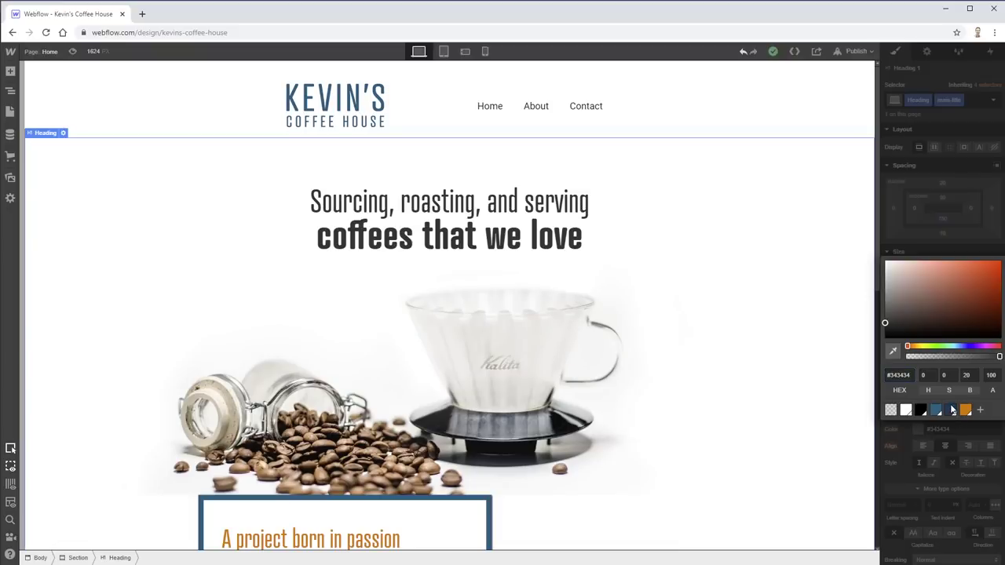
click(940, 388)
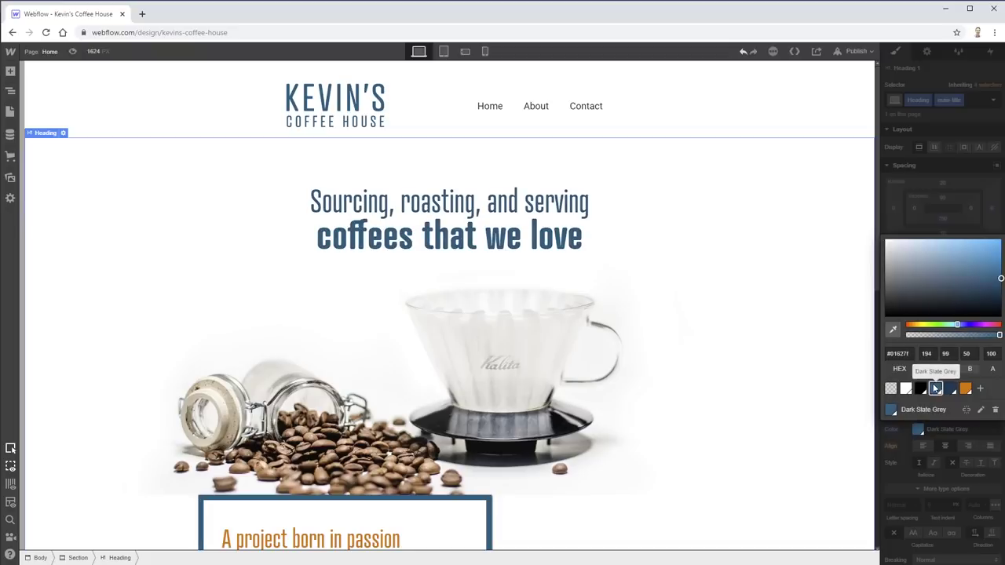
click(154, 145)
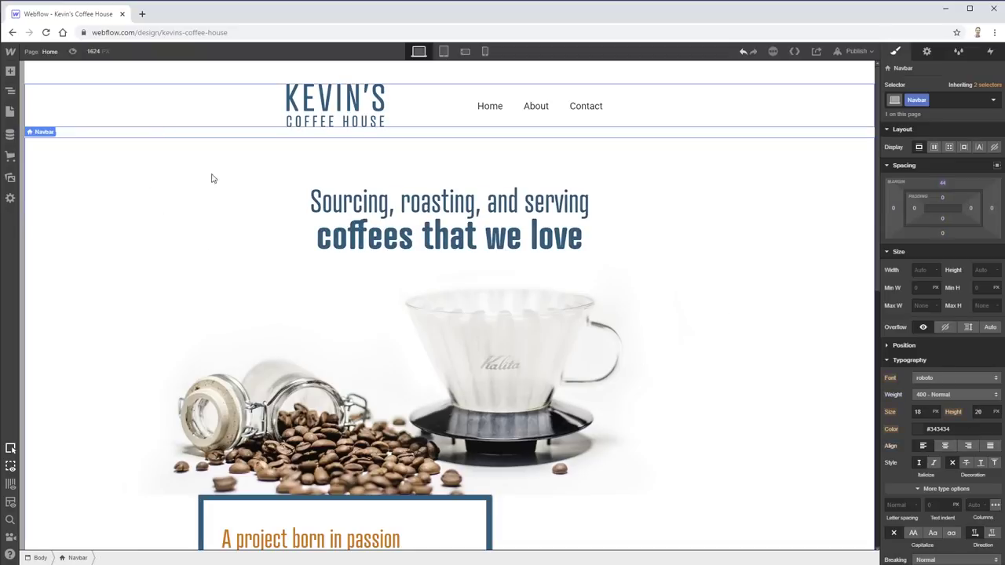
scroll(707, 416, down, 3)
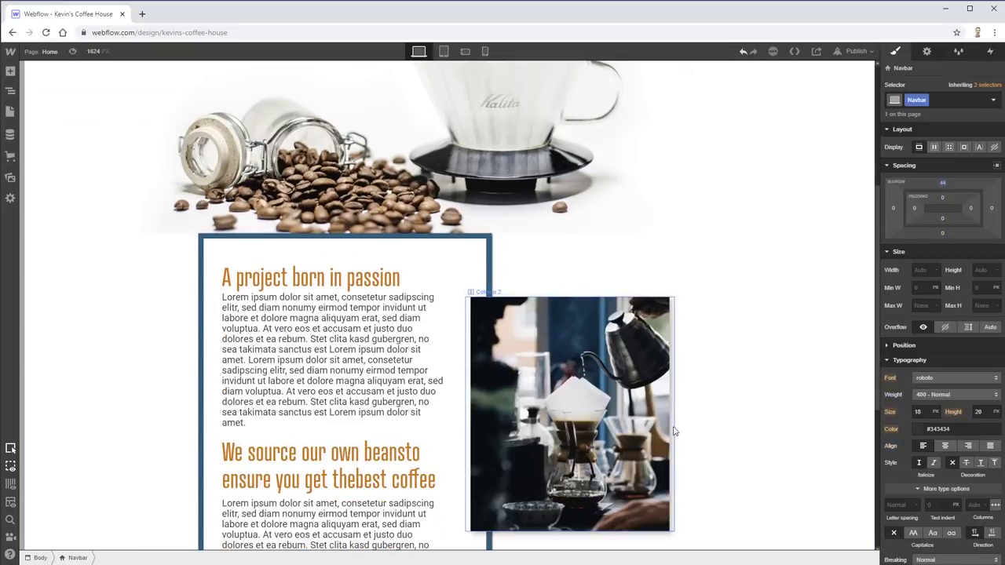
click(780, 415)
scroll(780, 415, down, 3)
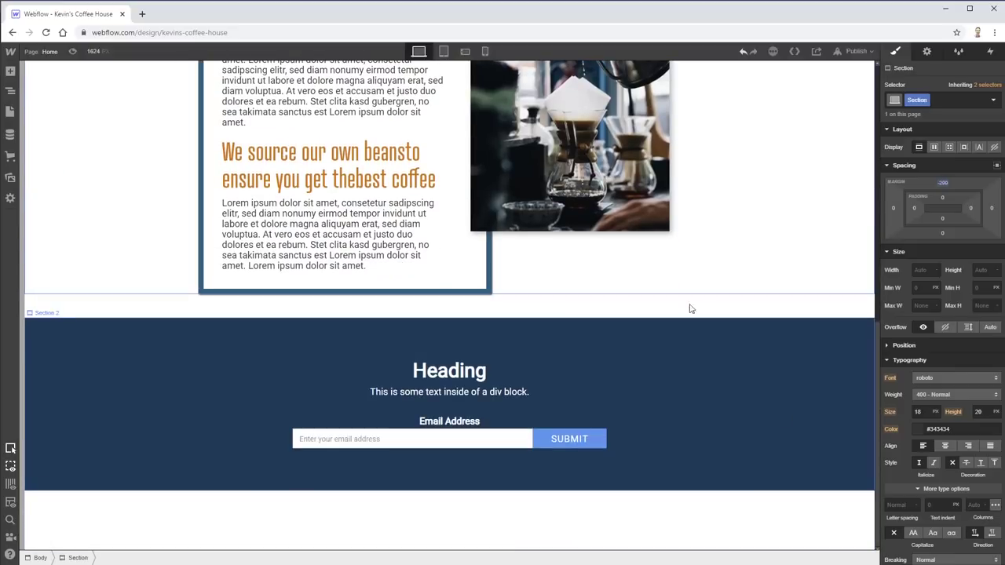
- Make the signup heading an H2 and give it the new class cta-heading
click(464, 372)
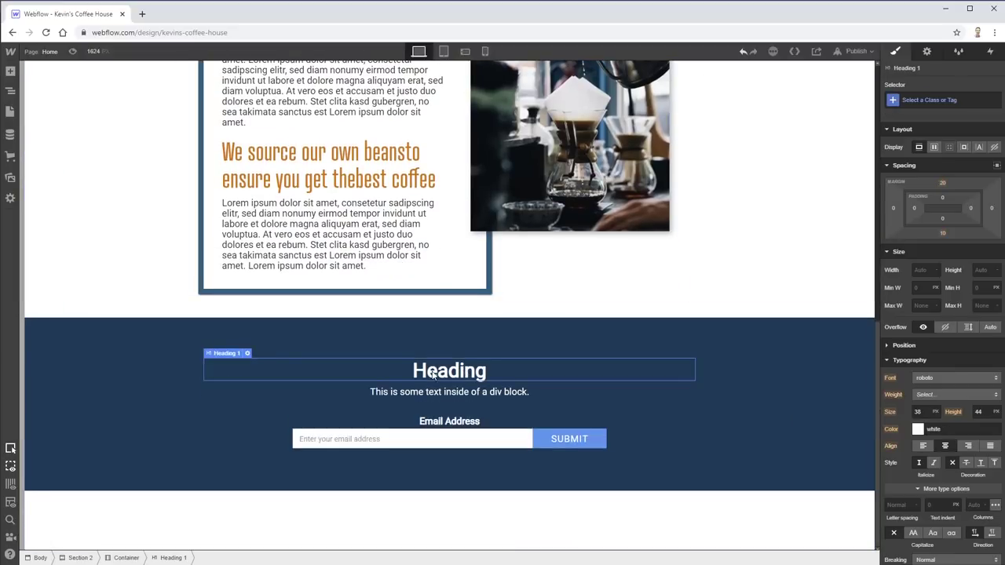
click(247, 354)
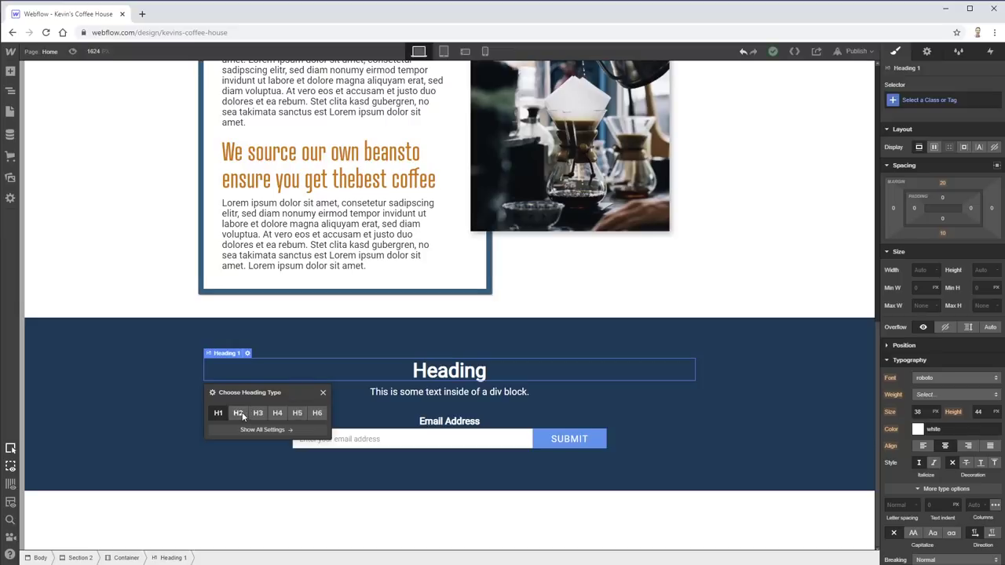
click(238, 414)
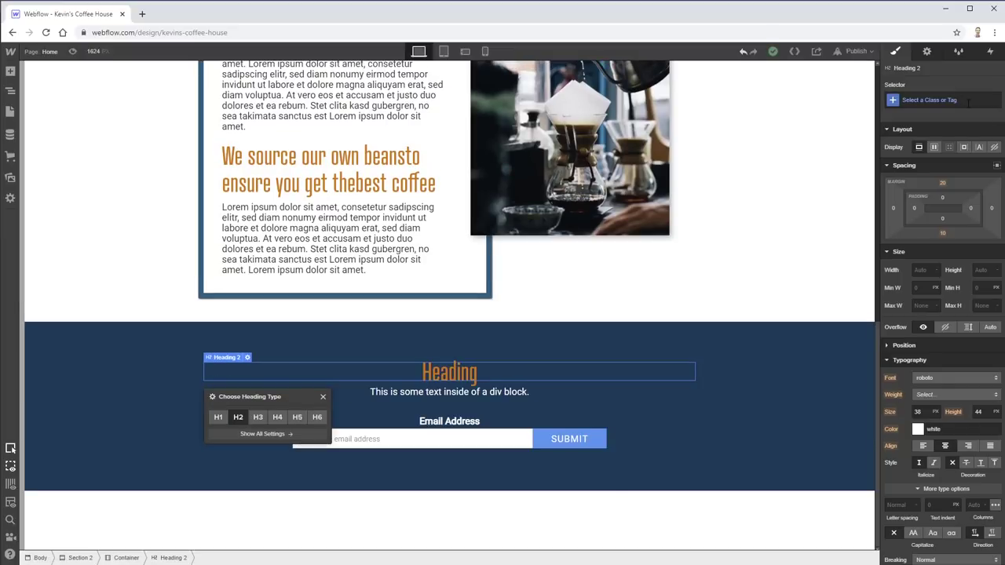
click(969, 102)
text(ct)
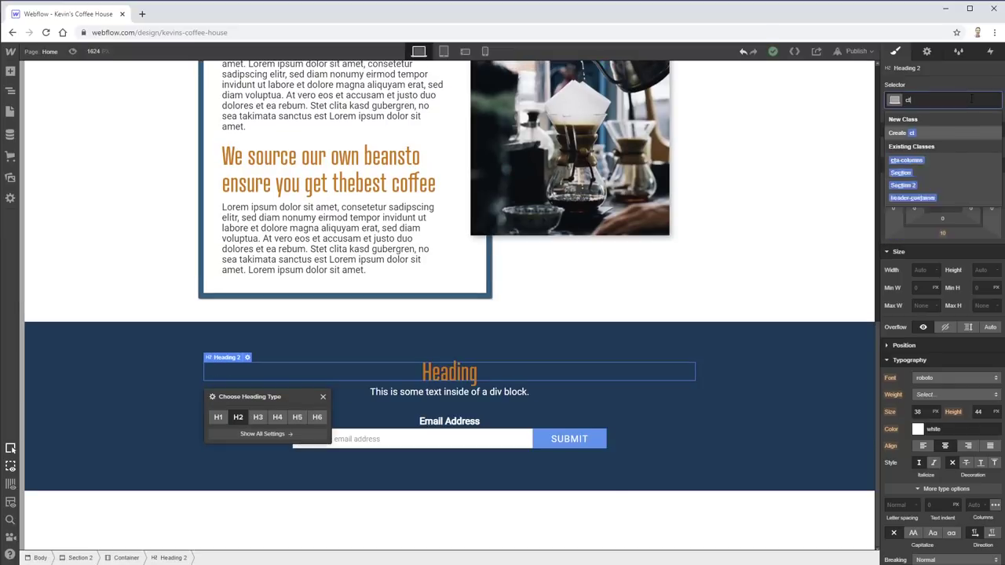
text(a-heading)
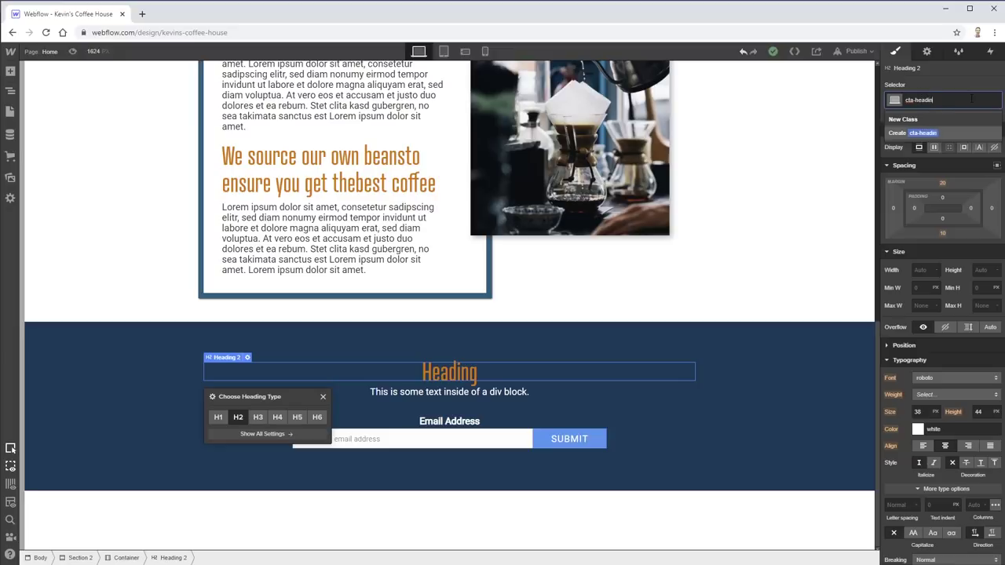
key(Return)
- Colour the cta-heading light blue #97e3fa and save it as the 'Sky Blue' swatch
click(918, 430)
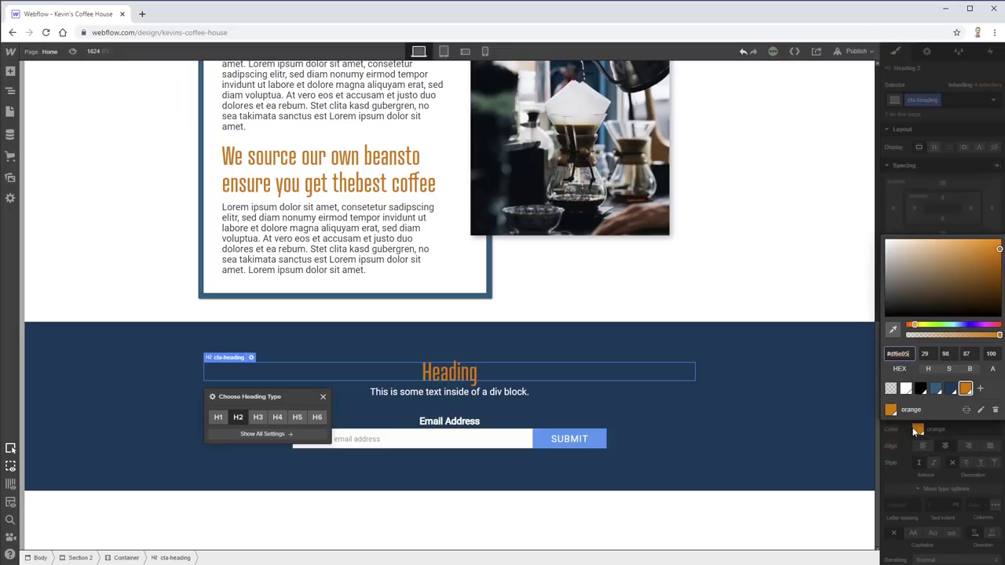
click(906, 389)
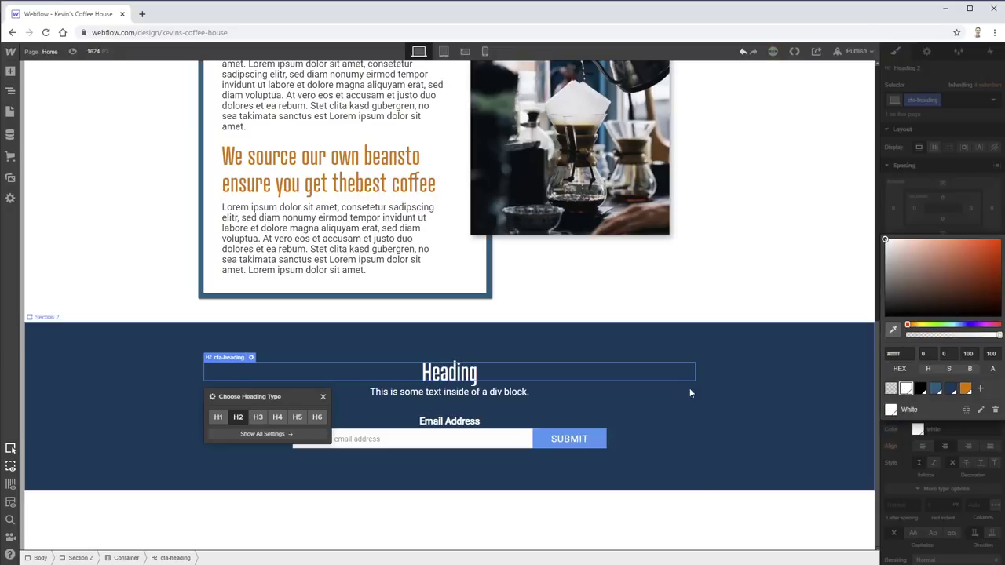
click(473, 396)
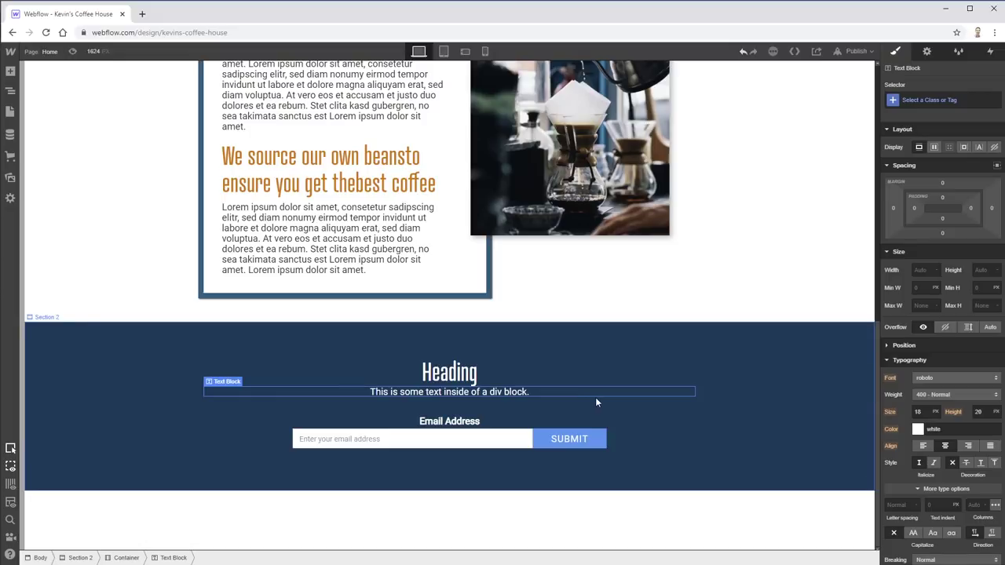
click(450, 372)
click(918, 430)
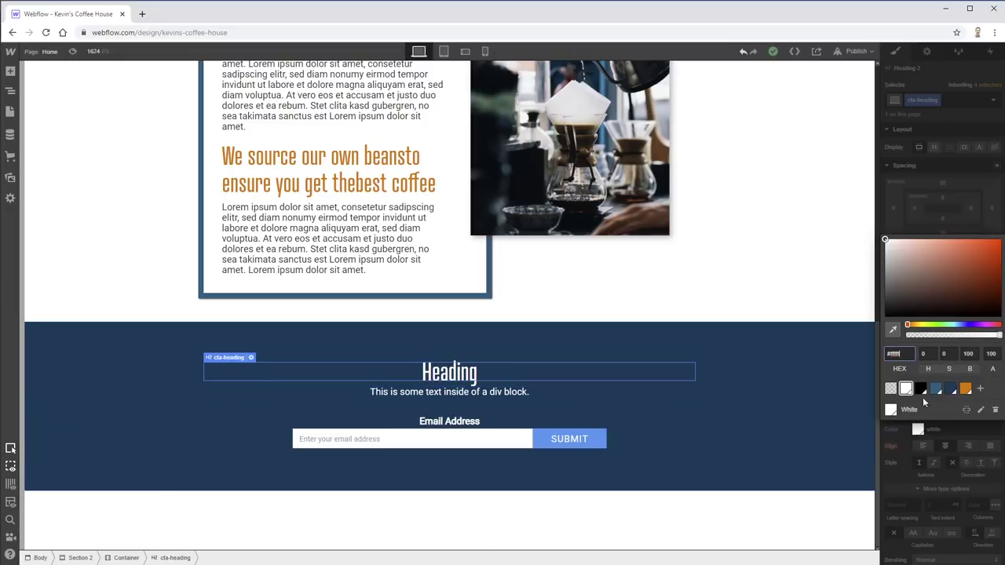
click(936, 389)
drag(934, 263, 931, 236)
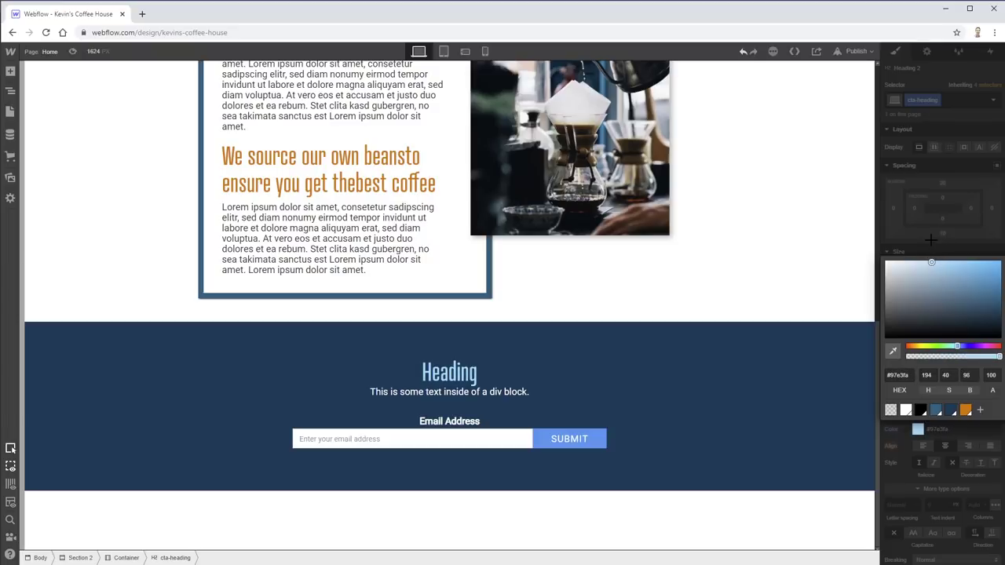
click(980, 409)
click(988, 409)
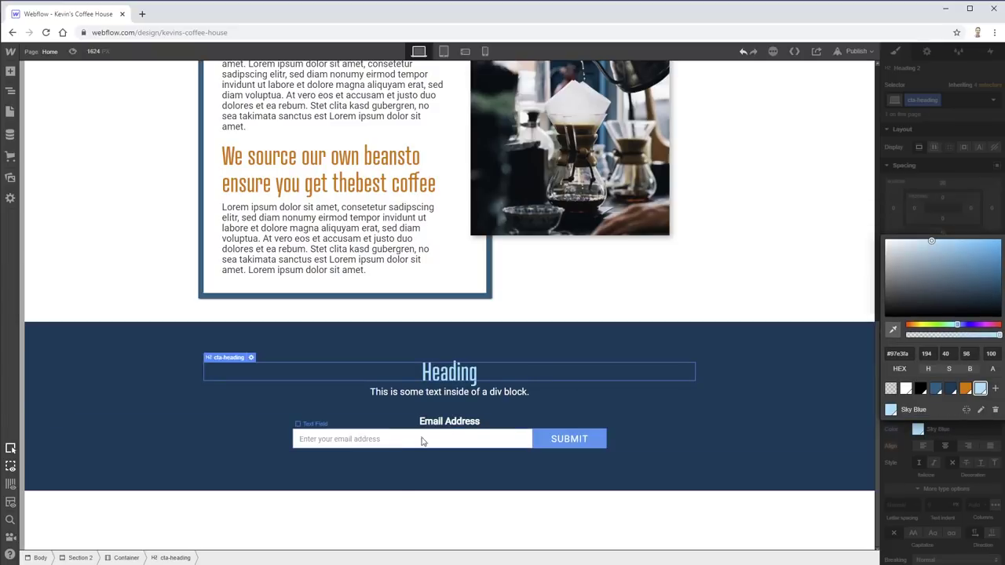
click(600, 440)
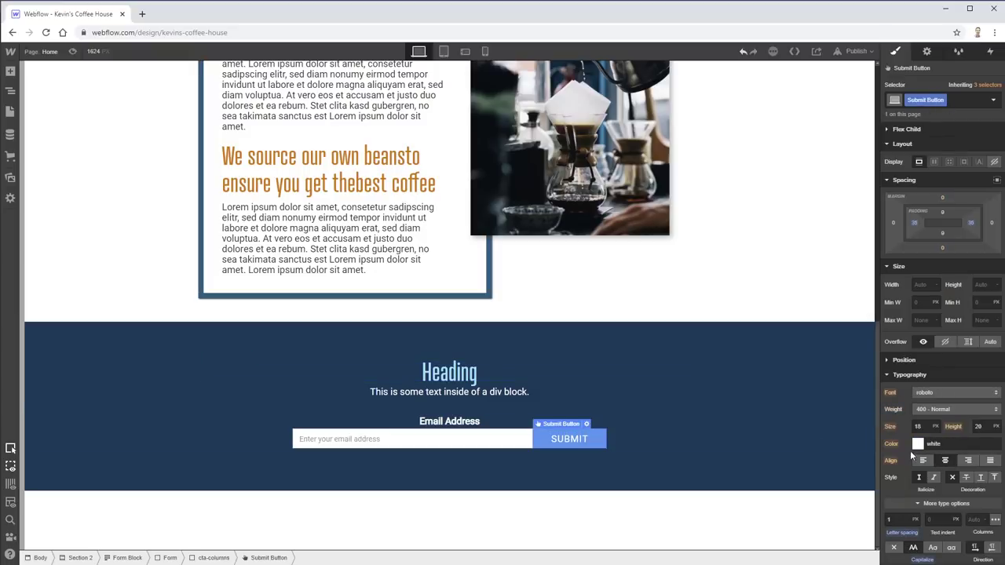
- Set the Submit button's background to the orange swatch
scroll(921, 343, down, 5)
click(916, 336)
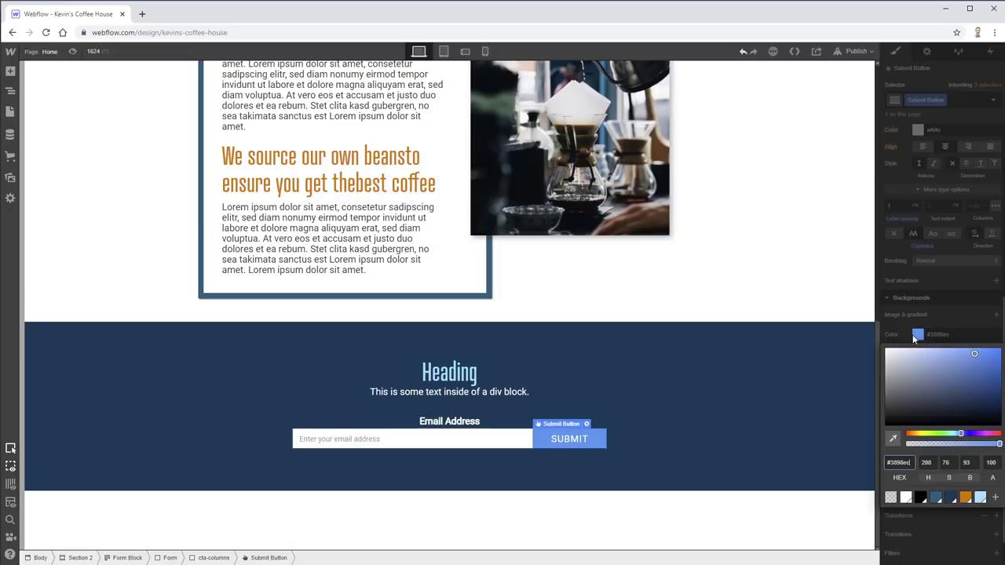
click(965, 498)
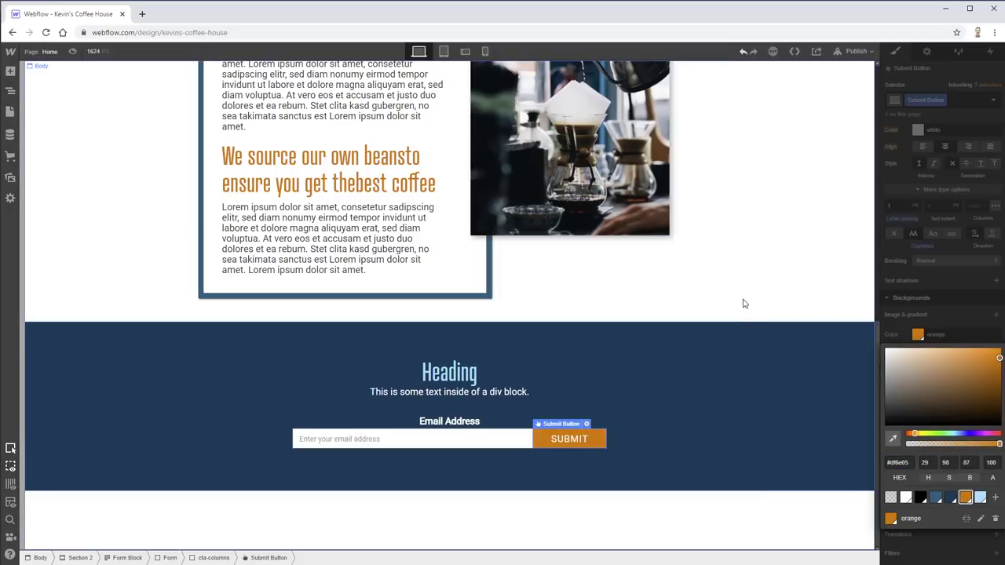
click(744, 304)
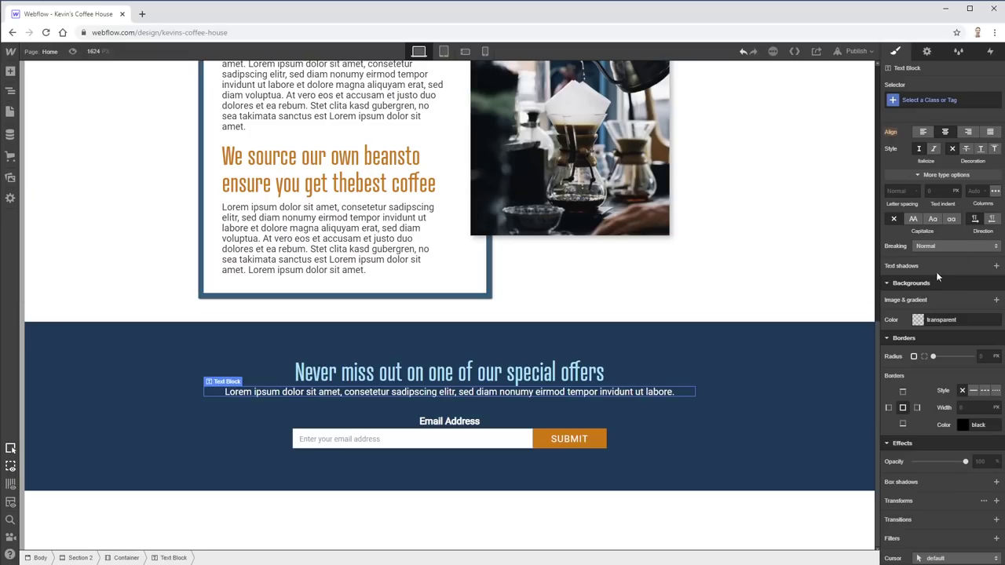
- Cap the offers text block at 600px max width and centre it with Auto side margins
scroll(895, 206, up, 5)
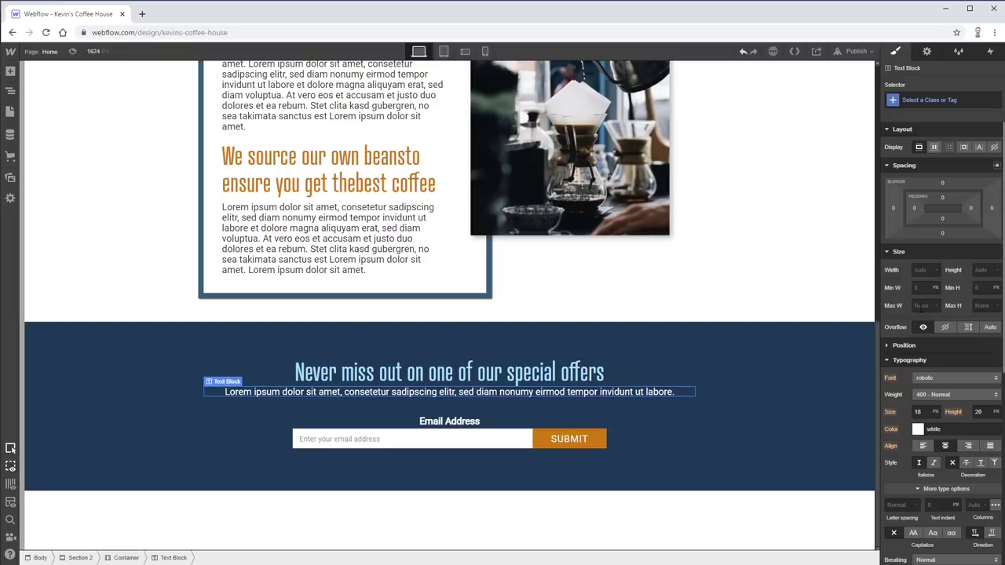
click(923, 306)
text(600)
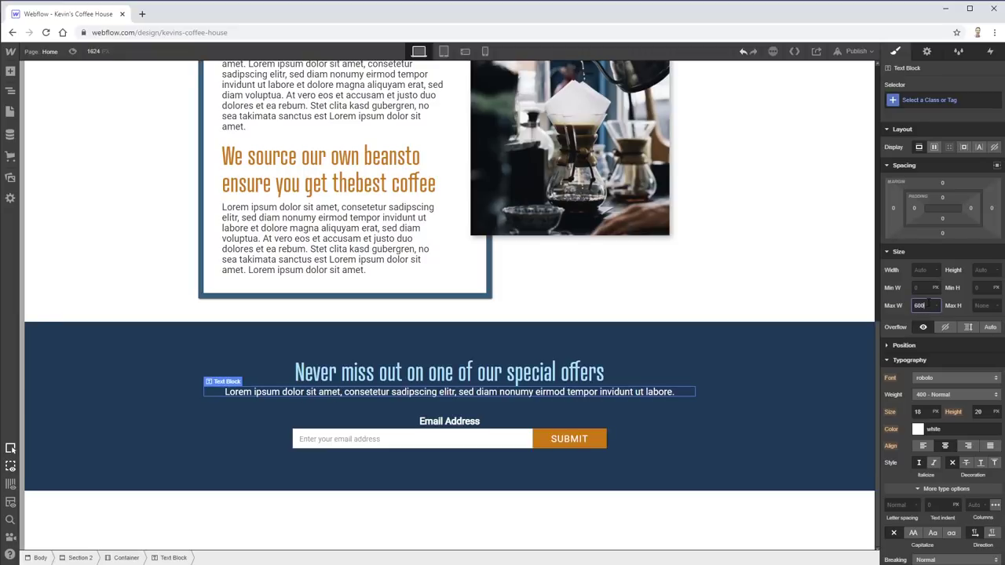
key(Tab)
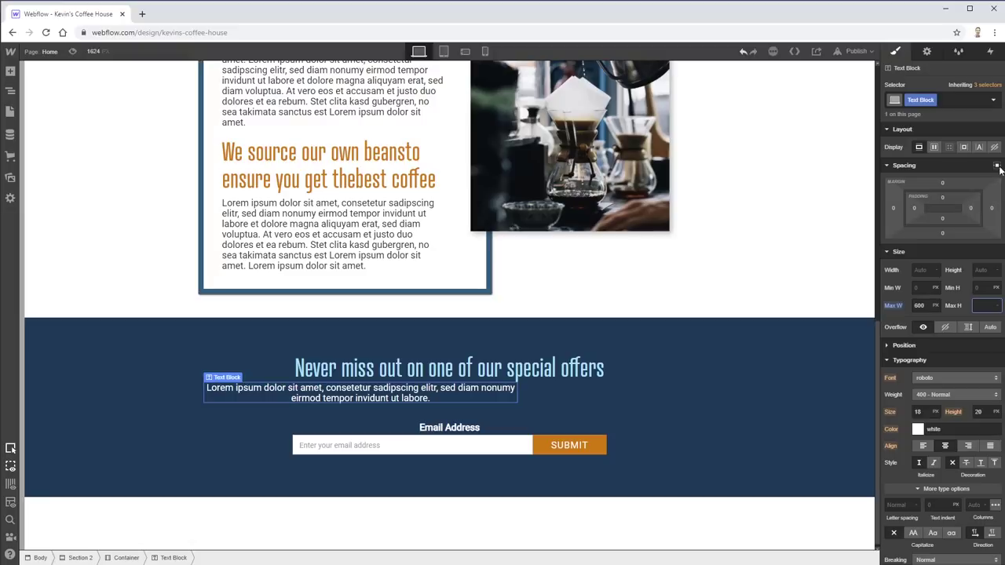
click(996, 165)
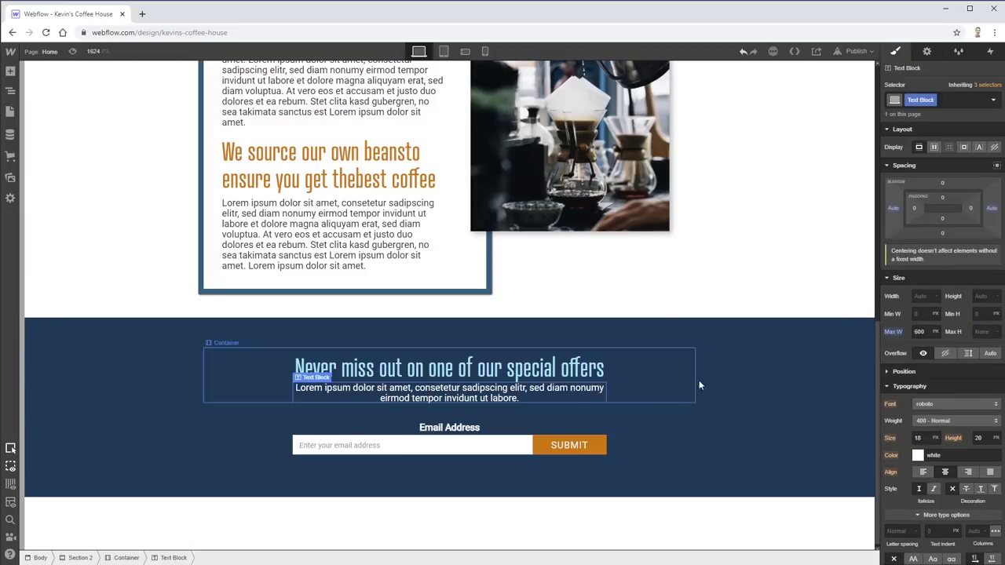
double_click(920, 331)
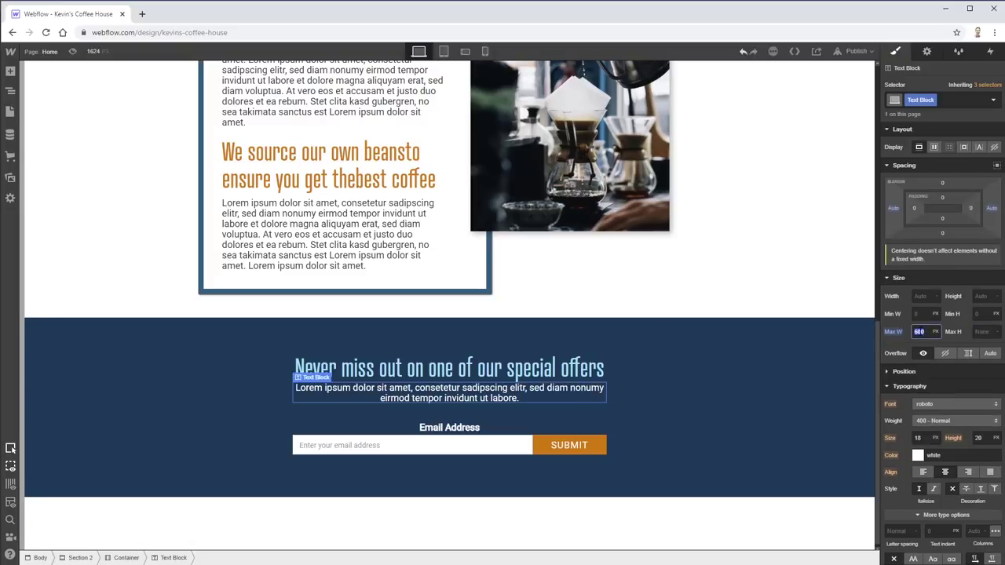
- Widen the text block's max width to 700px, then drag an Embed element from Components onto the page
text(700)
click(7, 77)
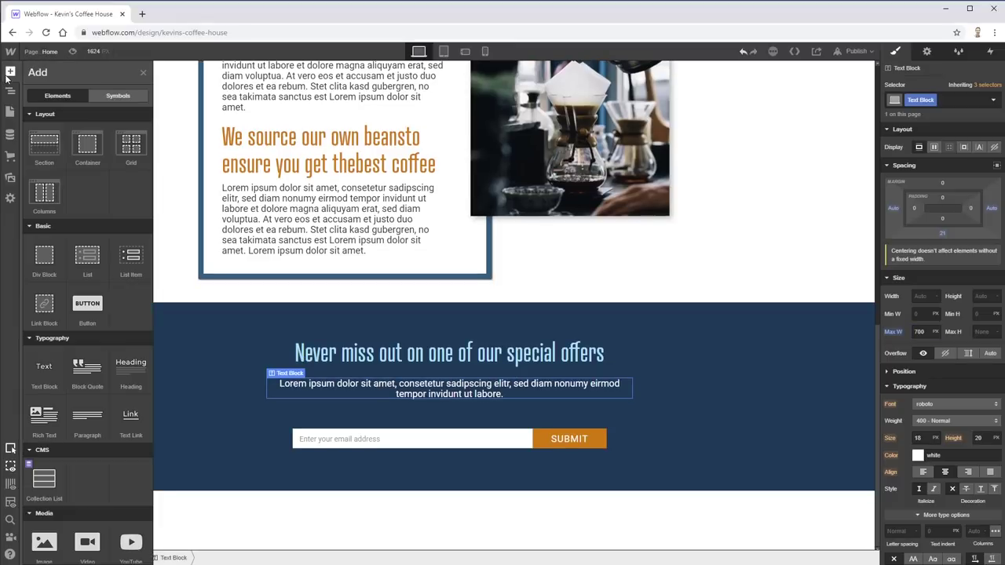
scroll(75, 349, down, 4)
scroll(92, 493, down, 2)
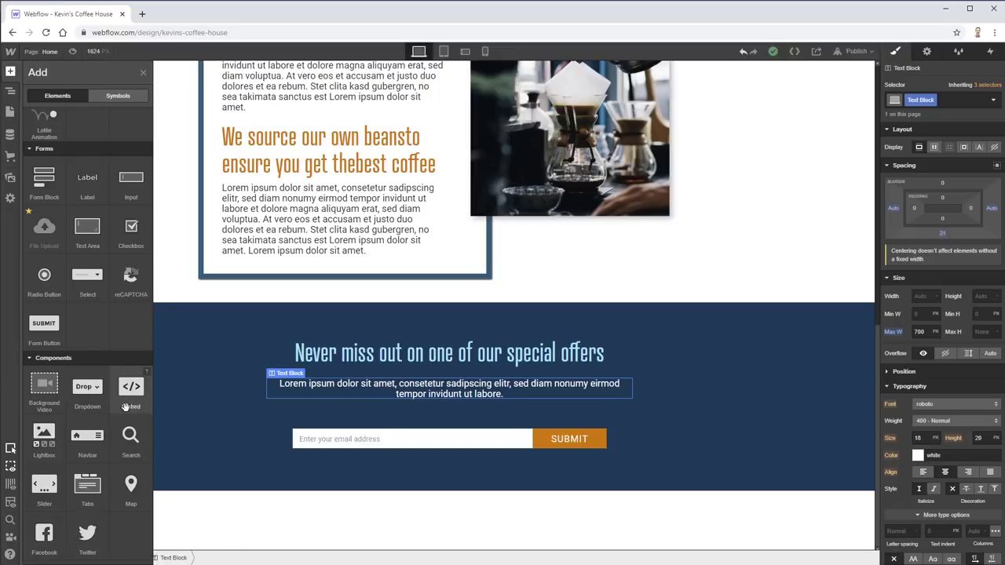
scroll(114, 413, up, 5)
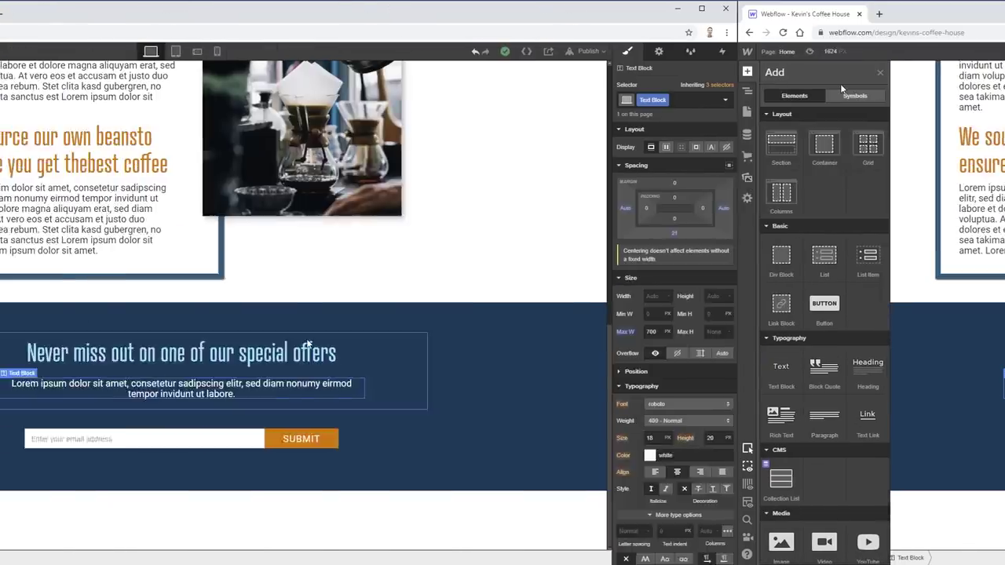
scroll(86, 468, down, 6)
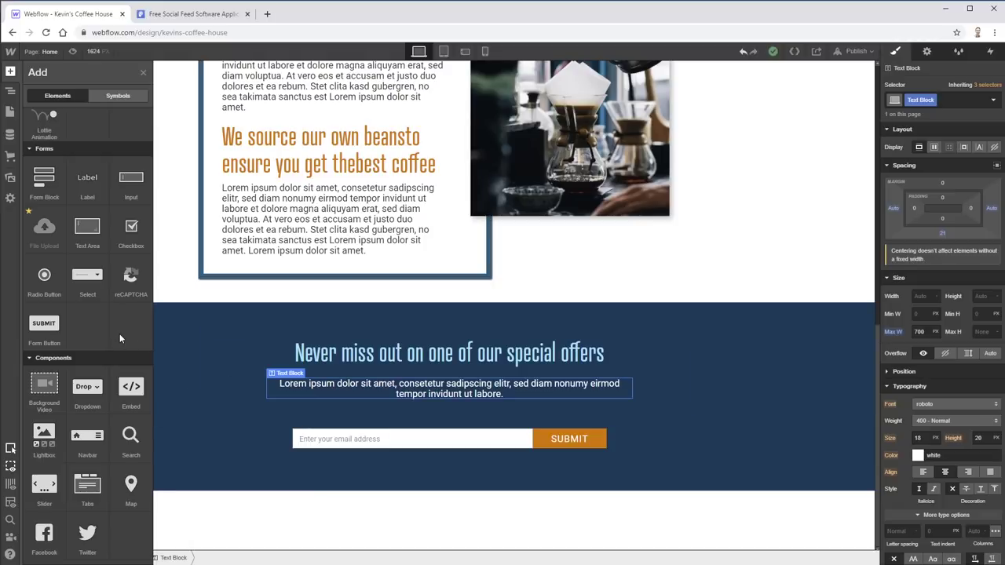
drag(131, 386, 506, 512)
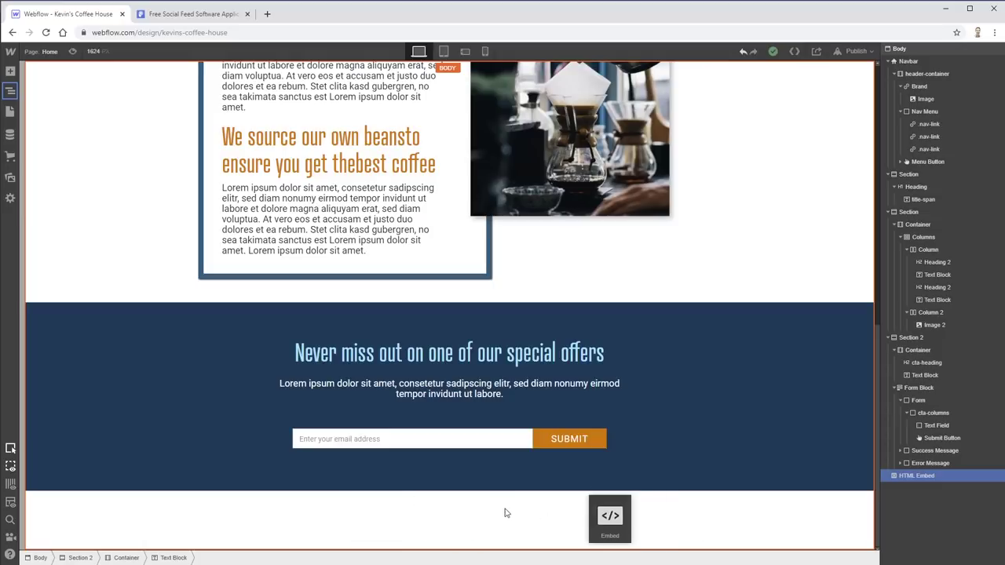
- Drop the Embed into Section 2, paste the POWr social-feed code, and save it
drag(442, 510, 959, 492)
key(ctrl+v)
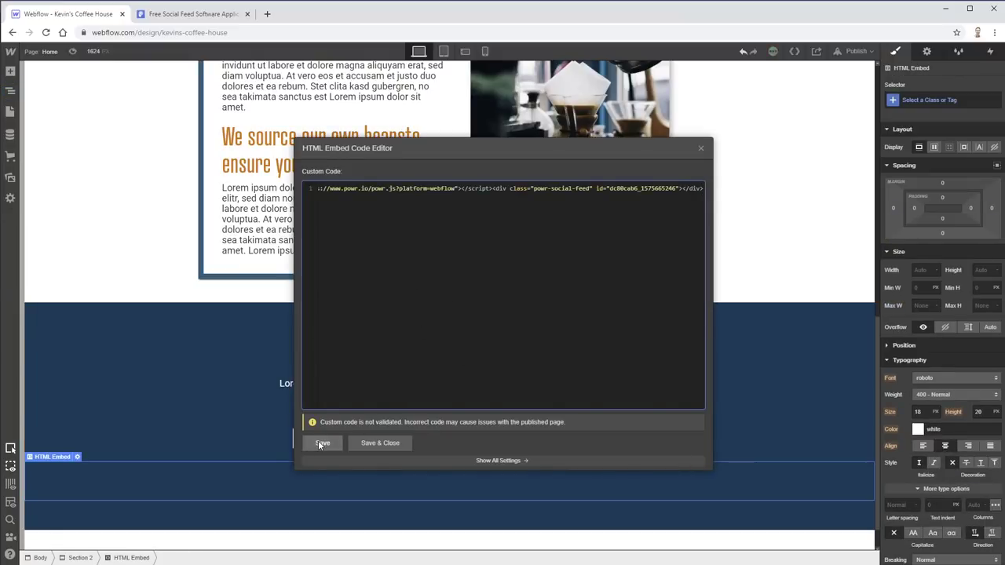
click(369, 445)
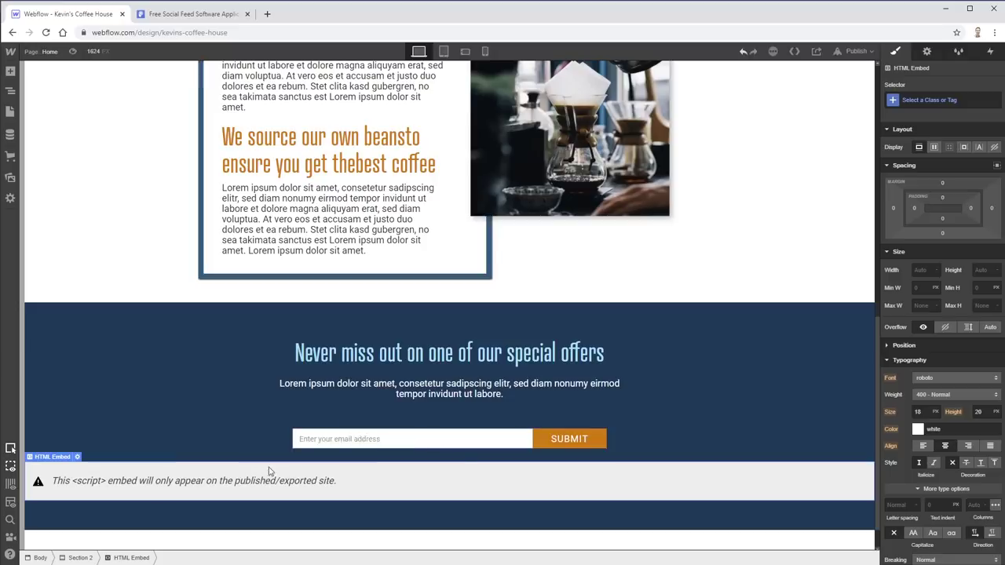
scroll(262, 495, down, 1)
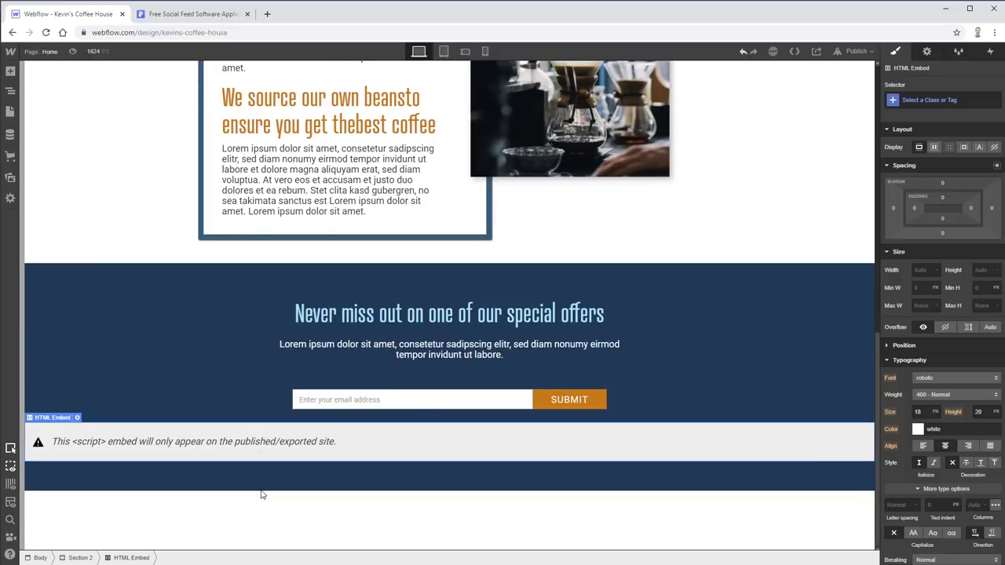
key(ctrl+Tab)
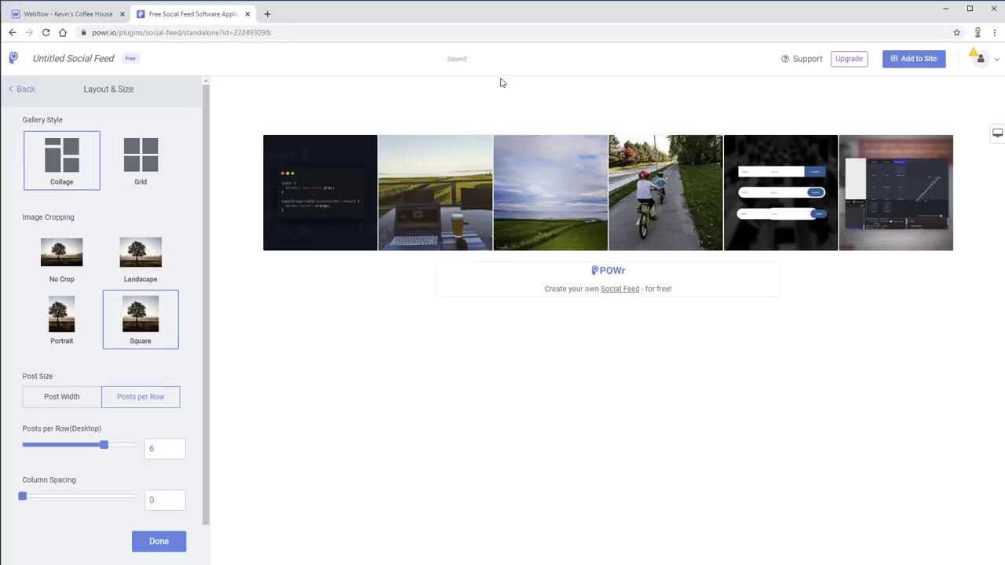
- Return to the Kevin's Coffee House Webflow designer tab
click(49, 15)
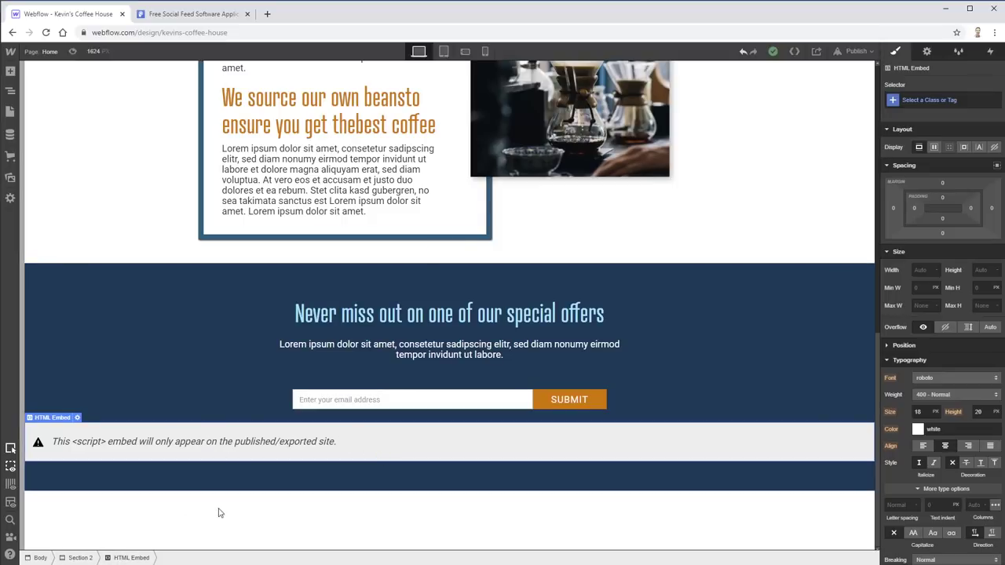
- Move the HTML Embed under Body below Section 2 and set Section 2's bottom margin to 0
key(z)
drag(221, 524, 221, 525)
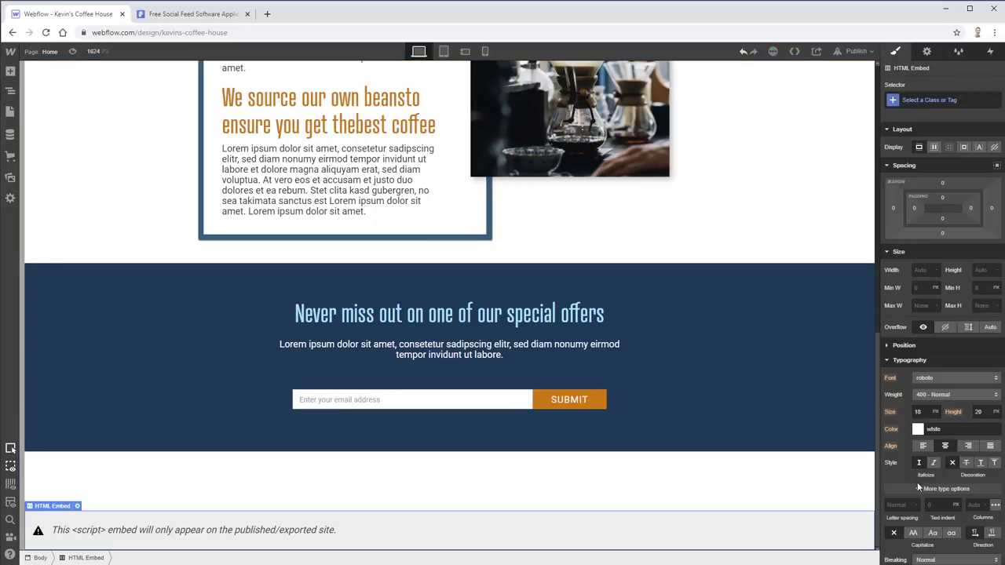
click(329, 446)
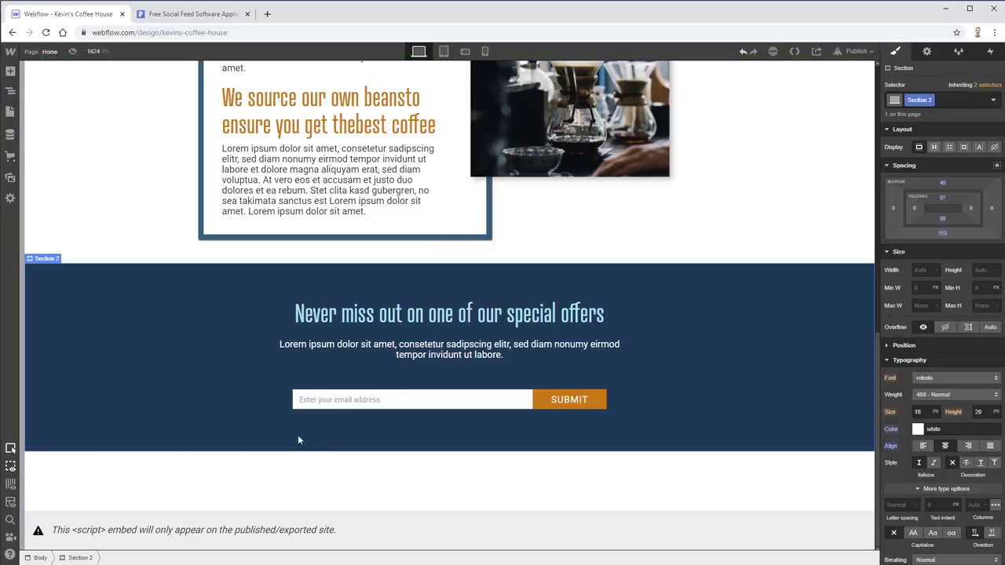
click(944, 236)
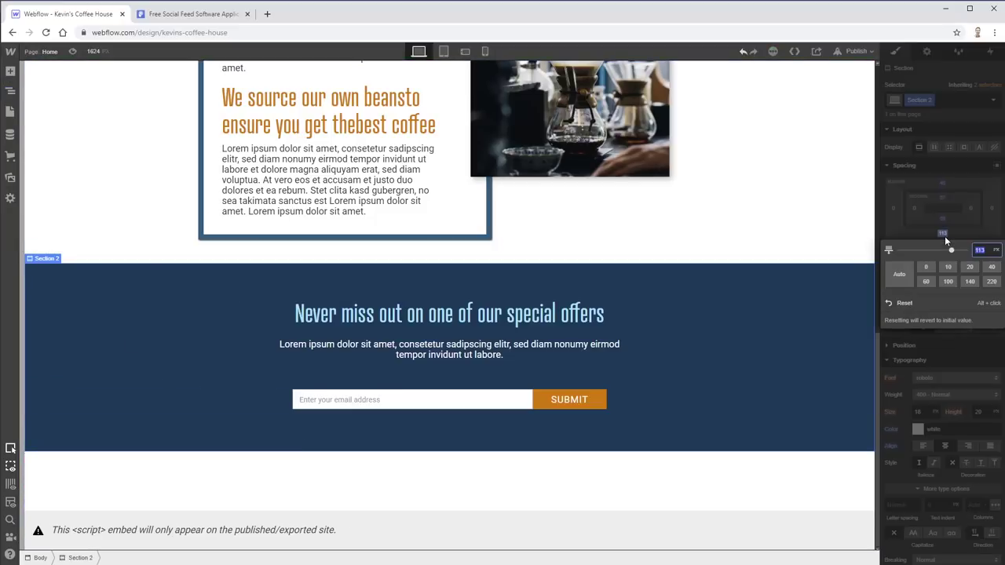
text(0)
key(Return)
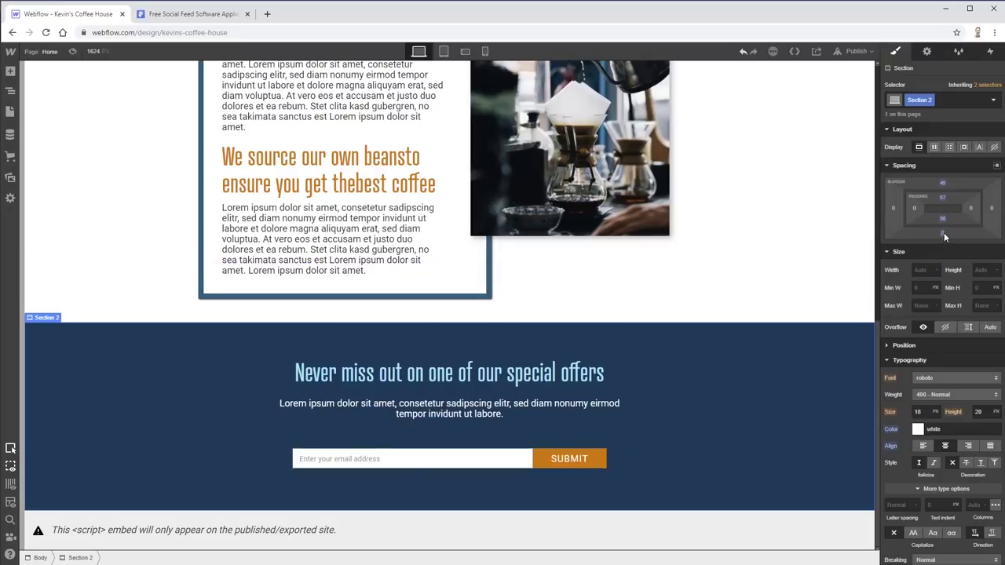
click(310, 538)
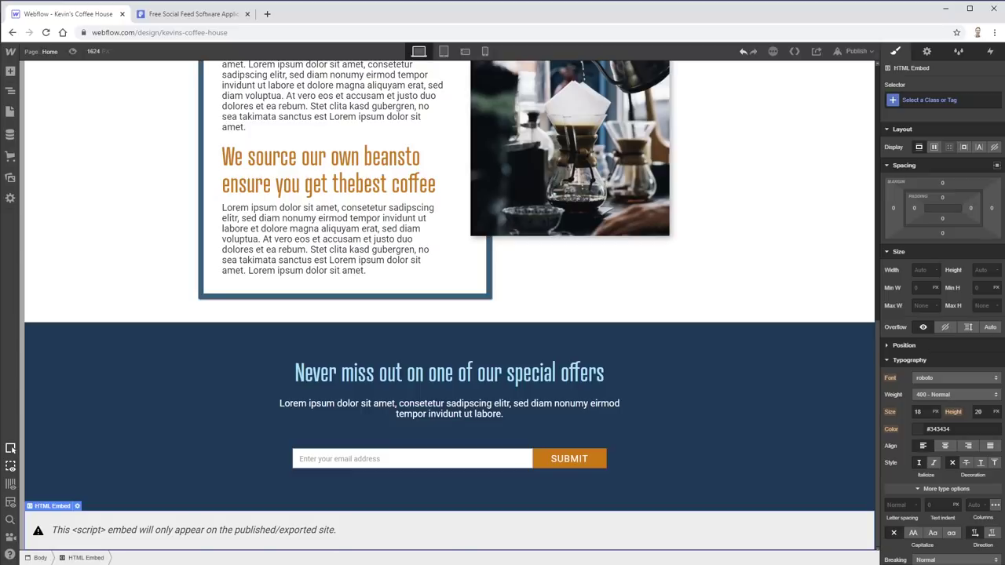
- Add a new empty section below the POWr embed and drop a container inside it
click(11, 70)
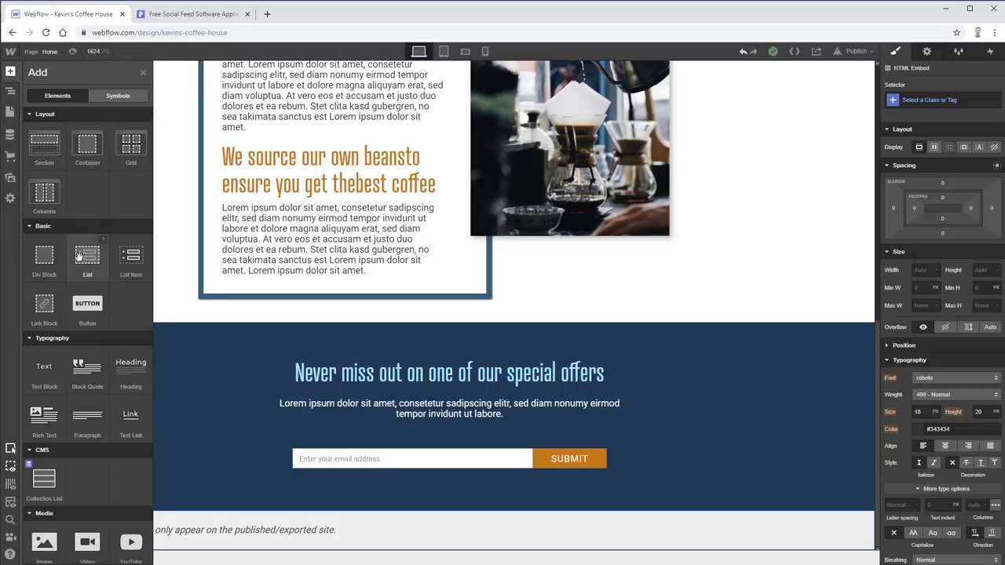
scroll(105, 372, down, 3)
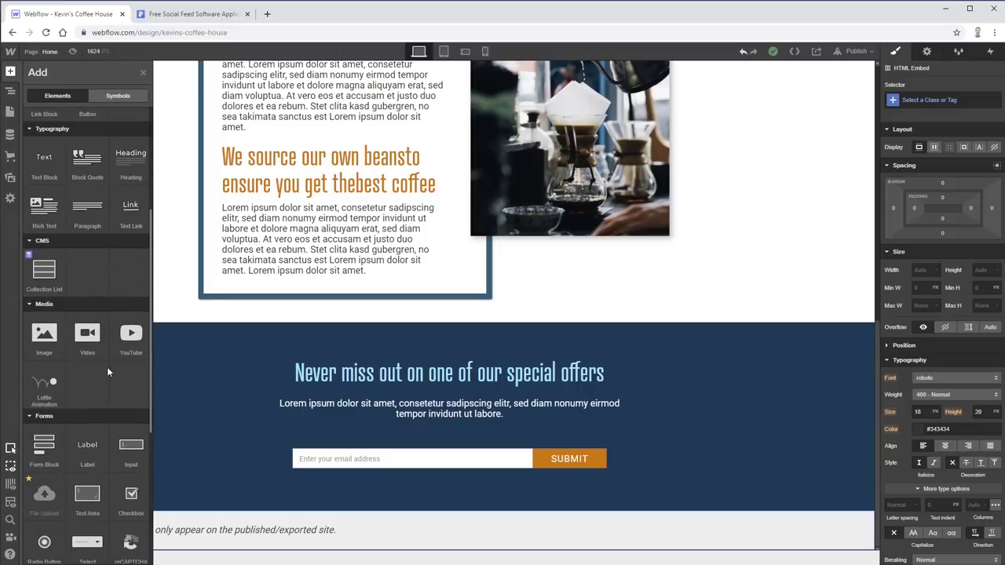
scroll(107, 367, down, 2)
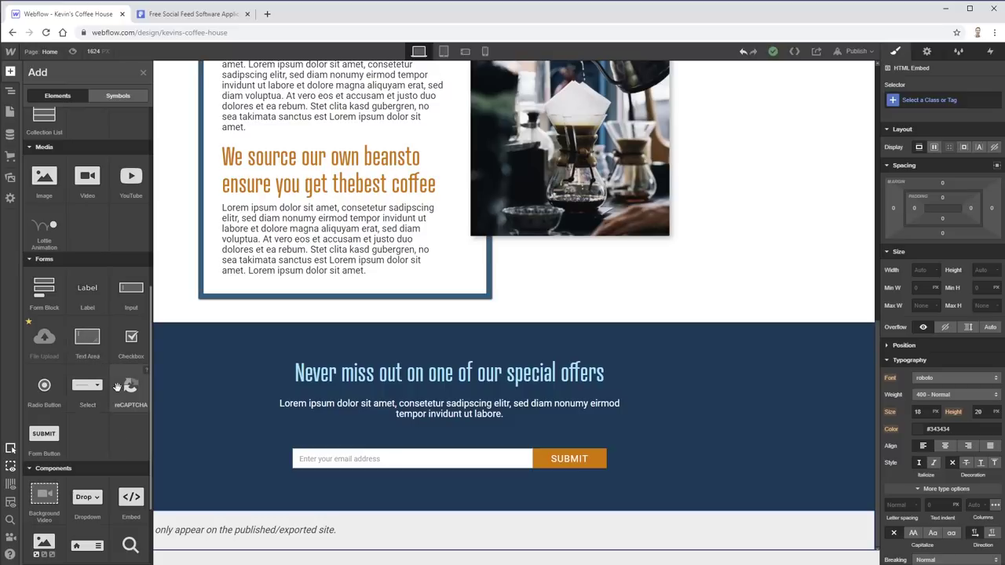
scroll(68, 346, up, 5)
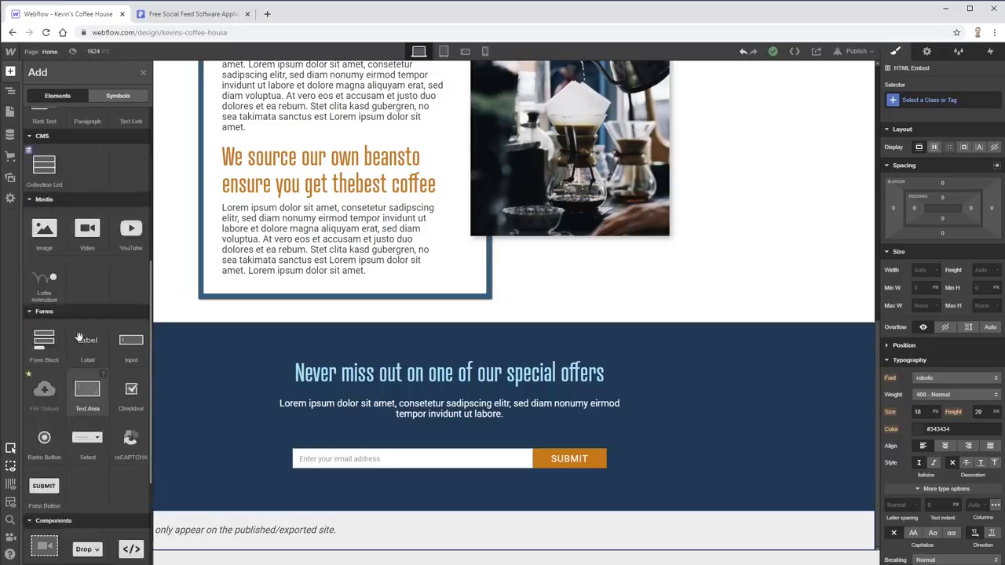
drag(42, 149, 184, 496)
click(10, 71)
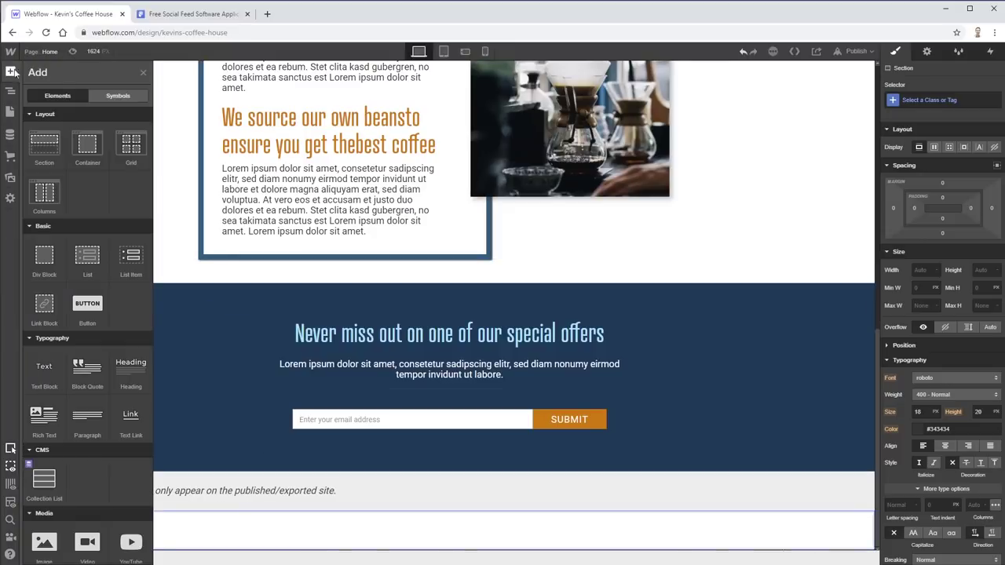
click(79, 148)
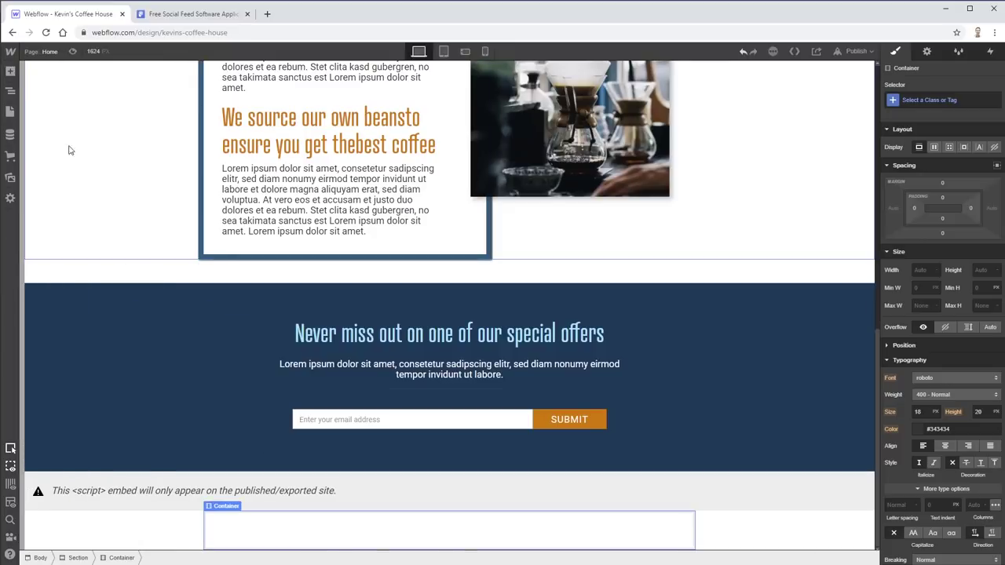
click(10, 71)
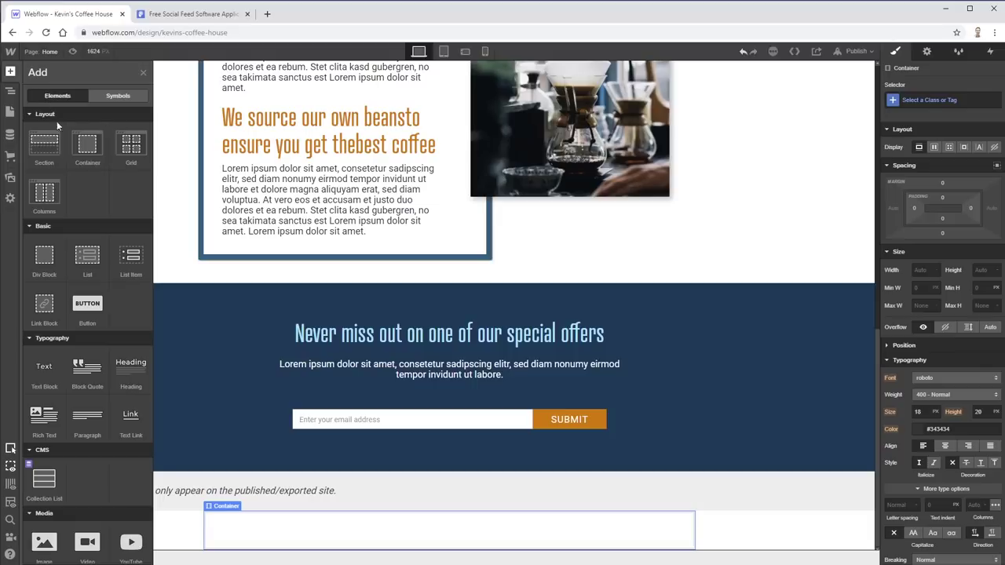
- Add a two-column layout to the container, split into a narrow left and wide right column
click(35, 203)
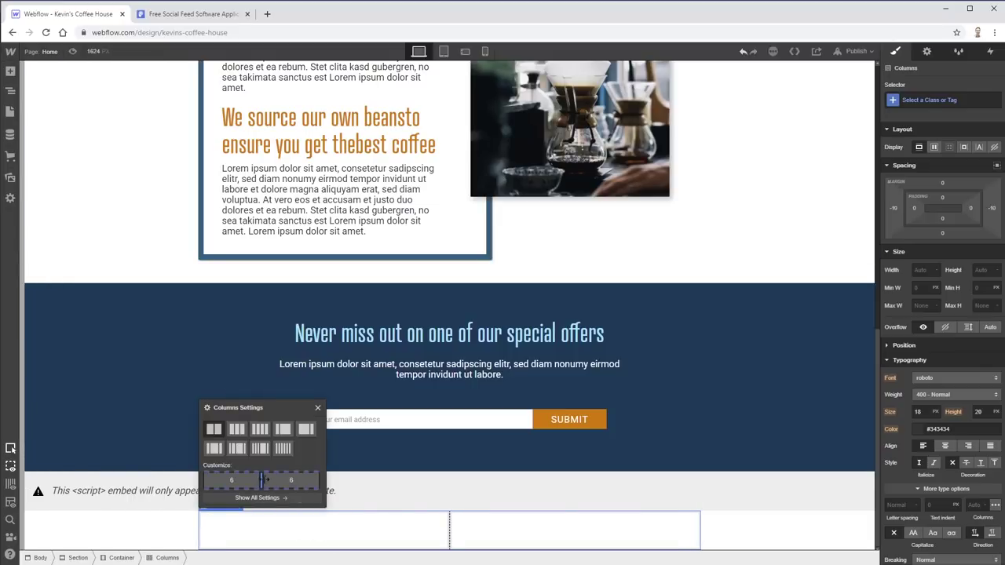
drag(271, 481, 229, 481)
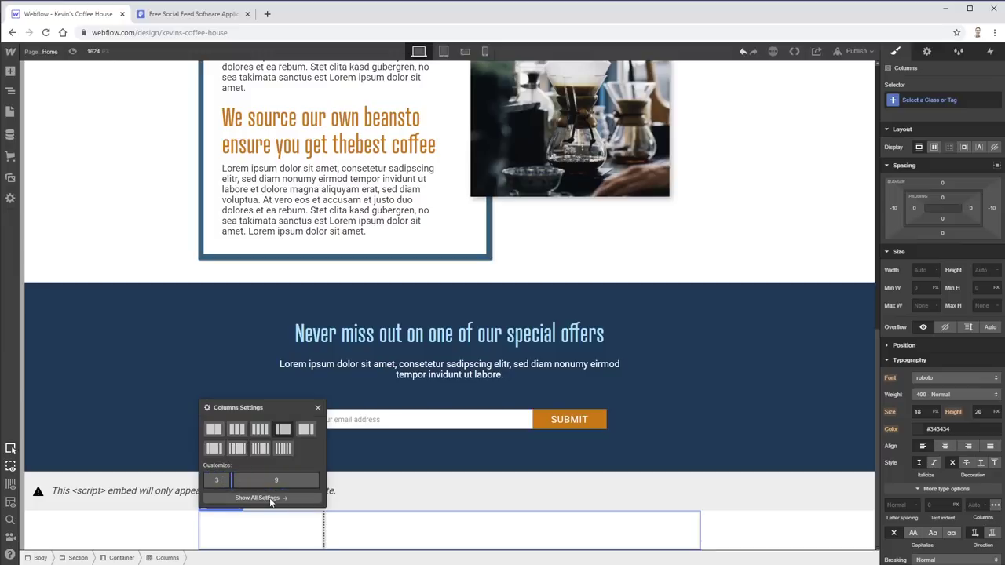
click(296, 538)
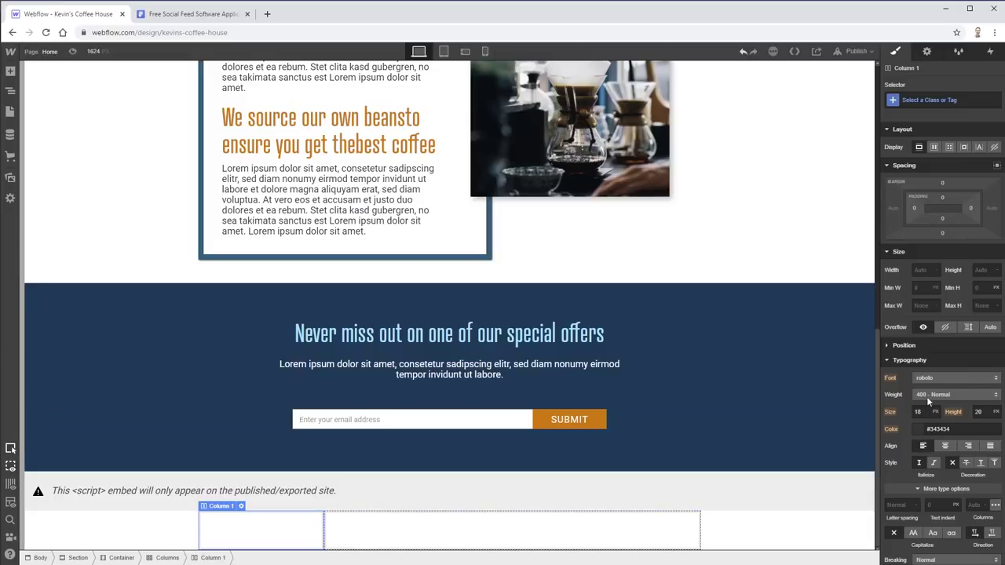
- Fill the first column's background with Really dark blue
scroll(929, 401, down, 3)
scroll(938, 389, down, 2)
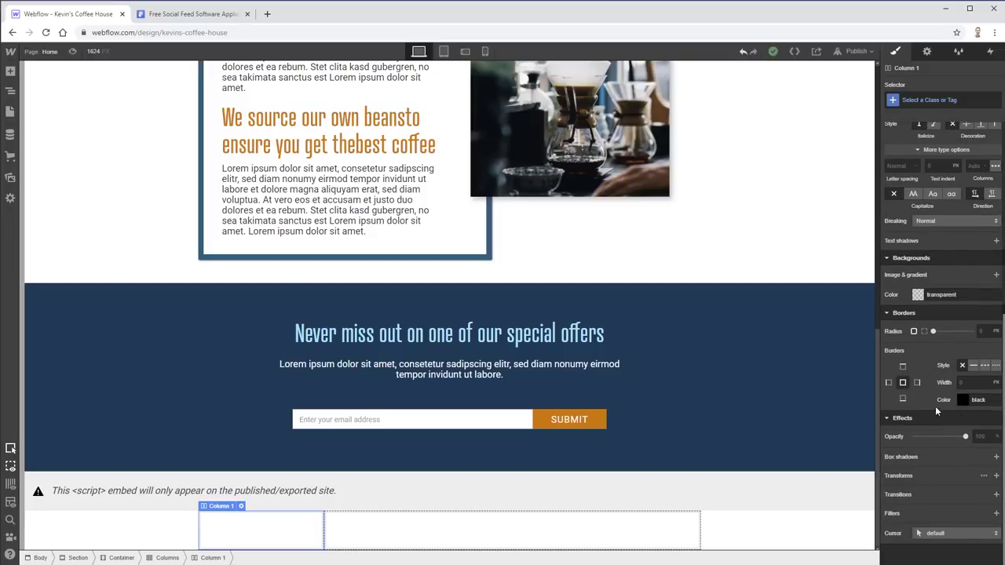
scroll(936, 411, up, 3)
scroll(927, 455, down, 1)
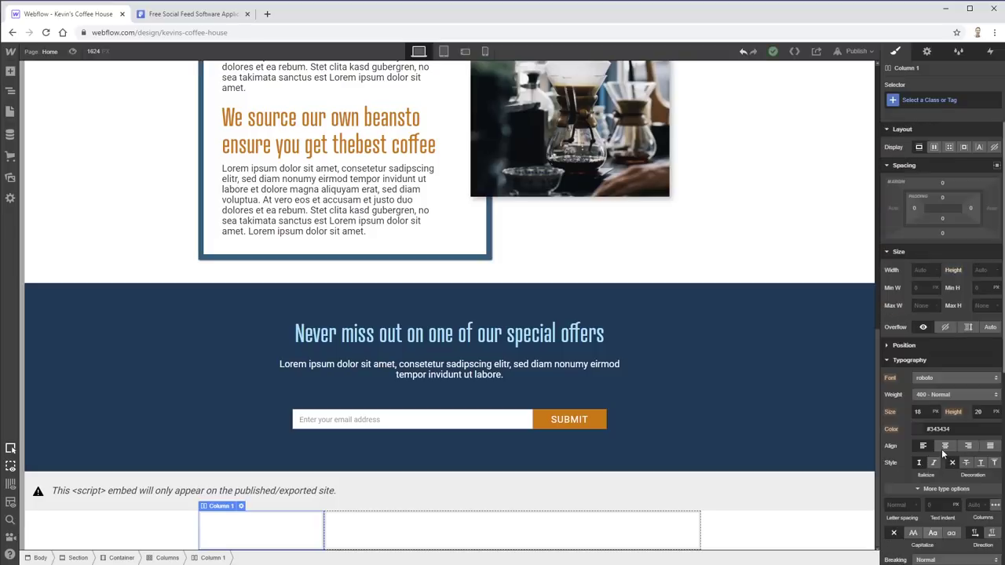
click(918, 477)
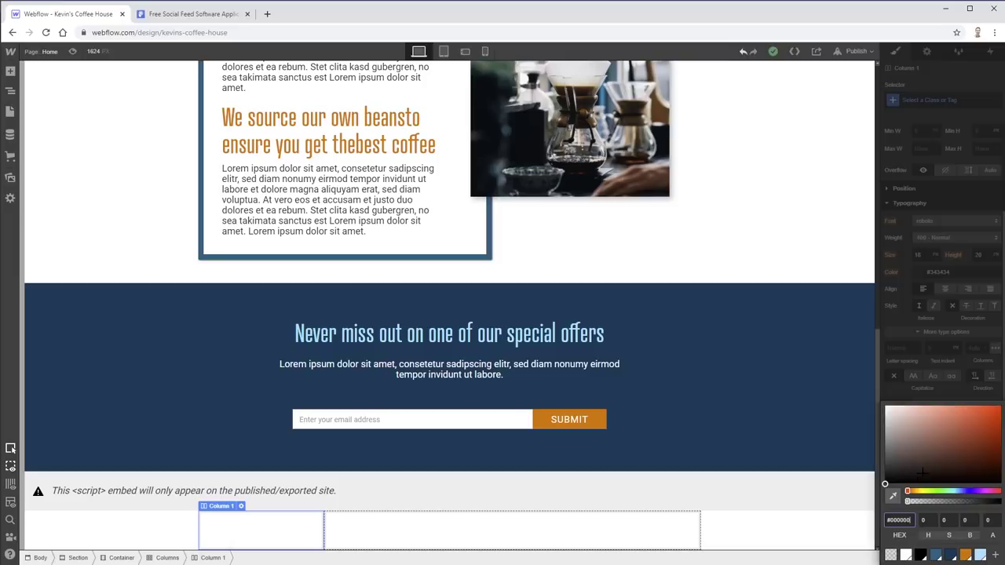
click(951, 556)
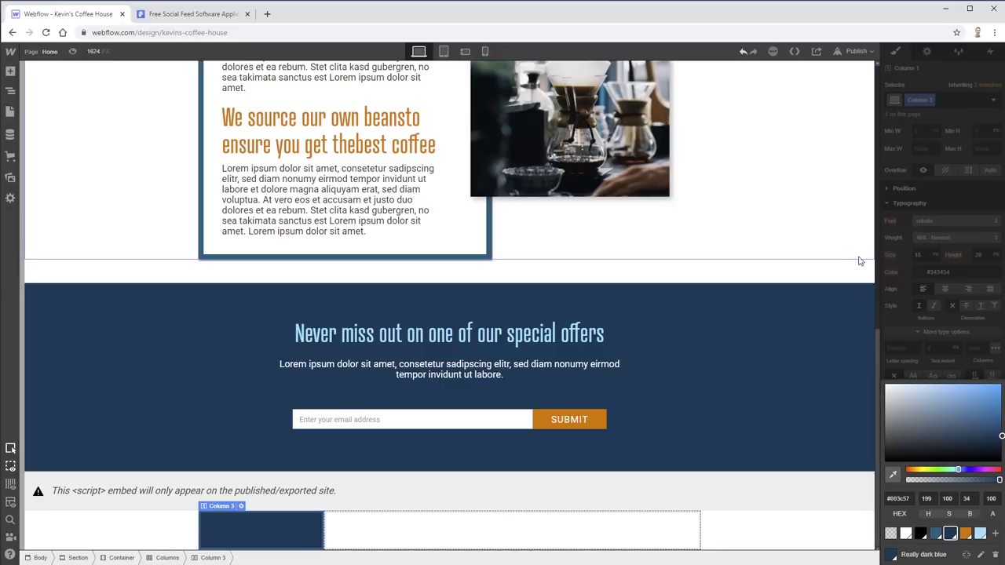
click(966, 226)
- Give the whole section a 30 px top margin and a bottom margin
scroll(943, 235, up, 3)
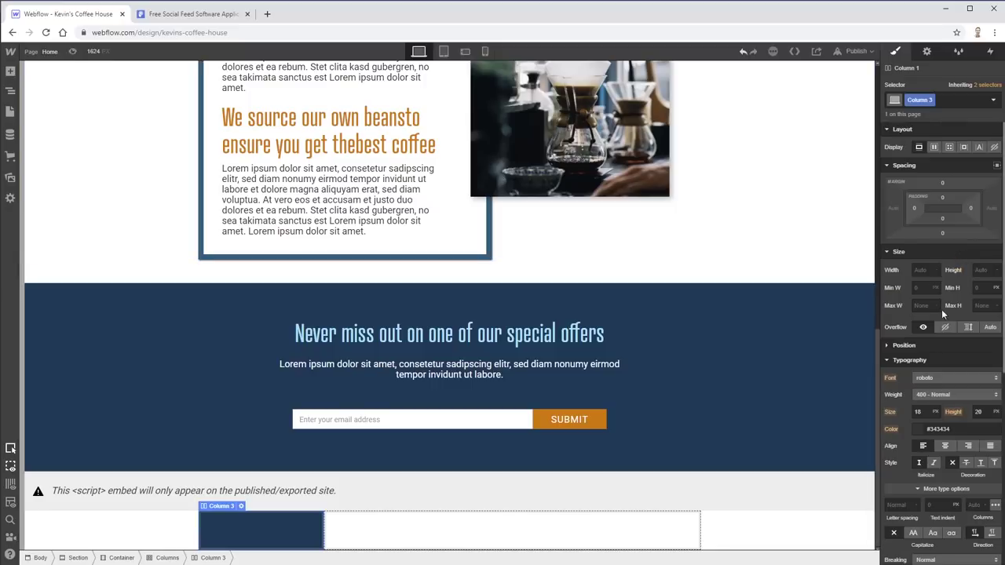
drag(946, 196, 960, 96)
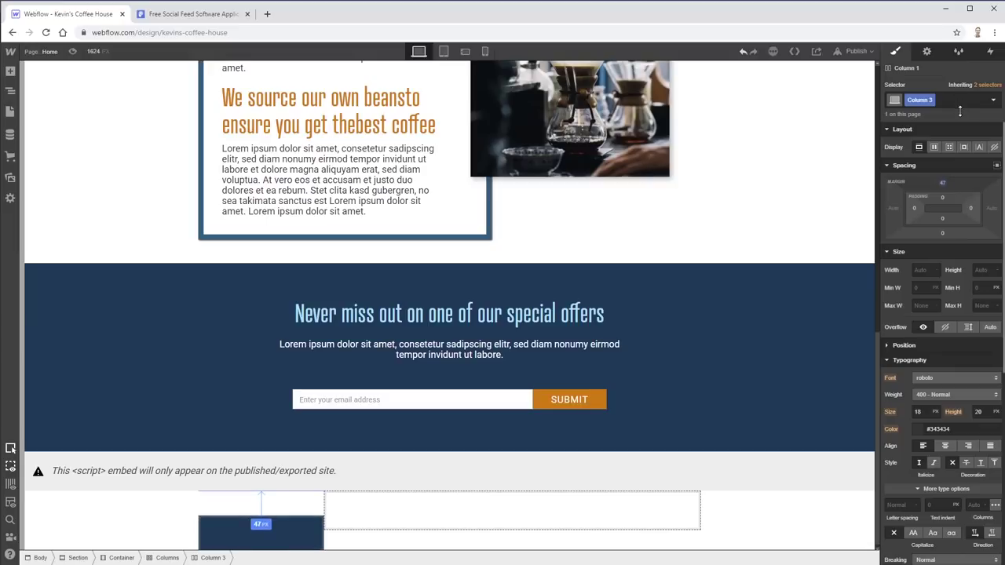
key(ctrl+z)
click(794, 543)
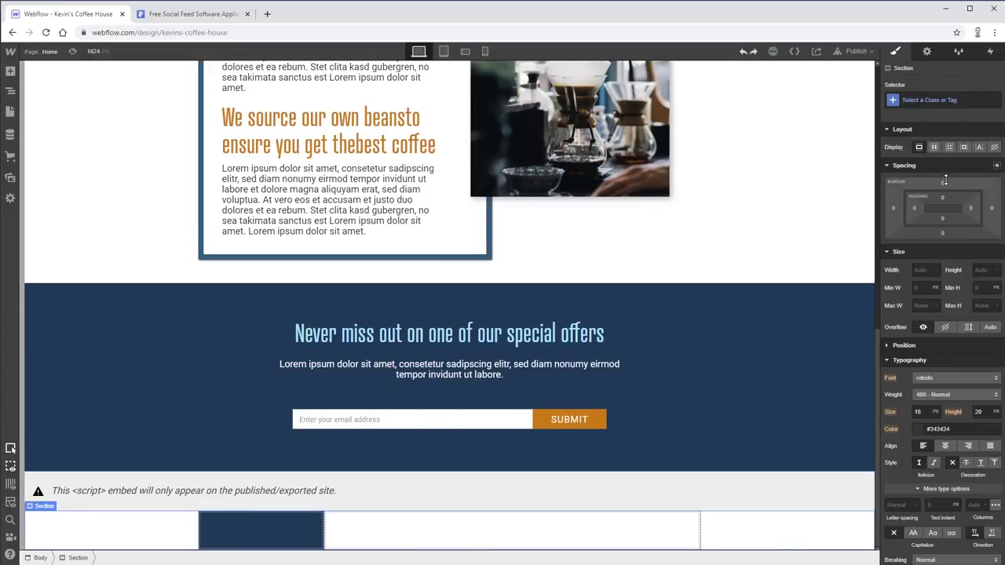
drag(951, 182, 954, 110)
drag(951, 306, 945, 518)
scroll(765, 439, down, 1)
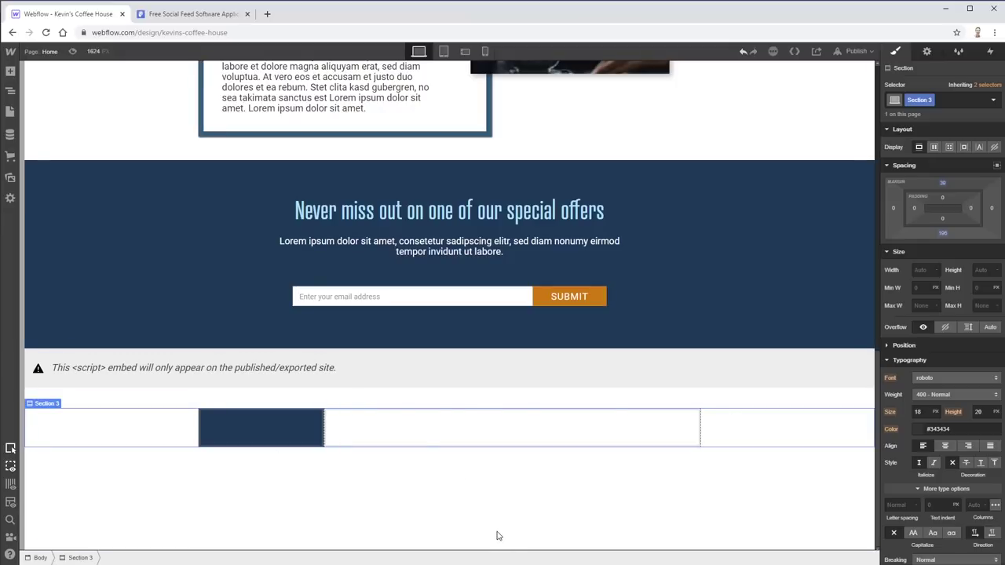
click(283, 437)
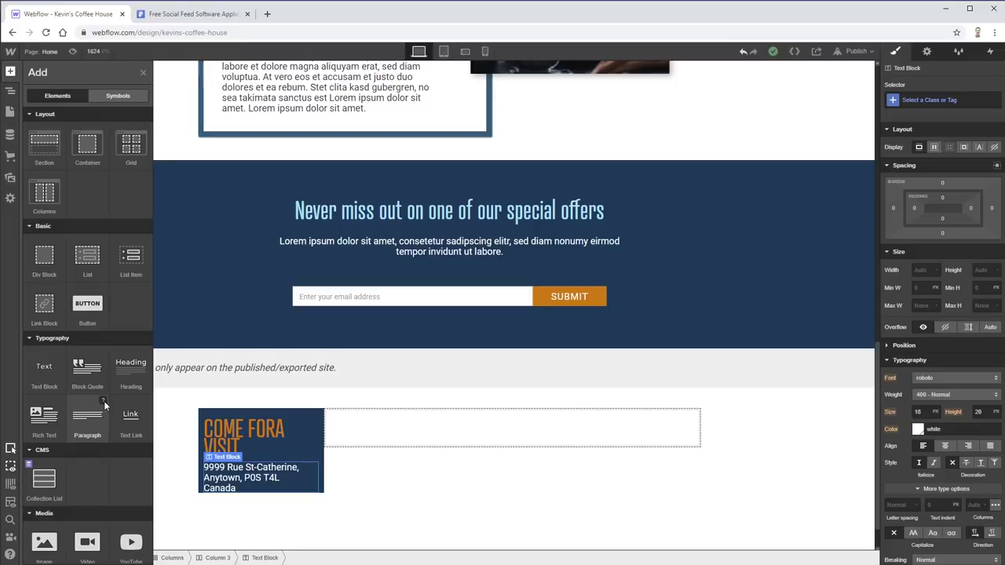
- Add a paragraph below the address, compare with the XD mockup, then delete it
click(104, 401)
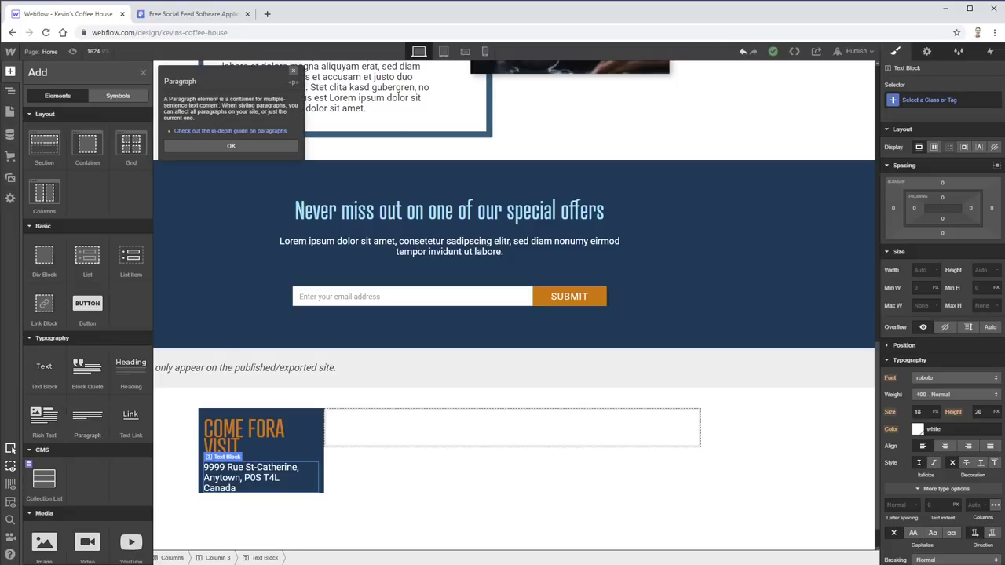
click(201, 144)
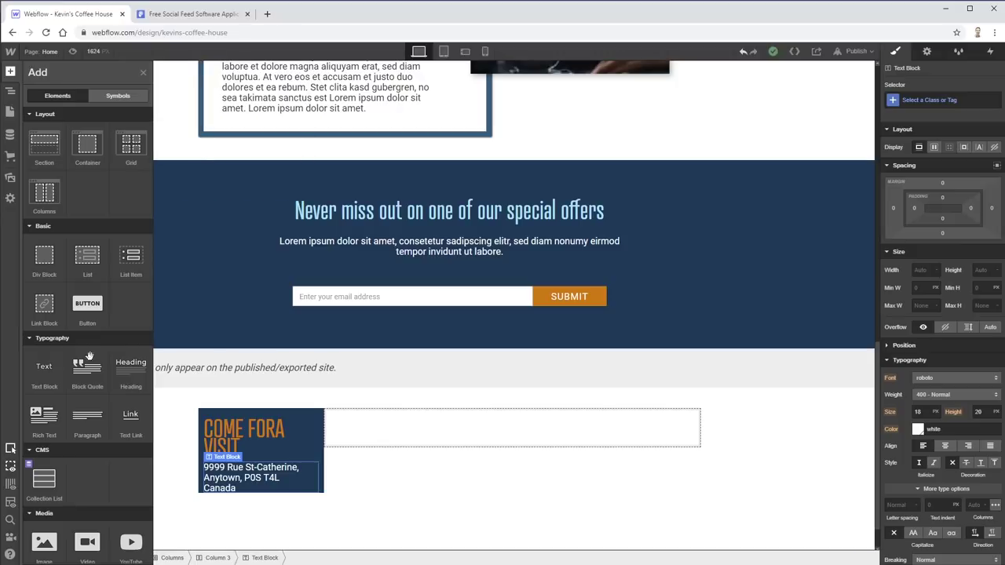
click(88, 422)
scroll(275, 397, down, 3)
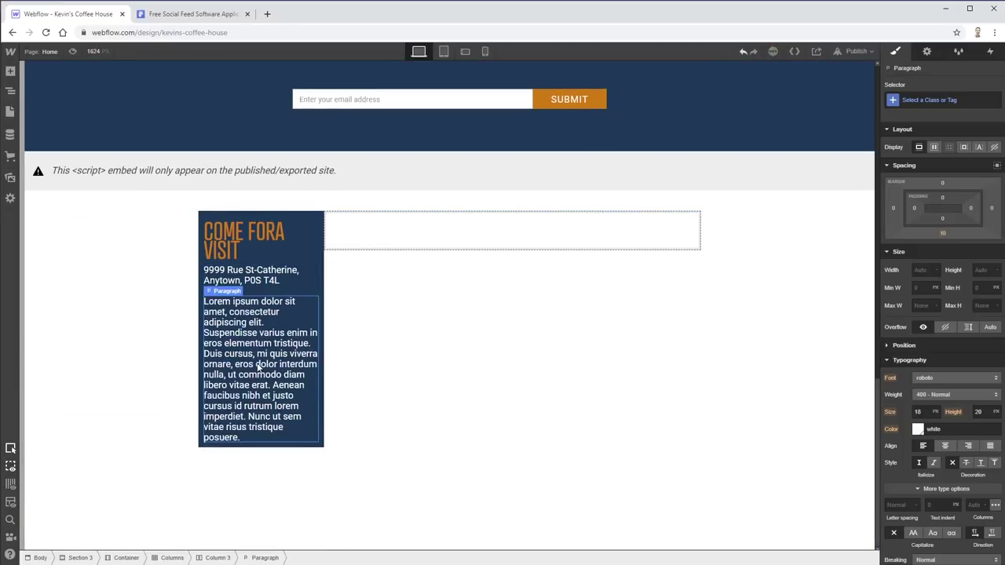
key(alt+Tab)
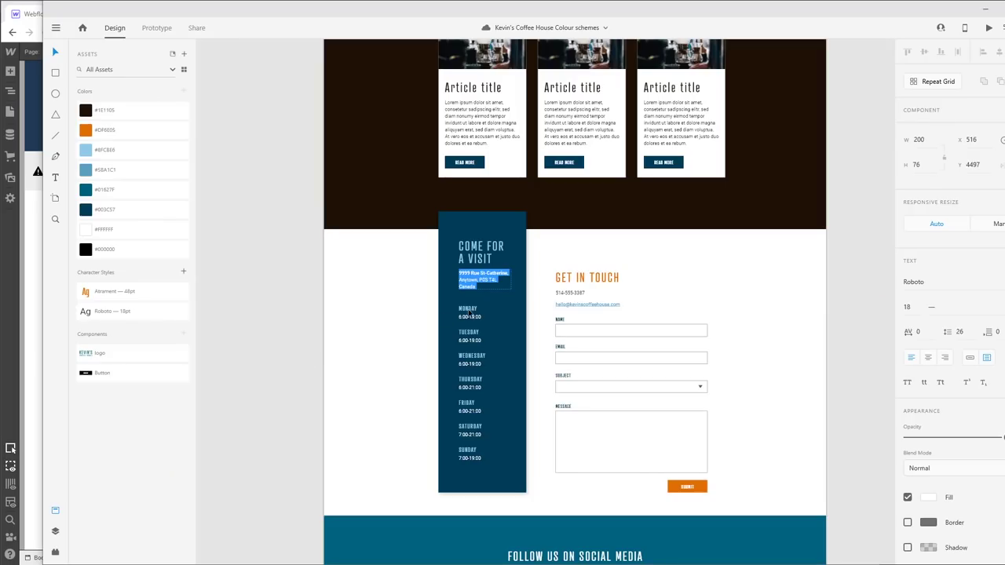
key(Escape)
key(alt+Tab)
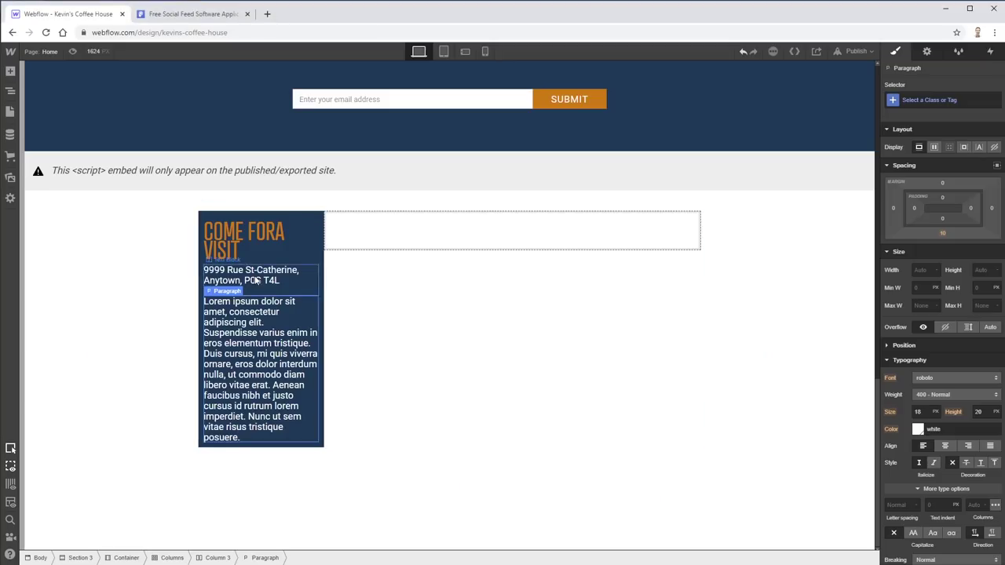
click(256, 280)
click(261, 339)
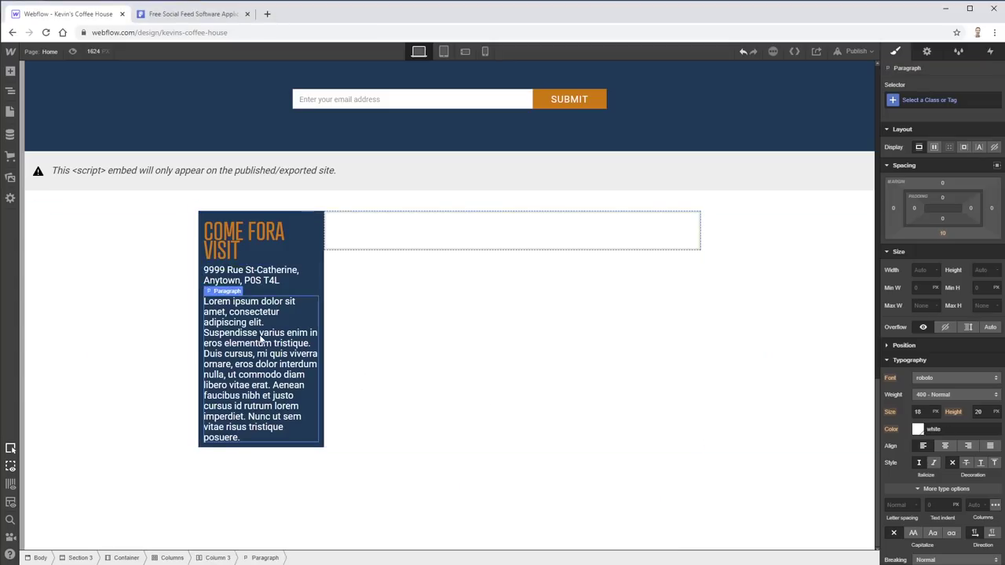
key(Delete)
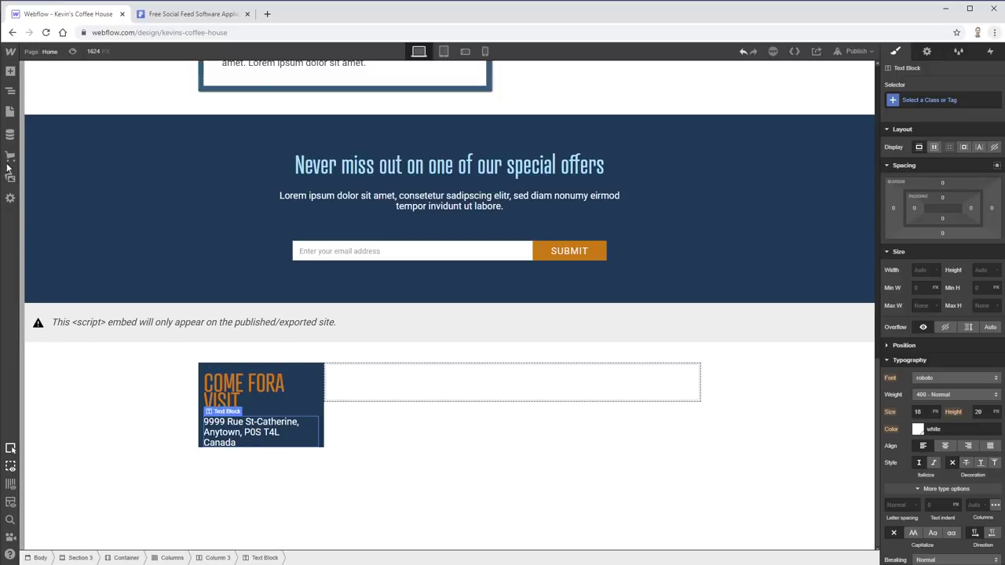
- Drag a new placeholder Paragraph below the address, referencing the mockup's MONDAY hours entry
click(11, 72)
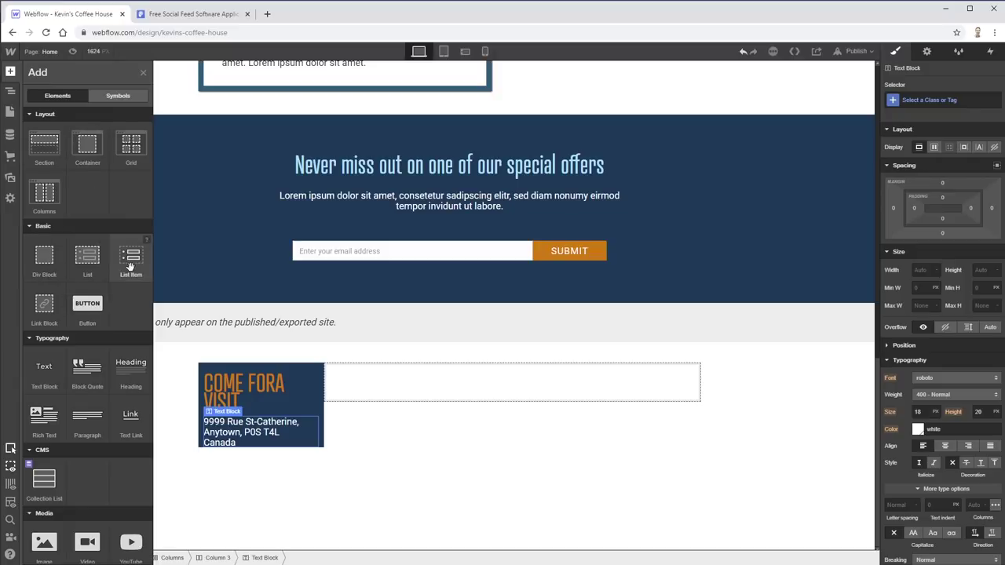
key(alt+Tab)
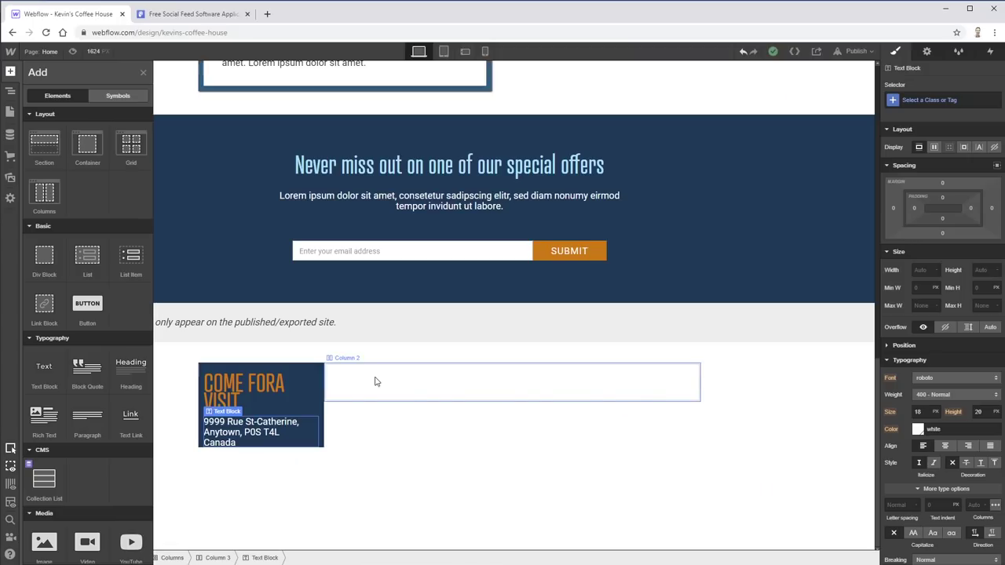
key(alt+Tab)
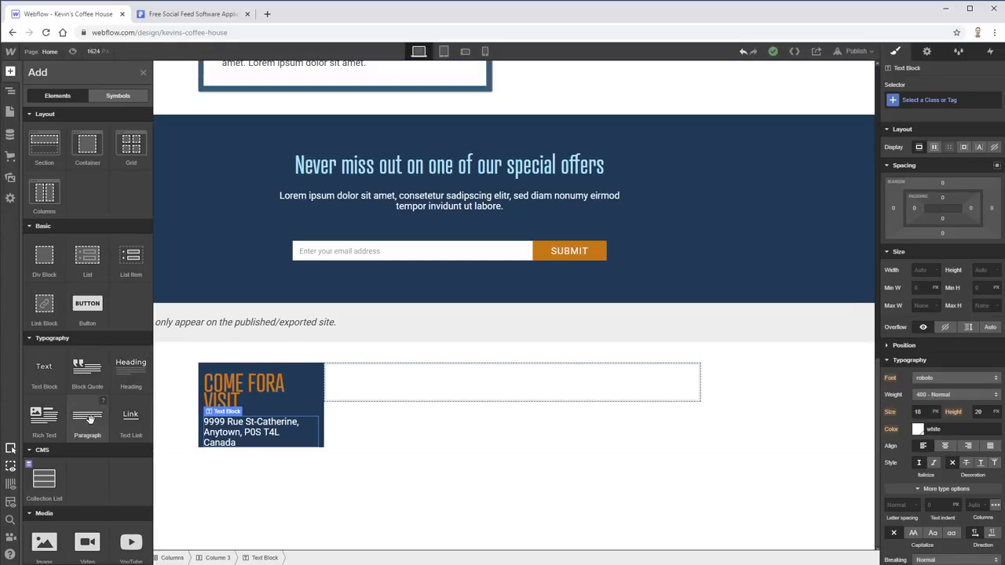
drag(89, 419, 242, 419)
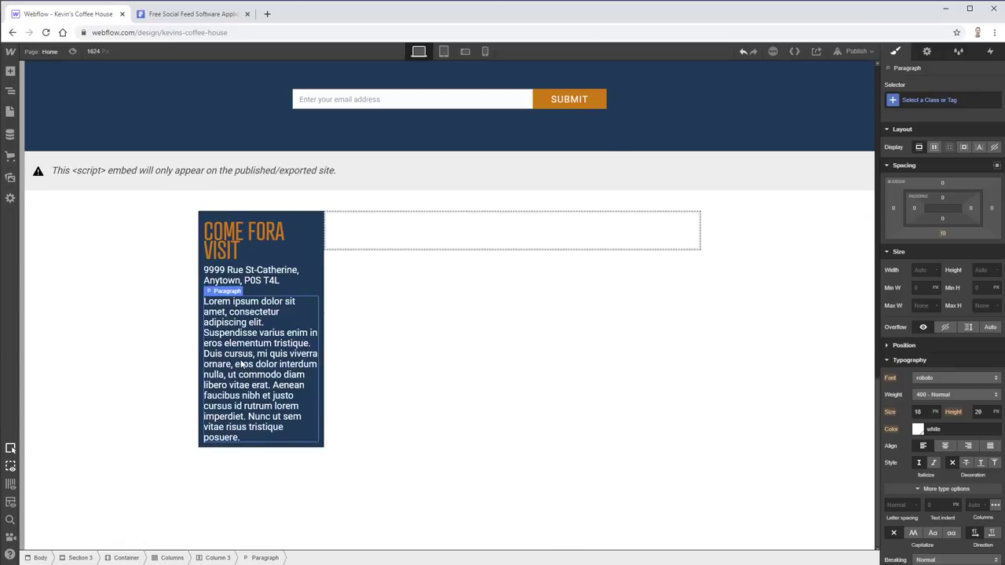
key(alt+Tab)
click(470, 312)
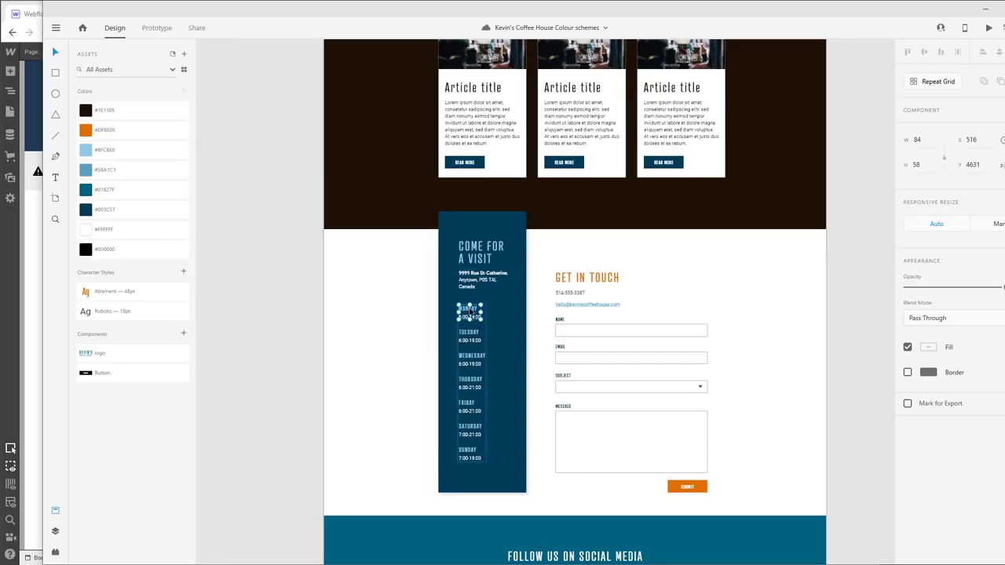
double_click(469, 310)
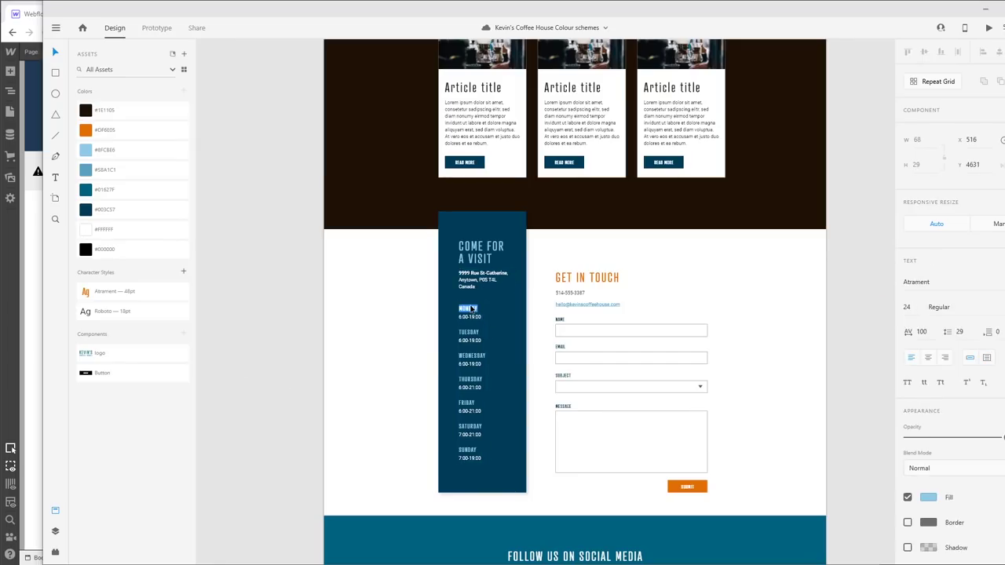
key(alt+Tab)
- Change the paragraph to 'Monday' and '9:00-19:00' and give it the class 'opening hours'
double_click(251, 355)
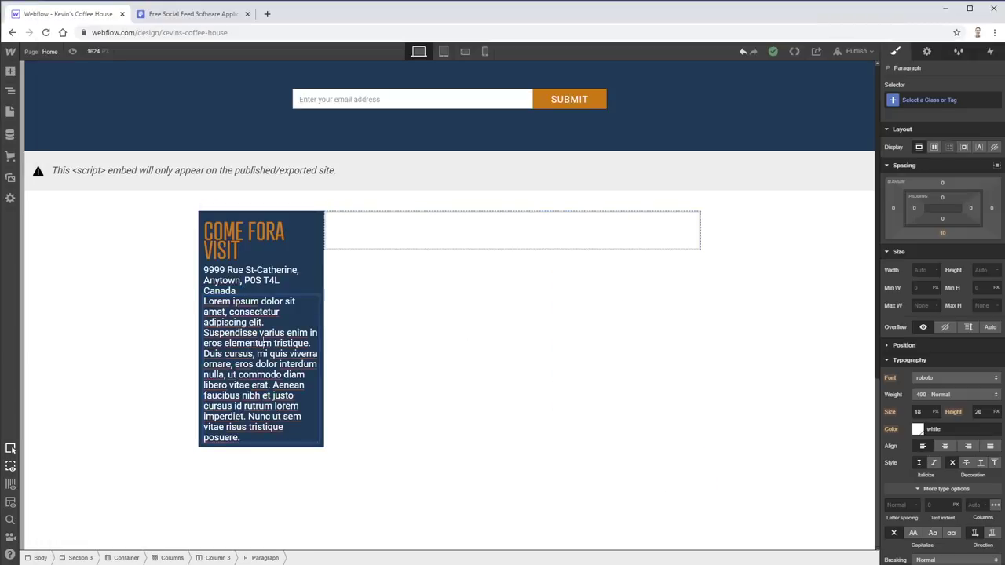
key(ctrl+a)
text(Mond)
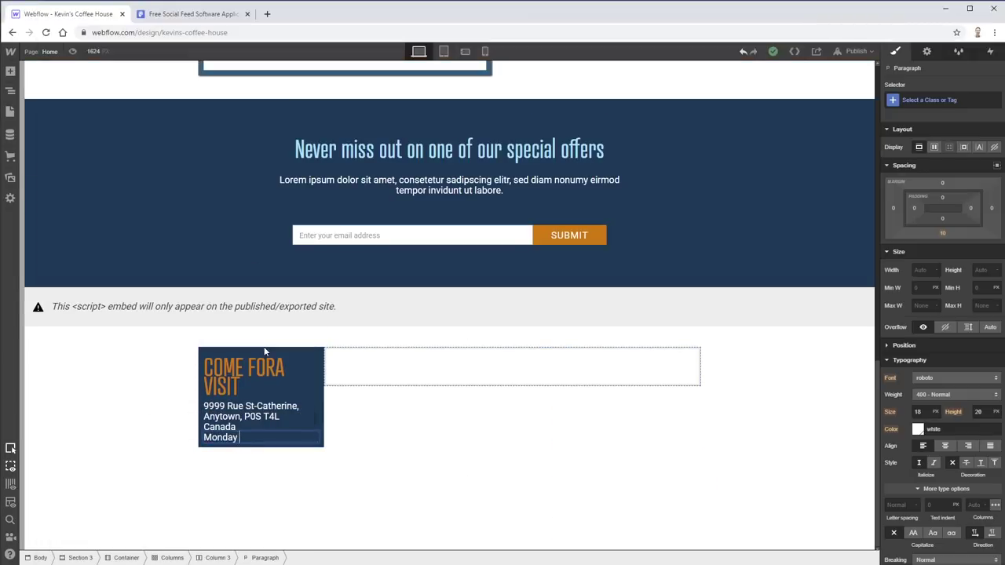
text(ay)
key(shift+Return)
text(9:00-19:00)
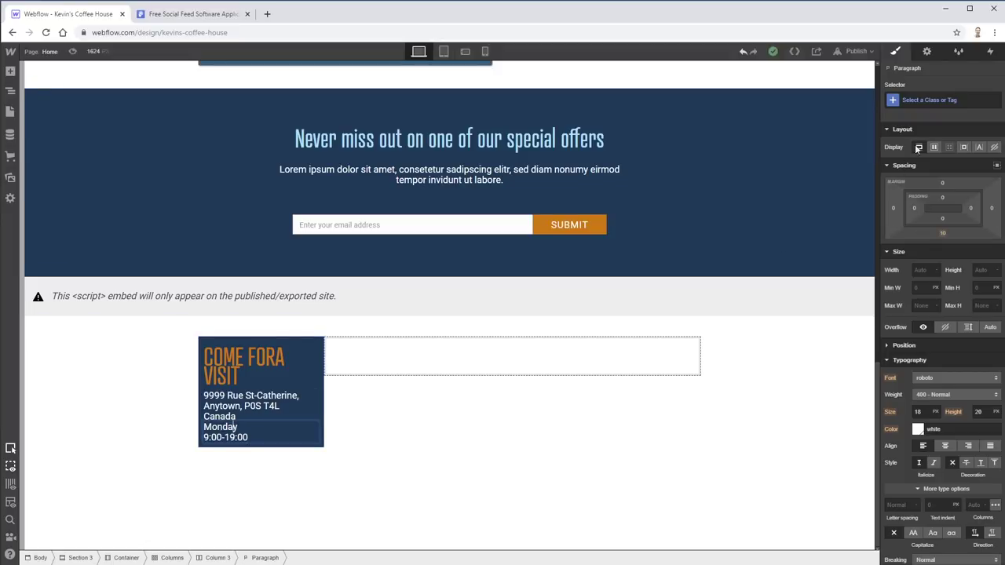
click(918, 100)
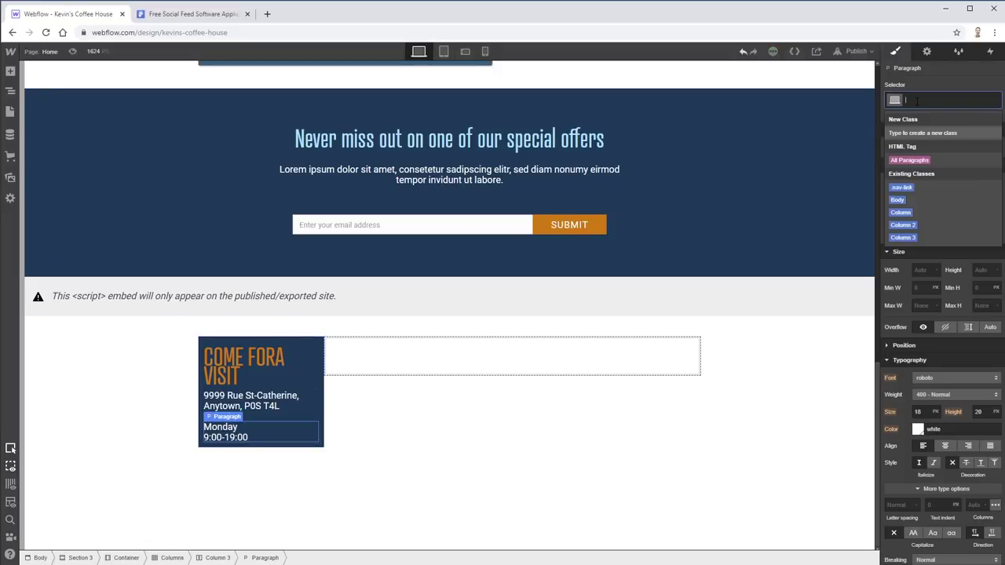
text(opening hou)
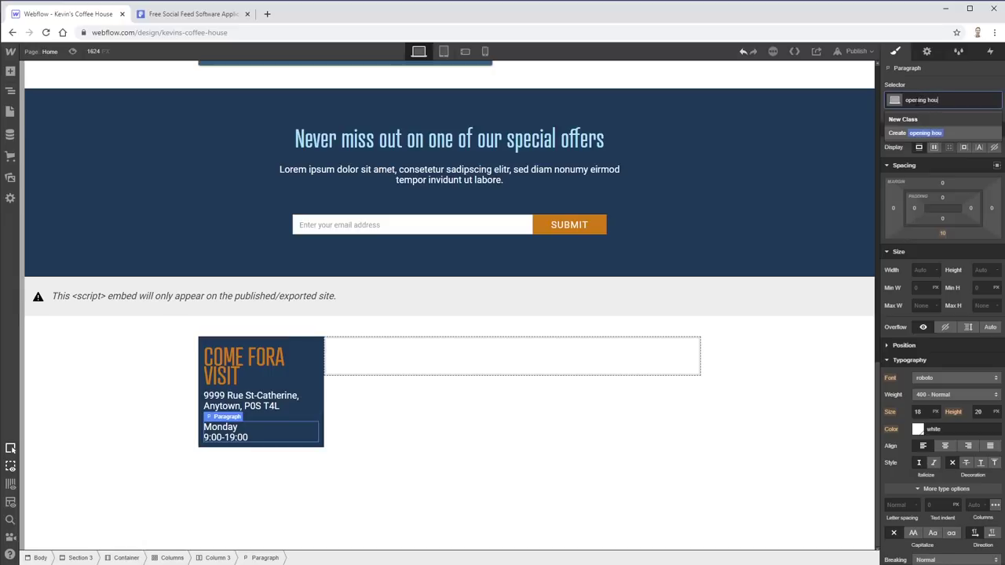
text(rs)
key(Return)
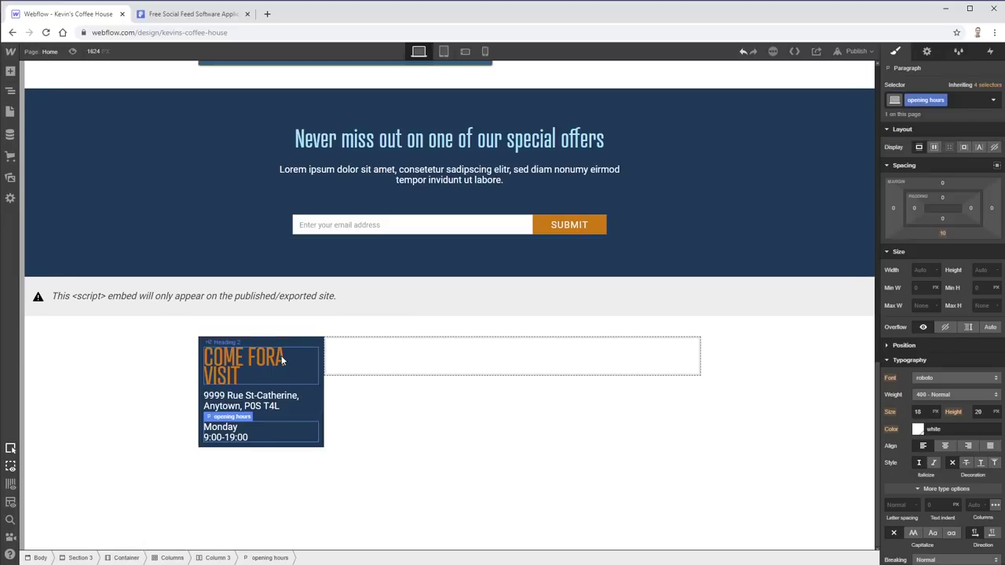
- Fix the heading to 'COME FOR A VISIT' and add a 51px top margin to the hours paragraph
click(275, 357)
key(Escape)
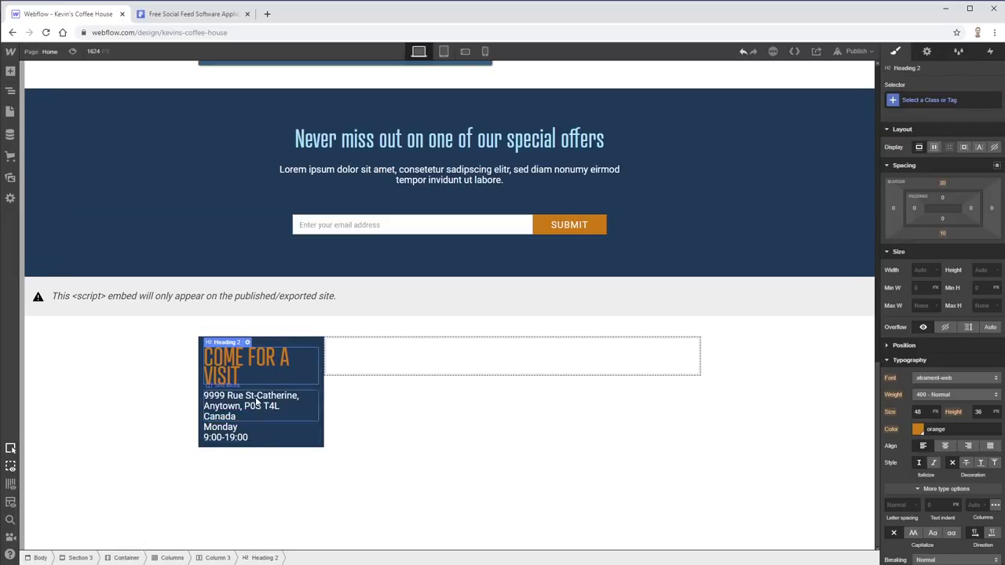
double_click(282, 356)
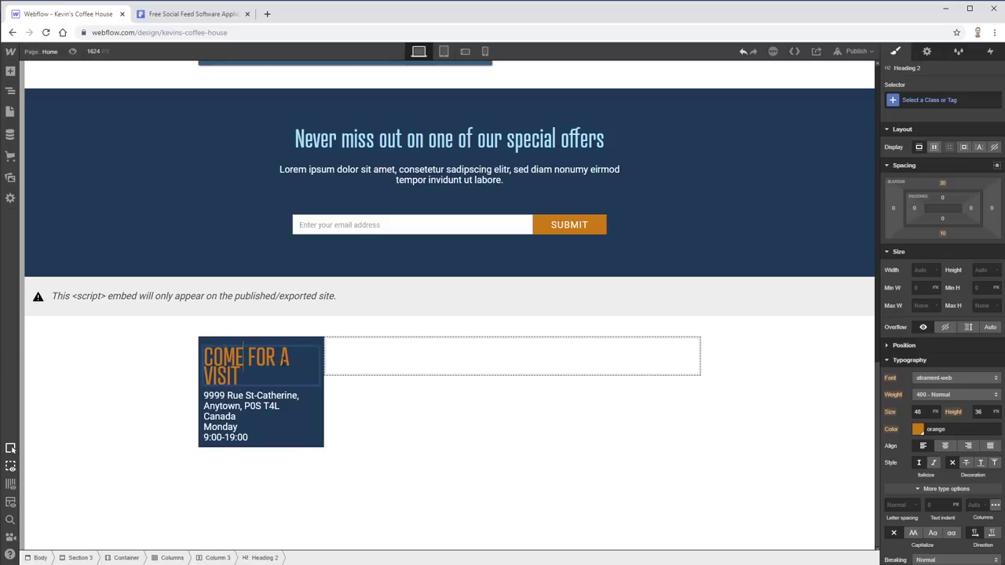
key(Escape)
click(224, 432)
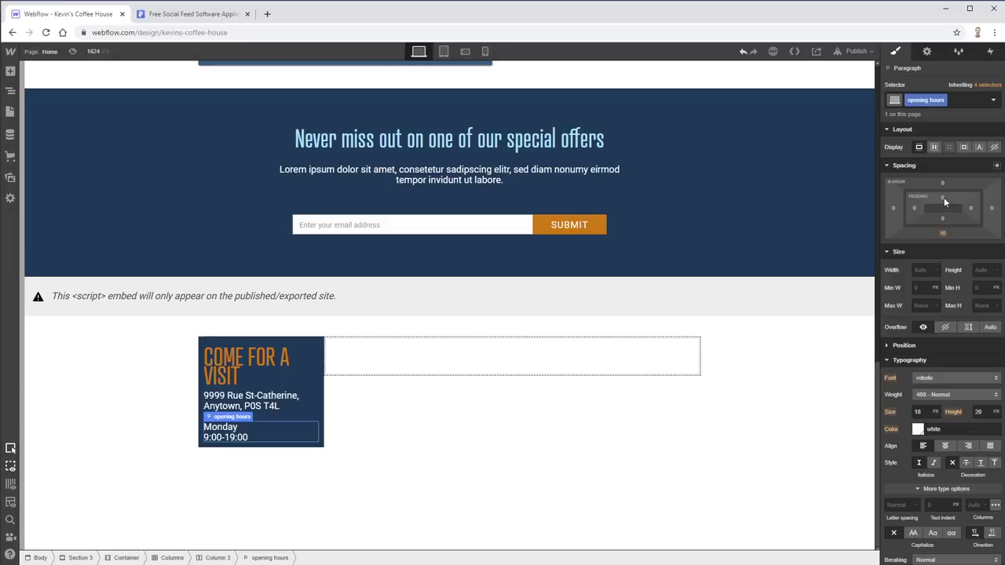
drag(944, 197, 961, 99)
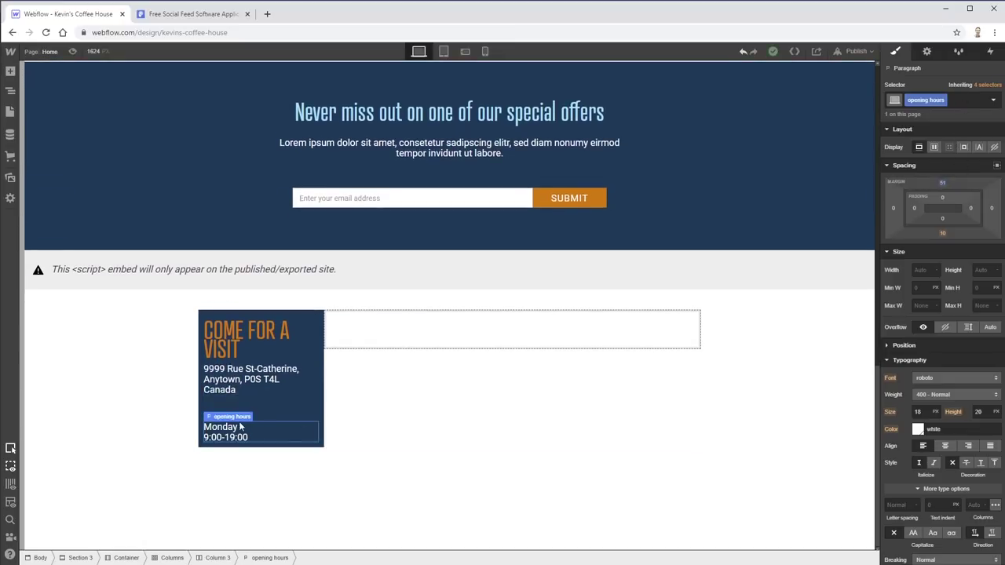
- Make the word Monday bold and Sky Blue
double_click(230, 428)
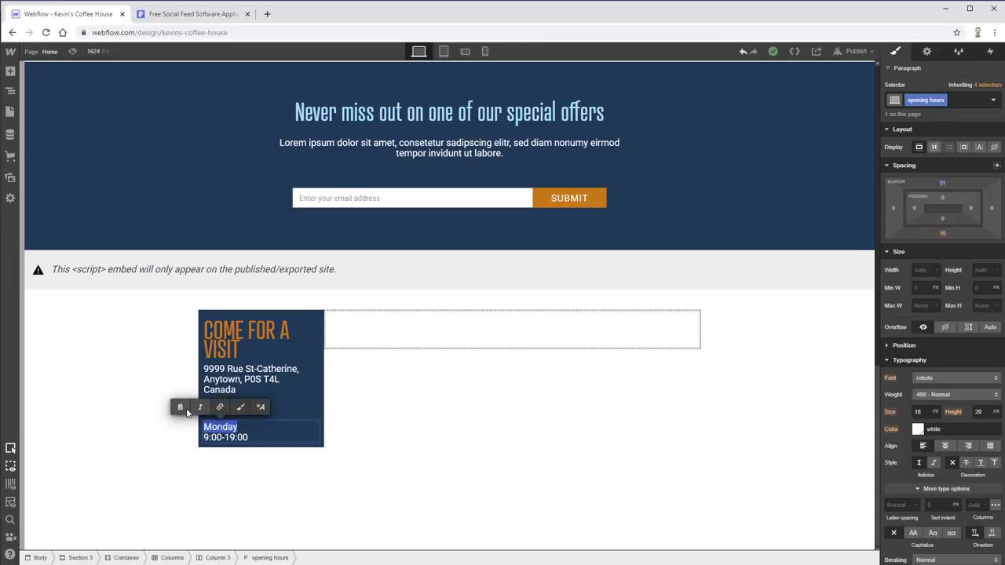
click(241, 407)
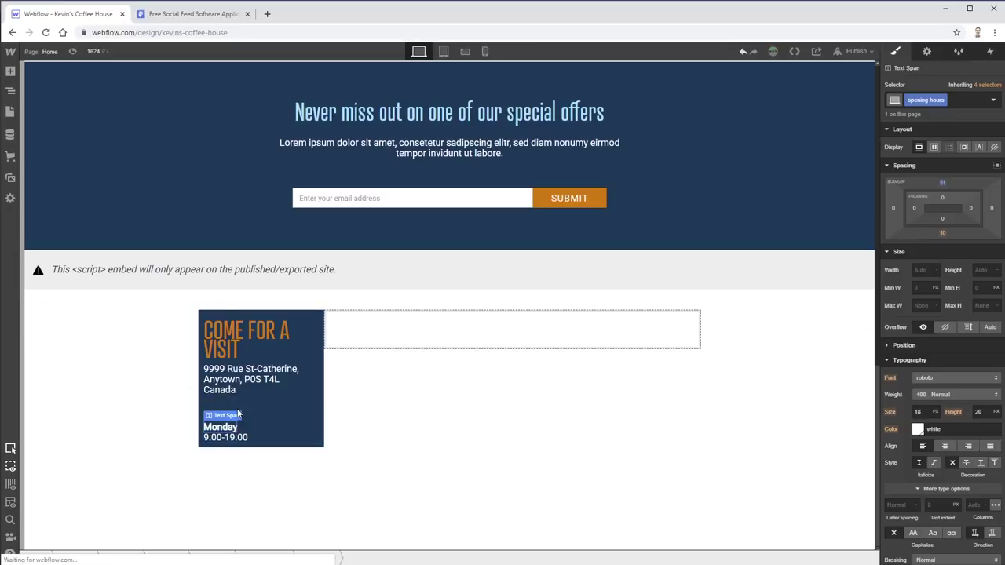
click(918, 430)
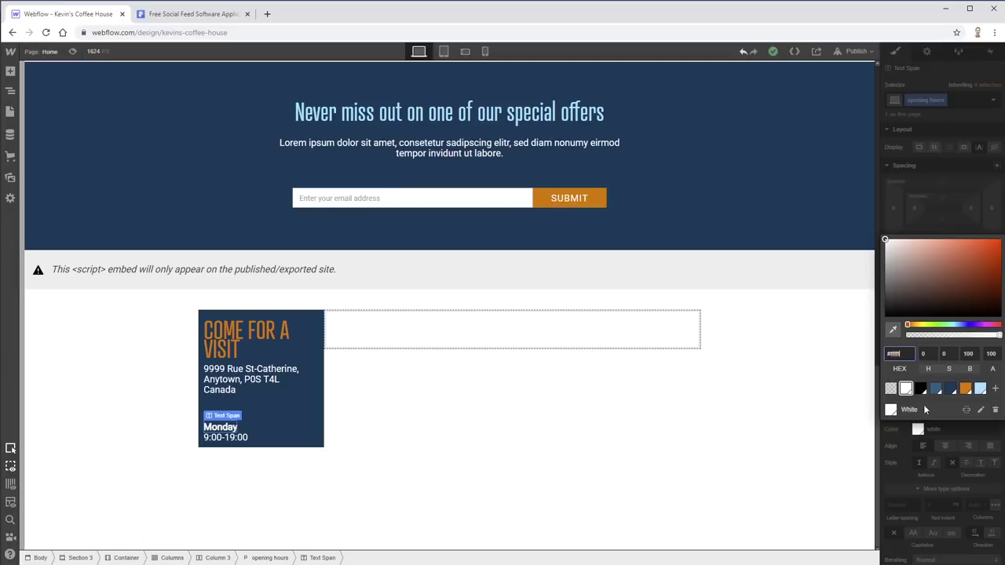
click(980, 389)
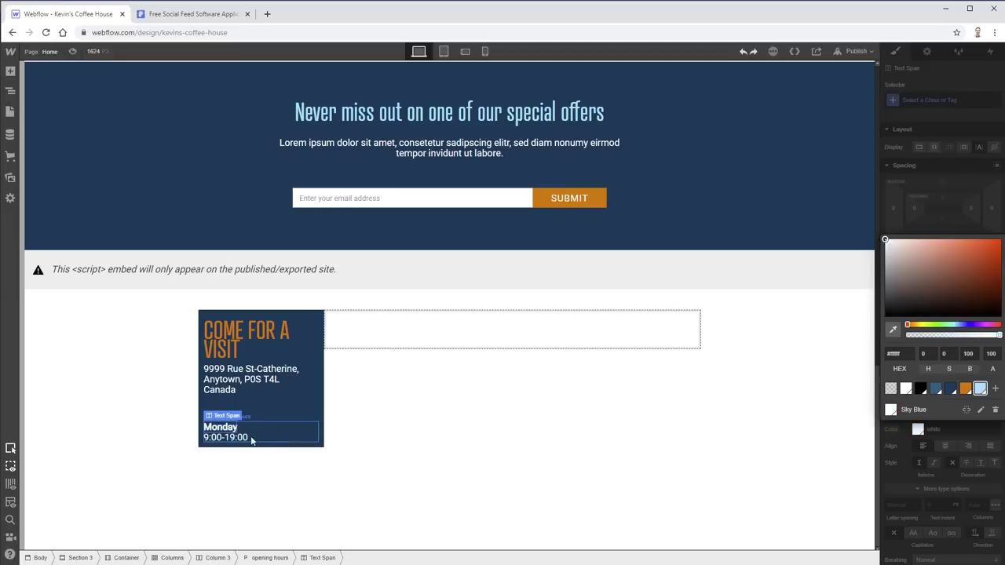
click(226, 428)
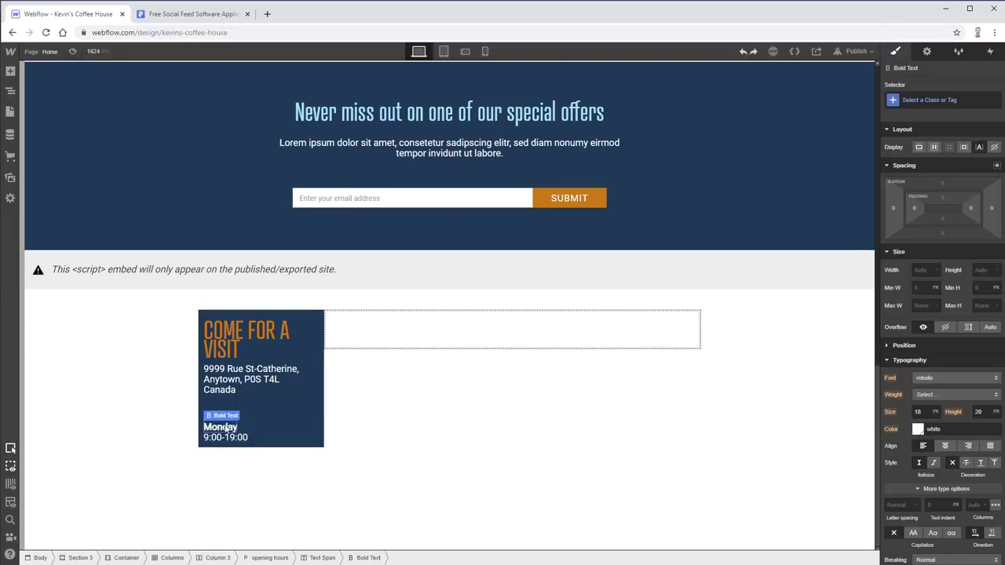
- Give the Monday span the class 'opening-hour__day' with Sky Blue text
click(226, 428)
click(893, 100)
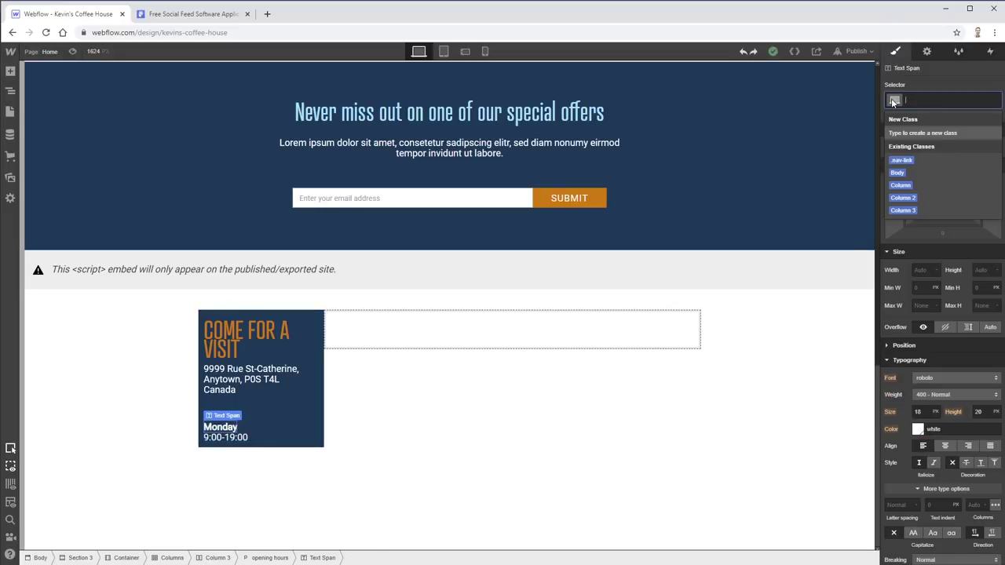
text(opening-hour__da)
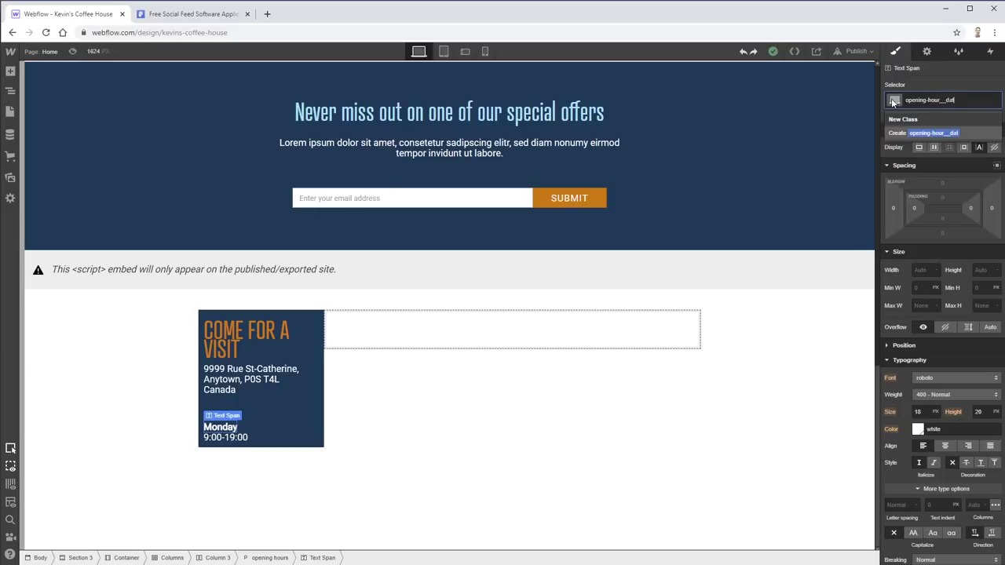
text(y)
key(Return)
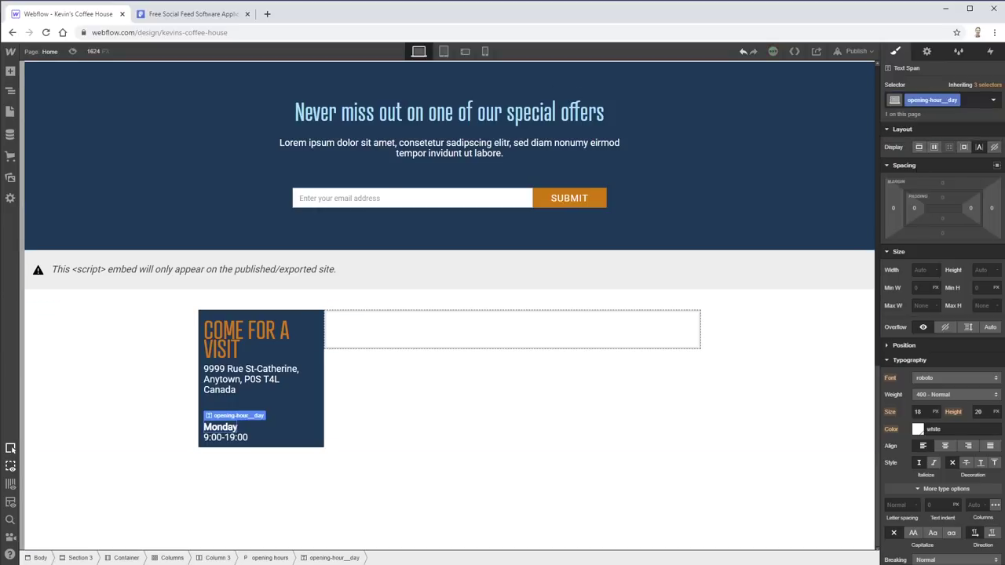
click(918, 432)
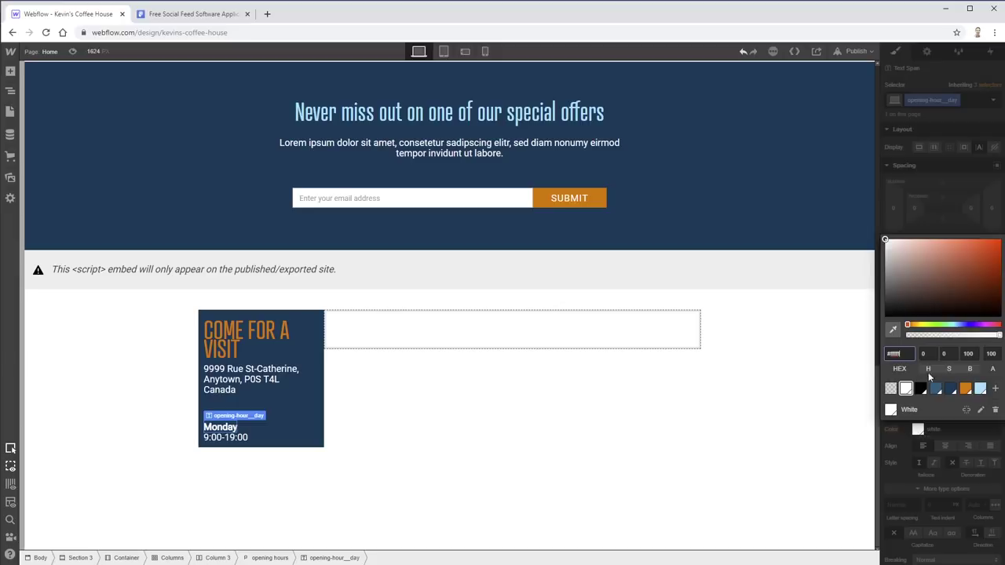
click(980, 388)
click(242, 438)
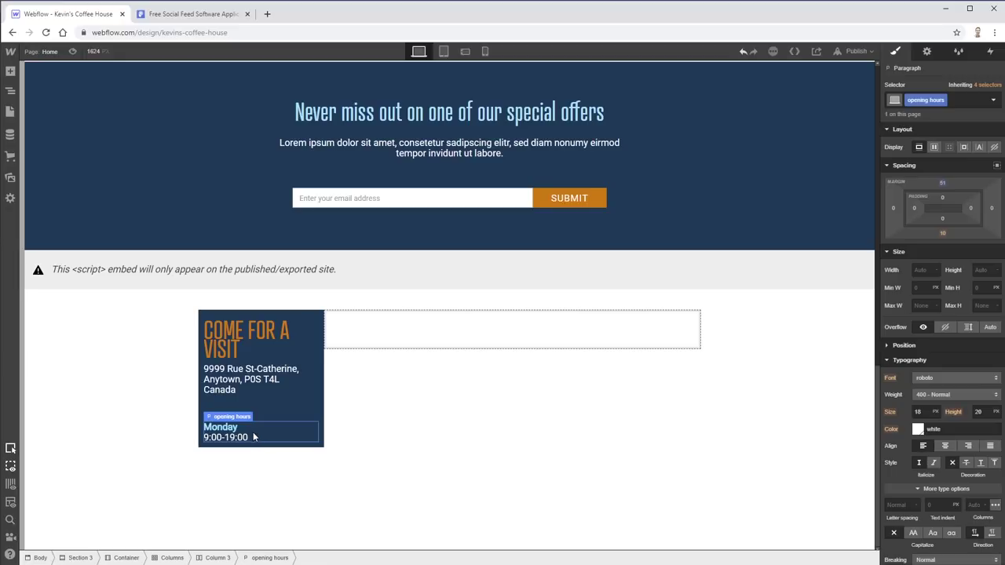
- Paste copies of the Monday hours paragraph for seven entries, with a 20px top margin
click(232, 433)
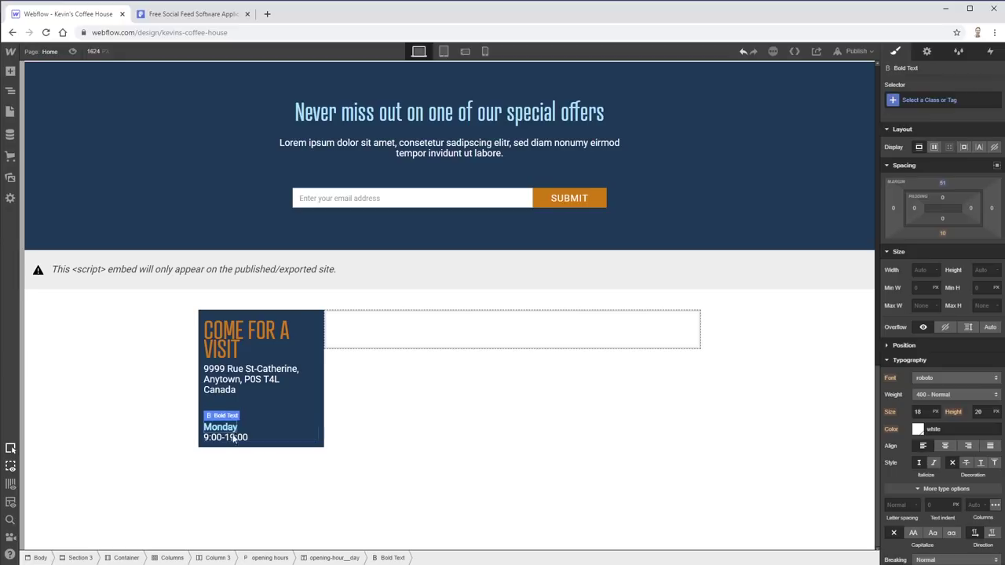
click(331, 559)
click(275, 557)
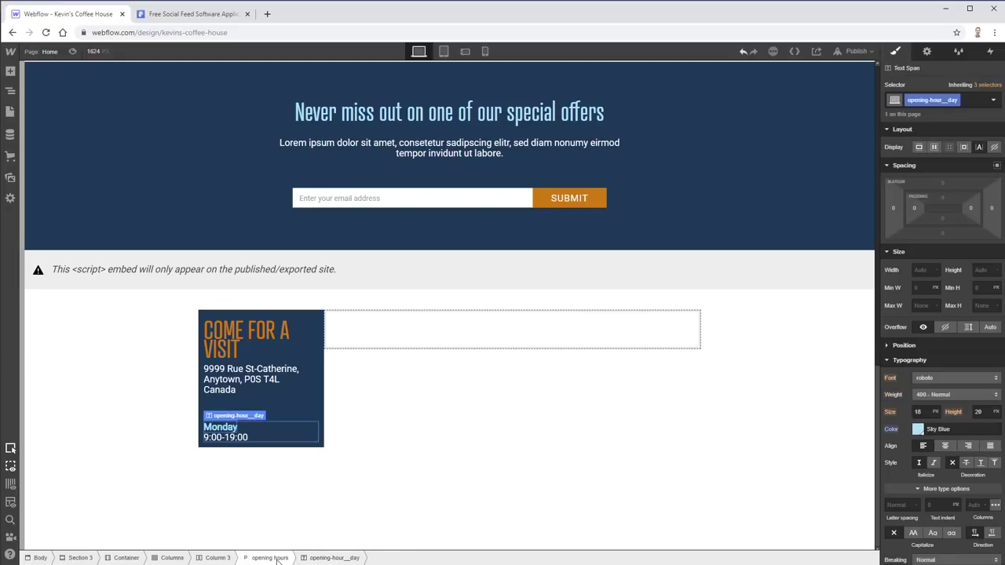
key(ctrl+v)
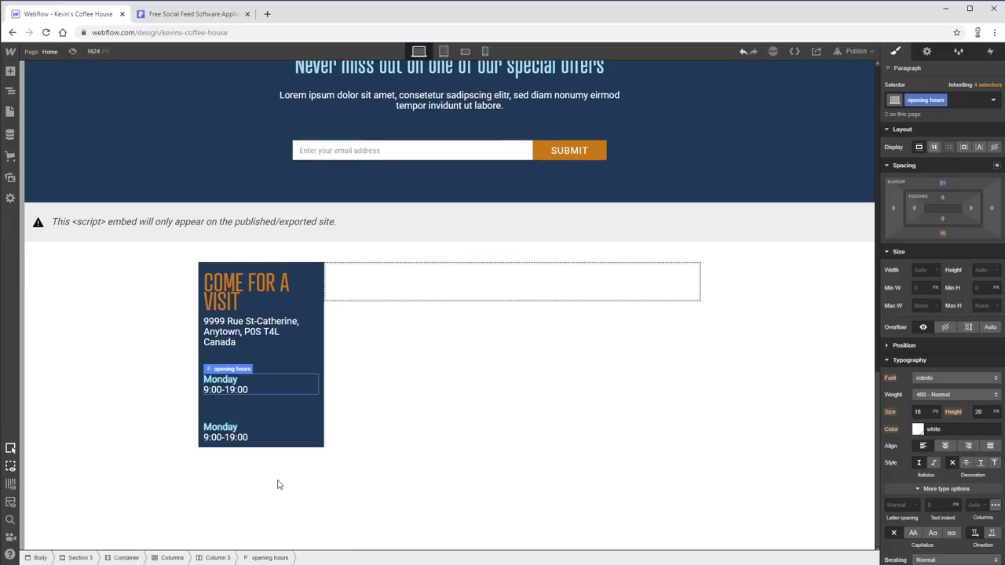
key(ctrl+v)
key(ctrl+v)
key(ctrl+v)
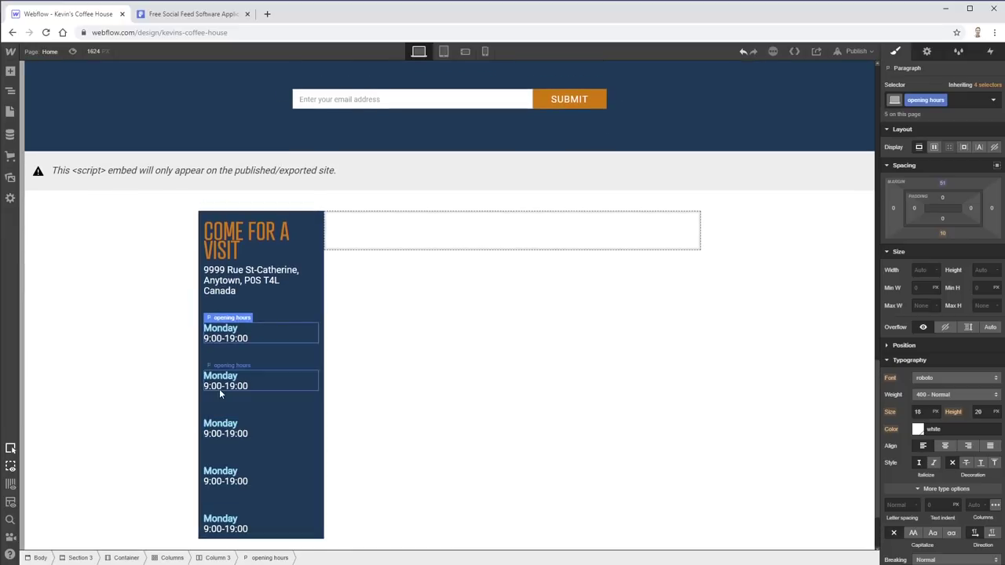
key(ctrl+v)
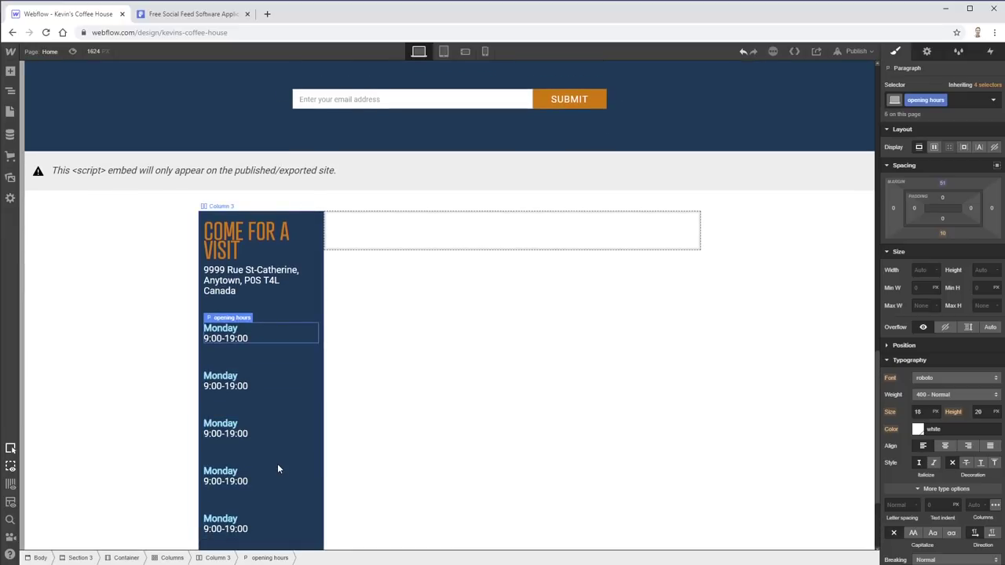
key(ctrl+v)
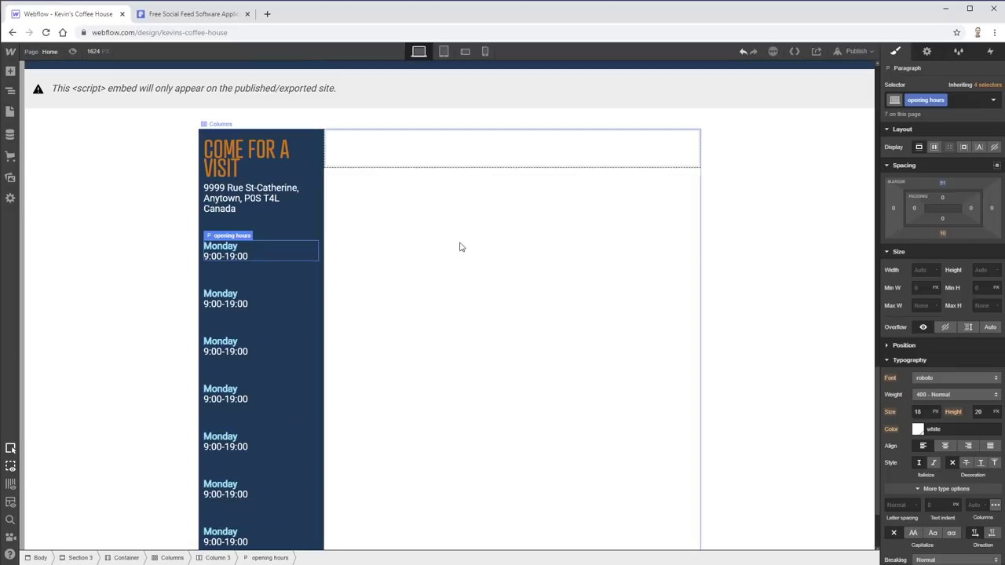
drag(944, 188, 944, 234)
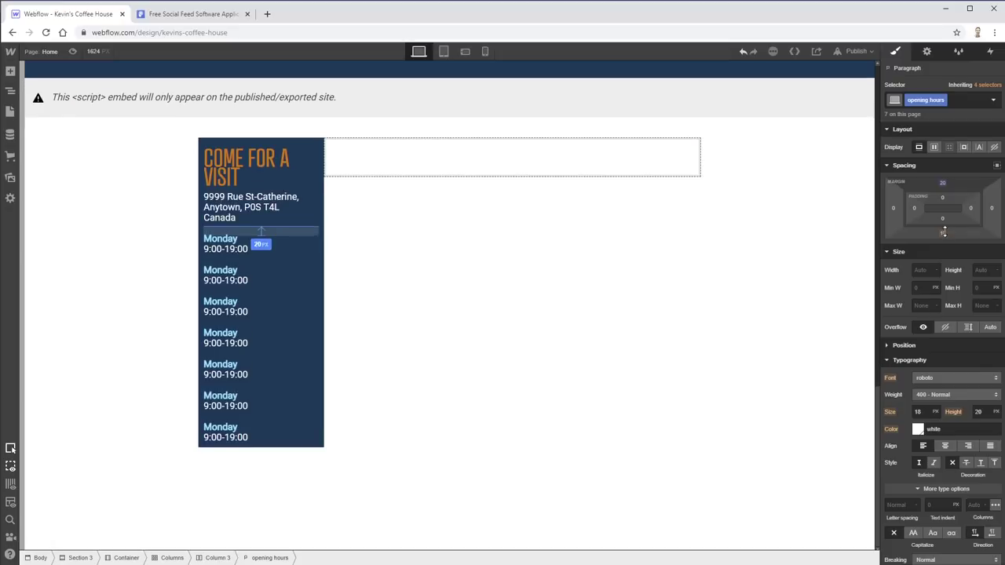
click(304, 143)
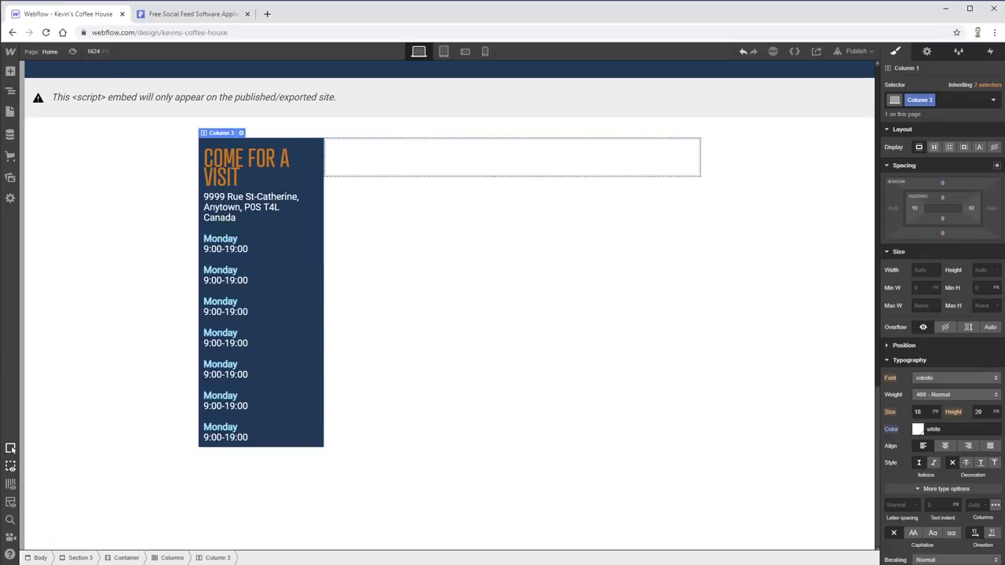
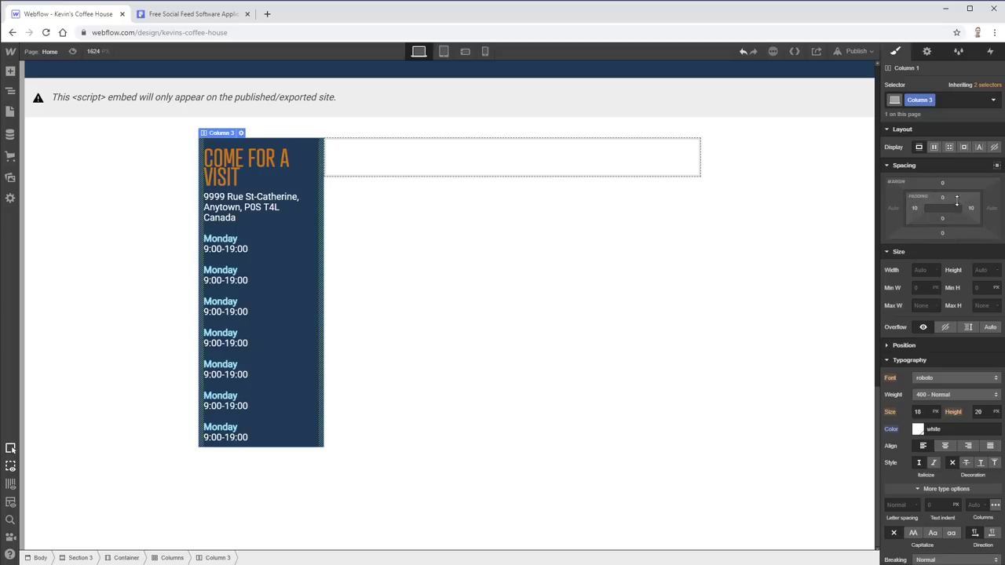
- Give the opening-hours column 20 px left padding, and make the Columns row flex, vertically centred
drag(914, 214, 950, 208)
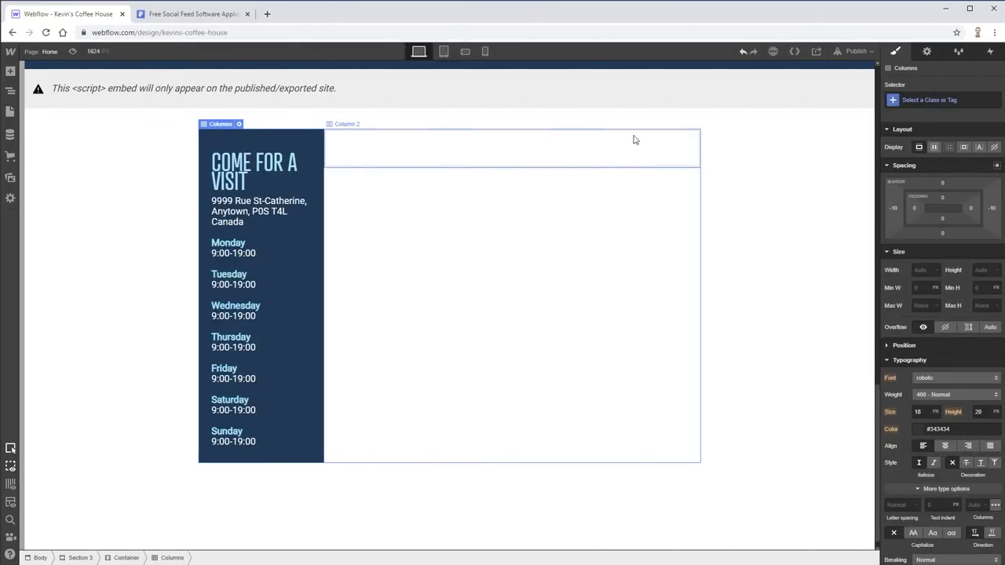
click(934, 147)
click(938, 185)
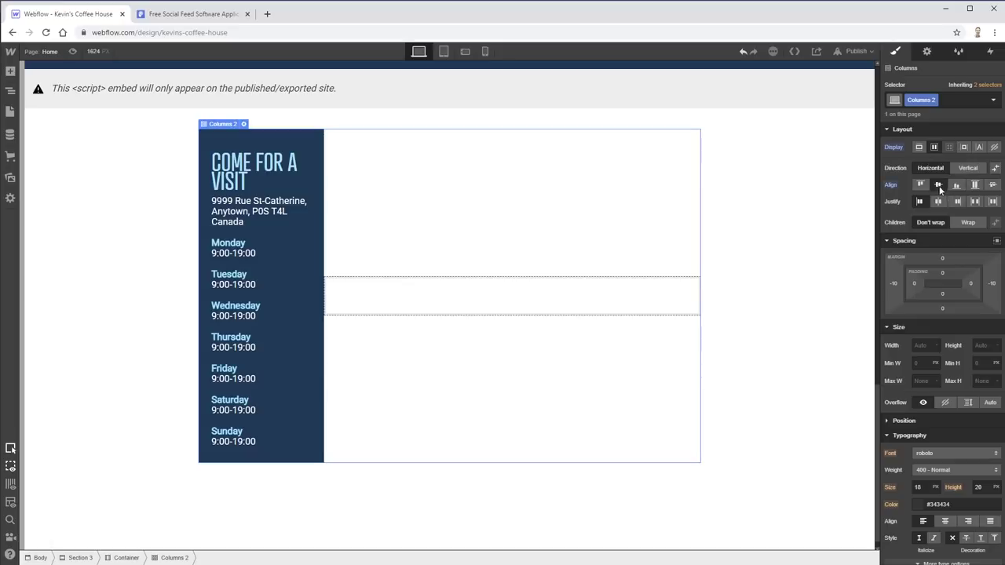
click(493, 306)
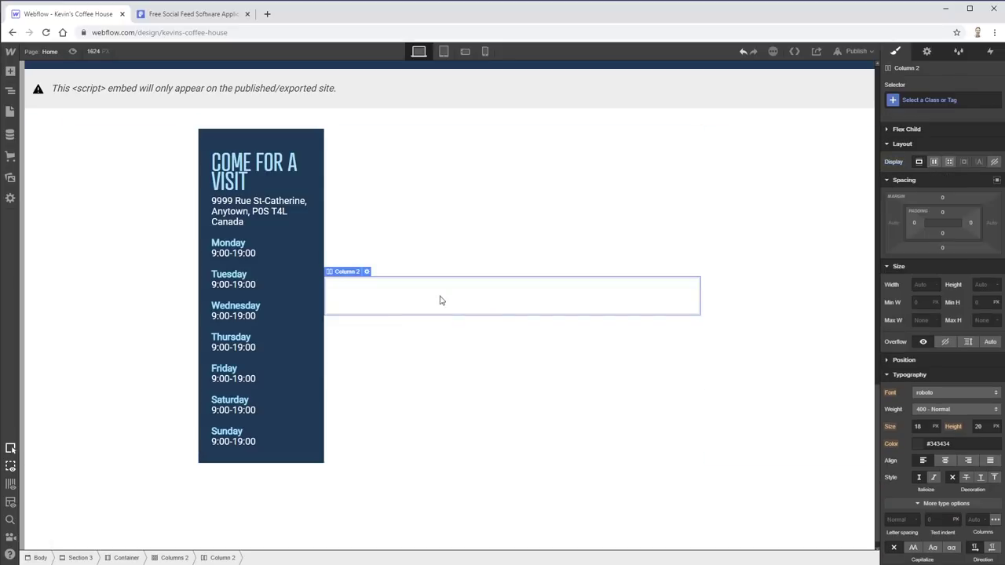
click(10, 71)
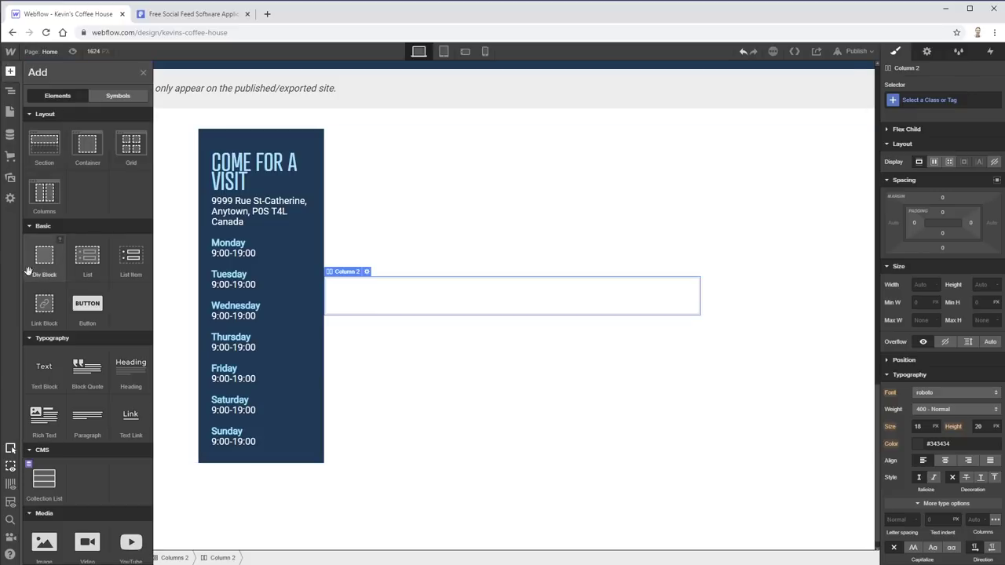
- Insert an H2 heading reading 'Get in touch' into Column 2, matching the design mockup
click(128, 369)
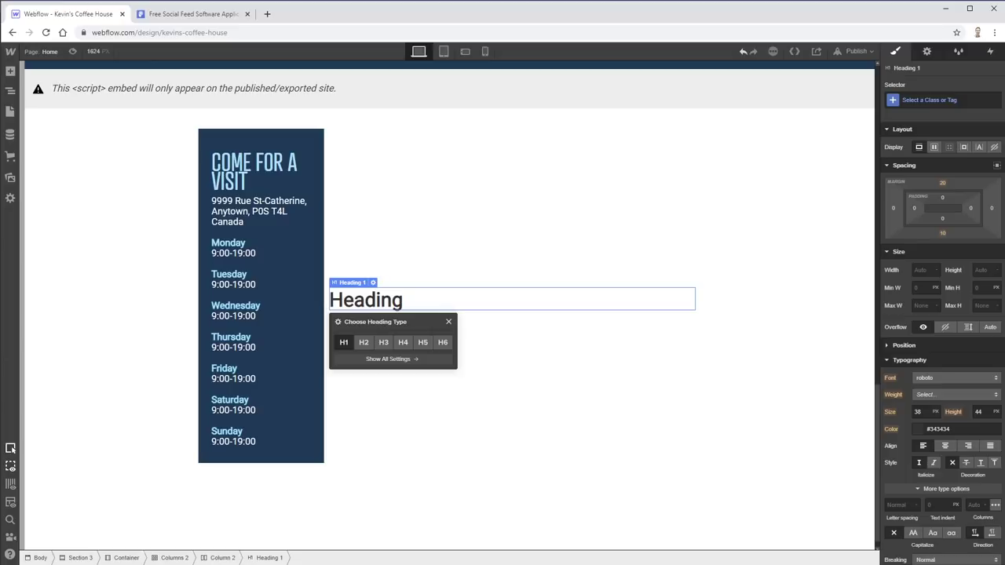
key(alt+Tab)
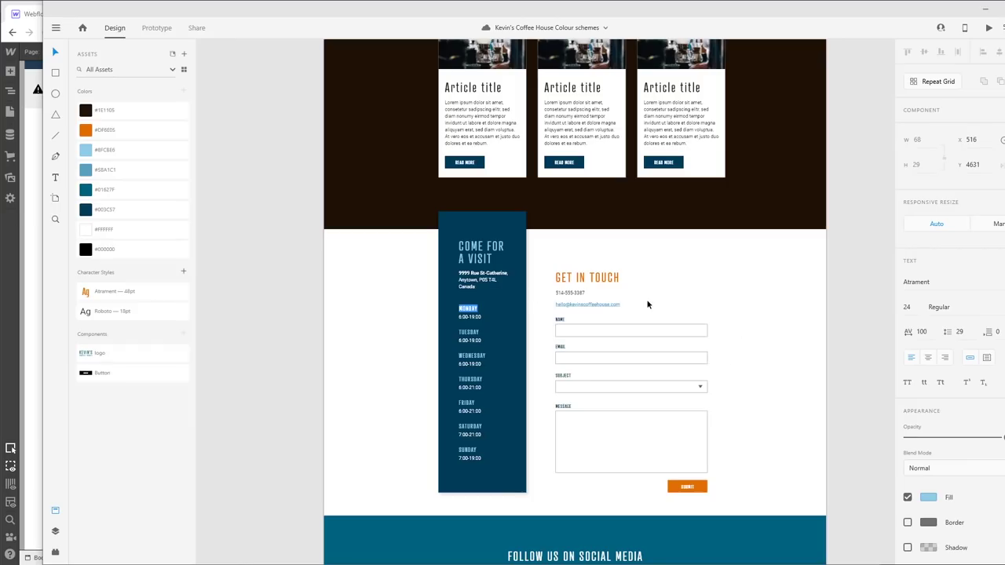
key(alt+Tab)
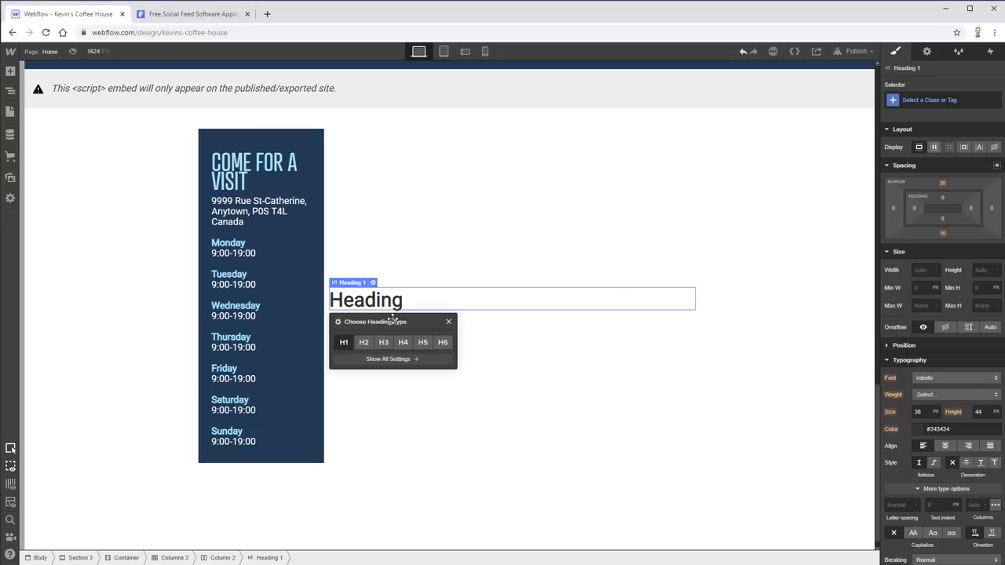
click(358, 344)
key(alt+Tab)
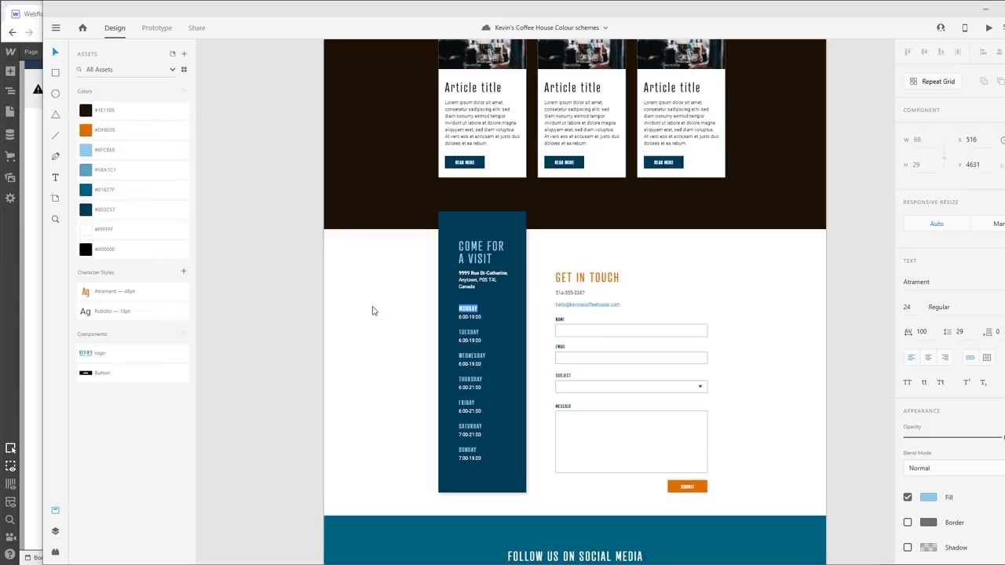
key(alt+Tab)
double_click(371, 299)
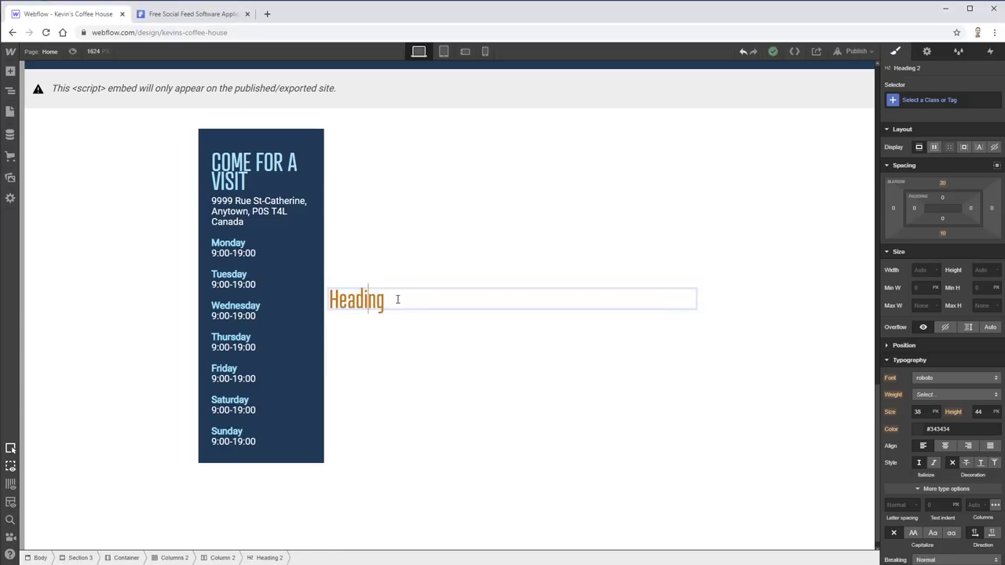
key(ctrl+a)
text(Get in touch)
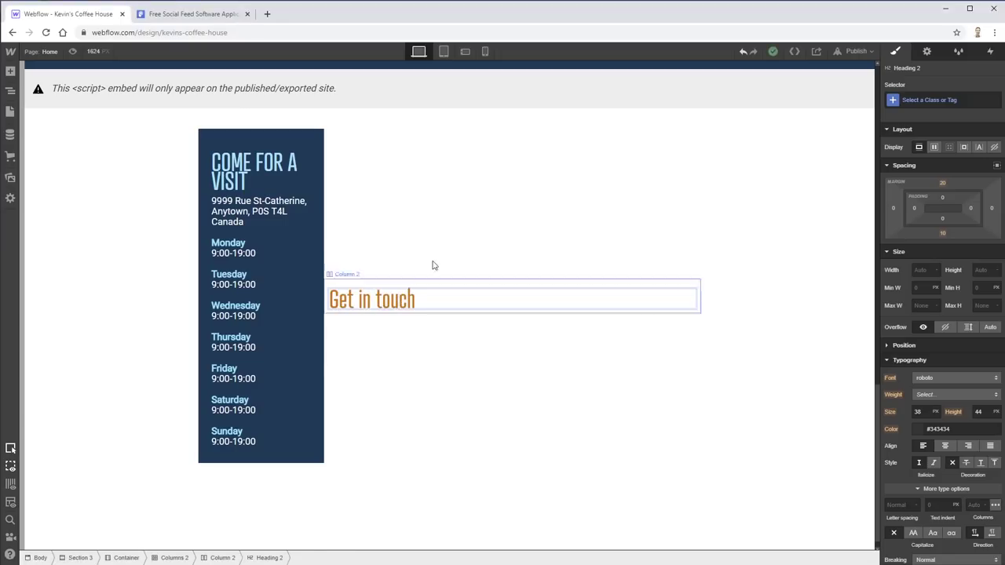
click(433, 265)
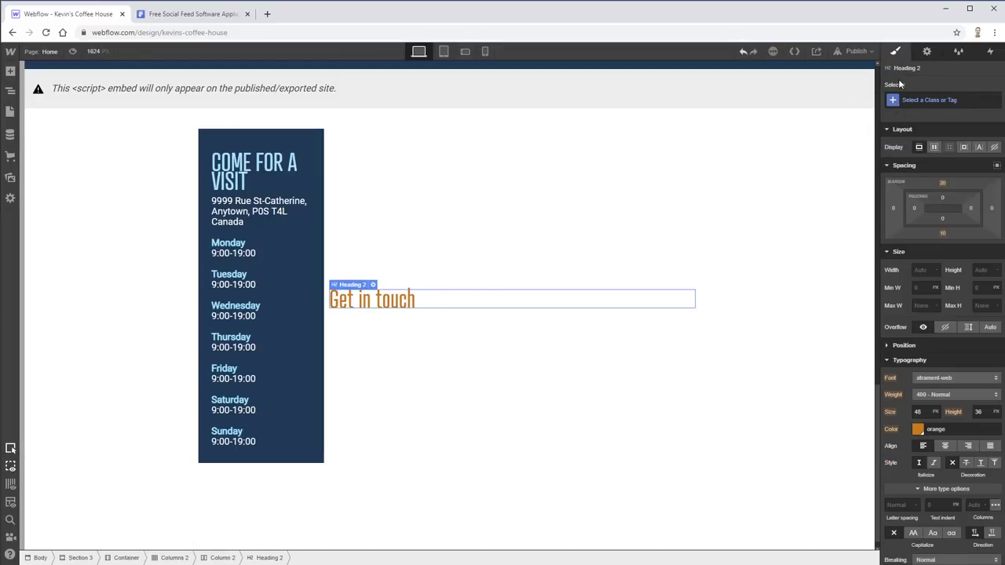
- Style All H2 Headings as uppercase with 2 px letter spacing
click(930, 100)
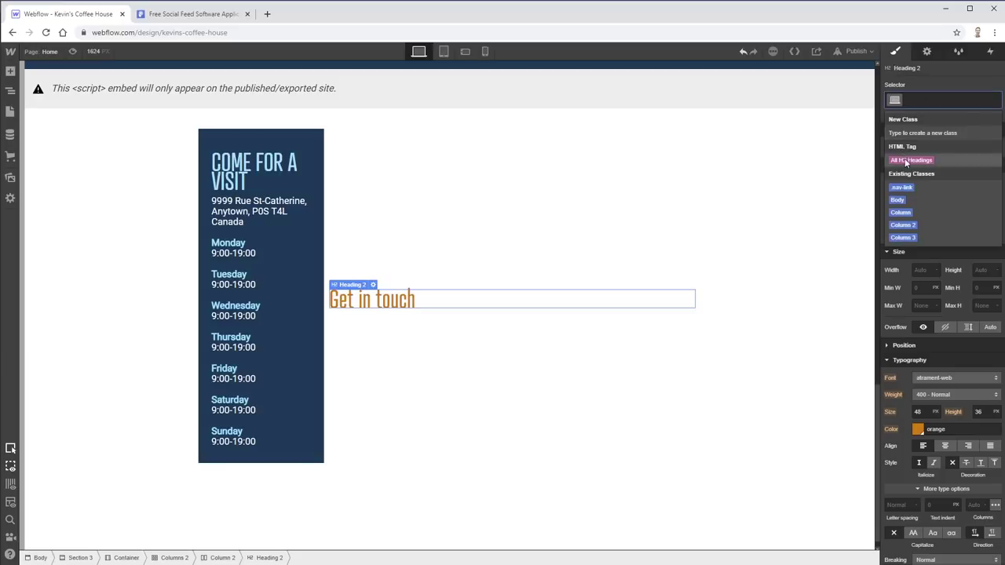
click(909, 159)
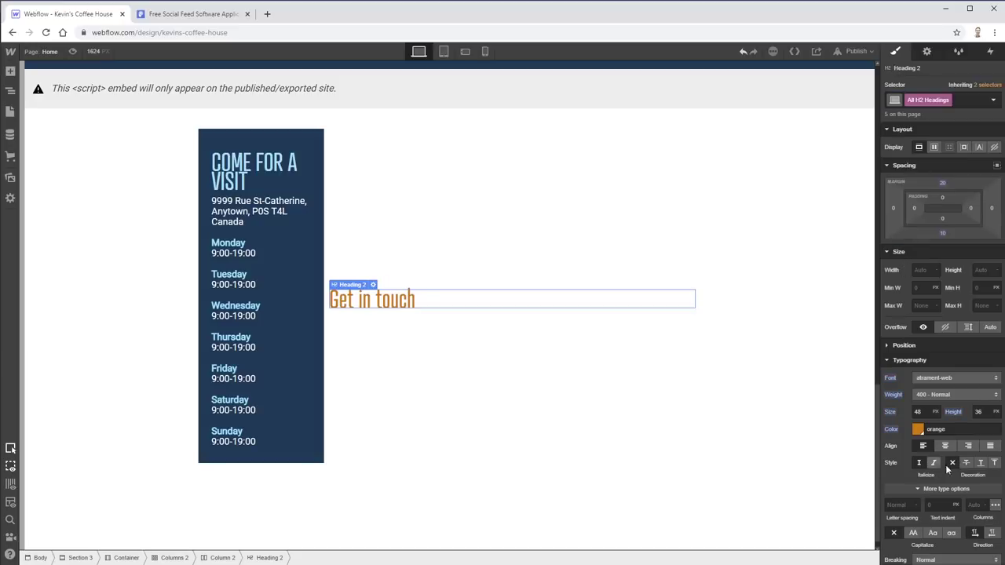
scroll(888, 428, down, 1)
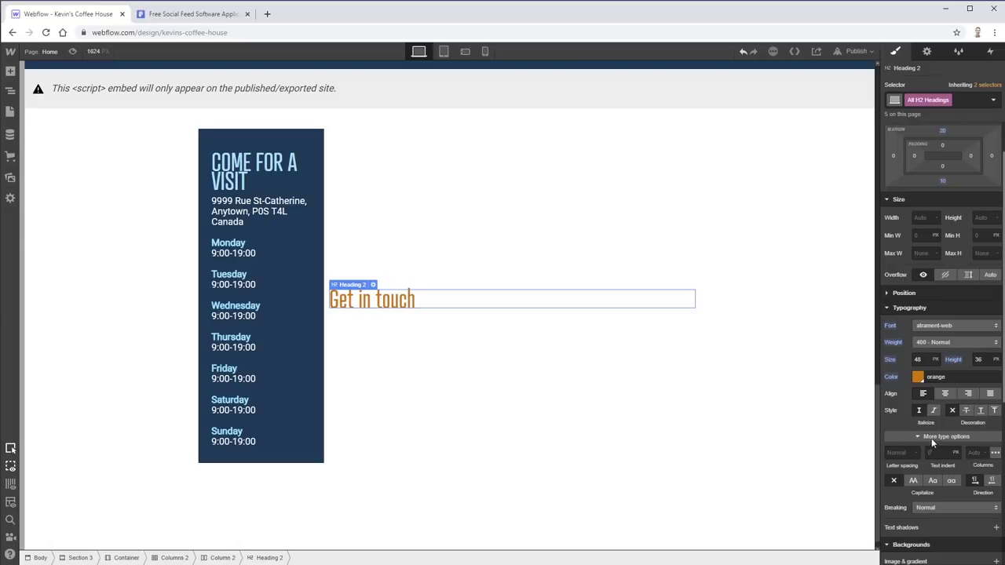
click(931, 438)
scroll(901, 492, down, 2)
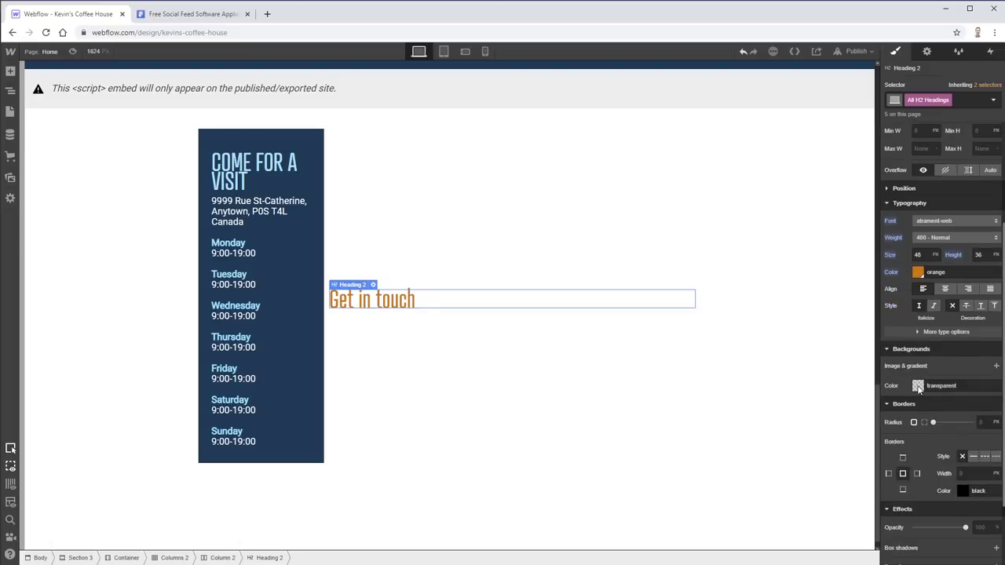
click(945, 331)
click(913, 376)
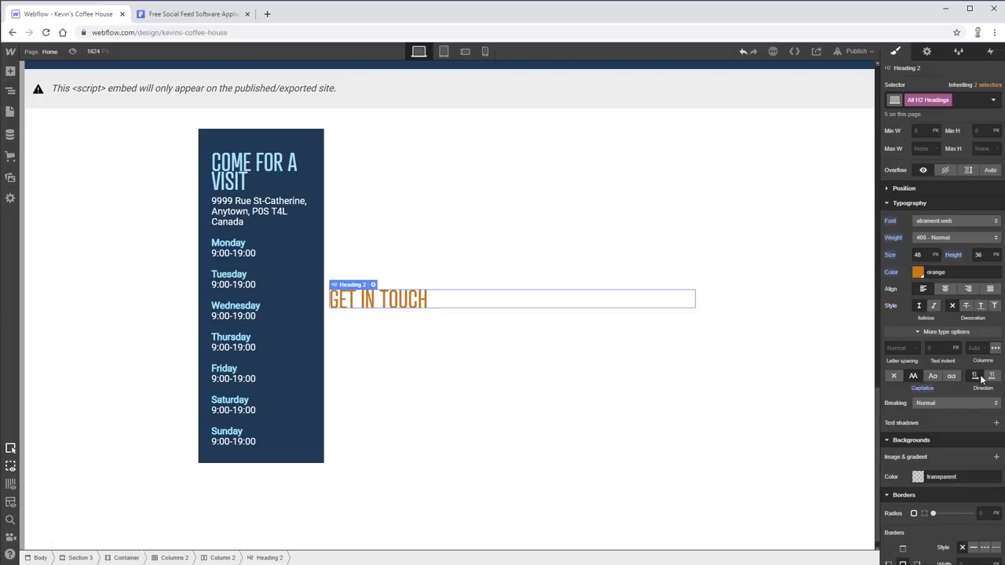
click(938, 347)
click(897, 348)
key(Tab)
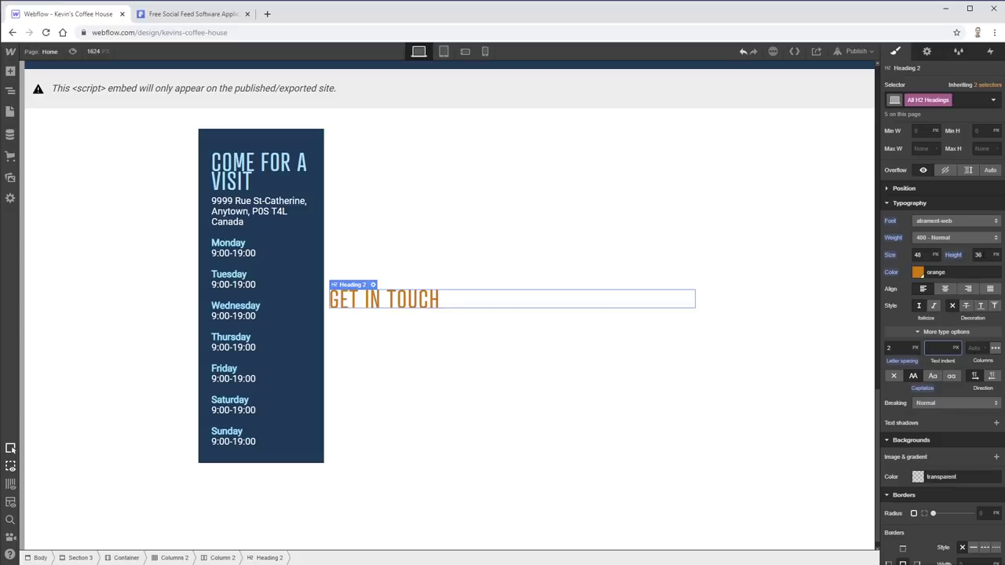
- Set the H2 line height to a unitless 1 instead of 36 px
click(980, 254)
text(48)
click(996, 255)
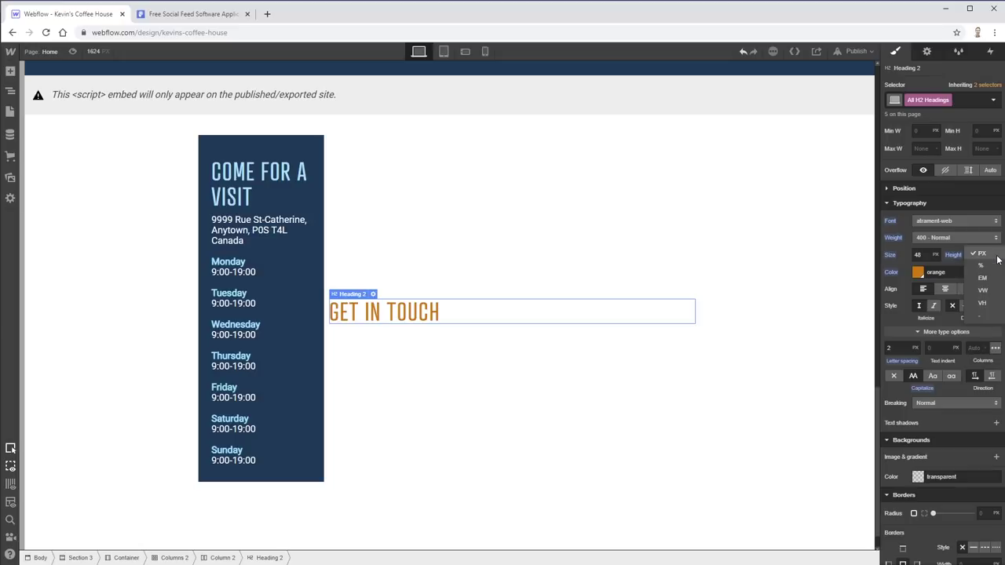
click(980, 317)
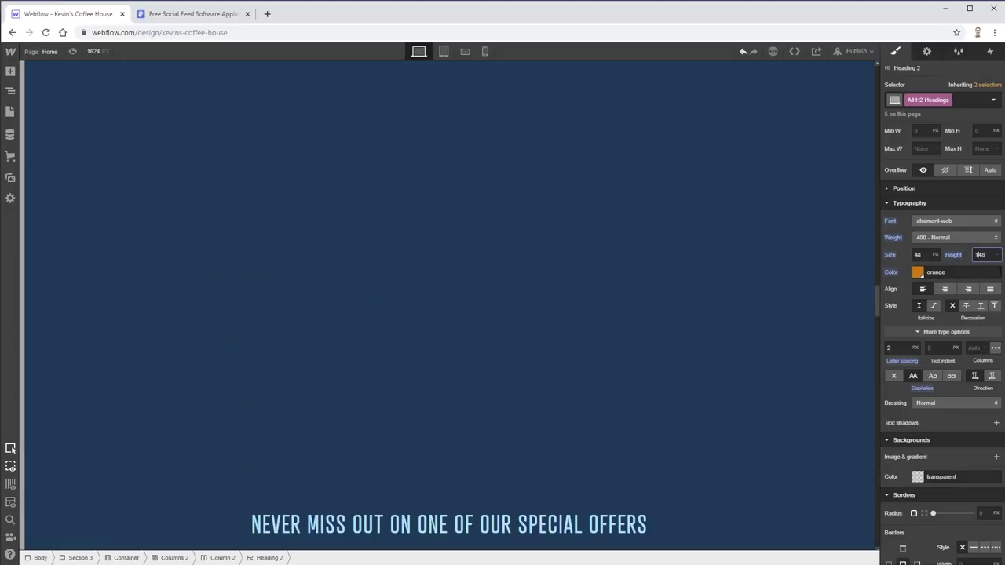
key(Tab)
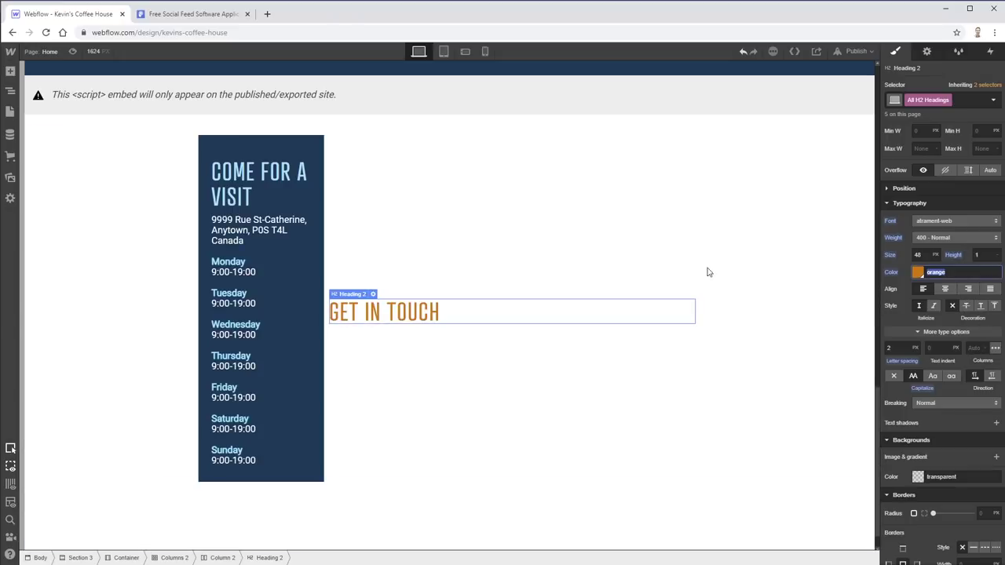
click(404, 338)
click(404, 309)
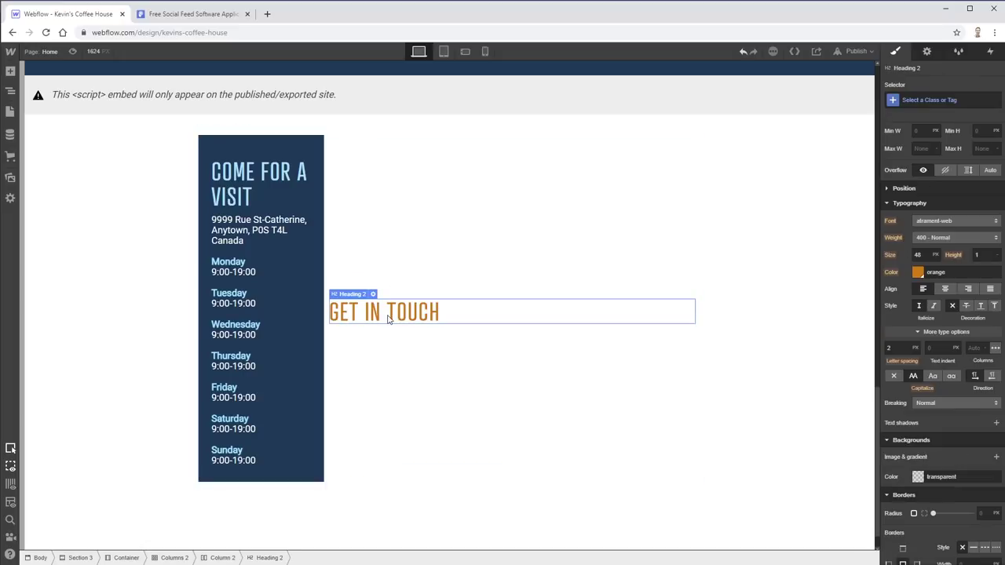
- Add two paragraphs below the heading for the phone number and e-mail
click(10, 71)
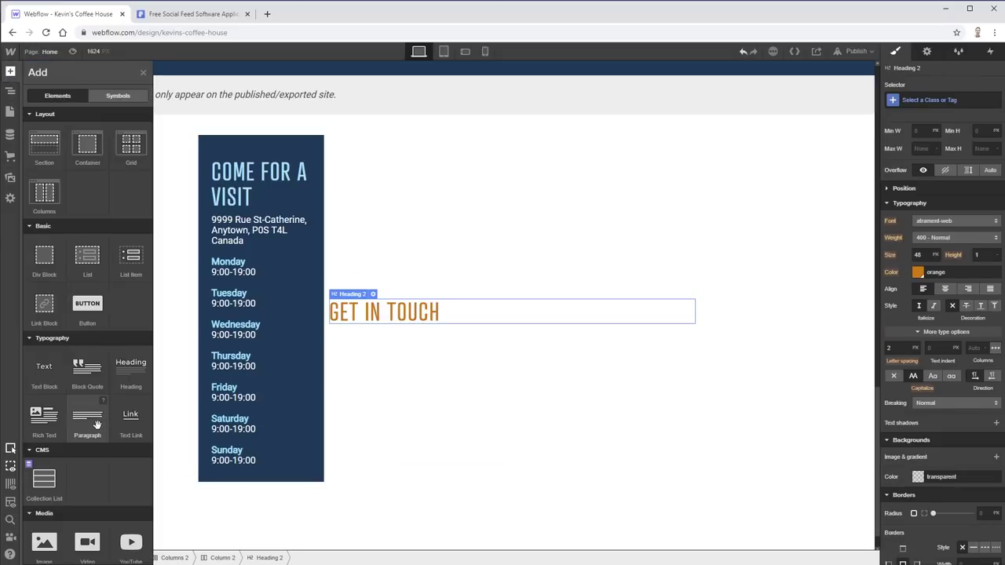
click(102, 421)
click(10, 71)
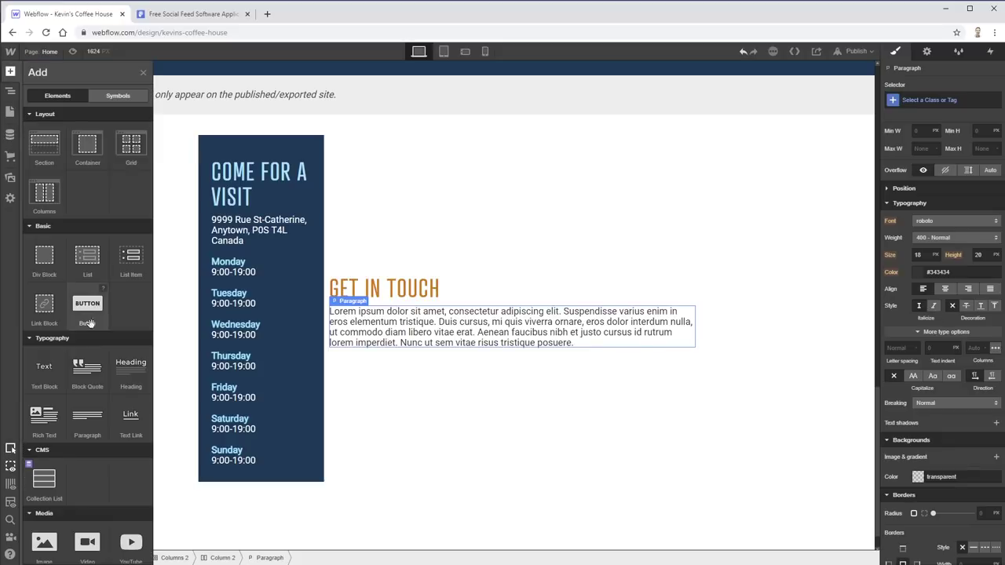
click(87, 421)
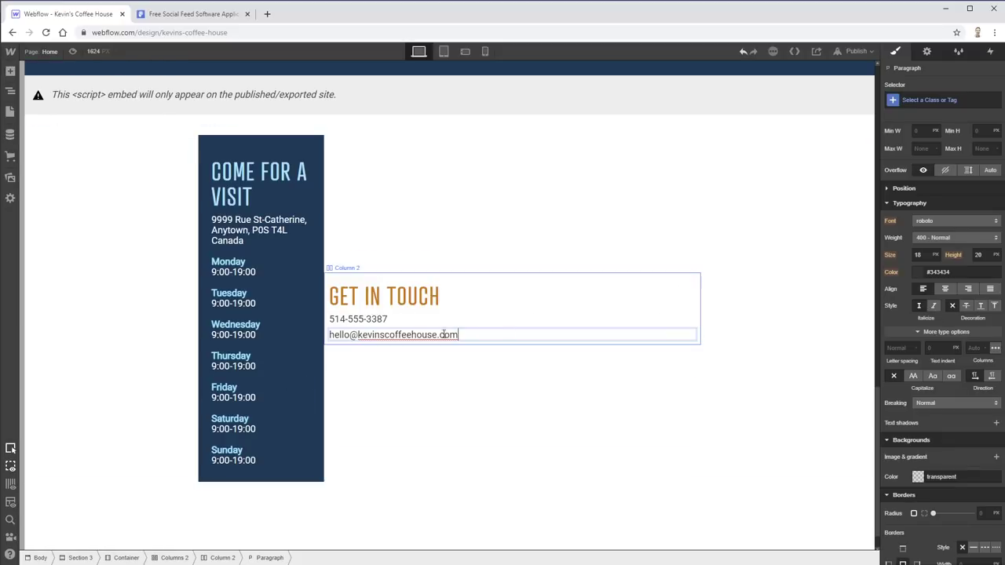
- Link the e-mail line as a mailto link with the café's address and subject 'Kevin's Coffee House'
double_click(421, 334)
click(422, 335)
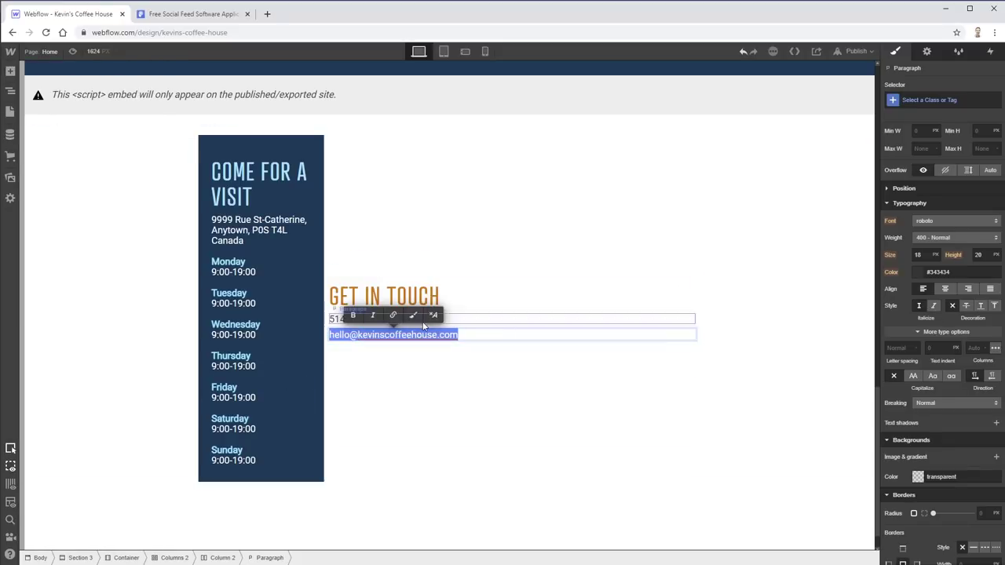
click(398, 315)
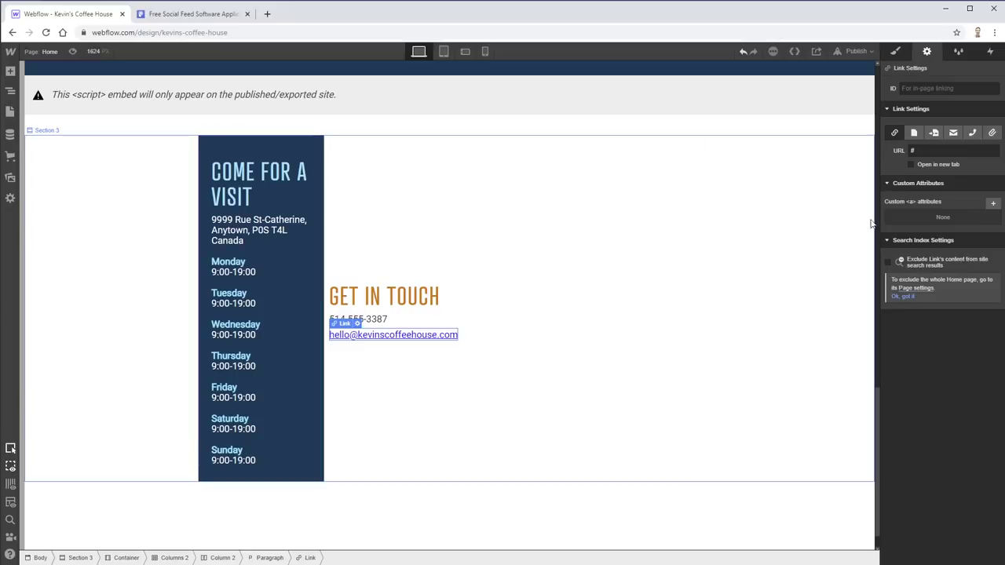
click(915, 150)
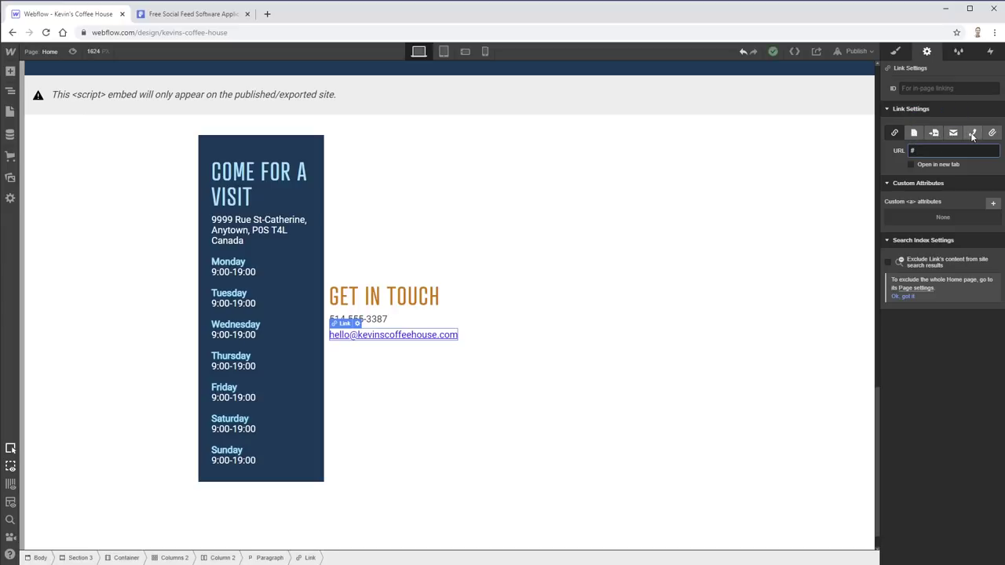
click(955, 134)
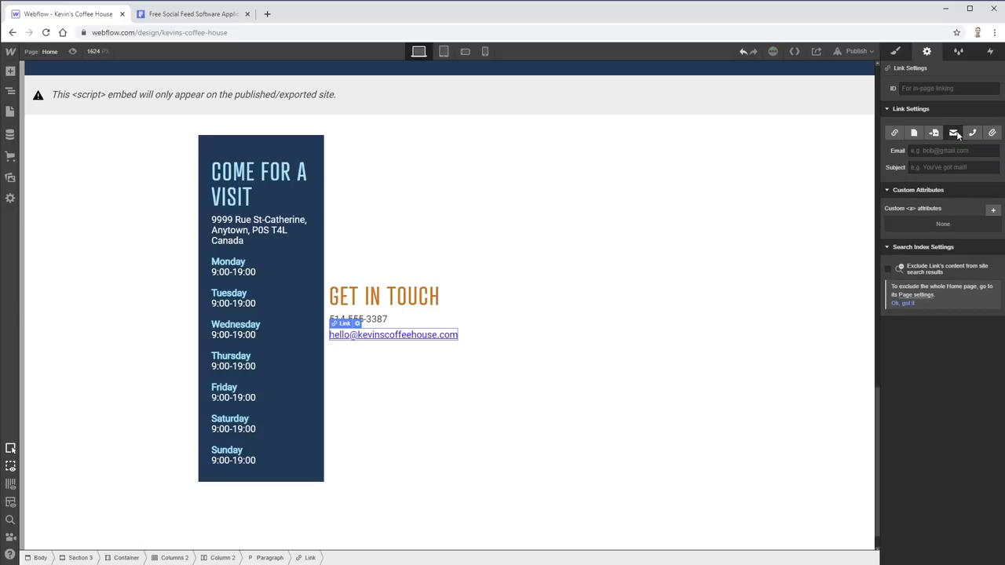
click(953, 150)
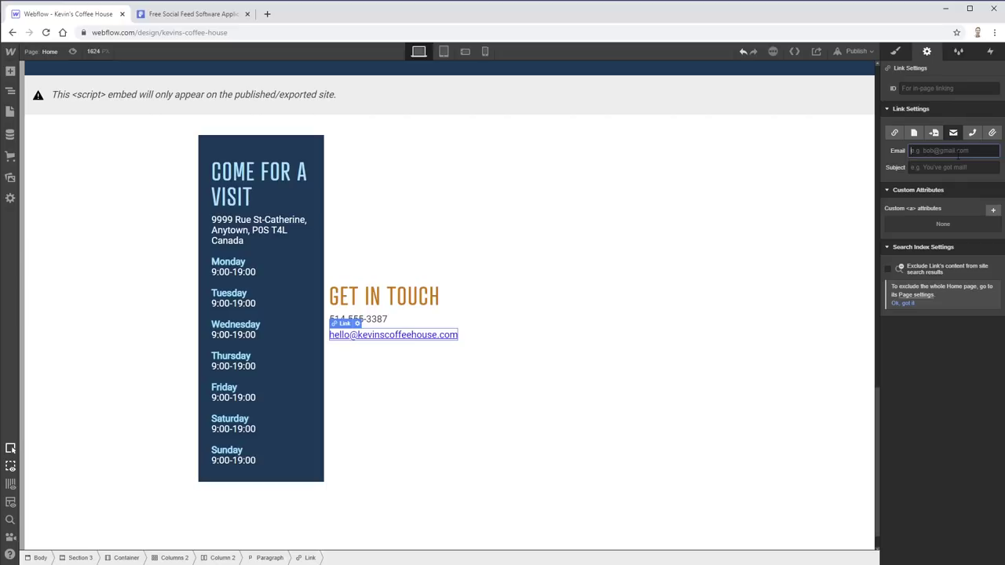
key(Tab)
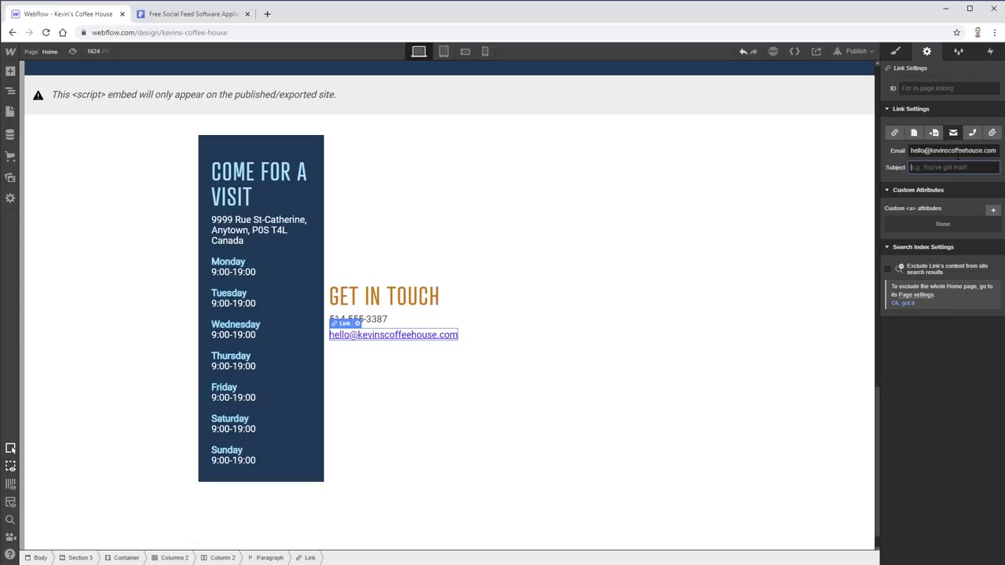
text(Kevin's Coffee House)
click(386, 385)
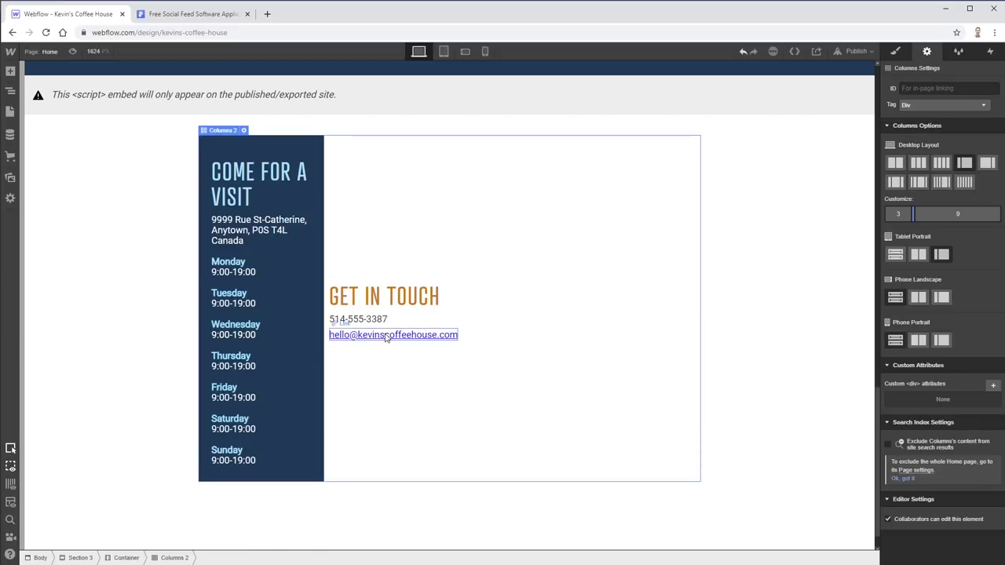
- Insert a Form Block with Name, Email Address and Submit below the e-mail link
click(385, 336)
click(11, 70)
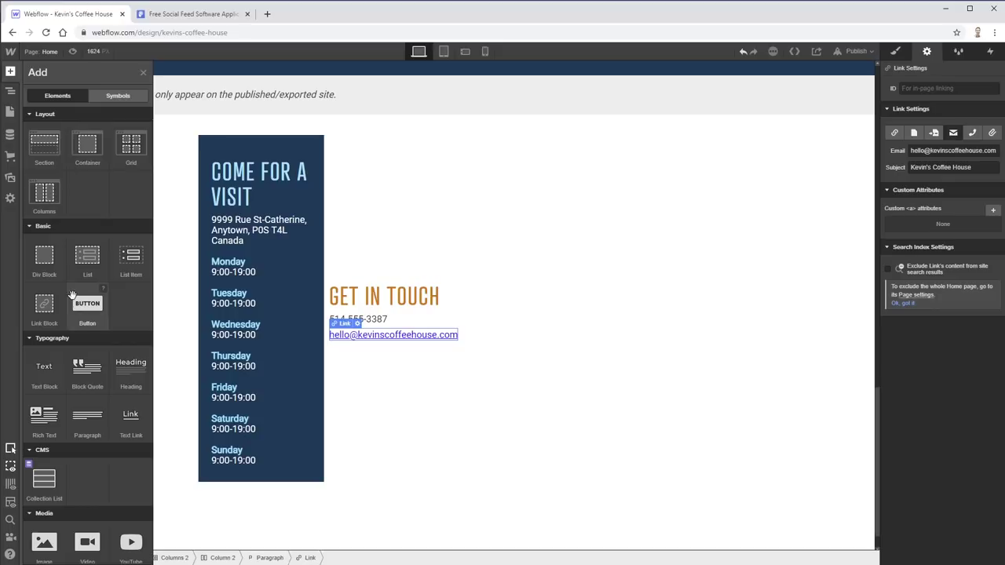
scroll(81, 345, down, 2)
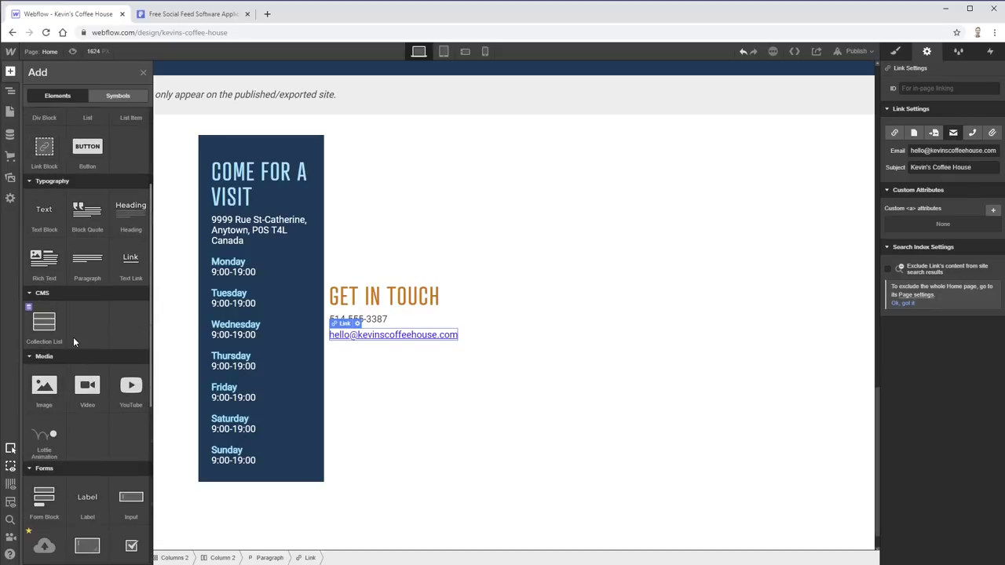
scroll(105, 395, down, 2)
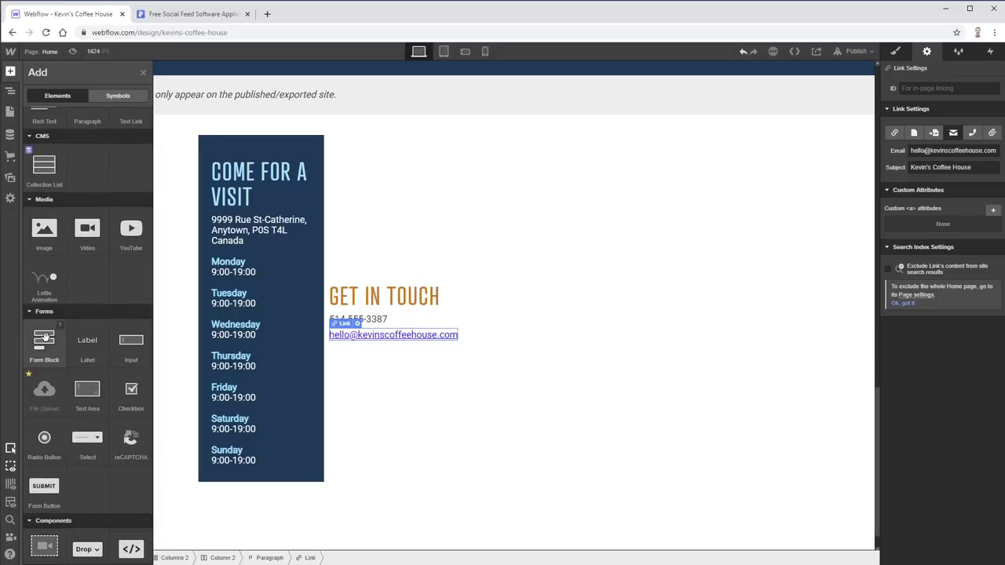
click(45, 336)
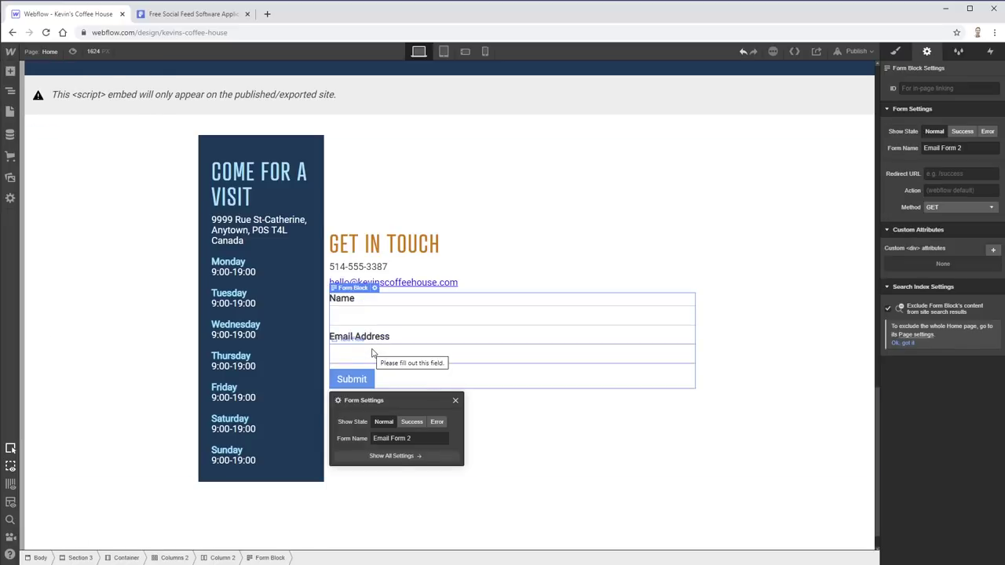
key(alt+Tab)
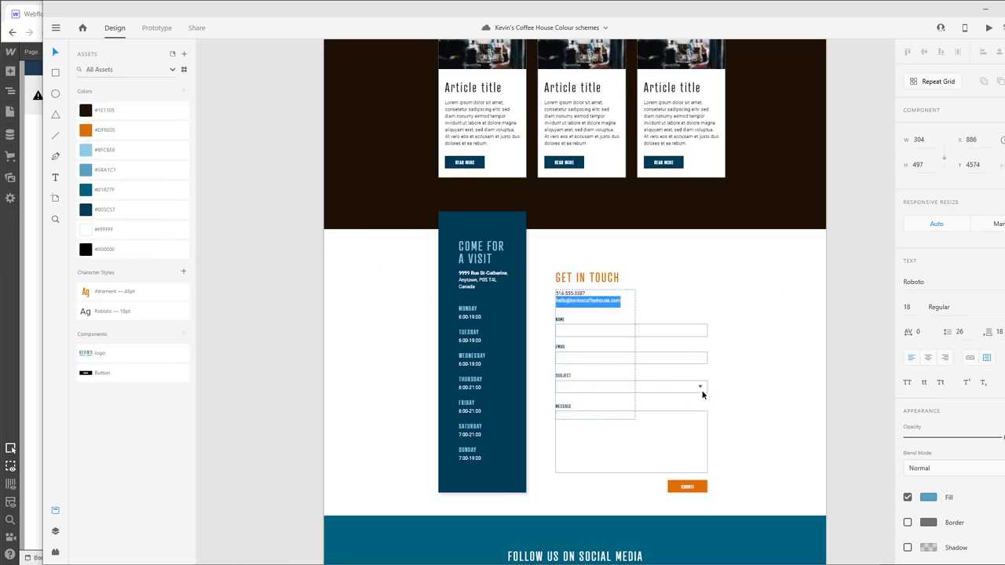
key(alt+Tab)
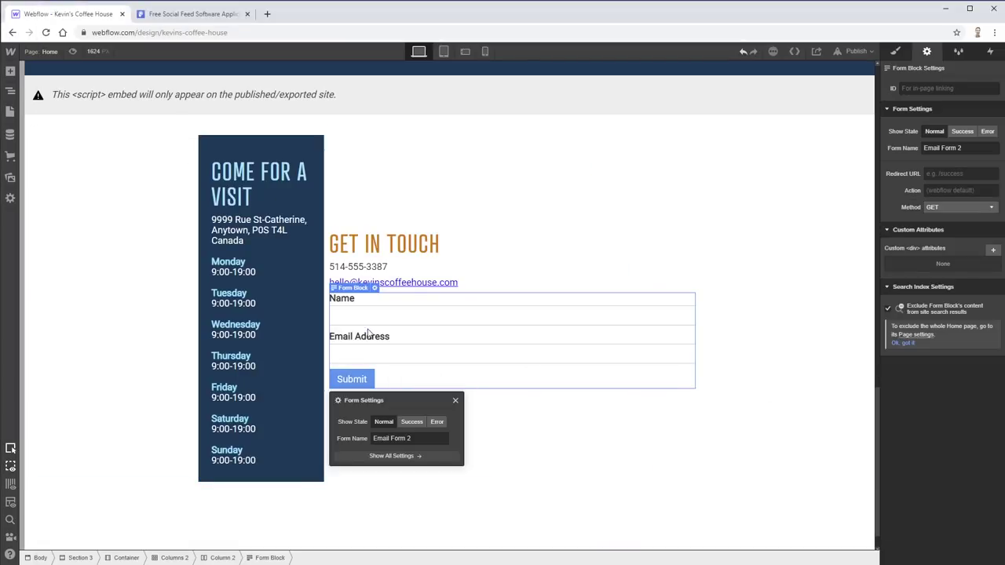
click(359, 358)
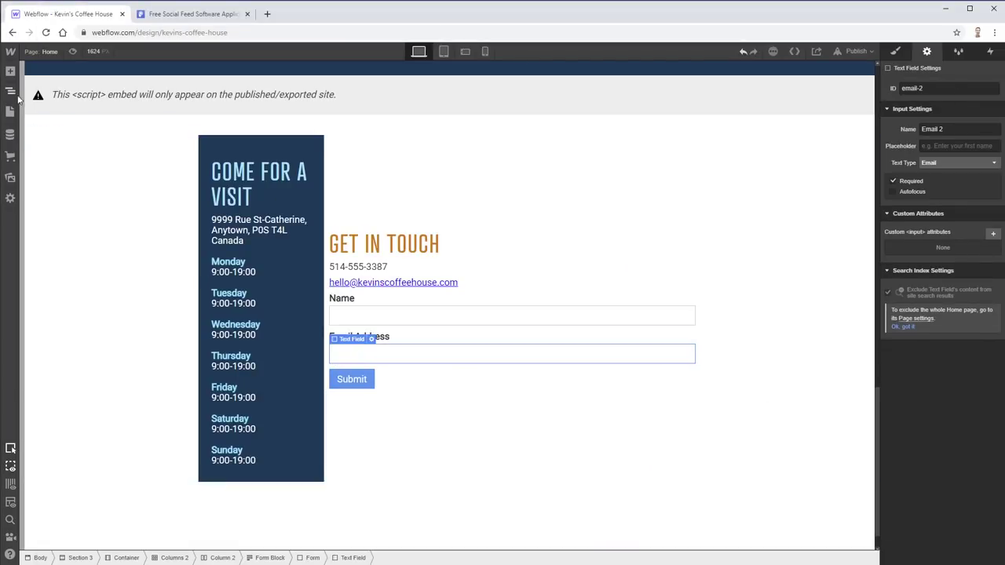
click(10, 72)
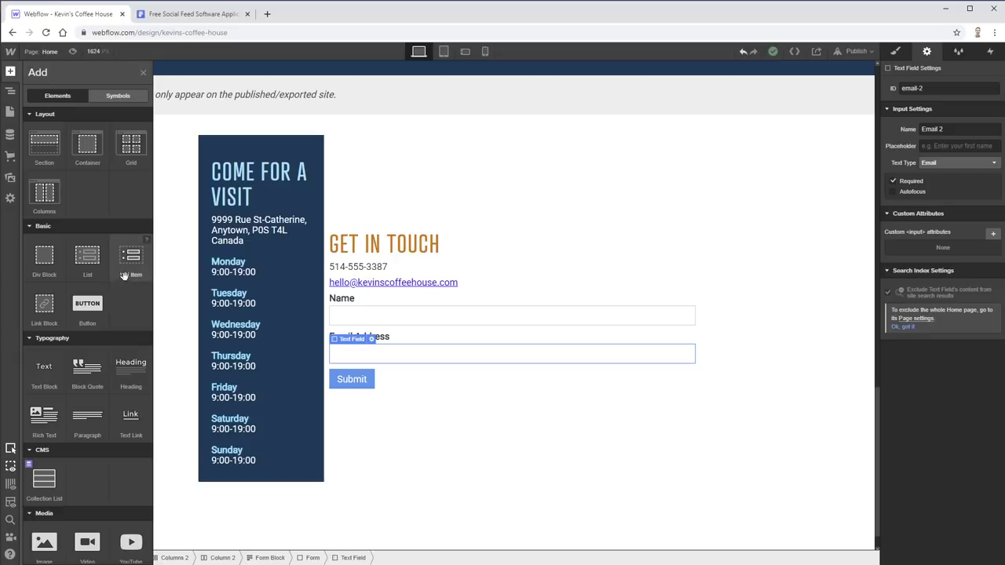
- Add a Select dropdown and a Text Area below the Email Address field
scroll(44, 224, down, 2)
scroll(44, 224, down, 3)
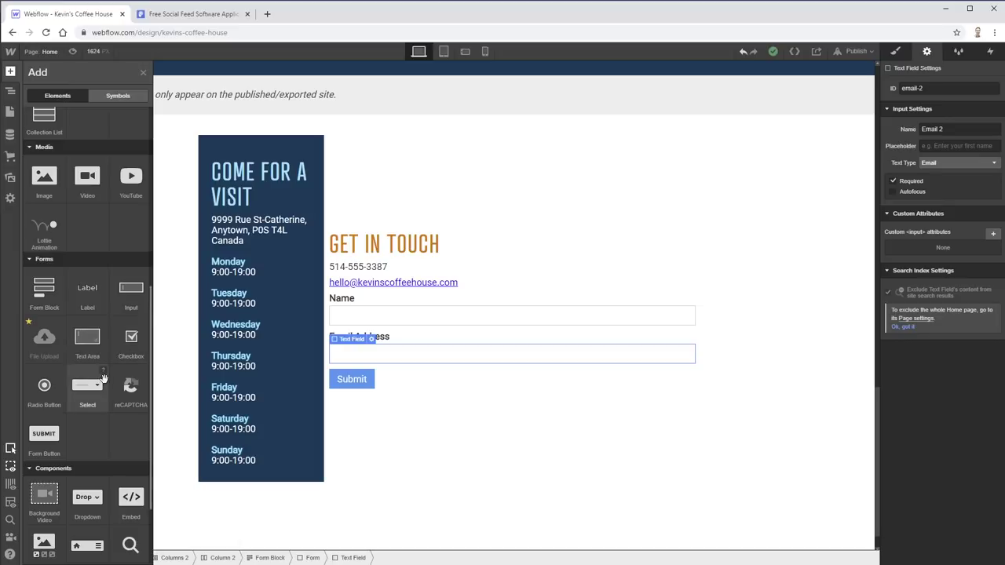
drag(105, 384, 518, 368)
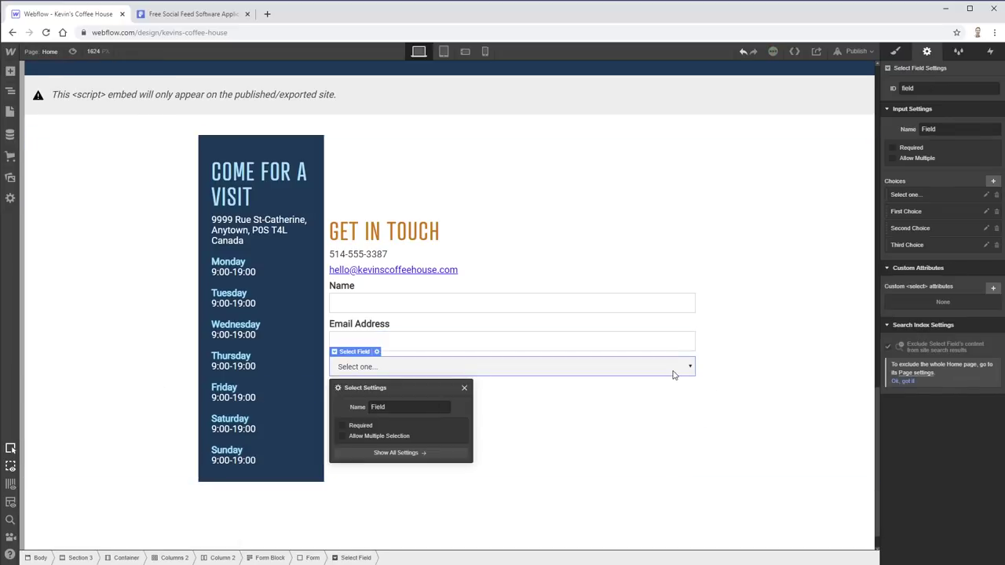
click(10, 70)
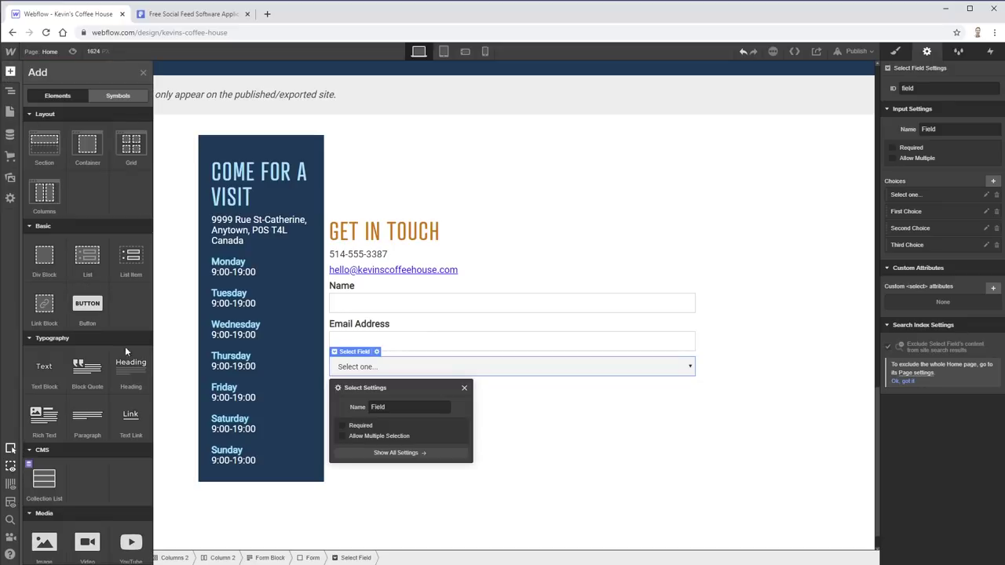
scroll(91, 408, down, 6)
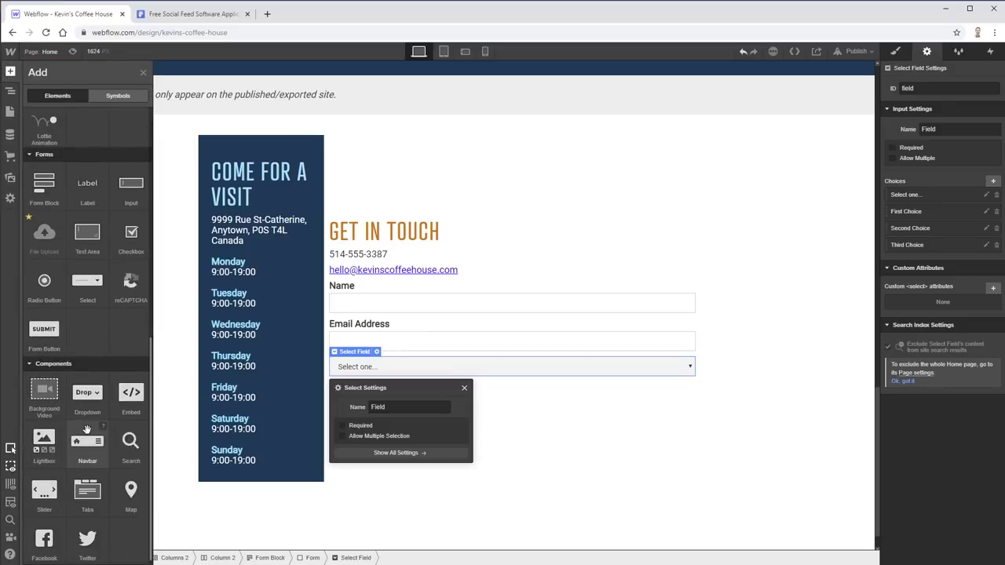
click(88, 231)
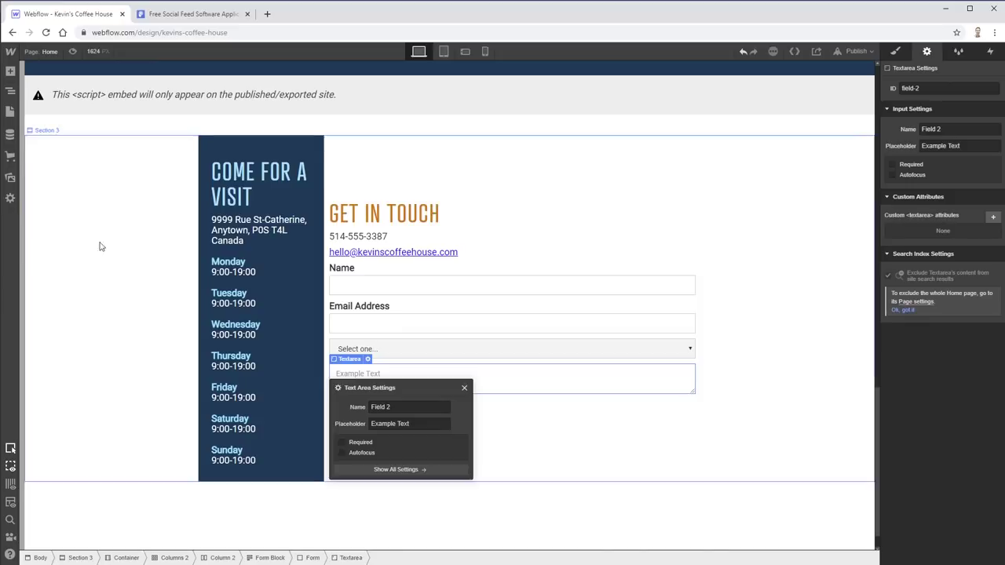
click(672, 452)
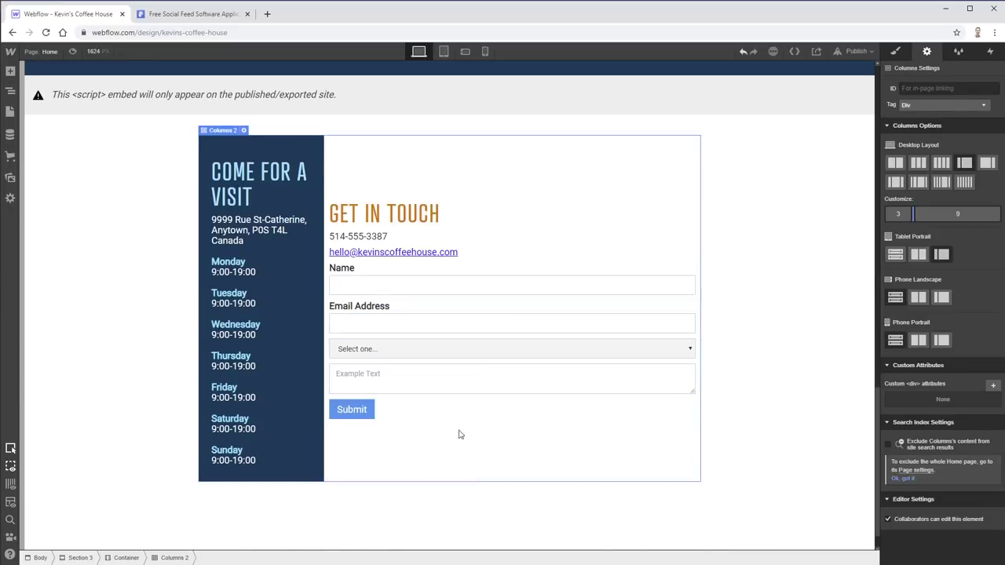
- Set the dropdown's background colour to white, comparing with the Adobe XD design
click(573, 354)
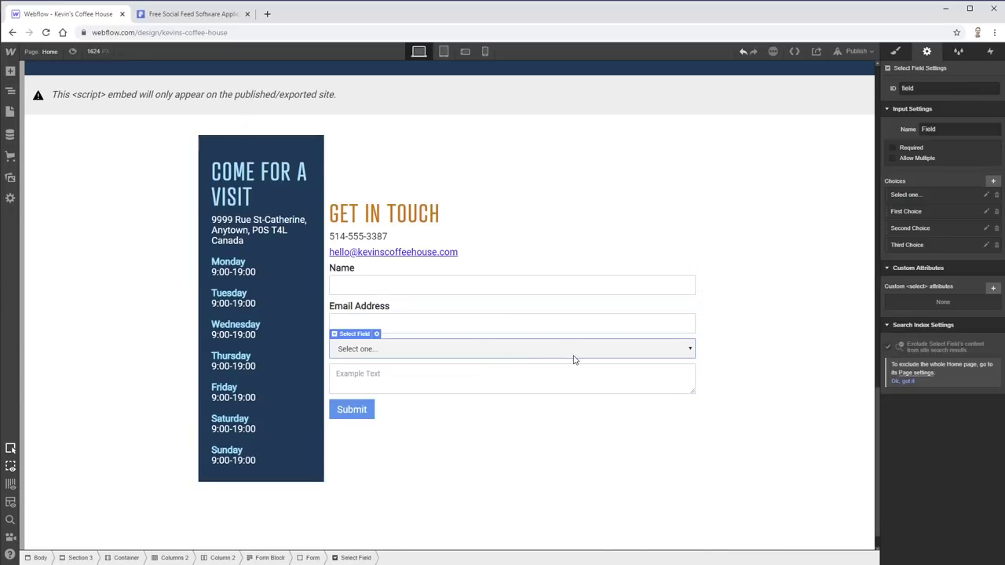
click(896, 52)
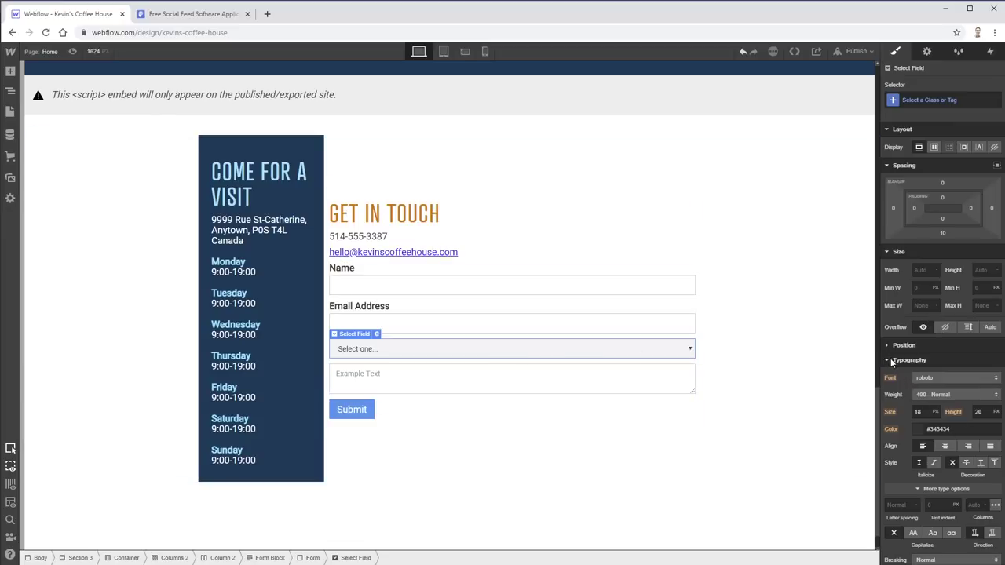
scroll(946, 377, down, 5)
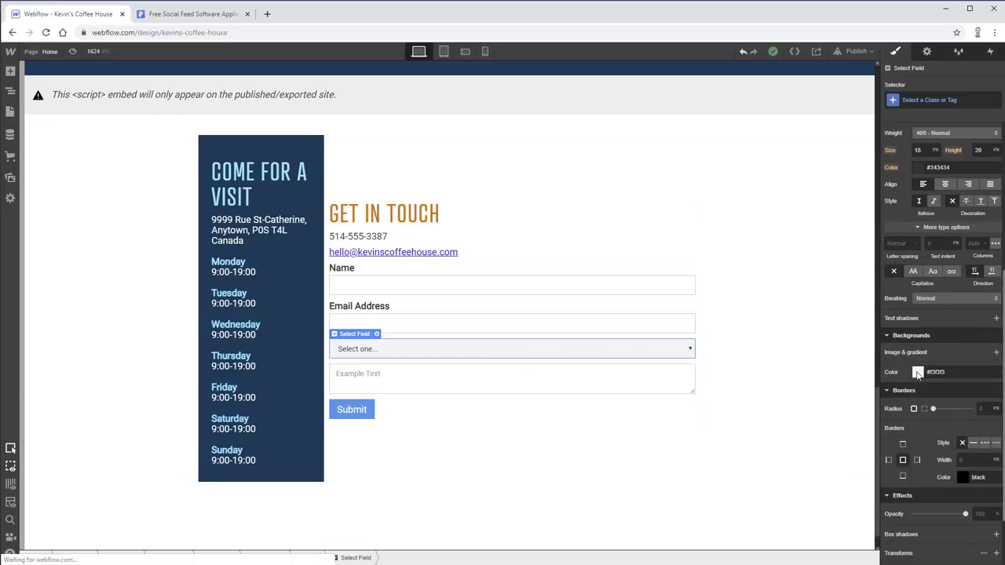
scroll(942, 380, down, 2)
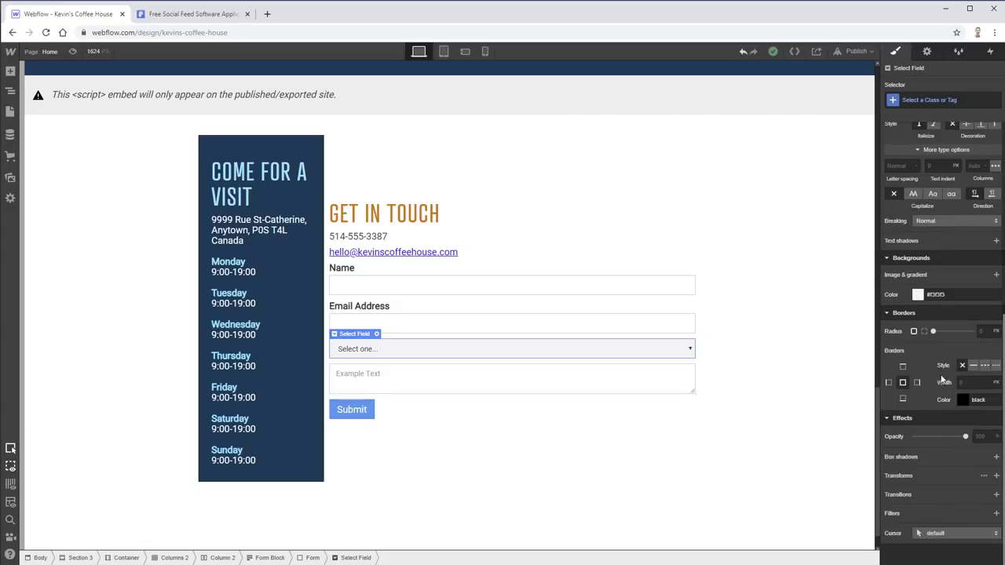
click(919, 296)
drag(914, 331, 865, 291)
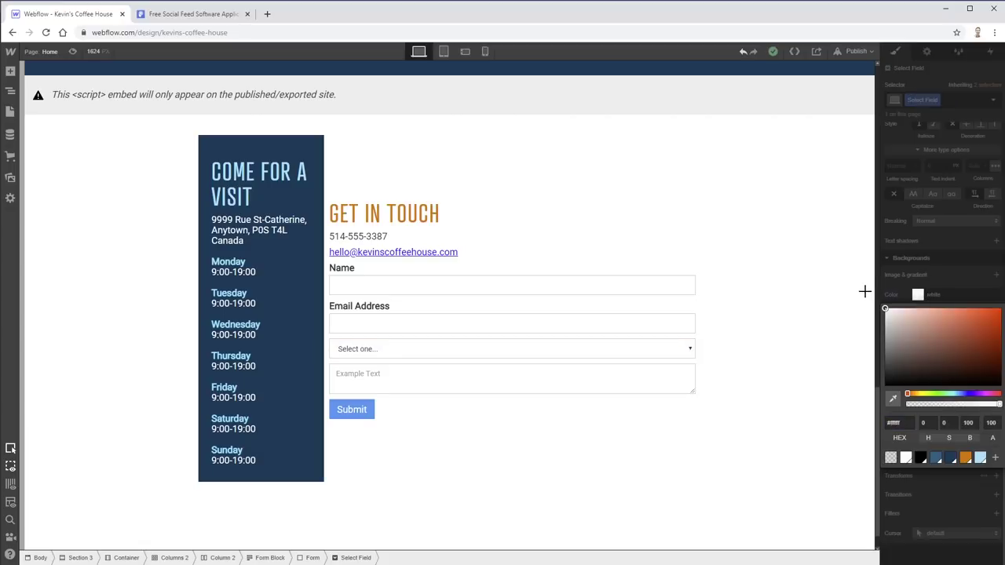
key(alt+Tab)
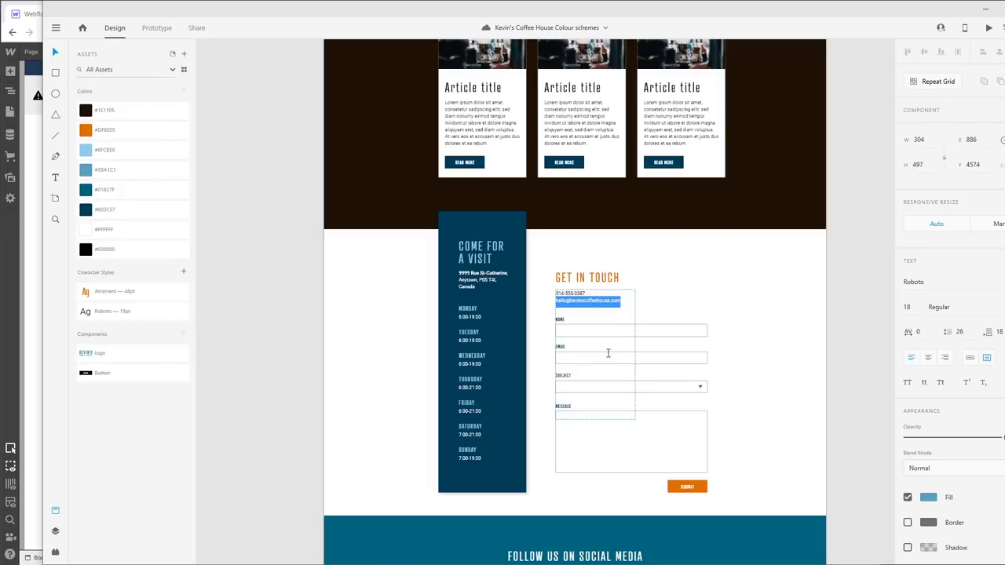
key(alt+Tab)
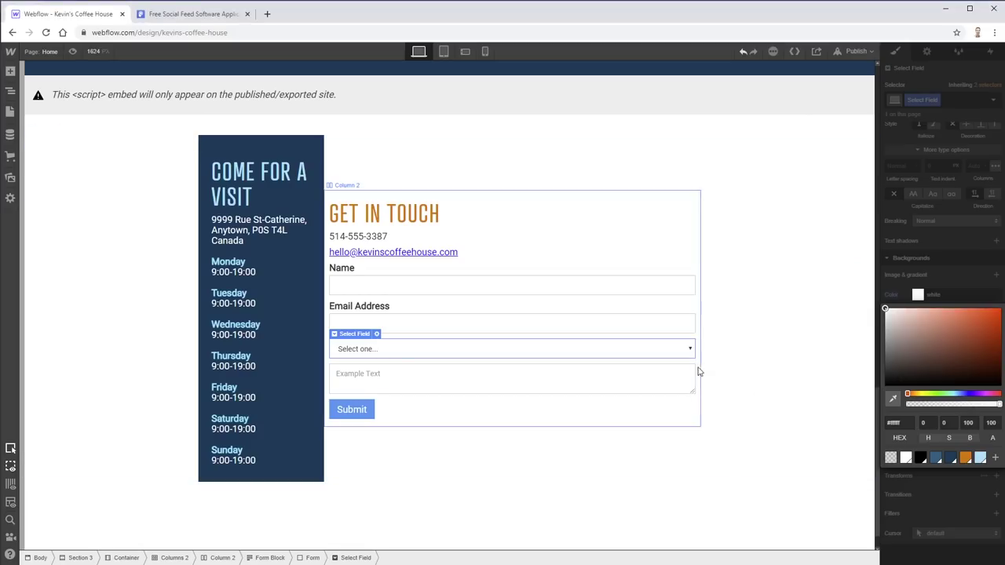
key(alt+Tab)
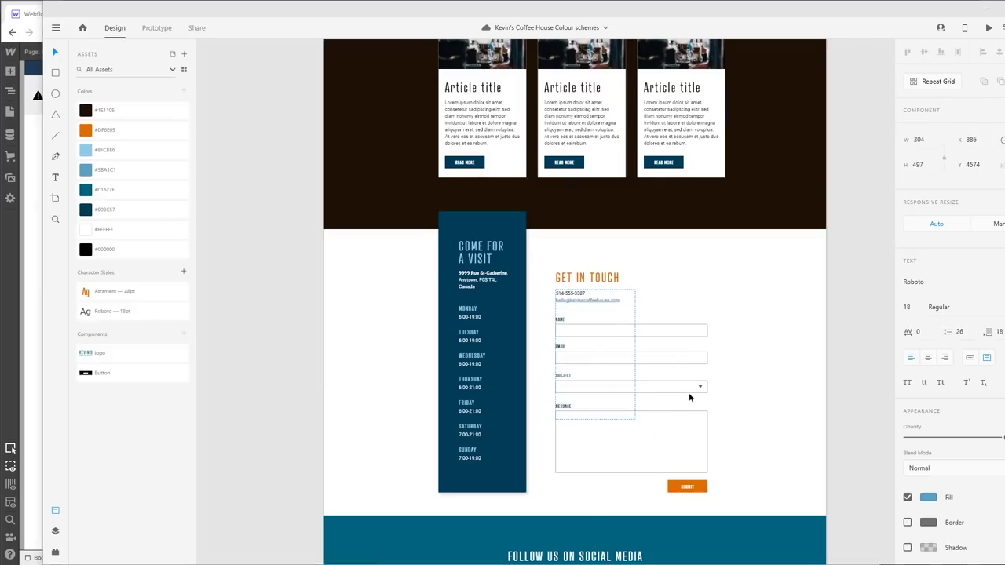
key(alt+Tab)
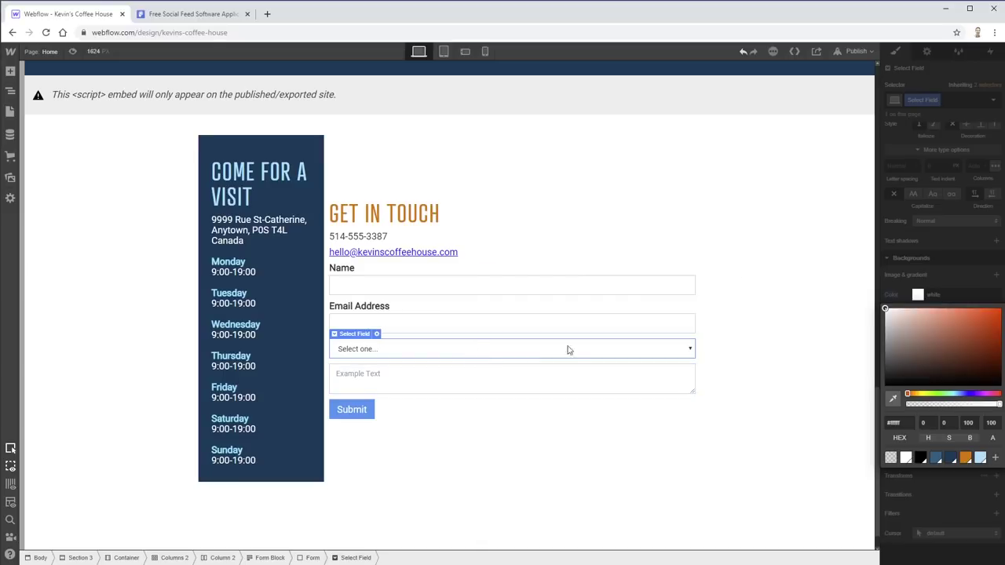
click(790, 357)
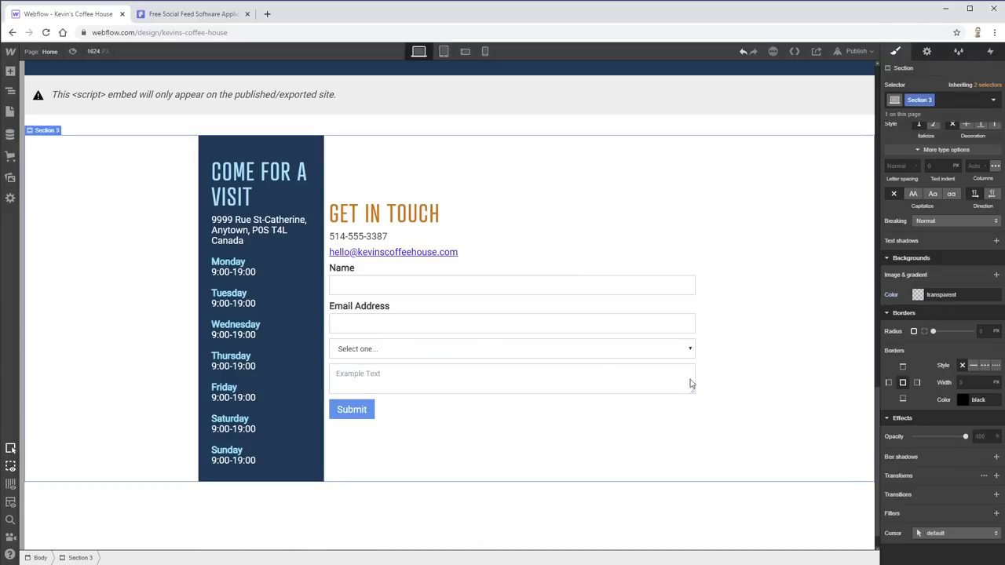
- Review the dropdown's First Choice option in its settings, leaving it unchanged
click(579, 349)
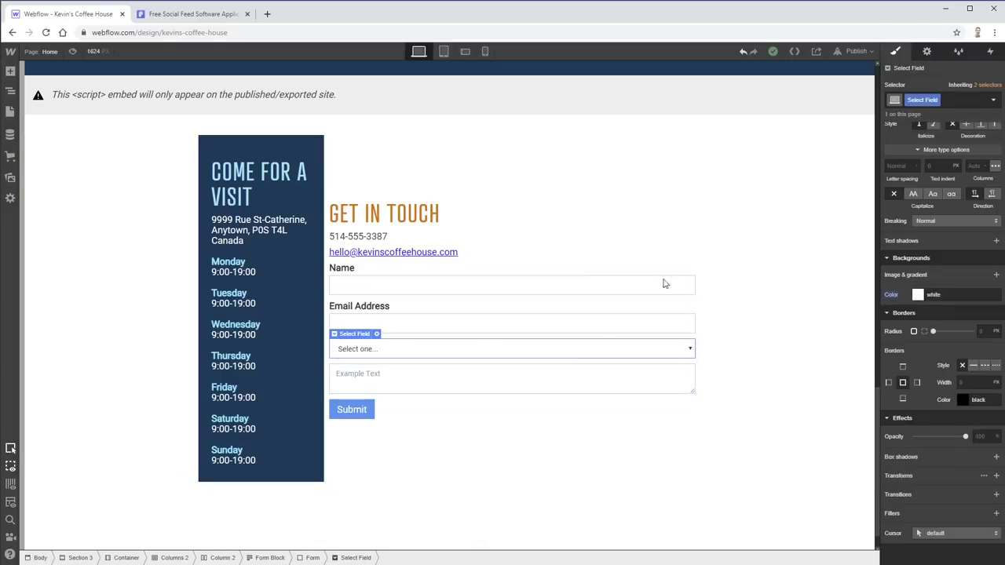
click(927, 51)
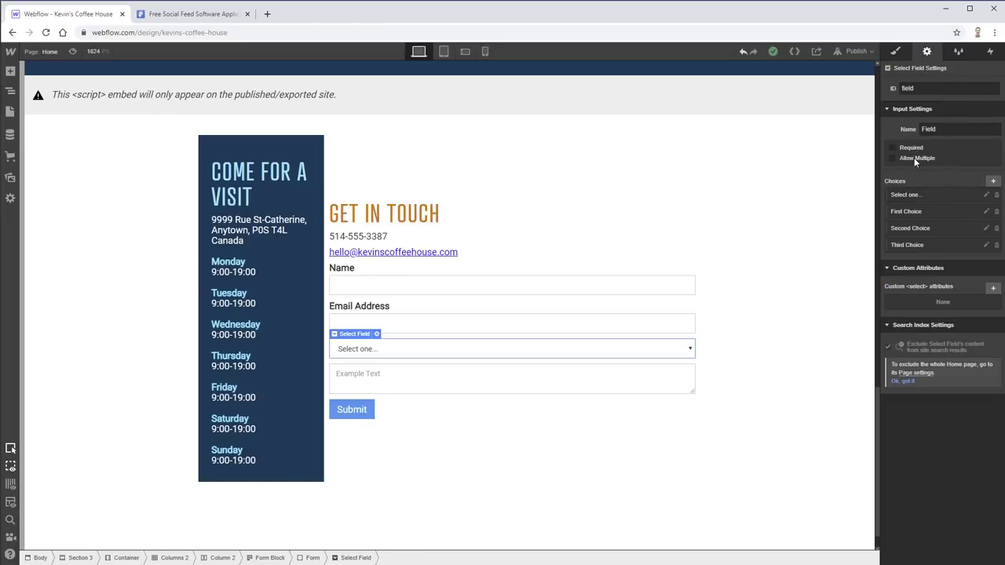
click(917, 213)
click(917, 213)
click(918, 213)
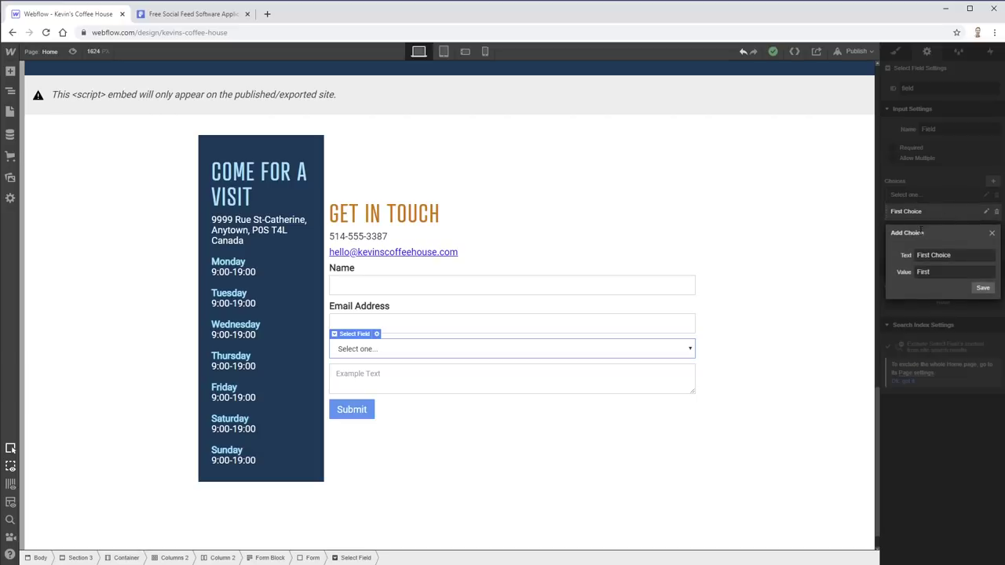
click(980, 428)
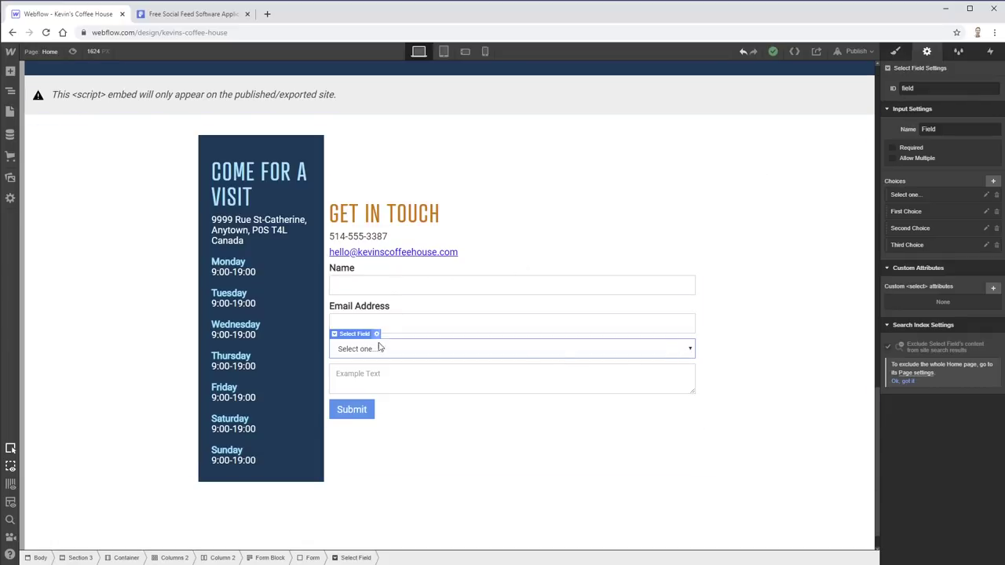
click(895, 52)
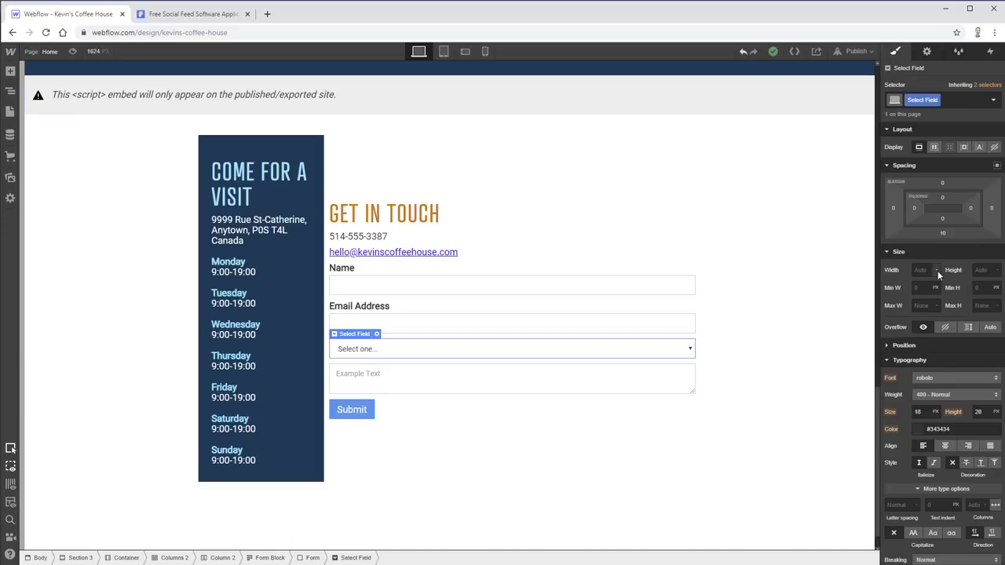
- Give the dropdown the atrament-web font and a 'Really dark blue' background
click(964, 379)
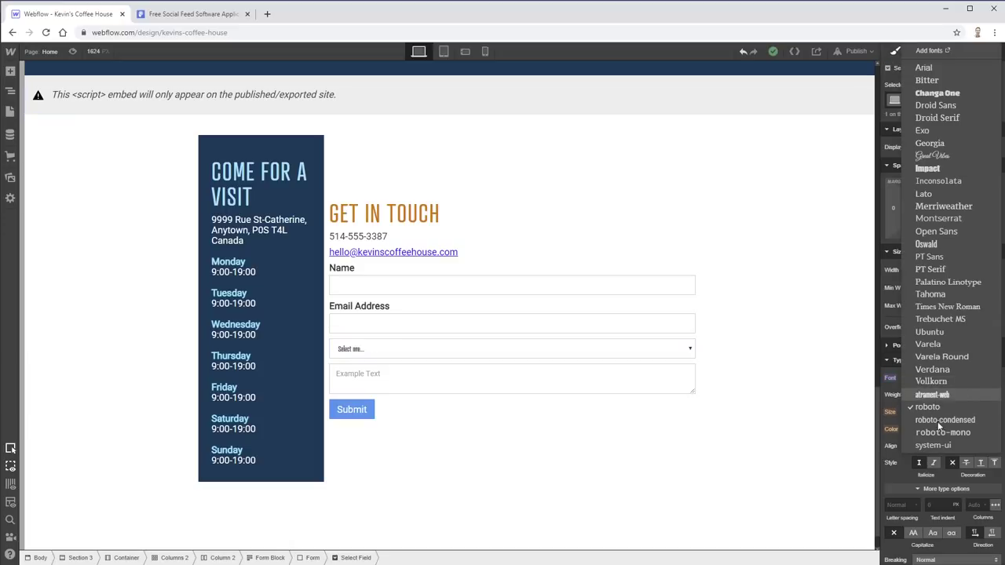
click(940, 396)
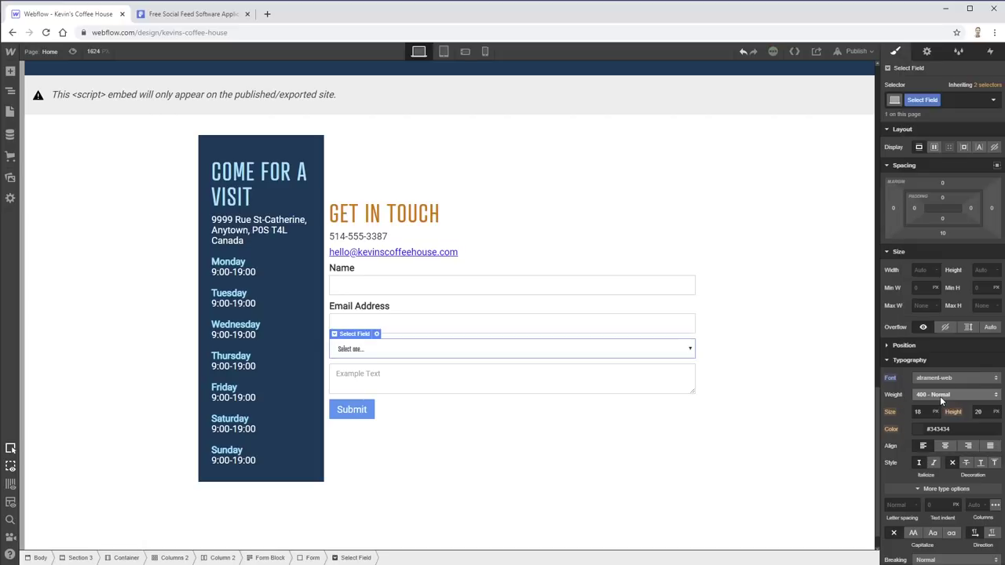
scroll(930, 348, down, 1)
scroll(930, 348, down, 5)
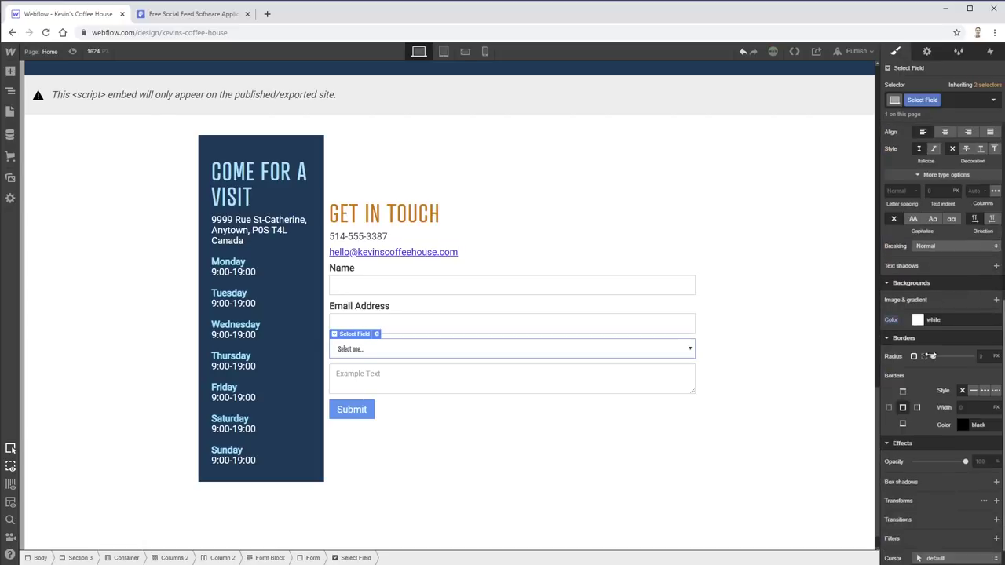
click(920, 322)
drag(895, 370, 1002, 397)
click(965, 483)
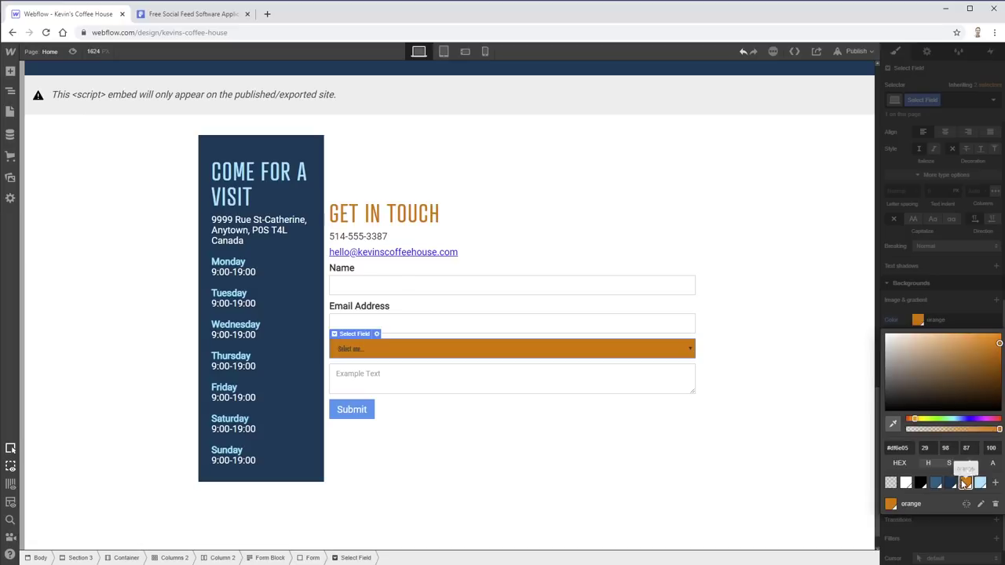
click(950, 483)
click(905, 312)
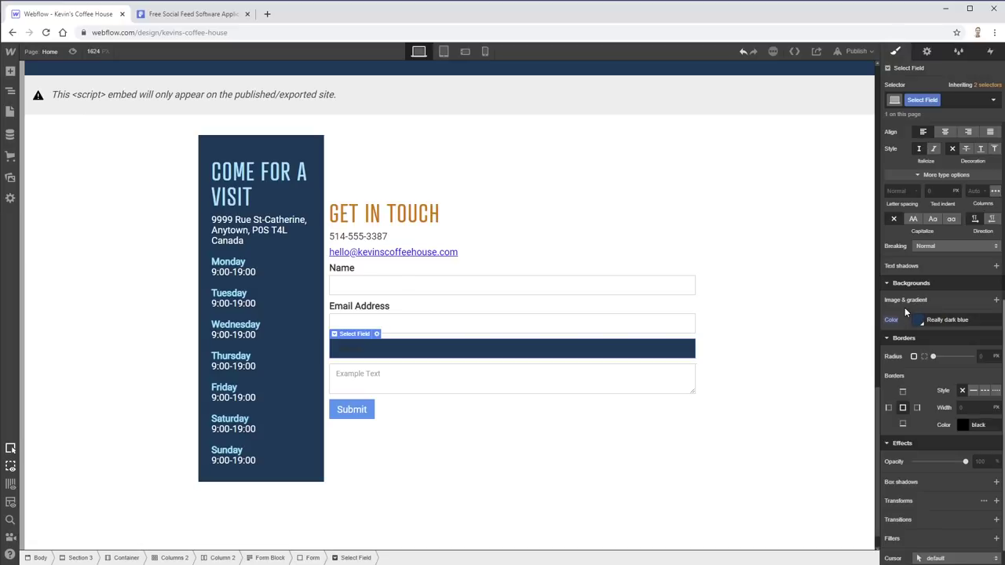
- Make the dropdown's text colour white
scroll(925, 304, up, 3)
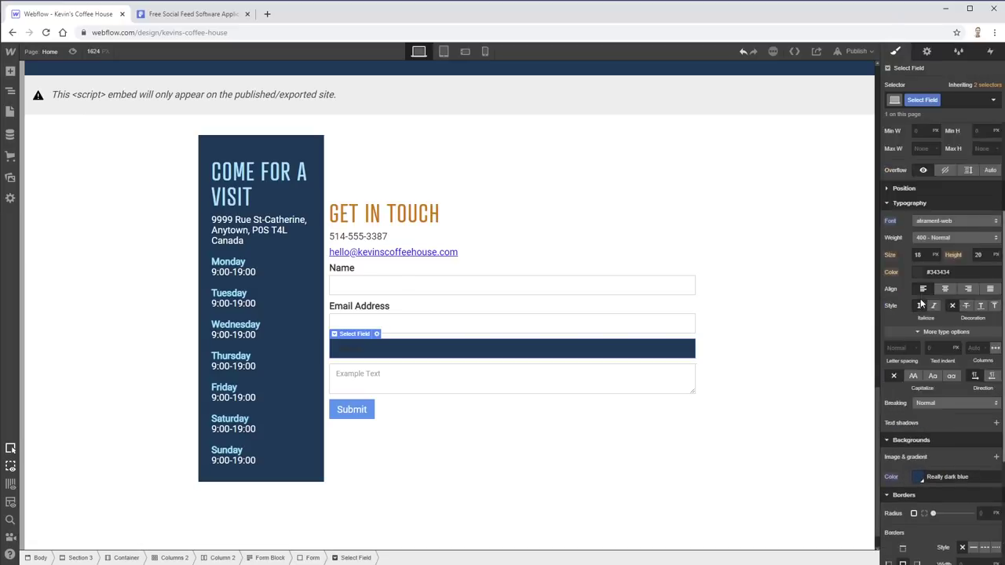
click(921, 324)
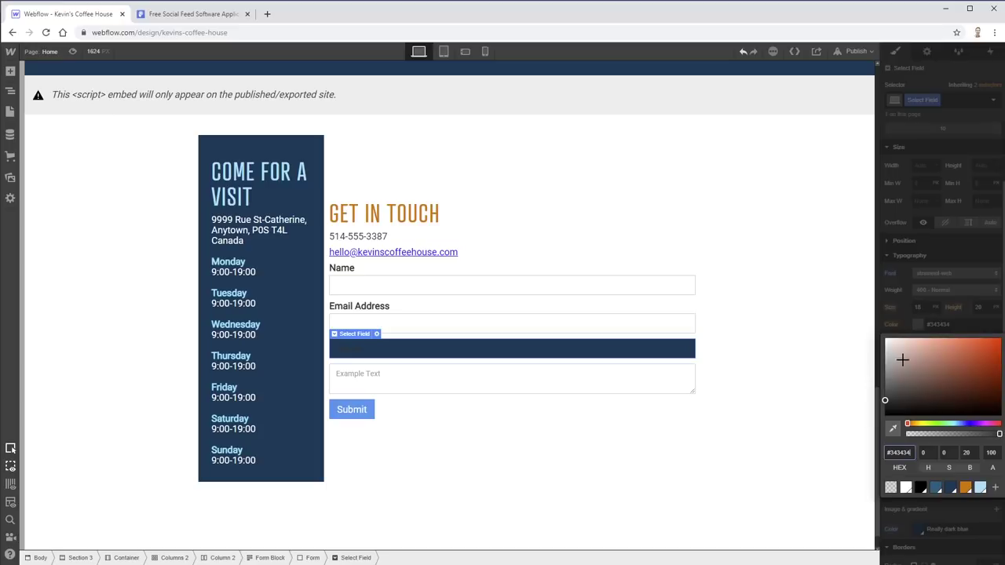
click(905, 487)
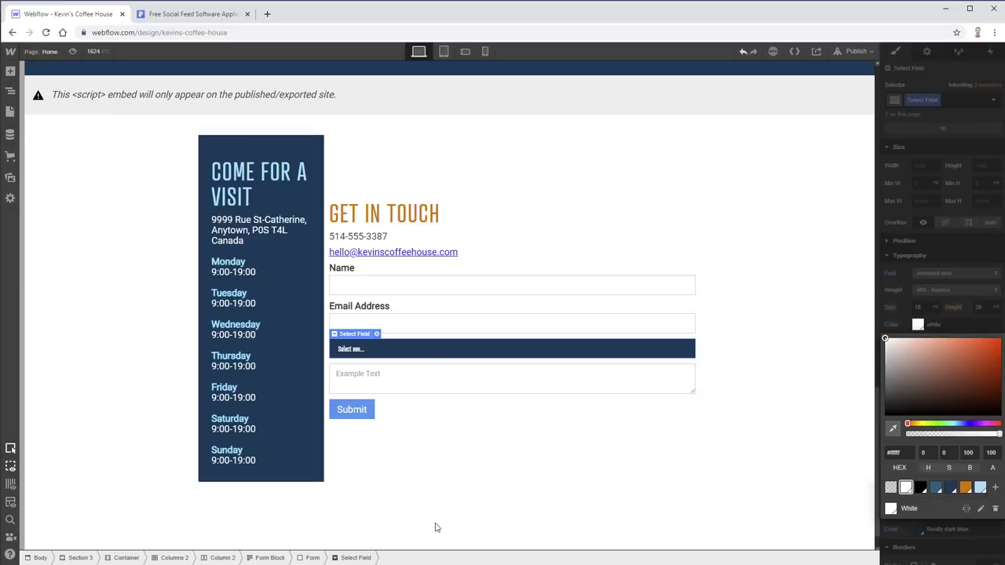
click(689, 390)
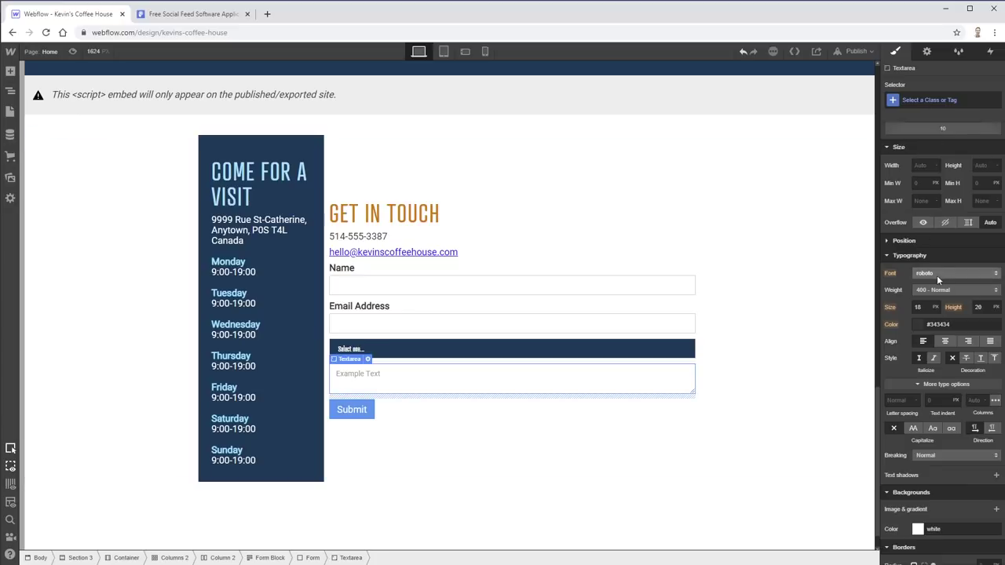
- Set the message text area's height to 500 px, up from 300 px
scroll(937, 275, up, 2)
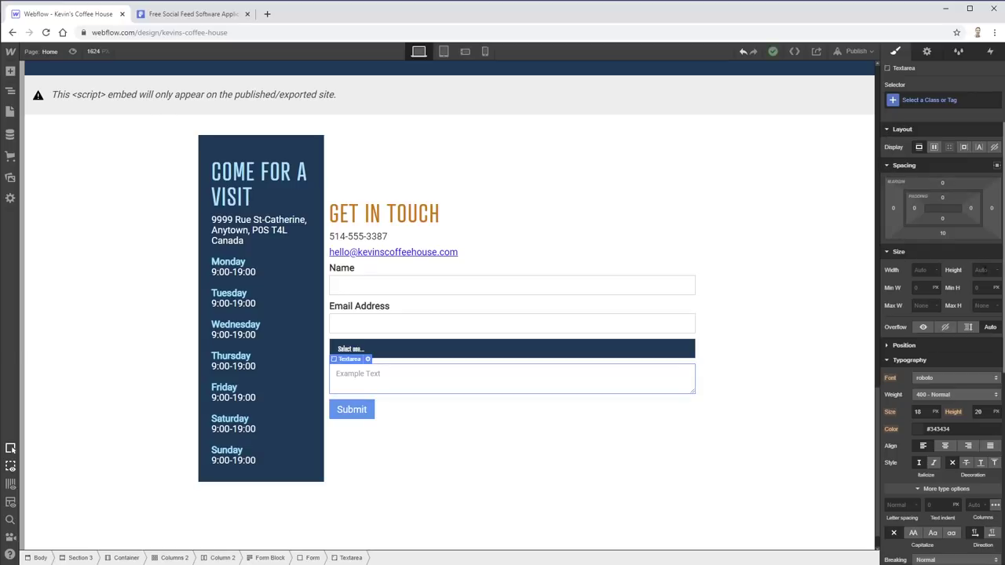
click(986, 269)
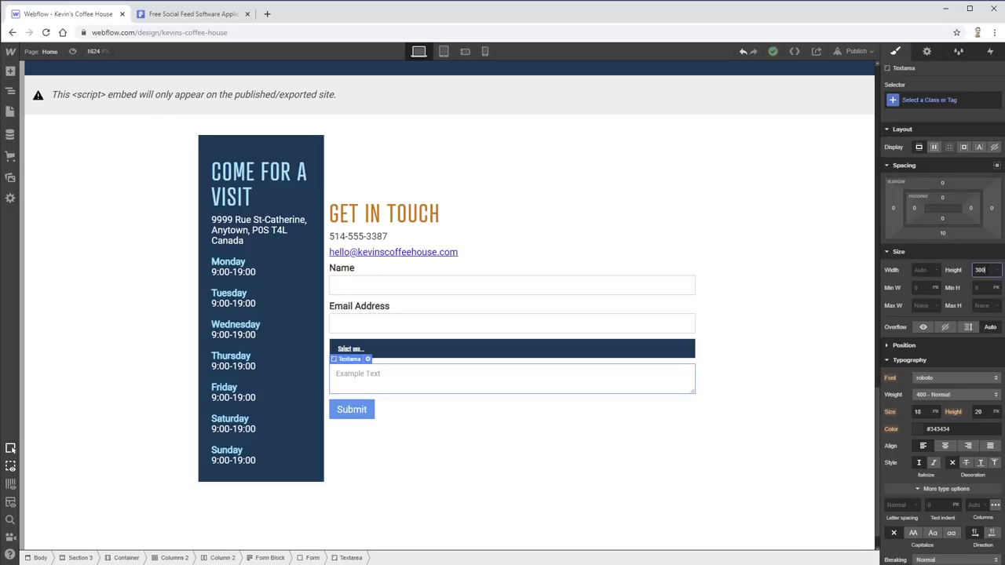
key(Tab)
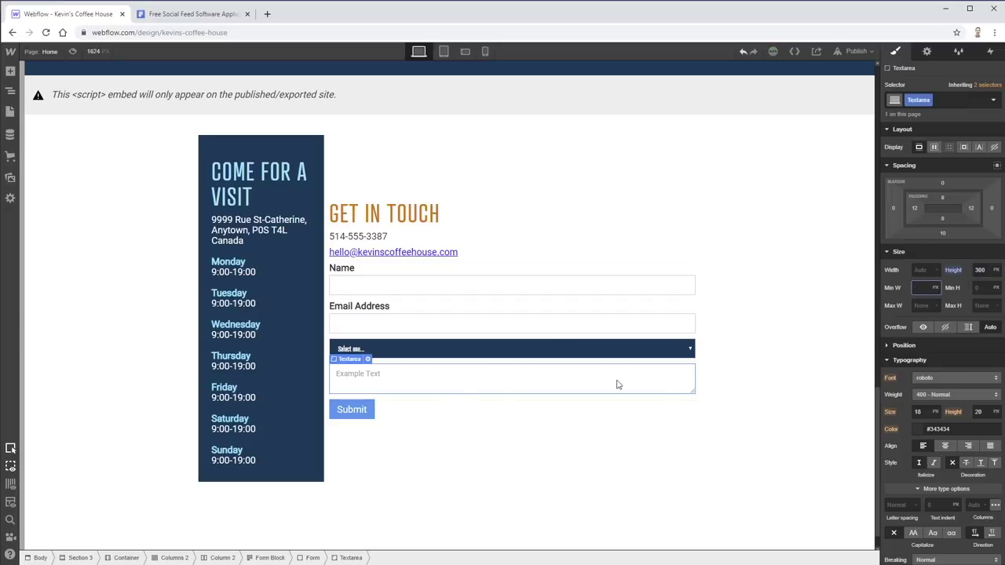
drag(692, 393, 697, 417)
key(shift+Tab)
key(Return)
click(377, 481)
click(359, 388)
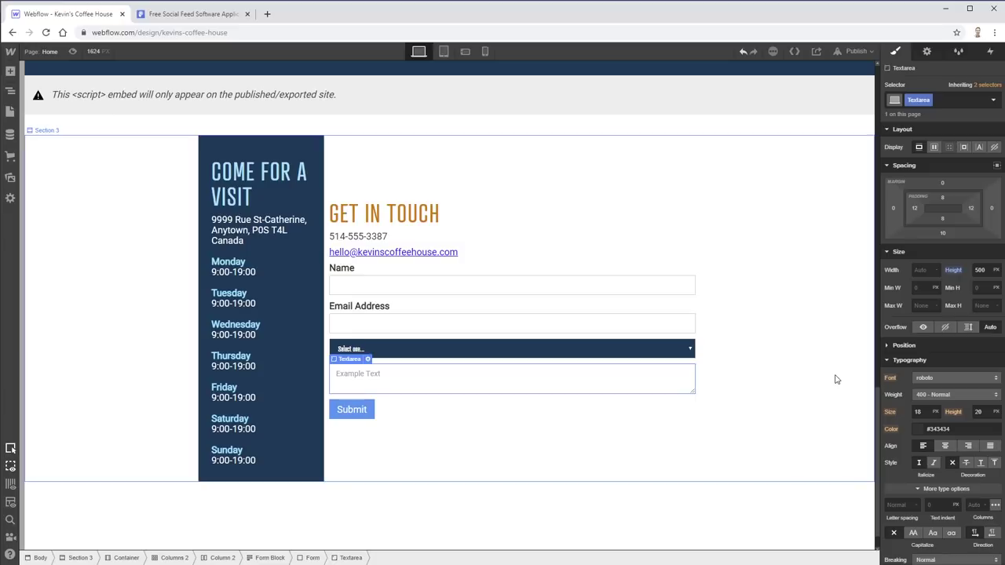
click(438, 285)
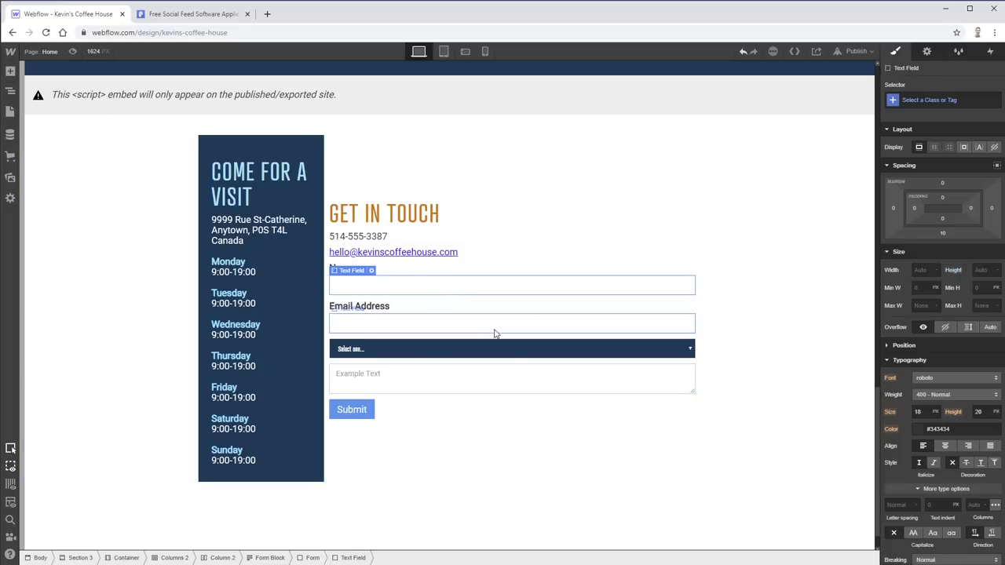
- Give the Submit button an orange background
click(532, 385)
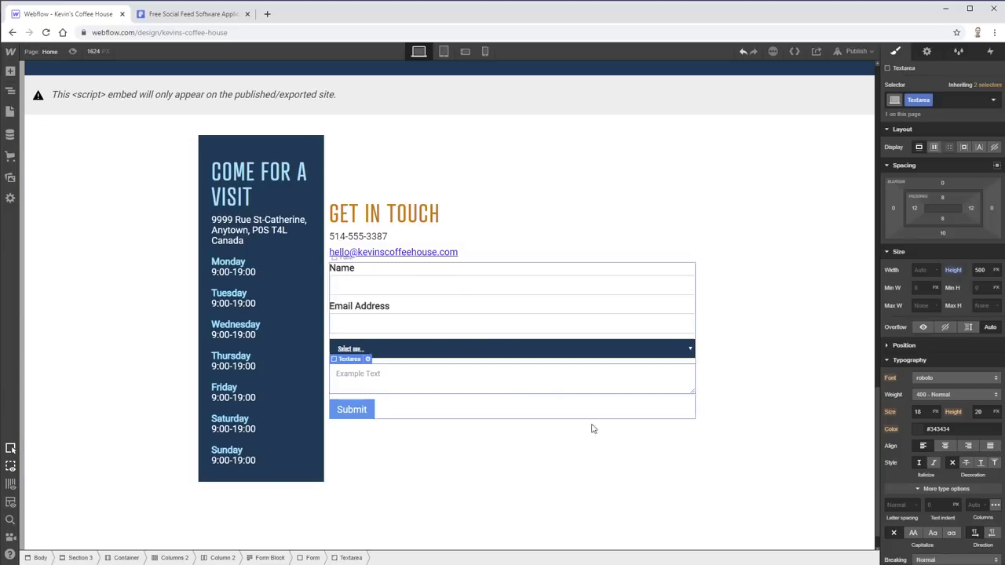
click(366, 416)
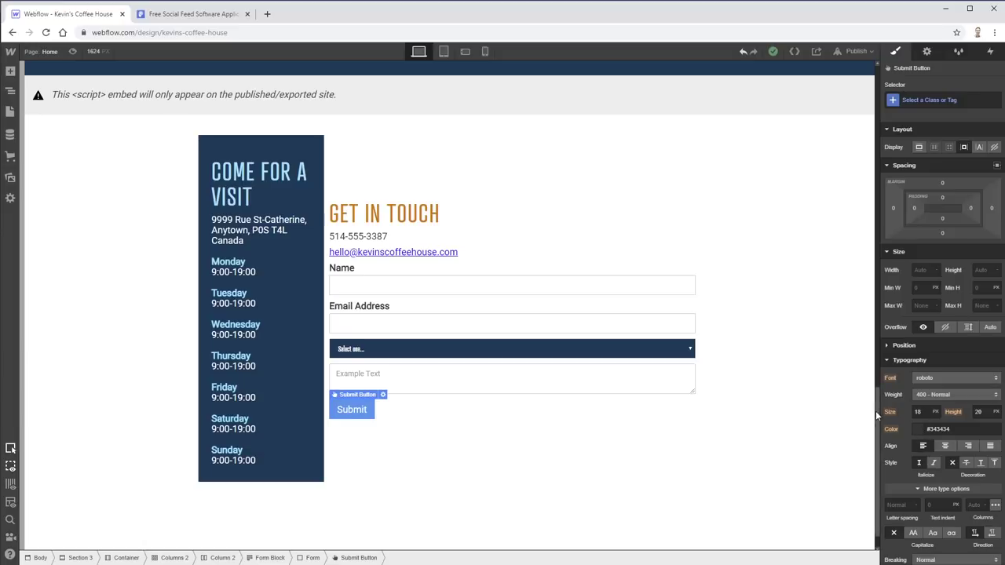
scroll(905, 375, down, 3)
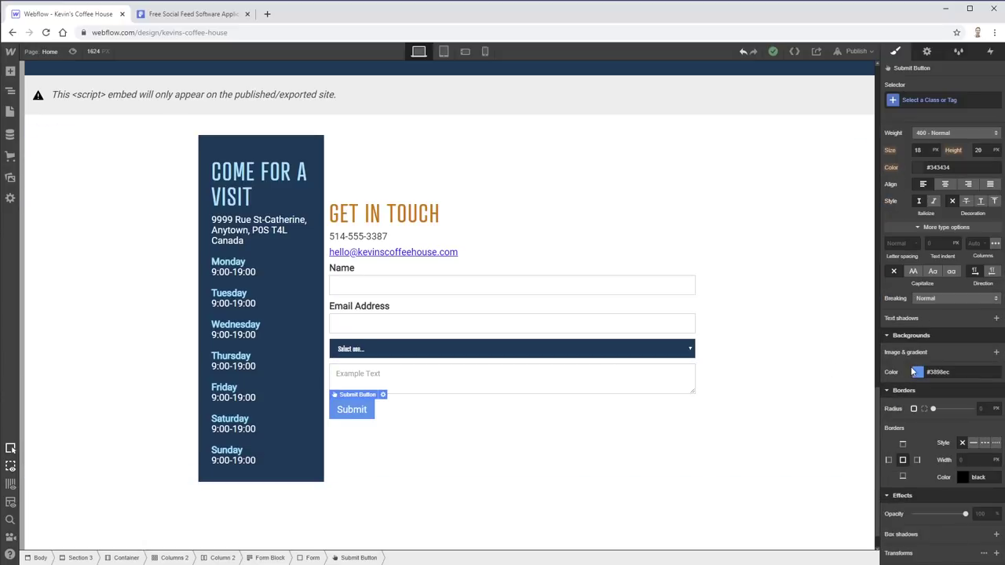
click(919, 376)
click(968, 532)
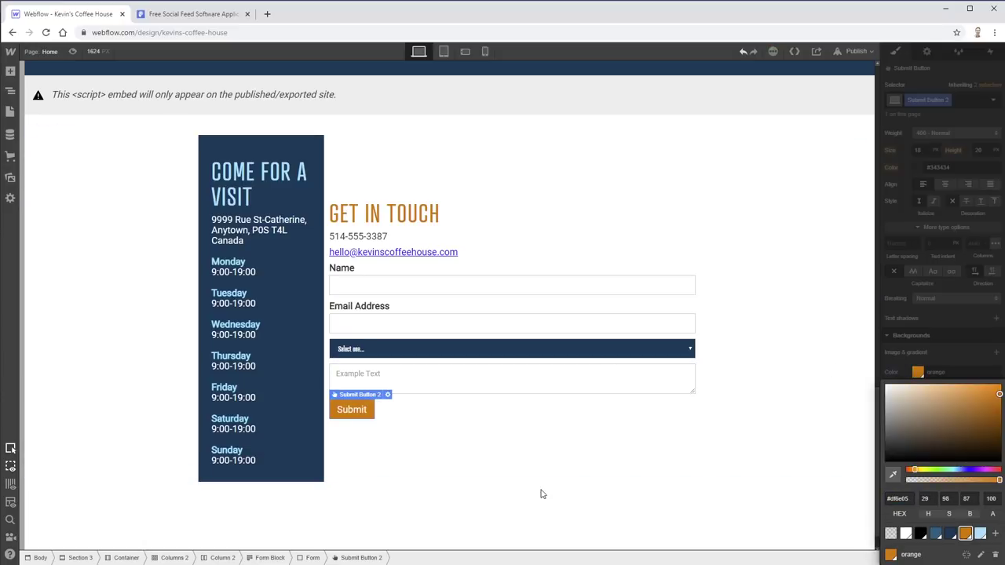
click(809, 345)
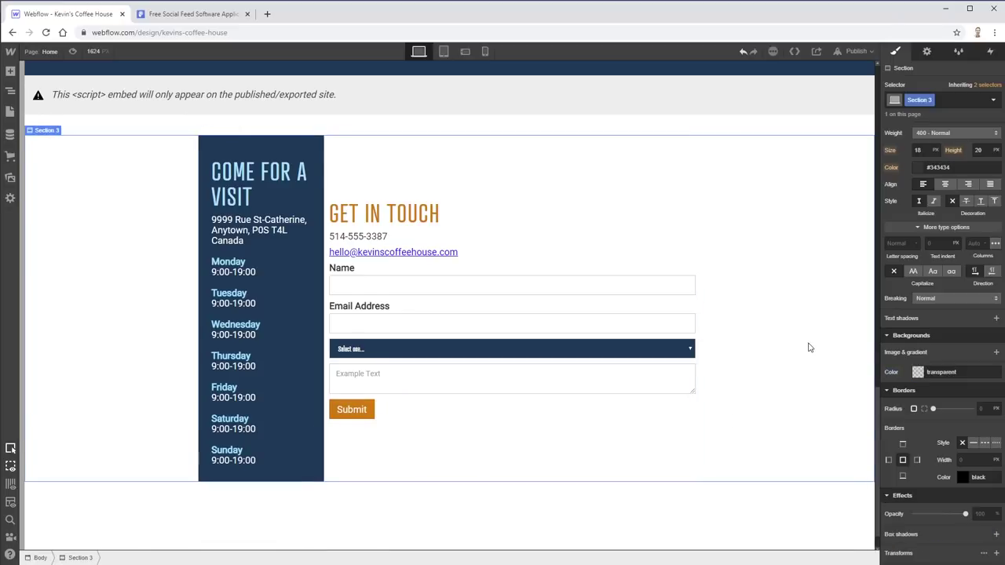
- Widen the Get in Touch column's left and right padding to 80 px
scroll(809, 348, down, 1)
scroll(810, 348, up, 1)
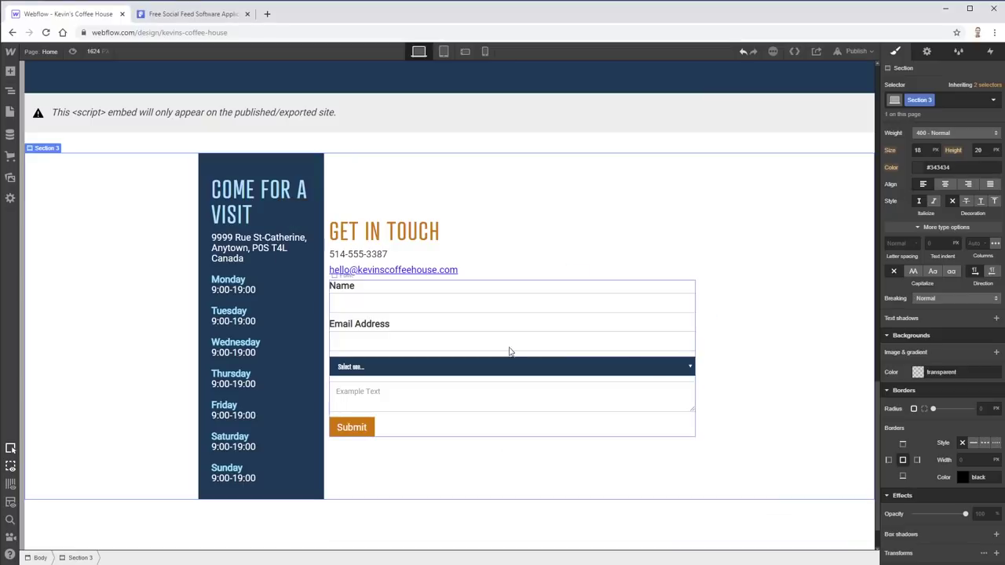
click(395, 214)
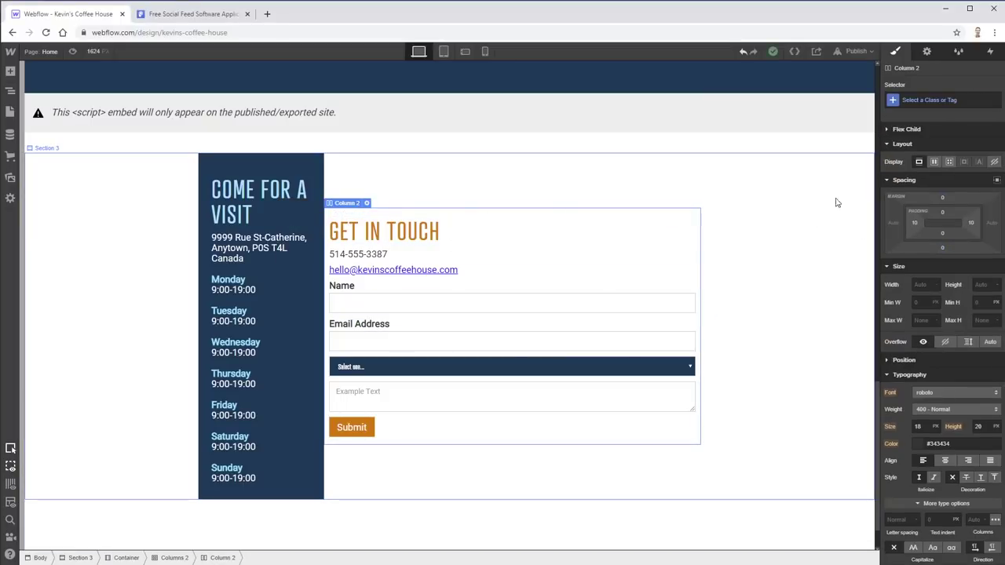
mouse_move(971, 223)
mouse_down()
mouse_move(1004, 224)
mouse_move(933, 223)
mouse_up()
drag(931, 223, 938, 223)
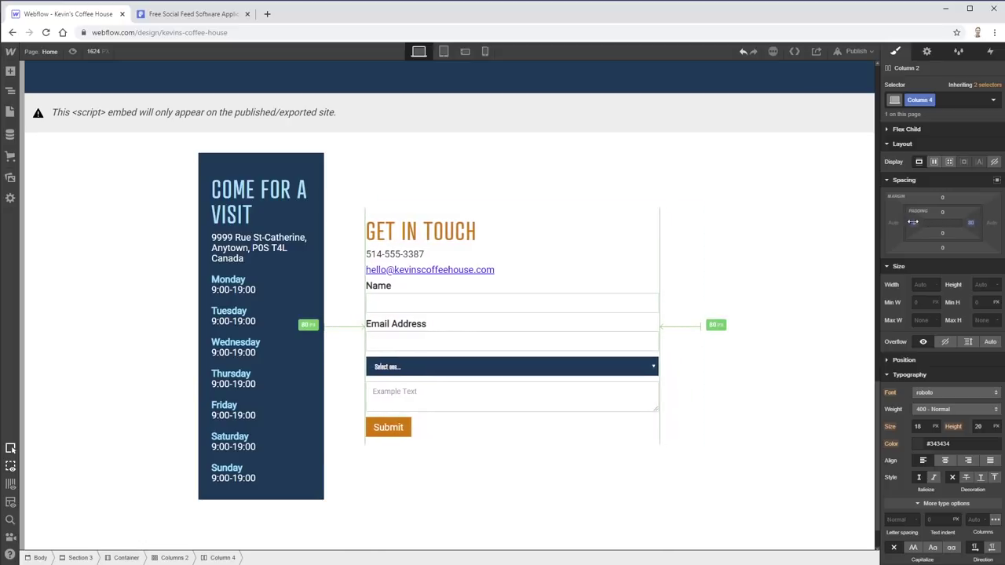
click(791, 274)
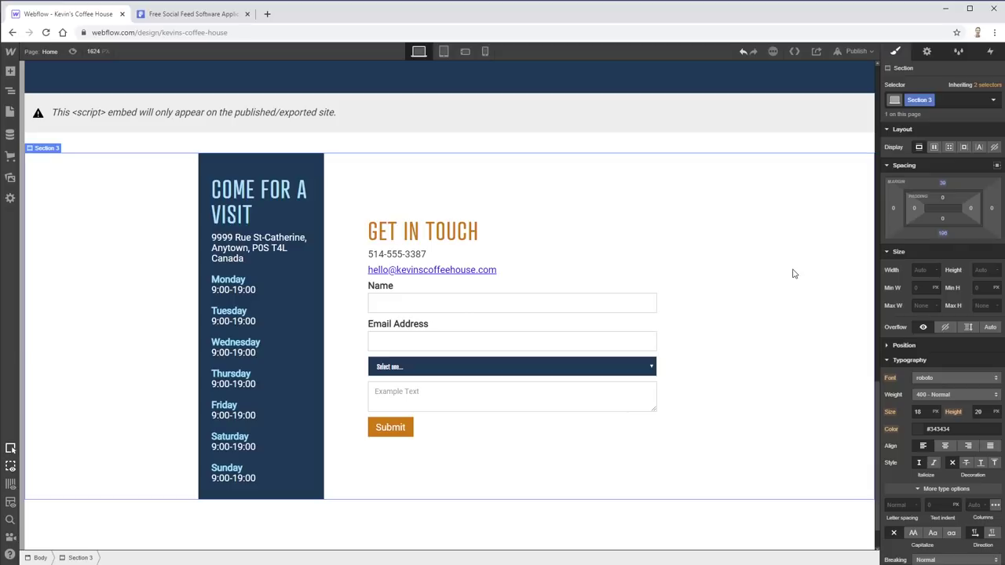
scroll(794, 274, up, 20)
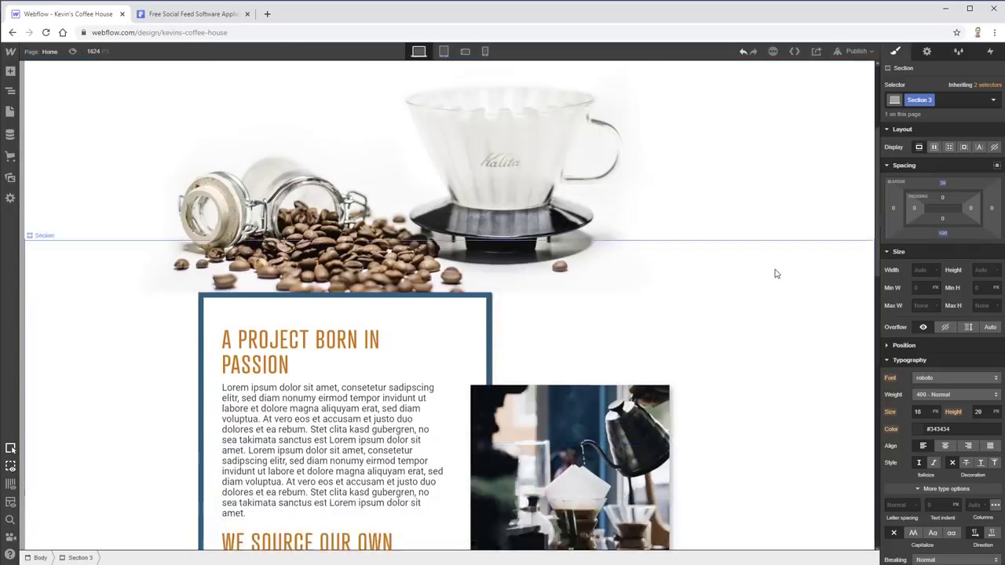
- Publish to kevins-coffee-house.webflow.io and open the live site in a new tab
scroll(775, 300, down, 10)
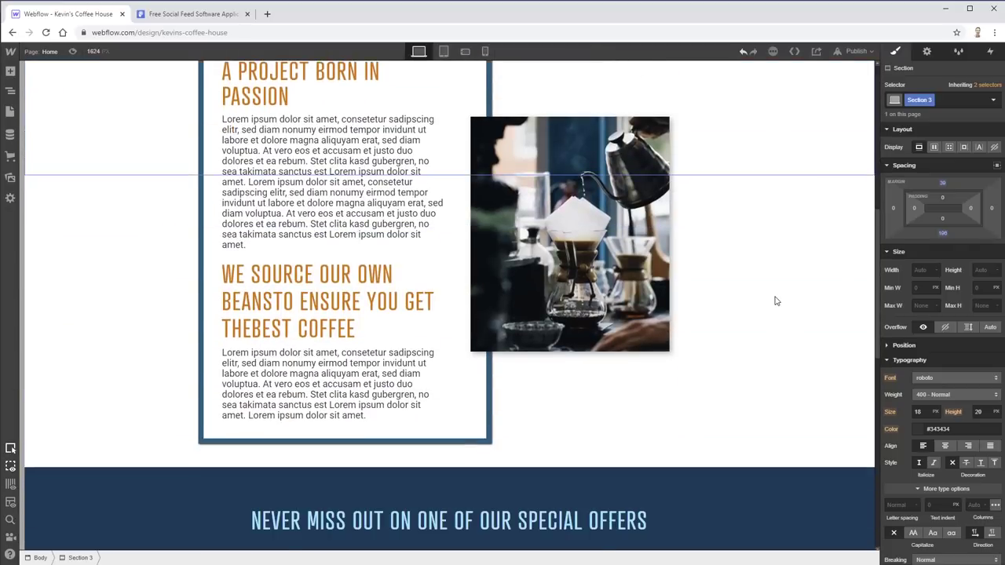
click(369, 157)
scroll(348, 341, up, 4)
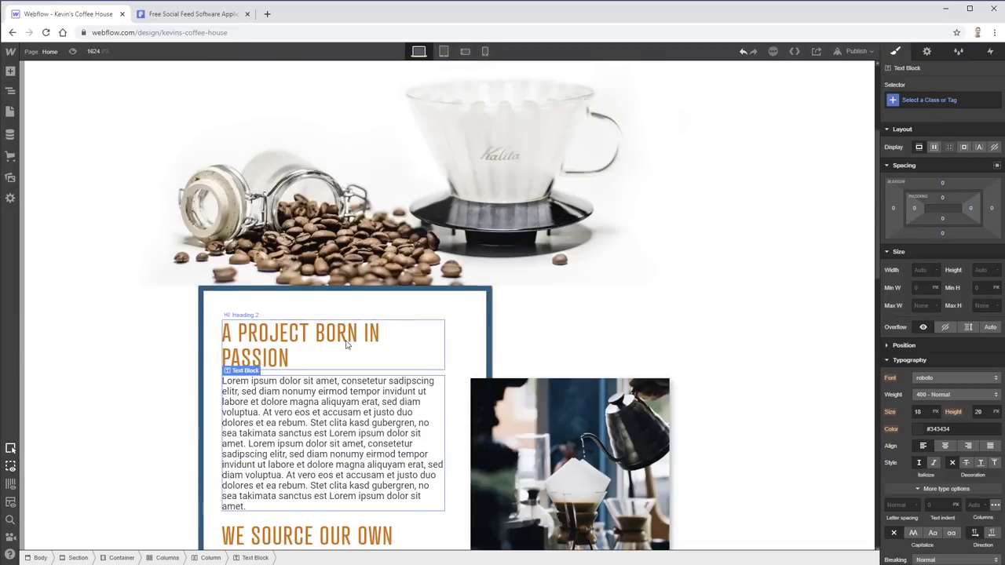
scroll(348, 348, down, 5)
scroll(666, 379, down, 3)
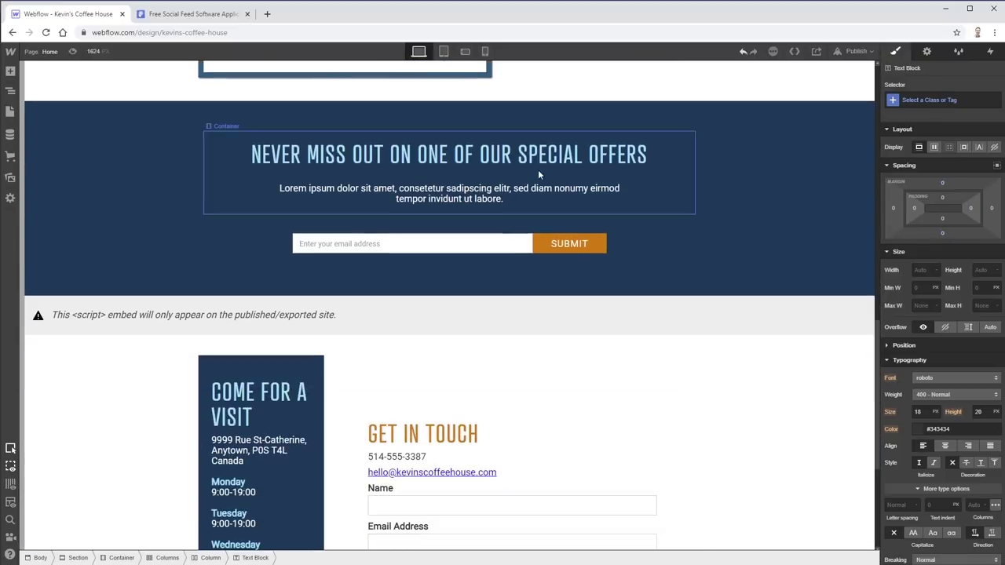
scroll(501, 336, down, 4)
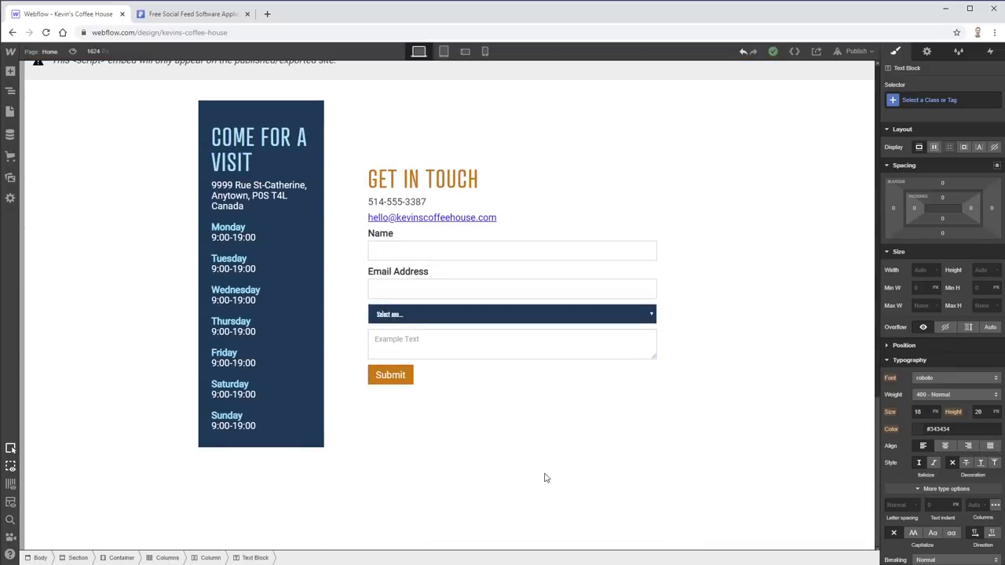
scroll(778, 456, up, 5)
scroll(789, 451, up, 10)
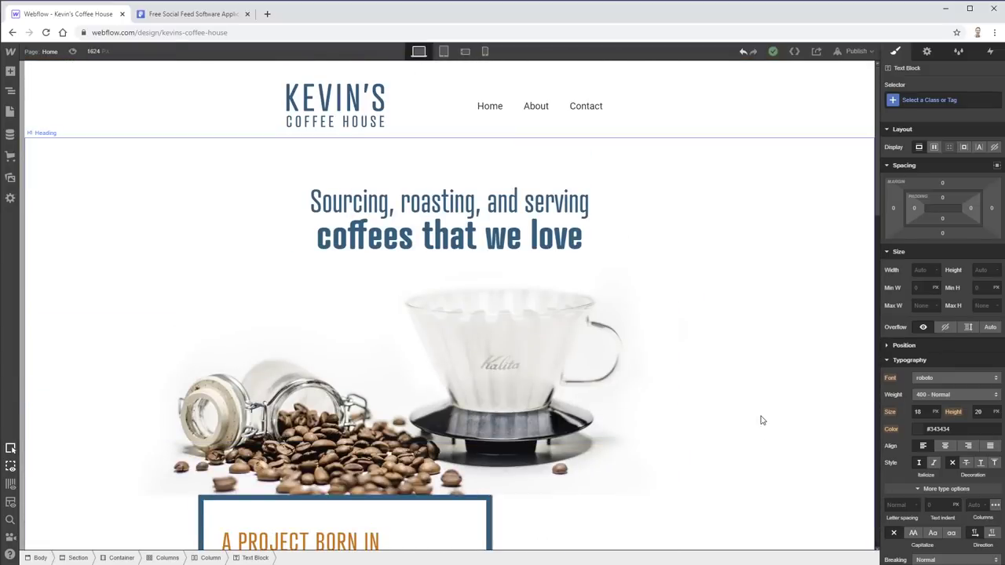
click(857, 51)
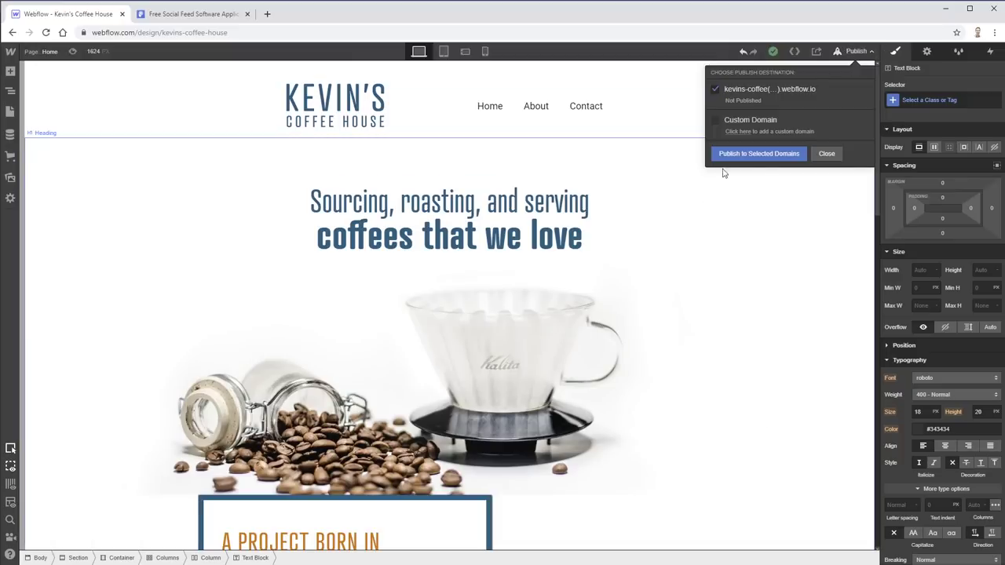
click(753, 155)
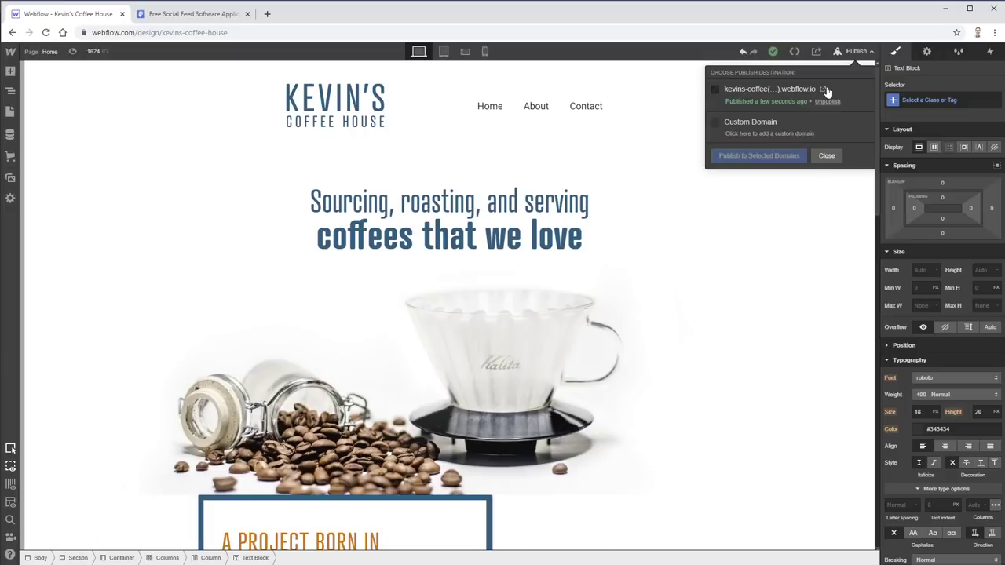
click(823, 90)
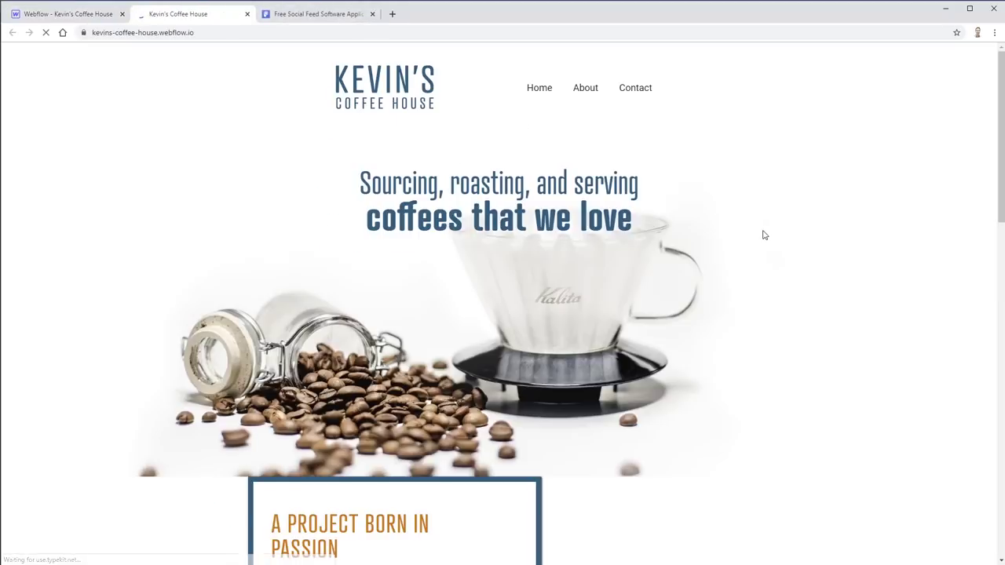
- Scroll the live site to the contact form and choose First Choice in its Select one... dropdown
drag(995, 138, 978, 399)
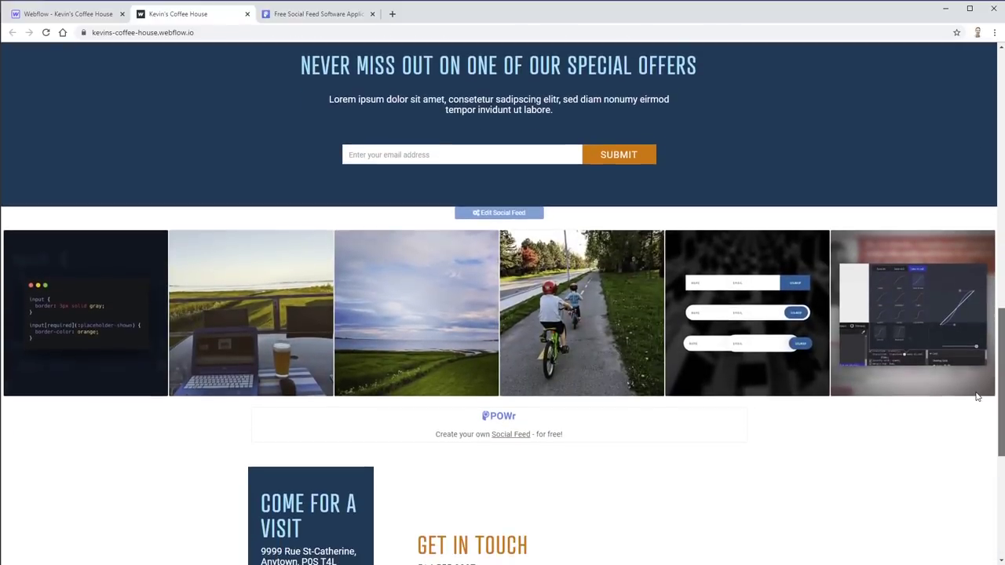
mouse_move(496, 217)
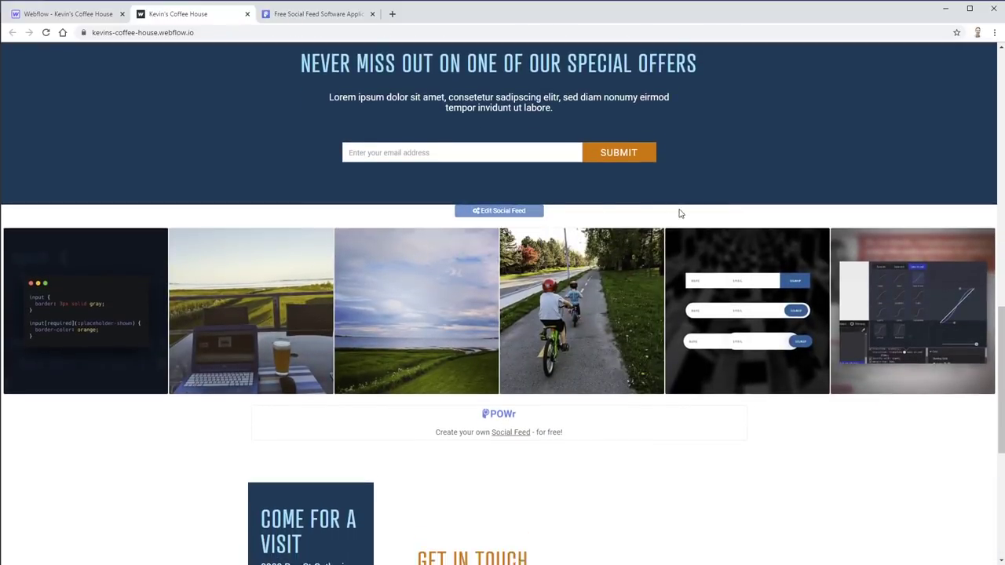
scroll(538, 361, down, 1)
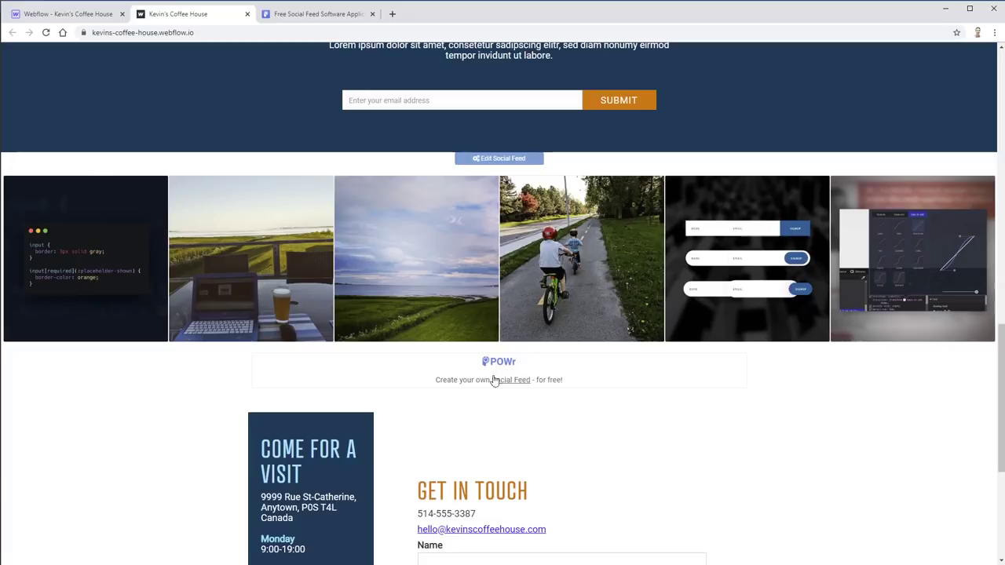
scroll(846, 373, down, 3)
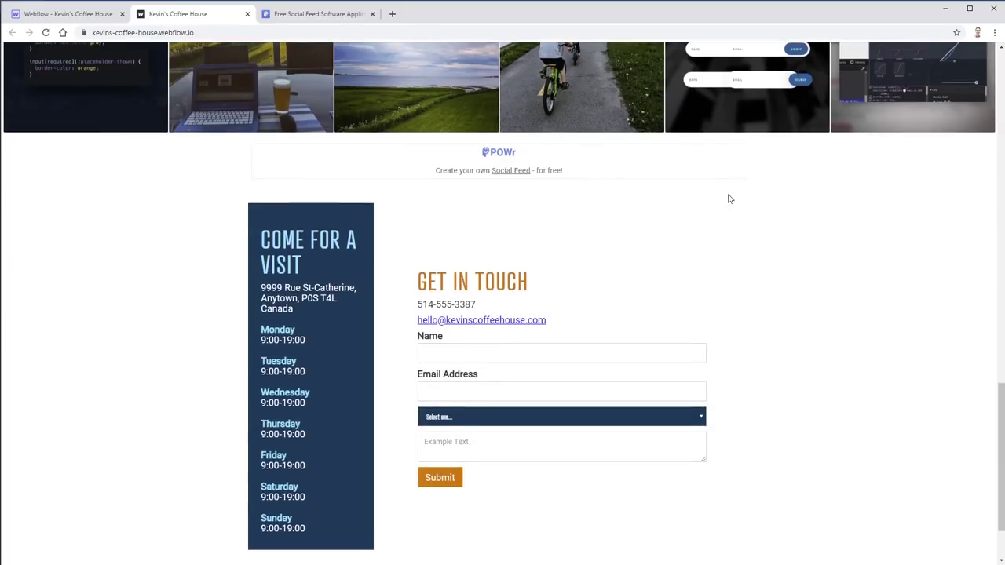
scroll(682, 250, down, 1)
click(691, 329)
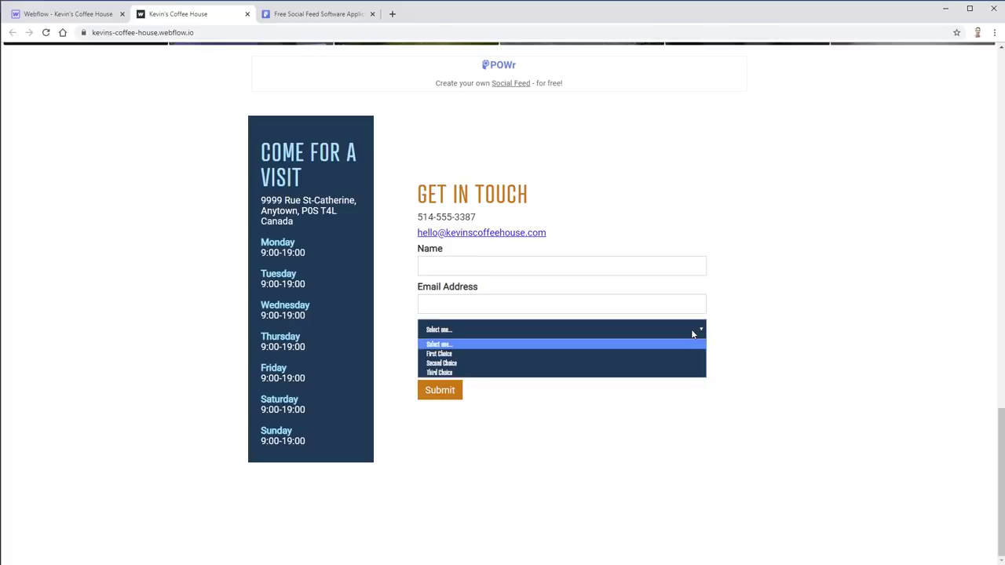
click(472, 354)
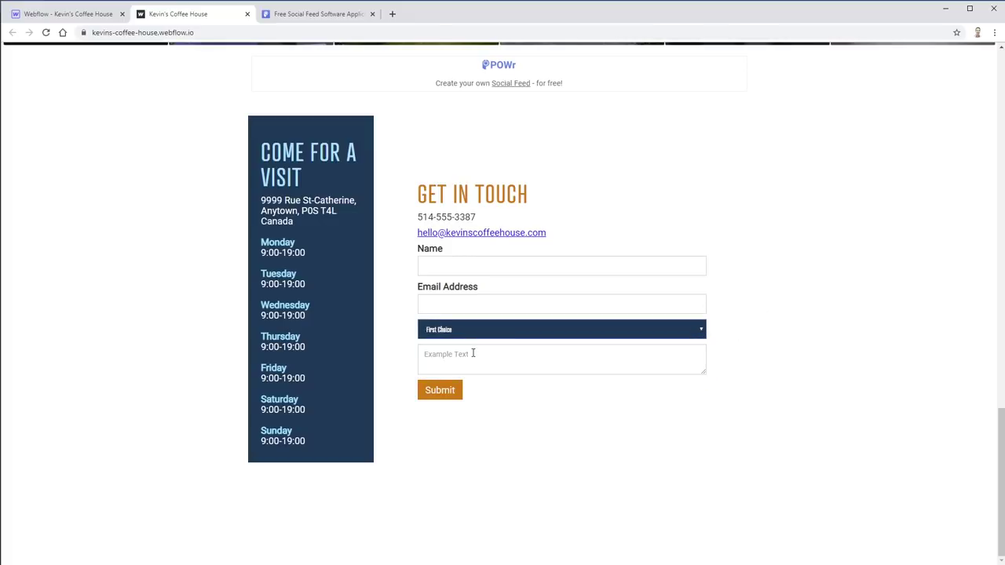
click(550, 329)
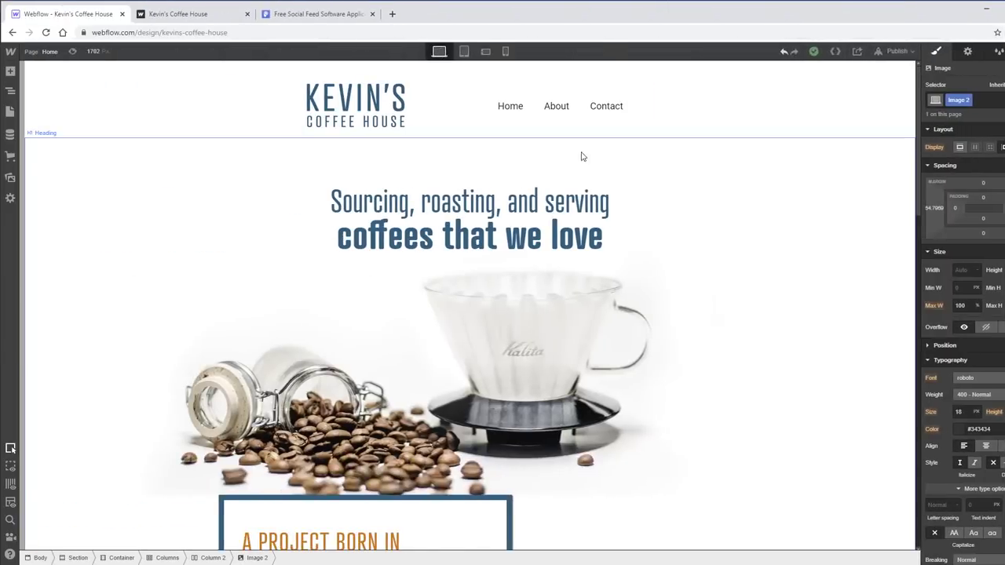
scroll(581, 155, down, 7)
scroll(274, 210, up, 2)
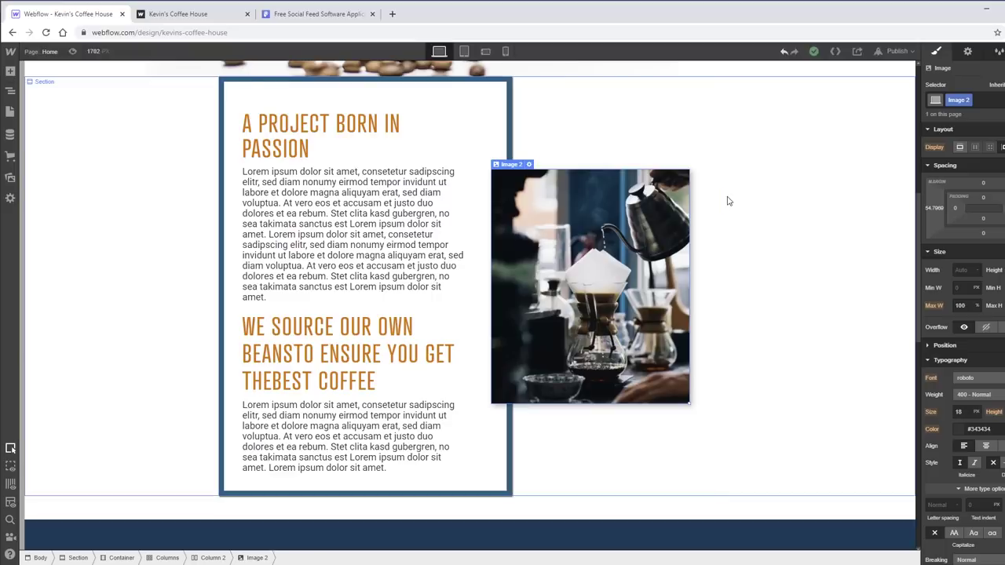
scroll(673, 209, up, 3)
scroll(585, 191, down, 4)
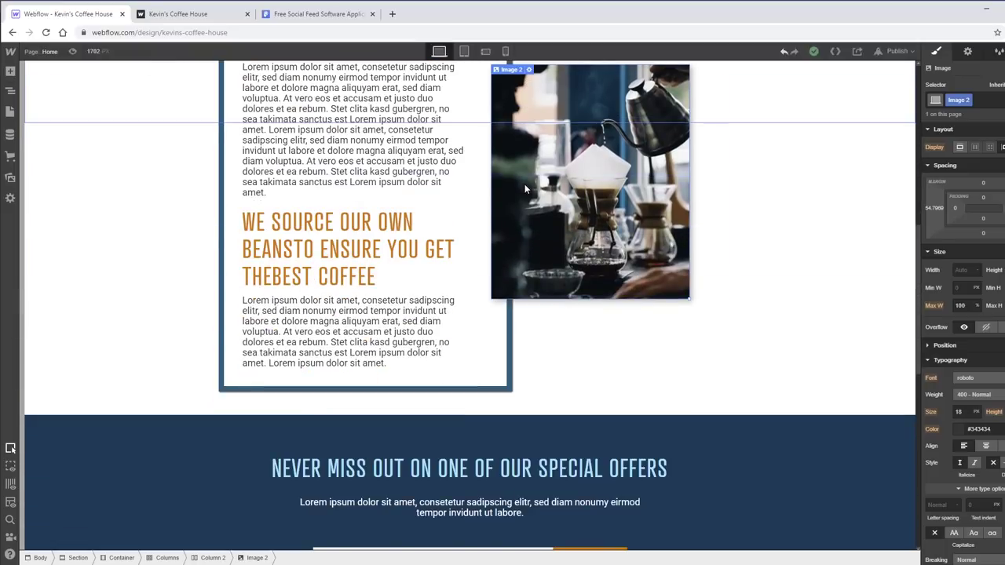
scroll(525, 184, up, 3)
click(464, 51)
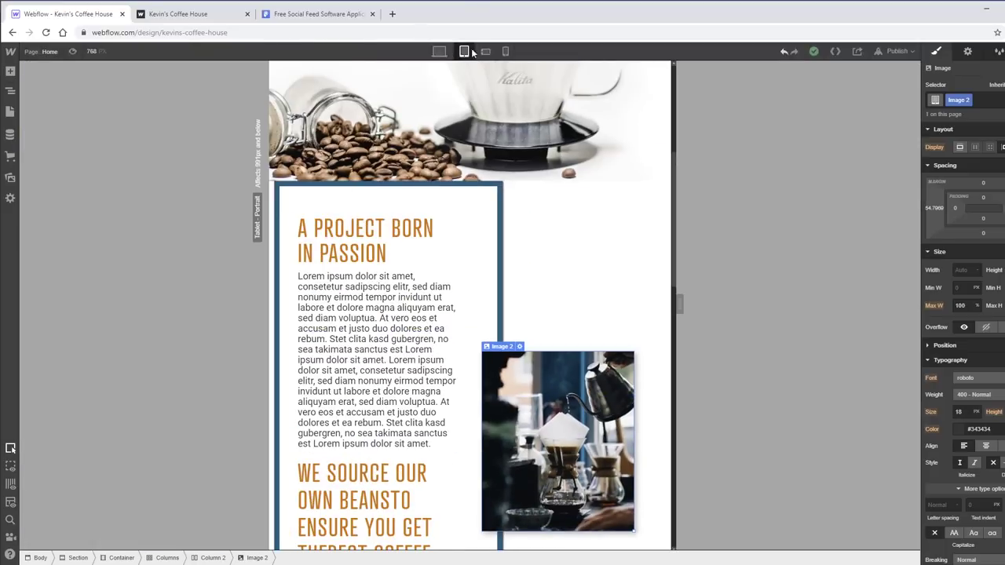
click(486, 51)
scroll(574, 265, down, 5)
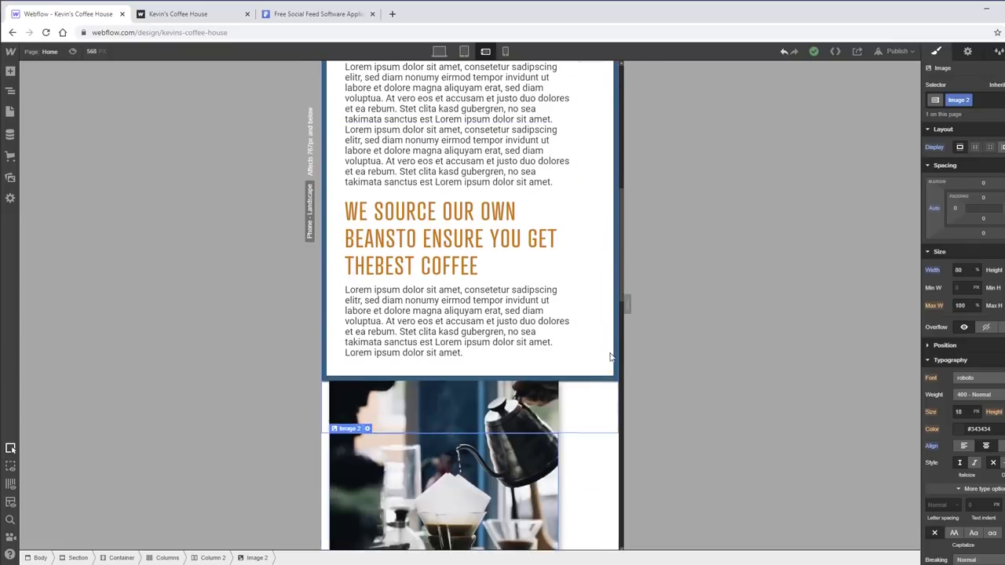
scroll(520, 318, up, 1)
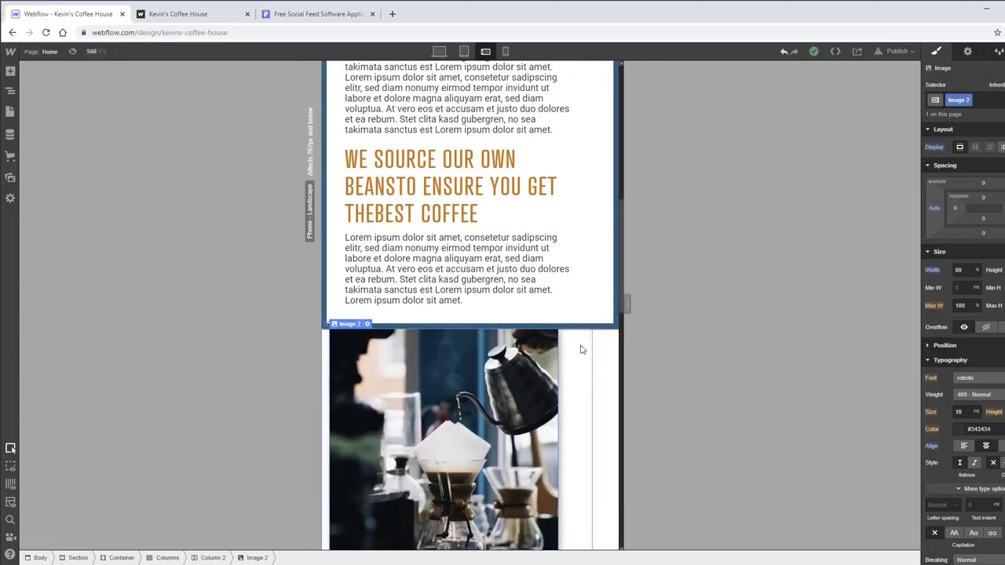
click(608, 389)
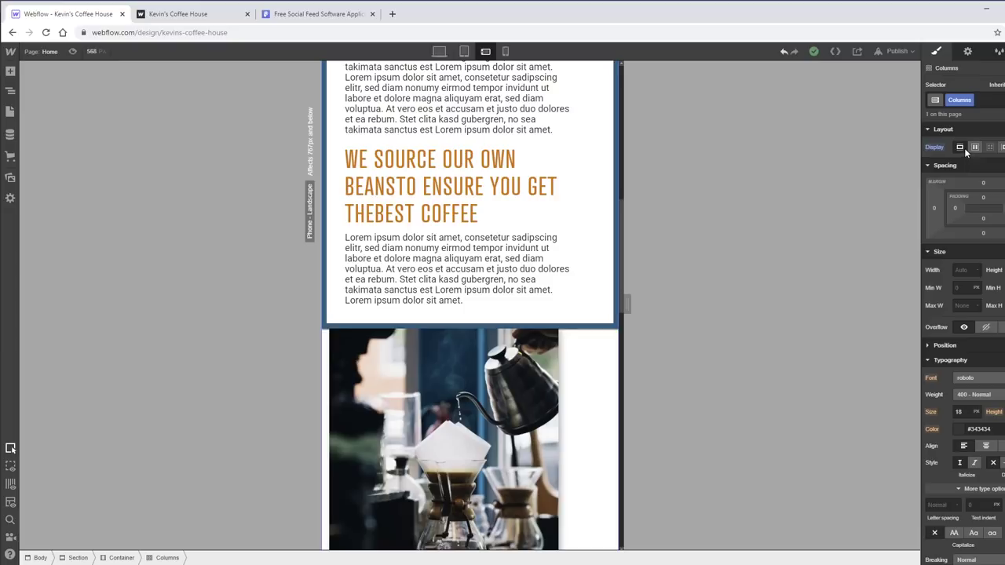
click(464, 51)
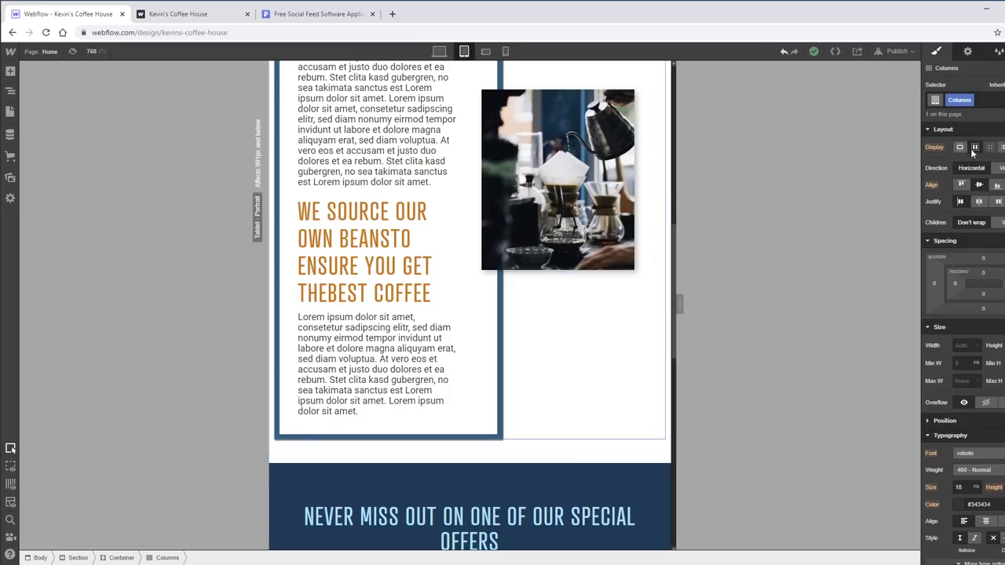
click(485, 51)
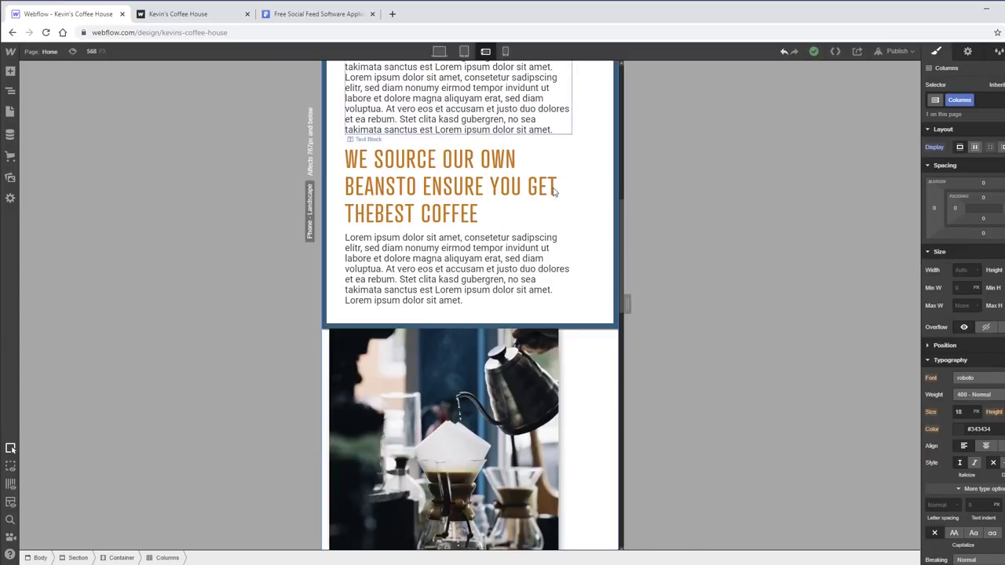
drag(637, 300, 672, 304)
click(439, 51)
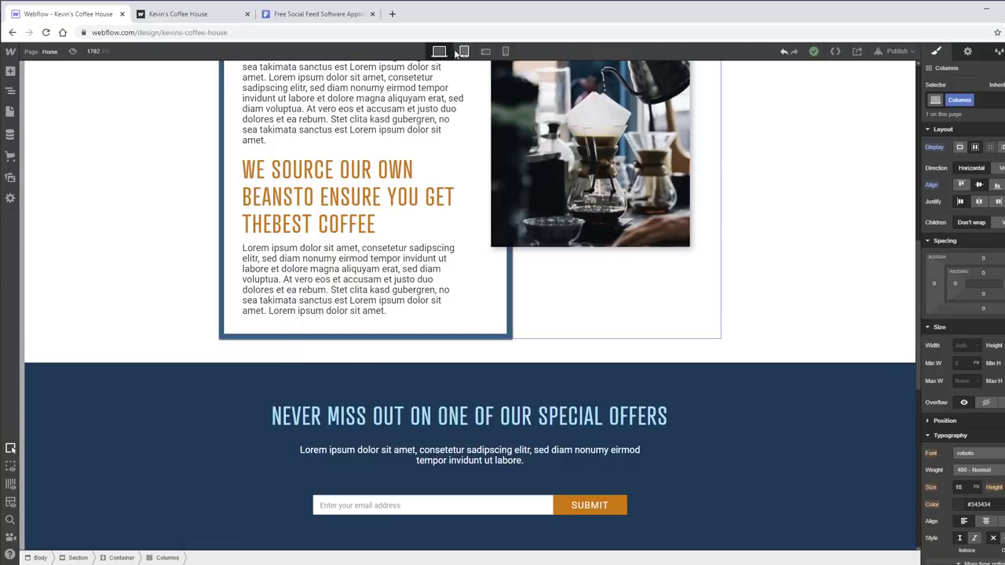
click(464, 51)
click(506, 51)
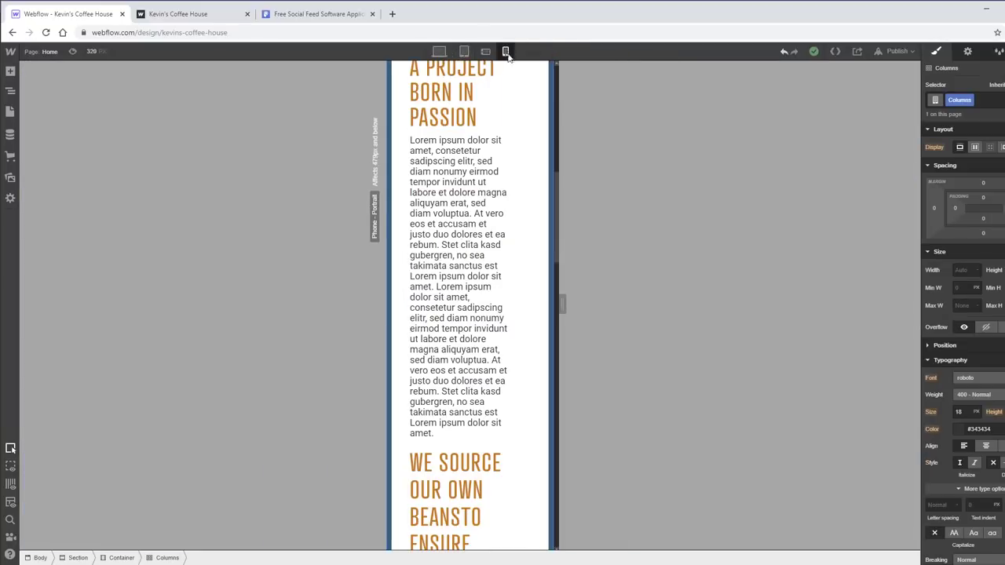
click(487, 51)
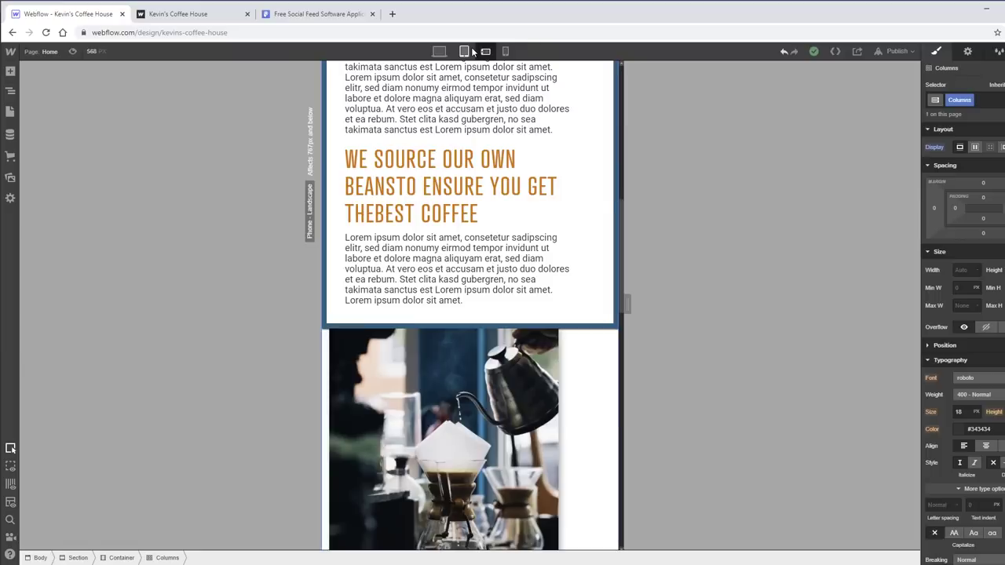
click(465, 51)
click(505, 51)
click(487, 51)
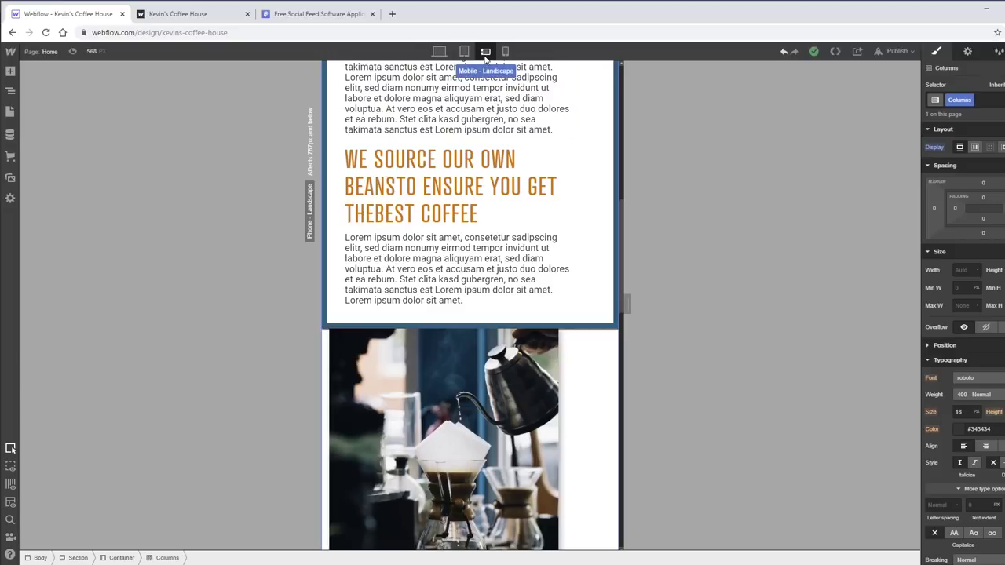
scroll(565, 243, down, 8)
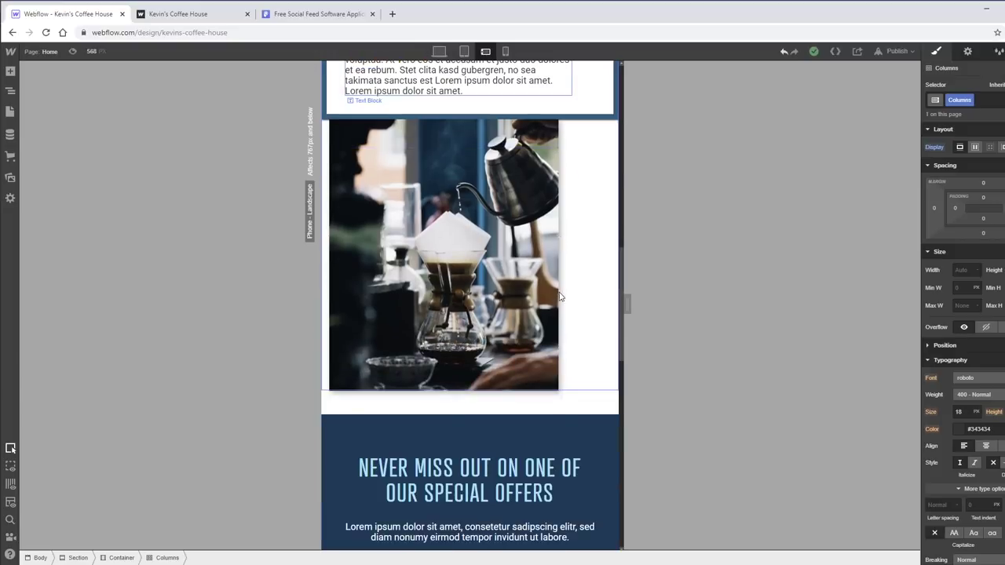
scroll(586, 299, up, 3)
scroll(585, 298, up, 5)
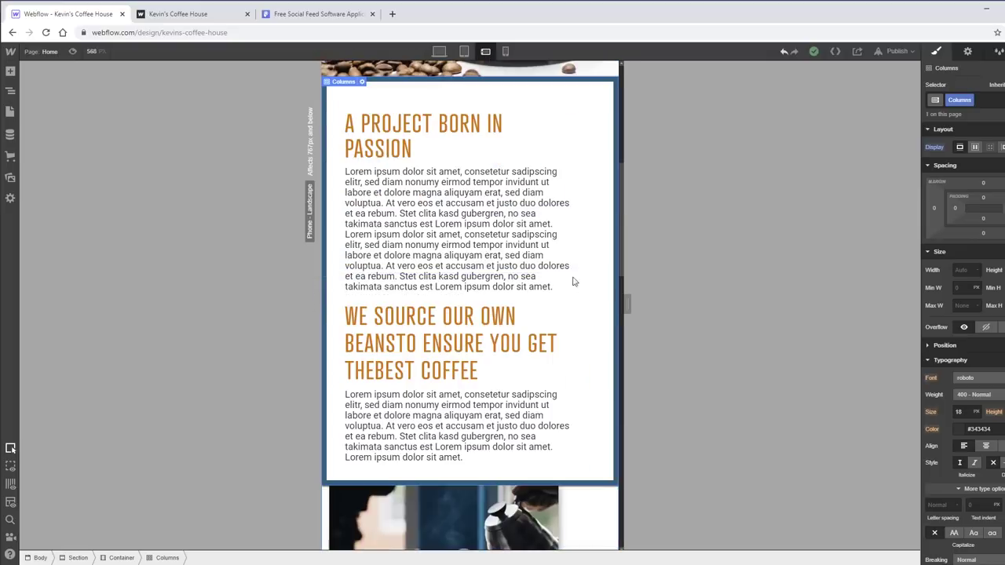
click(439, 51)
scroll(841, 242, up, 2)
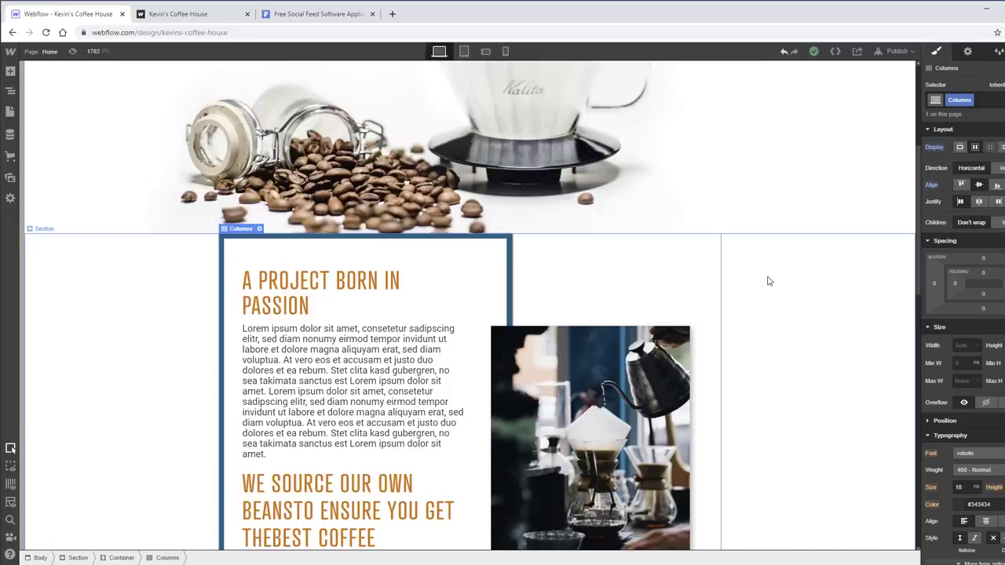
- Select the coffee-pouring Image 2 and bring up its Interactions panel with H
scroll(767, 281, down, 3)
click(687, 255)
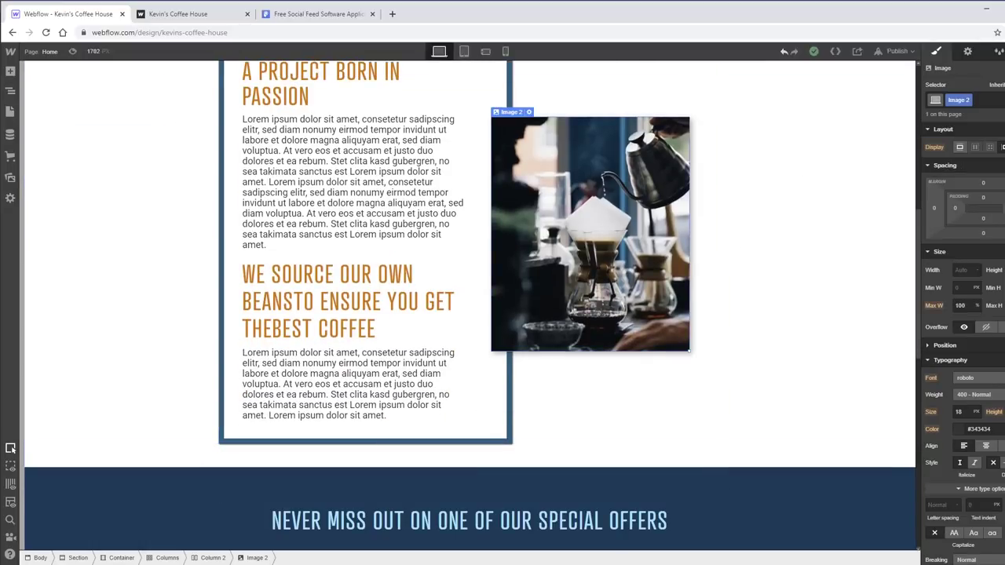
key(h)
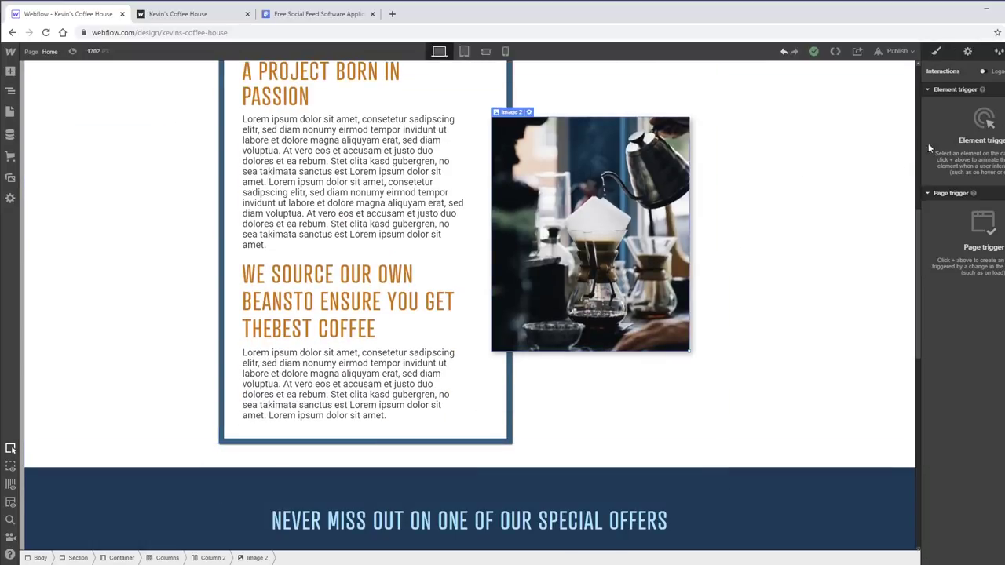
scroll(469, 298, up, 1)
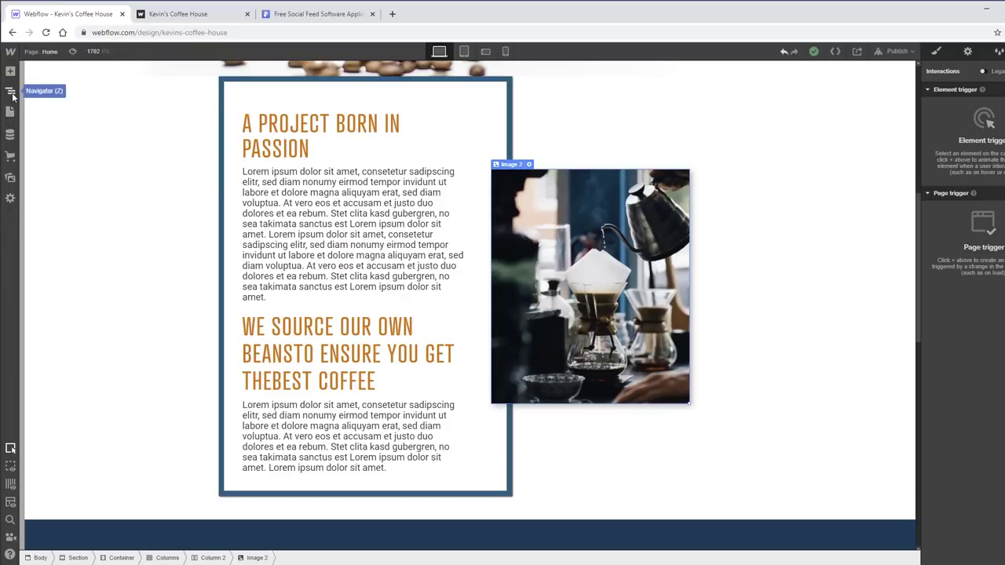
- Open the Navigator to review the element tree, then unpin and close it
click(10, 92)
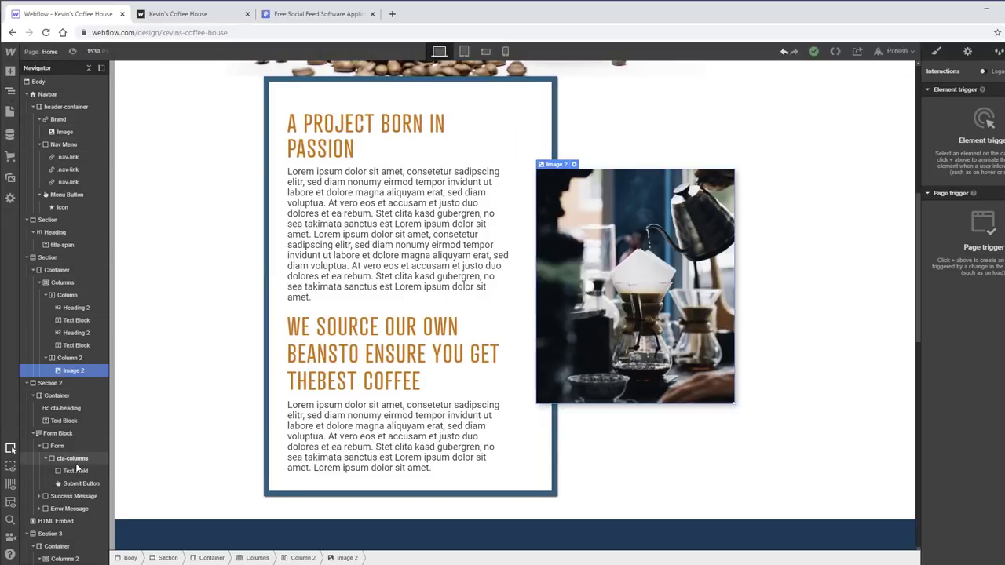
scroll(71, 392, down, 3)
scroll(70, 393, up, 3)
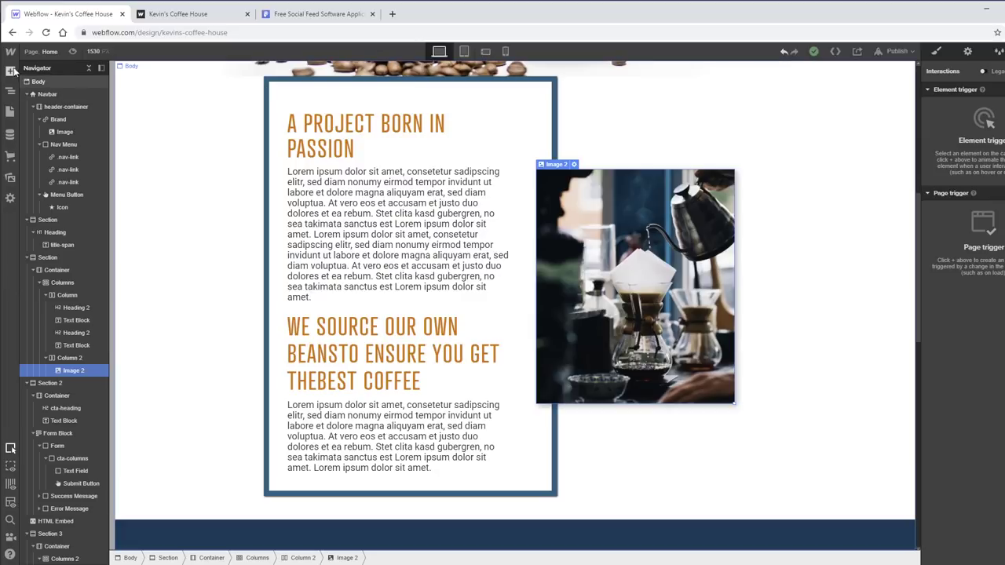
scroll(74, 157, down, 5)
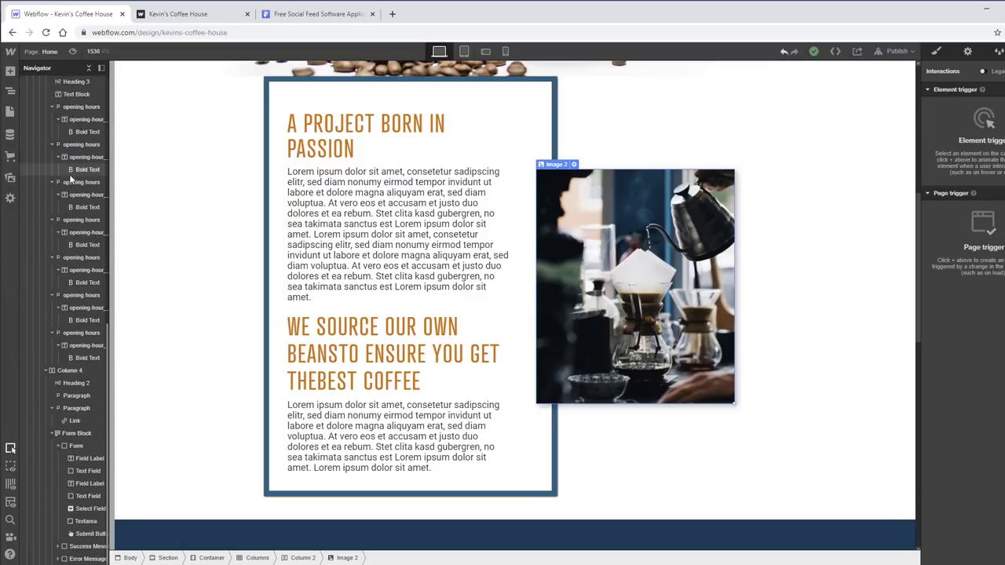
scroll(70, 186, up, 5)
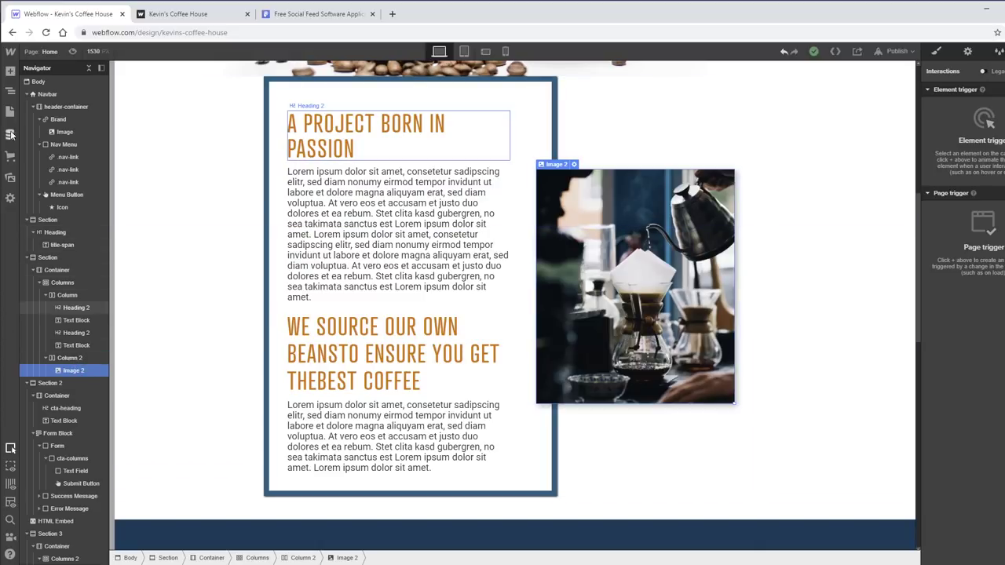
click(101, 70)
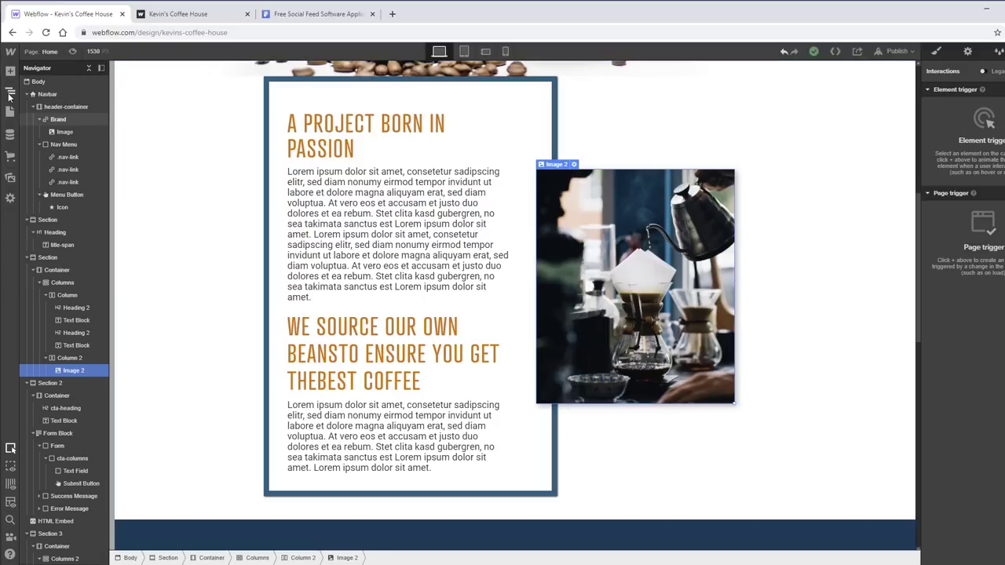
click(10, 92)
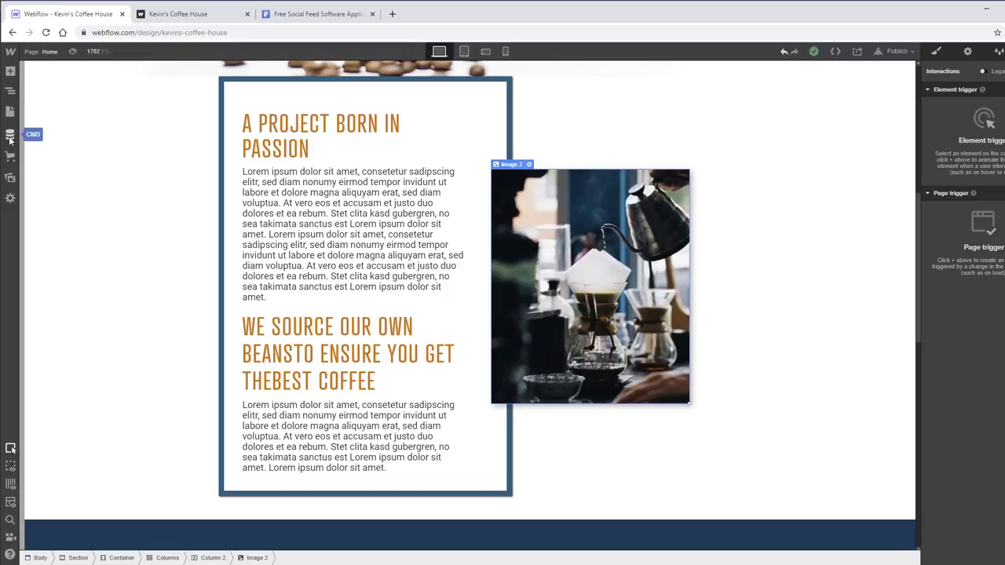
- Briefly open and close the CMS Collections and Assets panels
click(9, 138)
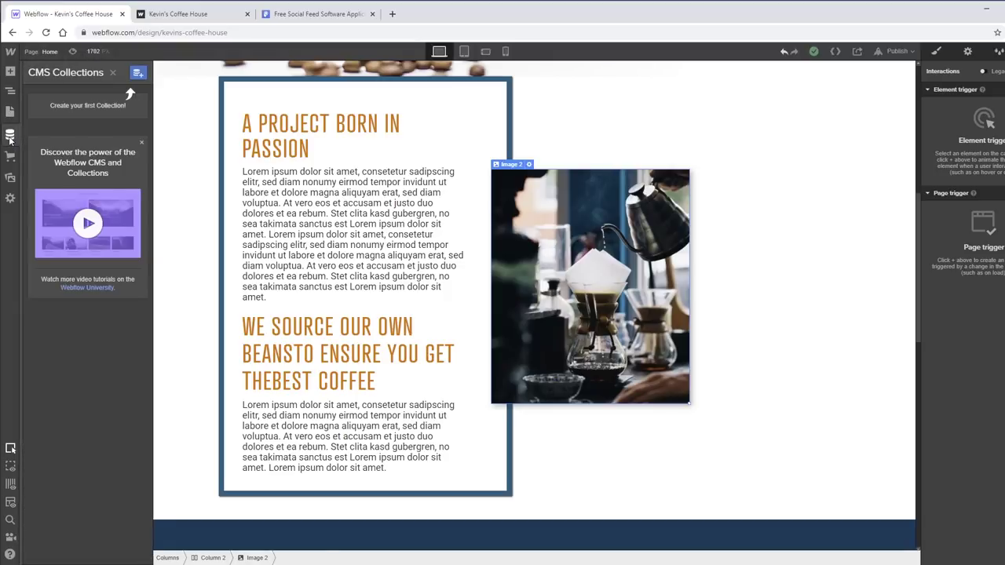
click(9, 139)
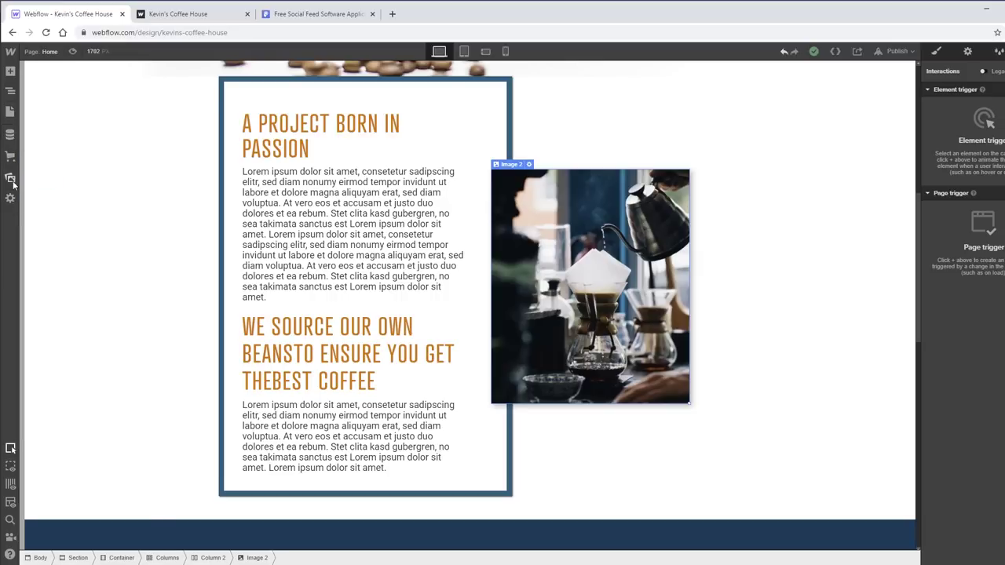
click(11, 178)
click(167, 174)
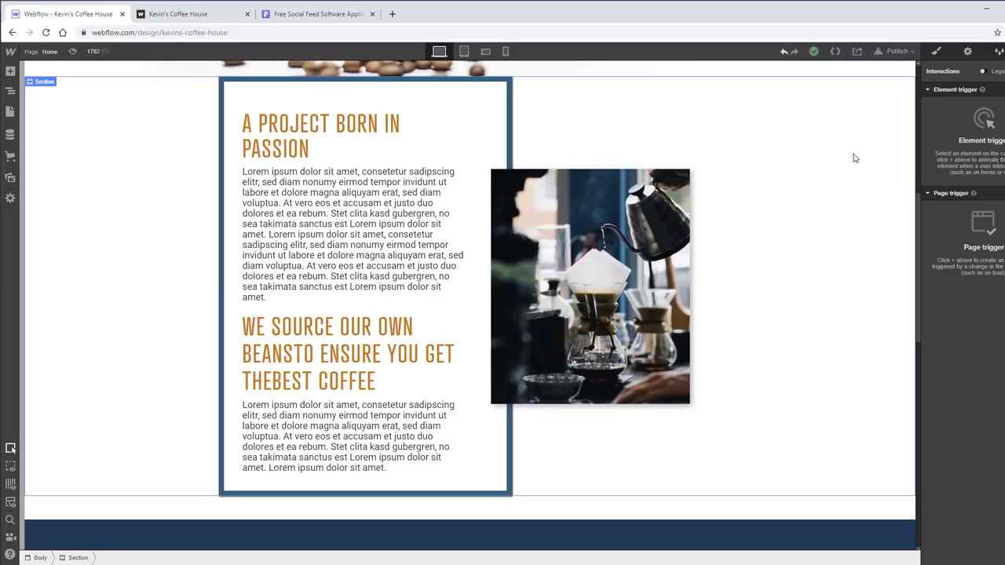
- Add a 'While scrolling in view' element trigger to the coffee Image 2
scroll(667, 255, up, 4)
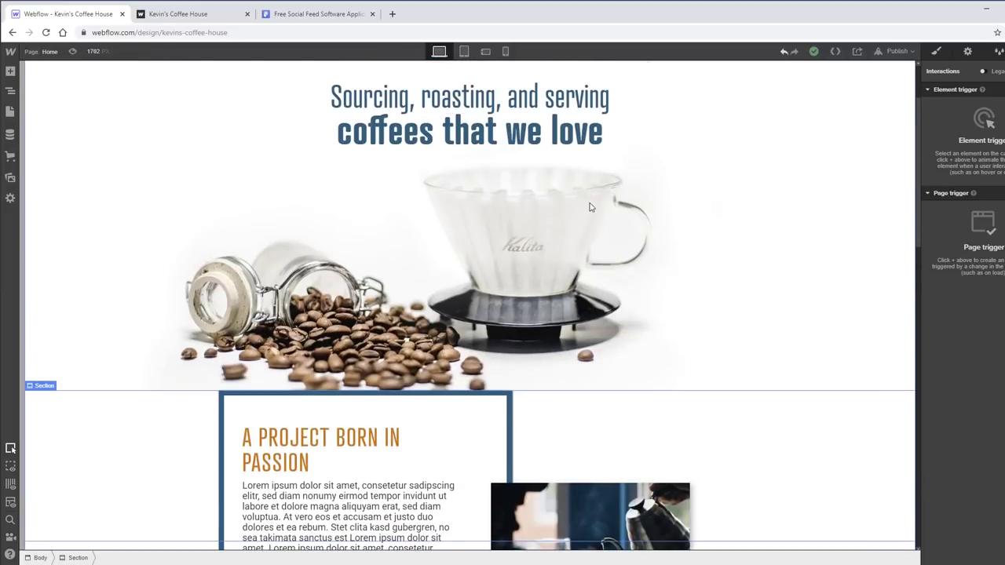
scroll(623, 205, down, 3)
scroll(683, 205, down, 3)
scroll(685, 243, up, 1)
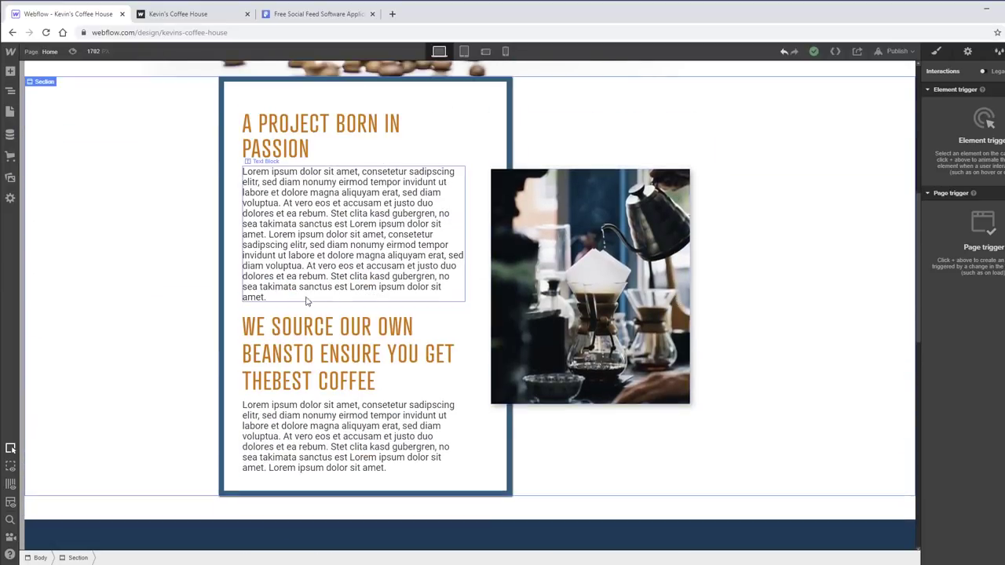
click(688, 269)
scroll(707, 263, up, 1)
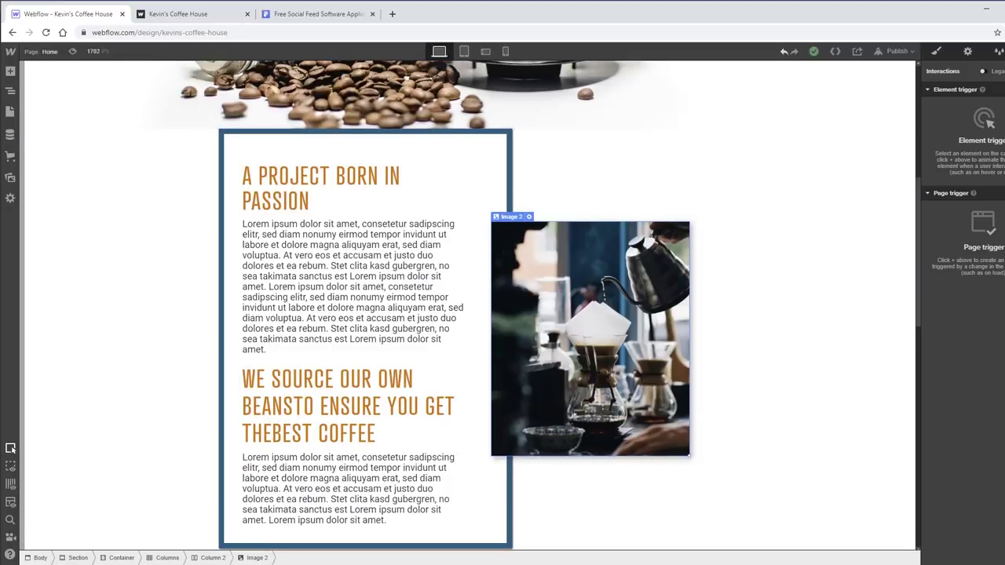
click(1001, 89)
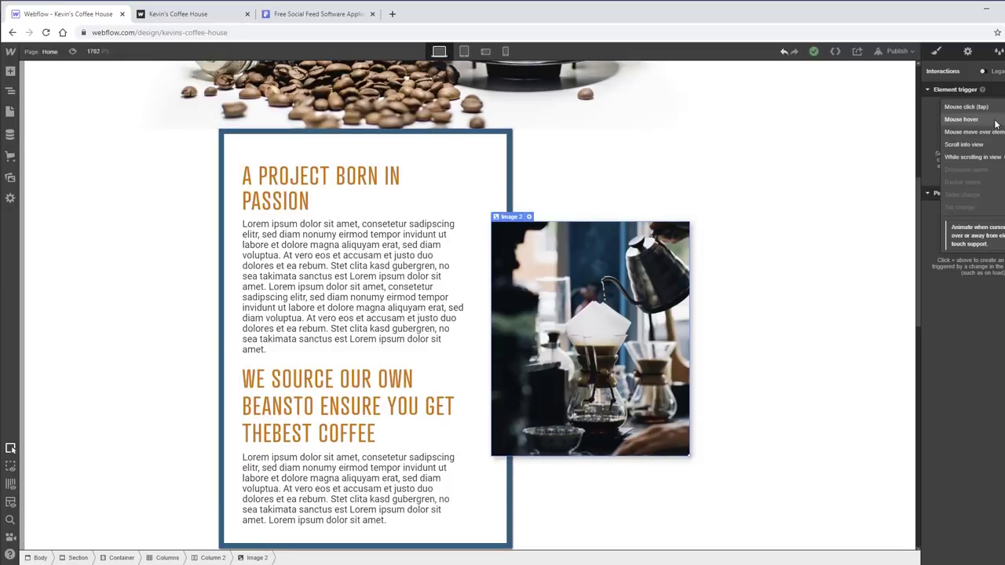
click(996, 161)
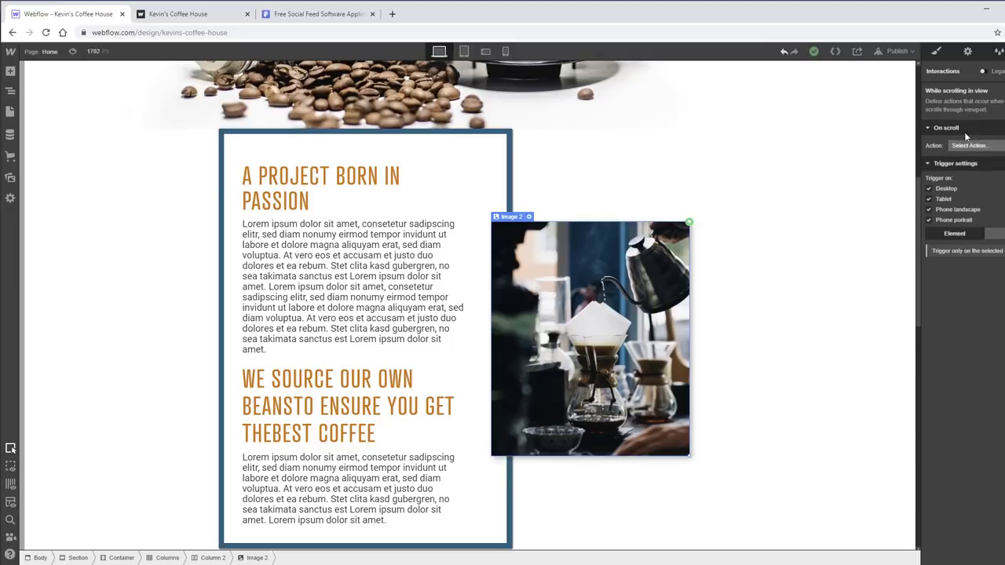
- Set the trigger's action to Play Scroll Animation and create a new scroll animation
click(970, 149)
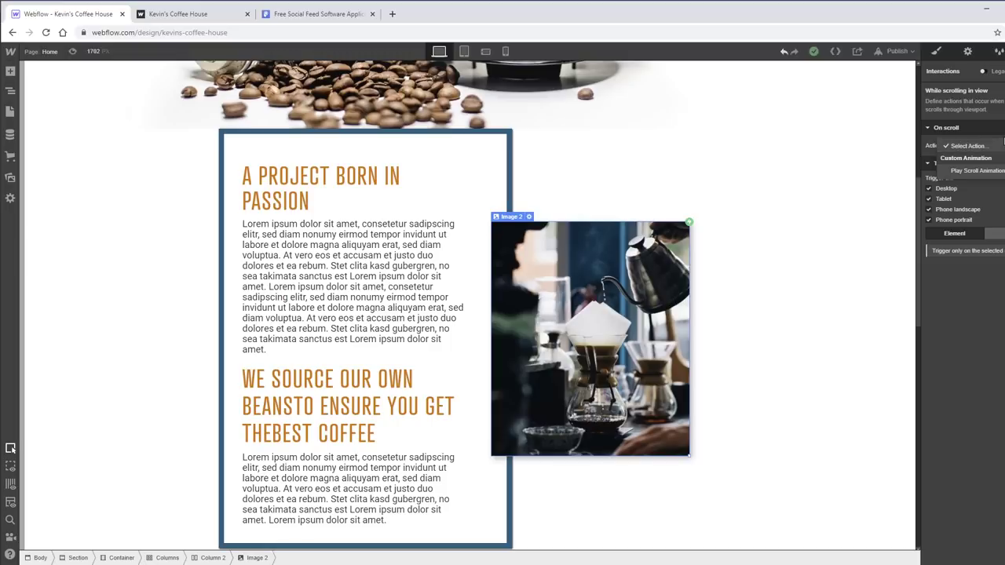
click(959, 148)
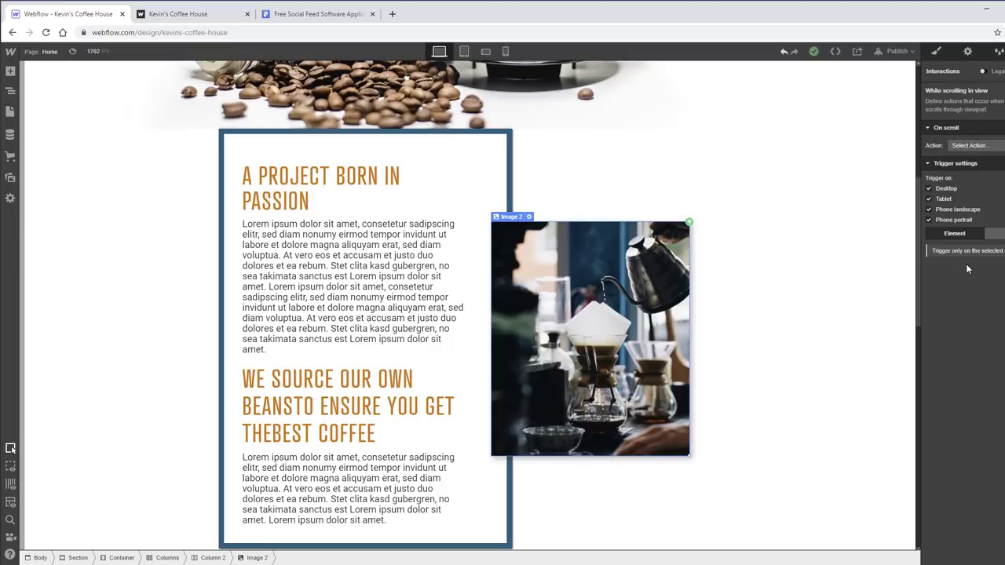
click(968, 146)
click(992, 171)
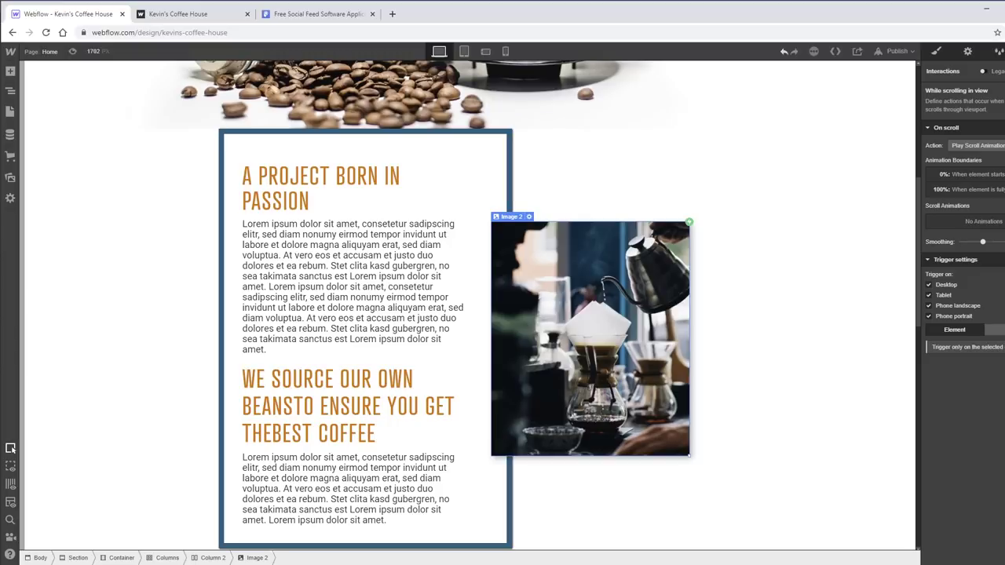
click(998, 205)
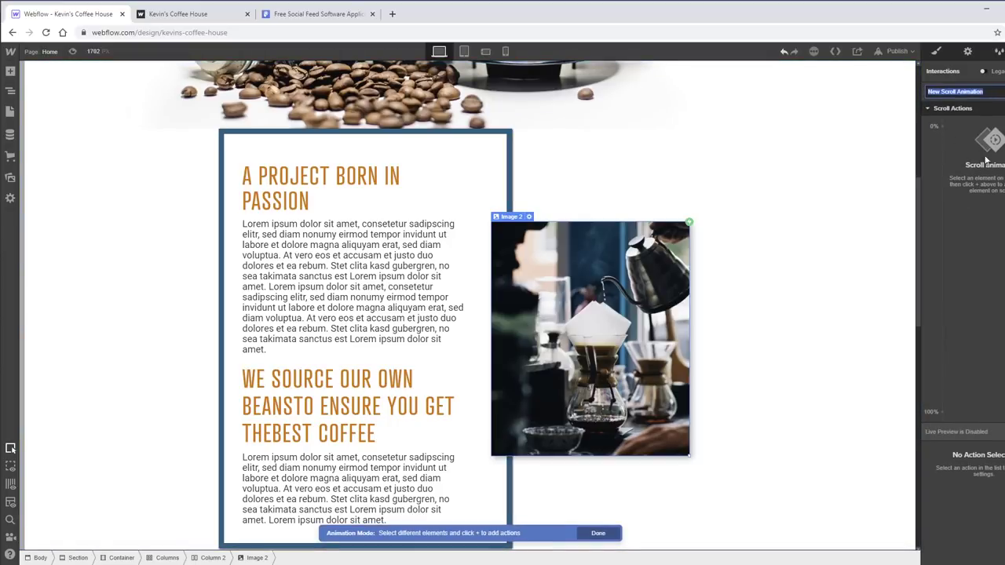
- Keep the default 'New Scroll Animation' name and add a Move action to Image 2
click(945, 154)
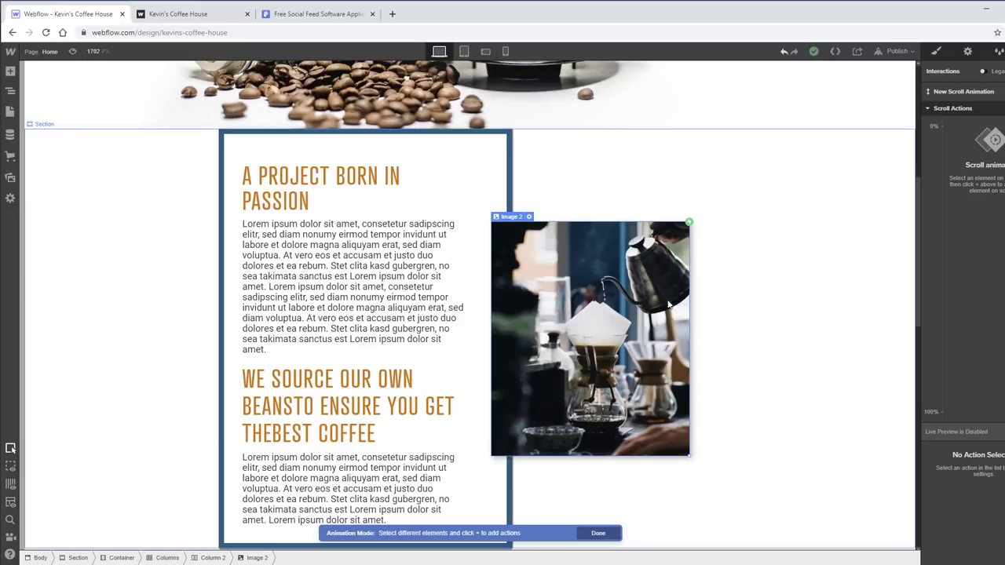
scroll(579, 314, down, 3)
scroll(578, 314, up, 5)
scroll(703, 295, down, 3)
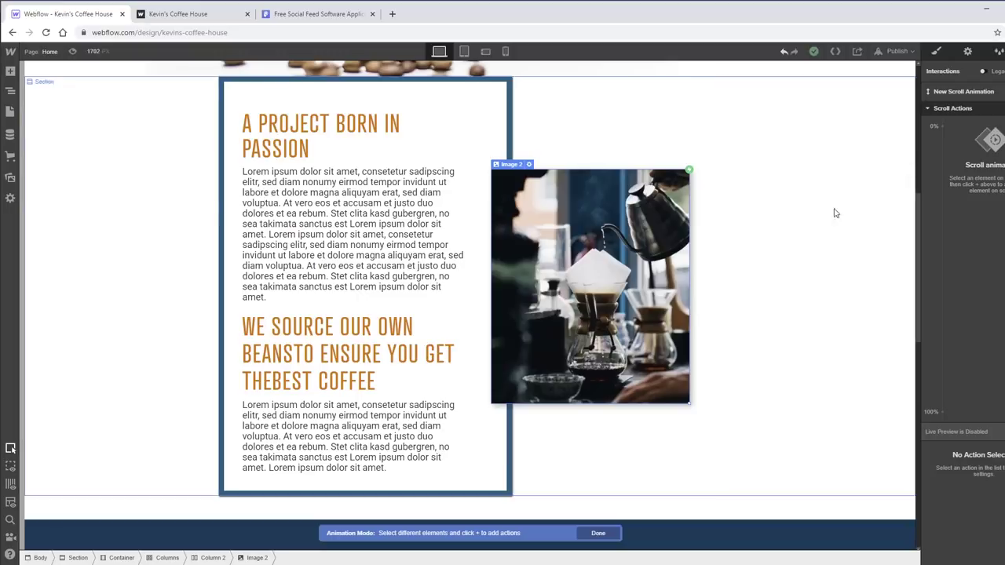
click(1004, 109)
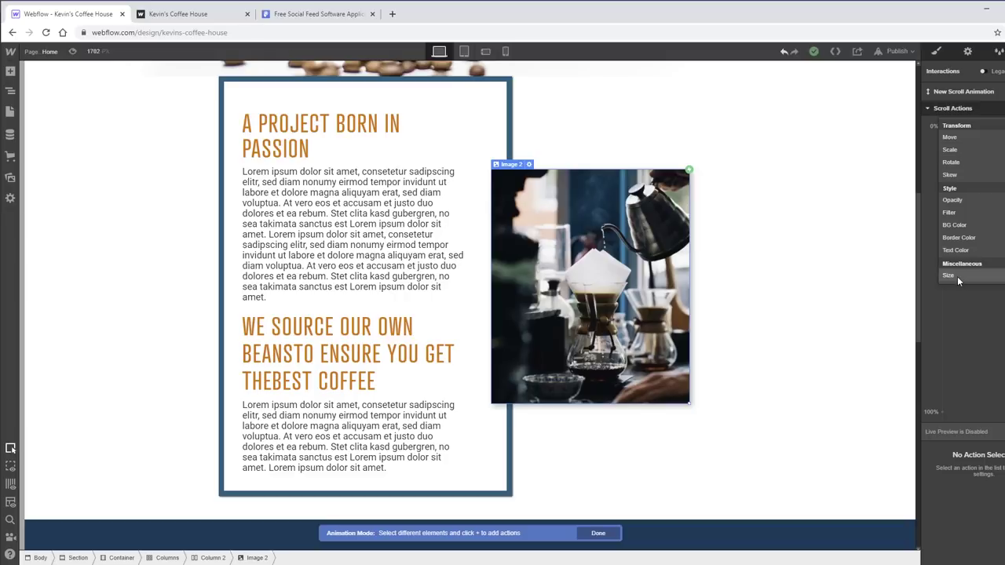
click(970, 138)
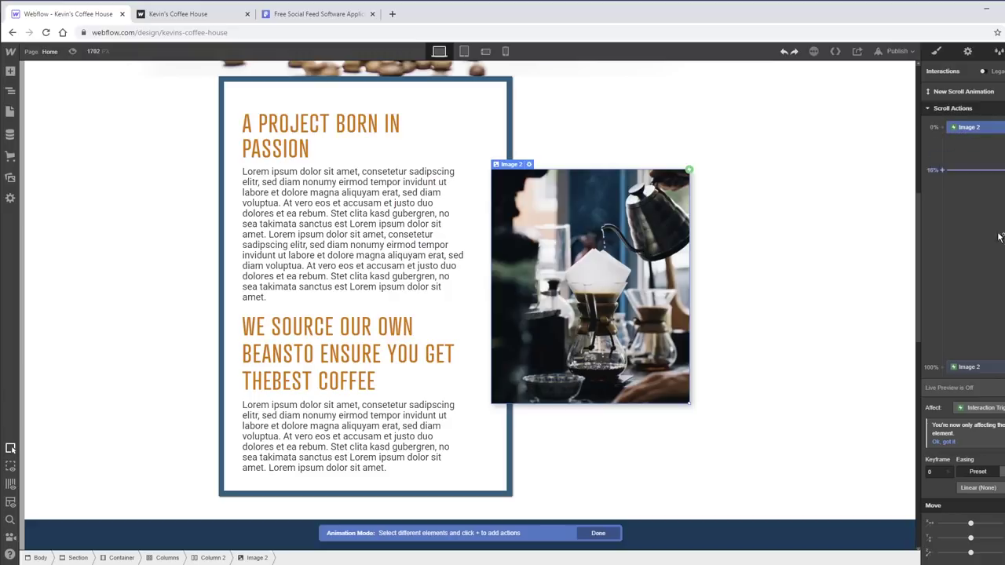
- At the 0% keyframe, shift the image far right off the page with In Out Quad easing
drag(971, 523, 1001, 523)
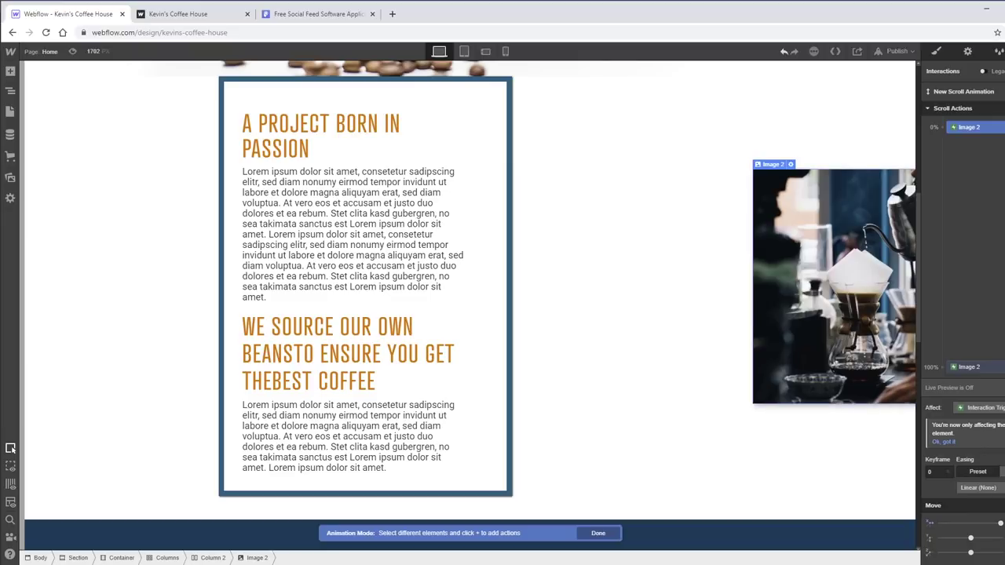
drag(1001, 524, 1000, 523)
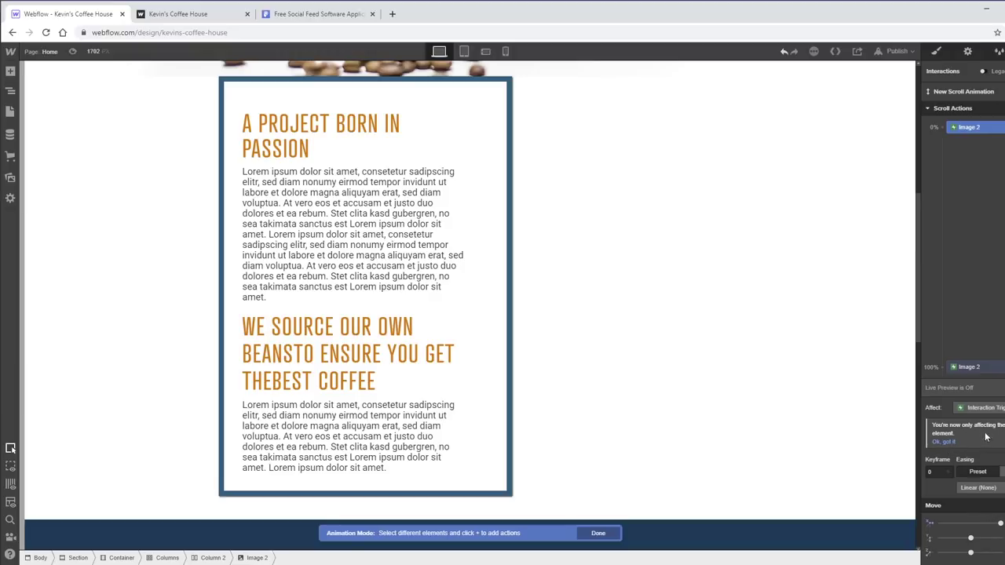
click(947, 443)
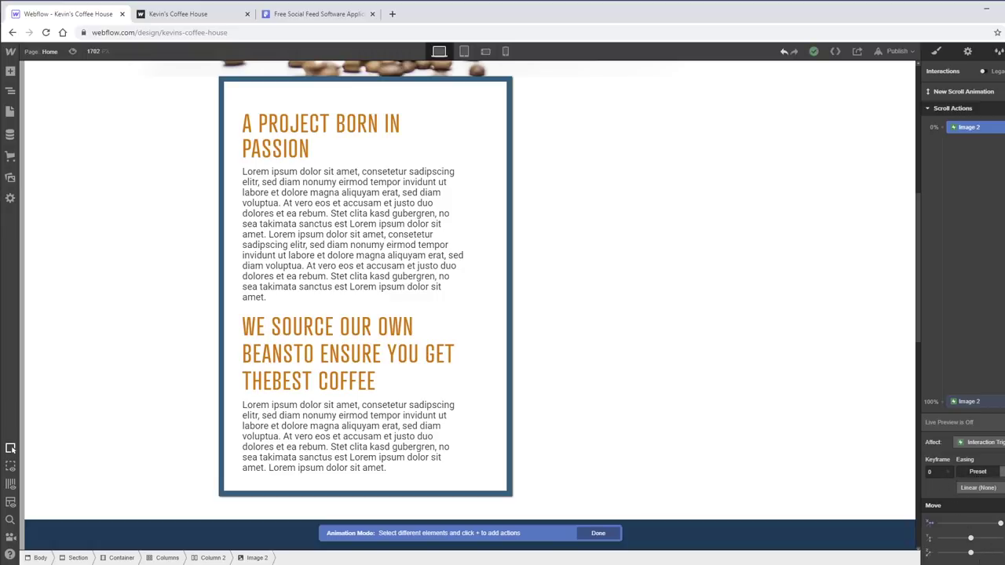
click(978, 488)
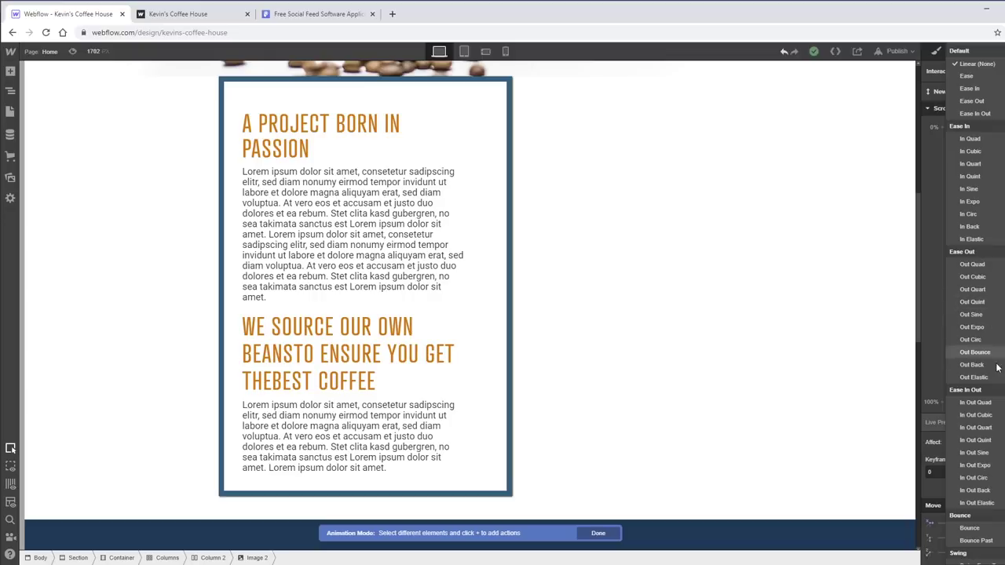
click(999, 404)
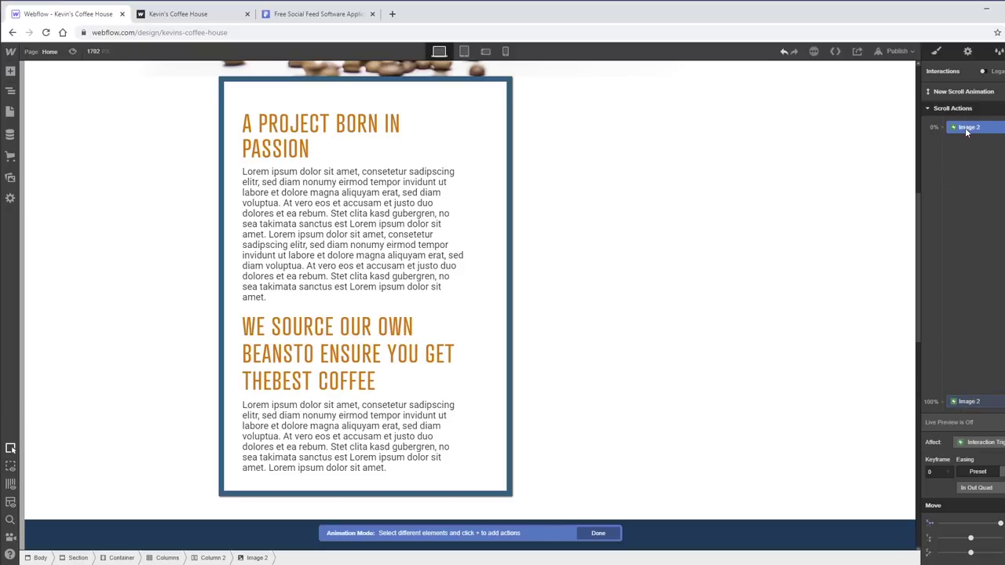
- Return the image to its place at the 100% keyframe and preview the animation live
click(980, 404)
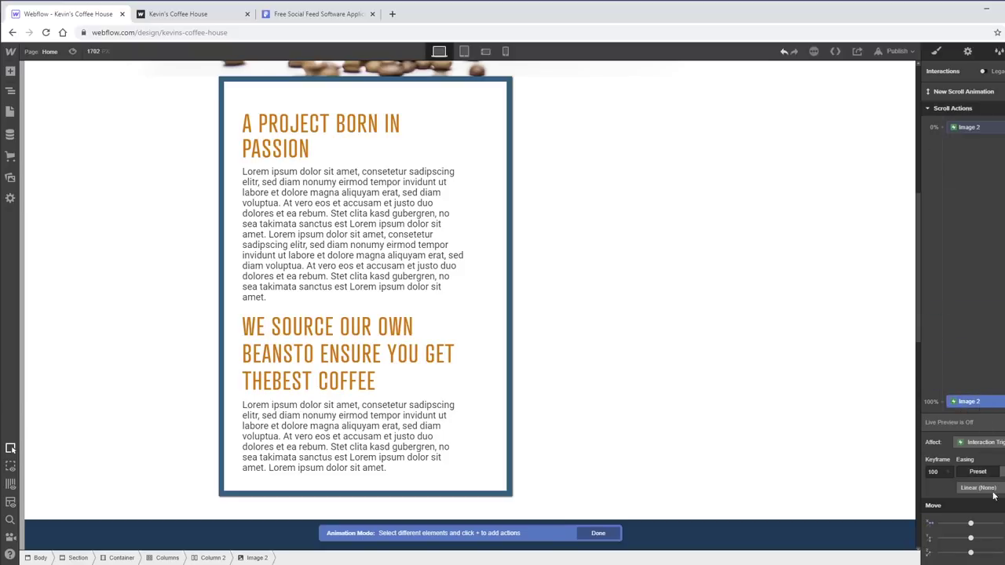
drag(973, 533, 970, 523)
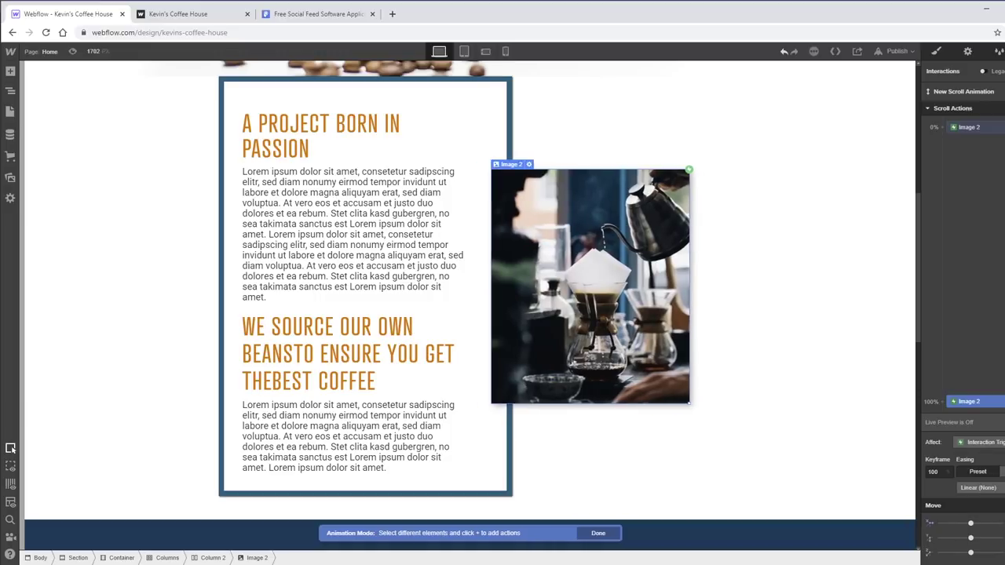
click(949, 422)
scroll(804, 345, up, 6)
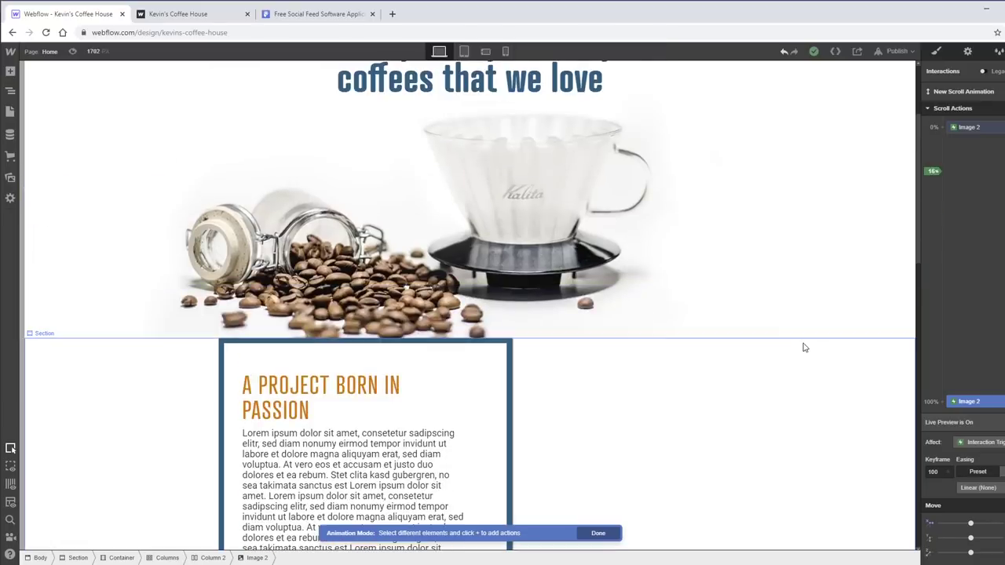
scroll(808, 349, down, 2)
scroll(807, 349, down, 7)
scroll(808, 349, up, 6)
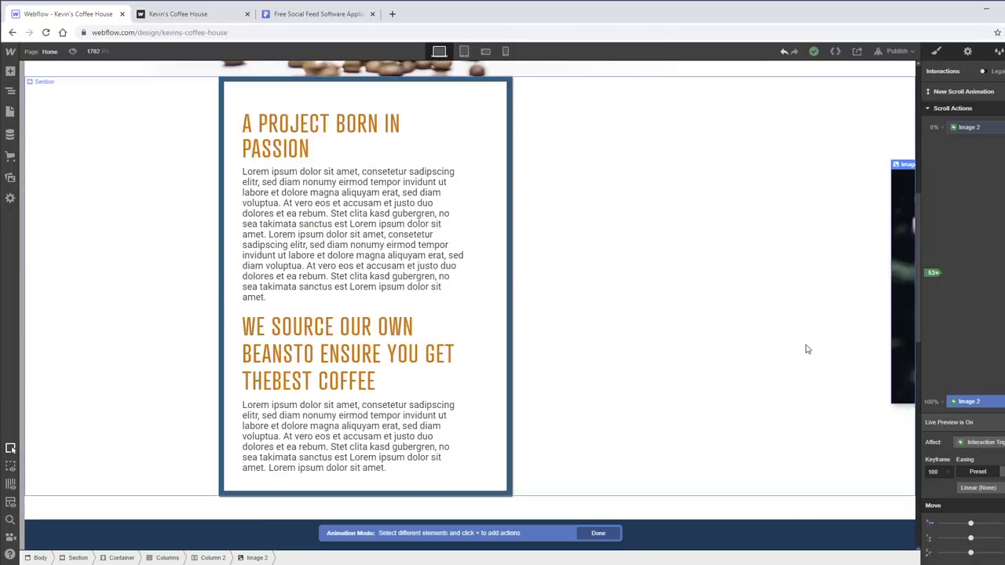
scroll(807, 349, down, 3)
scroll(807, 349, up, 3)
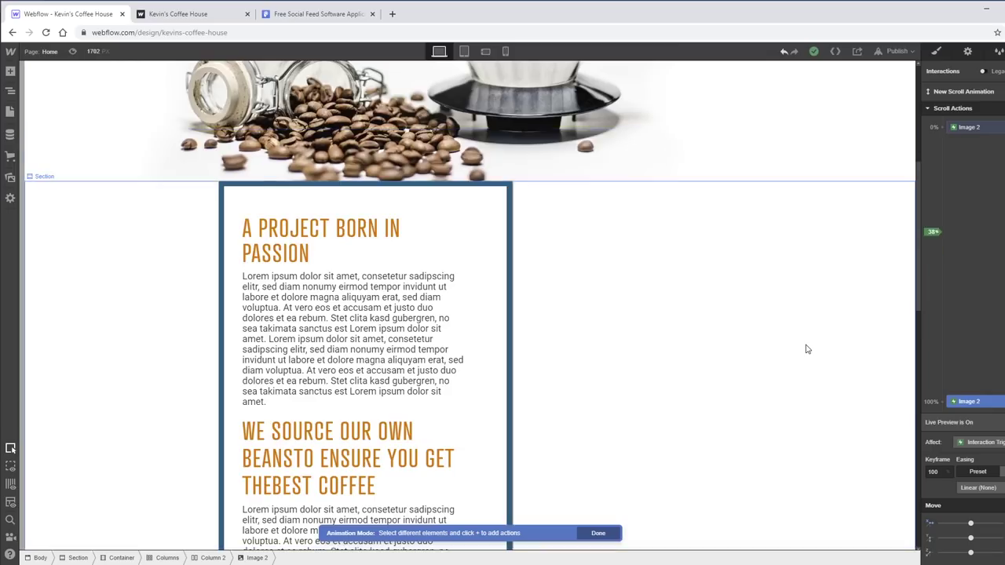
scroll(807, 349, down, 4)
scroll(806, 349, up, 7)
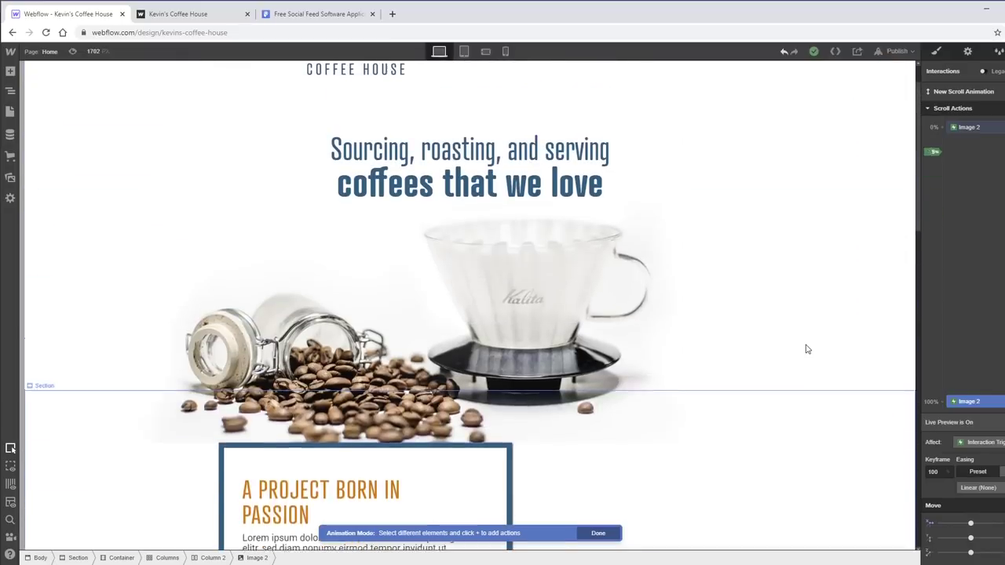
scroll(807, 349, down, 2)
scroll(807, 349, down, 2)
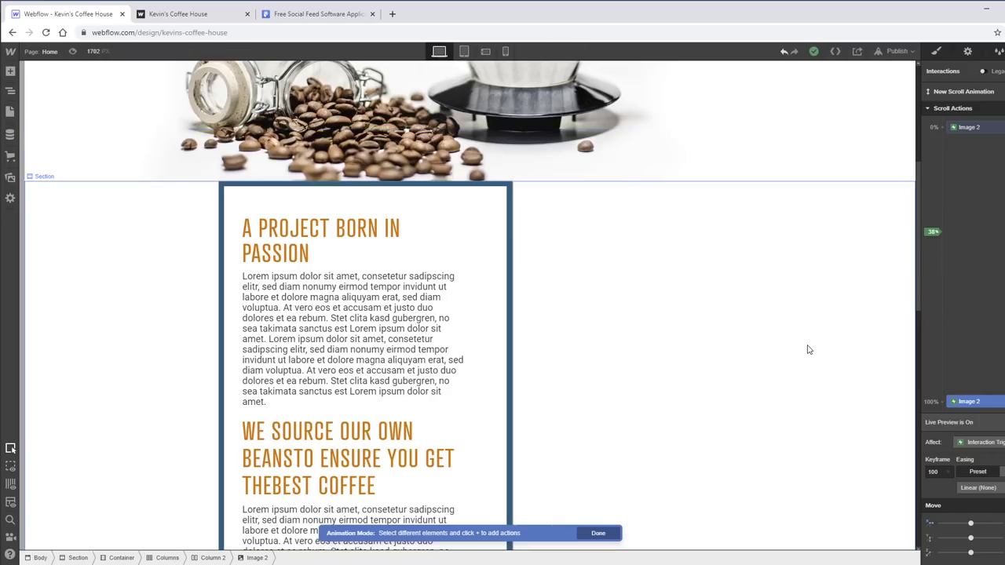
scroll(809, 349, up, 5)
scroll(809, 350, down, 3)
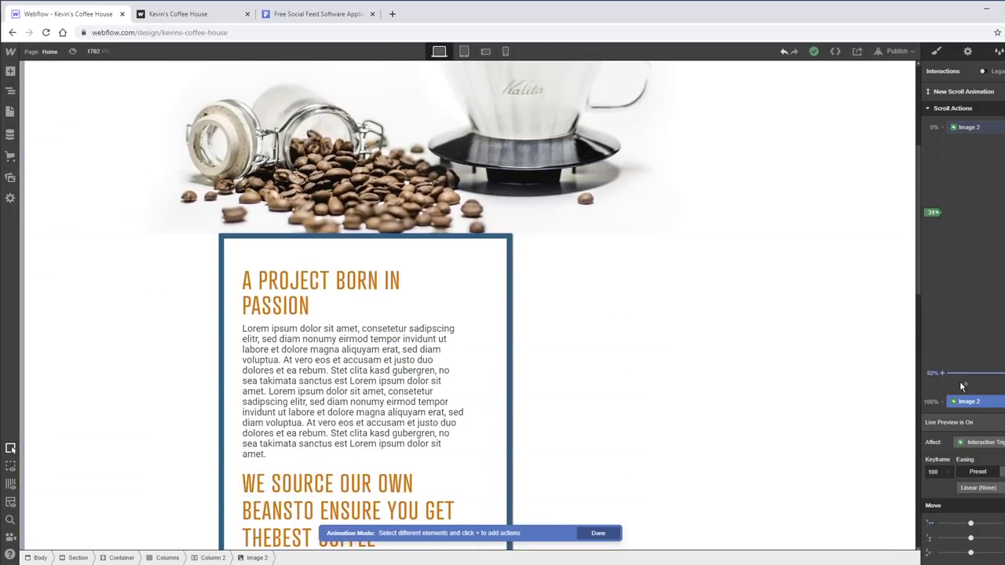
- Drag the Image 2 end keyframe from 100% to 41% and preview the shorter movement
drag(966, 406, 974, 245)
scroll(824, 284, up, 2)
scroll(817, 287, down, 3)
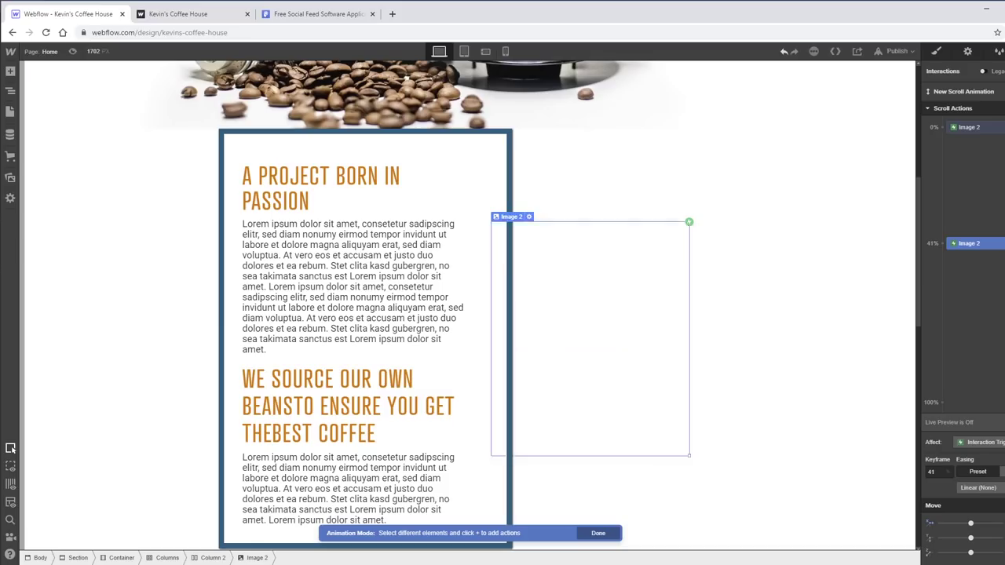
scroll(768, 292, up, 1)
scroll(768, 293, up, 4)
scroll(768, 294, down, 3)
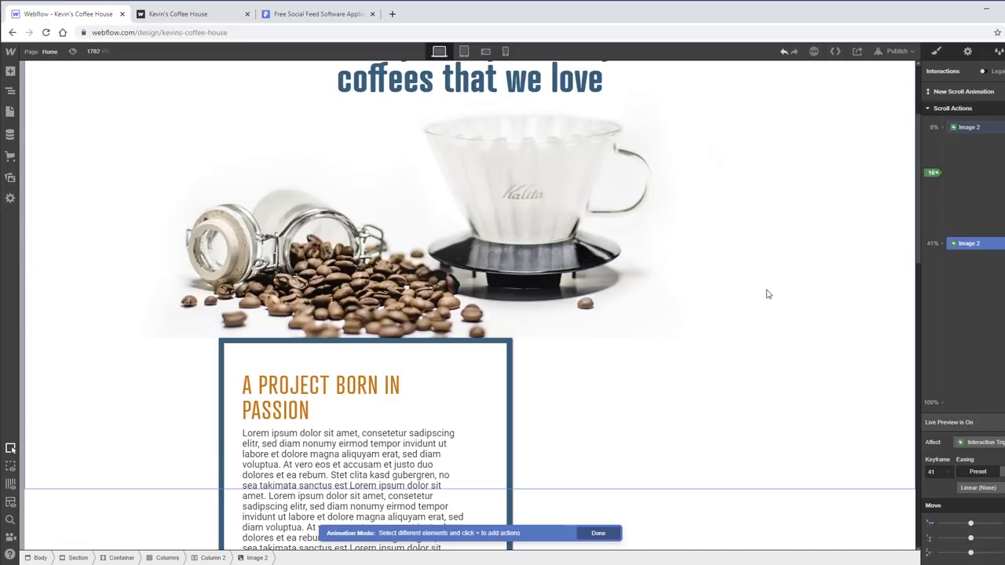
scroll(768, 295, down, 2)
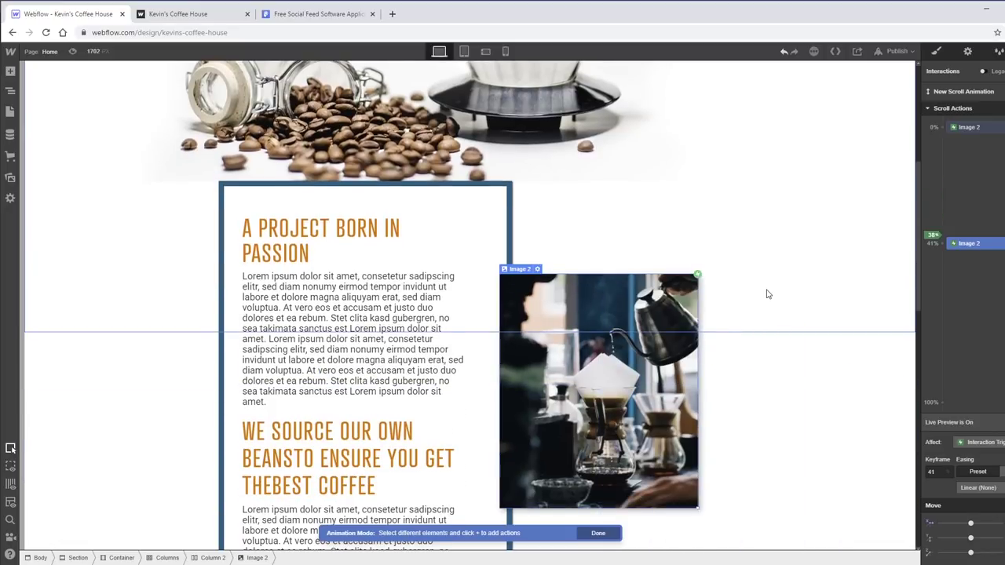
scroll(768, 295, down, 1)
click(964, 127)
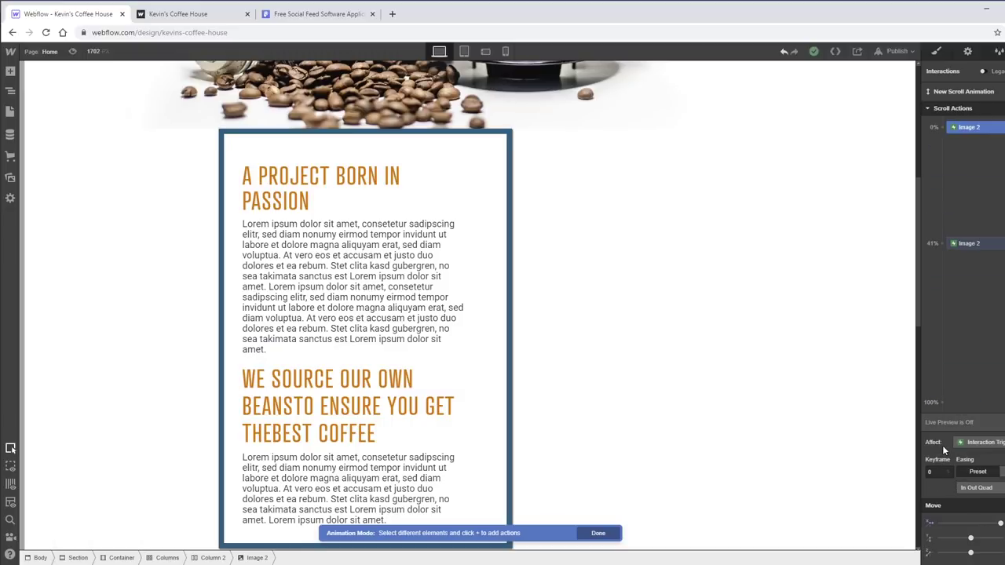
- Add Opacity at the 0% and 41% keyframes, move full opacity to 34%, start at 0
click(984, 129)
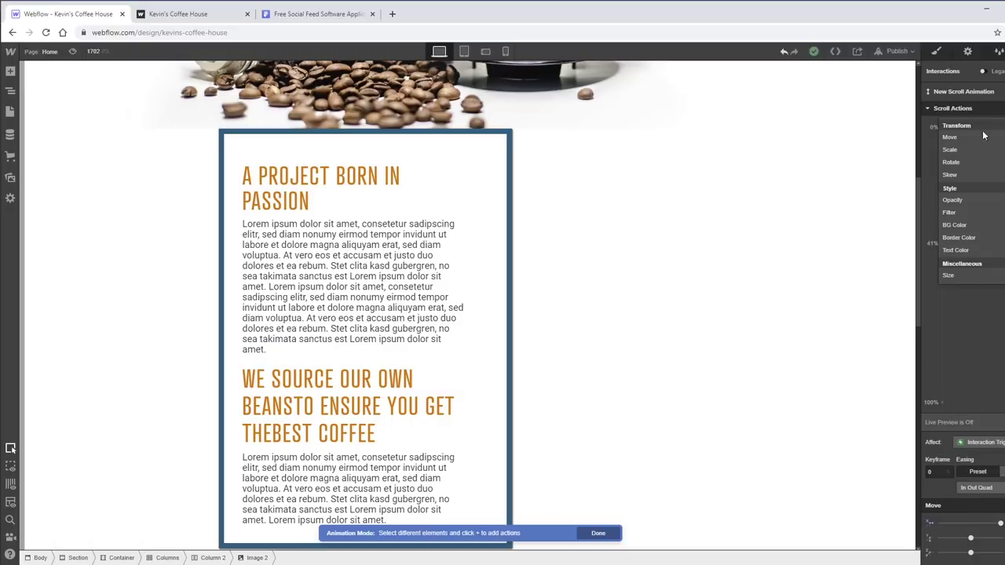
click(963, 200)
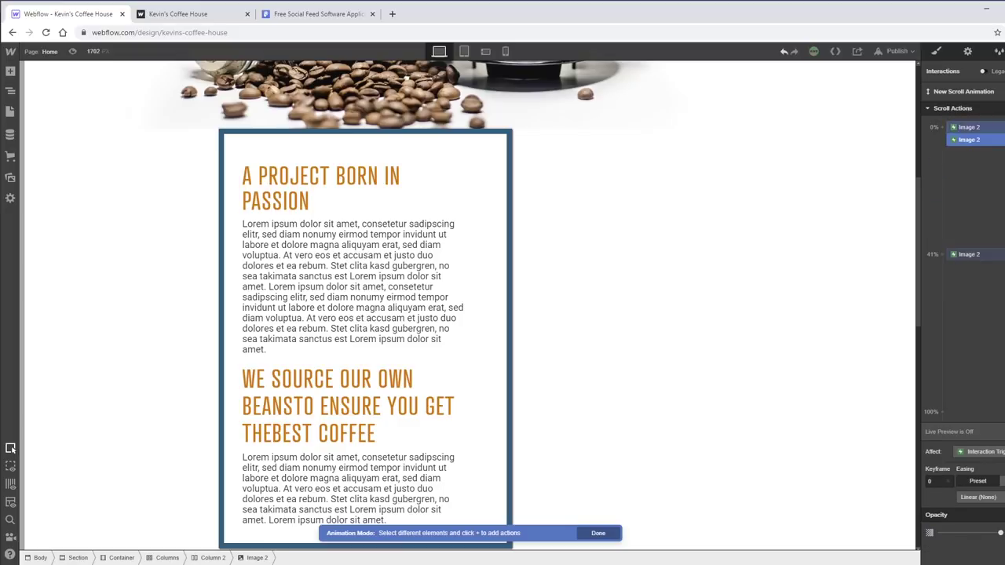
click(974, 251)
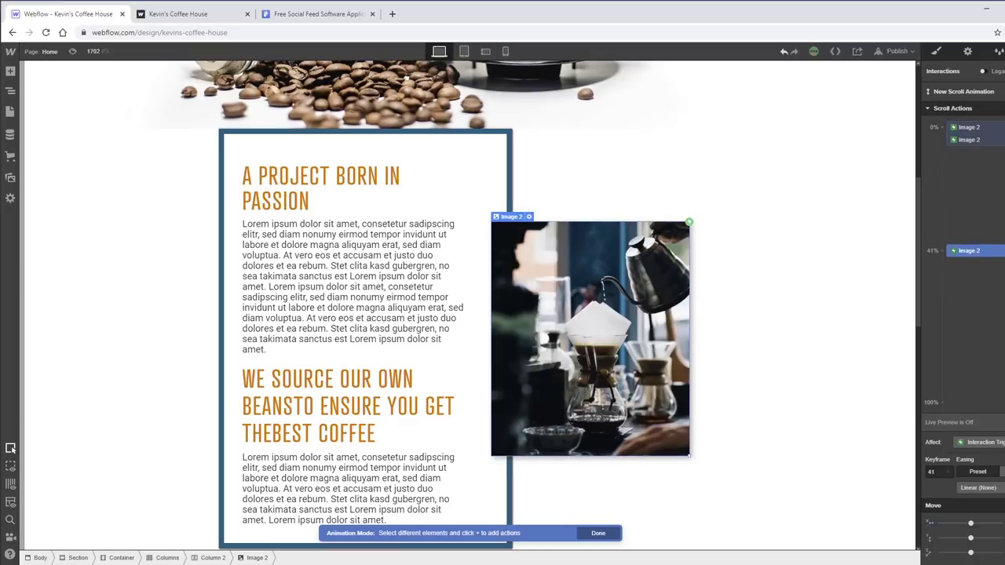
click(997, 130)
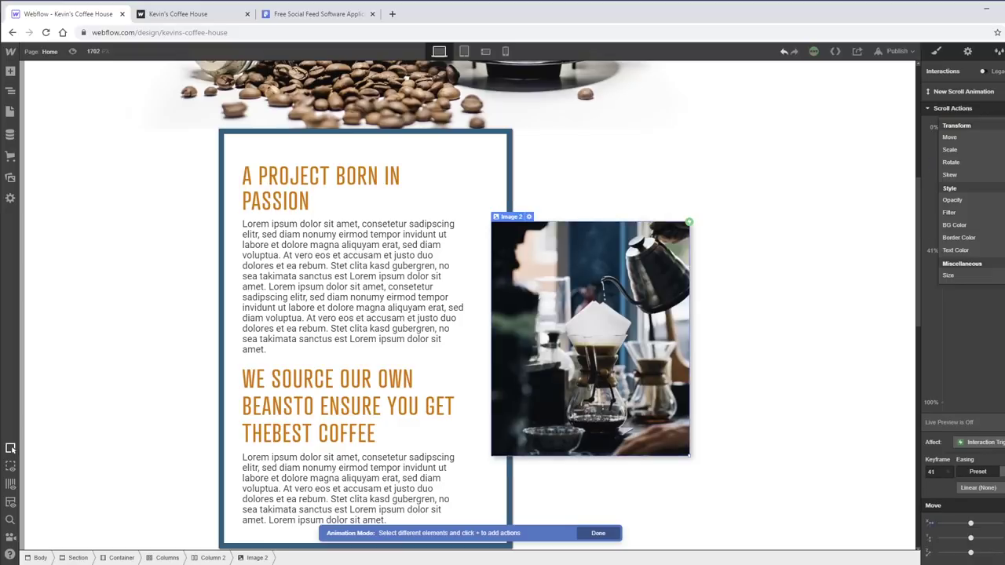
click(971, 200)
drag(985, 250, 987, 231)
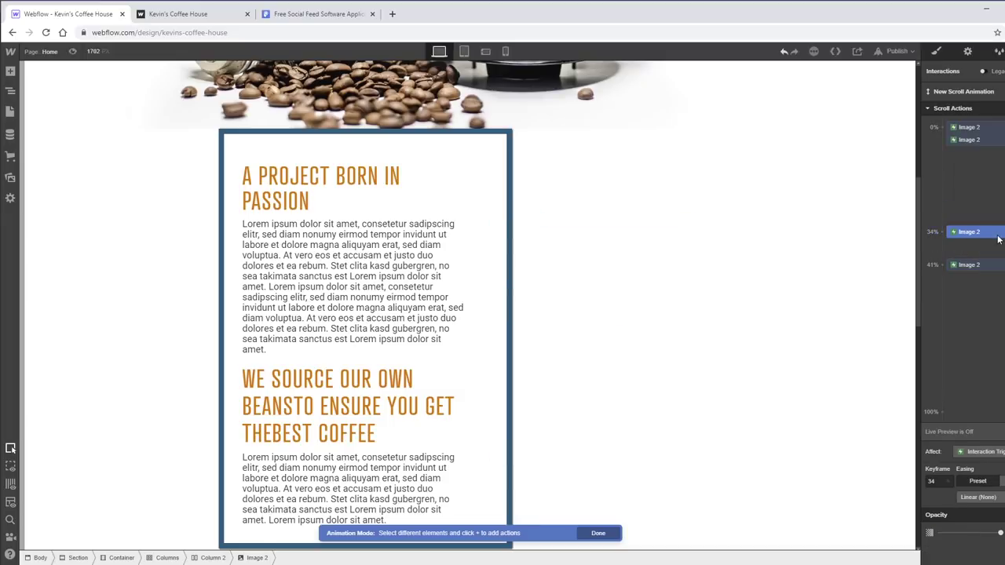
click(973, 140)
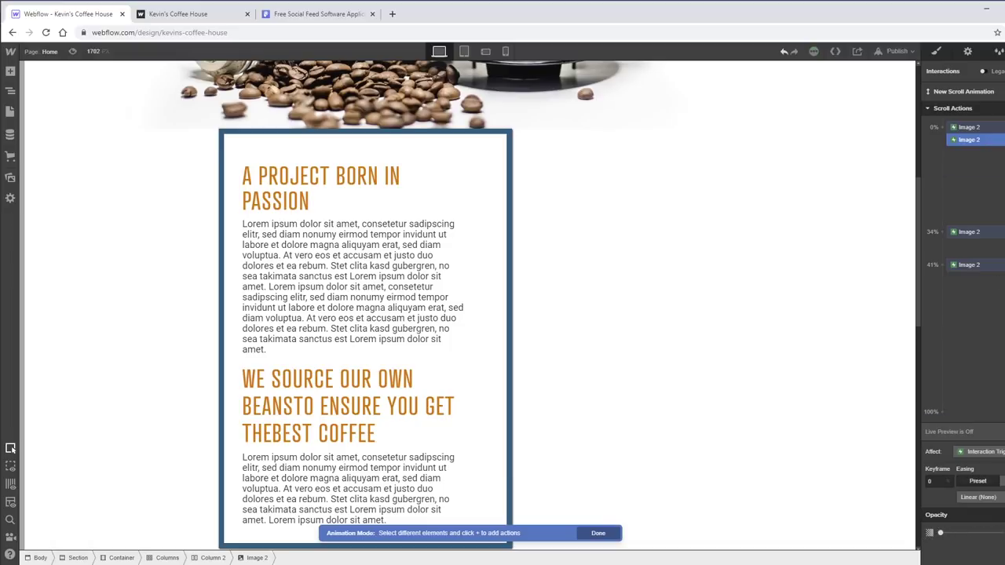
- Move the starting opacity keyframe to 7% and preview the fade-in by scrolling the canvas
scroll(790, 319, up, 5)
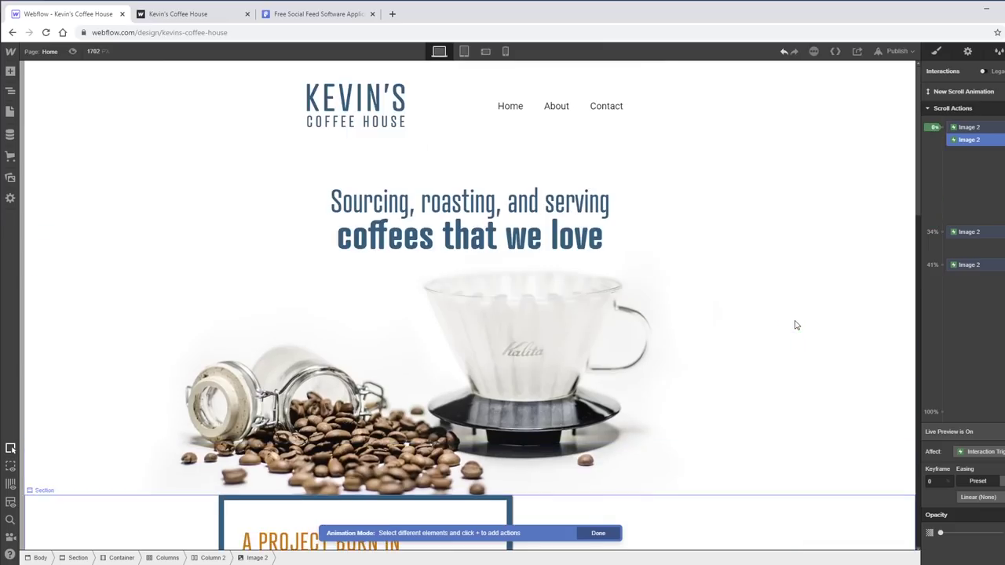
scroll(794, 322, down, 3)
scroll(795, 326, down, 3)
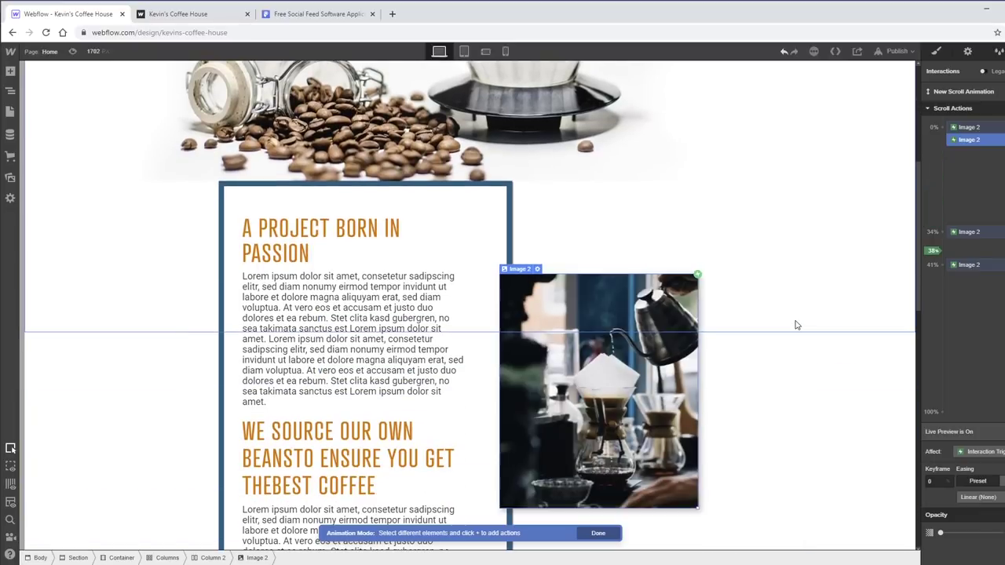
scroll(795, 325, up, 2)
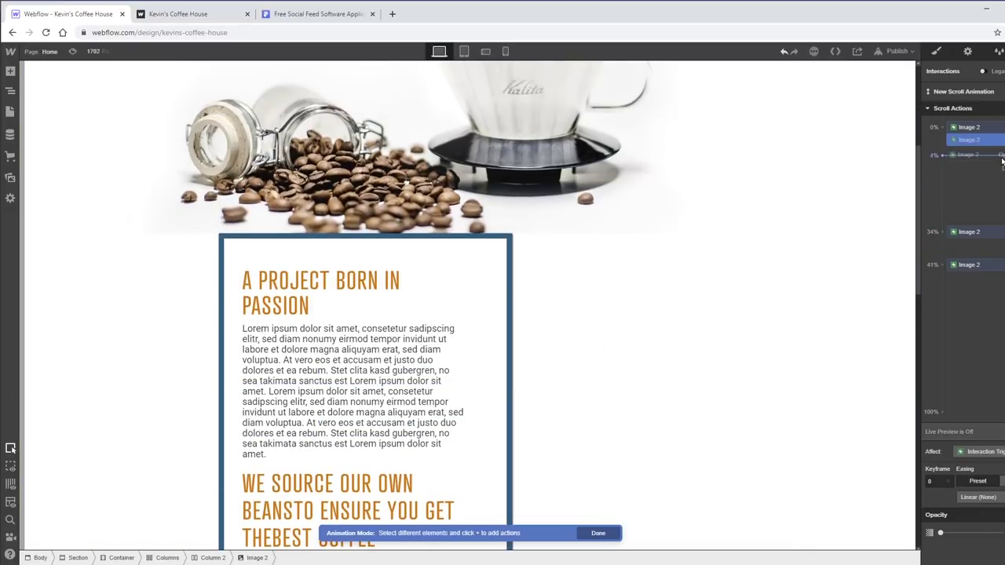
click(1002, 163)
scroll(807, 271, up, 5)
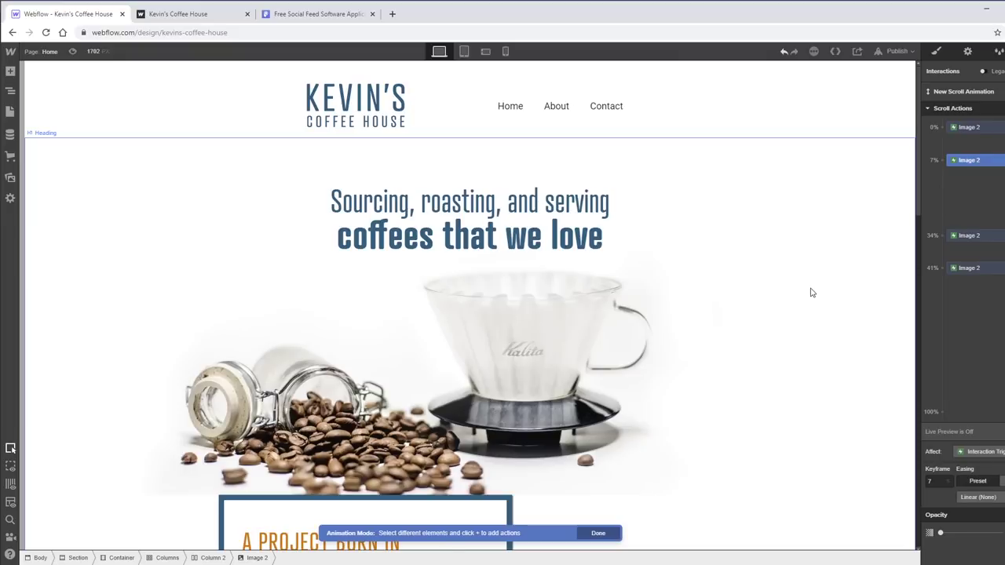
scroll(813, 292, down, 2)
scroll(814, 292, down, 7)
scroll(814, 292, up, 7)
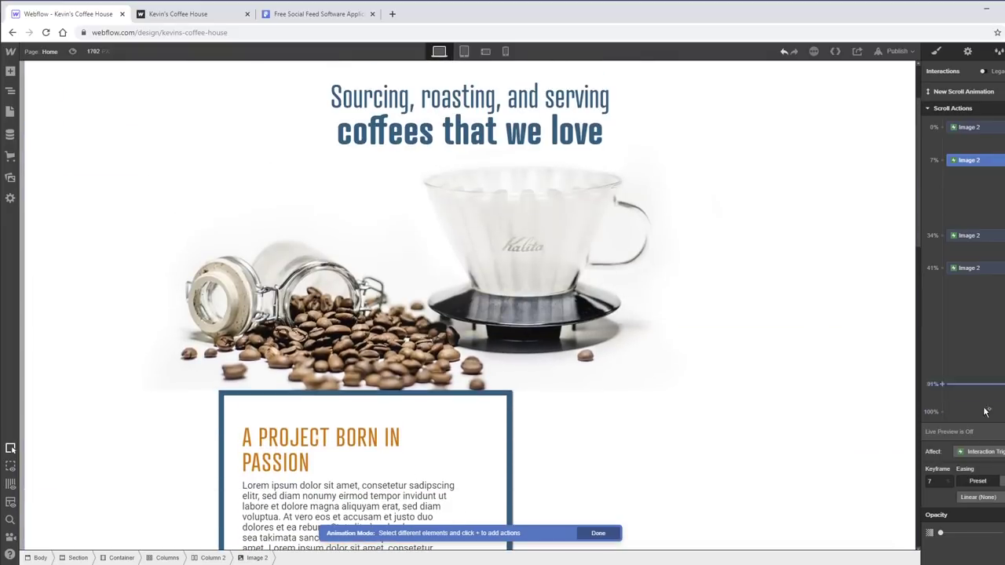
scroll(727, 337, down, 5)
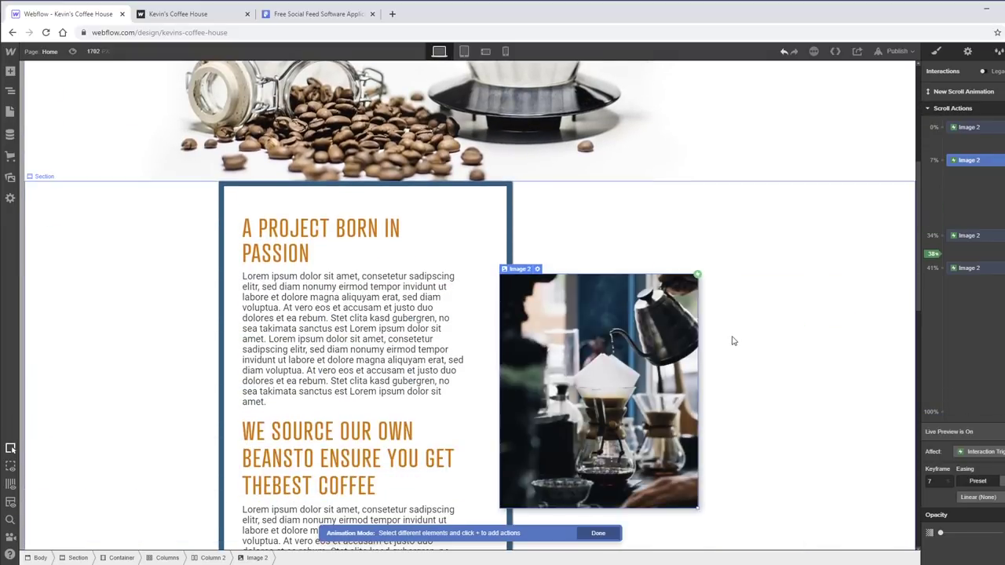
scroll(735, 342, up, 4)
scroll(733, 340, down, 9)
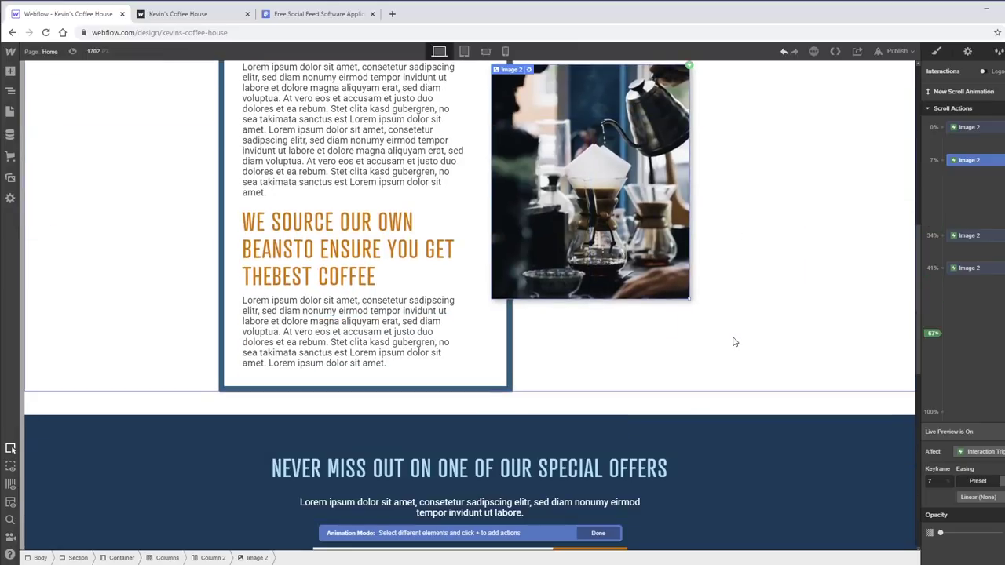
scroll(733, 341, up, 5)
scroll(735, 342, up, 4)
scroll(734, 341, down, 8)
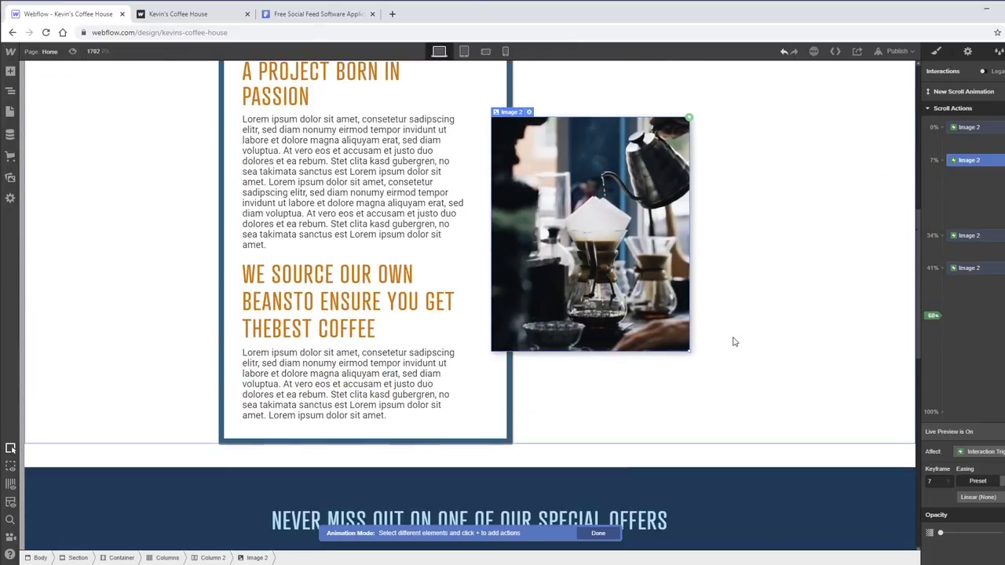
scroll(733, 341, up, 8)
scroll(733, 340, down, 9)
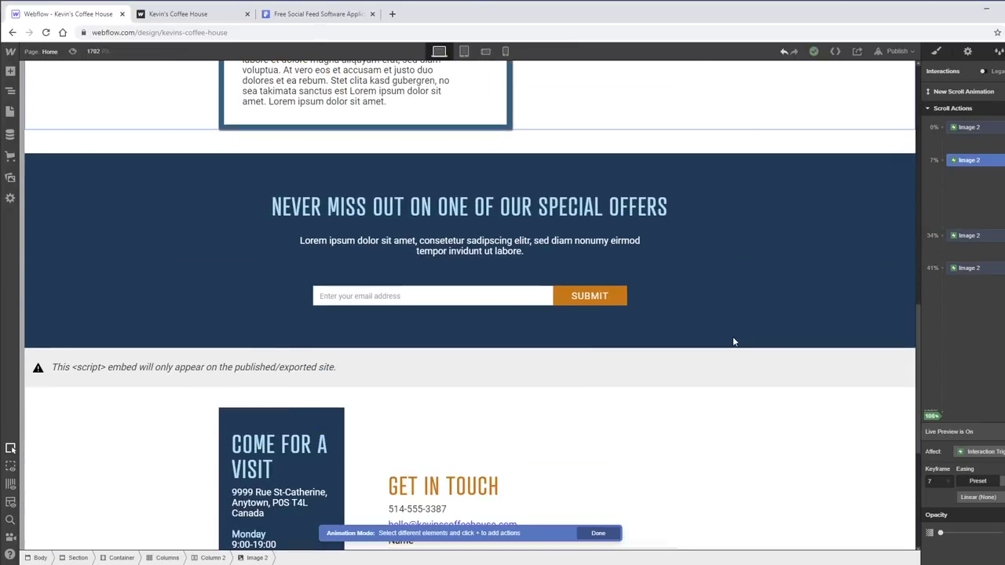
scroll(729, 327, down, 5)
scroll(725, 327, up, 10)
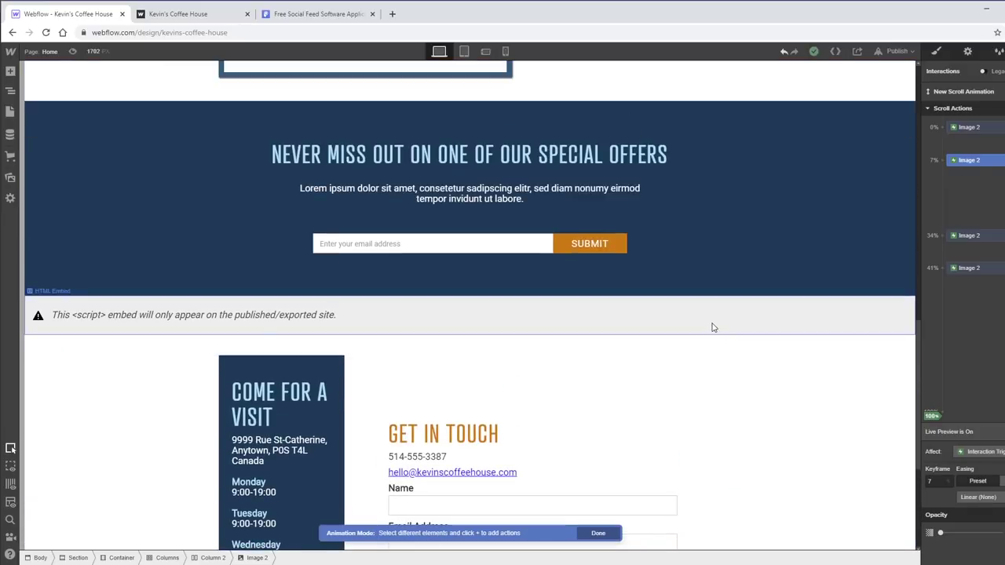
scroll(712, 318, up, 7)
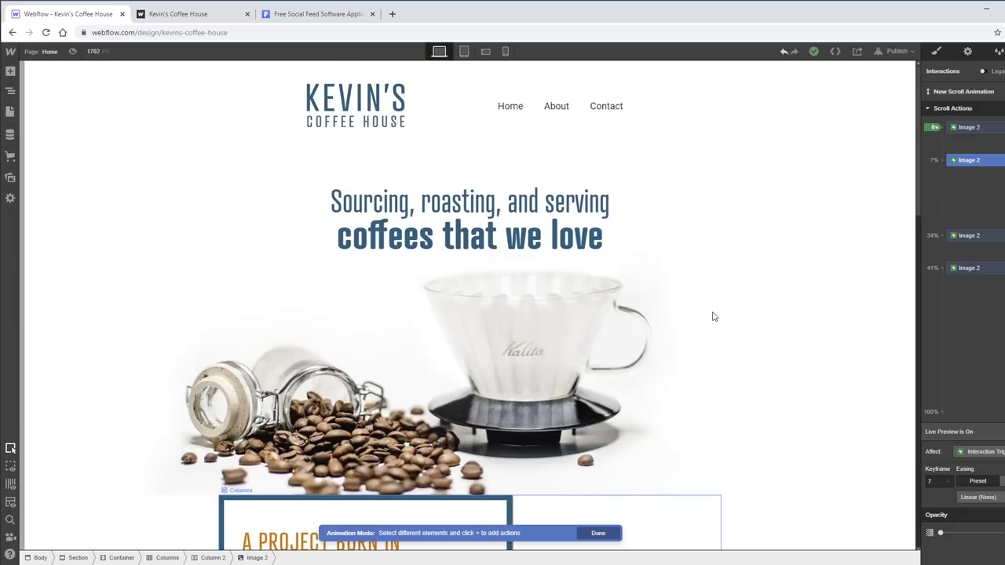
scroll(730, 291, down, 3)
scroll(730, 306, down, 2)
scroll(683, 314, up, 5)
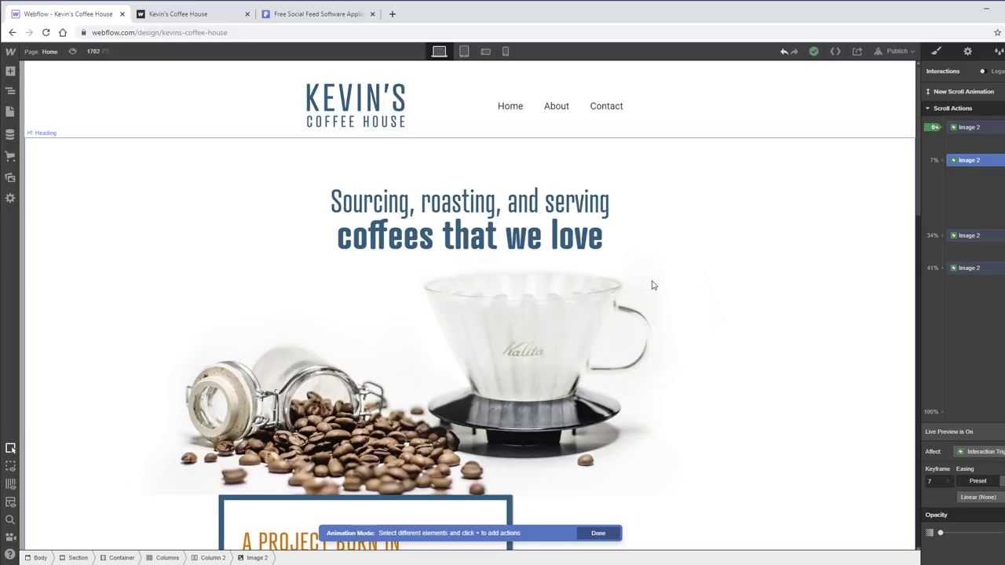
- Publish the site to the webflow.io domain and open the live page
click(899, 51)
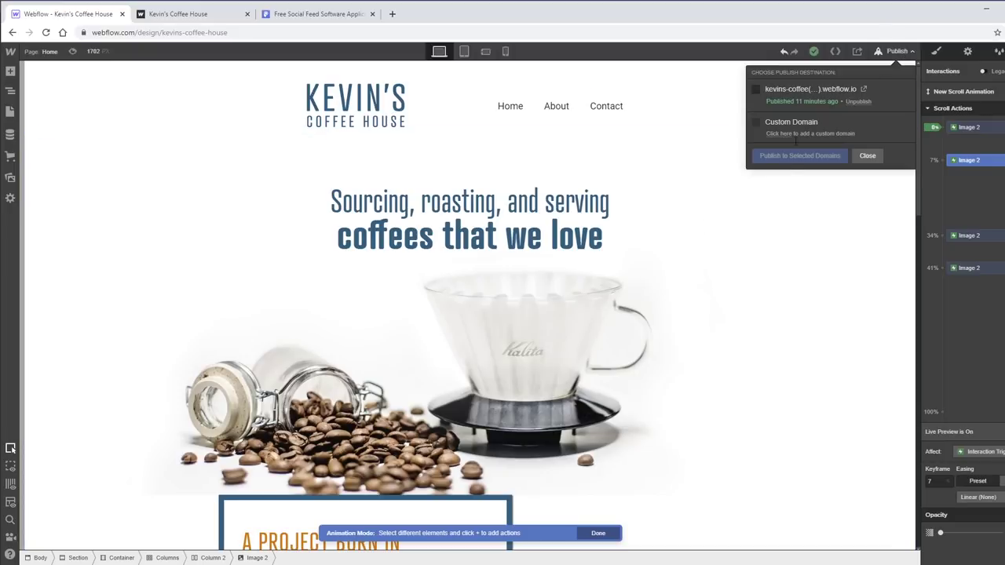
click(754, 90)
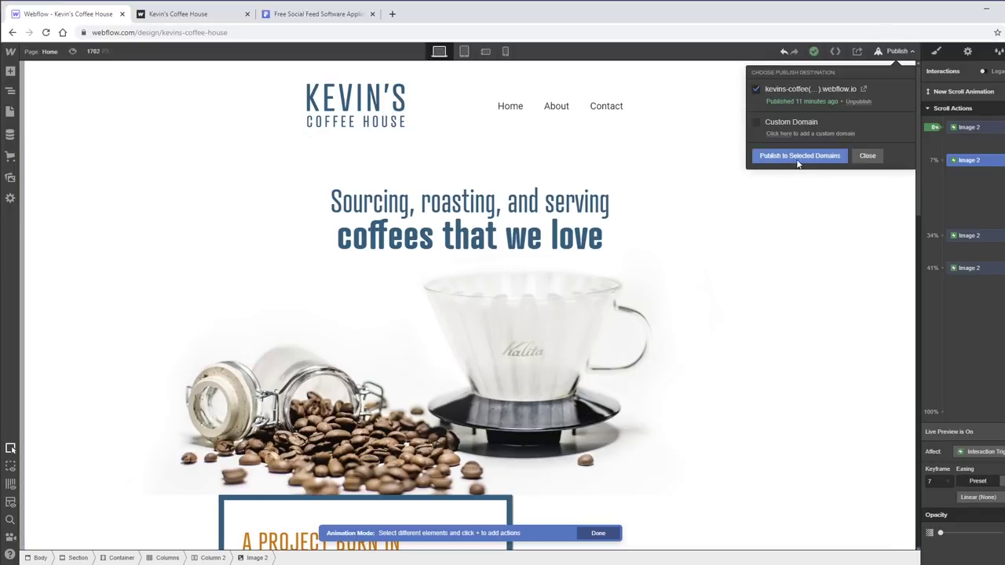
click(798, 161)
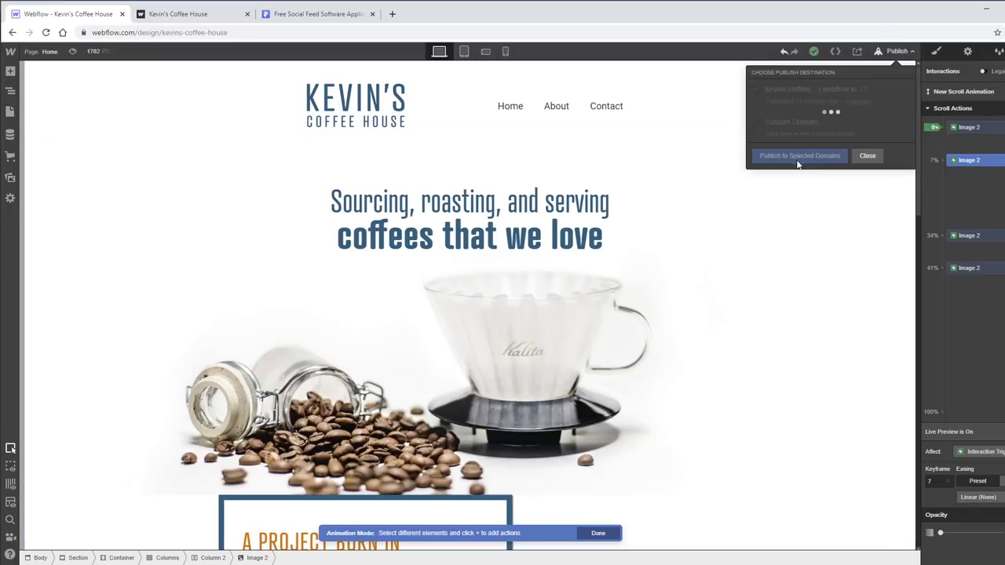
click(844, 92)
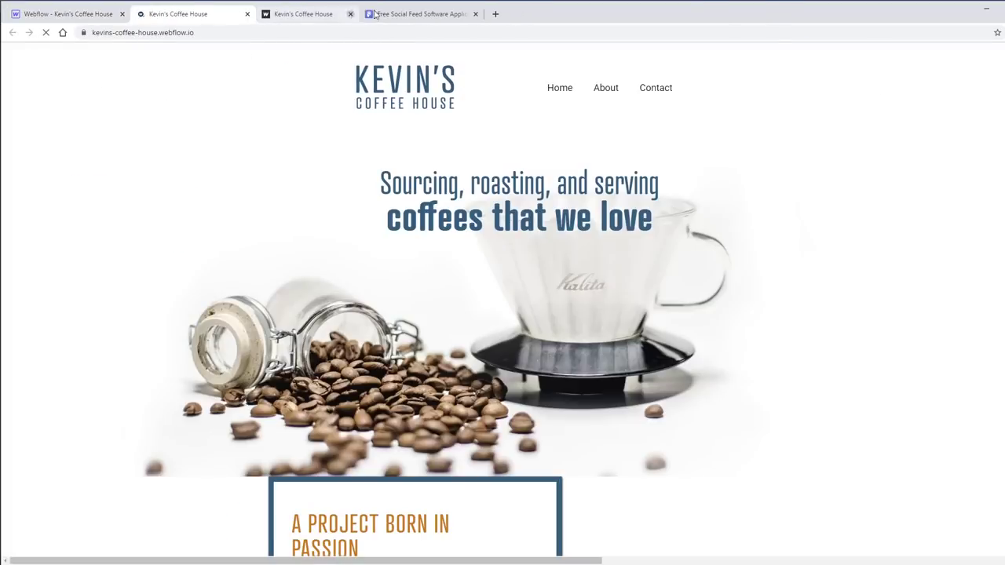
click(372, 14)
- Scroll the live webflow.io page up and down to watch the coffee photo slide into place
click(372, 13)
scroll(503, 299, down, 3)
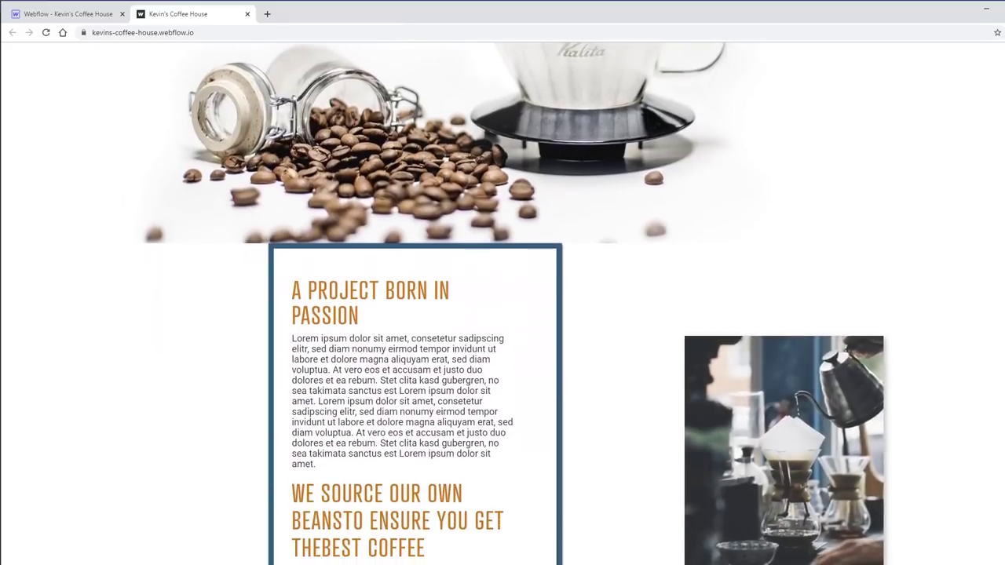
scroll(597, 452, up, 3)
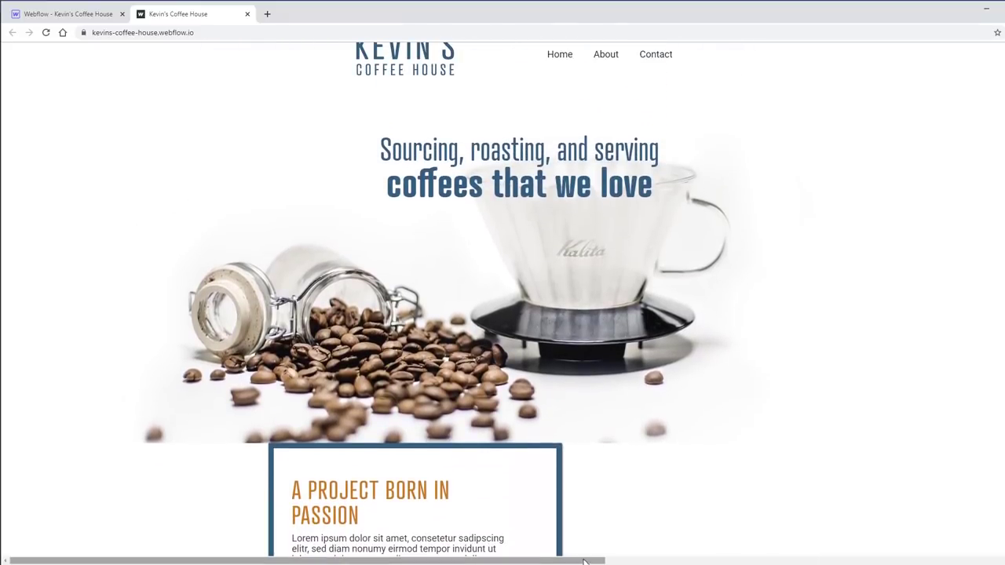
drag(588, 560, 552, 493)
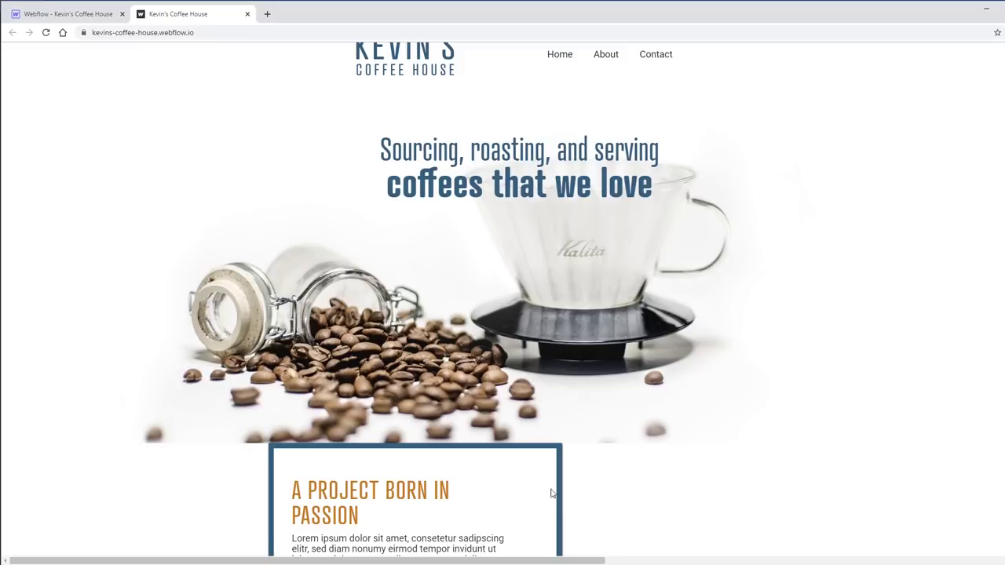
scroll(502, 314, down, 3)
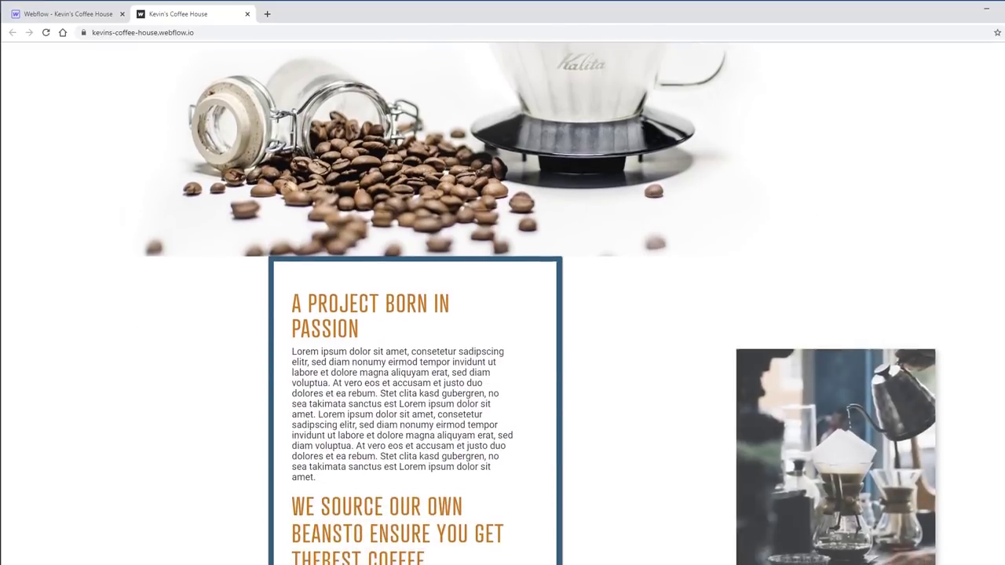
scroll(502, 314, up, 2)
scroll(502, 314, up, 1)
scroll(503, 314, down, 4)
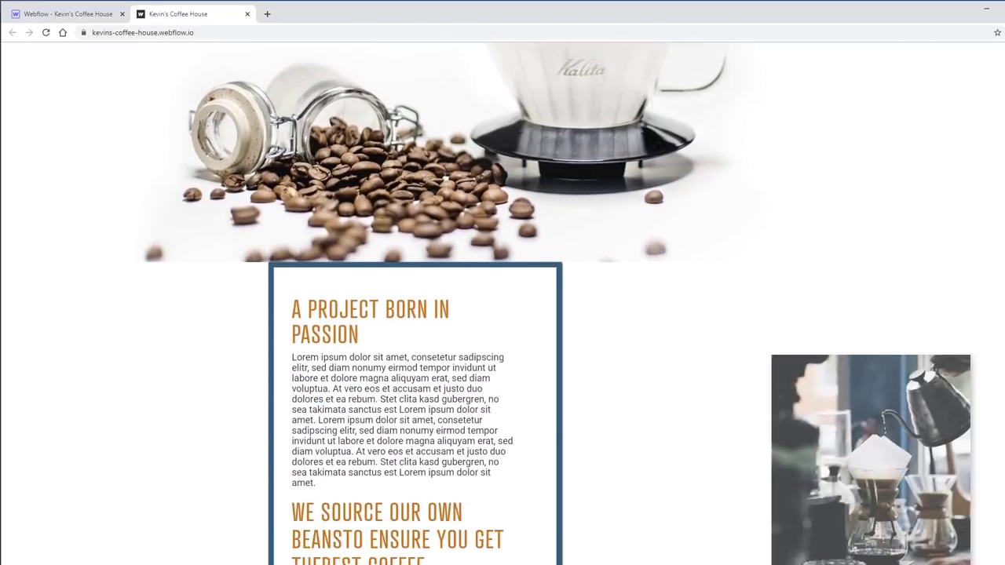
scroll(502, 315, down, 1)
scroll(503, 314, up, 3)
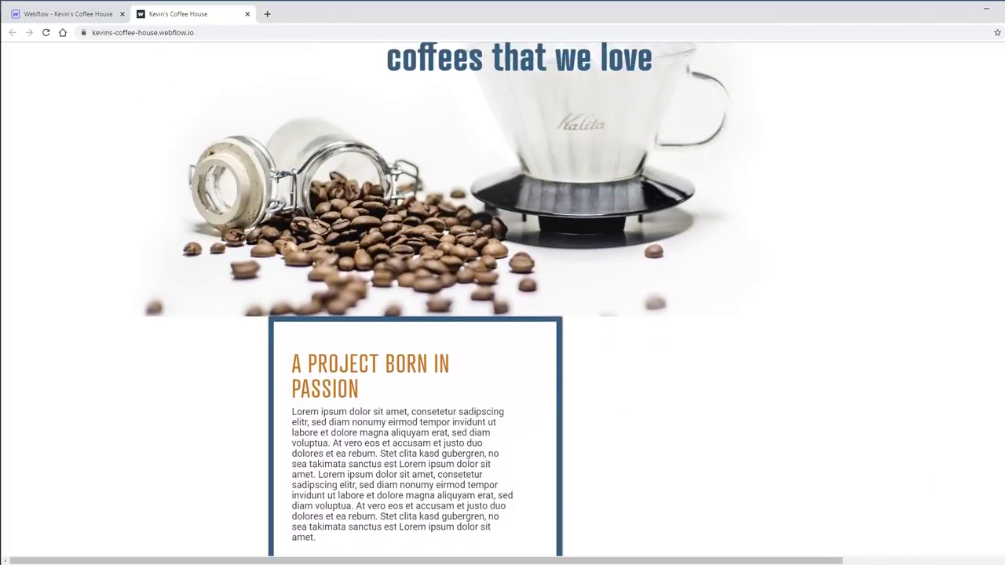
scroll(503, 314, down, 3)
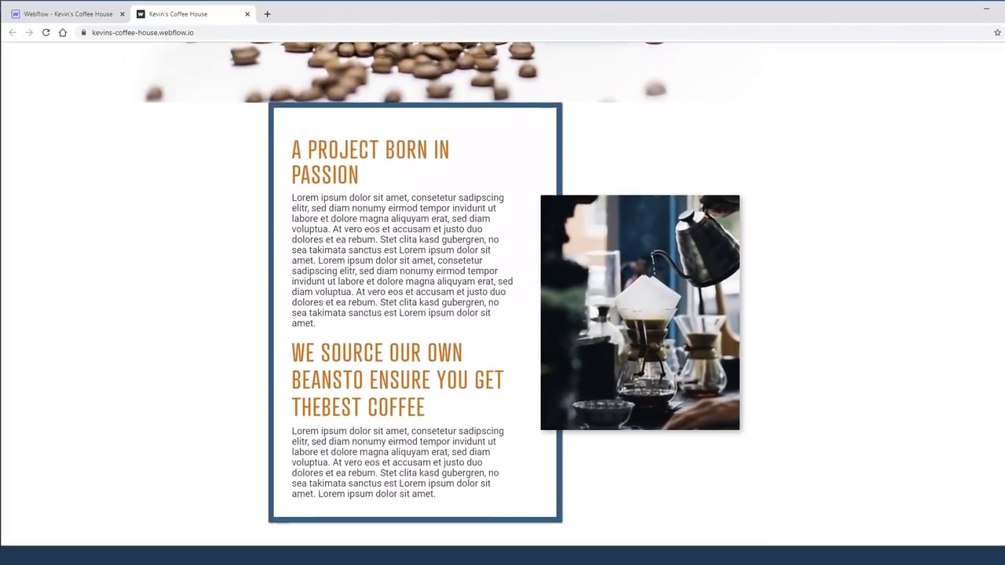
scroll(503, 314, up, 3)
scroll(503, 314, up, 1)
scroll(502, 314, down, 3)
scroll(502, 314, up, 2)
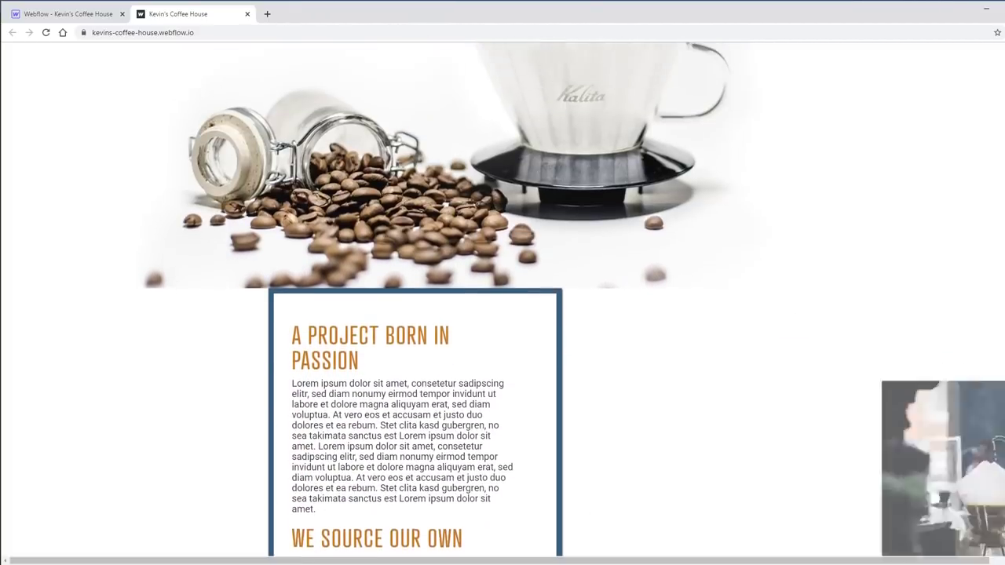
scroll(502, 315, down, 2)
scroll(1003, 231, up, 4)
scroll(1003, 231, down, 5)
scroll(1003, 231, up, 1)
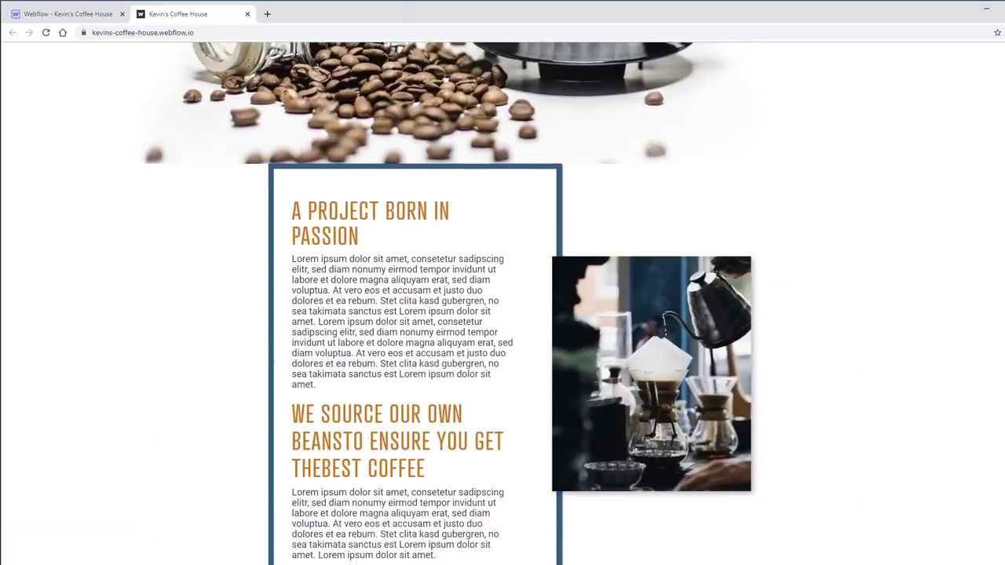
scroll(1003, 231, down, 2)
scroll(1003, 231, down, 8)
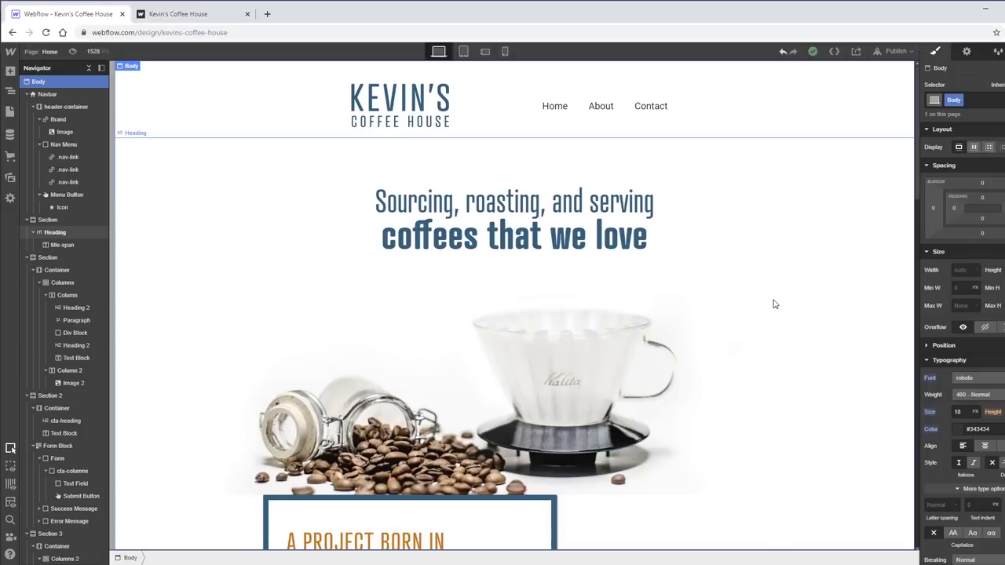
- Give the footer's Facebook social-link icons 12 px padding, then switch to the live site tab
scroll(755, 296, down, 6)
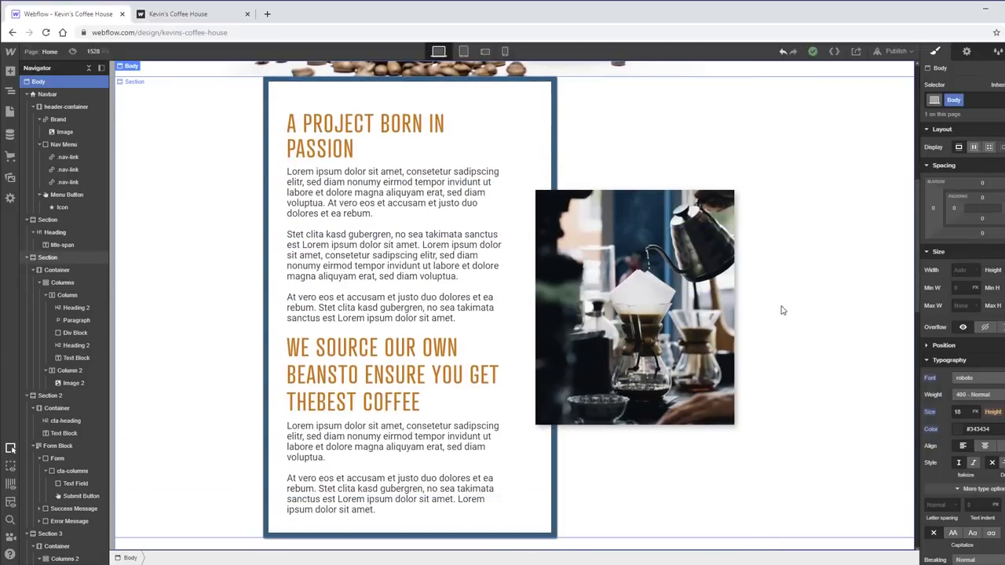
scroll(829, 307, down, 10)
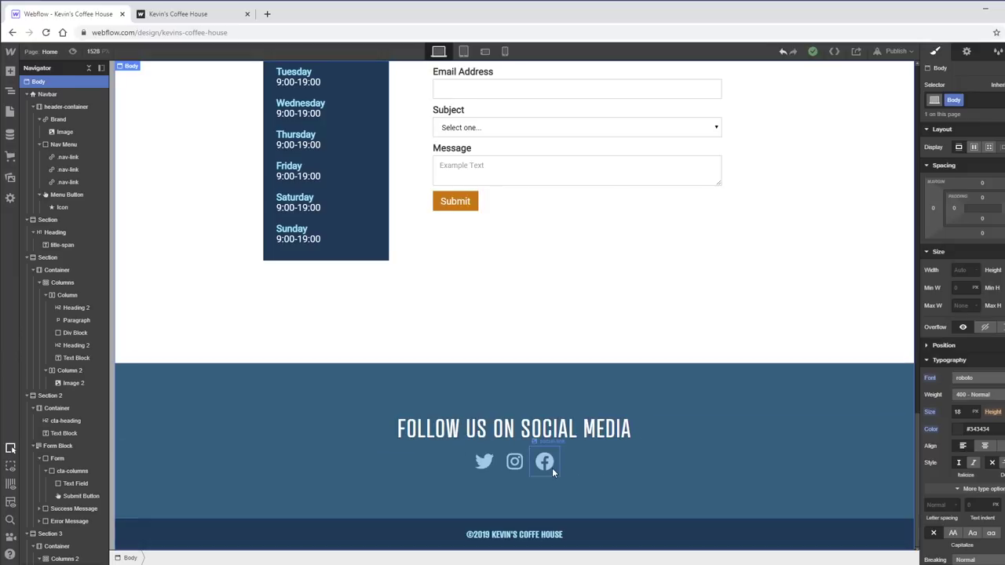
click(546, 468)
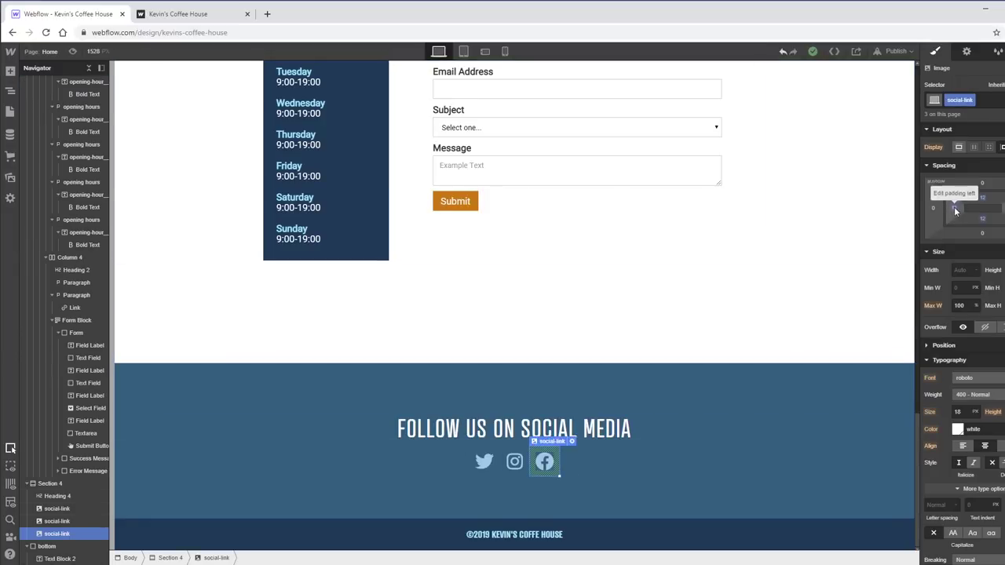
drag(954, 207, 983, 206)
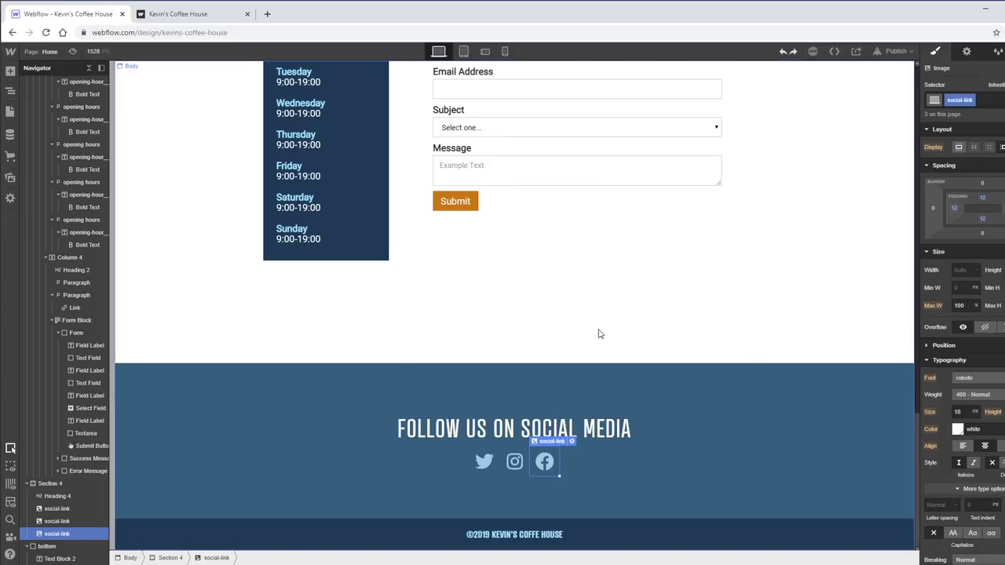
key(ctrl+Tab)
scroll(953, 157, up, 4)
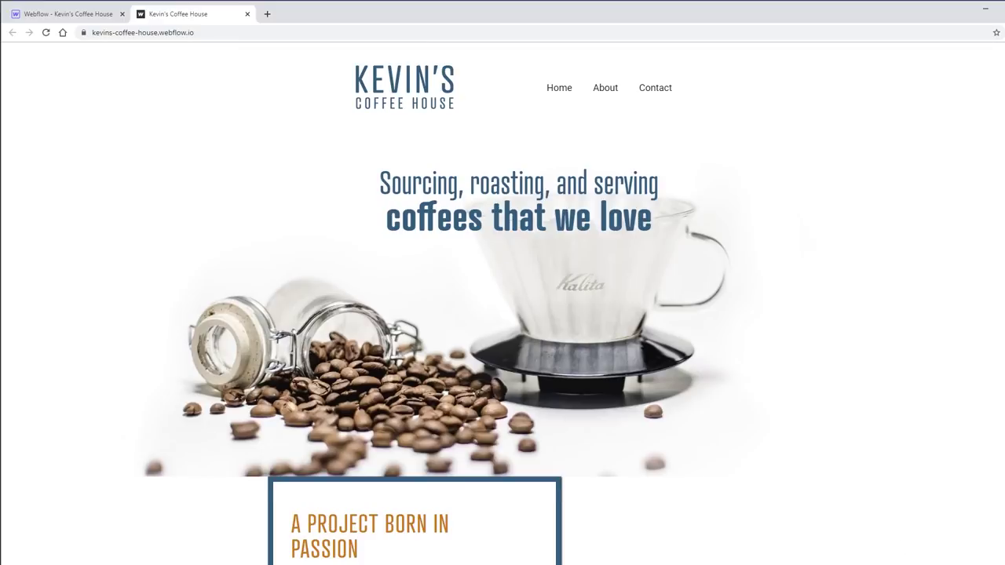
scroll(503, 303, down, 5)
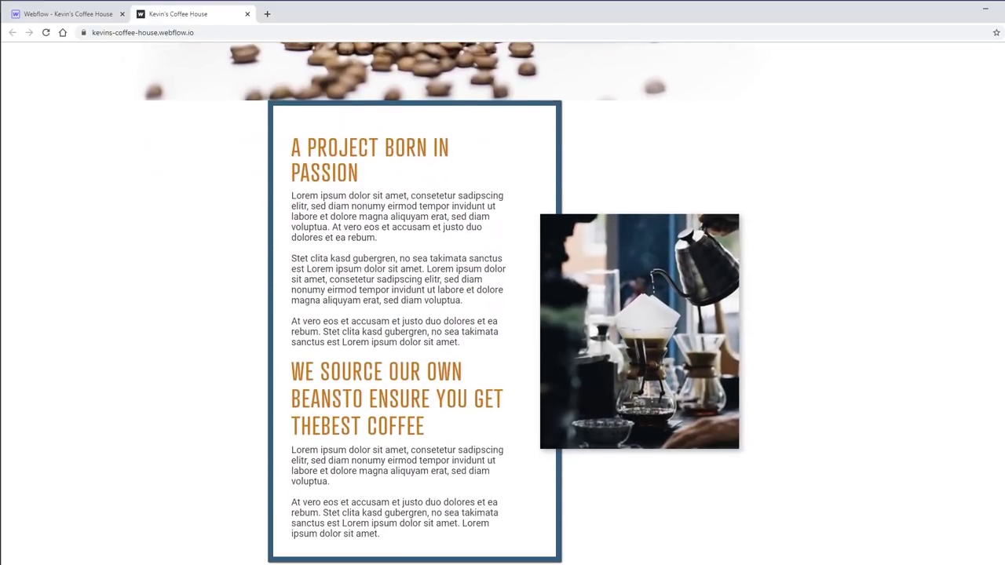
scroll(503, 303, up, 4)
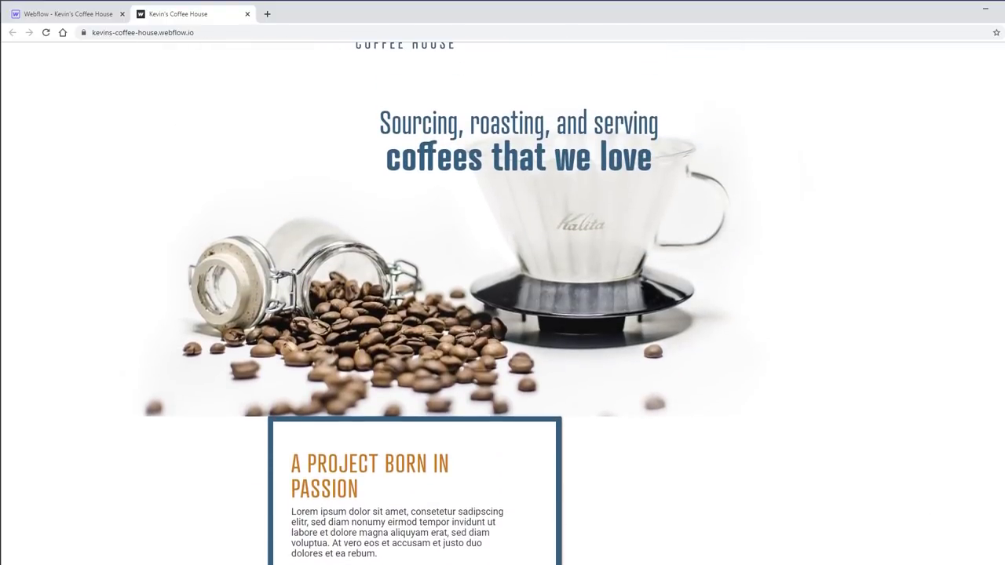
scroll(502, 303, down, 4)
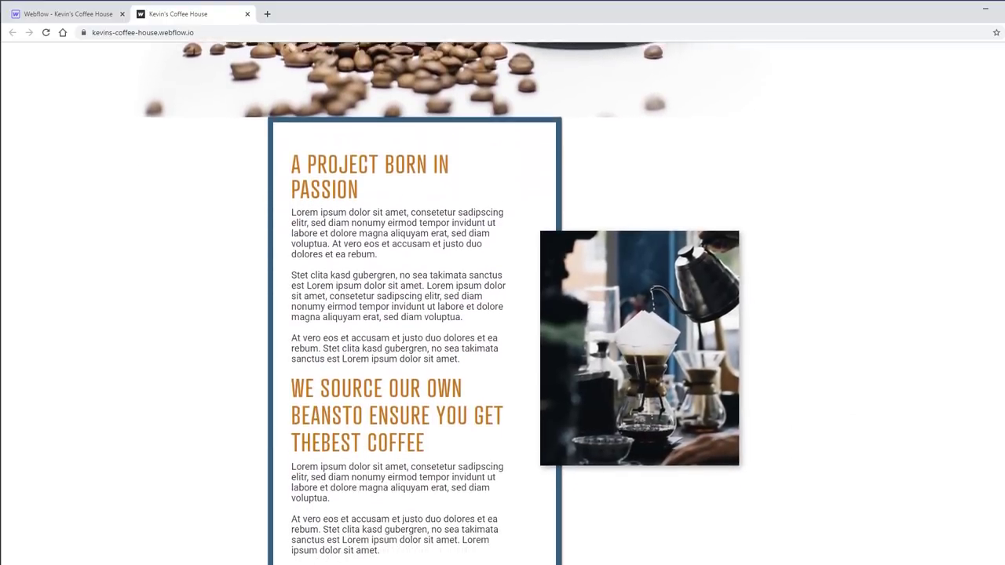
scroll(502, 303, up, 4)
scroll(502, 303, down, 4)
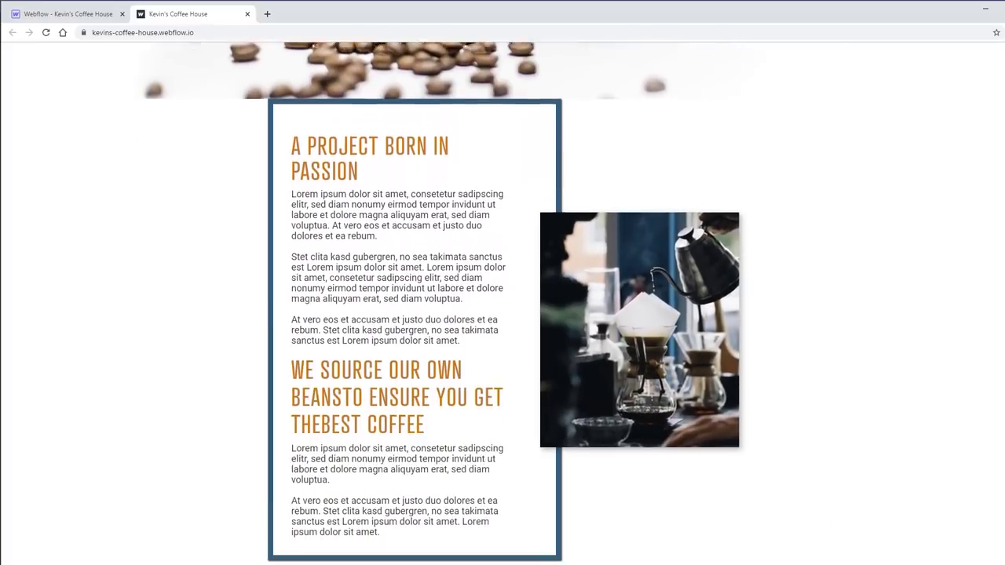
scroll(502, 303, down, 1)
scroll(502, 303, up, 5)
scroll(502, 303, down, 3)
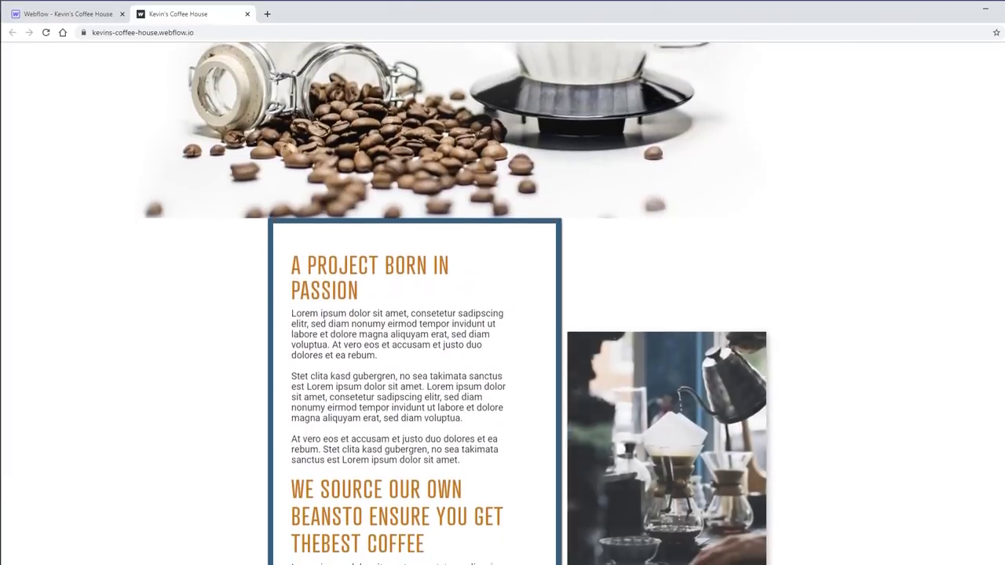
scroll(502, 303, down, 5)
scroll(503, 303, up, 5)
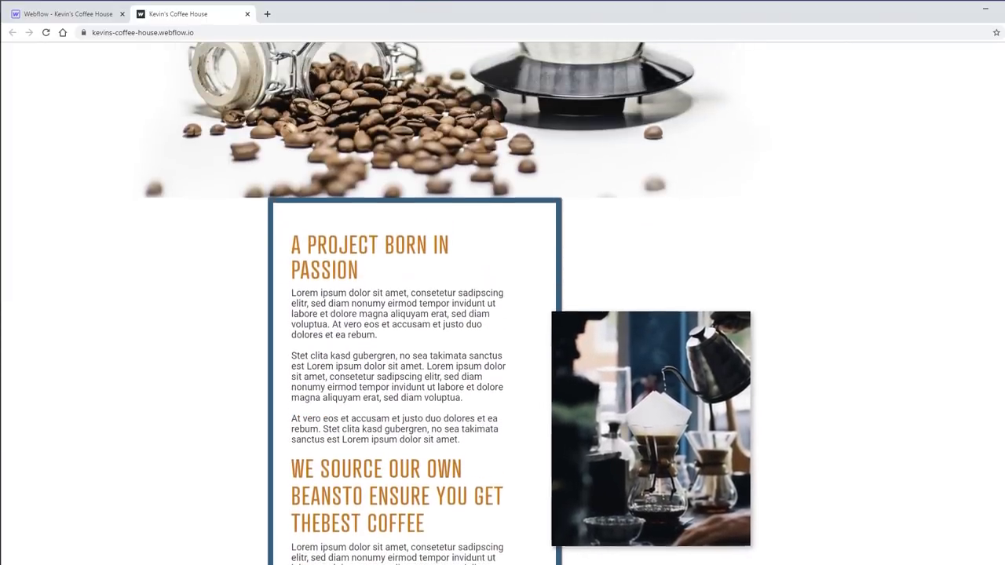
scroll(784, 341, down, 2)
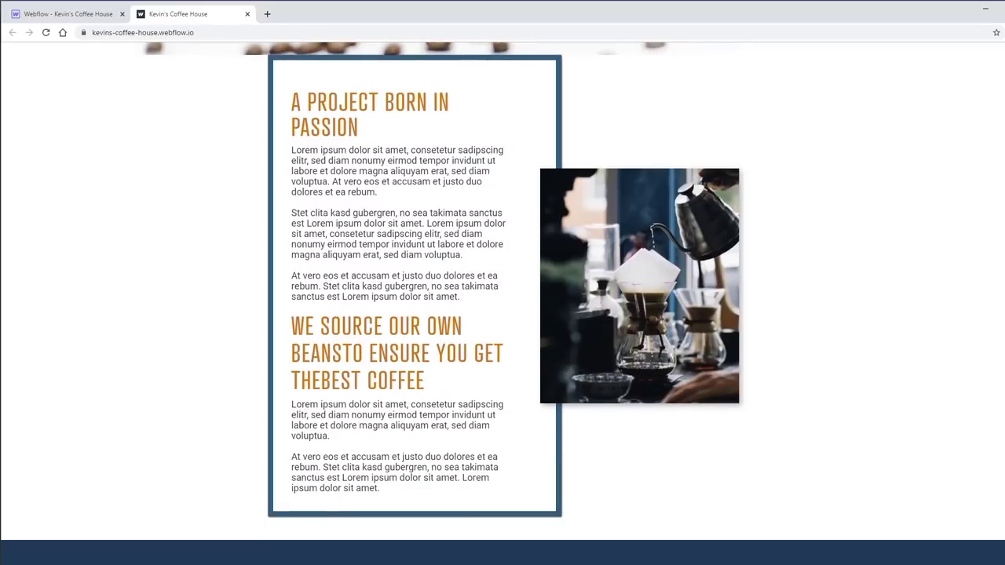
scroll(502, 303, down, 1)
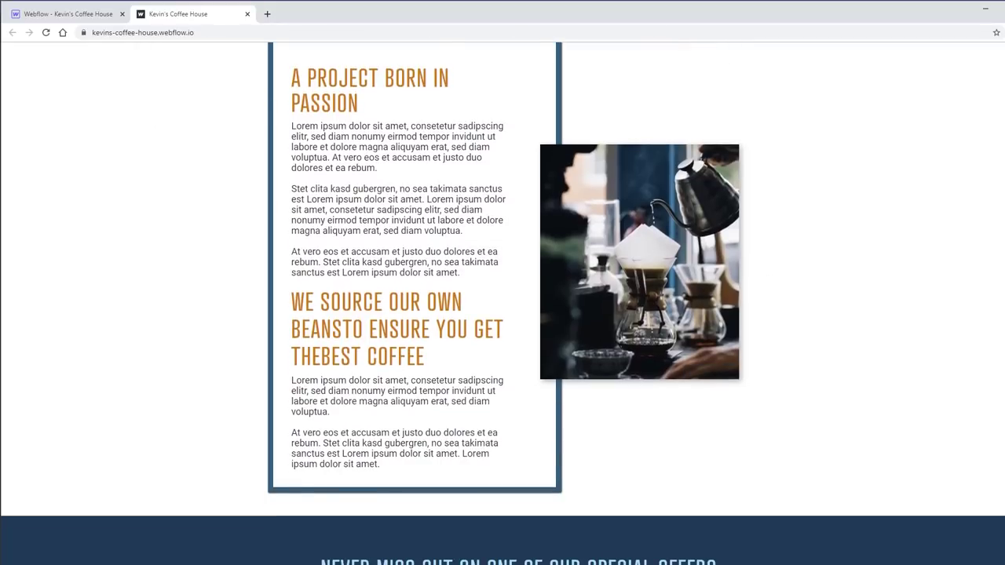
scroll(503, 303, down, 2)
scroll(503, 304, down, 8)
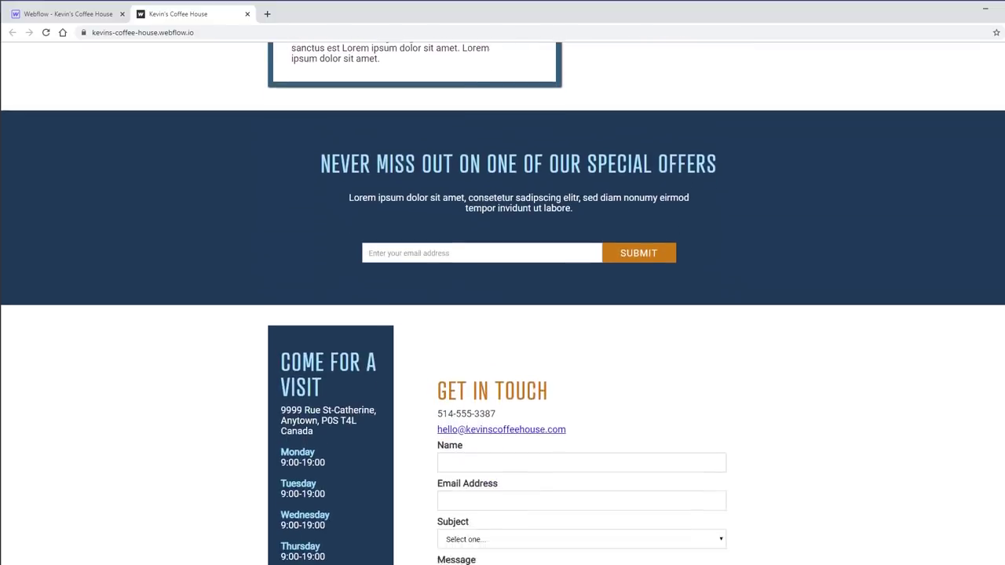
scroll(999, 126, up, 15)
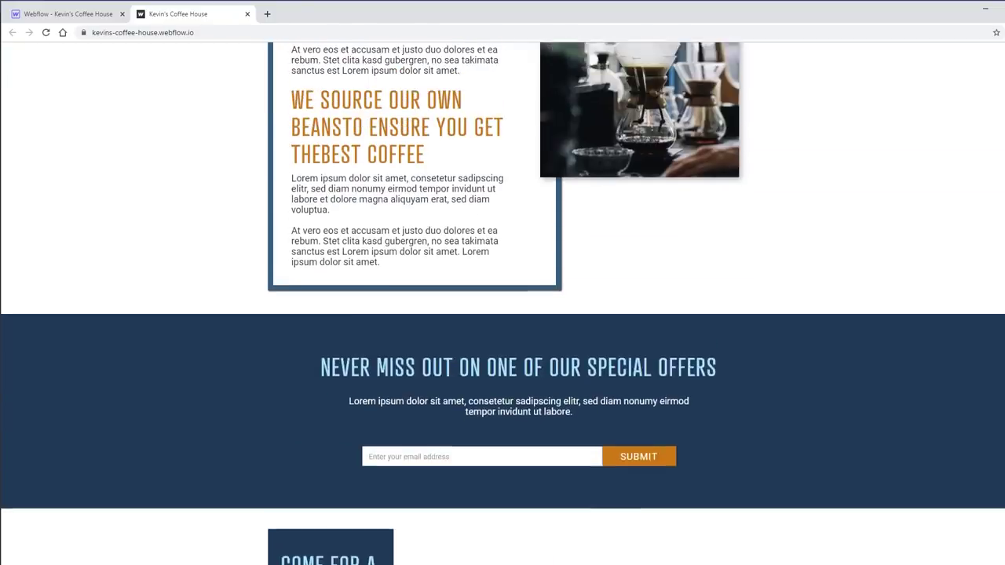
scroll(999, 126, up, 2)
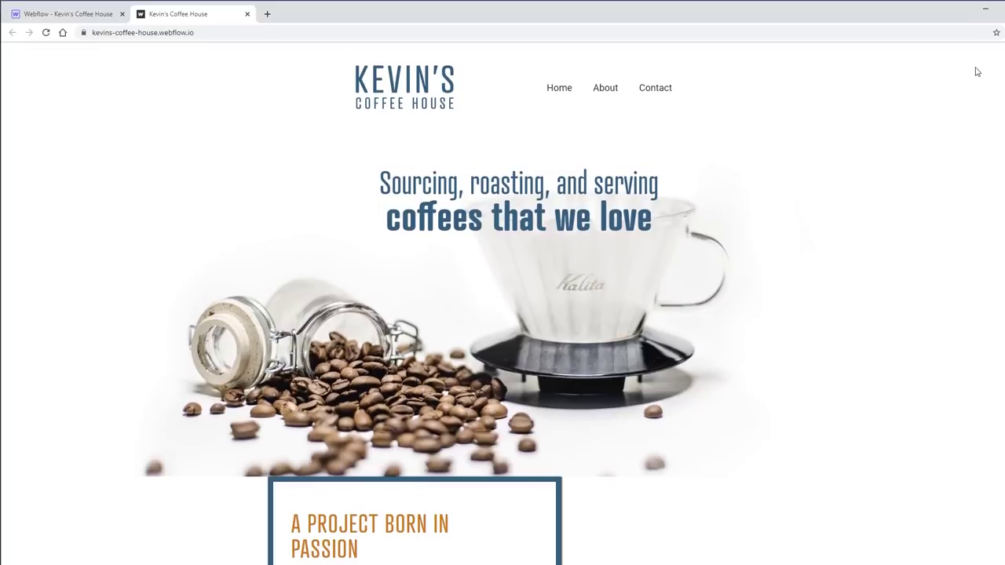
- Narrow the live Kevin's Coffee House browser window to phone width
right_click(736, 90)
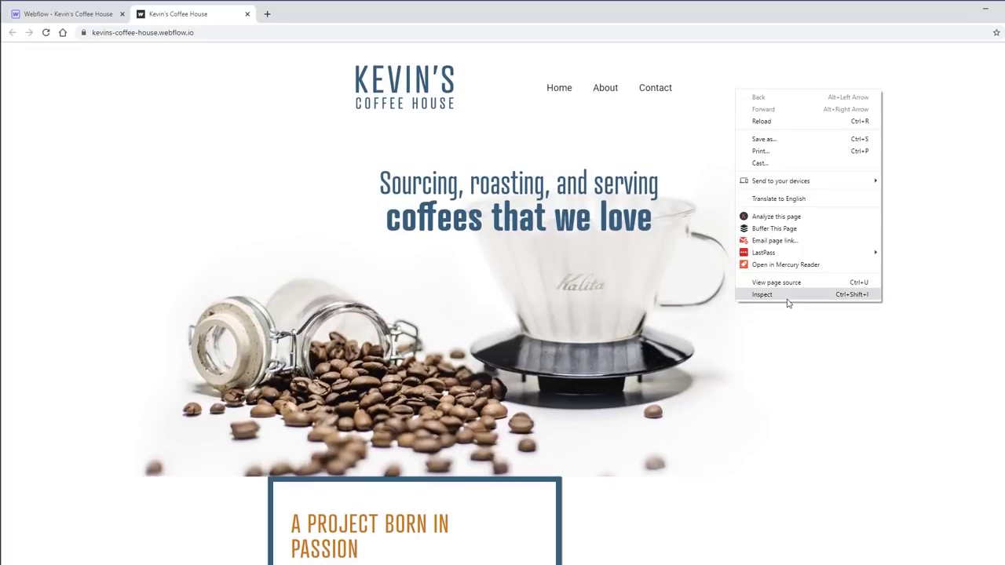
click(973, 345)
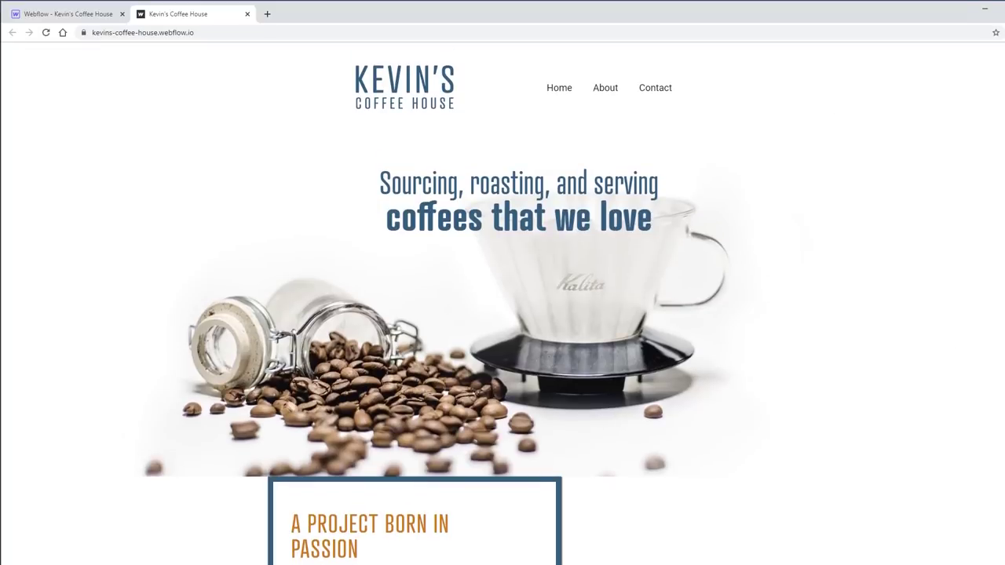
drag(974, 346, 297, 375)
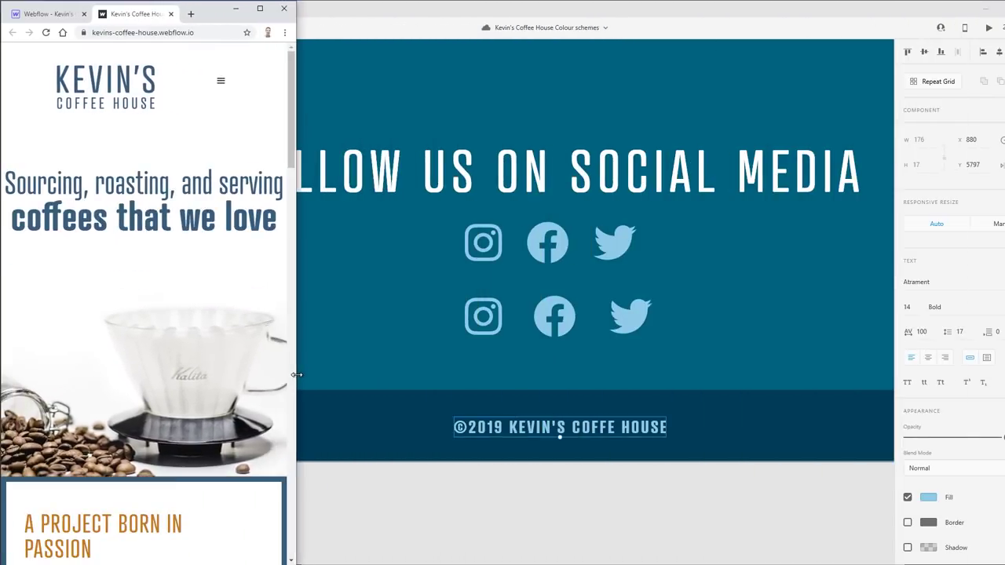
- Scroll the phone-width live site down to the footer, then maximize the window to full width
drag(286, 122, 281, 230)
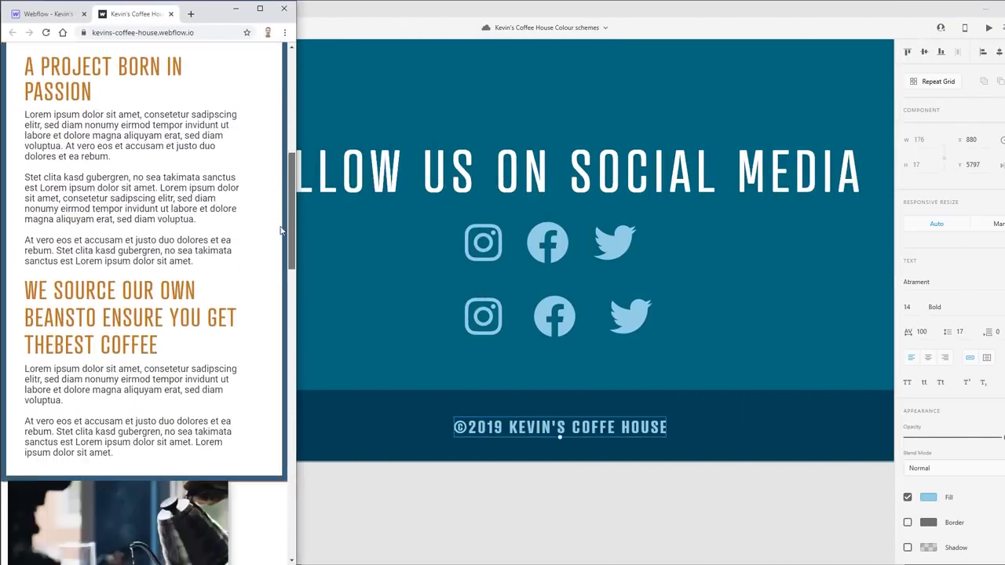
scroll(281, 230, down, 1)
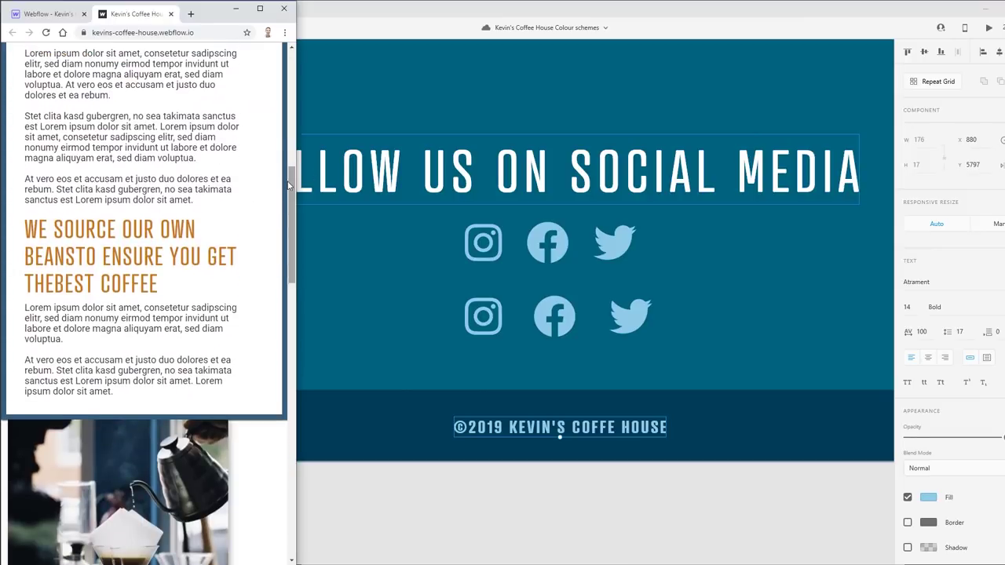
scroll(288, 185, down, 4)
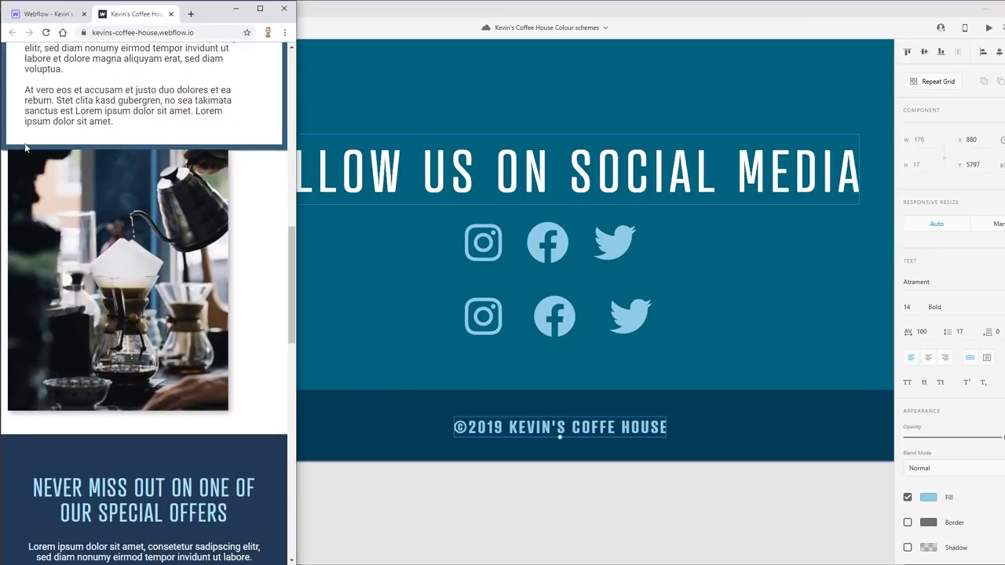
mouse_move(153, 153)
drag(288, 254, 292, 404)
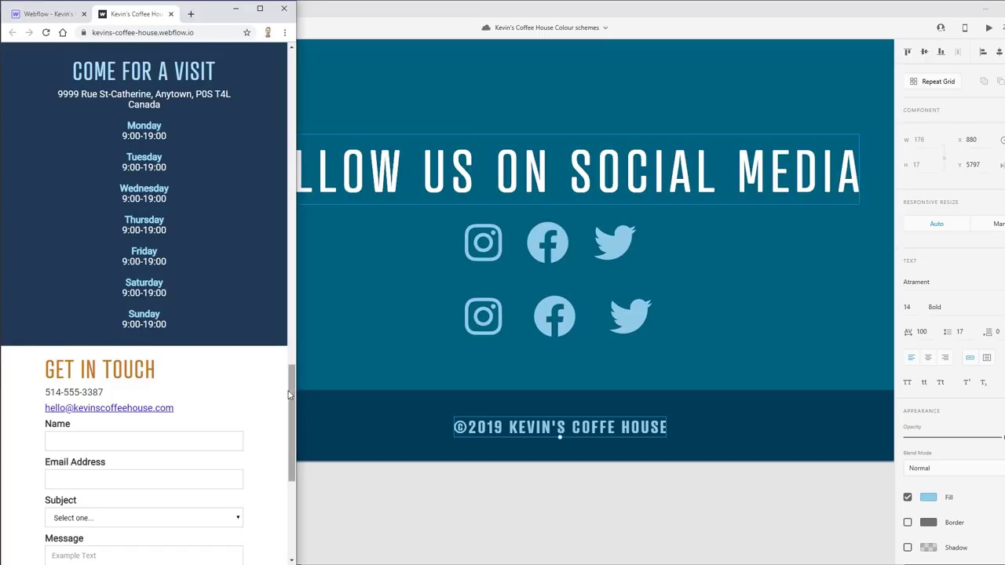
scroll(152, 340, down, 2)
scroll(147, 226, down, 2)
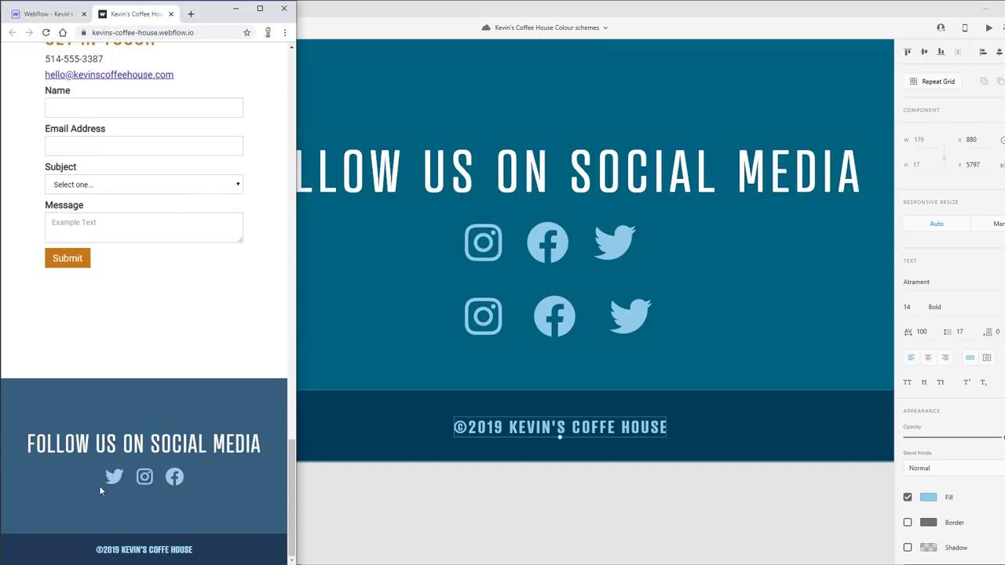
drag(291, 502, 1004, 71)
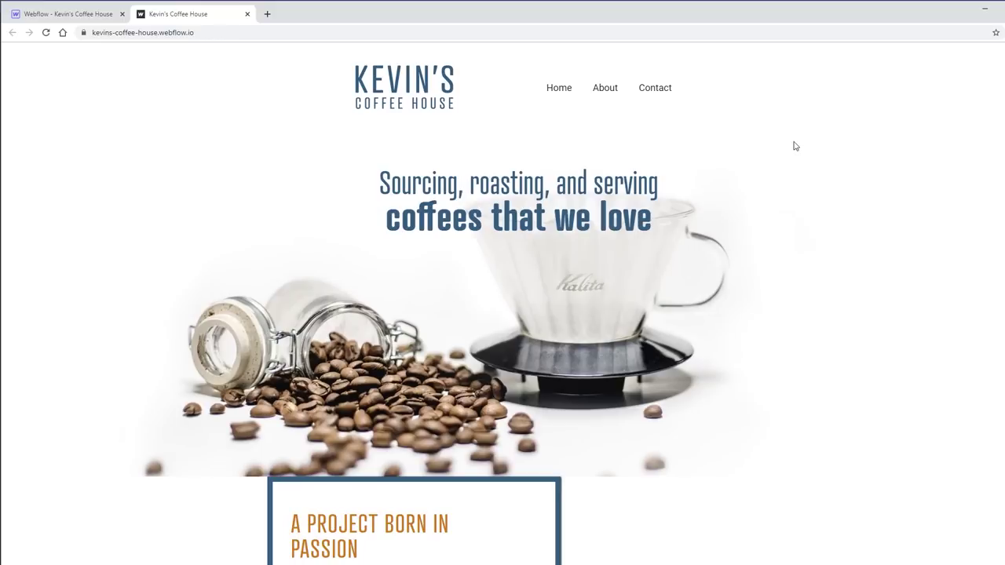
- Open Export Code from the Webflow Designer and read the form functionality notice
click(62, 14)
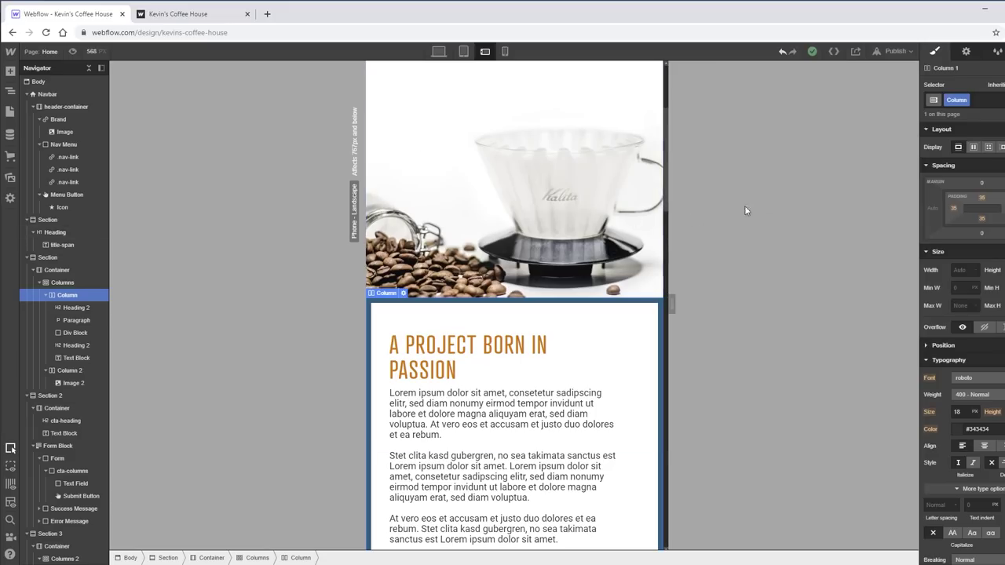
click(834, 51)
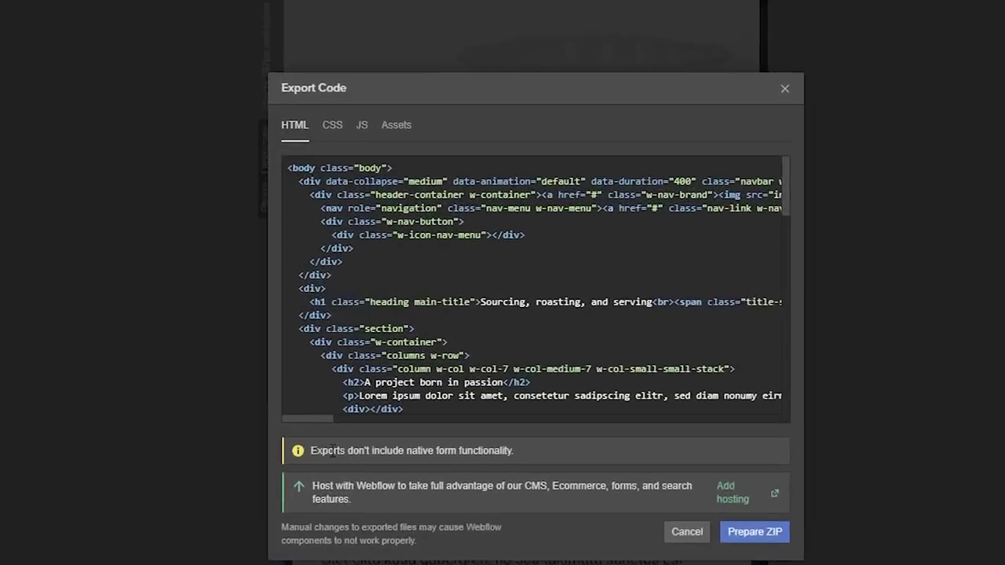
drag(393, 387, 433, 387)
drag(366, 485, 486, 488)
click(459, 302)
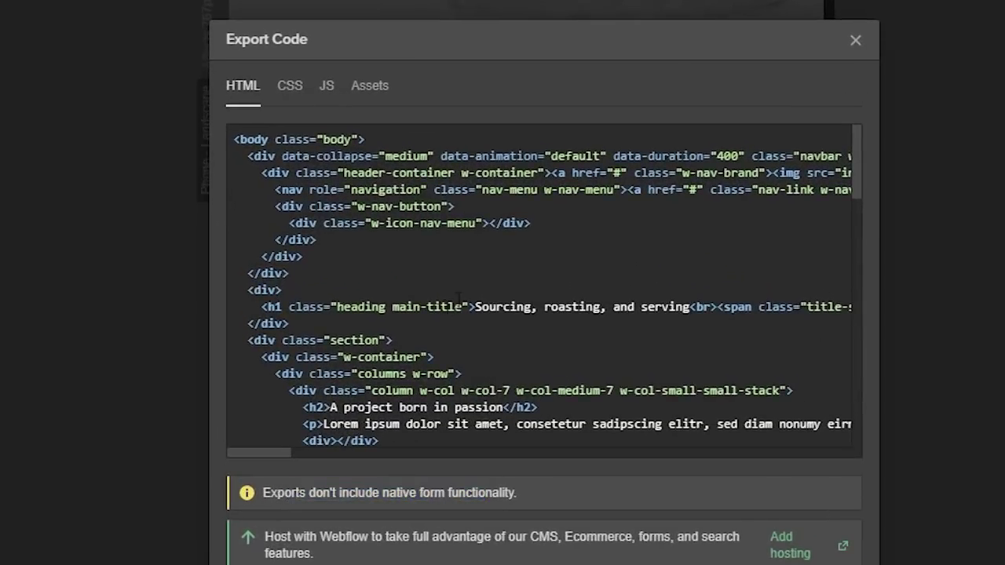
- Review the HTML for the opening body, the navbar and the Monday to Saturday opening hours
drag(280, 149, 481, 272)
click(650, 224)
scroll(514, 271, down, 15)
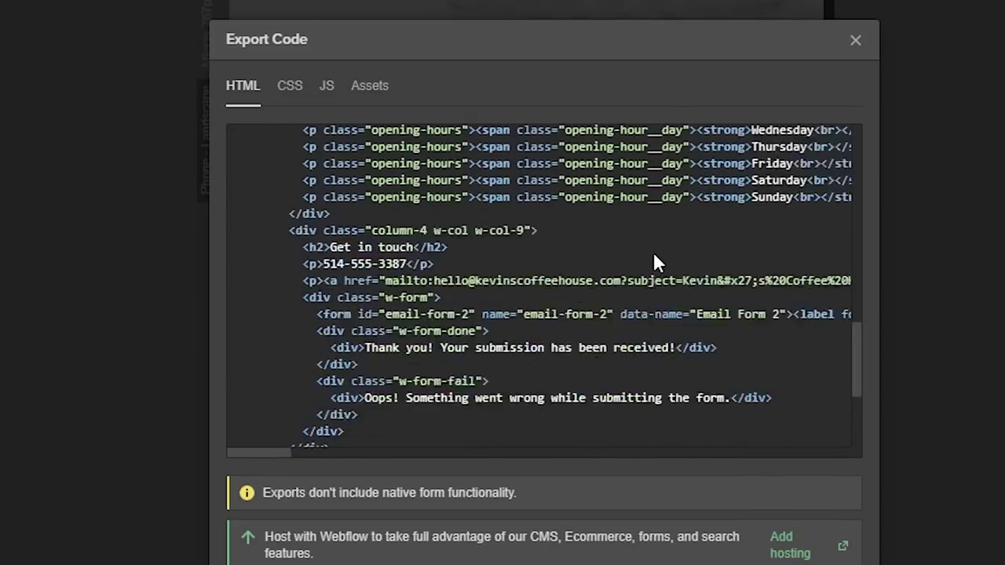
scroll(654, 253, up, 5)
drag(235, 206, 633, 295)
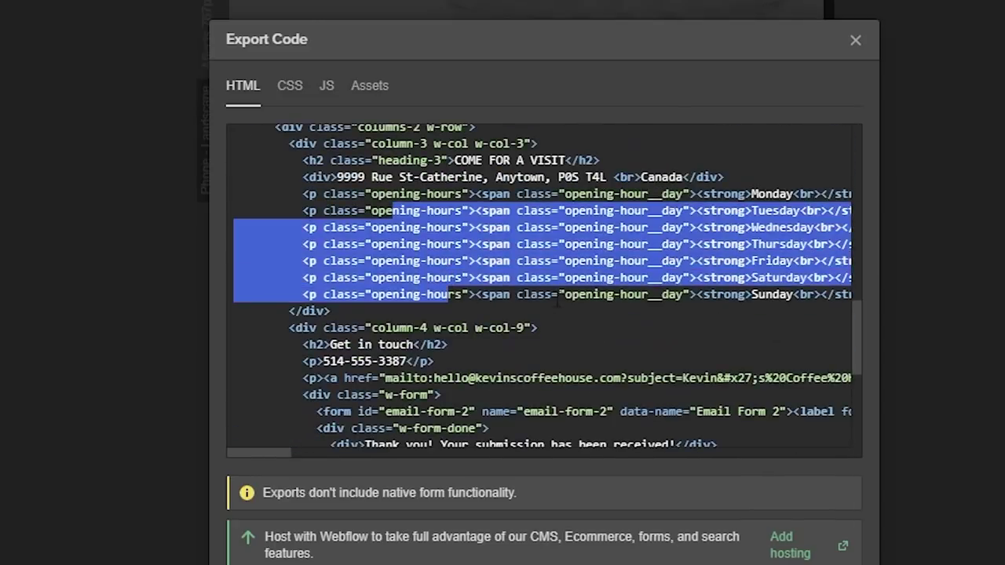
click(633, 295)
drag(323, 193, 490, 279)
- Scroll up to review the section-1 end, section-2 start, and the cta-heading and text-block classes
scroll(664, 282, up, 6)
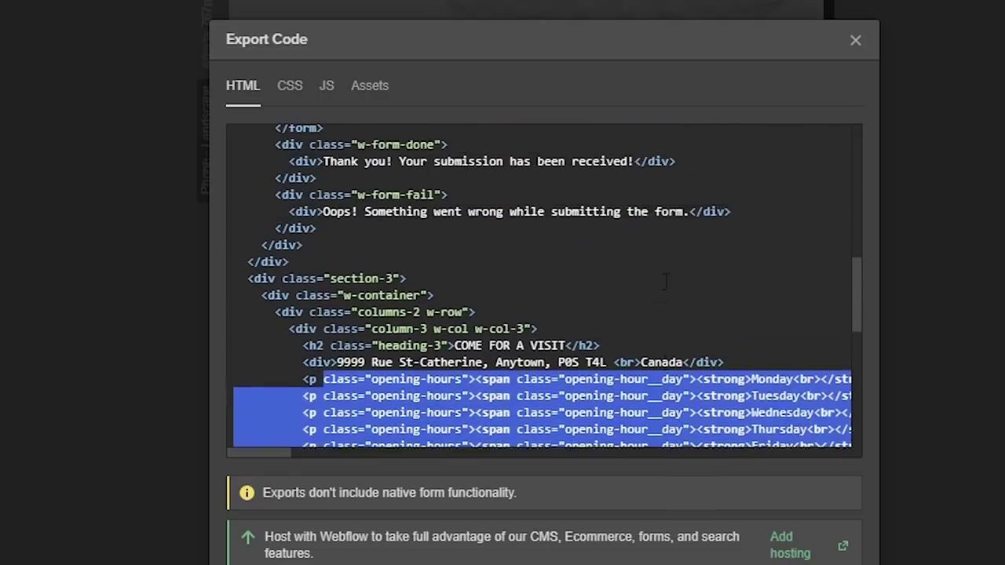
scroll(544, 286, up, 2)
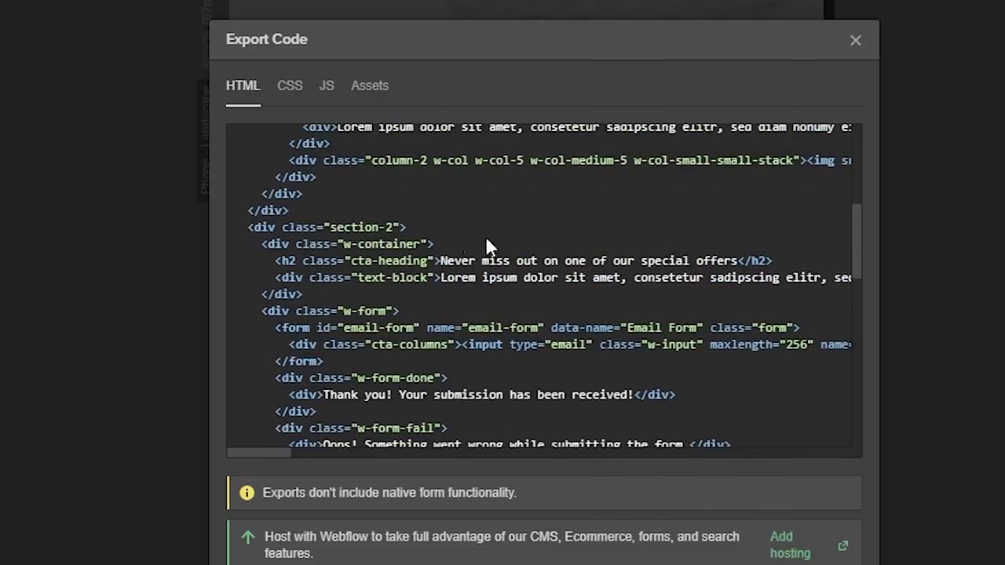
scroll(487, 243, up, 2)
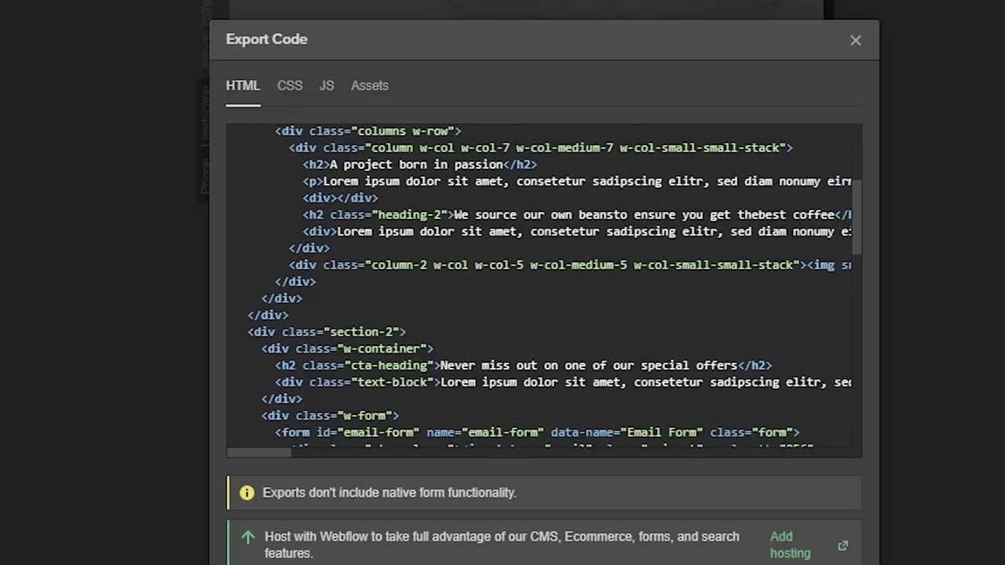
drag(338, 198, 477, 353)
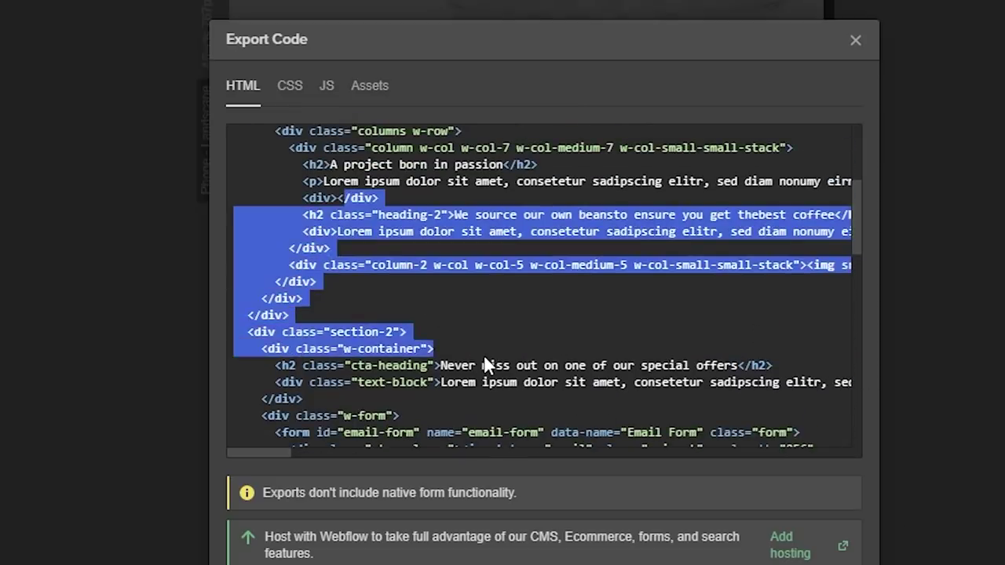
click(518, 308)
drag(351, 365, 428, 366)
drag(359, 383, 445, 382)
scroll(537, 366, up, 2)
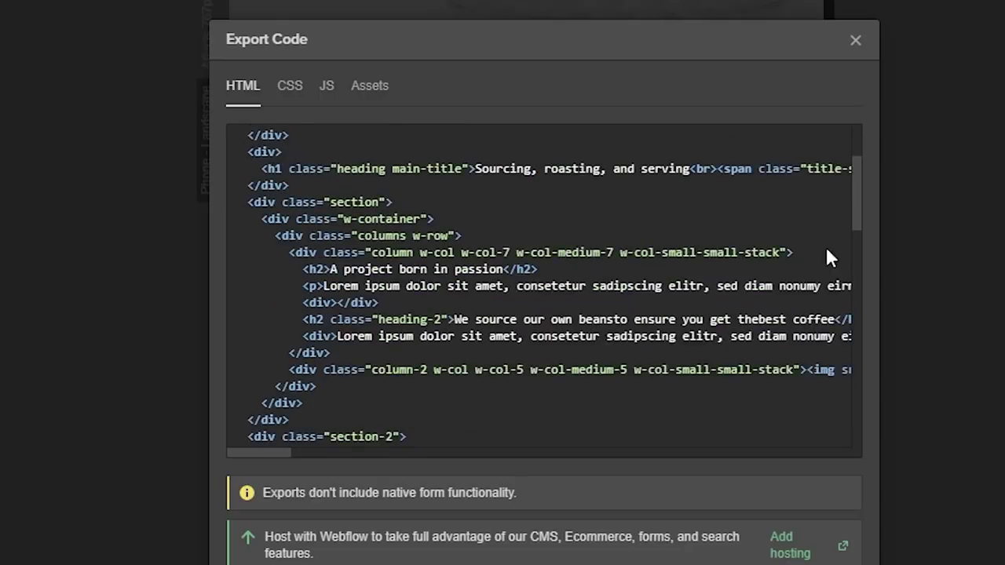
scroll(633, 213, up, 3)
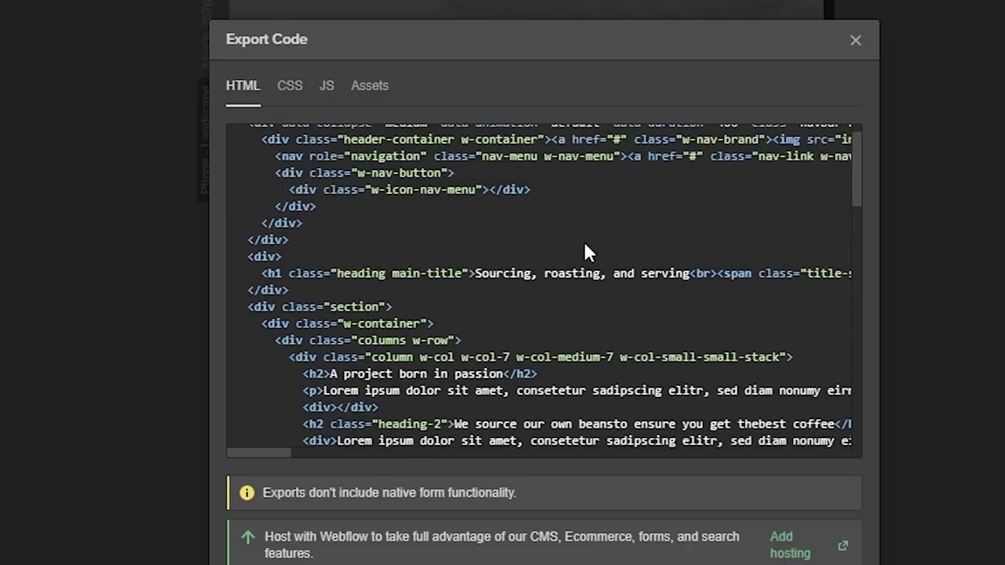
drag(786, 189, 815, 189)
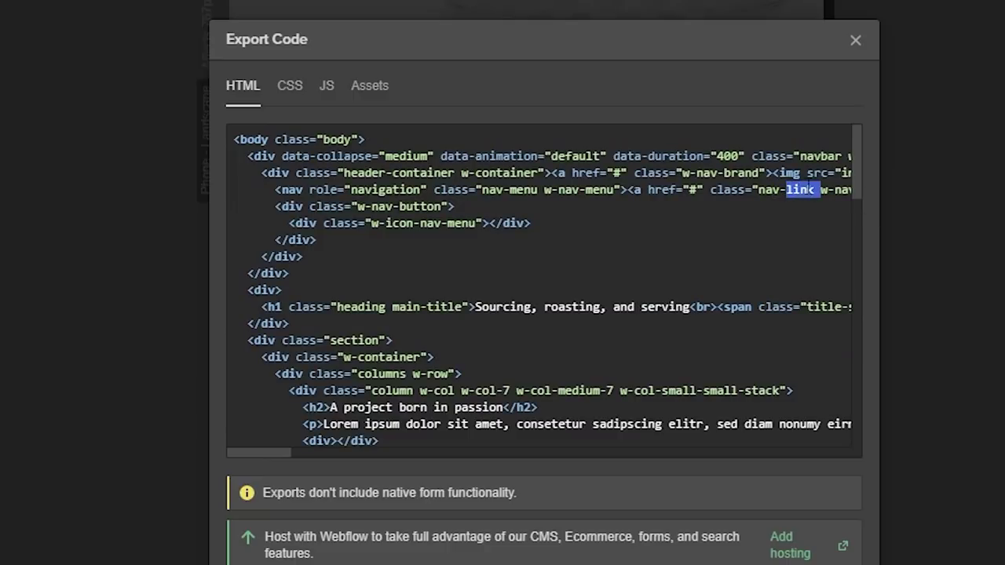
drag(688, 189, 856, 191)
click(541, 190)
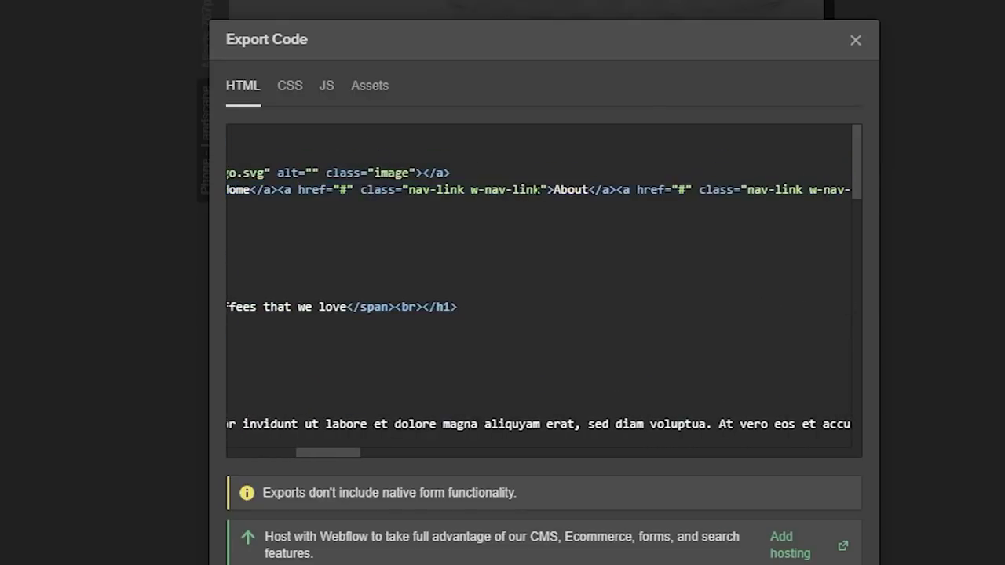
drag(478, 189, 522, 190)
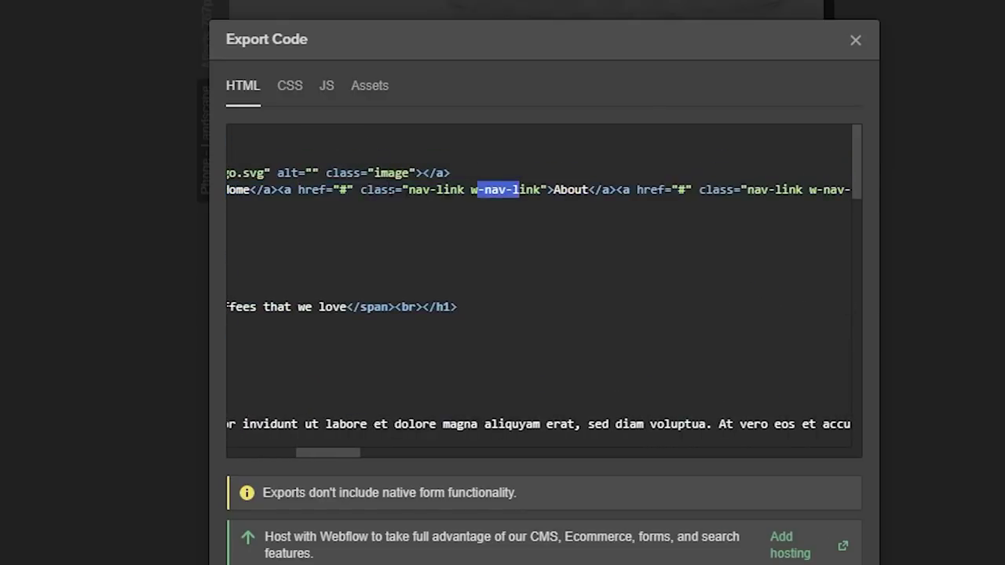
drag(417, 189, 541, 189)
click(473, 189)
drag(332, 445, 249, 460)
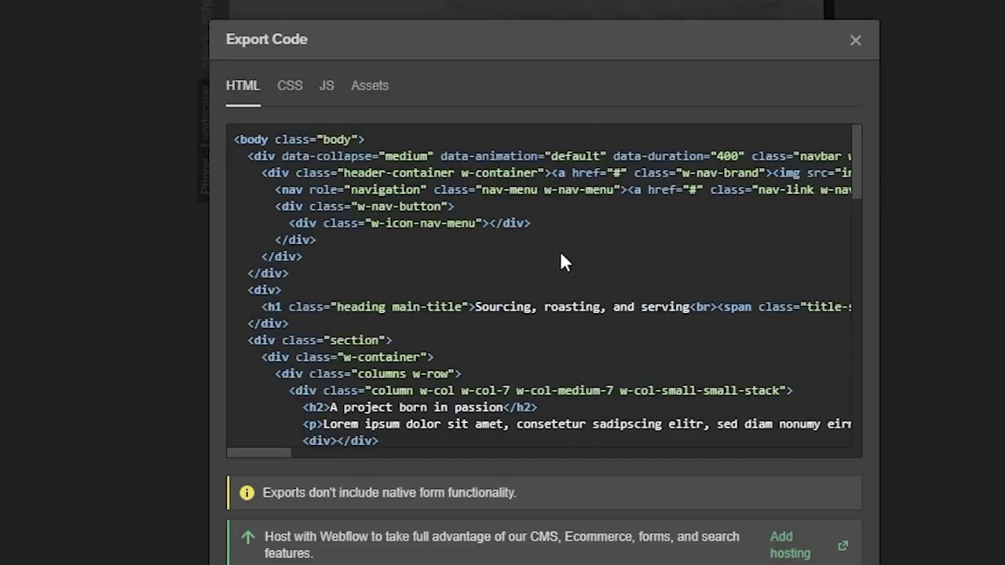
scroll(560, 253, down, 3)
drag(351, 252, 448, 270)
double_click(388, 285)
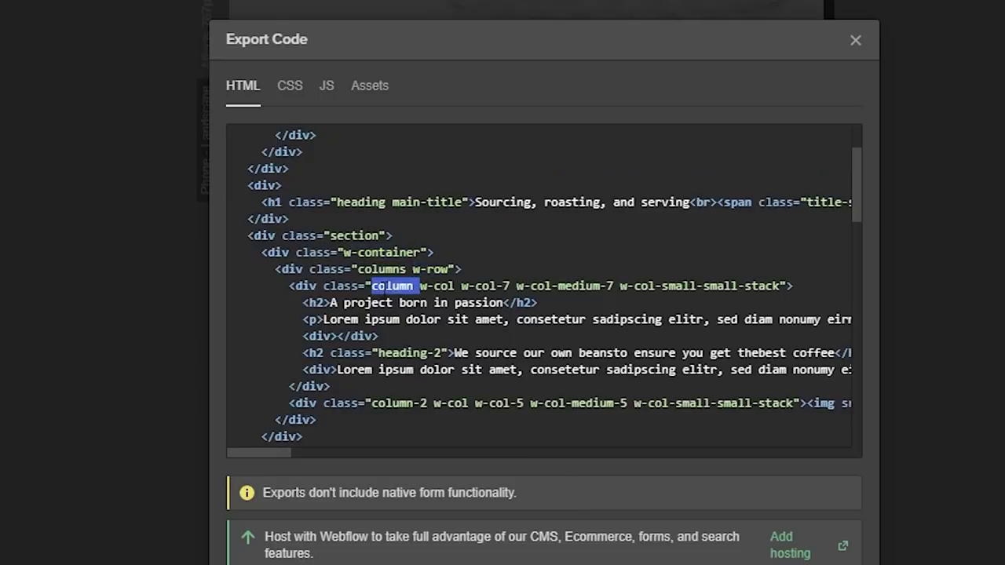
drag(518, 286, 701, 288)
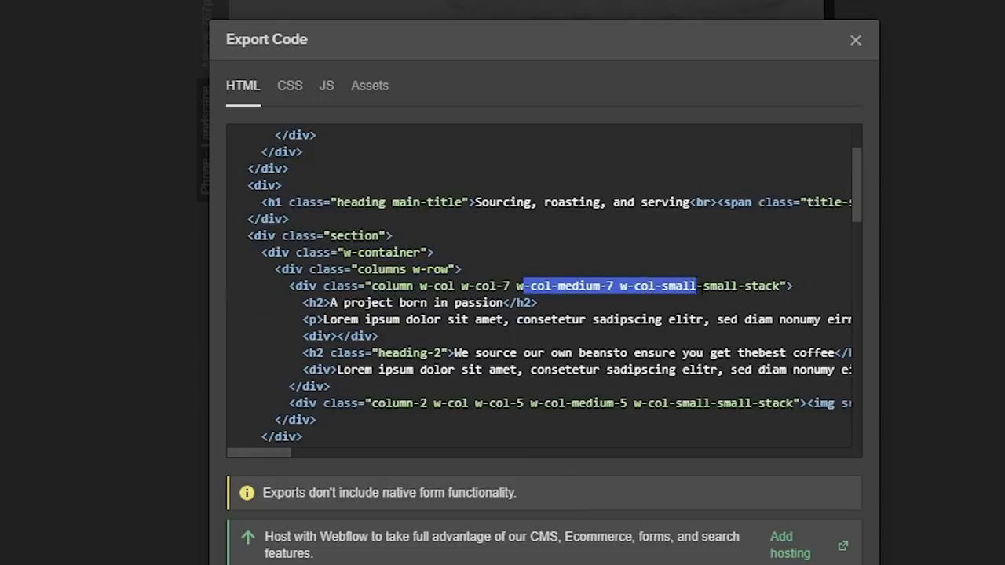
triple_click(718, 286)
click(646, 291)
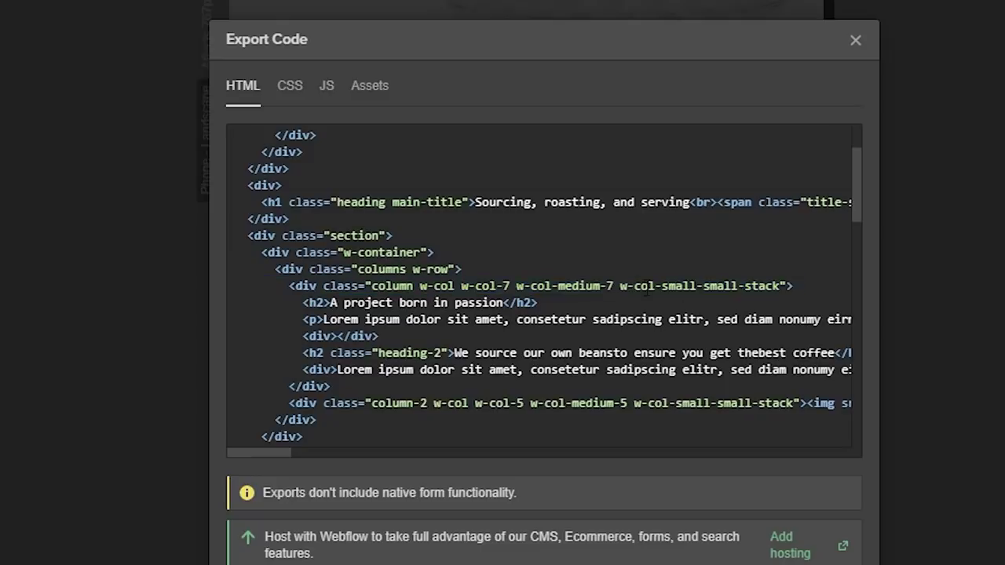
scroll(544, 286, down, 3)
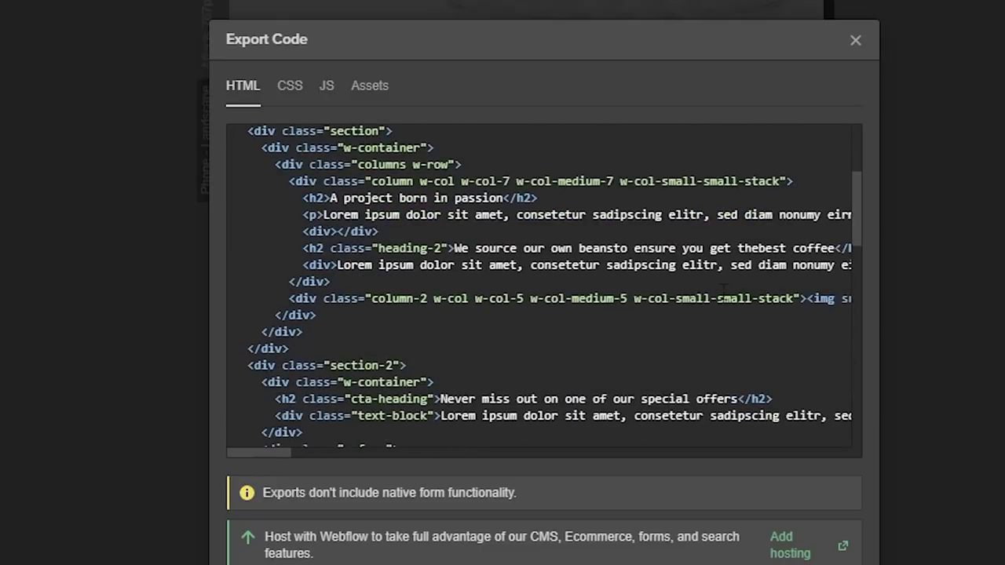
drag(325, 189, 368, 273)
scroll(588, 342, down, 1)
scroll(584, 352, down, 3)
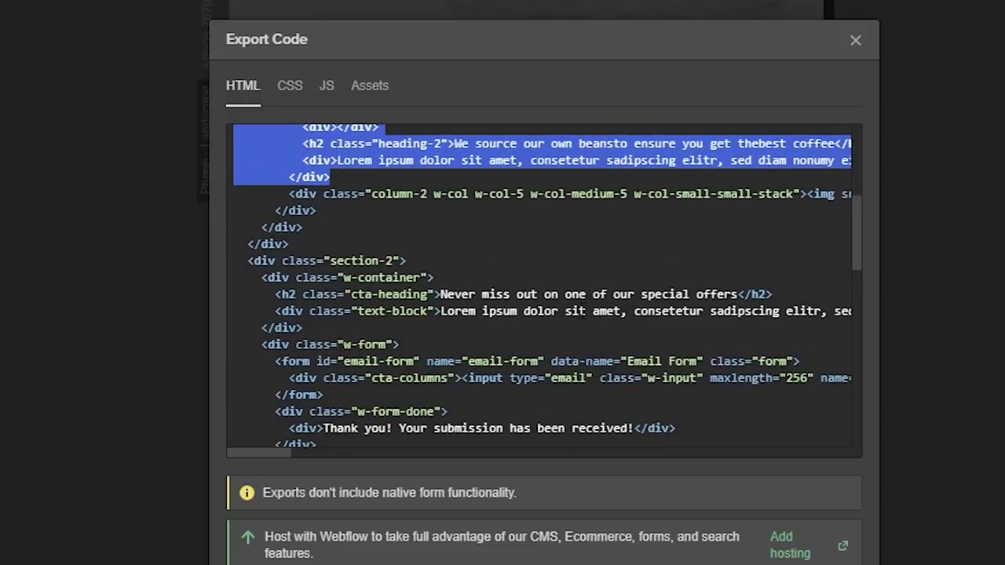
scroll(584, 309, up, 3)
click(334, 244)
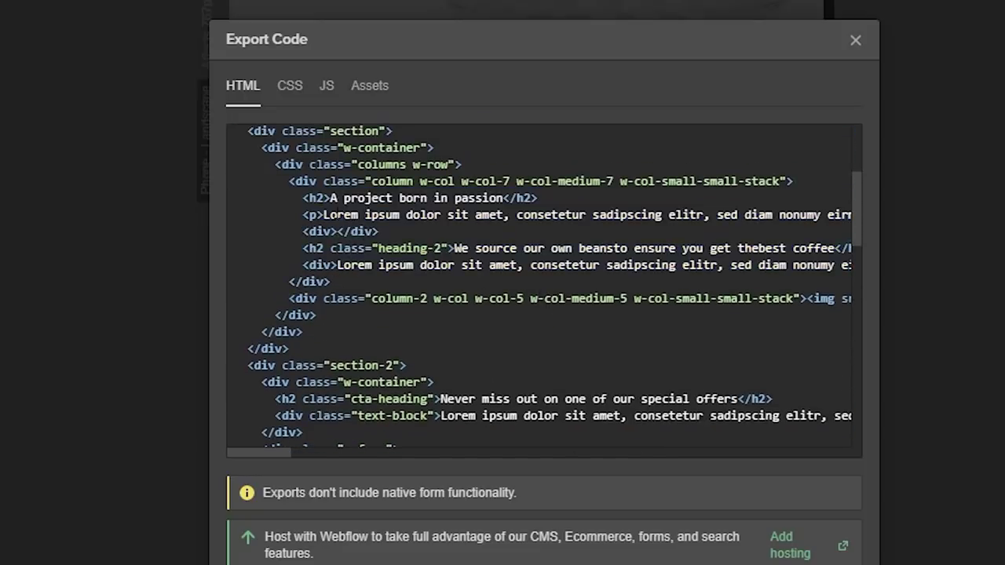
double_click(372, 215)
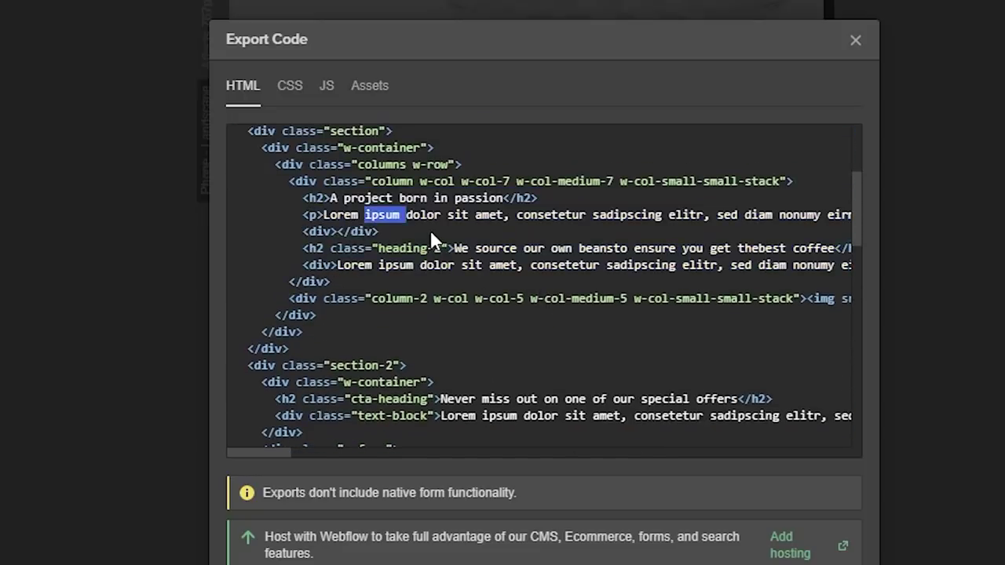
drag(309, 232, 350, 232)
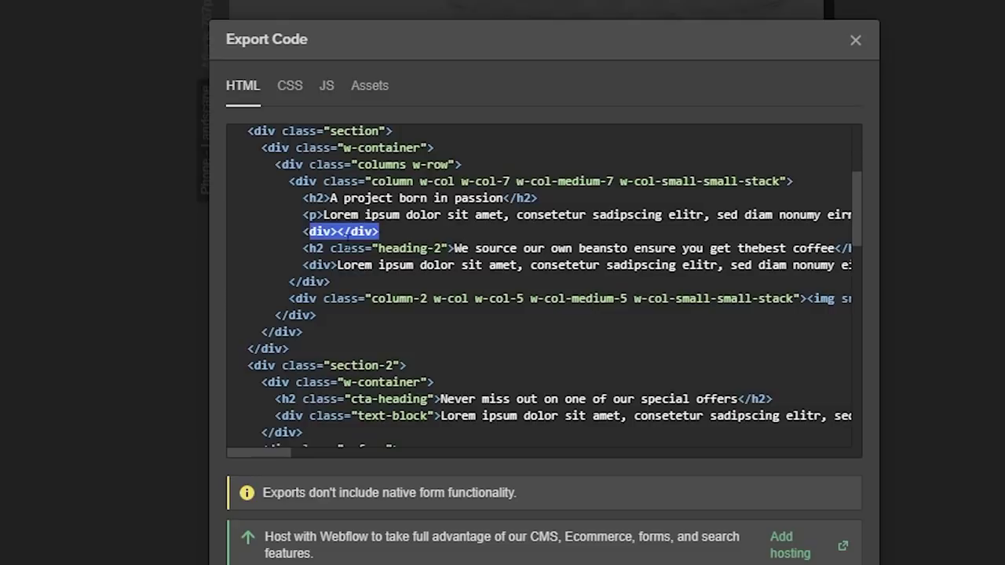
- Inspect the exported HTML around the empty div before leaving the HTML view
double_click(363, 231)
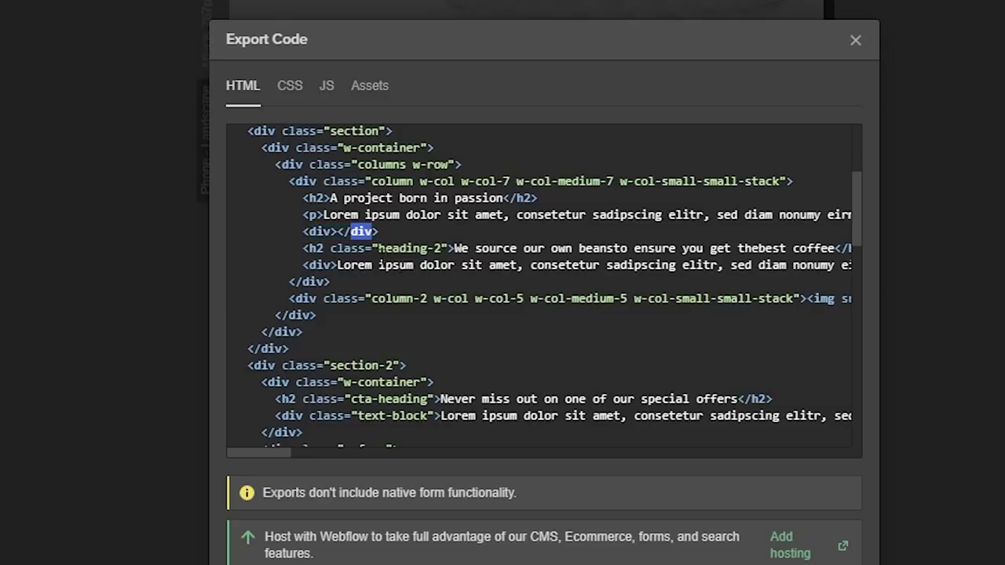
click(396, 229)
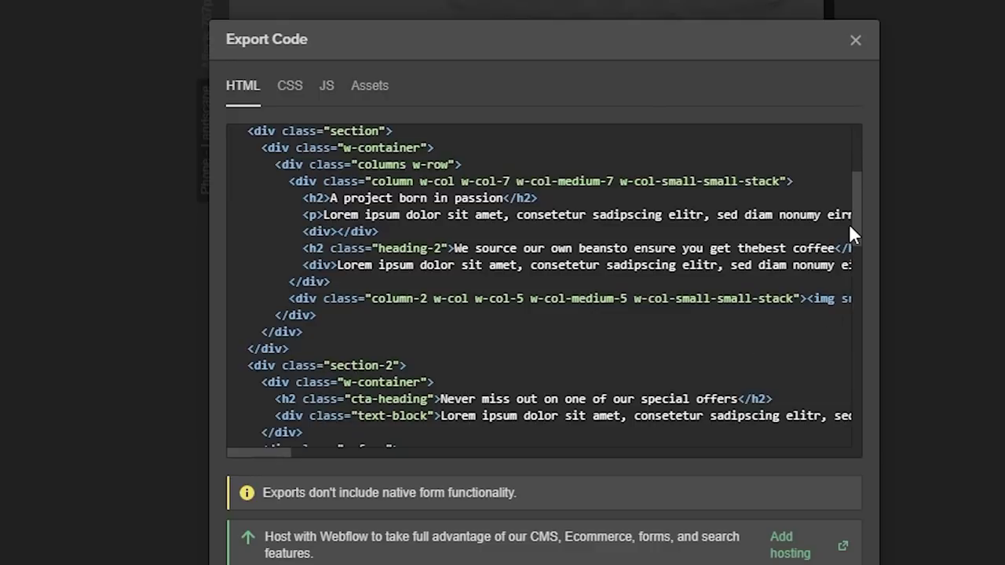
drag(858, 224, 856, 389)
scroll(702, 359, down, 5)
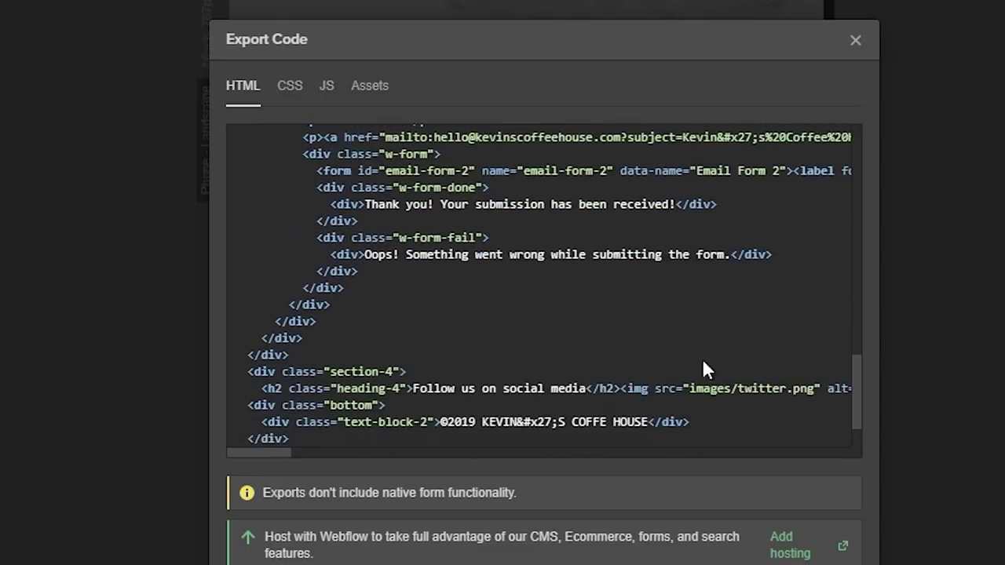
scroll(776, 355, up, 5)
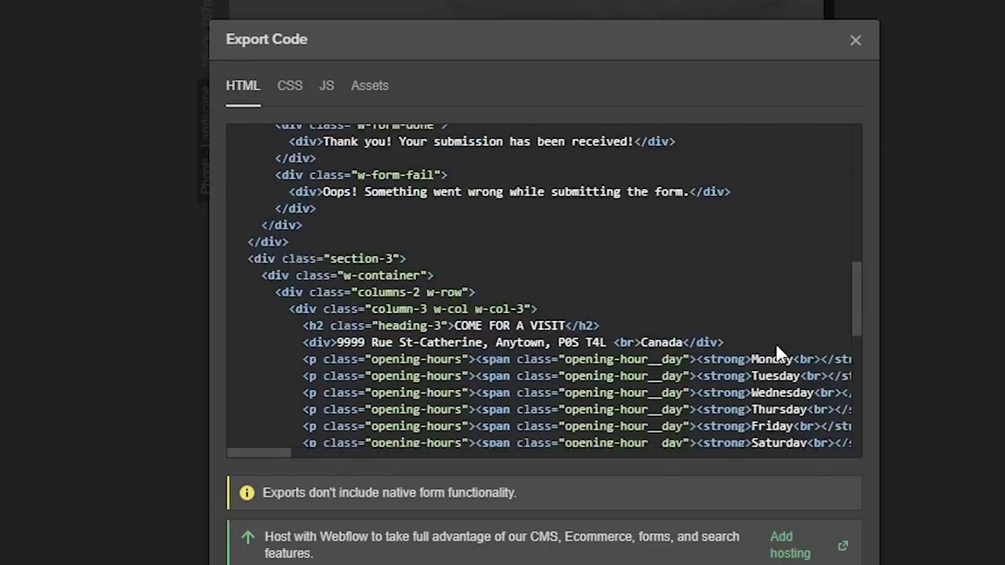
scroll(636, 239, up, 5)
scroll(635, 232, up, 10)
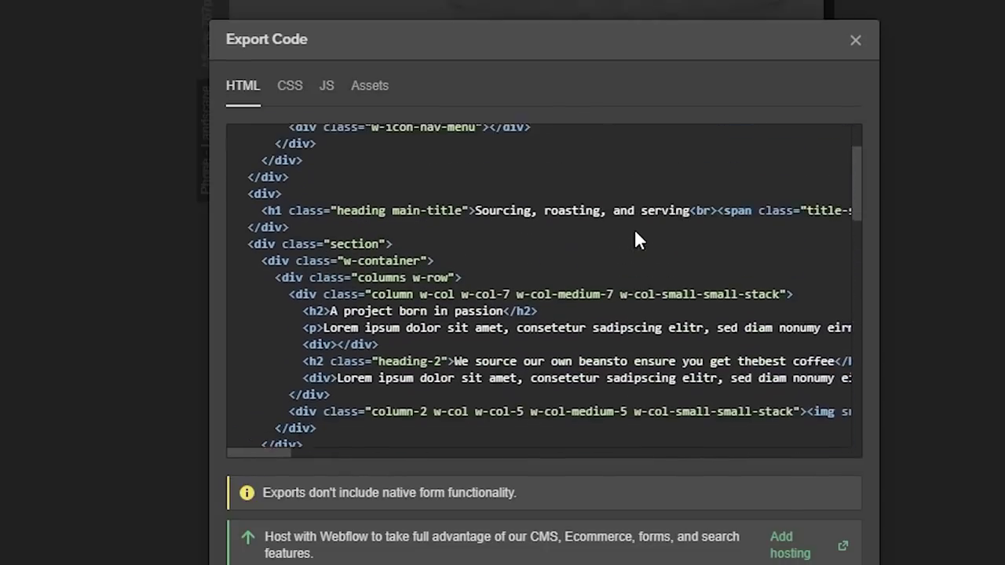
- In the CSS tab, highlight the .heading.main-title padding, background and margin-right through padding-top lines
click(286, 86)
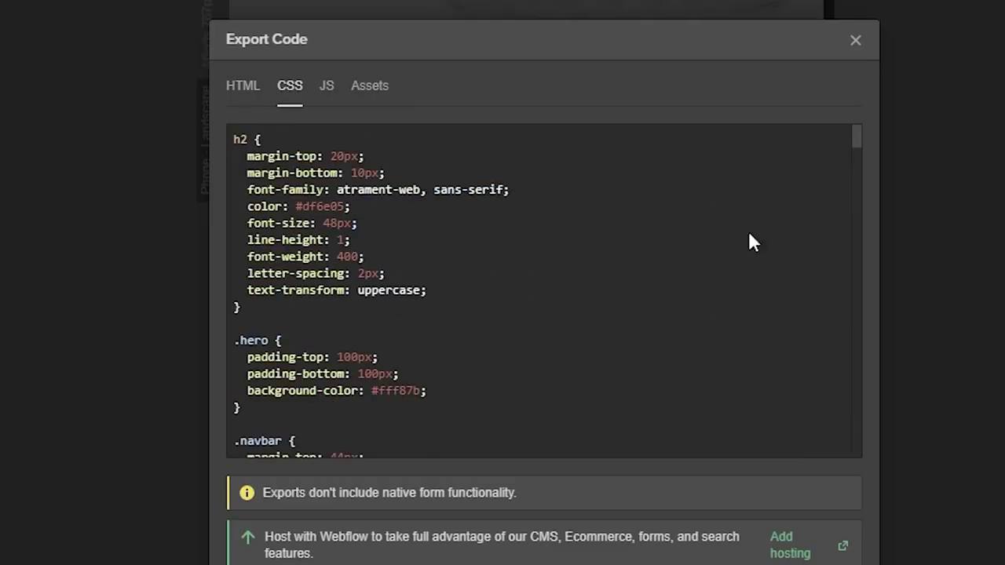
scroll(597, 289, down, 5)
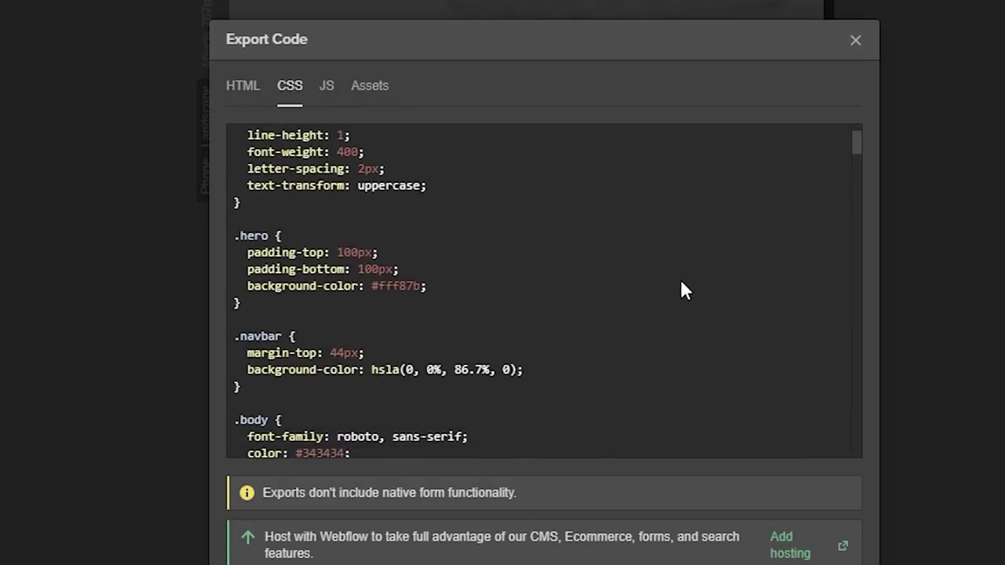
scroll(698, 284, down, 5)
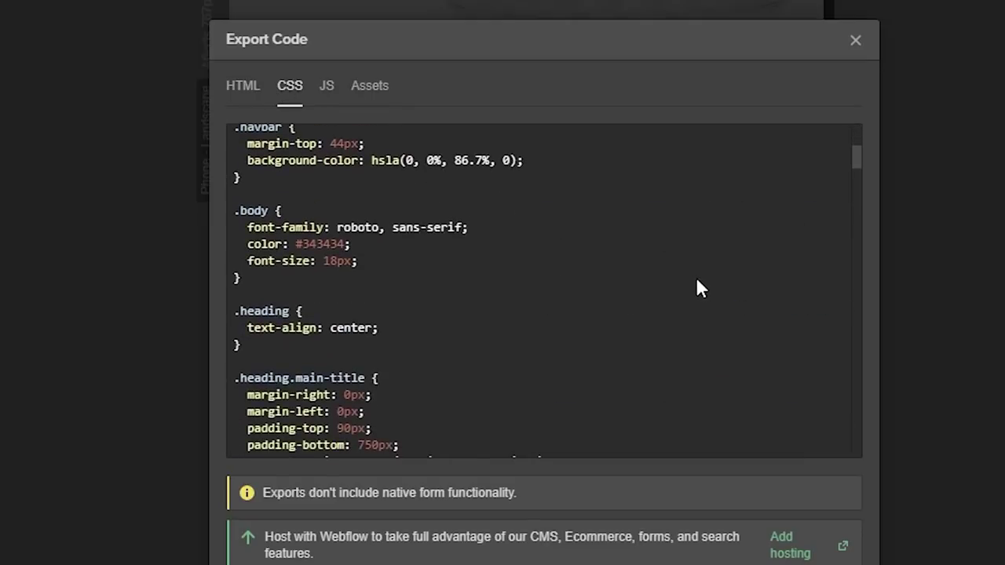
scroll(701, 289, down, 2)
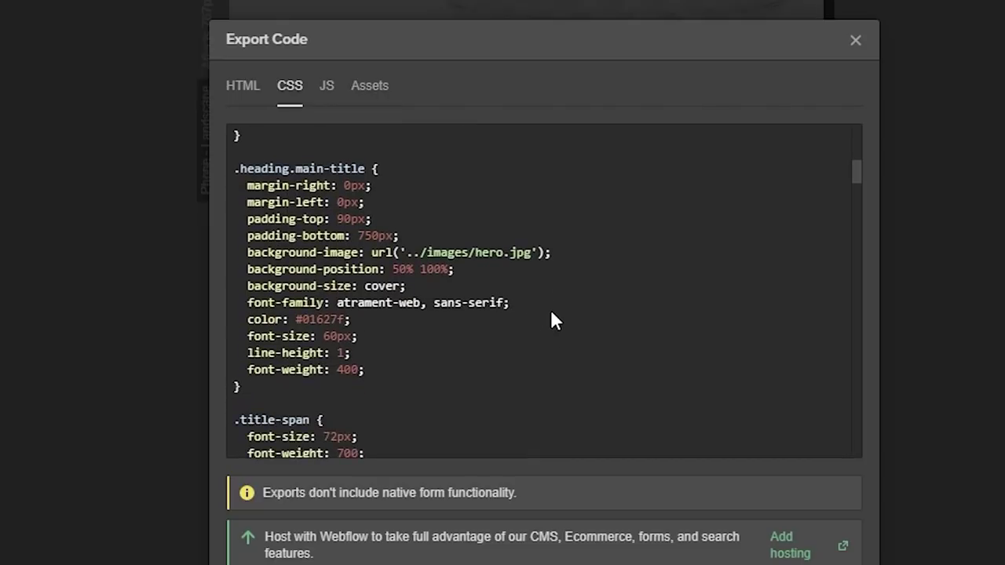
drag(267, 236, 559, 290)
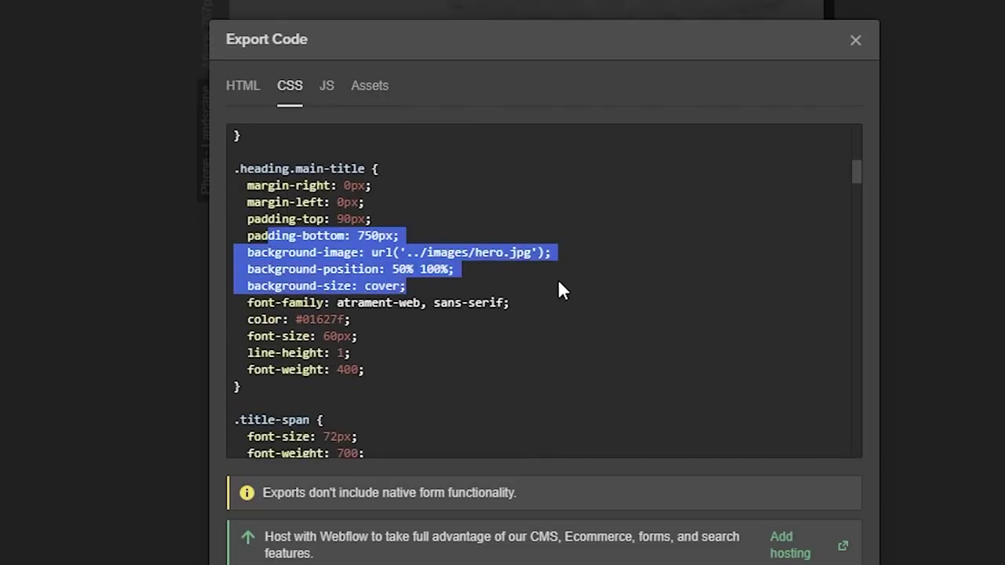
click(629, 280)
drag(248, 185, 330, 220)
click(492, 218)
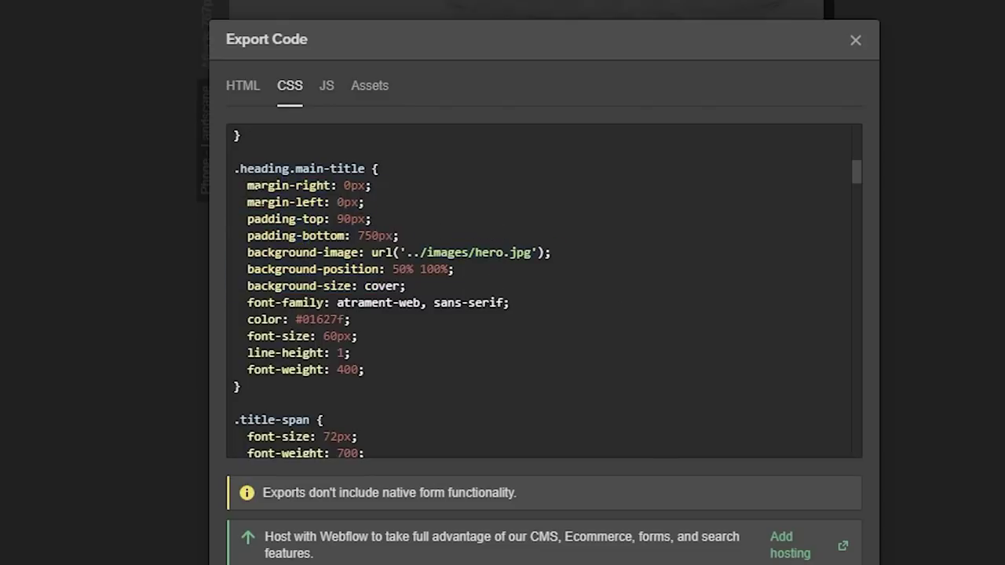
drag(235, 185, 421, 220)
click(384, 210)
drag(276, 187, 351, 203)
click(341, 202)
drag(276, 186, 383, 197)
- Scroll further and highlight the .column, .column-2 and .image-2 rules
scroll(464, 148, down, 2)
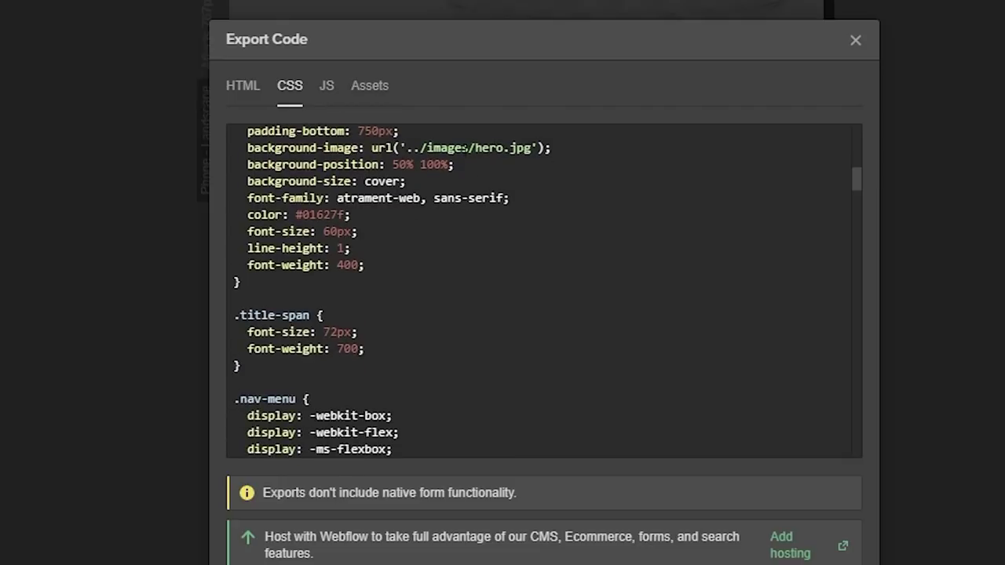
scroll(461, 244, down, 4)
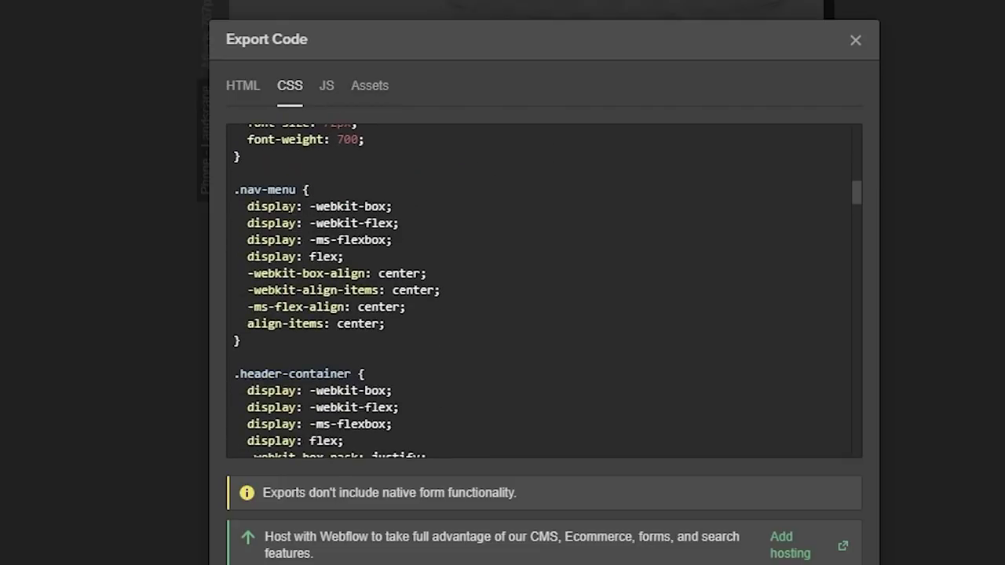
drag(259, 190, 240, 340)
scroll(495, 332, down, 6)
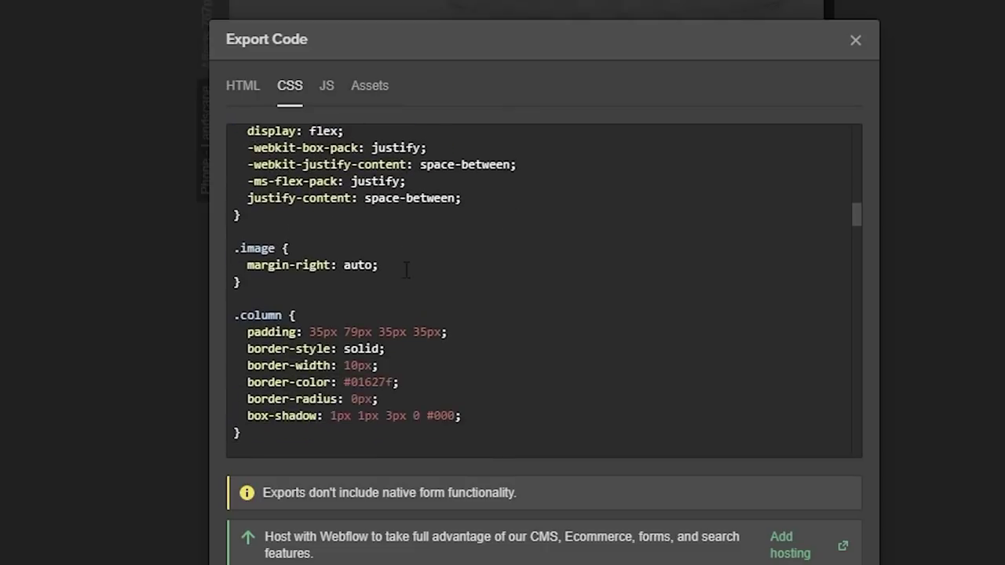
scroll(406, 269, down, 2)
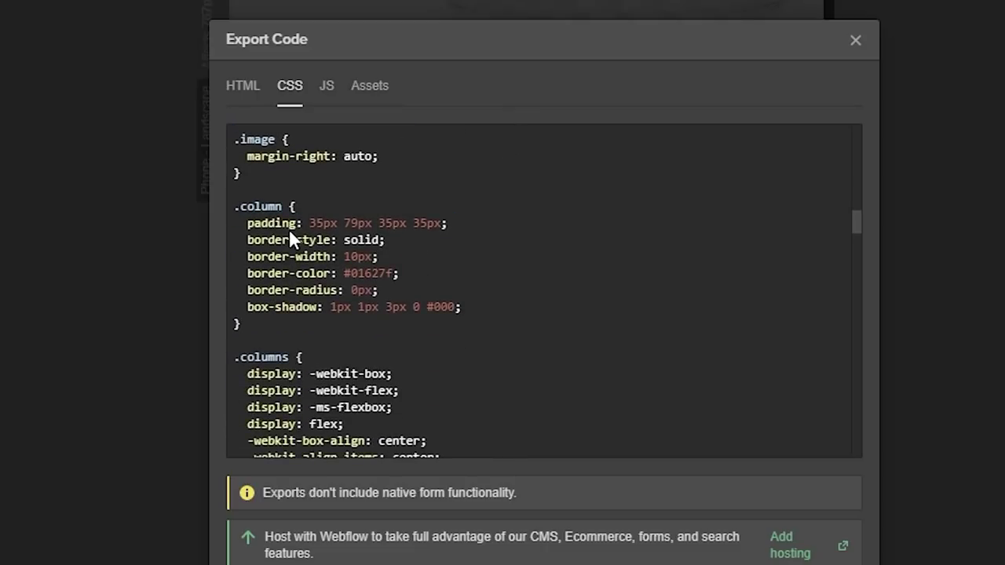
drag(255, 206, 502, 314)
click(501, 313)
scroll(503, 307, down, 6)
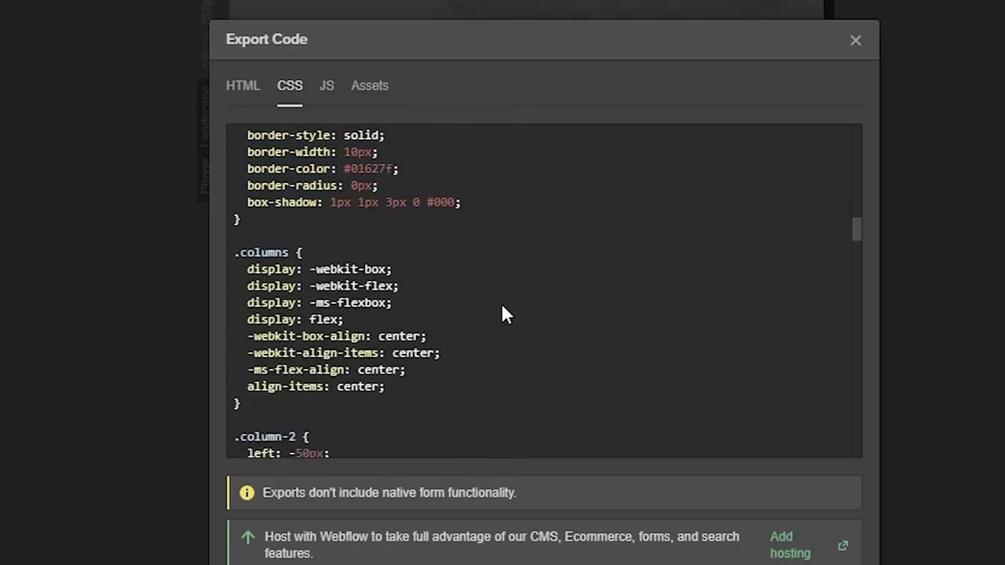
scroll(391, 263, up, 2)
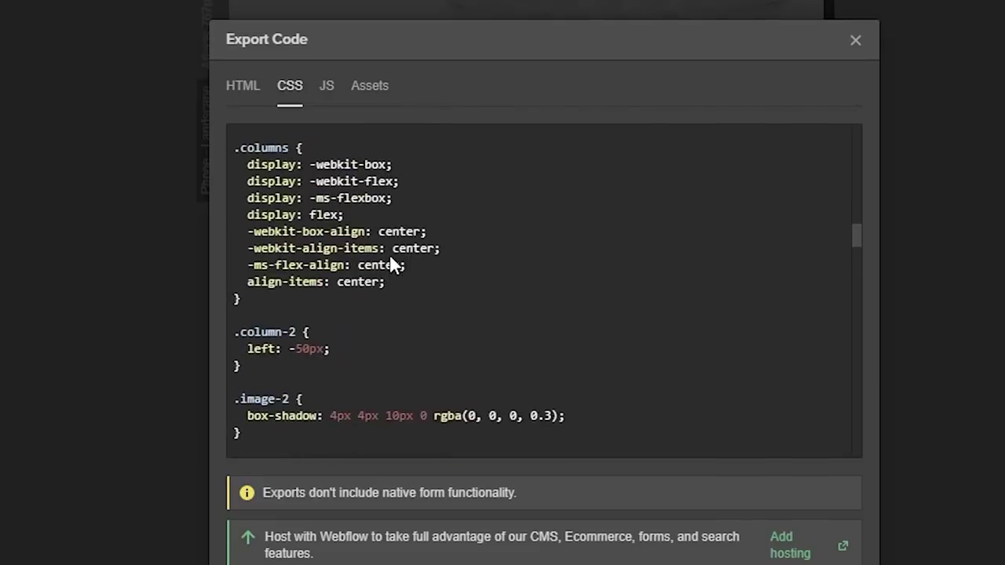
scroll(390, 262, down, 2)
drag(260, 227, 396, 271)
click(327, 307)
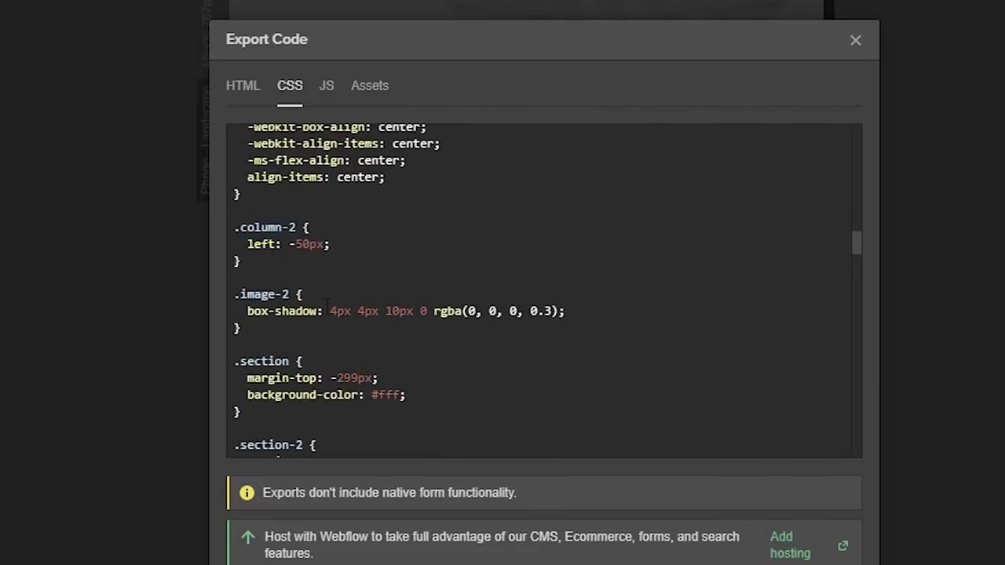
drag(234, 294, 336, 298)
click(337, 299)
- Scroll down to the .opening-hour__day rule and highlight it
scroll(464, 307, down, 1)
scroll(466, 299, down, 3)
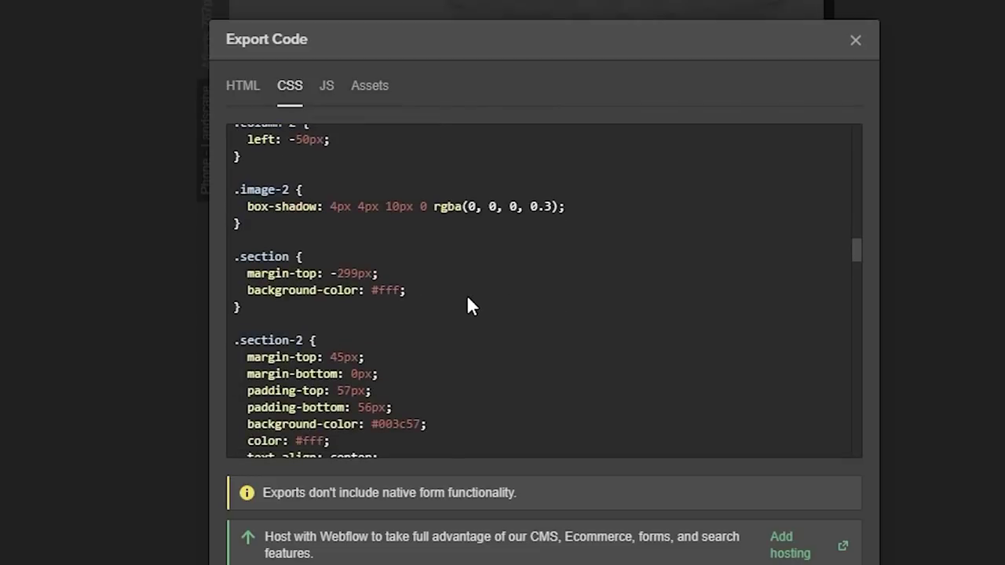
scroll(490, 306, down, 7)
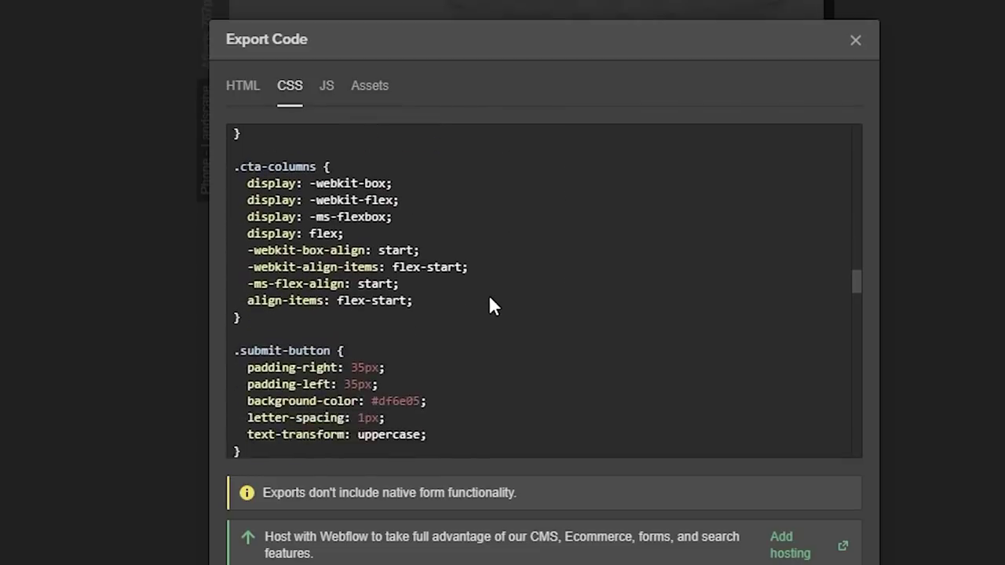
scroll(440, 303, down, 3)
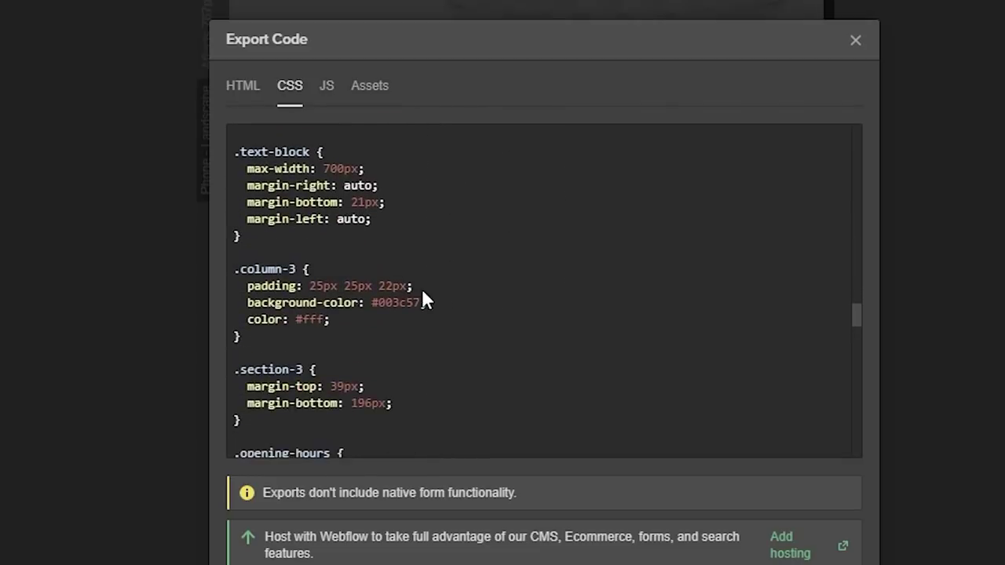
scroll(396, 262, down, 3)
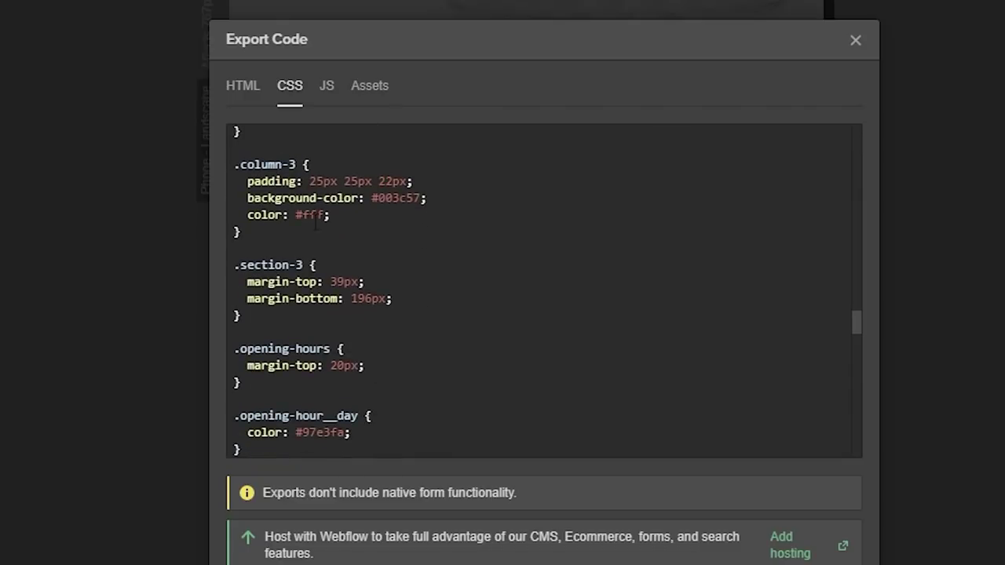
scroll(386, 305, down, 3)
scroll(388, 308, down, 3)
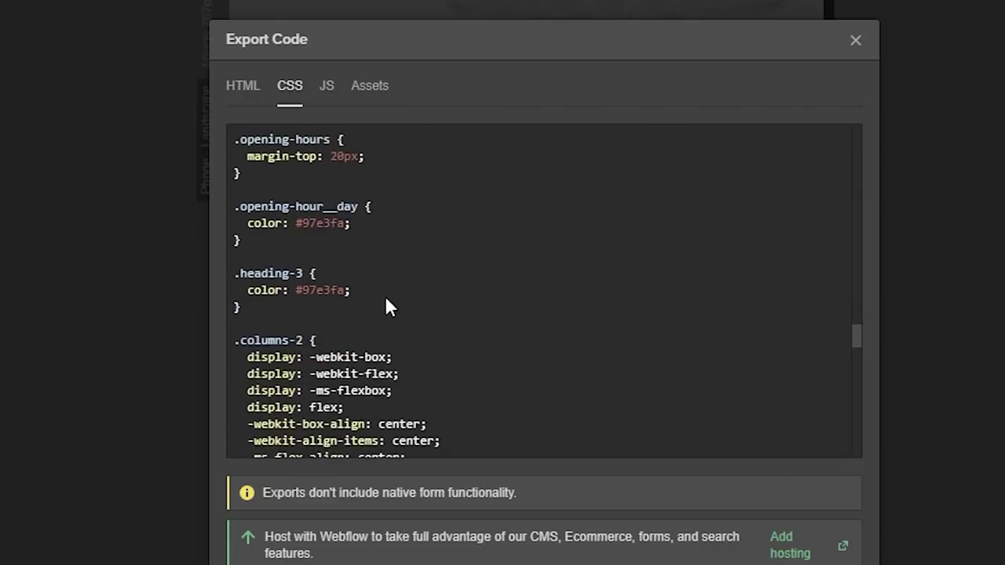
drag(298, 196, 411, 231)
click(275, 225)
- Highlight the .select-field rule and the .text-block-2 selector in the stylesheet
drag(234, 207, 242, 240)
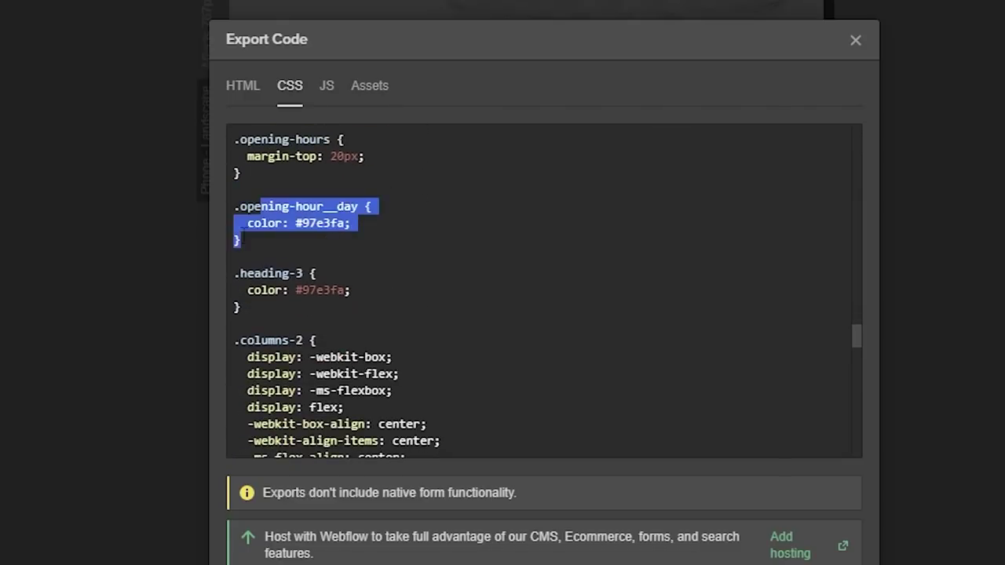
scroll(427, 281, down, 6)
scroll(449, 294, down, 3)
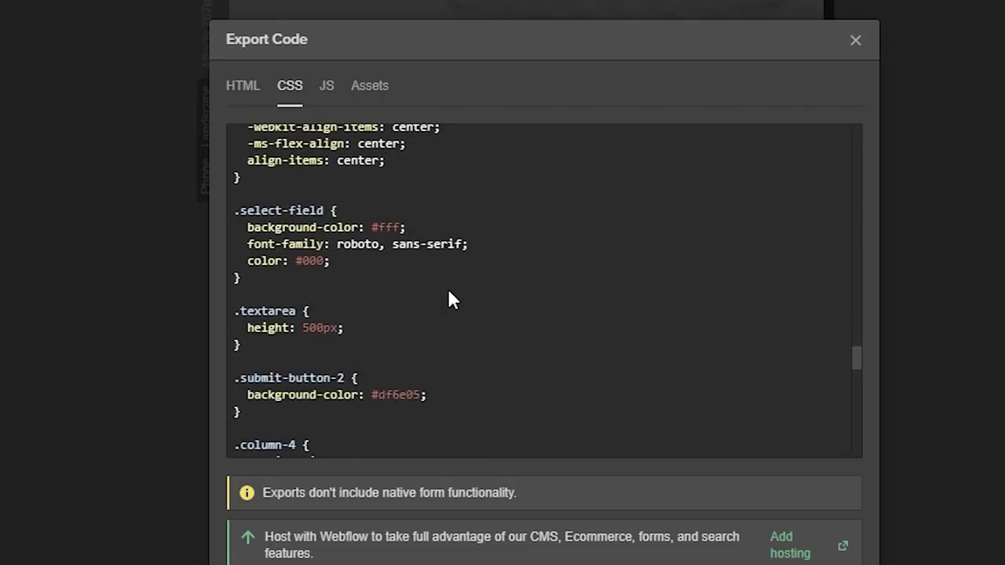
drag(288, 216, 359, 260)
click(360, 260)
drag(288, 211, 362, 260)
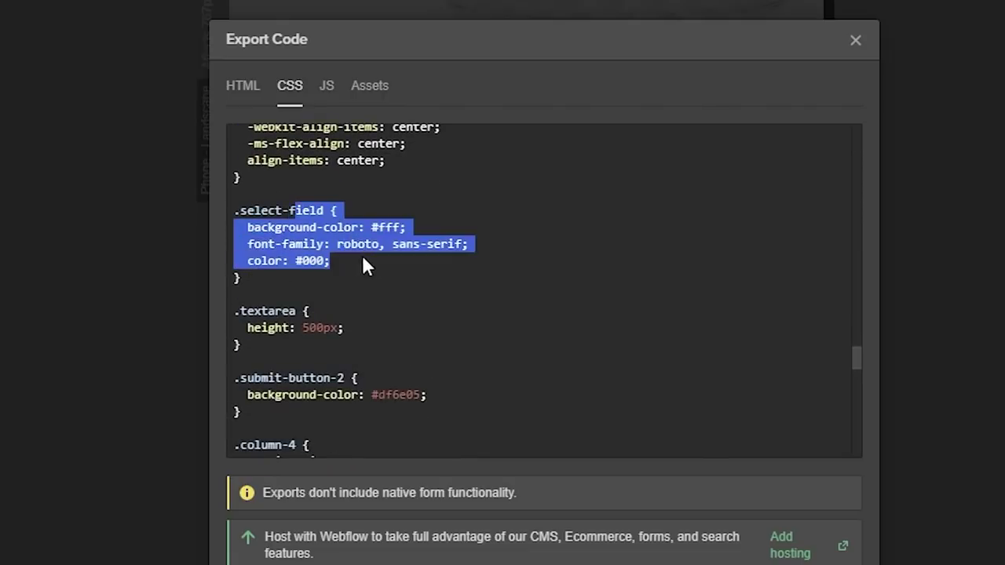
click(481, 265)
scroll(503, 266, down, 3)
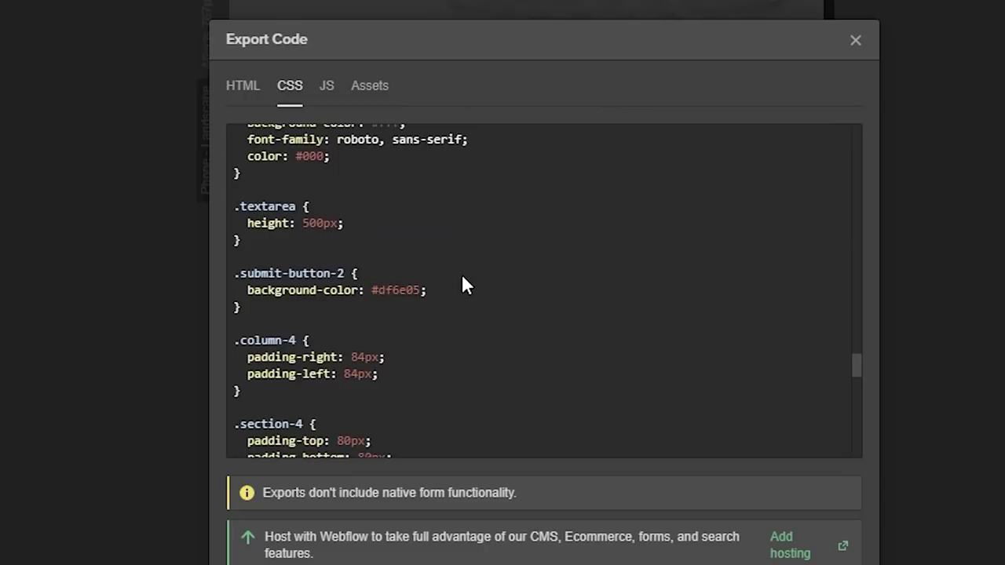
scroll(462, 276, down, 3)
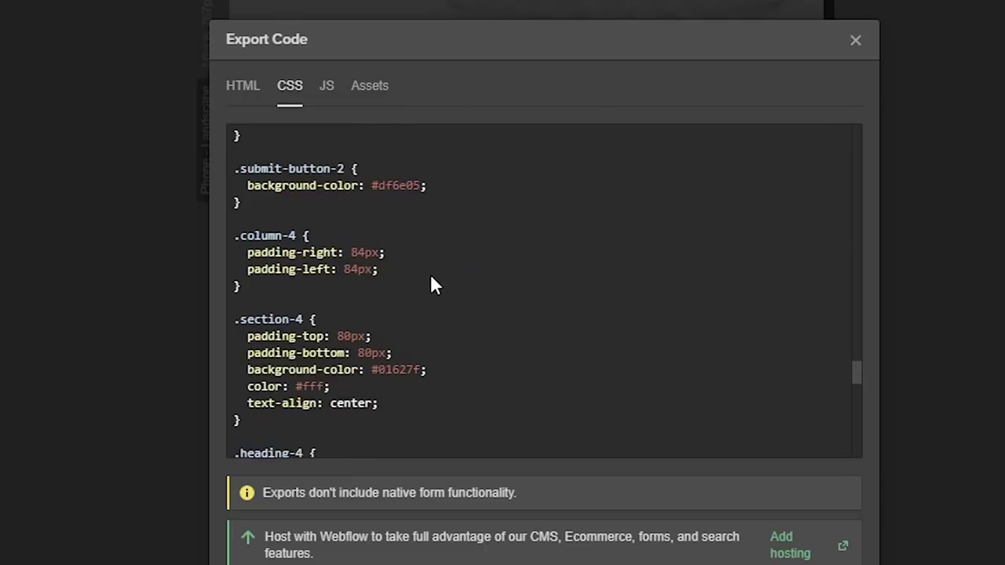
scroll(428, 283, down, 7)
scroll(412, 287, down, 3)
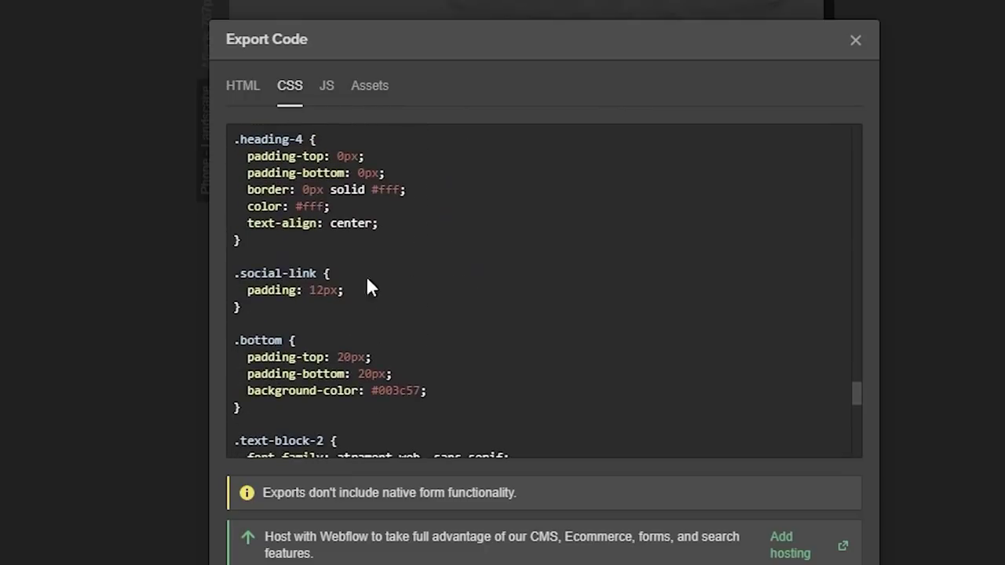
scroll(369, 283, down, 3)
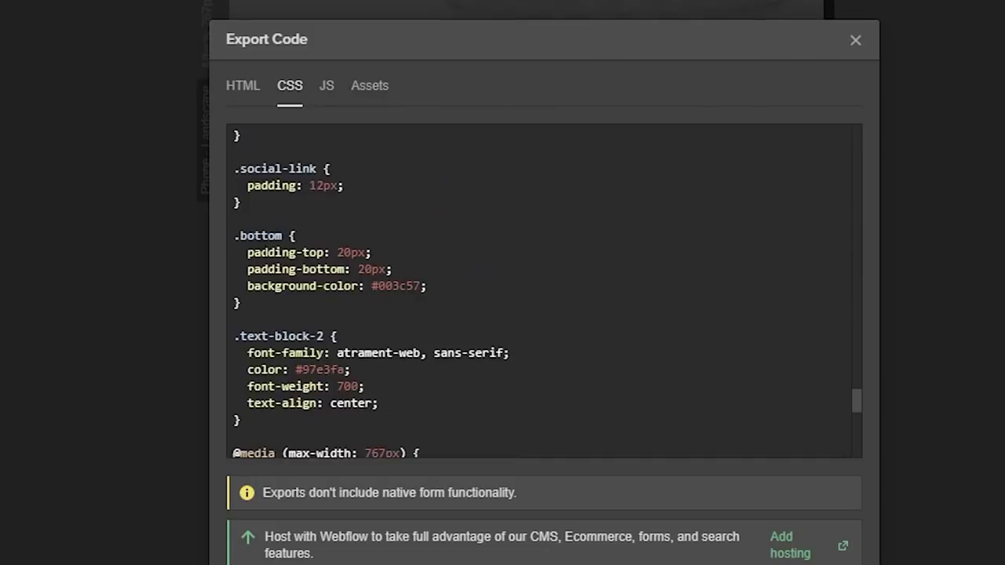
drag(234, 235, 443, 301)
drag(274, 336, 317, 336)
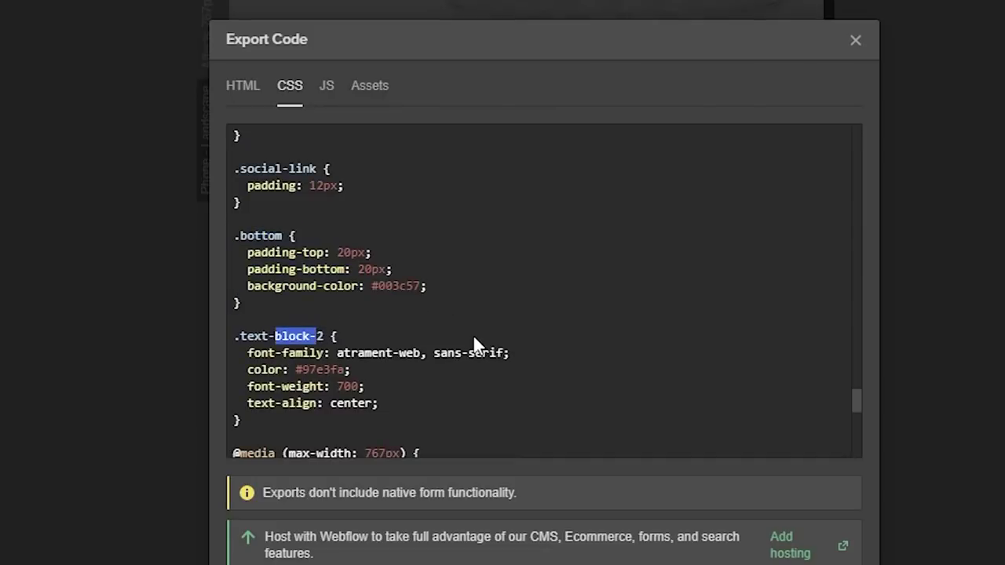
scroll(440, 275, up, 4)
scroll(497, 261, up, 3)
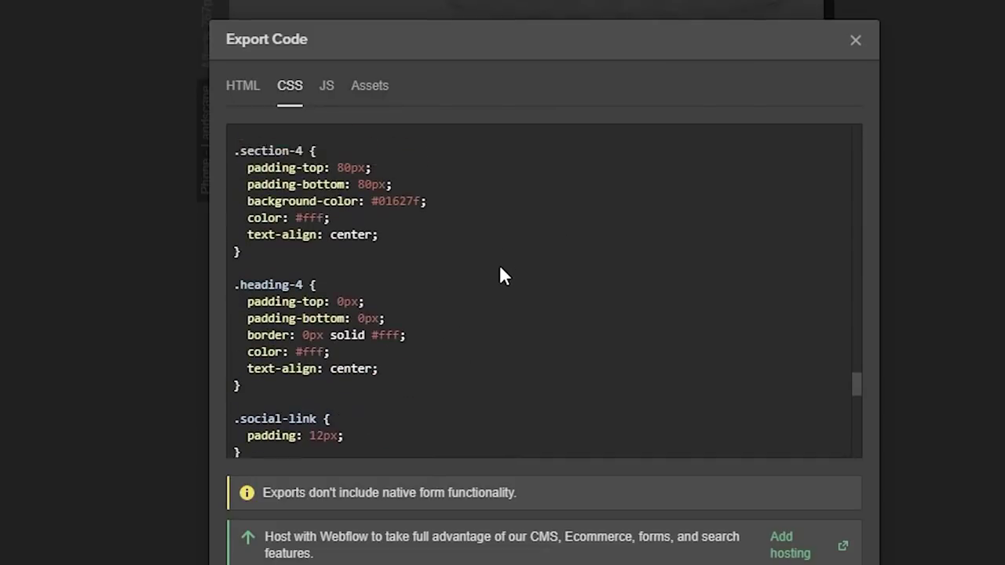
- Examine the .heading-4 rule, highlighting its selector, declarations and the word heading
drag(234, 332, 358, 383)
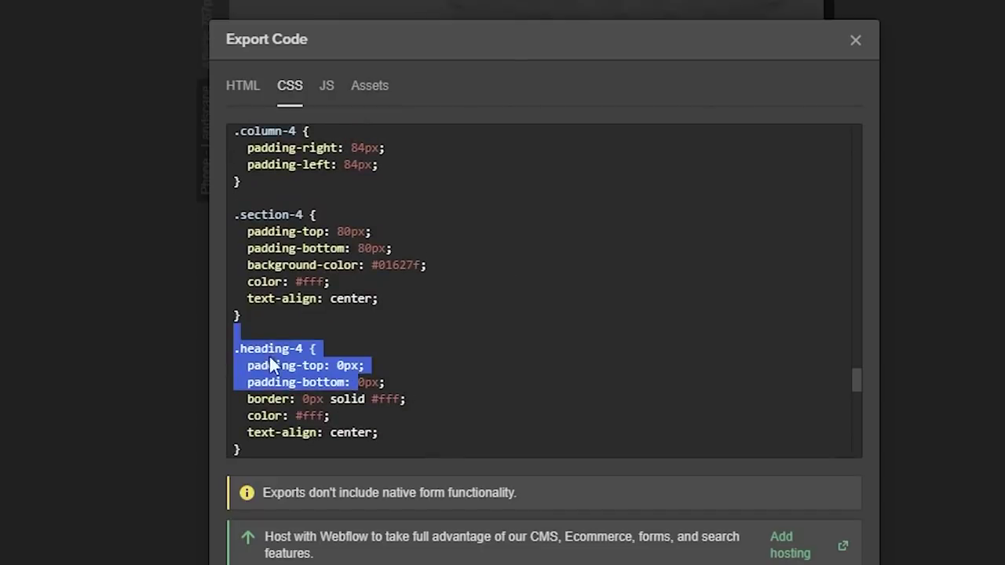
drag(253, 349, 384, 425)
click(384, 426)
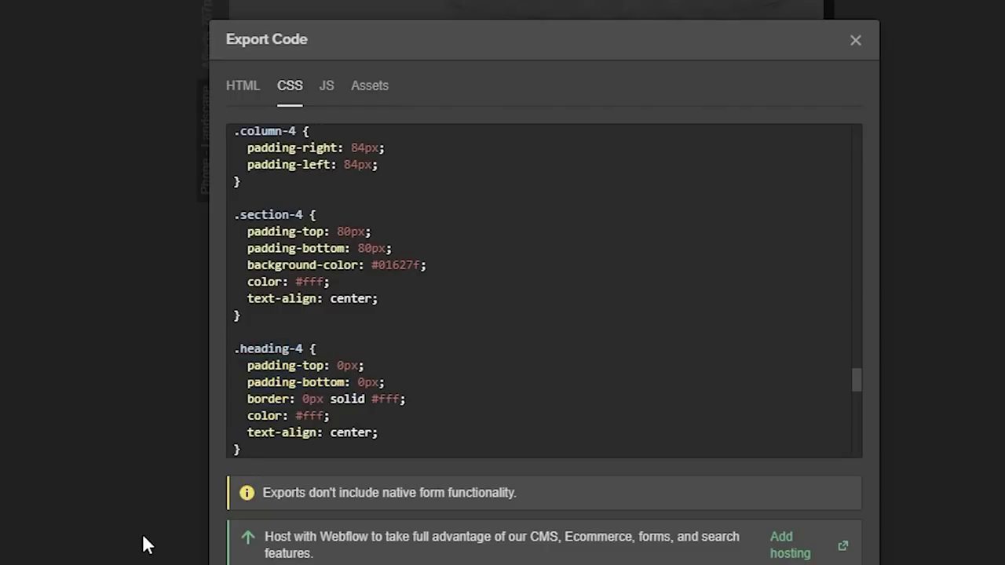
drag(252, 366, 367, 424)
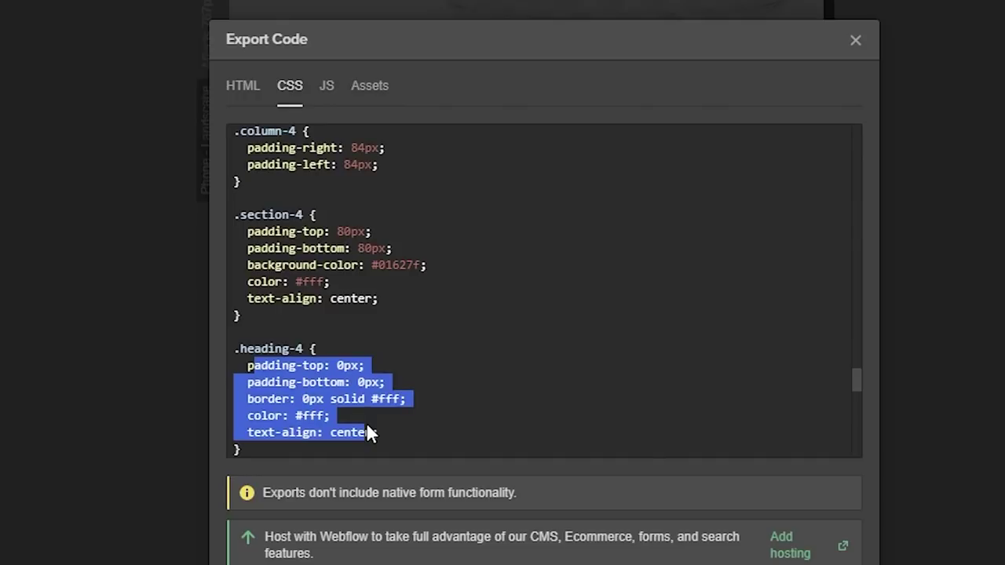
click(350, 400)
scroll(347, 372, down, 2)
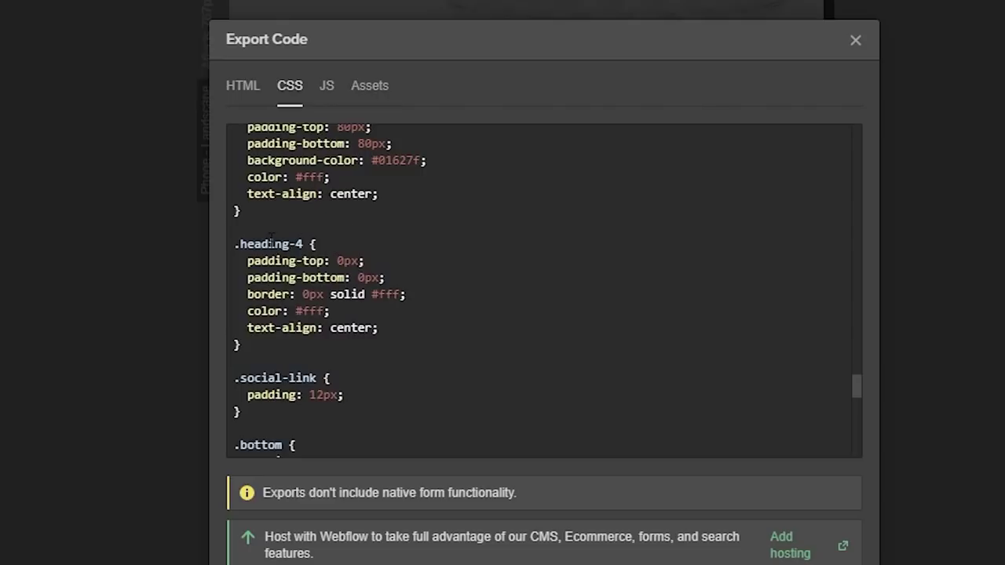
drag(234, 243, 385, 330)
click(396, 333)
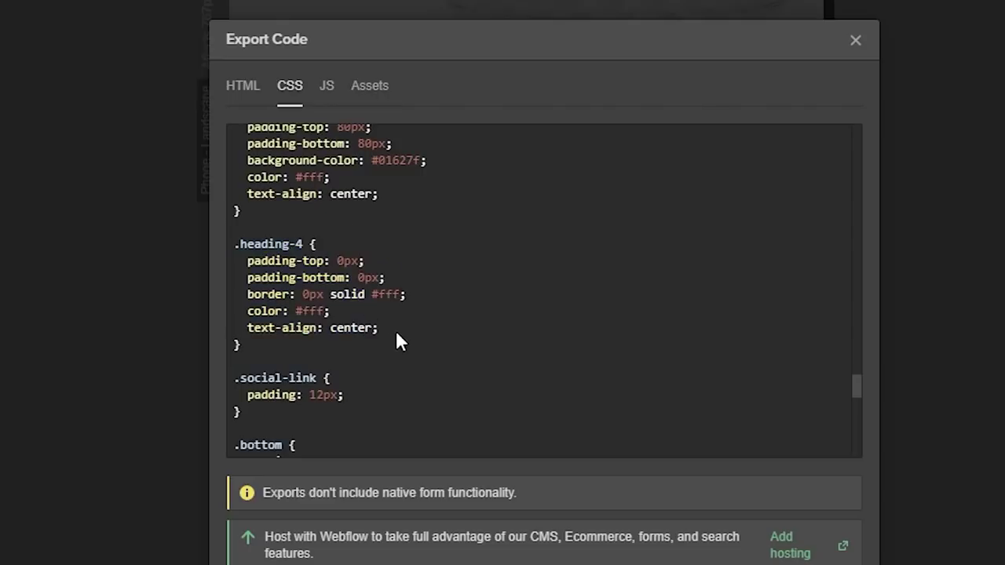
double_click(264, 244)
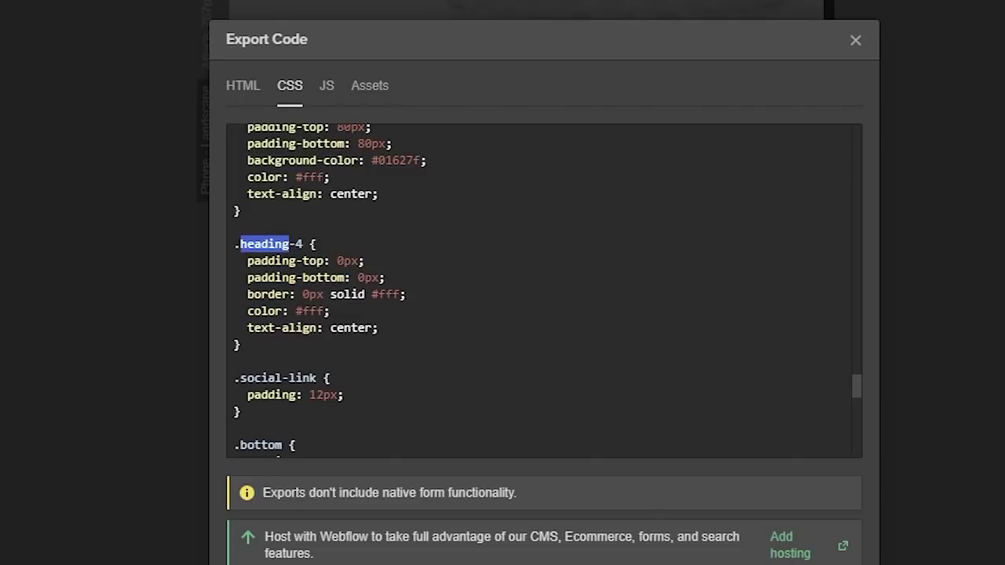
- Inspect the media queries, highlighting the 479px max-width and the 767px breakpoint
scroll(427, 352, down, 5)
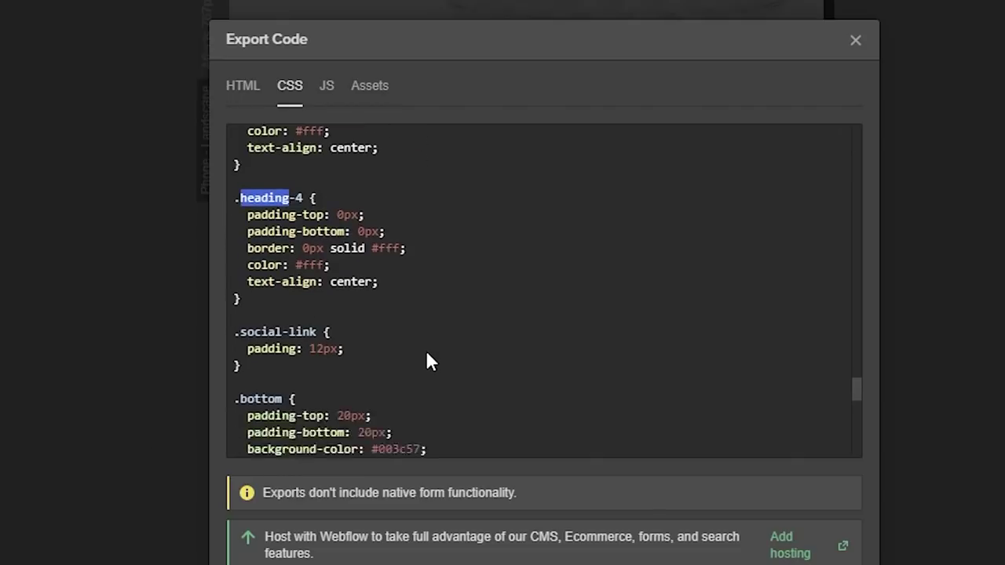
scroll(494, 334, down, 3)
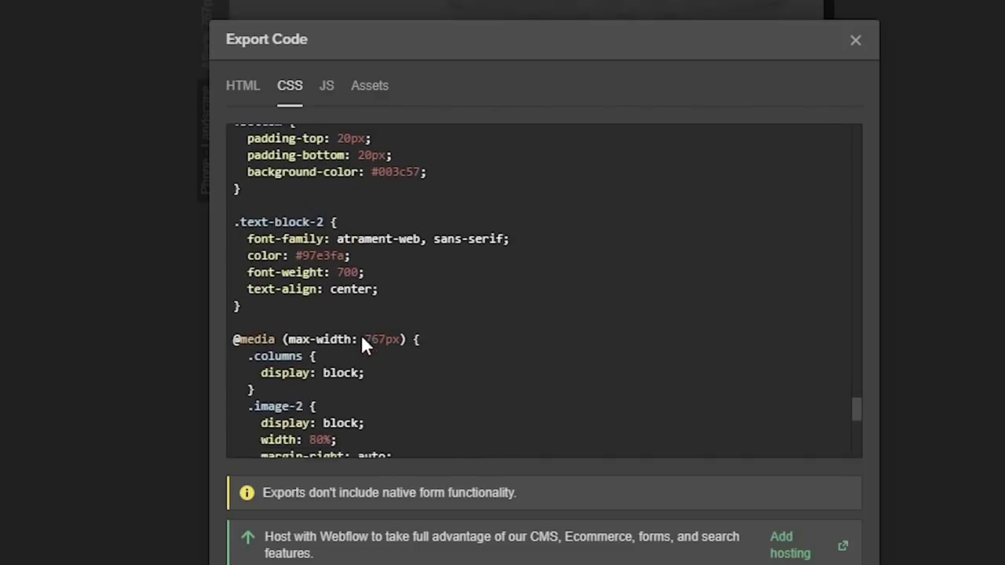
drag(282, 261, 493, 362)
click(495, 358)
scroll(494, 356, down, 5)
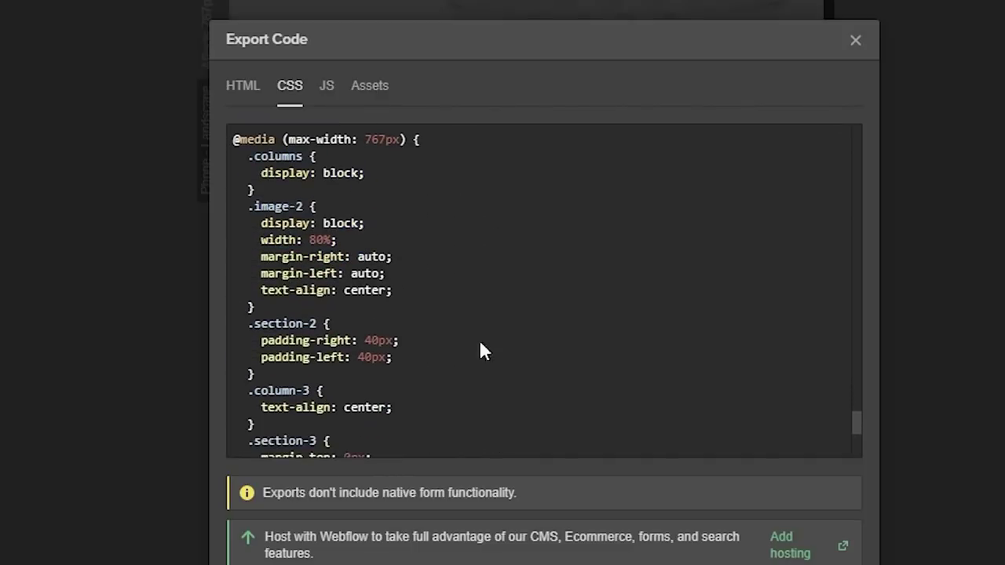
drag(295, 278, 405, 402)
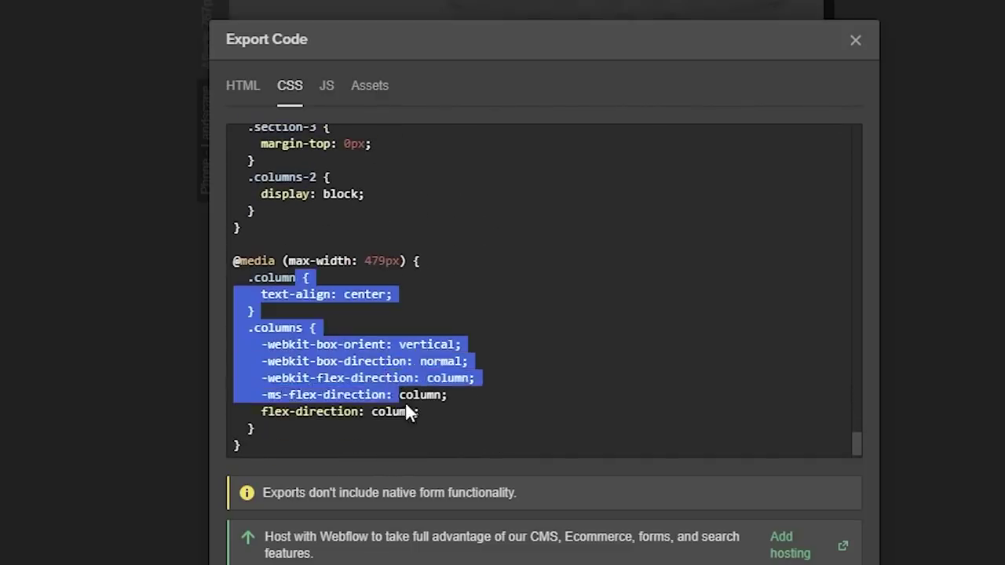
scroll(504, 400, down, 1)
click(617, 246)
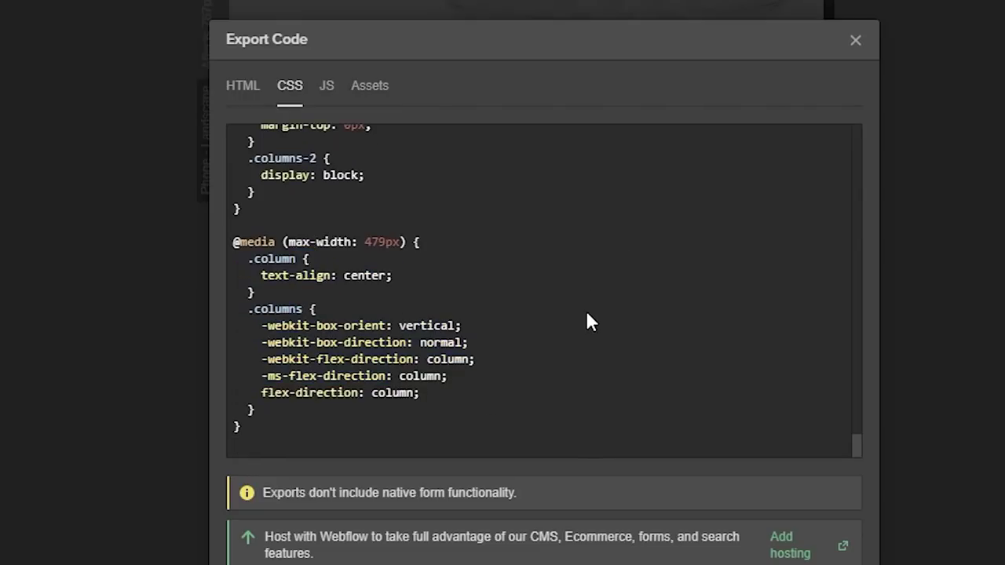
double_click(314, 242)
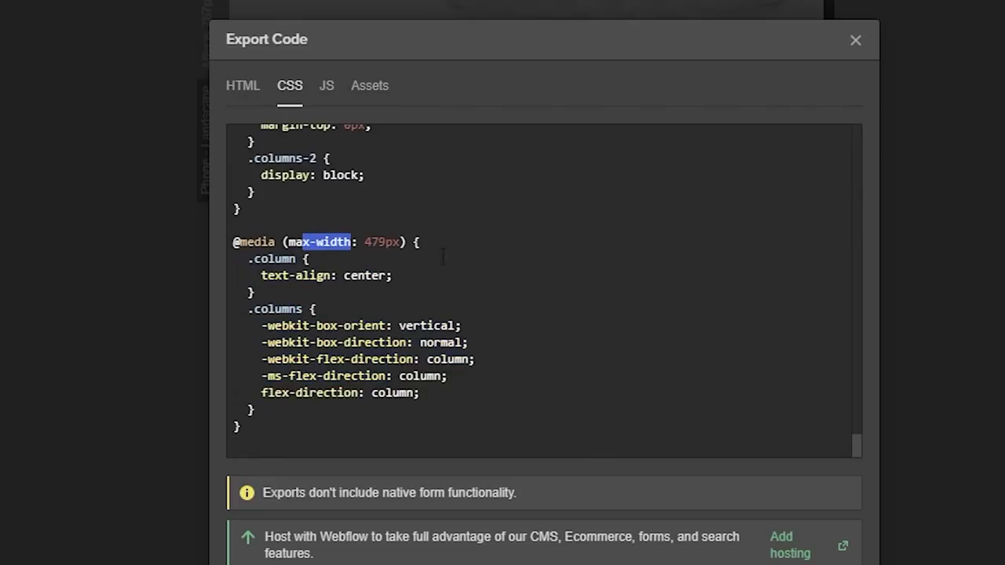
click(605, 314)
scroll(603, 313, up, 5)
scroll(439, 310, up, 5)
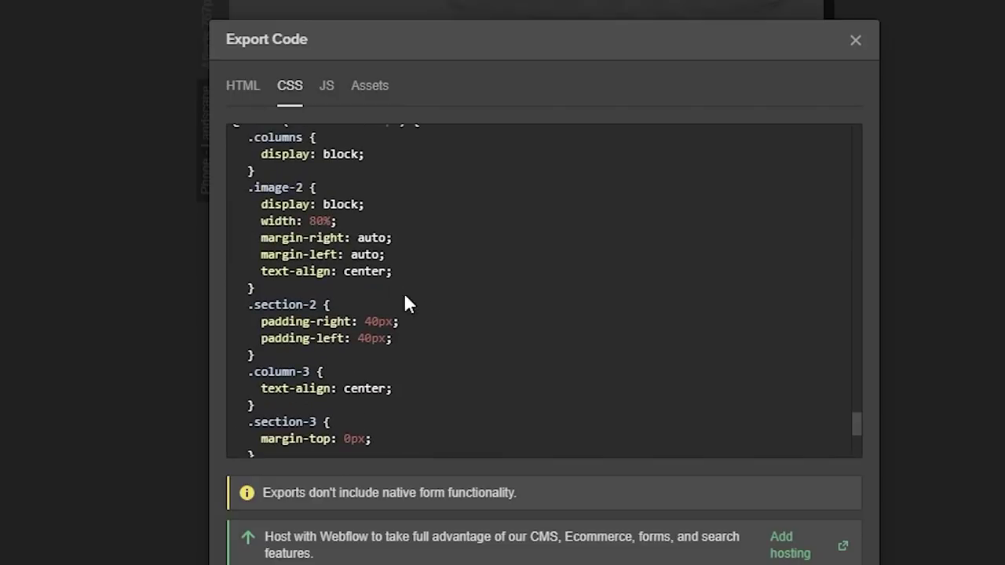
drag(289, 225, 380, 225)
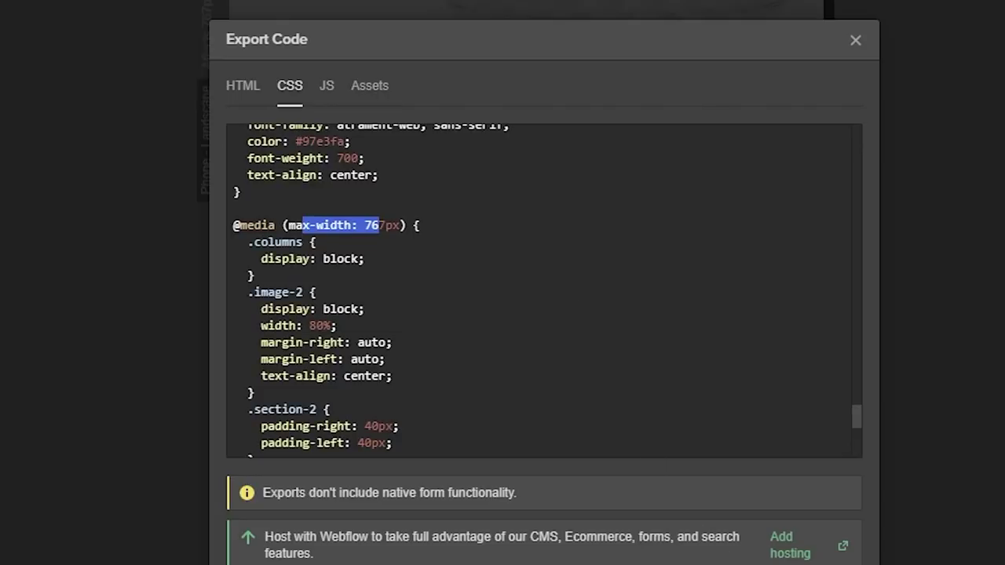
- View the exported JavaScript, then the image assets
click(329, 88)
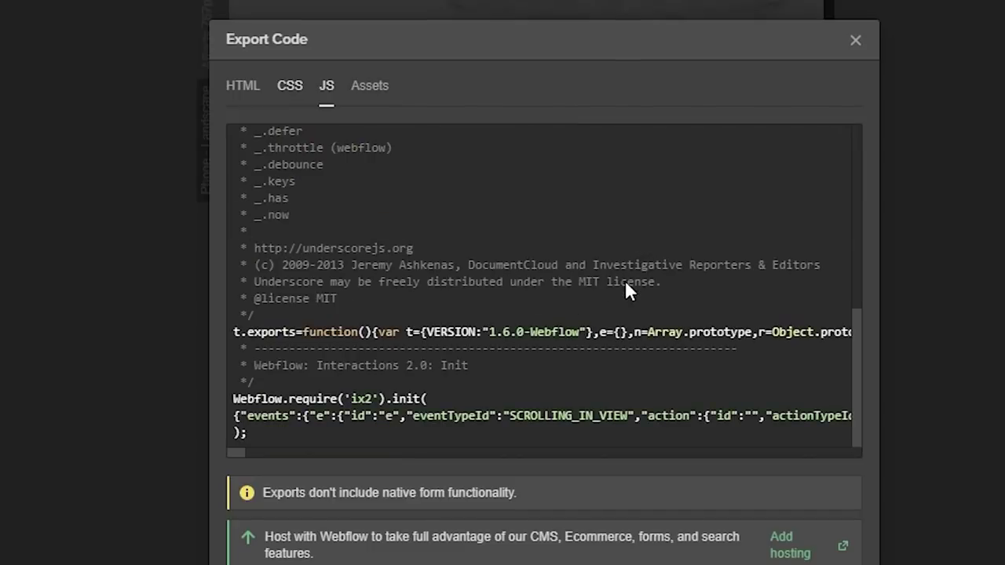
double_click(369, 86)
click(788, 382)
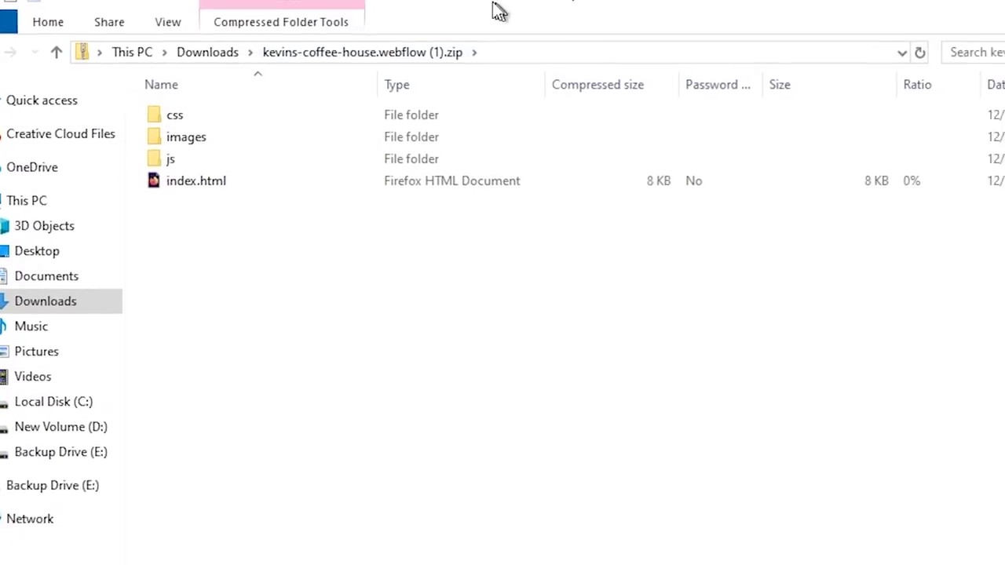
- Peek into the js folder, then open images and widen the Name column
double_click(142, 138)
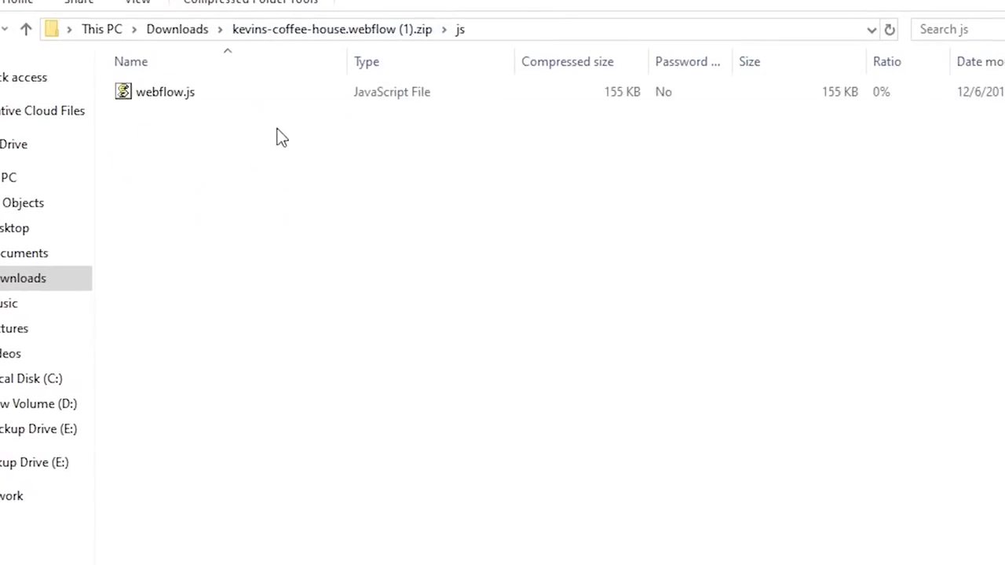
key(alt+Left)
double_click(157, 115)
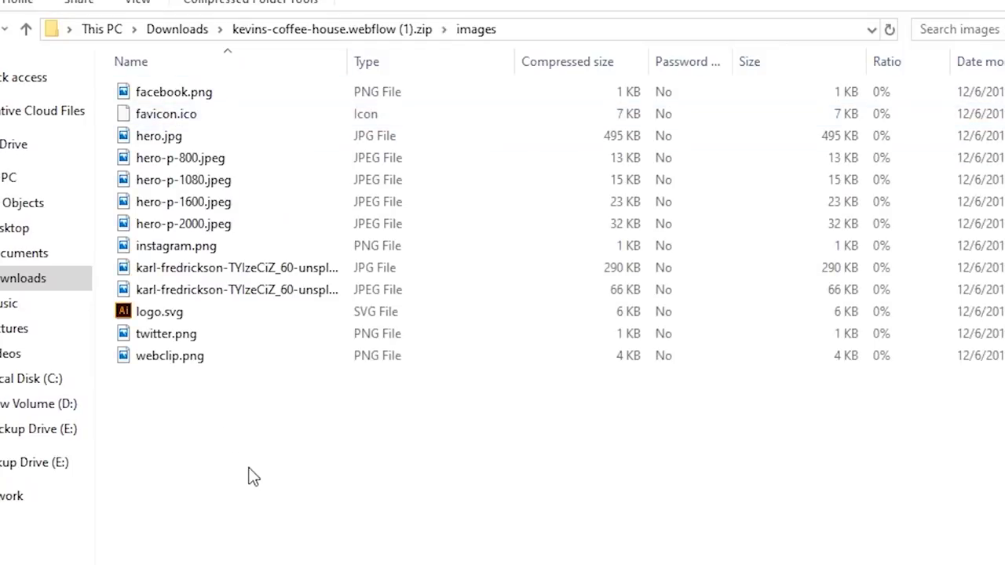
click(194, 112)
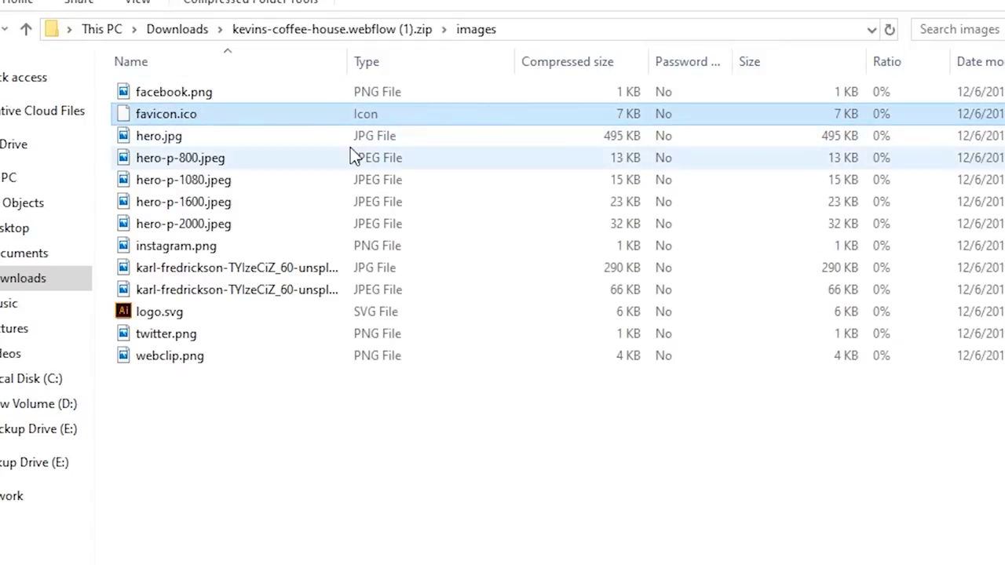
click(238, 224)
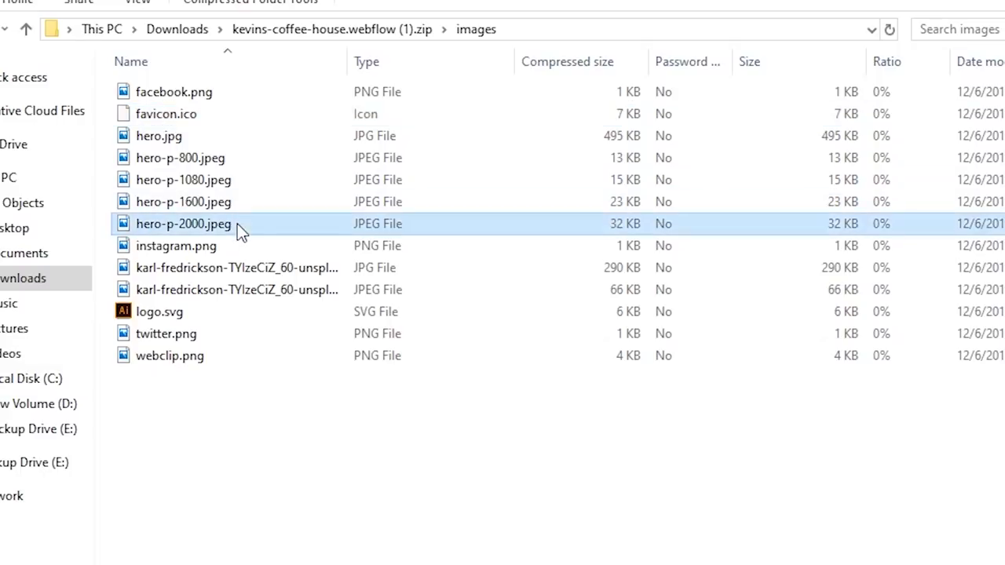
drag(358, 64, 481, 64)
- Select hero.jpg and its 800, 1080, 1600 and 2000 px variants in turn
click(728, 206)
click(759, 182)
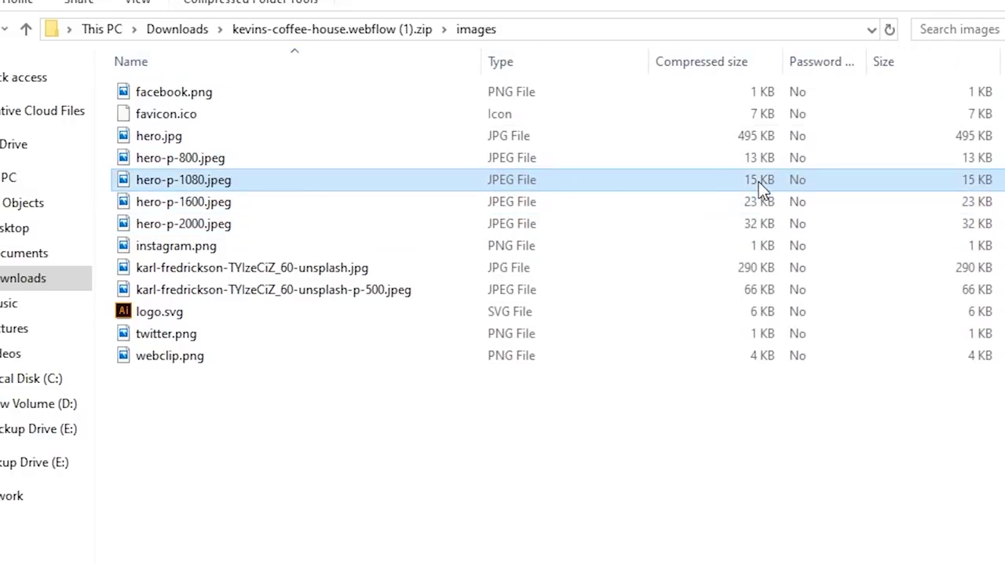
click(766, 161)
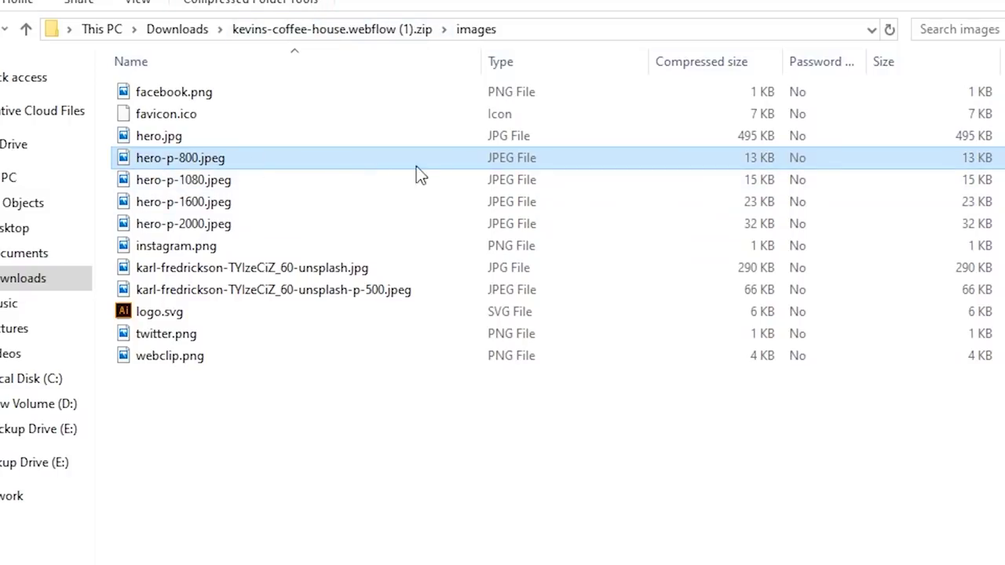
click(219, 138)
click(231, 161)
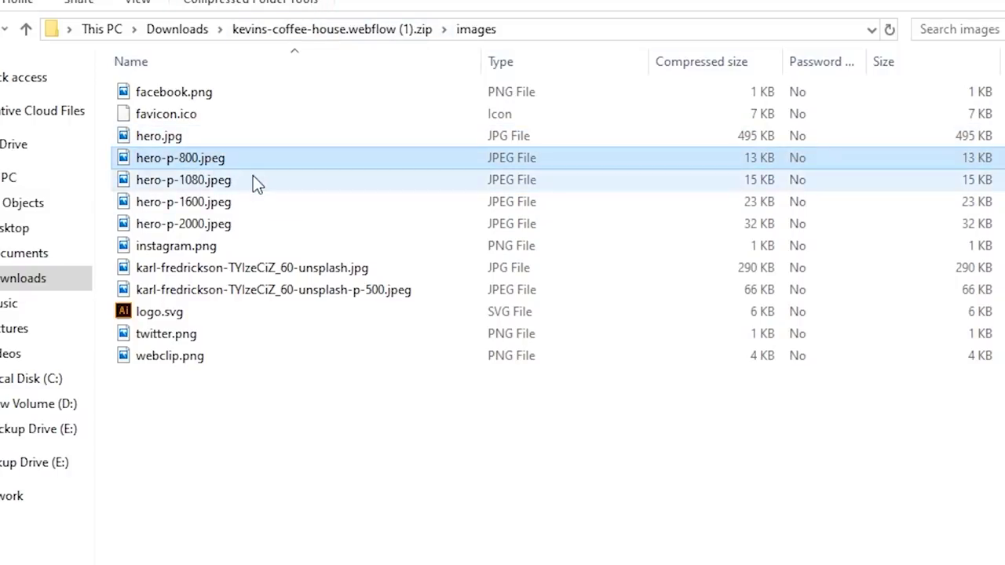
click(254, 182)
click(261, 206)
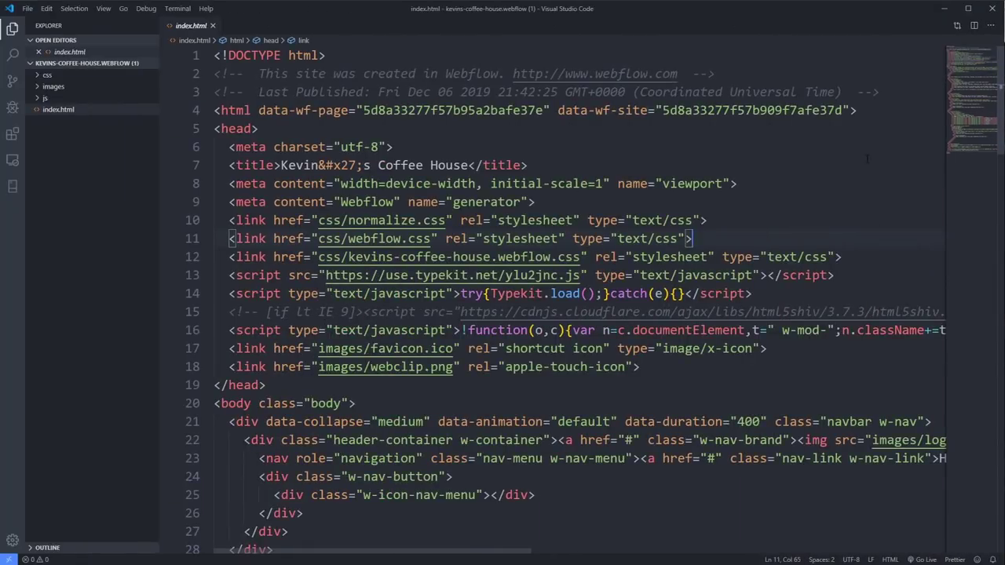
- Scroll index.html via the minimap to lines 27–53 and place the cursor on line 45
drag(978, 116, 990, 72)
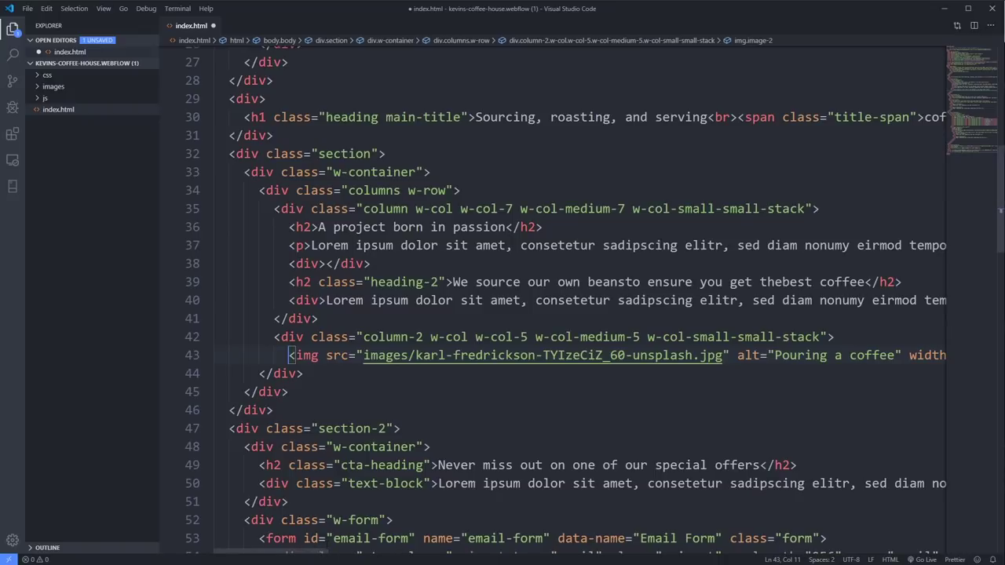
drag(322, 553, 324, 549)
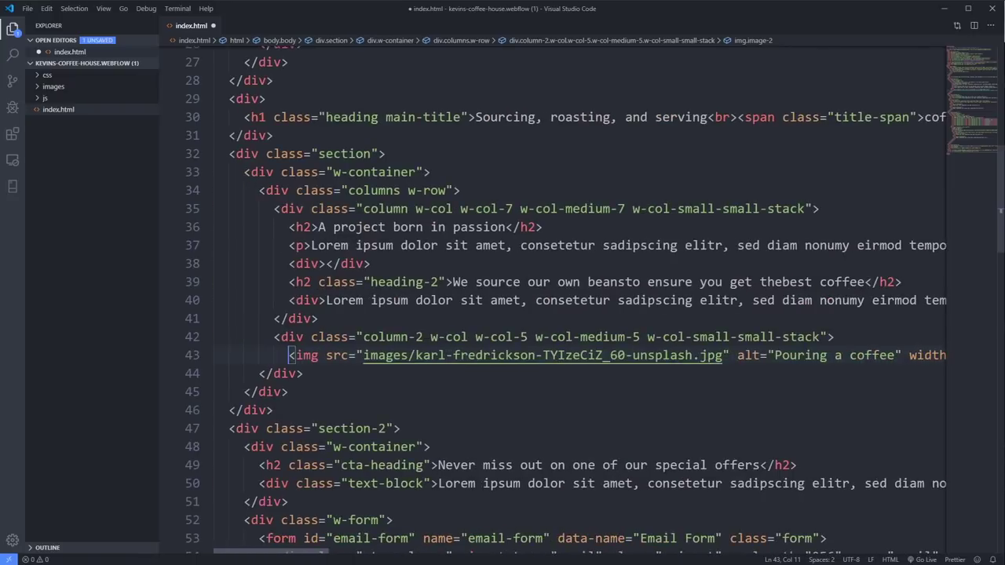
click(337, 391)
- Turn on word wrap with Alt+Z and select the whole img tag on line 43
key(alt+z)
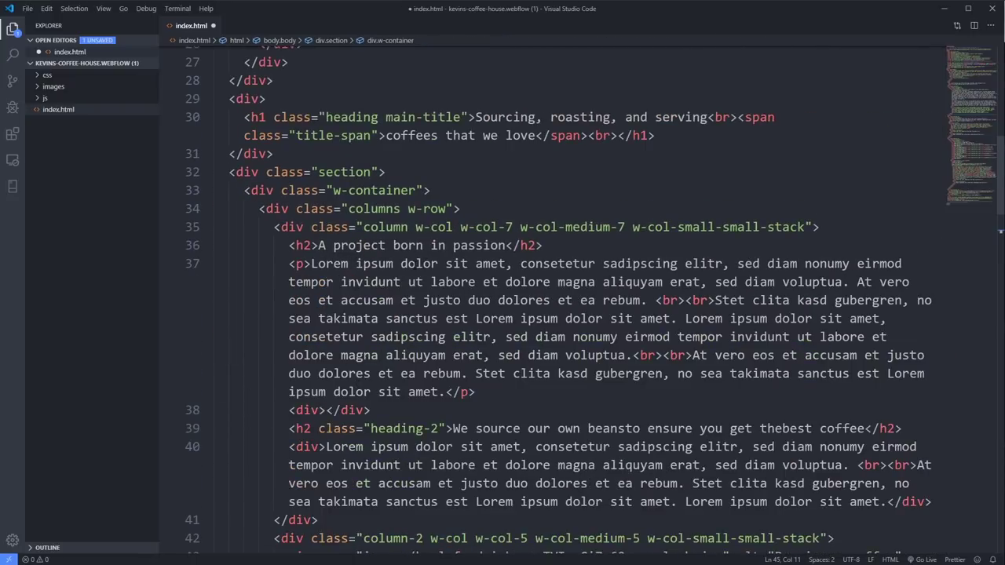
scroll(550, 314, down, 5)
drag(296, 295, 363, 295)
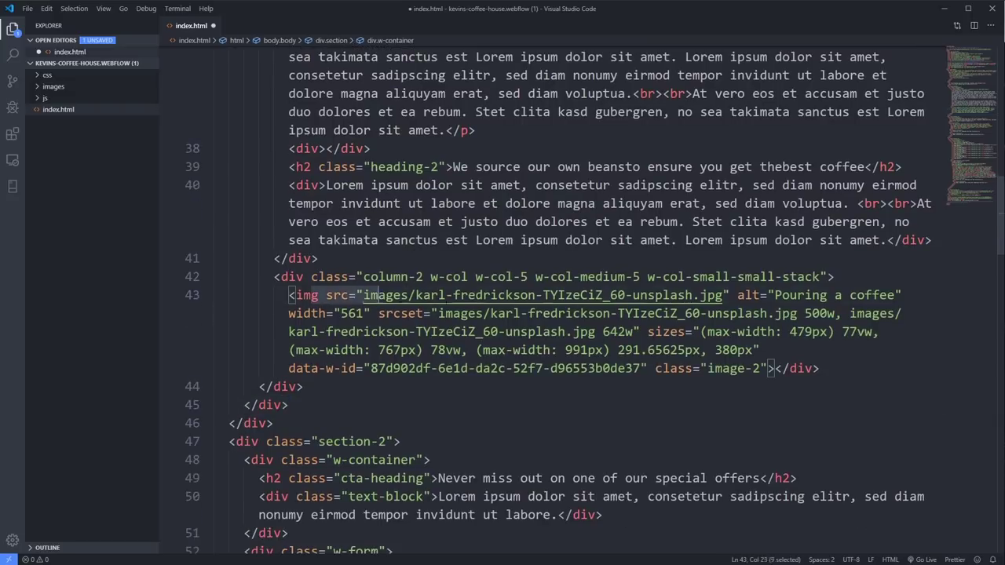
triple_click(364, 295)
click(820, 368)
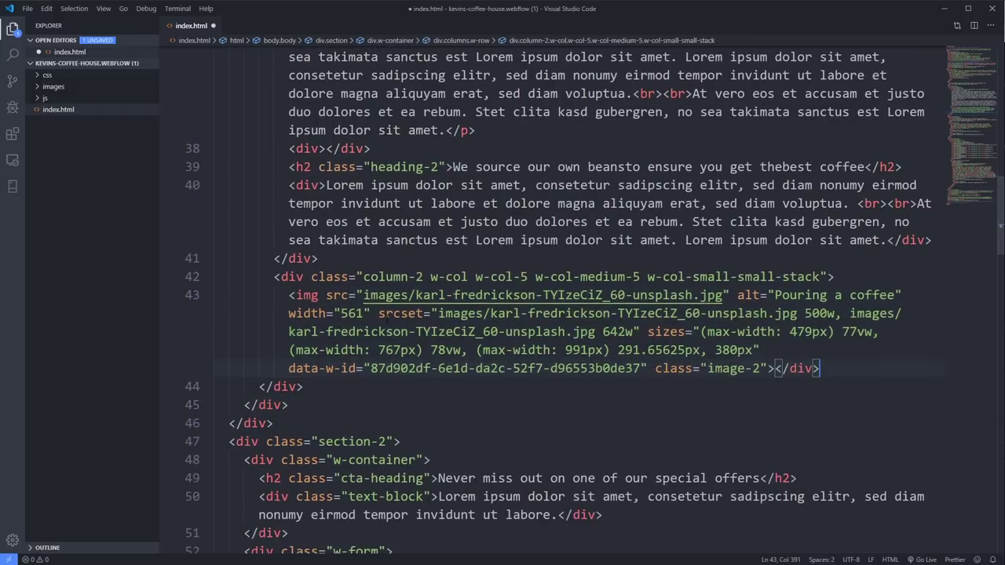
- Select parts of the srcset: the attribute name, unsplash, 500w, the file name and 380px size
double_click(402, 313)
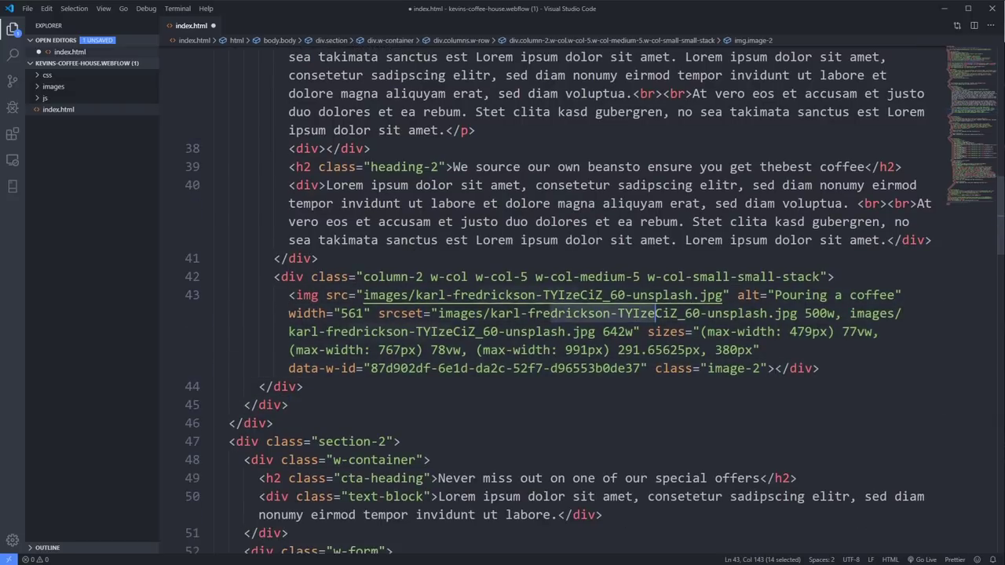
double_click(738, 313)
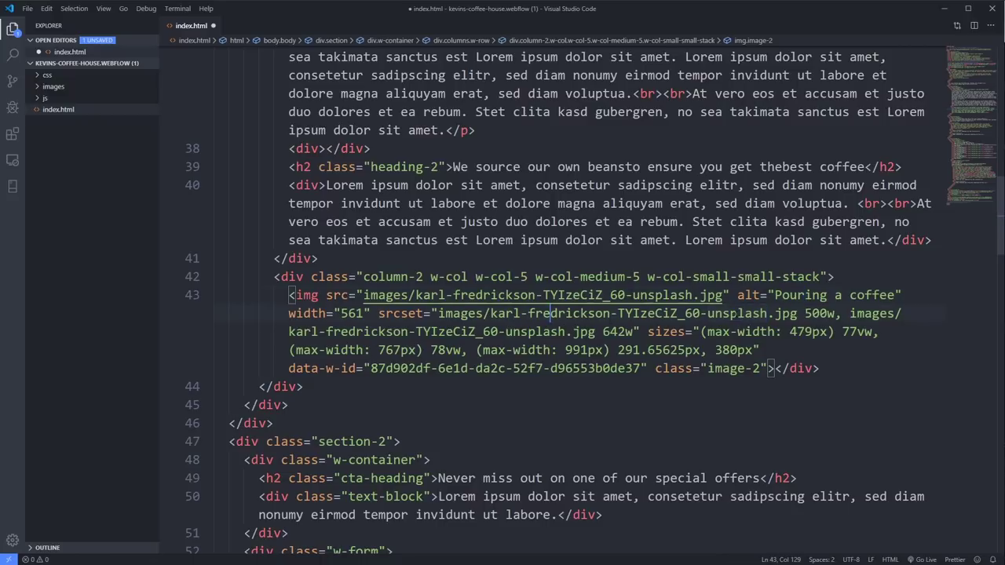
drag(805, 313, 836, 313)
drag(421, 332, 639, 331)
drag(716, 350, 719, 297)
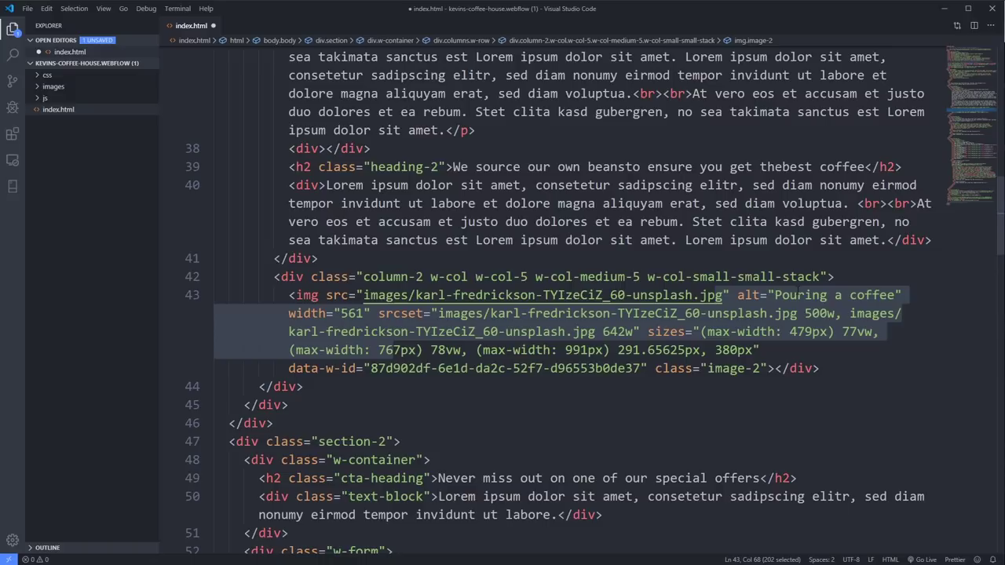
scroll(595, 299, down, 1)
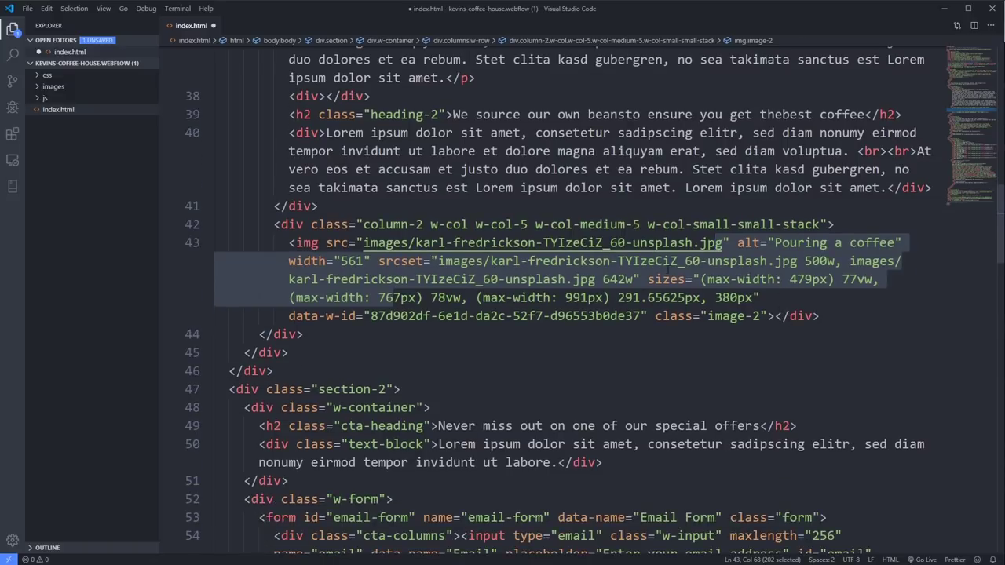
click(768, 316)
- Scroll back up to the navbar and select the word logo in the logo path
scroll(768, 315, down, 1)
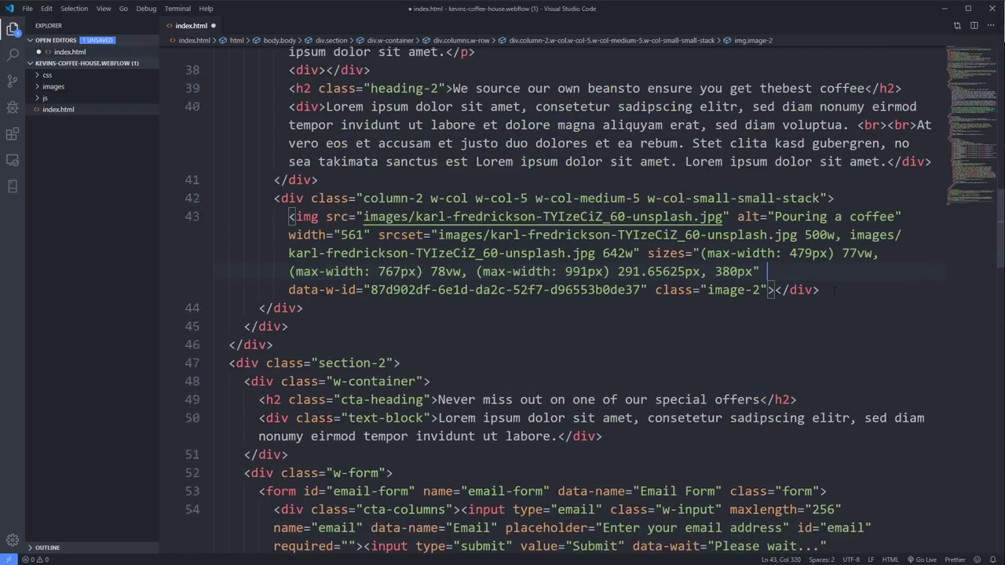
scroll(768, 316, up, 2)
scroll(389, 245, up, 8)
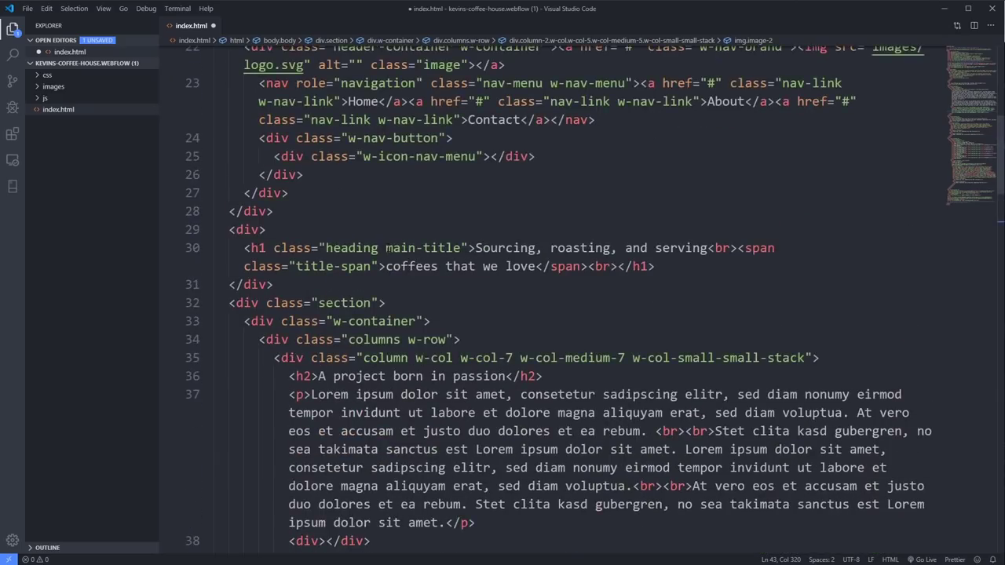
scroll(587, 208, up, 1)
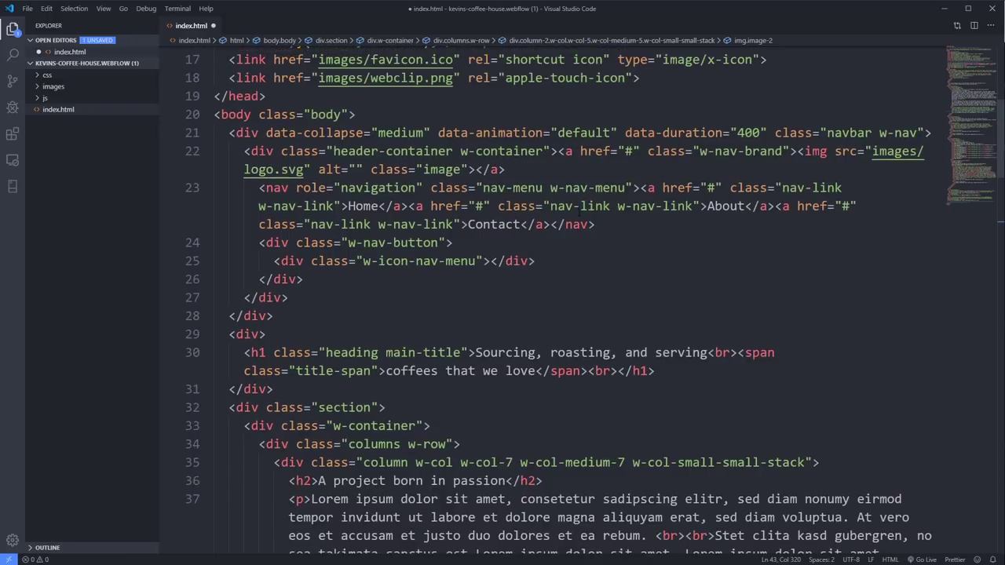
double_click(258, 195)
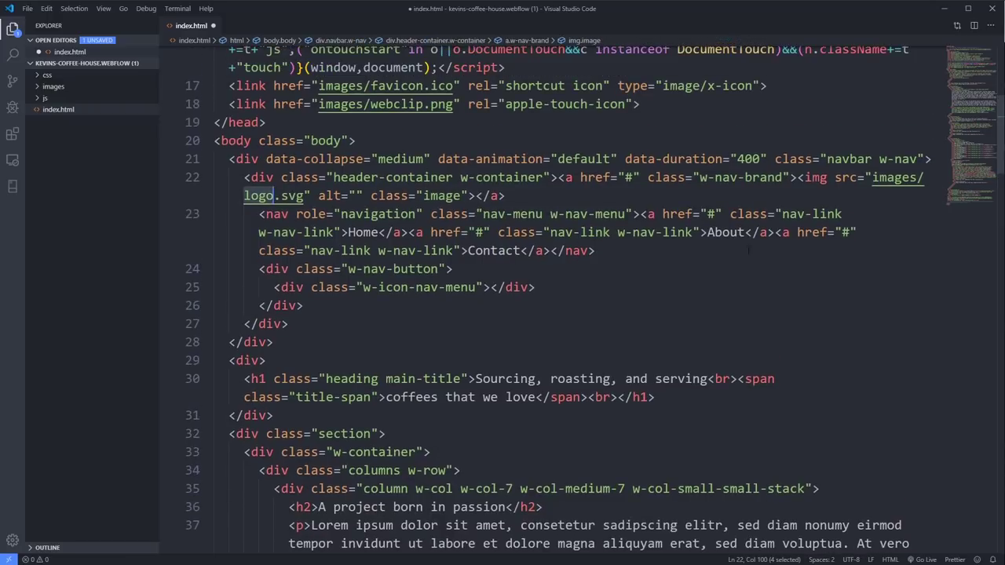
drag(970, 81, 976, 122)
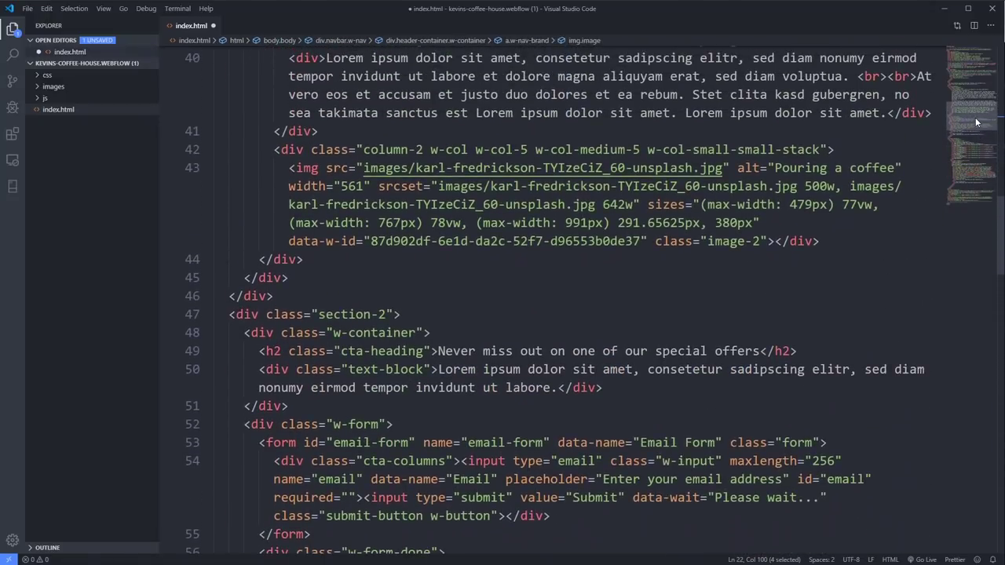
drag(820, 168, 854, 167)
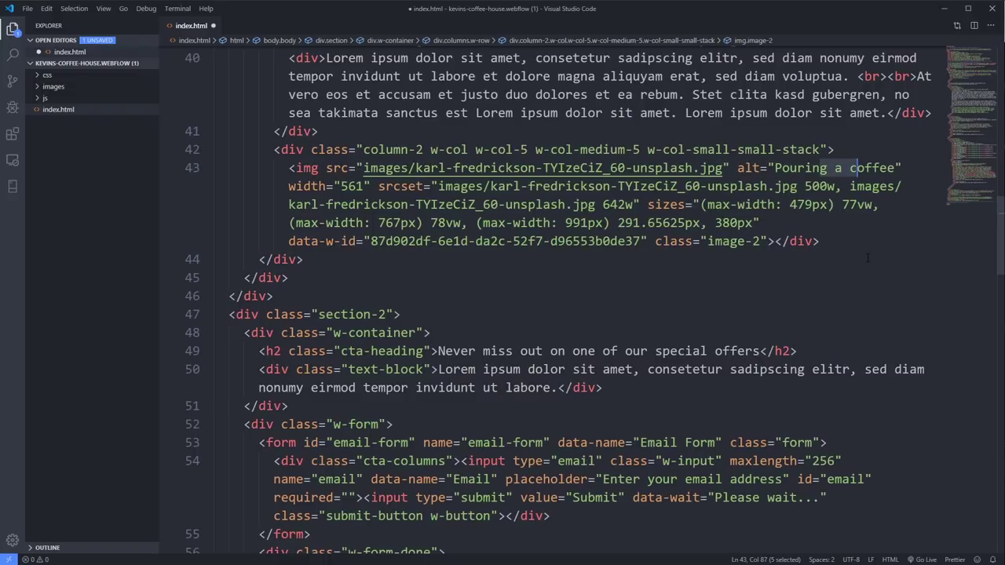
scroll(867, 263, up, 5)
scroll(867, 264, up, 5)
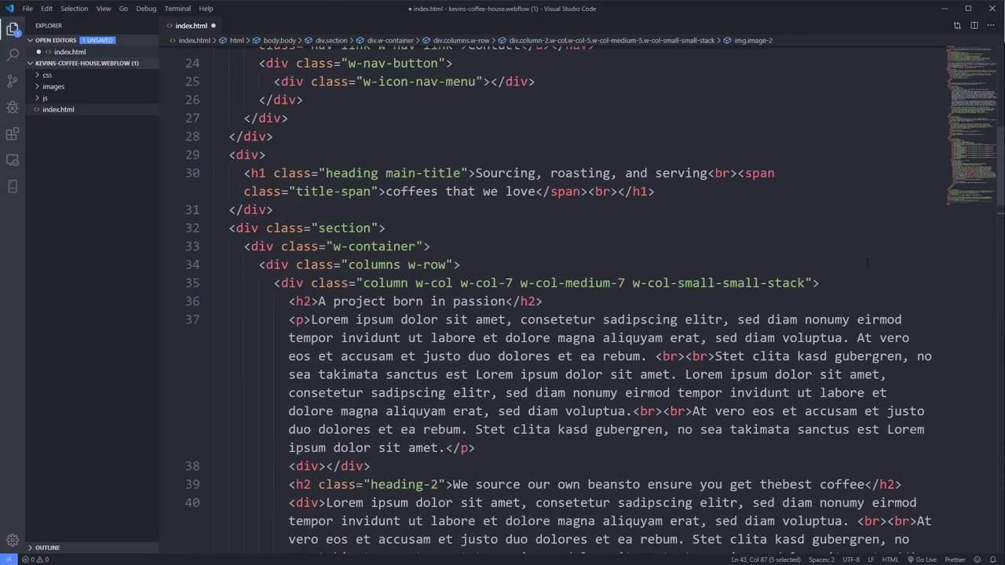
scroll(867, 264, down, 10)
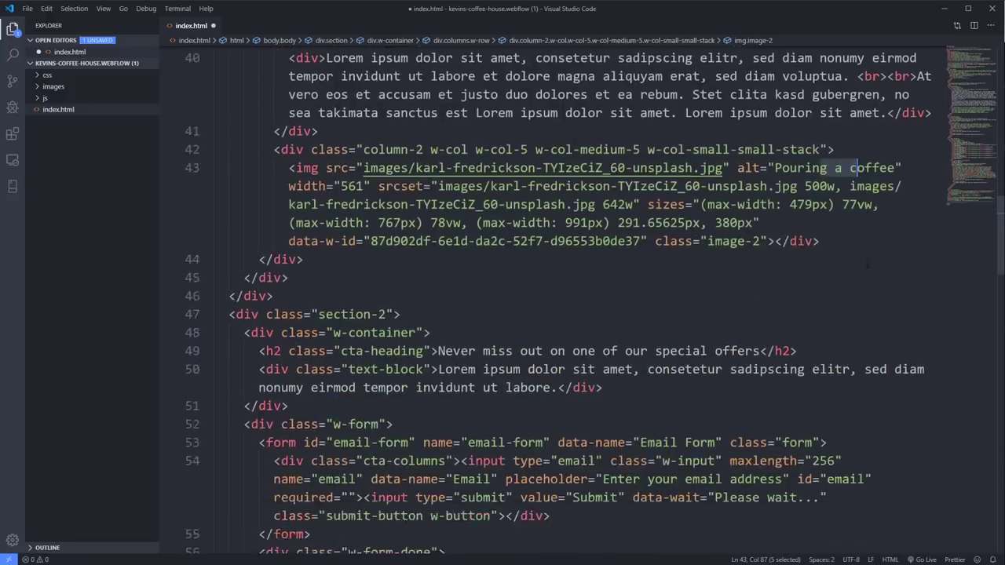
- Select the contact form markup through line 85, then scroll past the footer
scroll(867, 266, down, 6)
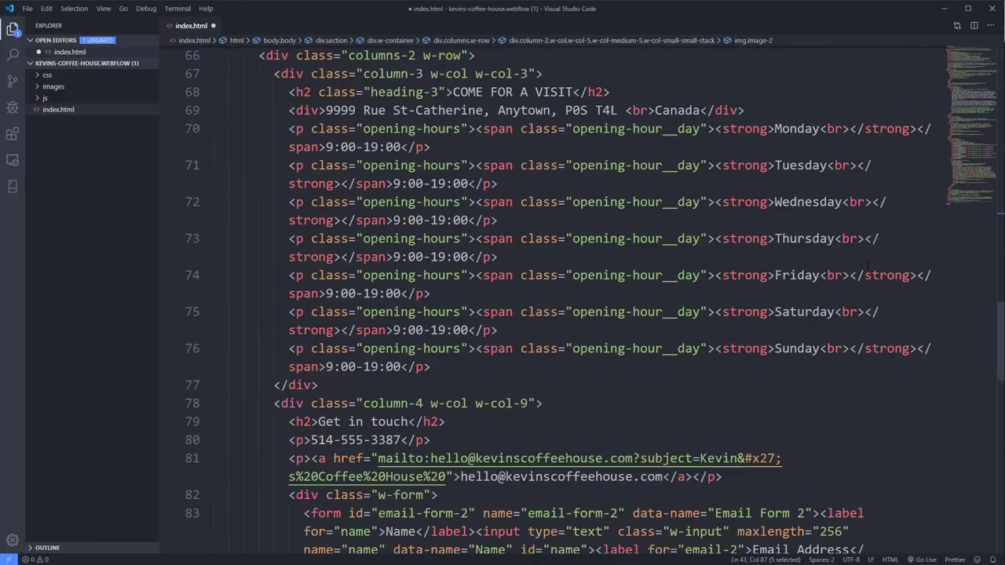
scroll(823, 231, down, 2)
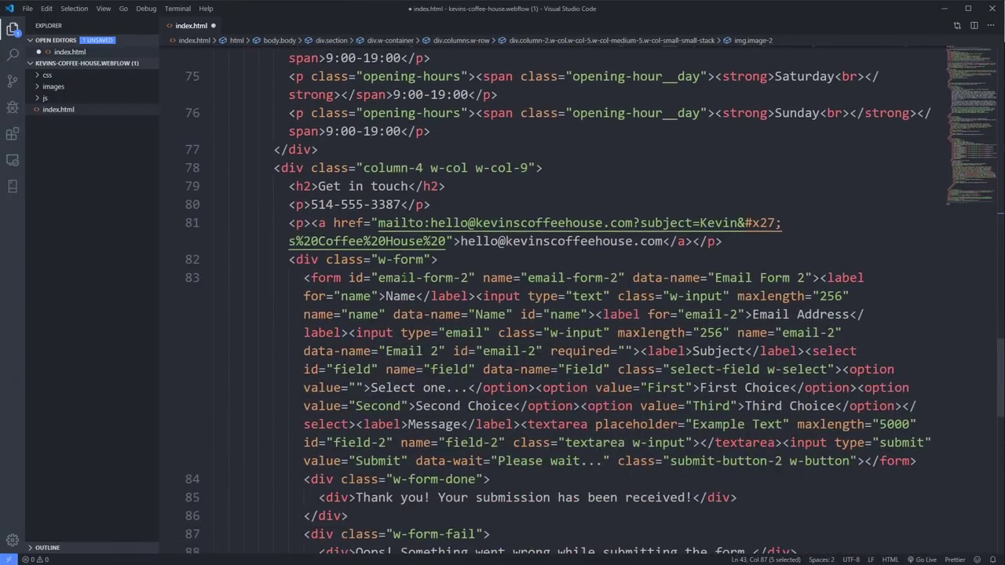
drag(348, 277, 774, 490)
scroll(573, 299, down, 3)
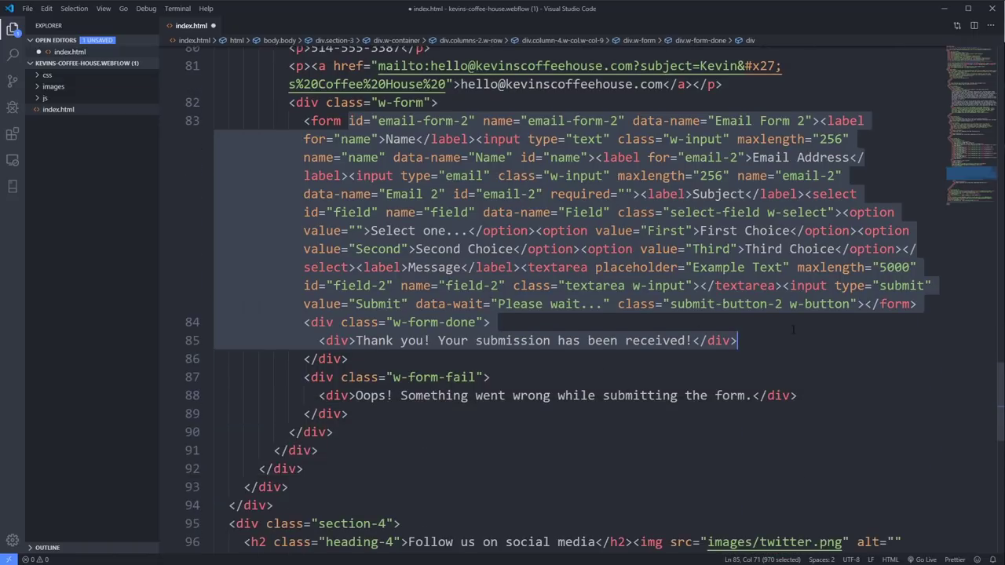
click(793, 330)
scroll(795, 330, down, 5)
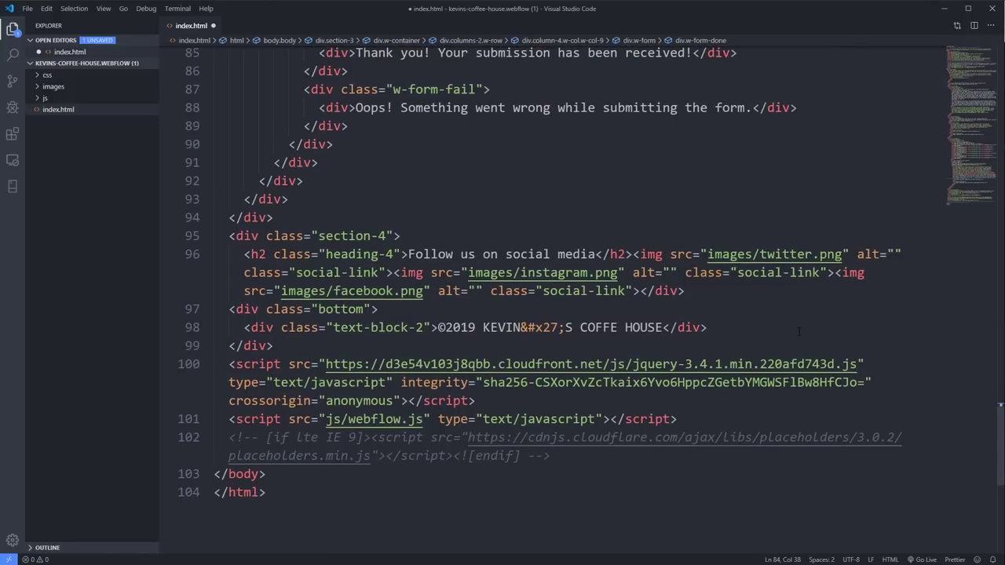
- Highlight the <br><br> pair before 'Stet clita', then expand the css folder in the explorer
scroll(522, 314, up, 9)
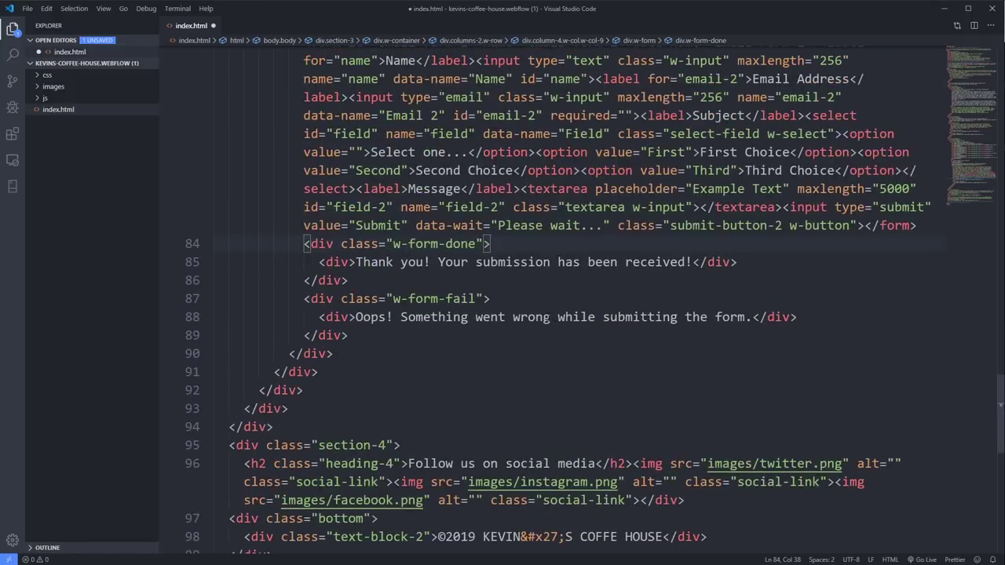
scroll(523, 313, up, 5)
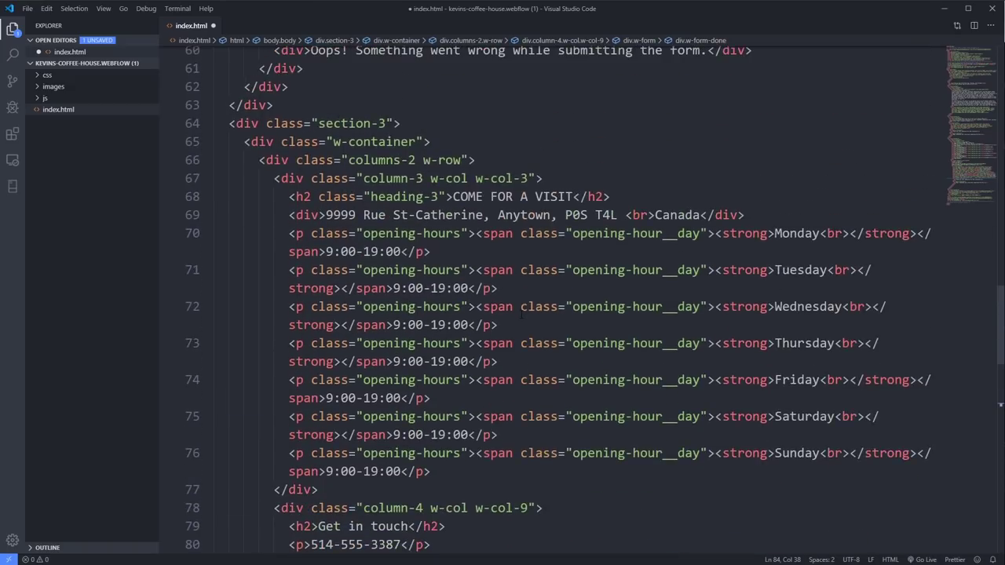
scroll(522, 312, up, 3)
scroll(521, 315, up, 2)
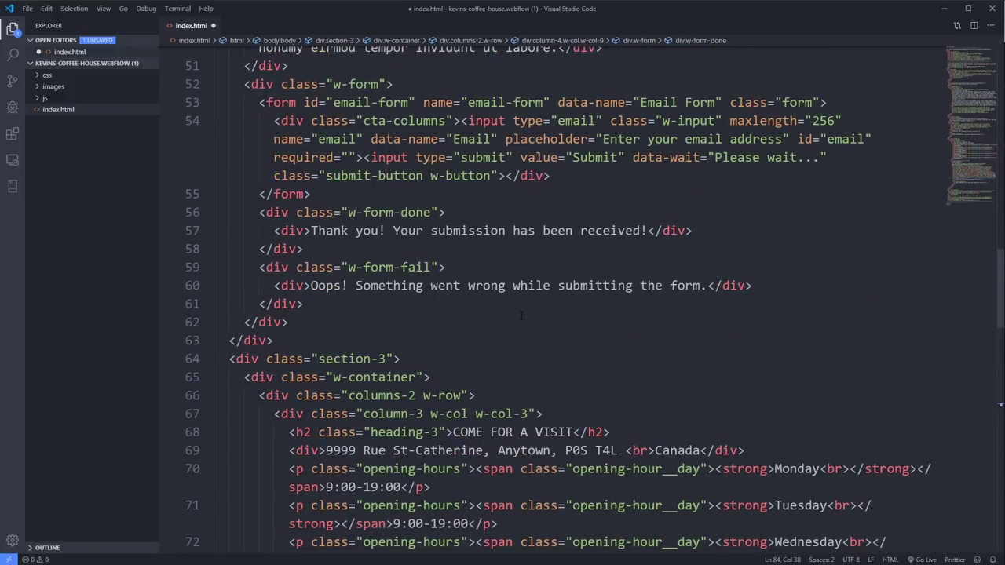
scroll(521, 315, up, 9)
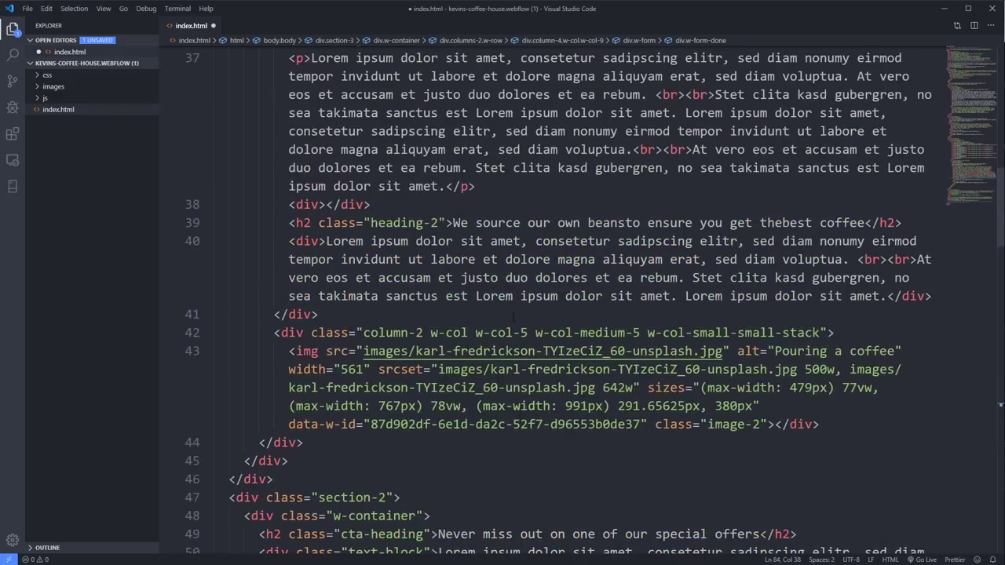
drag(662, 173, 715, 173)
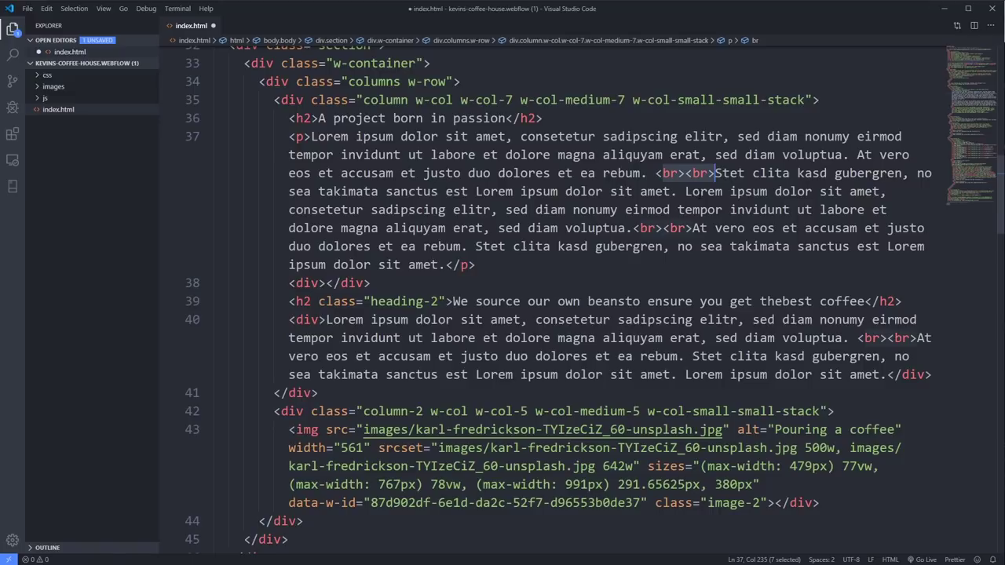
drag(657, 173, 716, 173)
scroll(601, 284, up, 5)
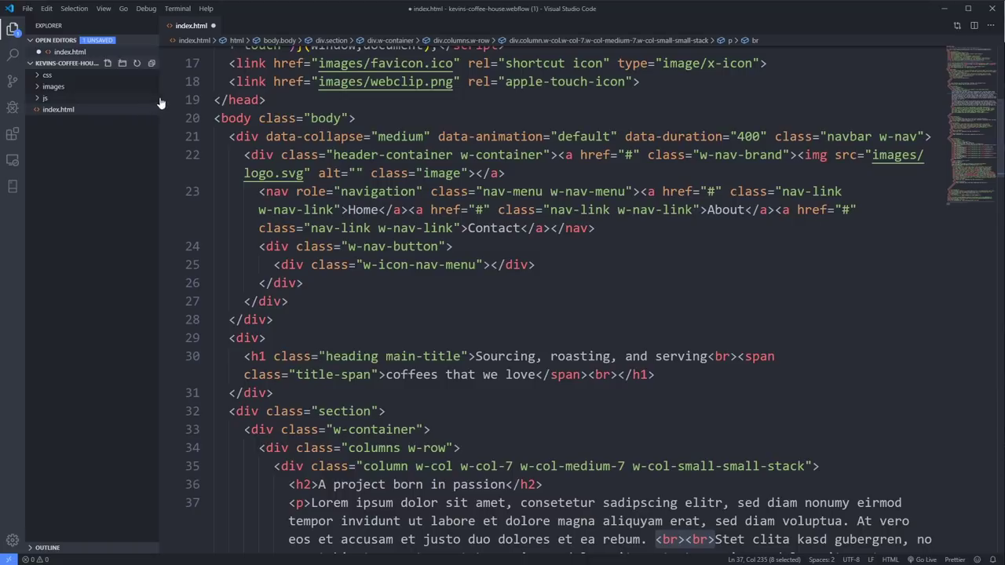
click(47, 76)
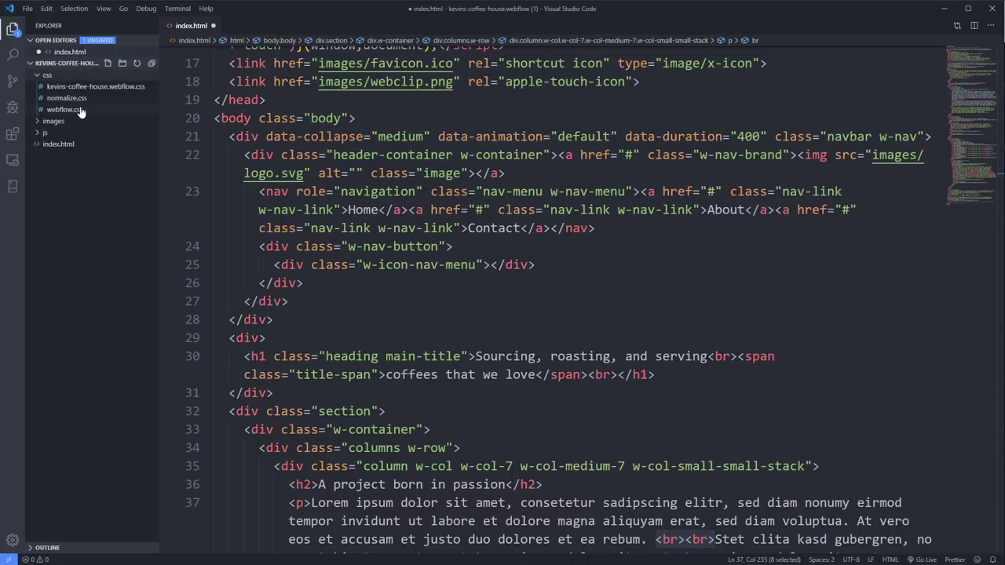
- Open kevins-coffee-house.webflow.css and scroll through rules like .column-3, .opening-hours and .heading-3
click(118, 88)
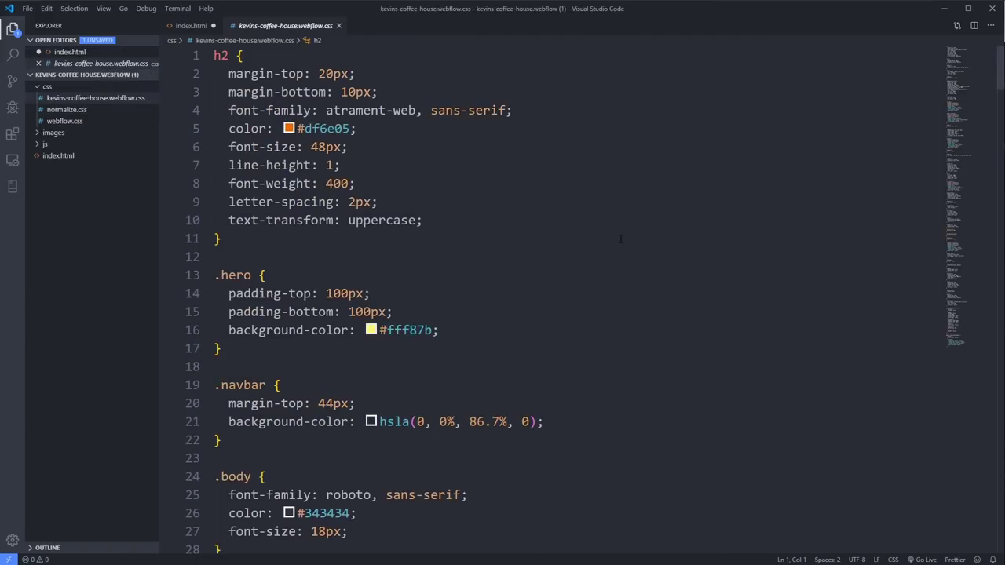
scroll(620, 239, down, 10)
scroll(621, 239, down, 20)
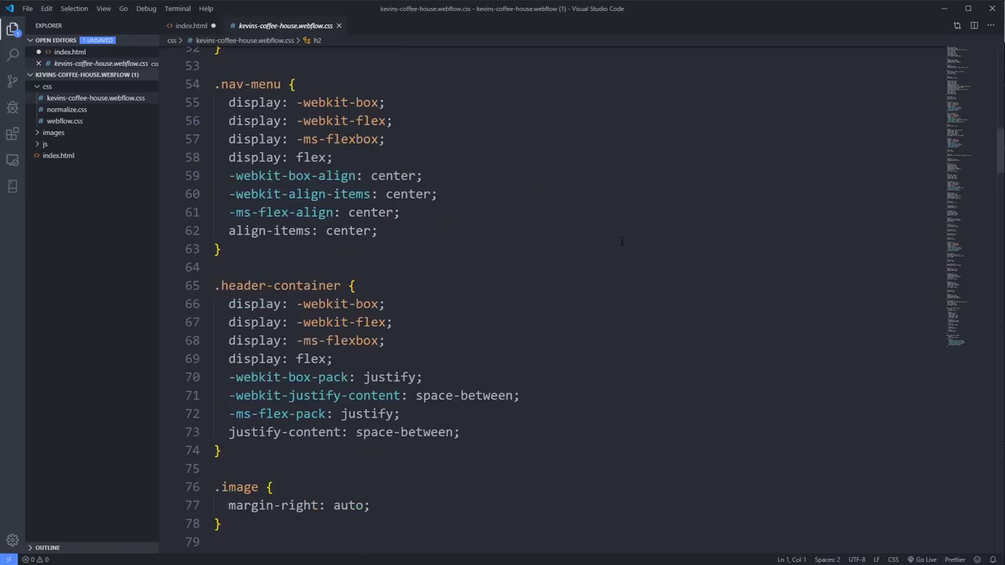
scroll(621, 243, down, 12)
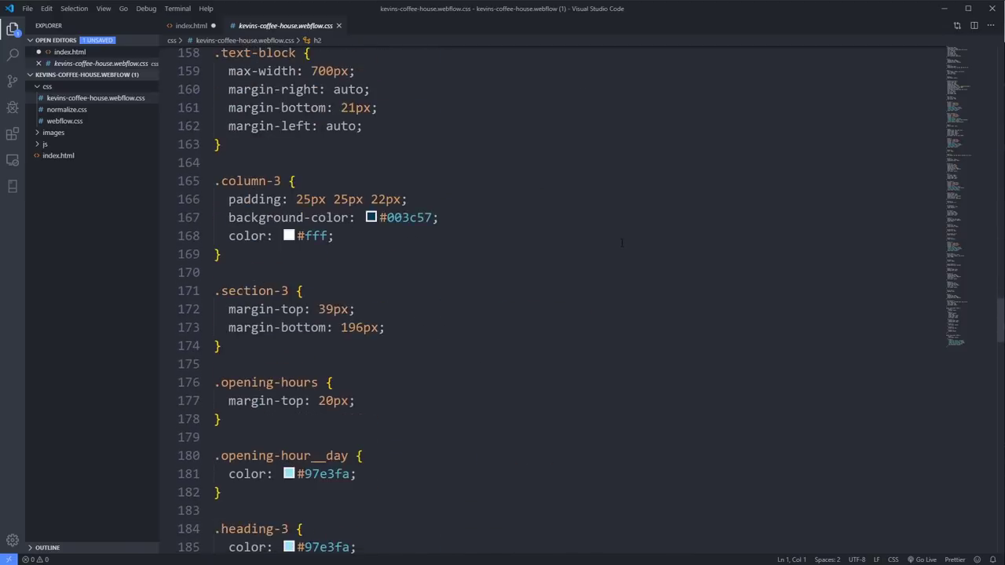